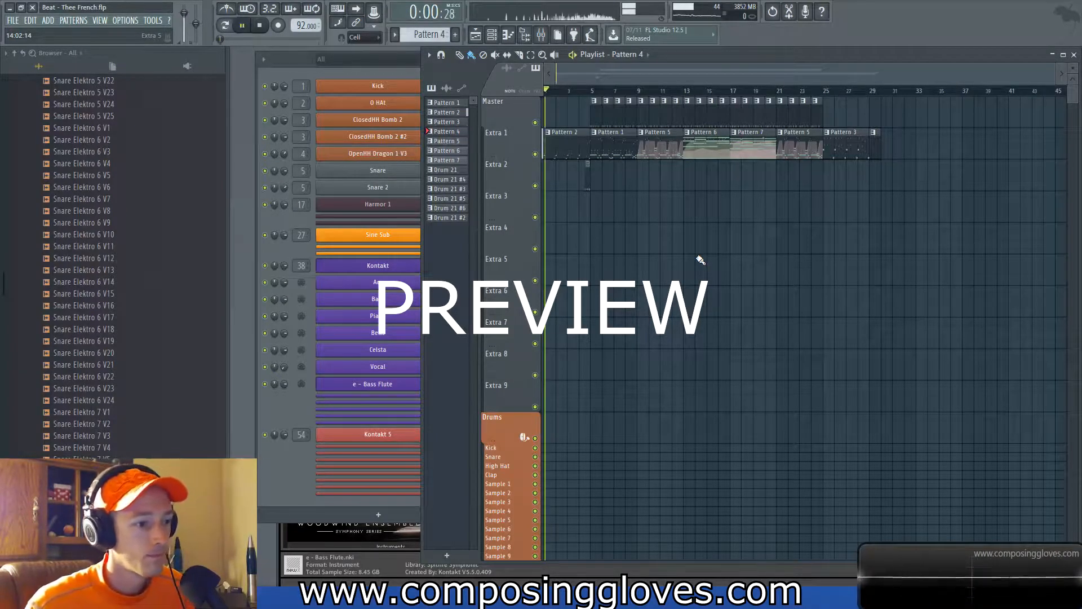
Step: Examine the Acc notes of Pattern 2 in the piano roll during playback and return to the playlist
{"action": "scroll", "coordinate": [569, 203], "scroll_direction": "up", "scroll_amount": 3}
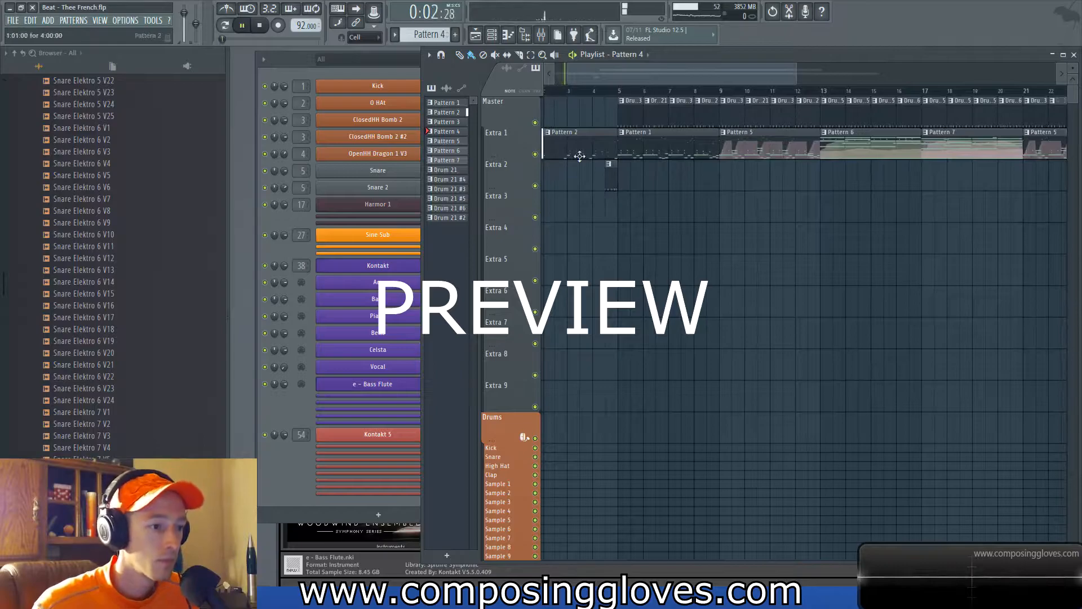
{"action": "double_click", "coordinate": [579, 156]}
{"action": "left_click_drag", "start_coordinate": [768, 206], "coordinate": [682, 176]}
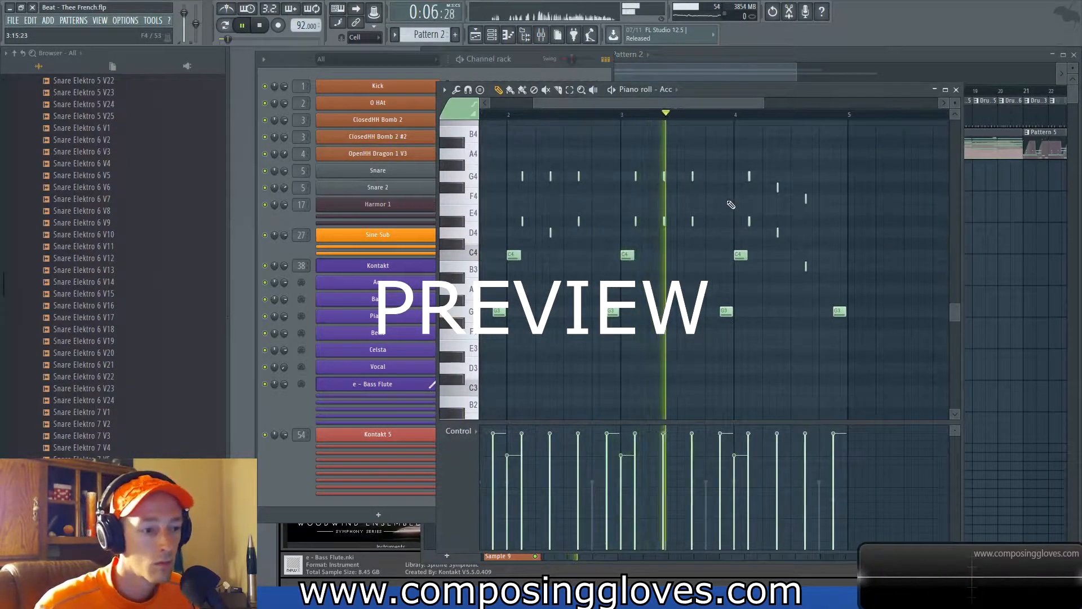
{"action": "left_click", "coordinate": [774, 56]}
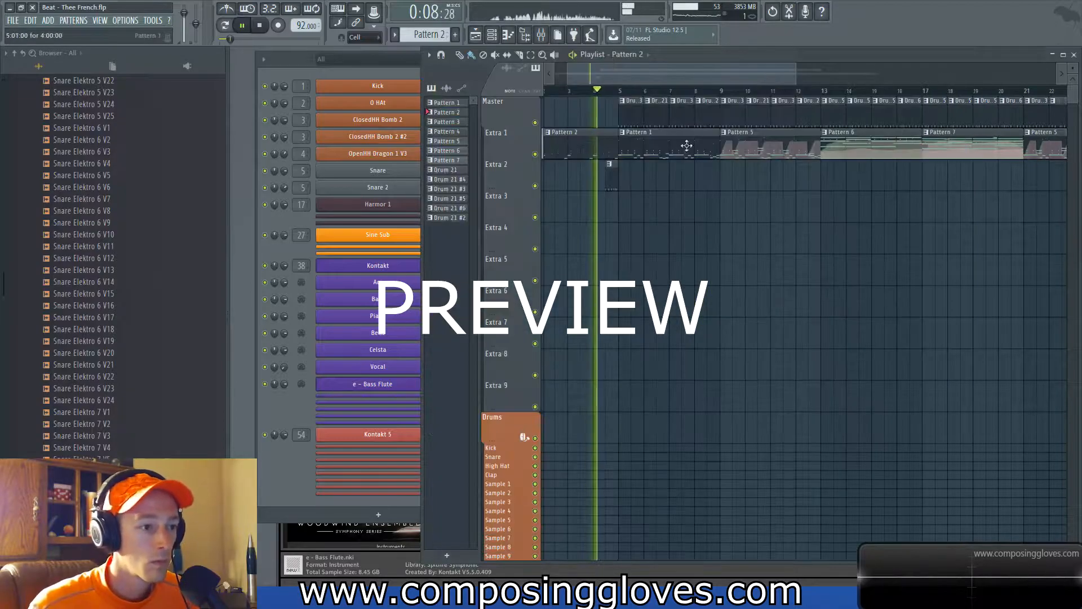
Step: Examine the Acc and Bass notes of Pattern 1 in the piano roll while the song plays
{"action": "scroll", "coordinate": [670, 157], "scroll_direction": "up", "scroll_amount": 4}
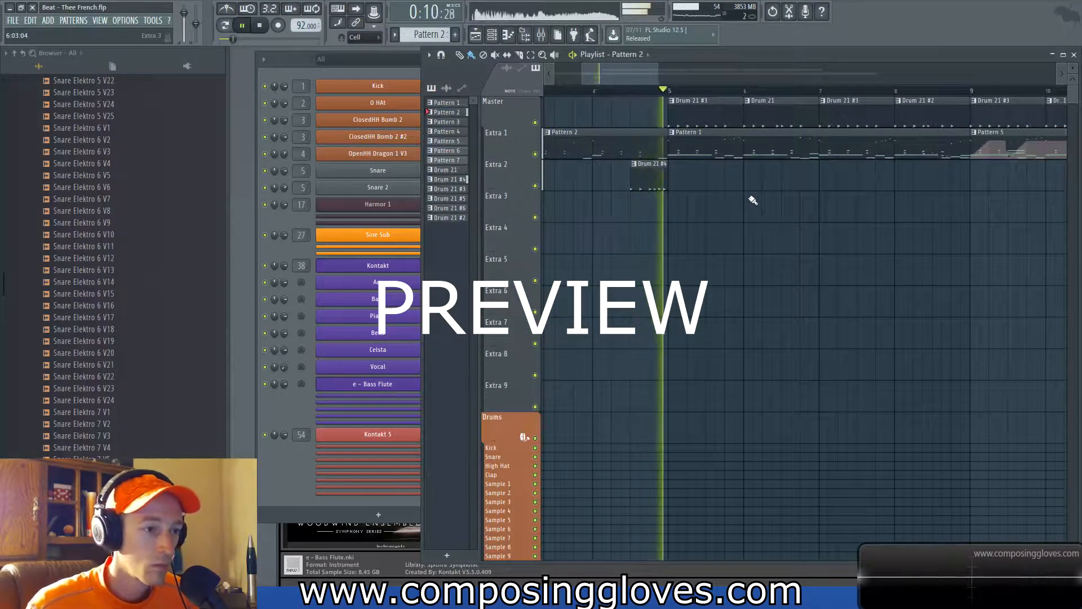
{"action": "double_click", "coordinate": [737, 150]}
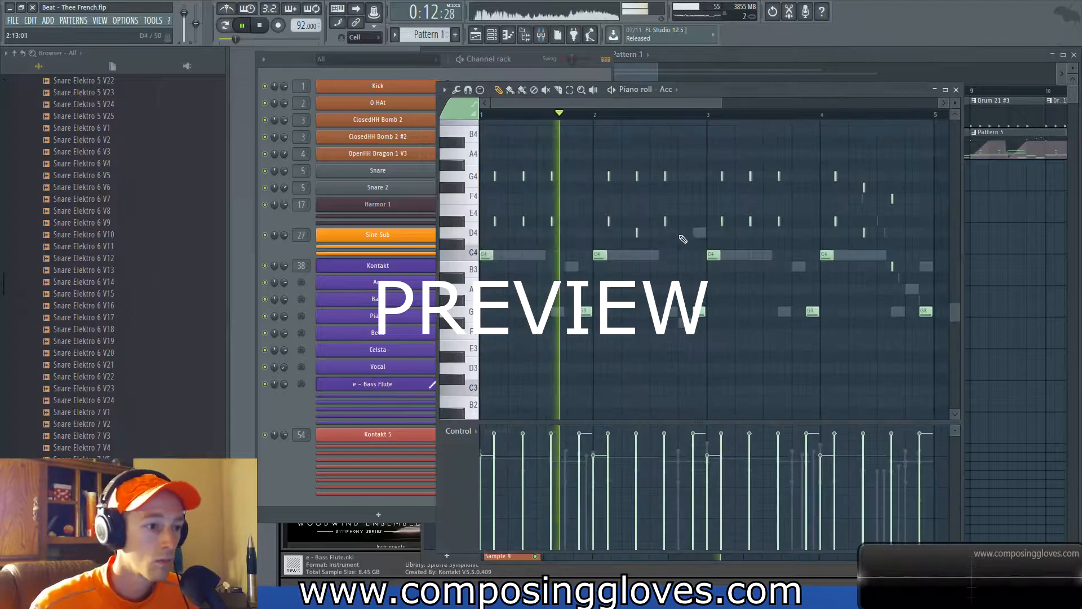
{"action": "right_click", "coordinate": [649, 256]}
{"action": "right_click", "coordinate": [649, 256]}
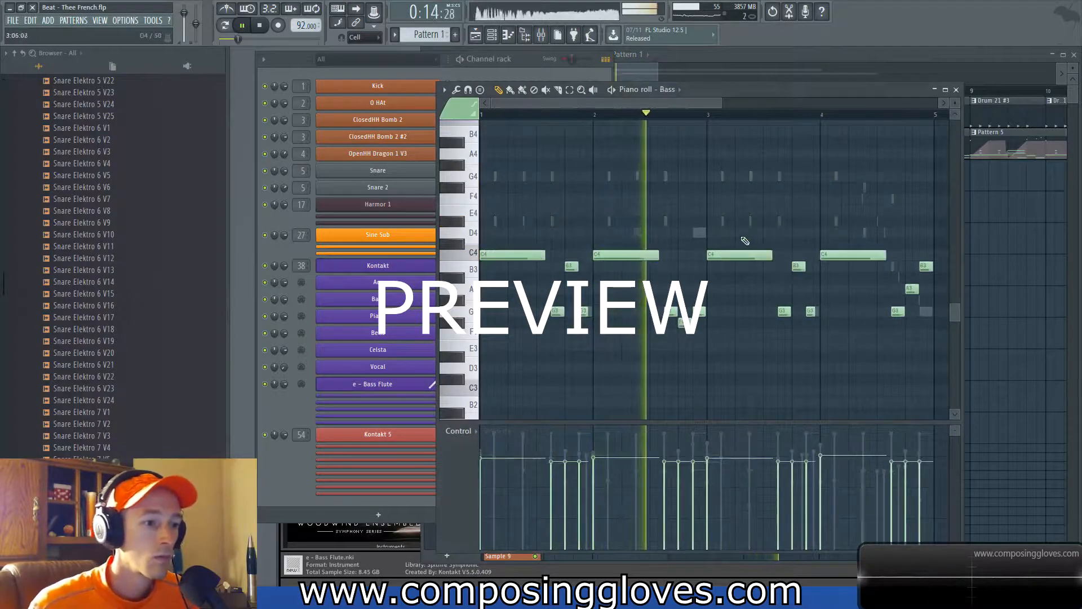
{"action": "left_click_drag", "start_coordinate": [747, 242], "coordinate": [643, 242]}
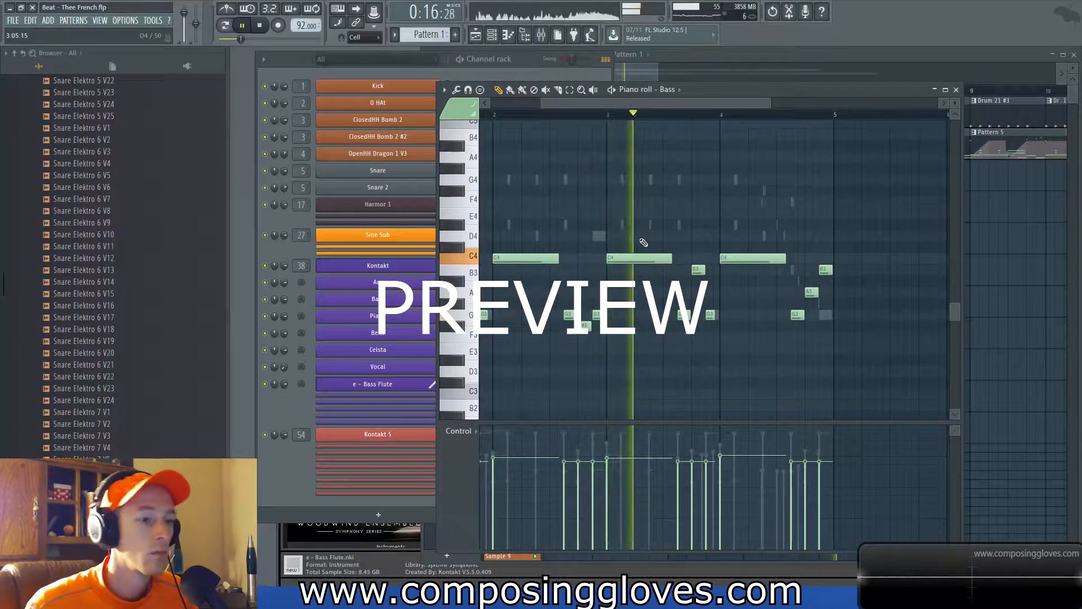
{"action": "left_click_drag", "start_coordinate": [709, 221], "coordinate": [640, 220]}
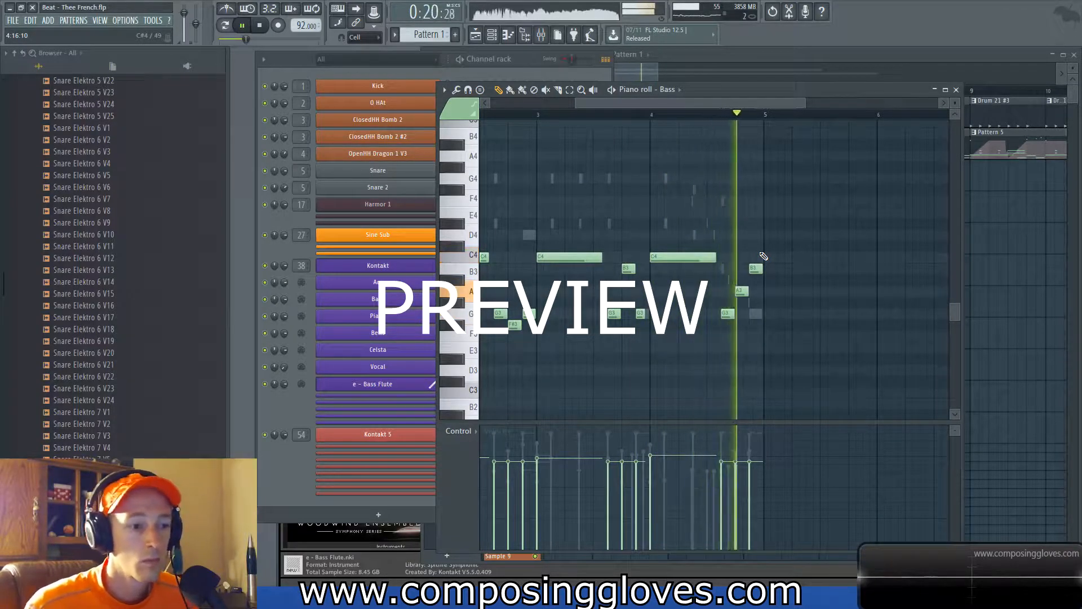
{"action": "left_click", "coordinate": [956, 91]}
Step: Review the Bass and Piano notes of Pattern 5 in the piano roll and return to the playlist
{"action": "scroll", "coordinate": [968, 212], "scroll_direction": "down", "scroll_amount": 2}
{"action": "left_click_drag", "start_coordinate": [968, 212], "coordinate": [747, 252]}
{"action": "left_click", "coordinate": [819, 151]}
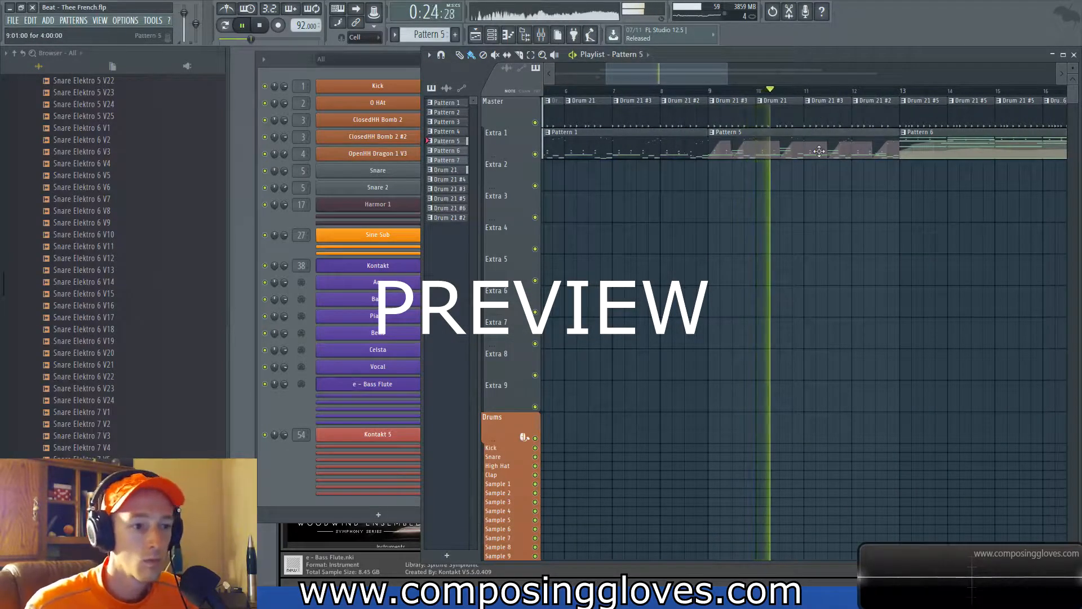
{"action": "double_click", "coordinate": [819, 151]}
{"action": "double_click", "coordinate": [637, 260]}
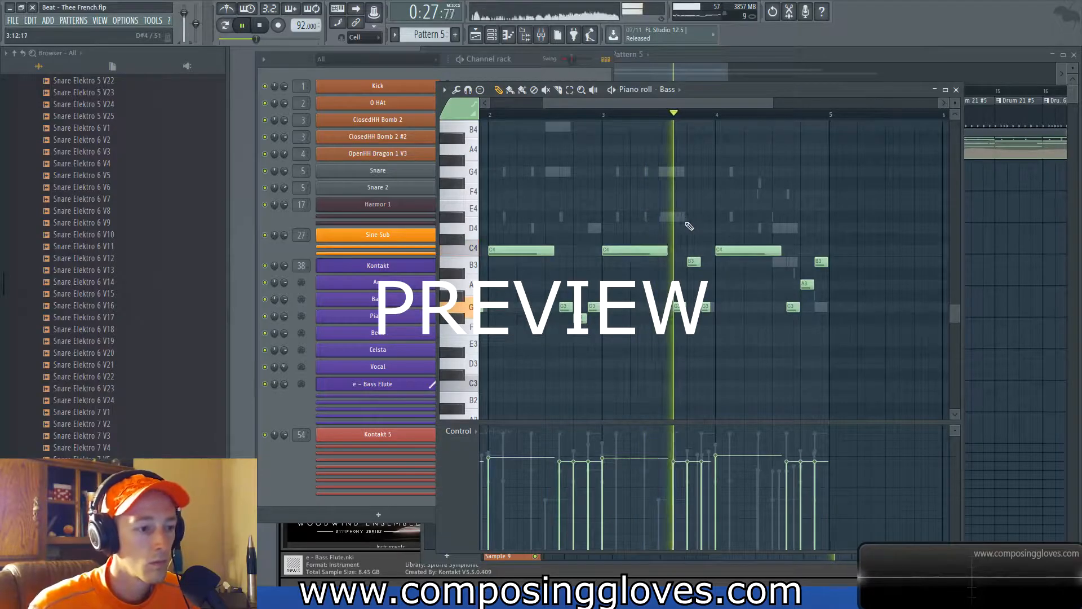
{"action": "double_click", "coordinate": [732, 218]}
{"action": "left_click_drag", "start_coordinate": [815, 196], "coordinate": [803, 199]}
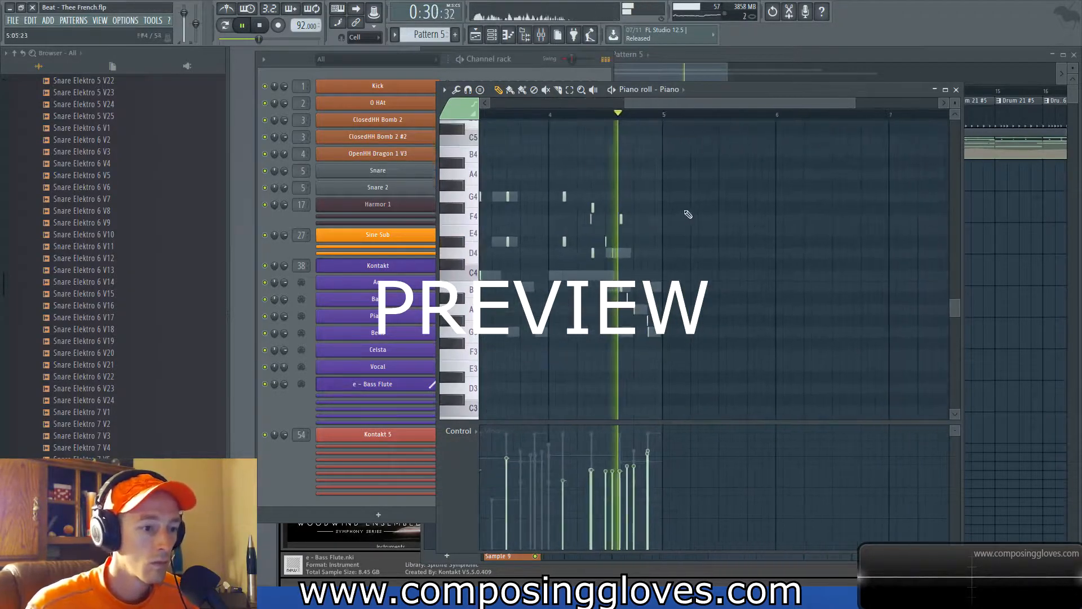
{"action": "left_click", "coordinate": [907, 53]}
Step: Inspect the Sine Sub and Vocal notes of Pattern 7 in the piano roll and return to the playlist
{"action": "scroll", "coordinate": [718, 225], "scroll_direction": "down", "scroll_amount": 4}
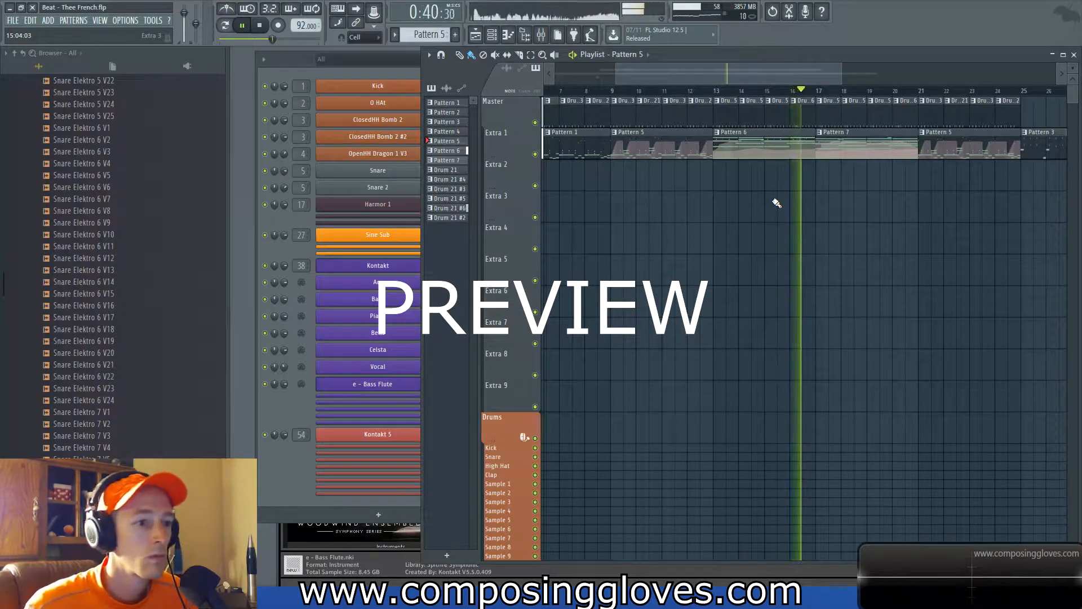
{"action": "left_click_drag", "start_coordinate": [828, 211], "coordinate": [725, 235]}
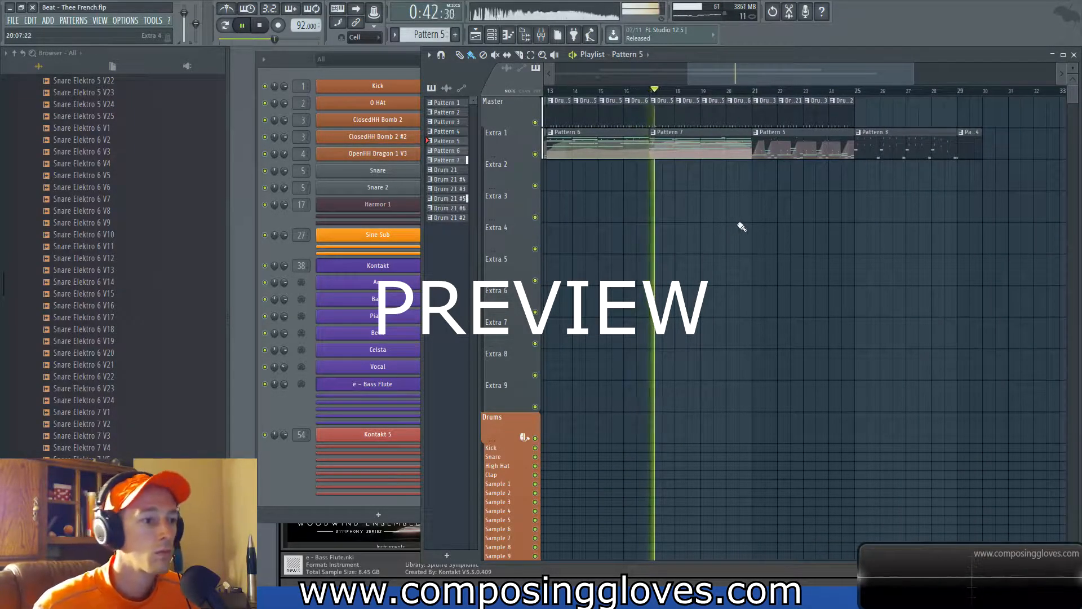
{"action": "double_click", "coordinate": [713, 157]}
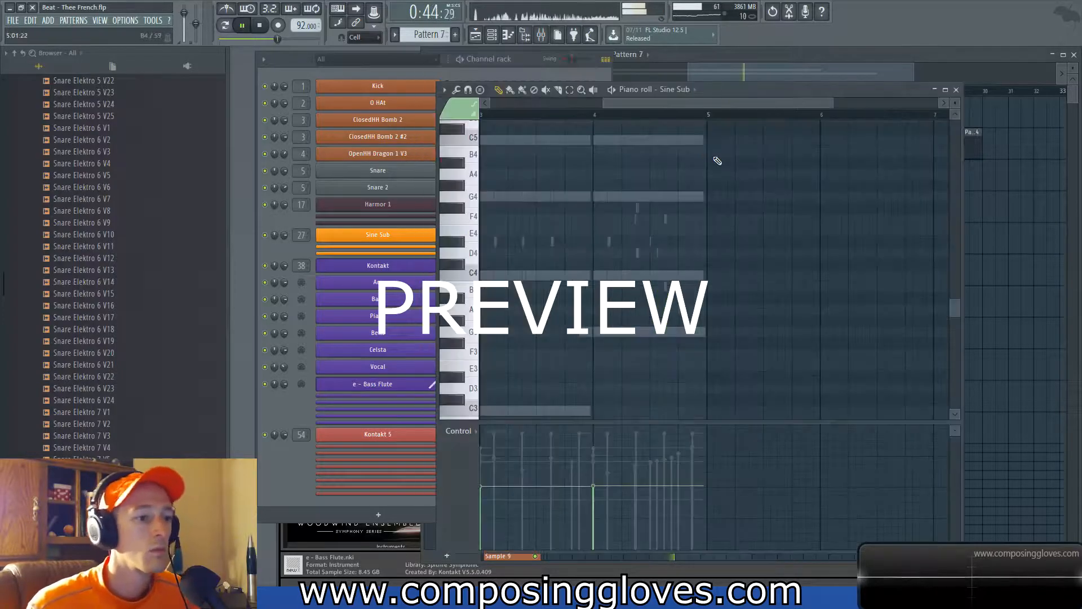
{"action": "double_click", "coordinate": [630, 275]}
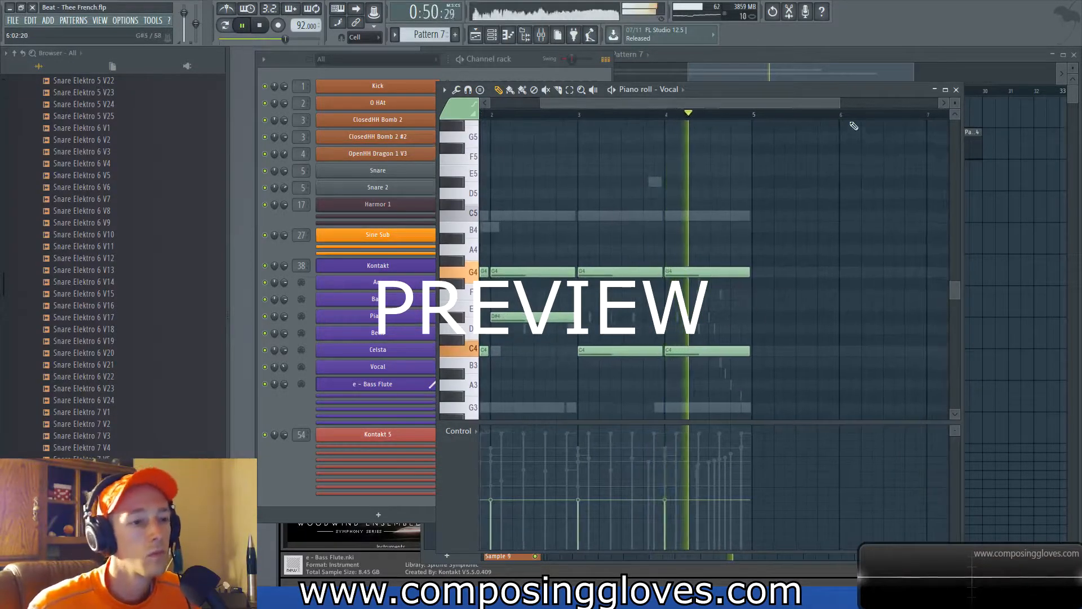
{"action": "left_click", "coordinate": [864, 67]}
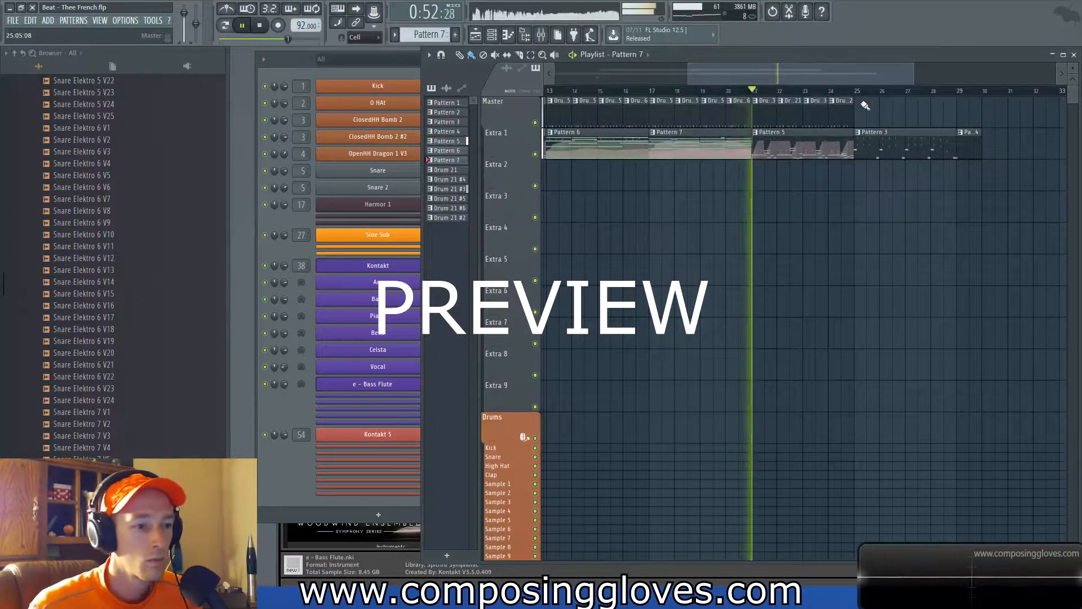
Step: Review the Acc and Bass notes of the second Pattern 5 clip, and stop playback at the end of the song
{"action": "double_click", "coordinate": [786, 153]}
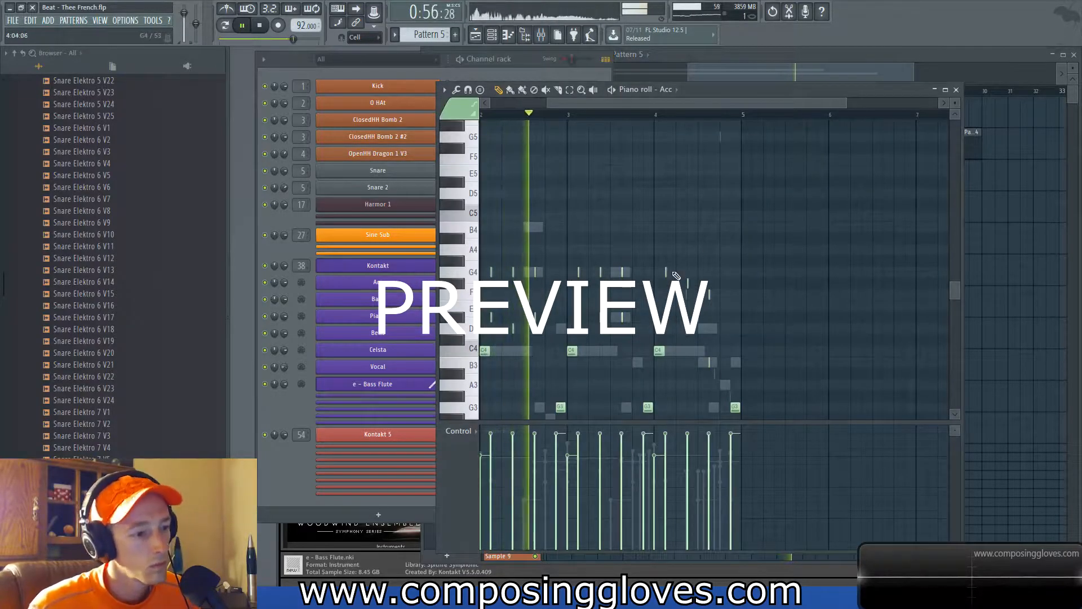
{"action": "scroll", "coordinate": [665, 272], "scroll_direction": "down", "scroll_amount": 3}
{"action": "scroll", "coordinate": [643, 271], "scroll_direction": "up", "scroll_amount": 3}
{"action": "right_click", "coordinate": [643, 264]}
{"action": "right_click", "coordinate": [643, 264]}
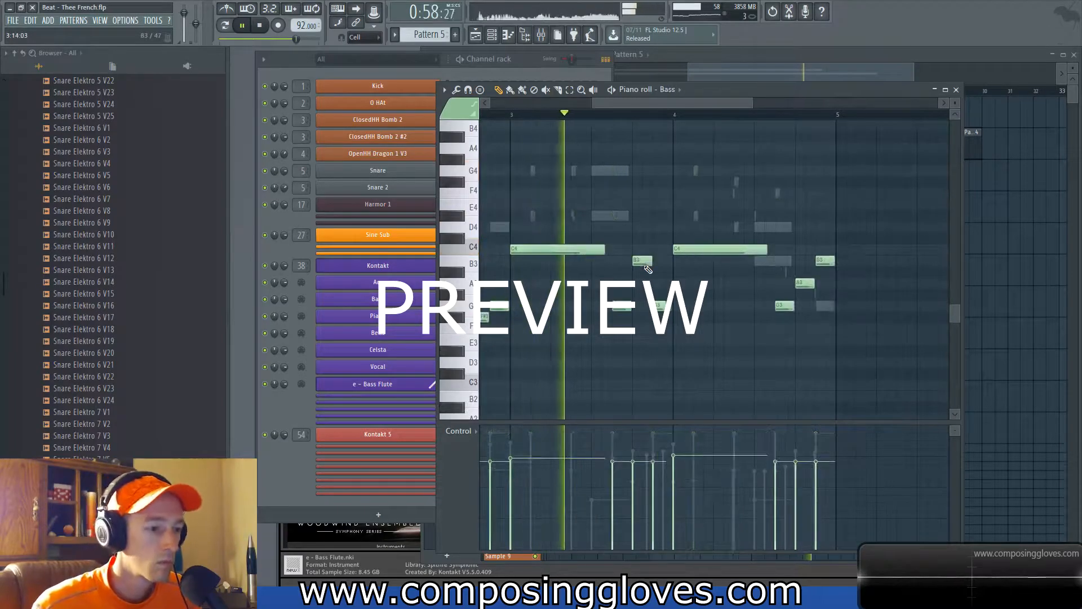
{"action": "left_click_drag", "start_coordinate": [692, 193], "coordinate": [578, 215]}
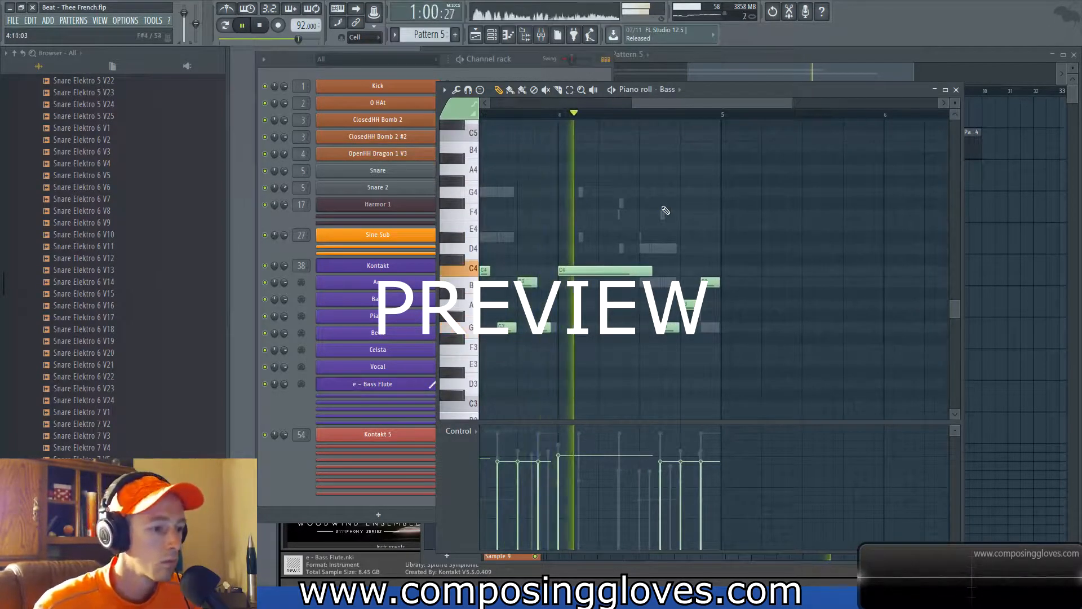
{"action": "left_click_drag", "start_coordinate": [874, 66], "coordinate": [925, 70]}
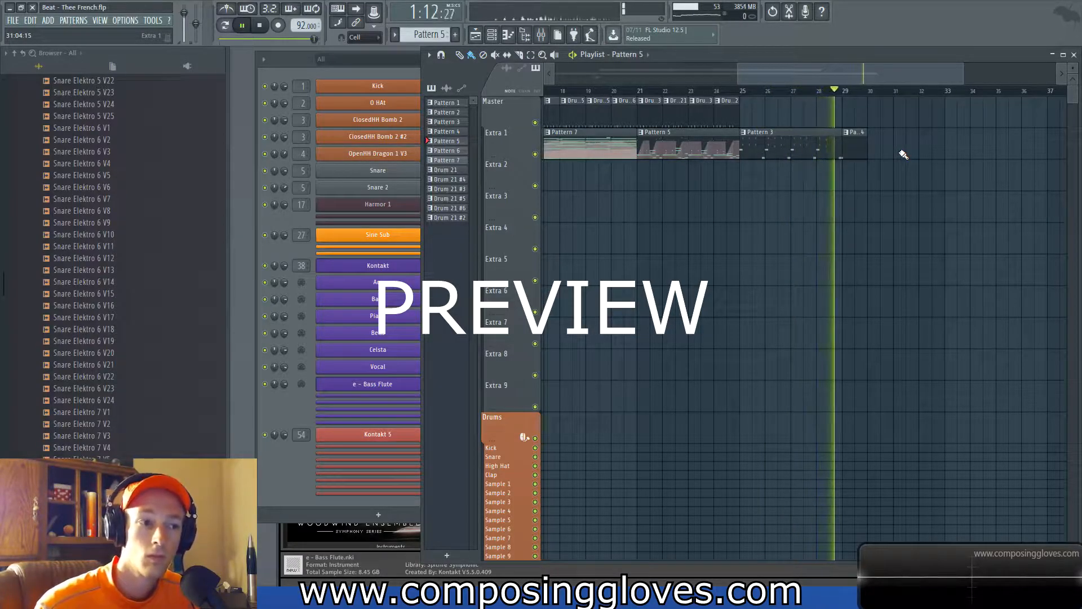
{"action": "key", "text": "space"}
{"action": "scroll", "coordinate": [701, 228], "scroll_direction": "down", "scroll_amount": 3}
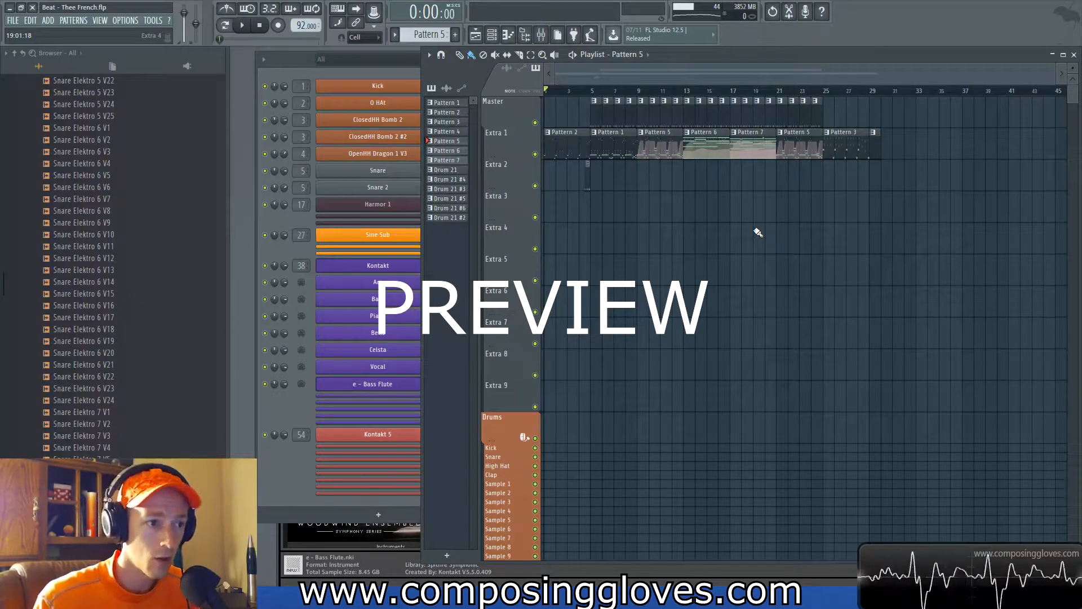
{"action": "left_click_drag", "start_coordinate": [648, 169], "coordinate": [821, 164]}
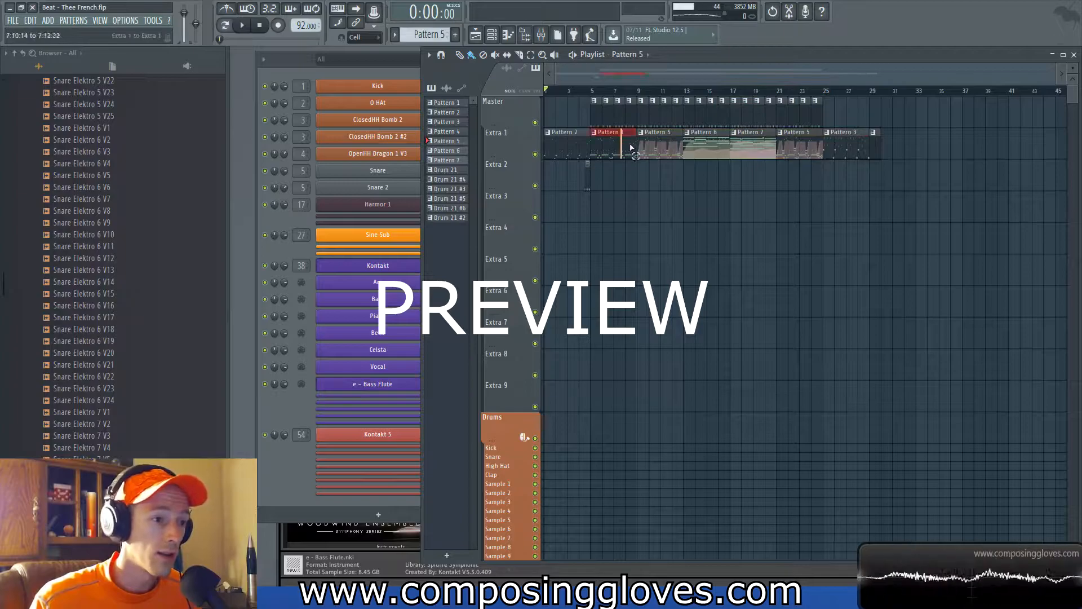
{"action": "left_click_drag", "start_coordinate": [691, 148], "coordinate": [764, 170]}
{"action": "left_click_drag", "start_coordinate": [698, 111], "coordinate": [762, 160]}
{"action": "left_click", "coordinate": [670, 178]}
{"action": "left_click_drag", "start_coordinate": [604, 113], "coordinate": [809, 166]}
{"action": "left_click", "coordinate": [794, 183]}
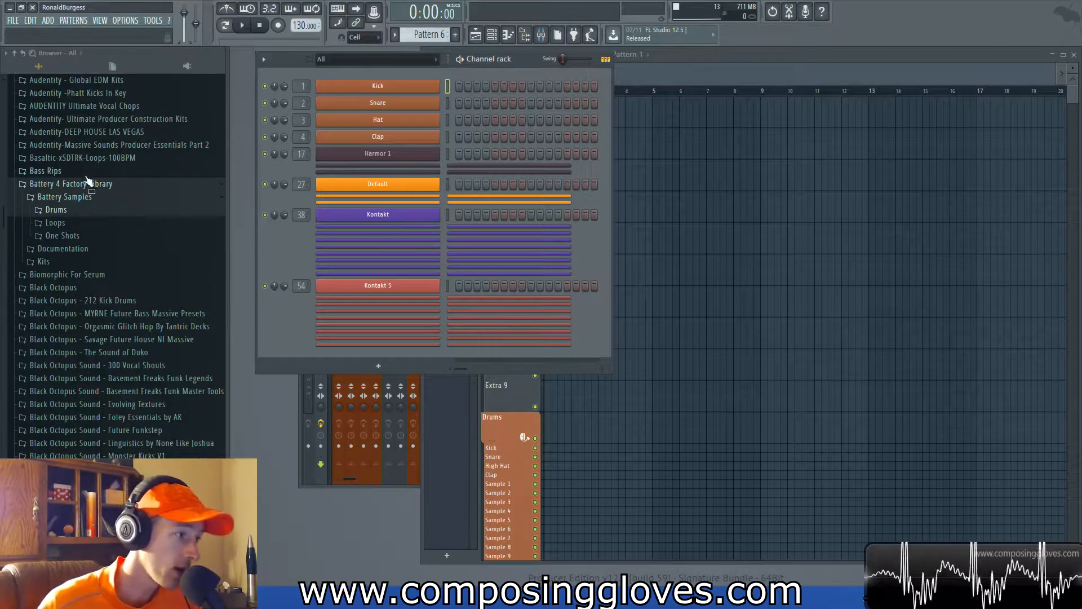
Step: Set the new project's tempo to 92 BPM
{"action": "left_click_drag", "start_coordinate": [299, 26], "coordinate": [300, 43]}
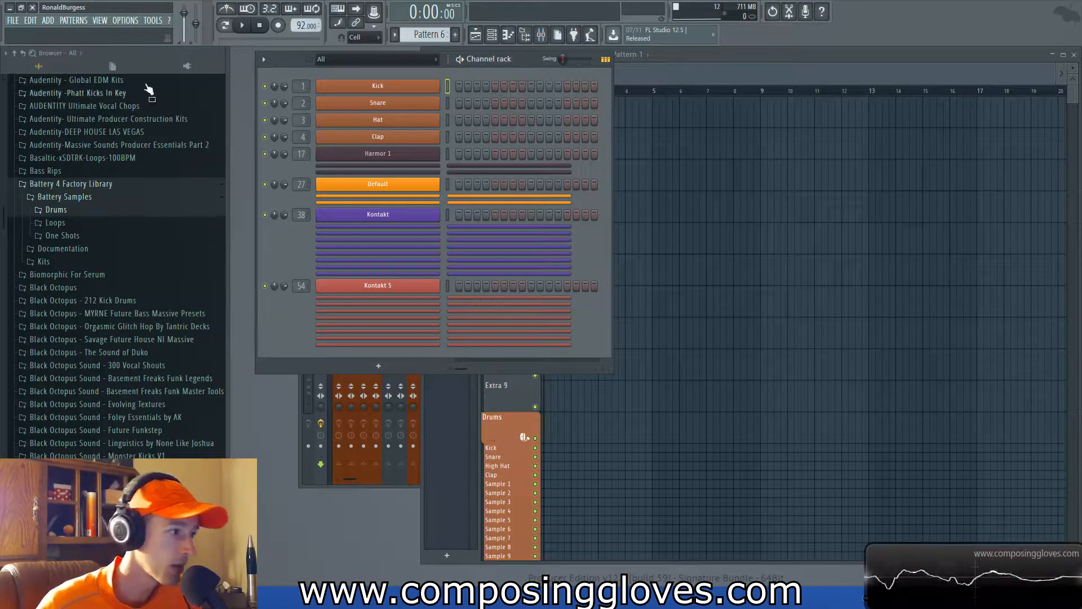
Step: Open the Kick folder in the Battery 4 Factory Library drum samples and audition several Kick 909 samples
{"action": "left_click", "coordinate": [111, 213]}
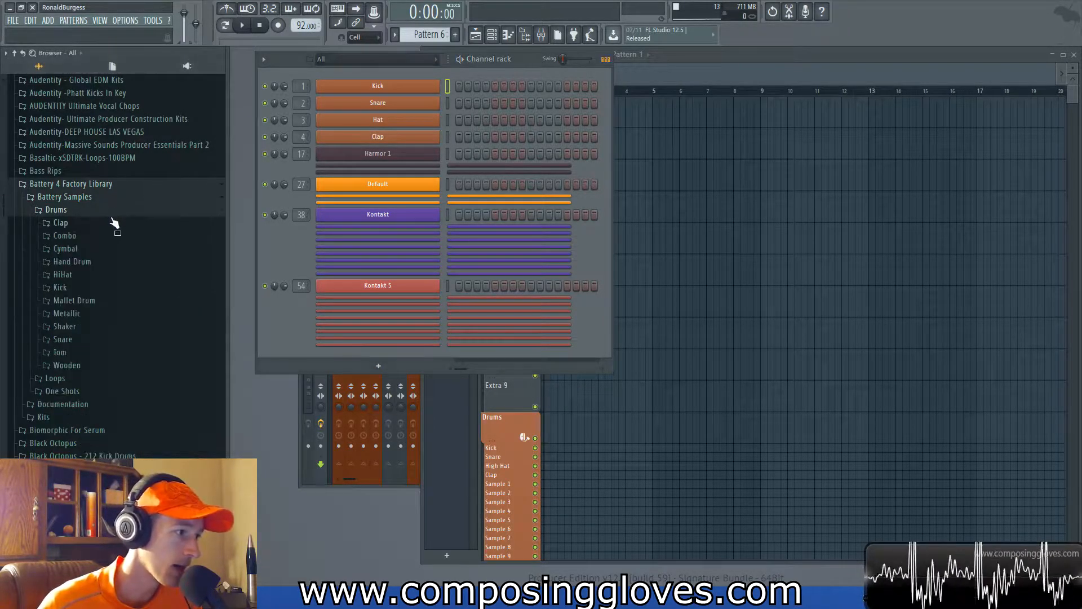
{"action": "scroll", "coordinate": [168, 286], "scroll_direction": "down", "scroll_amount": 5}
{"action": "left_click", "coordinate": [176, 266]}
{"action": "left_click", "coordinate": [154, 294]}
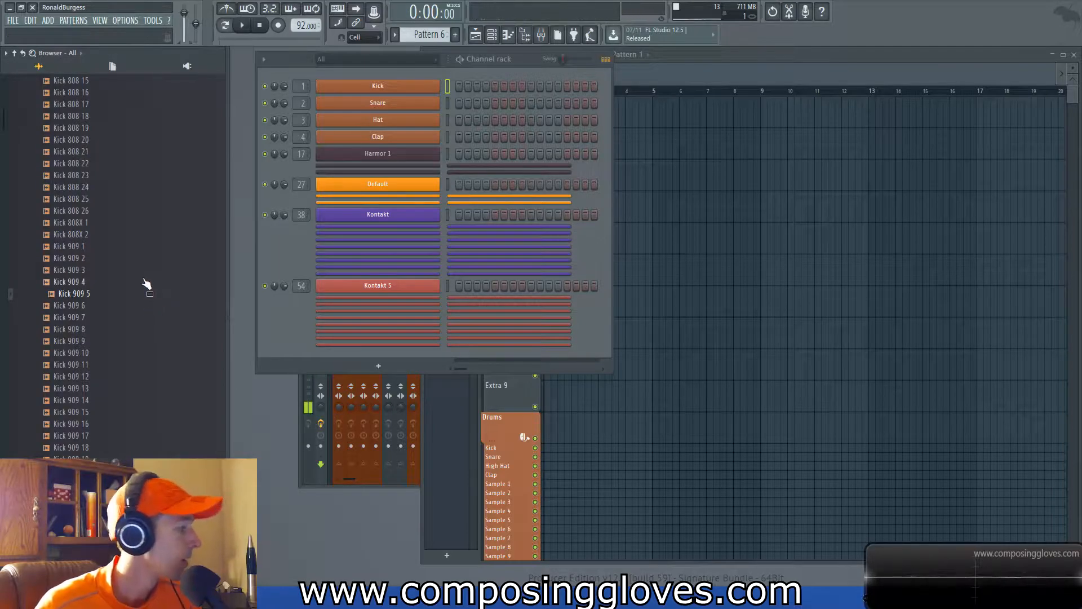
{"action": "scroll", "coordinate": [143, 275], "scroll_direction": "down", "scroll_amount": 6}
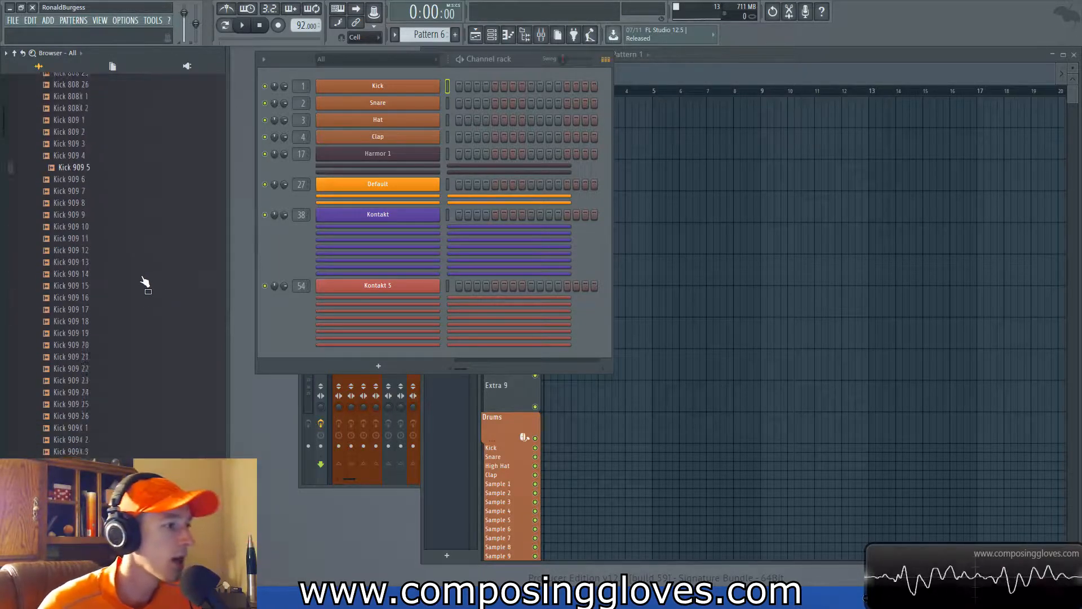
{"action": "left_click", "coordinate": [143, 275]}
{"action": "scroll", "coordinate": [148, 254], "scroll_direction": "down", "scroll_amount": 8}
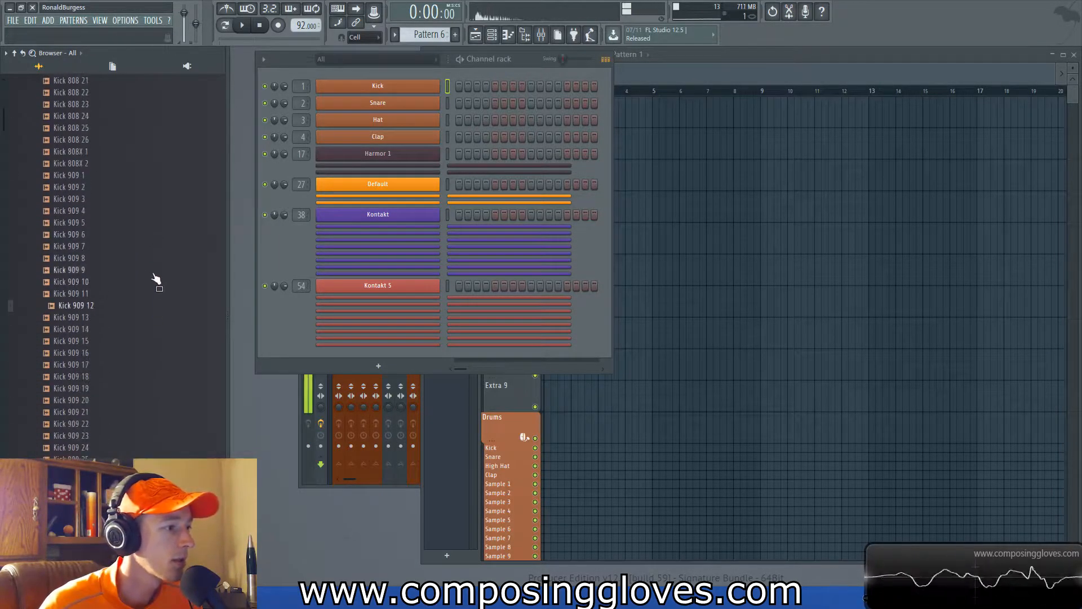
{"action": "scroll", "coordinate": [150, 246], "scroll_direction": "down", "scroll_amount": 7}
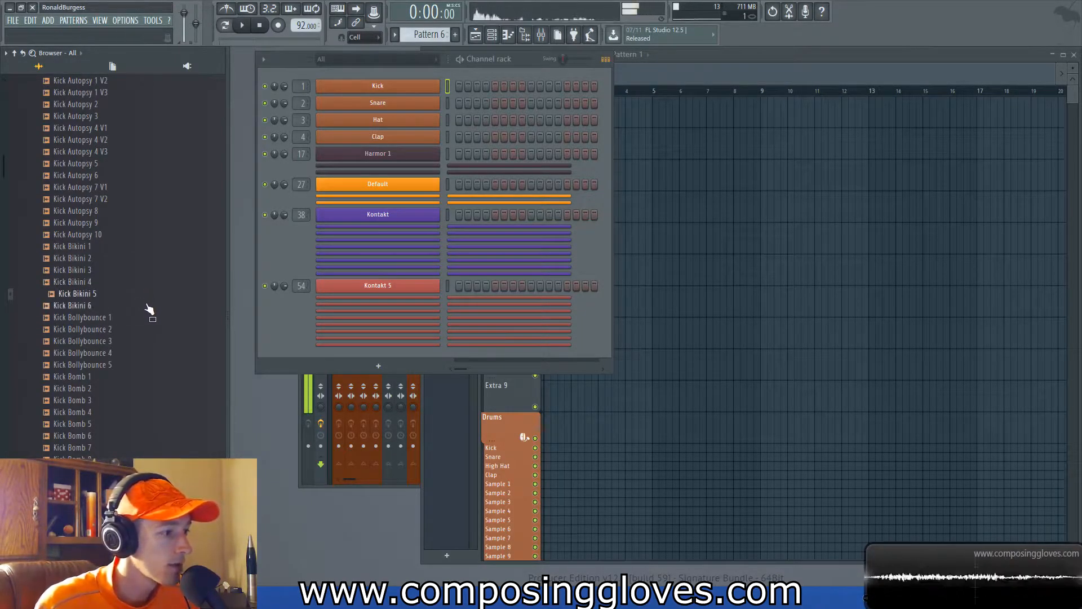
Step: Audition the Kick Bikini samples and load Kick Bomb 7 onto the Kick channel
{"action": "scroll", "coordinate": [146, 291], "scroll_direction": "up", "scroll_amount": 15}
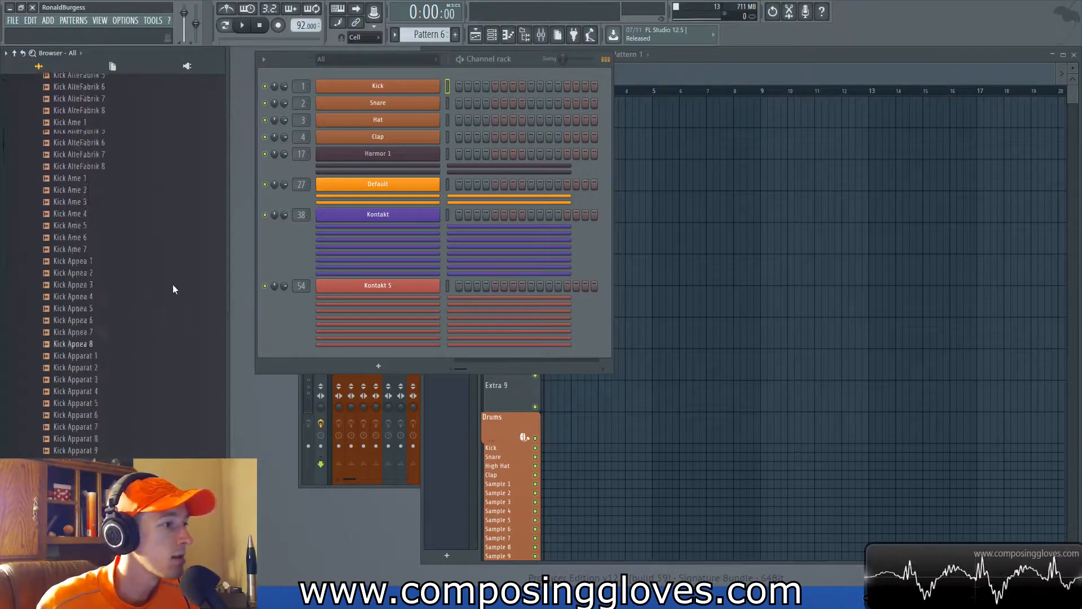
{"action": "scroll", "coordinate": [174, 282], "scroll_direction": "up", "scroll_amount": 8}
{"action": "scroll", "coordinate": [173, 283], "scroll_direction": "down", "scroll_amount": 3}
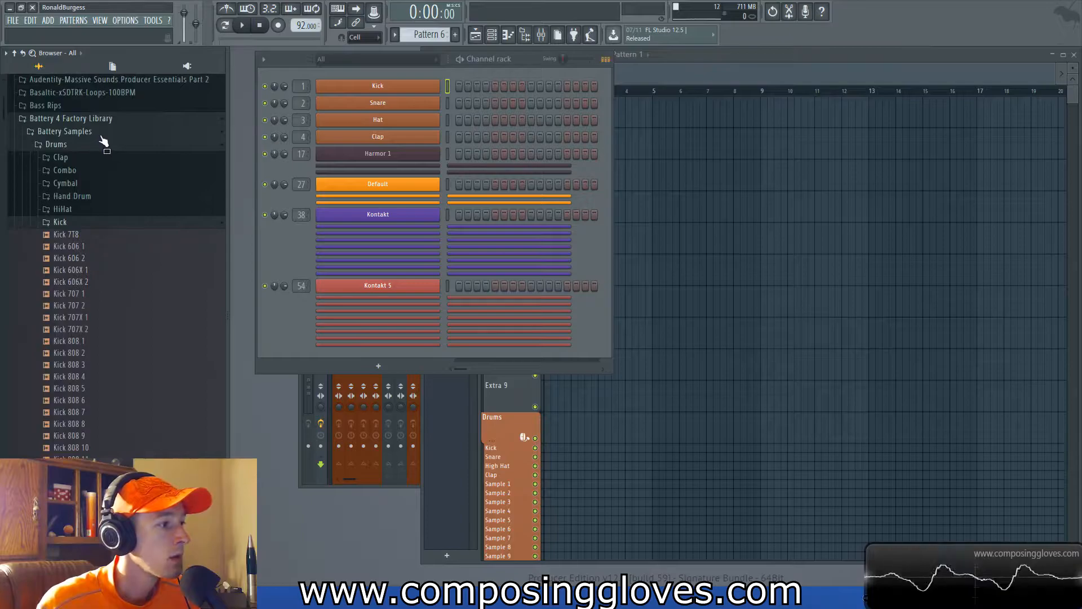
{"action": "scroll", "coordinate": [157, 355], "scroll_direction": "down", "scroll_amount": 15}
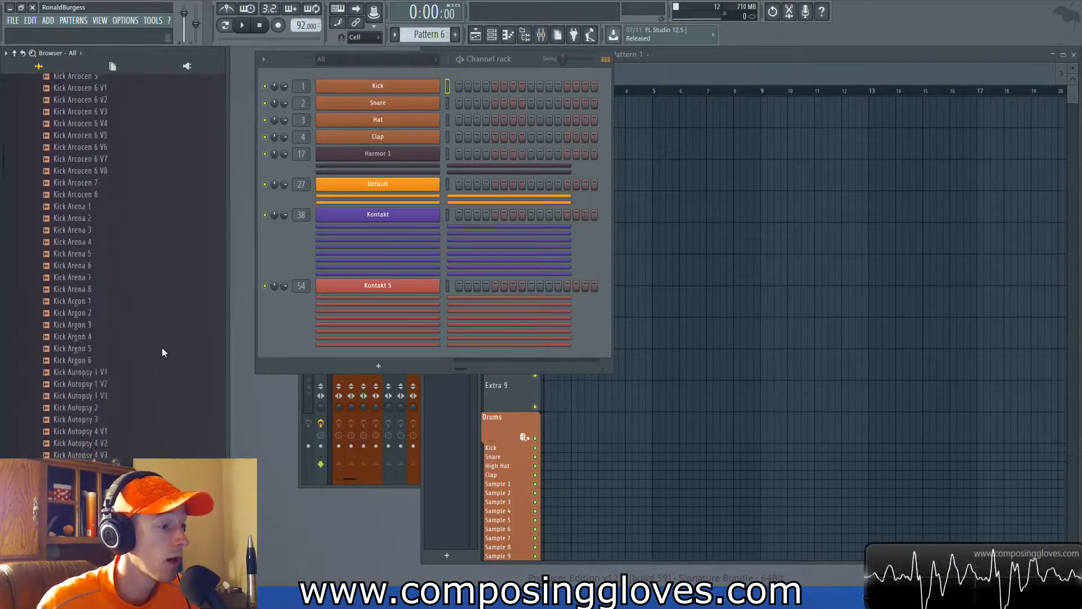
{"action": "scroll", "coordinate": [163, 346], "scroll_direction": "up", "scroll_amount": 15}
{"action": "left_click", "coordinate": [107, 283]}
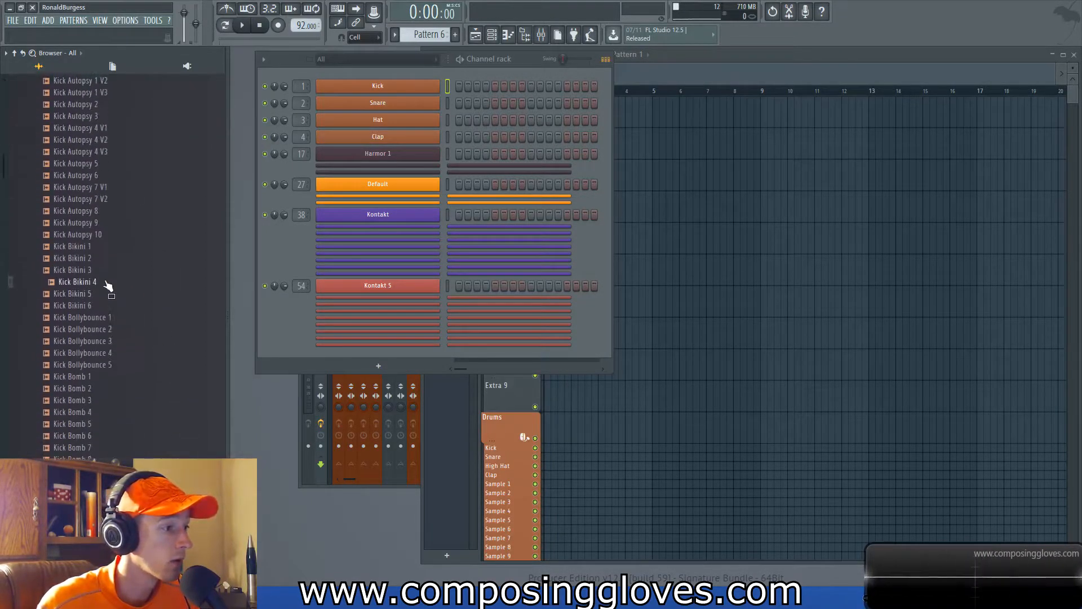
{"action": "left_click", "coordinate": [67, 259]}
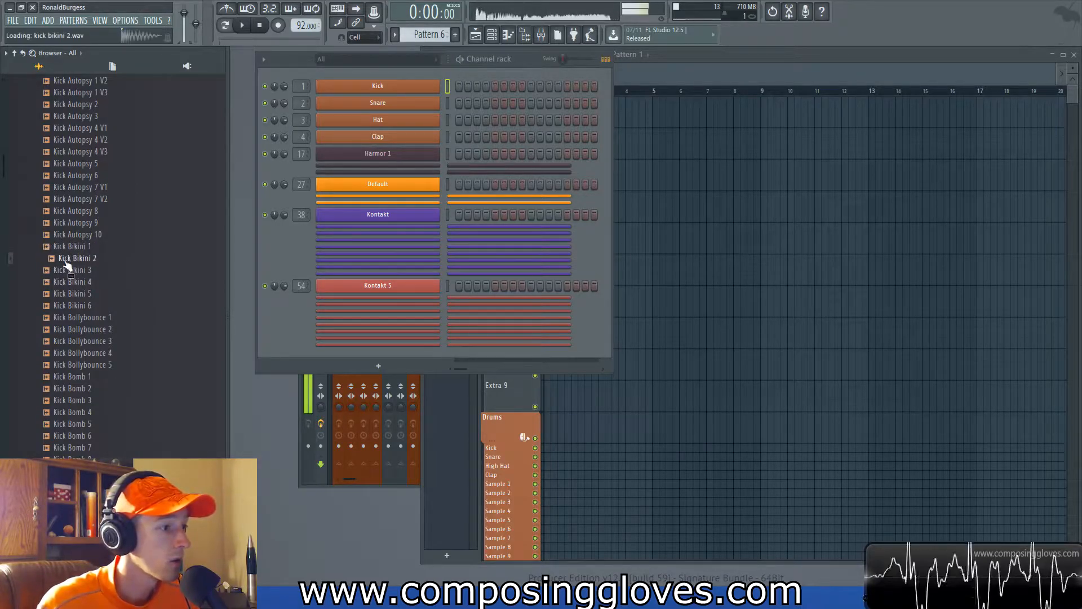
{"action": "left_click", "coordinate": [77, 298]}
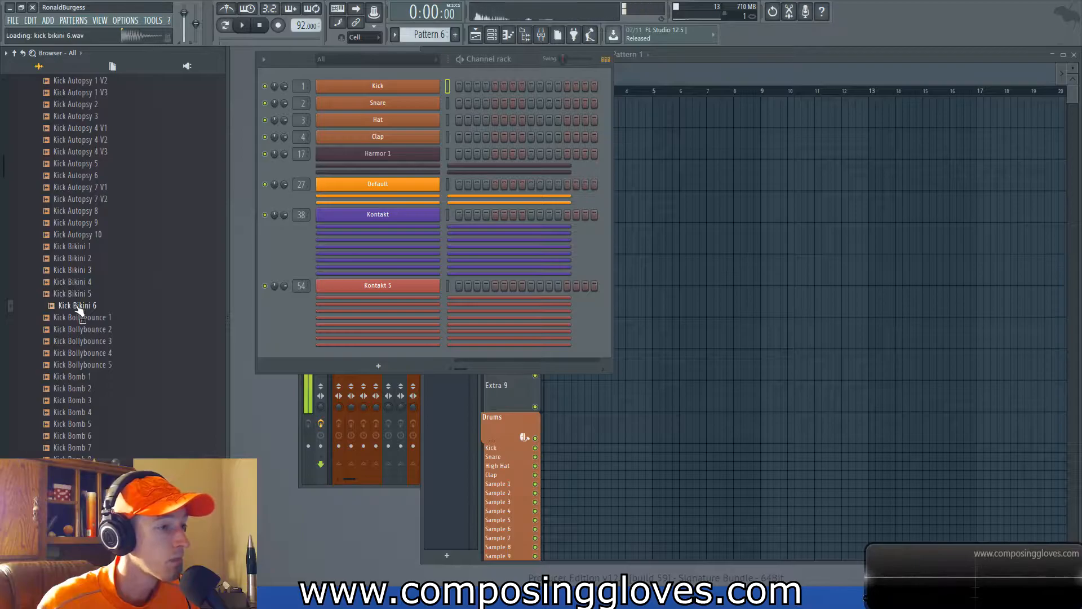
{"action": "left_click", "coordinate": [93, 294]}
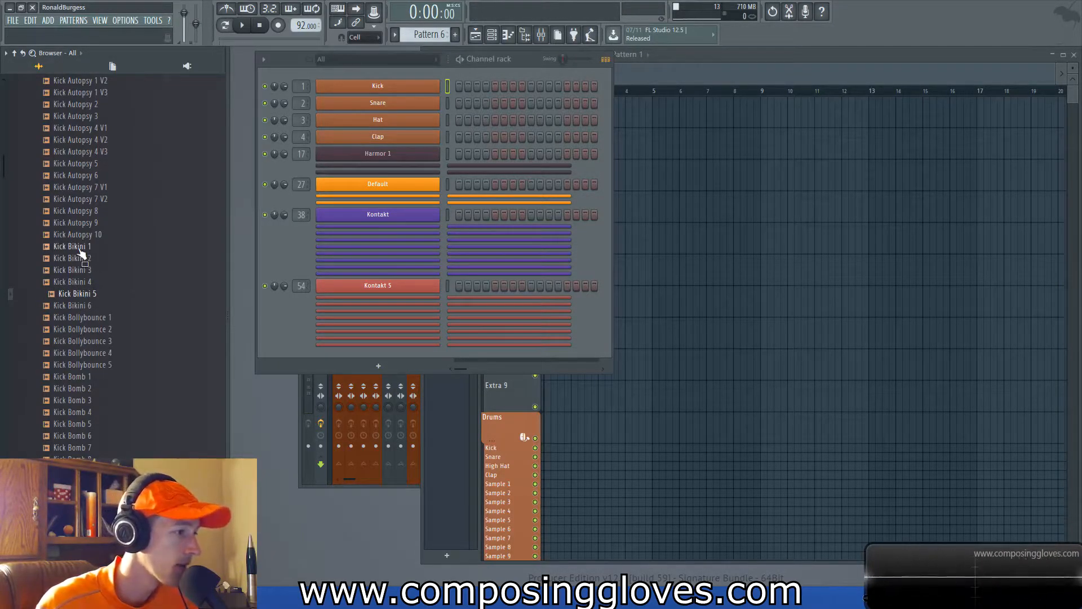
{"action": "scroll", "coordinate": [80, 255], "scroll_direction": "down", "scroll_amount": 4}
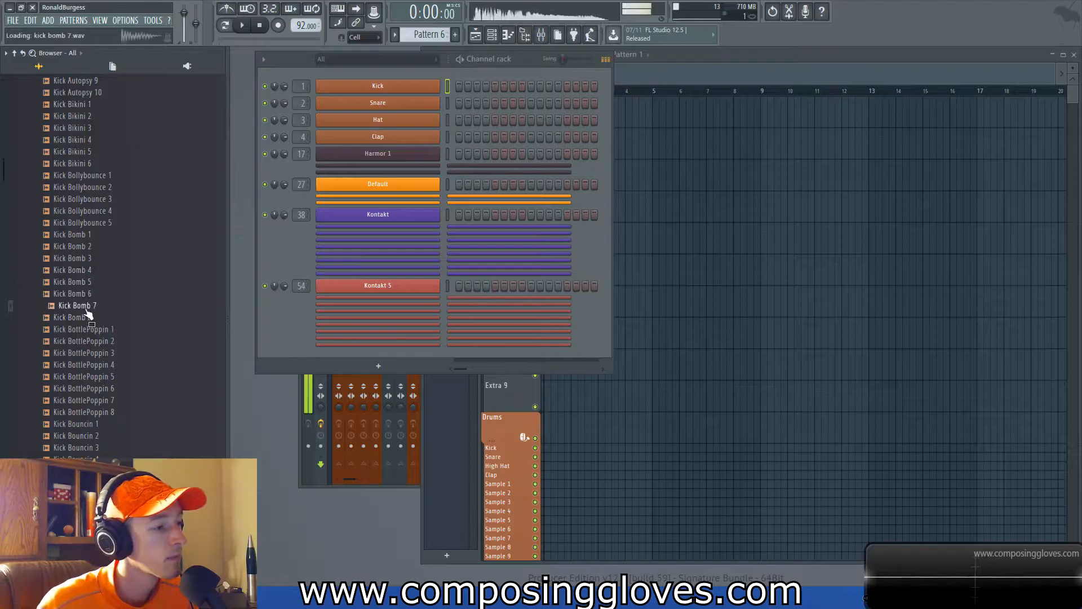
{"action": "left_click_drag", "start_coordinate": [359, 71], "coordinate": [364, 90]}
Step: Switch from the Kick folder to the HiHat folder and load ClosedHH Bomb 2 onto the Hat channel
{"action": "scroll", "coordinate": [90, 195], "scroll_direction": "up", "scroll_amount": 4}
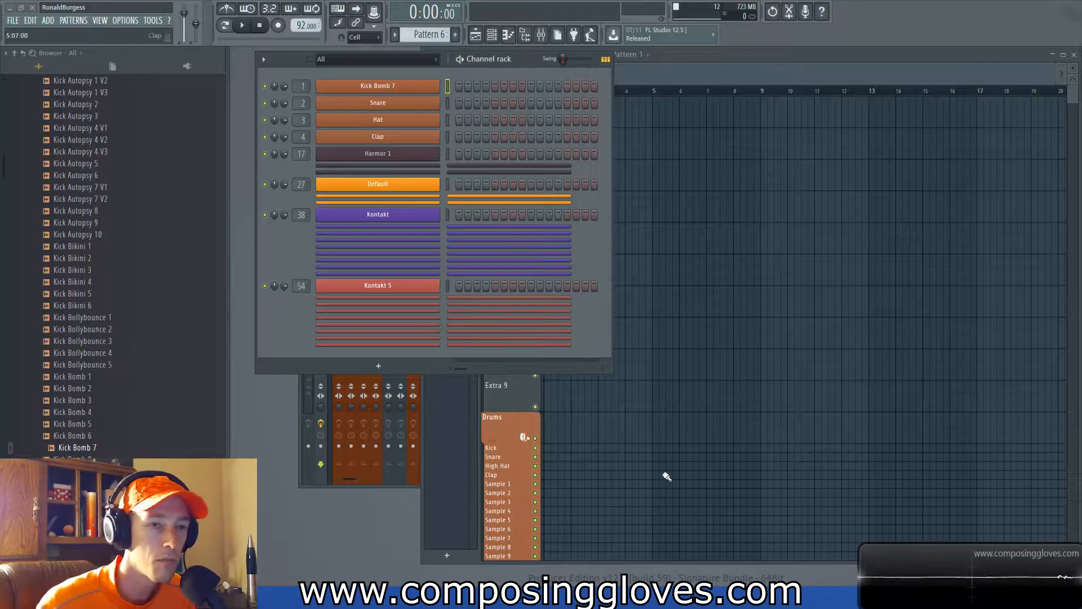
{"action": "scroll", "coordinate": [112, 326], "scroll_direction": "up", "scroll_amount": 10}
{"action": "scroll", "coordinate": [119, 327], "scroll_direction": "up", "scroll_amount": 15}
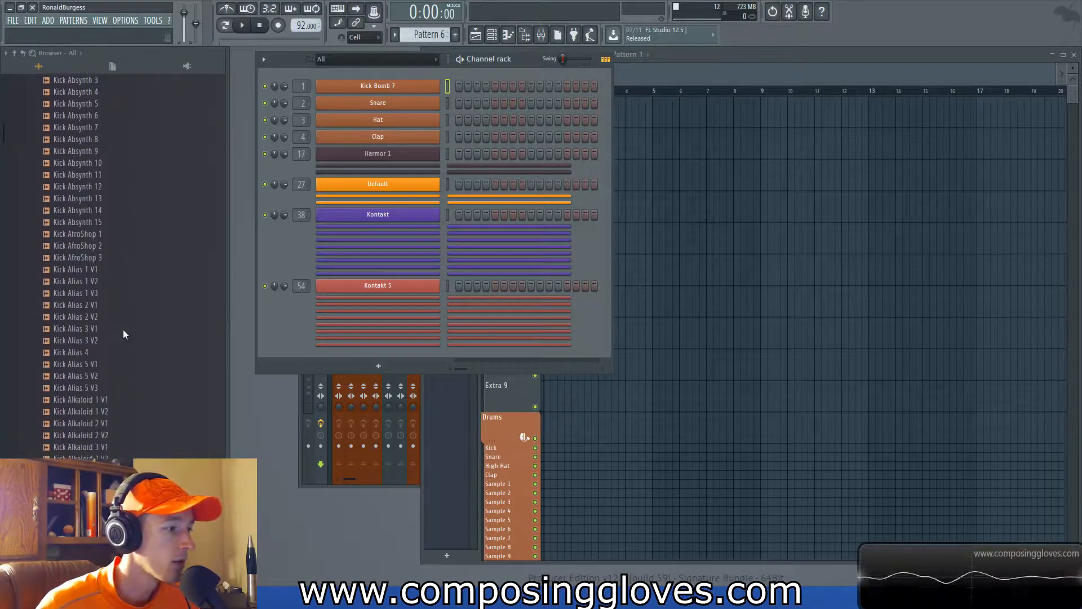
{"action": "scroll", "coordinate": [125, 324], "scroll_direction": "down", "scroll_amount": 5}
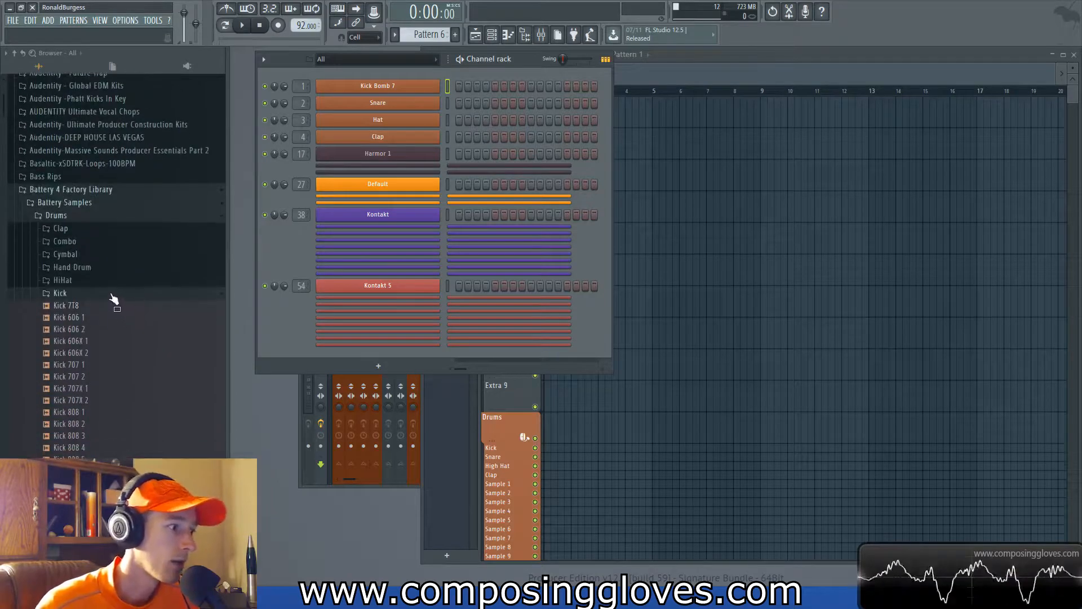
{"action": "left_click", "coordinate": [115, 296]}
{"action": "left_click", "coordinate": [132, 280]}
{"action": "scroll", "coordinate": [144, 307], "scroll_direction": "down", "scroll_amount": 3}
{"action": "scroll", "coordinate": [111, 288], "scroll_direction": "down", "scroll_amount": 5}
{"action": "left_click_drag", "start_coordinate": [114, 285], "coordinate": [117, 289]}
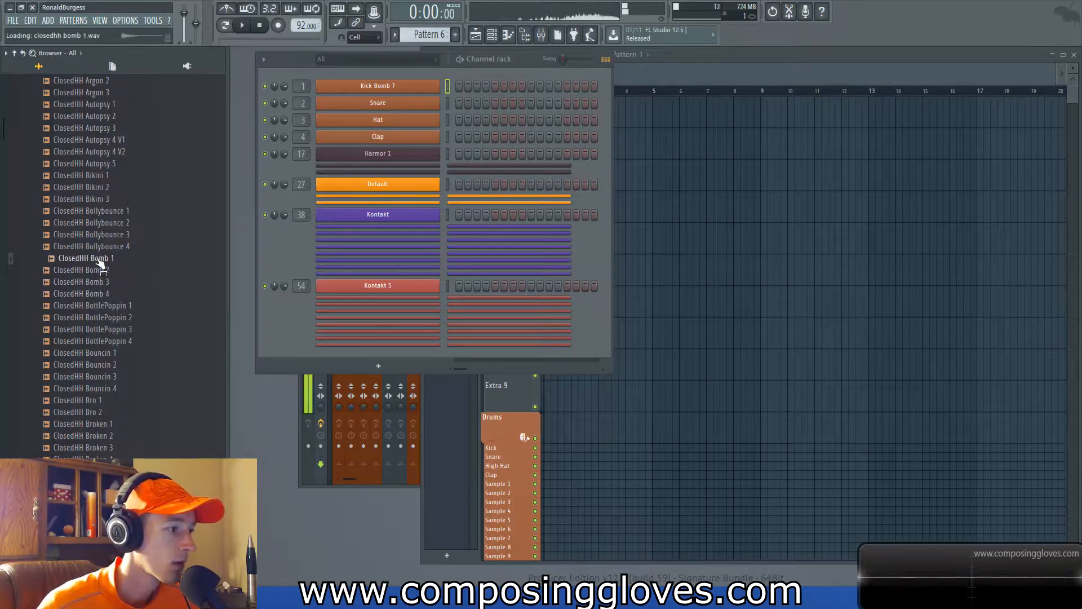
{"action": "left_click_drag", "start_coordinate": [93, 276], "coordinate": [421, 119]}
Step: Audition OpenHH Devine, DeeEmTee and Davis samples in the HiHat folder
{"action": "scroll", "coordinate": [112, 245], "scroll_direction": "up", "scroll_amount": 12}
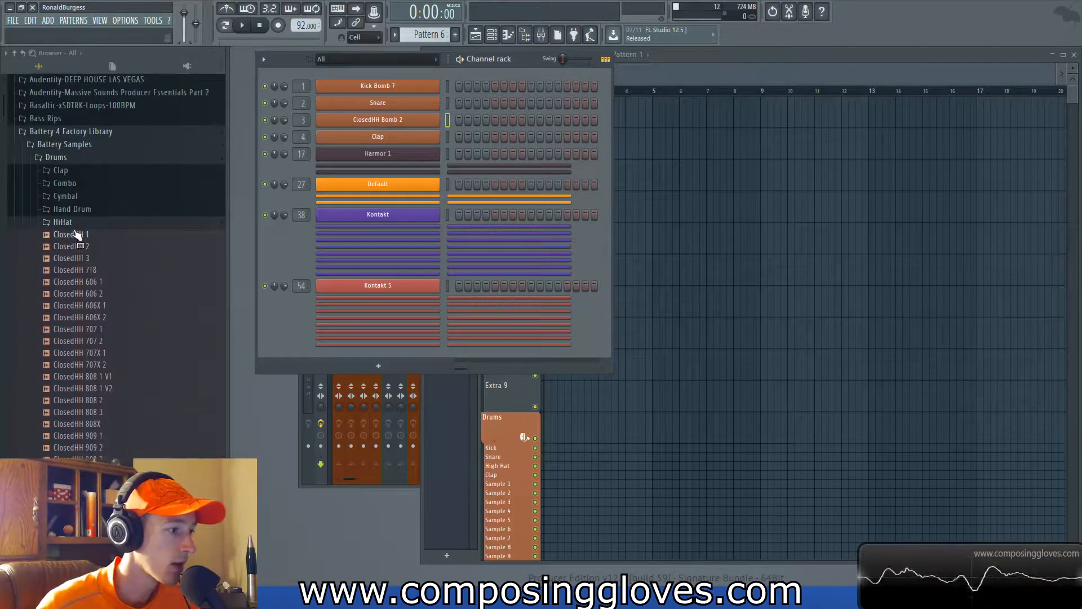
{"action": "scroll", "coordinate": [103, 226], "scroll_direction": "down", "scroll_amount": 15}
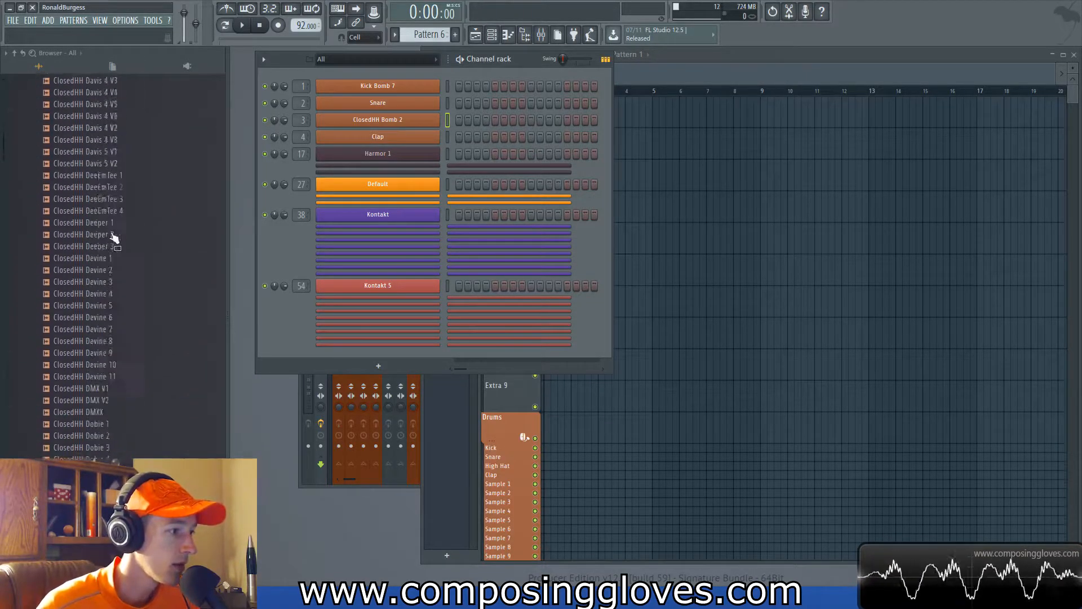
{"action": "scroll", "coordinate": [119, 225], "scroll_direction": "down", "scroll_amount": 15}
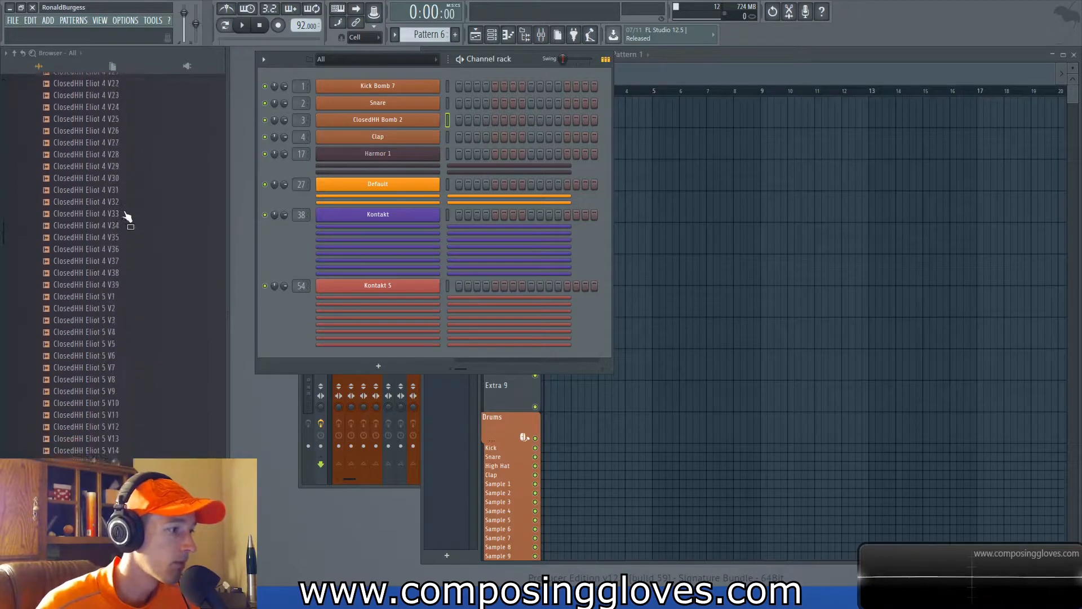
{"action": "scroll", "coordinate": [127, 214], "scroll_direction": "down", "scroll_amount": 18}
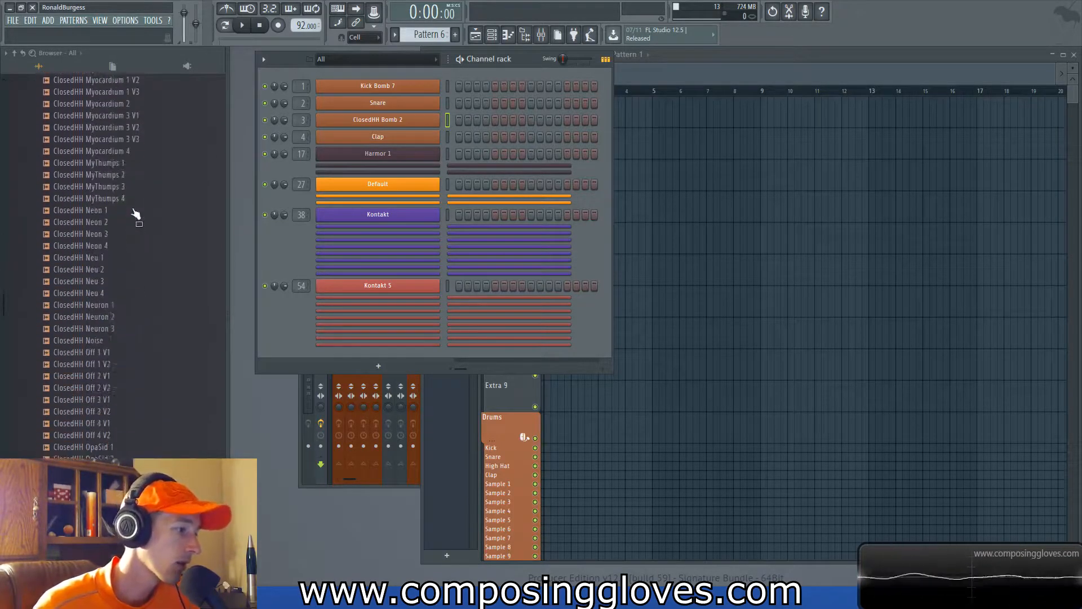
{"action": "left_click_drag", "start_coordinate": [4, 309], "coordinate": [3, 404]}
{"action": "left_click", "coordinate": [84, 405]}
{"action": "left_click", "coordinate": [84, 418]}
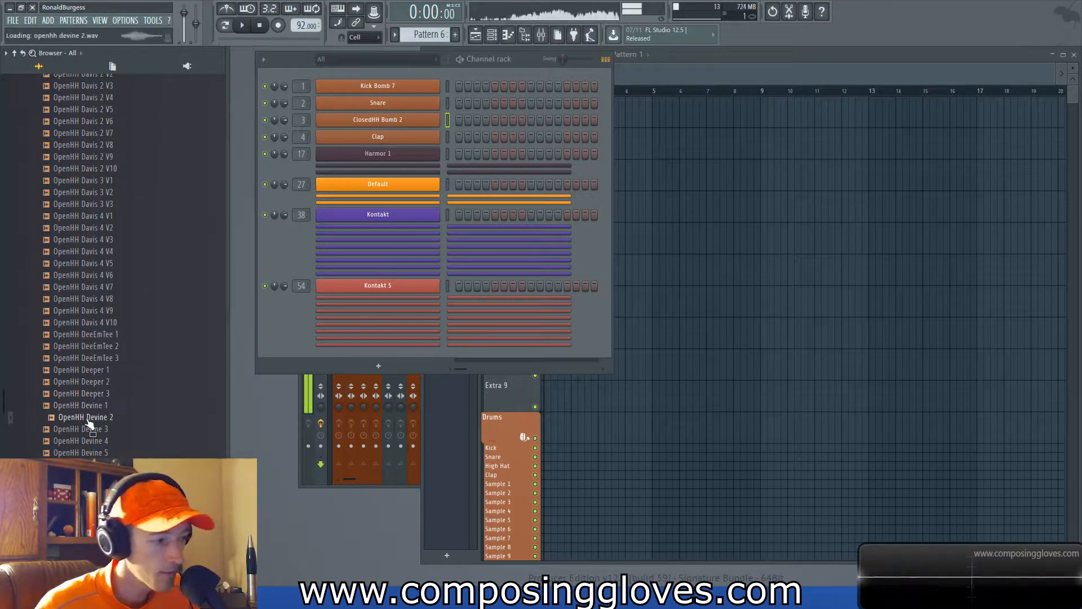
{"action": "left_click", "coordinate": [87, 334]}
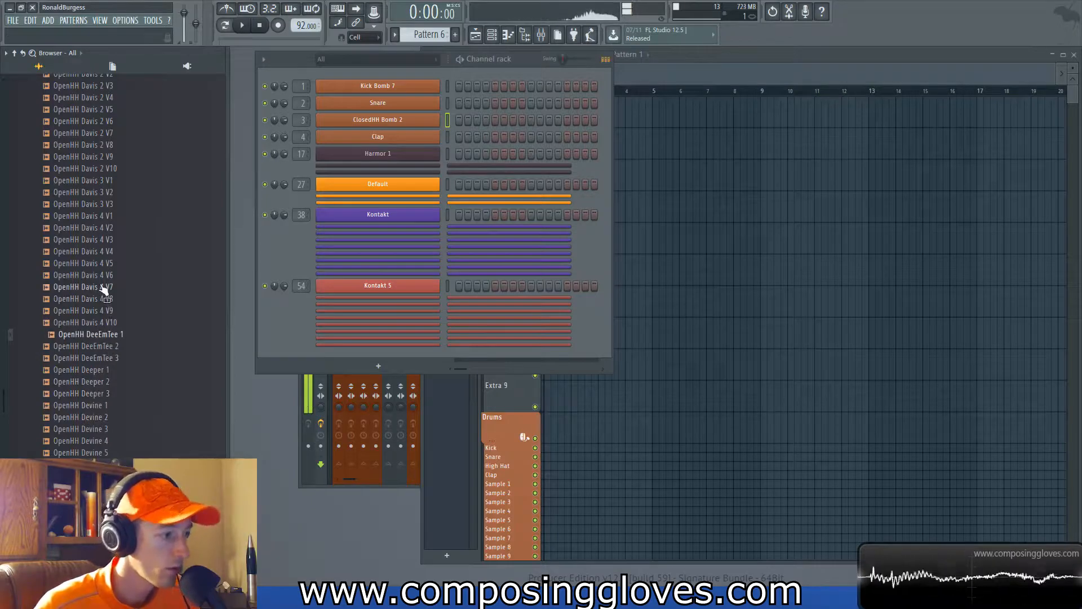
{"action": "left_click", "coordinate": [95, 347]}
{"action": "left_click", "coordinate": [104, 276]}
{"action": "left_click", "coordinate": [102, 229]}
{"action": "left_click", "coordinate": [104, 252]}
{"action": "left_click", "coordinate": [95, 158]}
Step: Load OpenHH Dragon 1 V3 onto the Clap channel and close its channel settings
{"action": "scroll", "coordinate": [90, 219], "scroll_direction": "down", "scroll_amount": 10}
{"action": "left_click", "coordinate": [85, 215]}
{"action": "left_click_drag", "start_coordinate": [78, 227], "coordinate": [385, 137]}
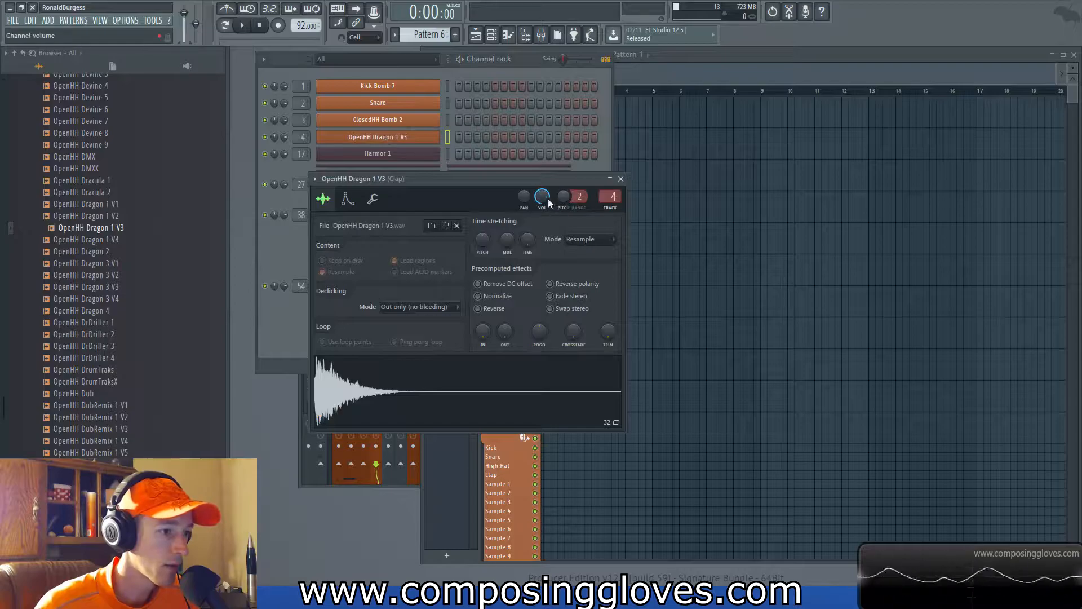
{"action": "left_click", "coordinate": [620, 179]}
{"action": "left_click", "coordinate": [398, 137]}
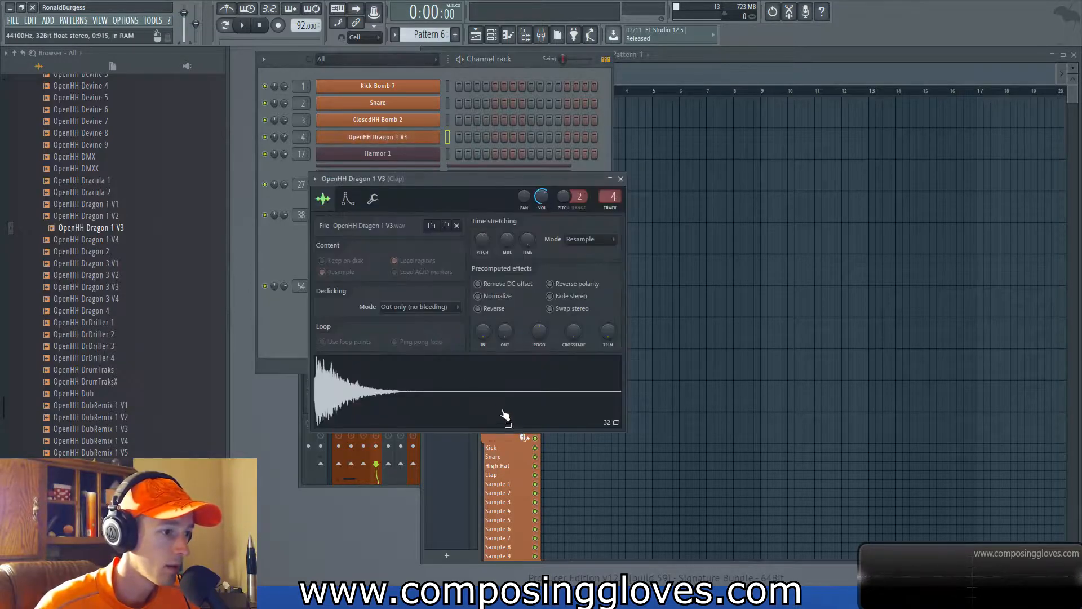
{"action": "left_click", "coordinate": [621, 179]}
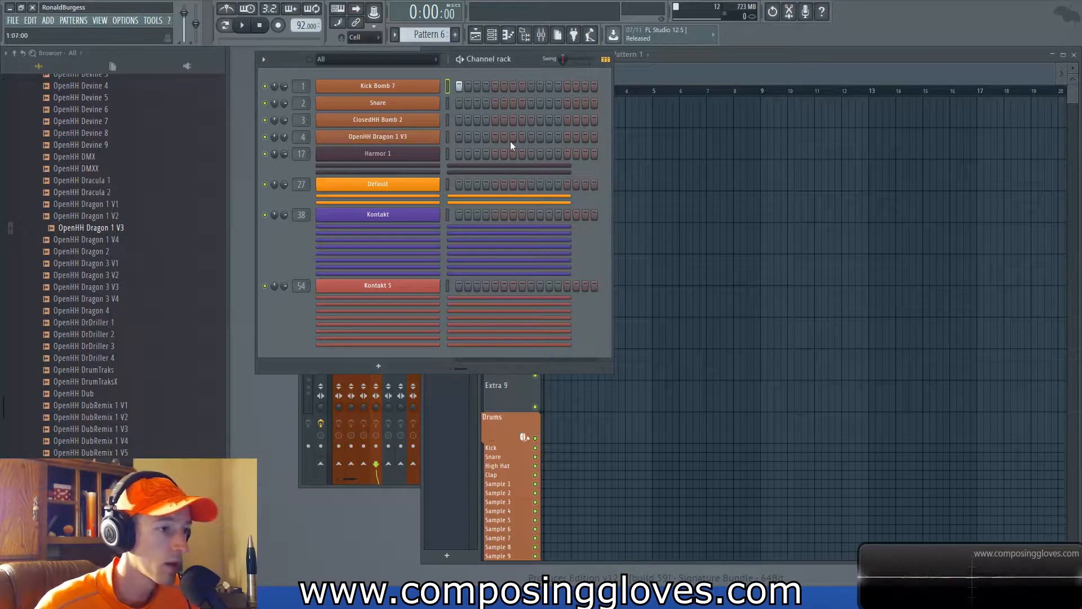
Step: Switch playback to pattern mode and try OpenHH Dragon 1 V3 hits on steps 3 and 5 against the kick on step 1
{"action": "left_click", "coordinate": [477, 135]}
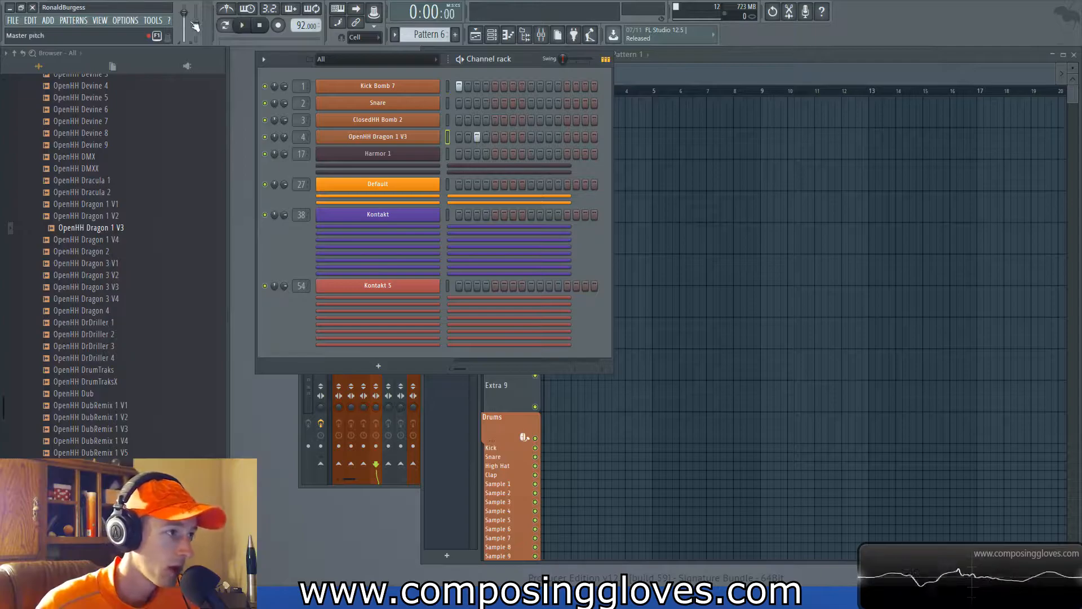
{"action": "left_click", "coordinate": [224, 26]}
{"action": "key", "text": "space"}
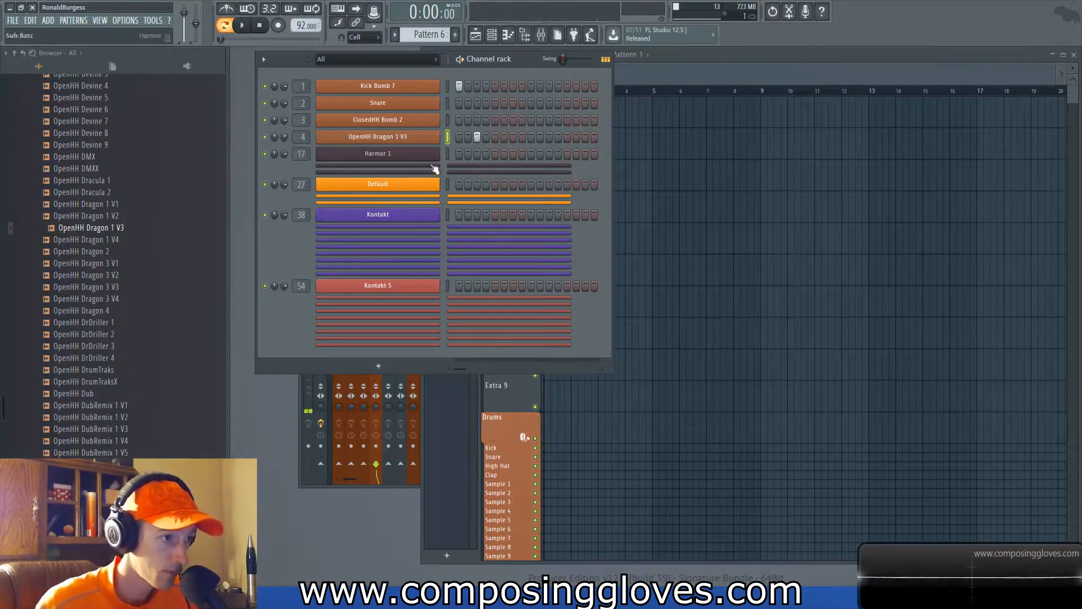
{"action": "left_click", "coordinate": [468, 120]}
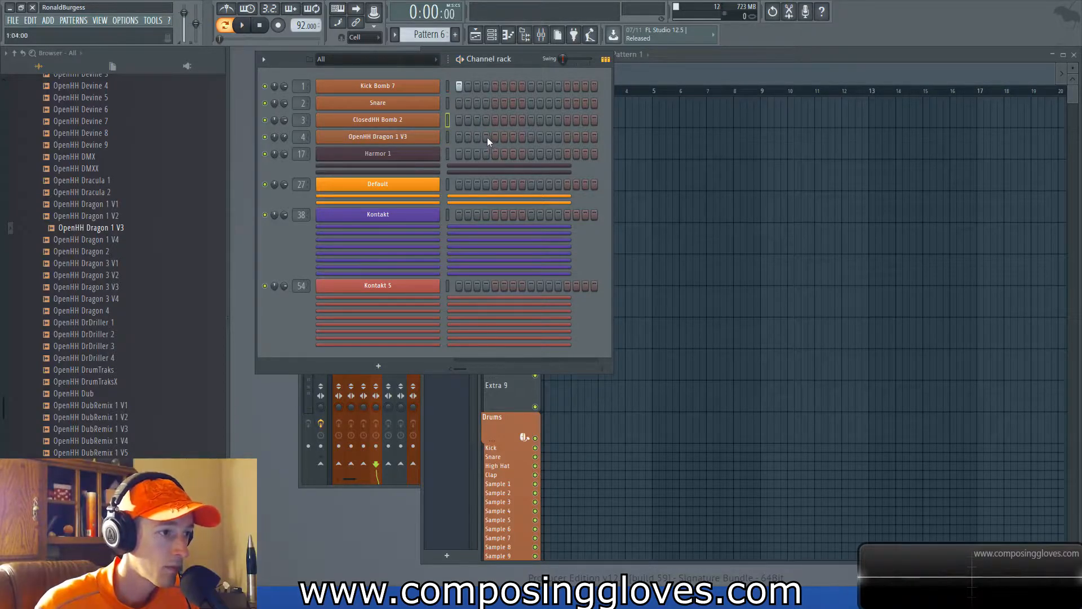
{"action": "left_click", "coordinate": [477, 137]}
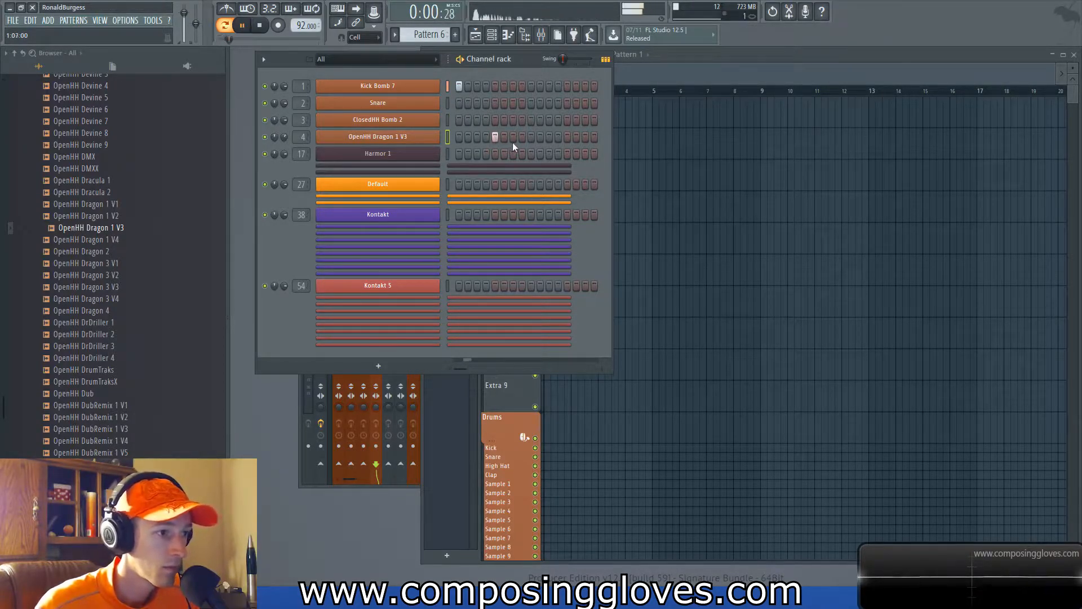
{"action": "left_click", "coordinate": [477, 137]}
Step: Load OpenHH DubRemix 2 V3 onto the Snare channel and place a hit on its step 3
{"action": "scroll", "coordinate": [119, 243], "scroll_direction": "down", "scroll_amount": 8}
{"action": "left_click", "coordinate": [133, 312]}
{"action": "left_click", "coordinate": [130, 300]}
{"action": "left_click_drag", "start_coordinate": [129, 310], "coordinate": [408, 102]}
{"action": "left_click", "coordinate": [476, 104]}
Step: While the pattern plays, add OpenHH Dragon 1 V3 on step 5 and ClosedHH Bomb 2 on step 7, and stop playback
{"action": "key", "text": "space"}
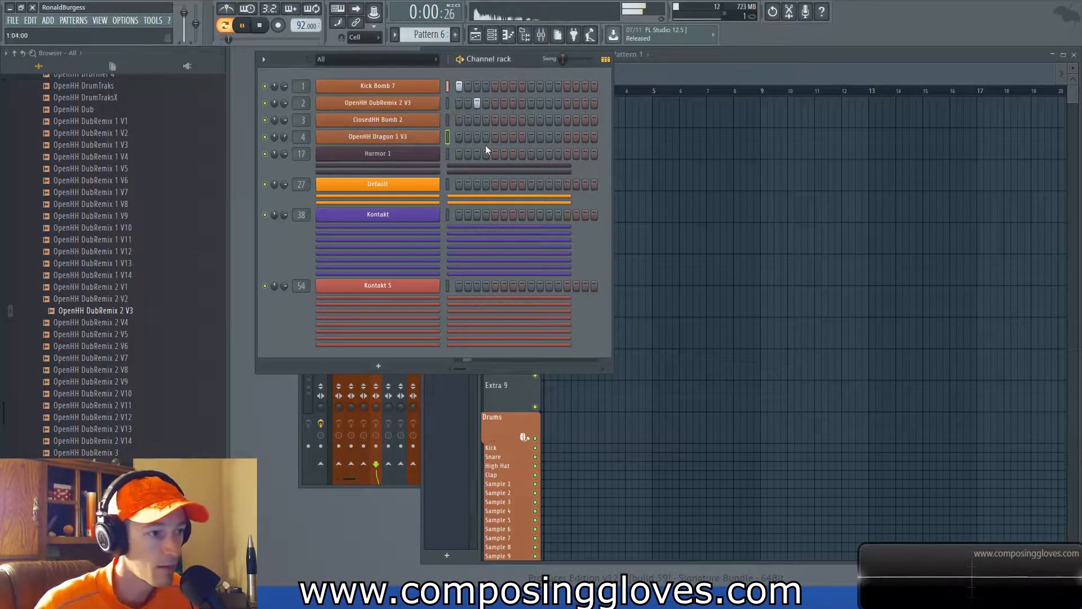
{"action": "left_click", "coordinate": [495, 136]}
{"action": "left_click", "coordinate": [513, 120]}
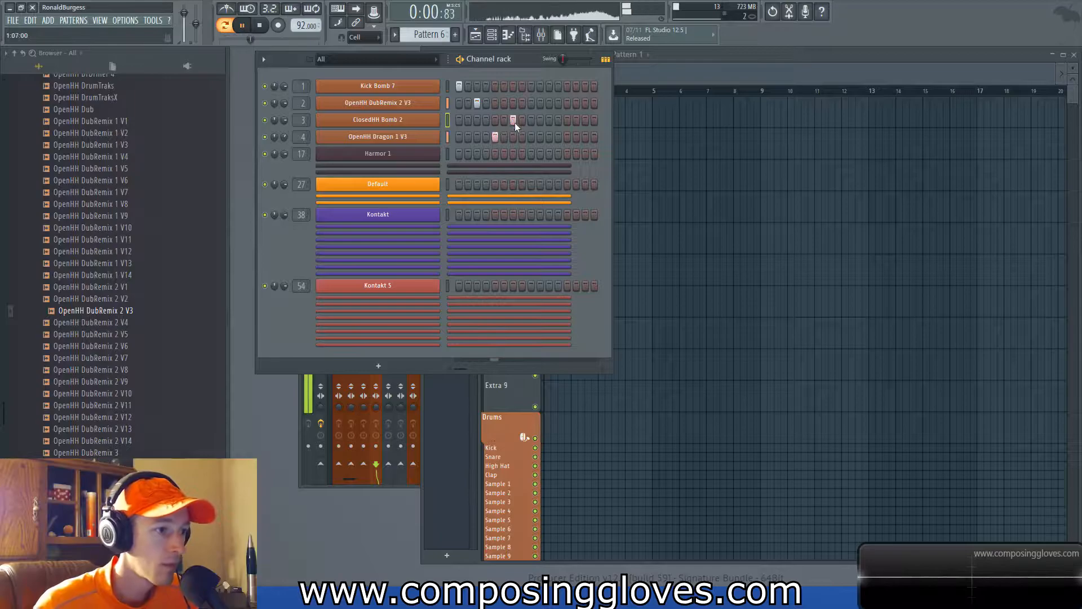
{"action": "key", "text": "space"}
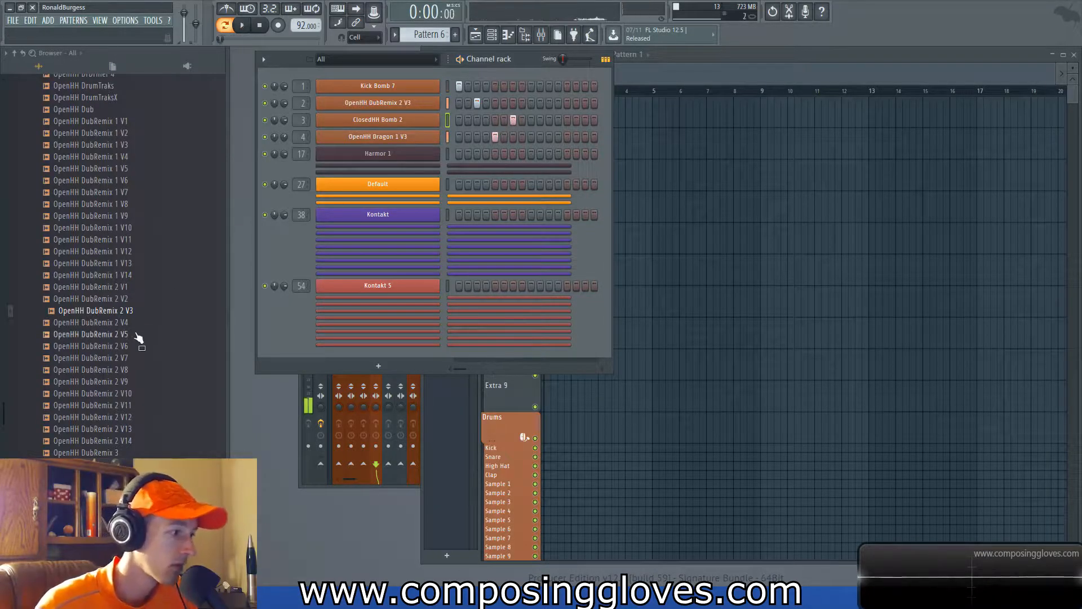
Step: Audition more open hi-hat samples around the OpenHH DubRemix series, including DubRemix 2 V4 and V7
{"action": "left_click", "coordinate": [141, 323]}
{"action": "left_click", "coordinate": [142, 359]}
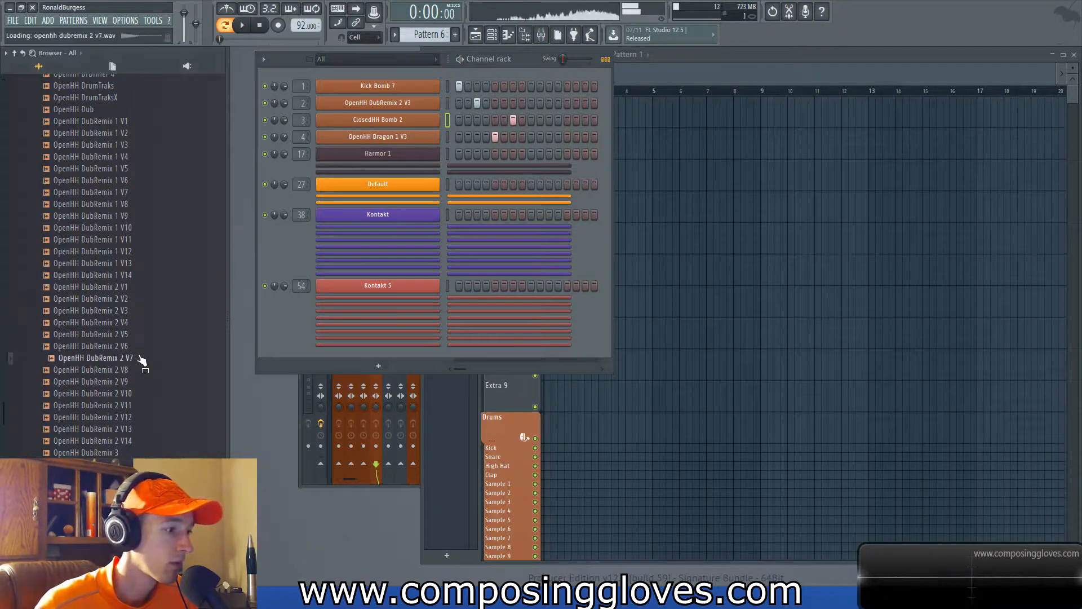
{"action": "scroll", "coordinate": [144, 441], "scroll_direction": "down", "scroll_amount": 1}
{"action": "scroll", "coordinate": [142, 437], "scroll_direction": "down", "scroll_amount": 3}
{"action": "left_click", "coordinate": [141, 420]}
{"action": "scroll", "coordinate": [141, 379], "scroll_direction": "up", "scroll_amount": 8}
{"action": "left_click", "coordinate": [133, 356]}
{"action": "left_click", "coordinate": [129, 452]}
Step: Collapse the HiHat folder and open the Snare folder of the Battery 4 drum samples
{"action": "scroll", "coordinate": [125, 332], "scroll_direction": "up", "scroll_amount": 15}
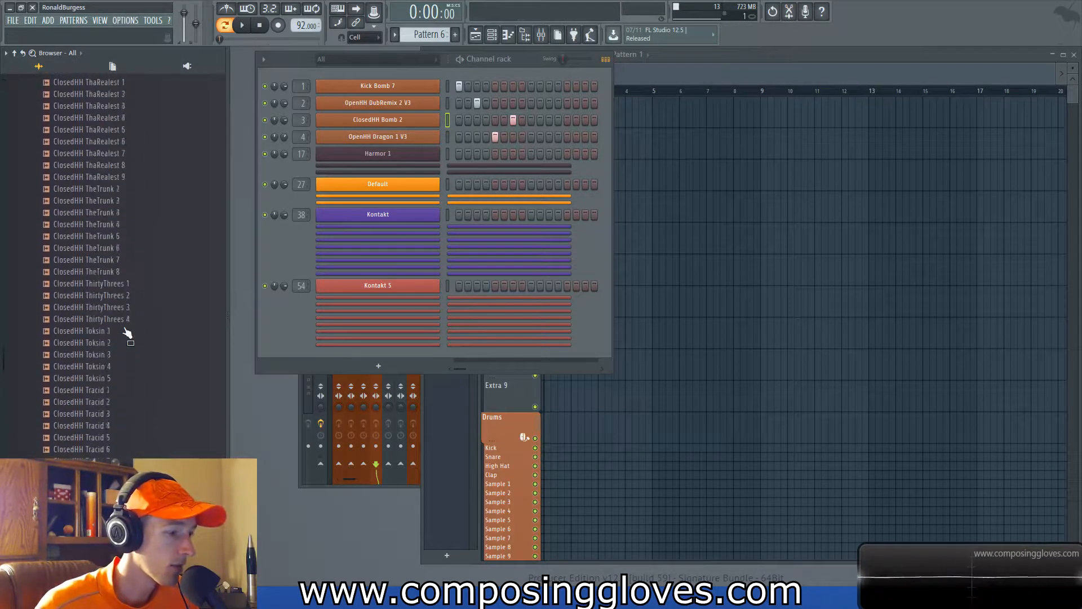
{"action": "scroll", "coordinate": [127, 333], "scroll_direction": "up", "scroll_amount": 10}
{"action": "scroll", "coordinate": [127, 333], "scroll_direction": "up", "scroll_amount": 15}
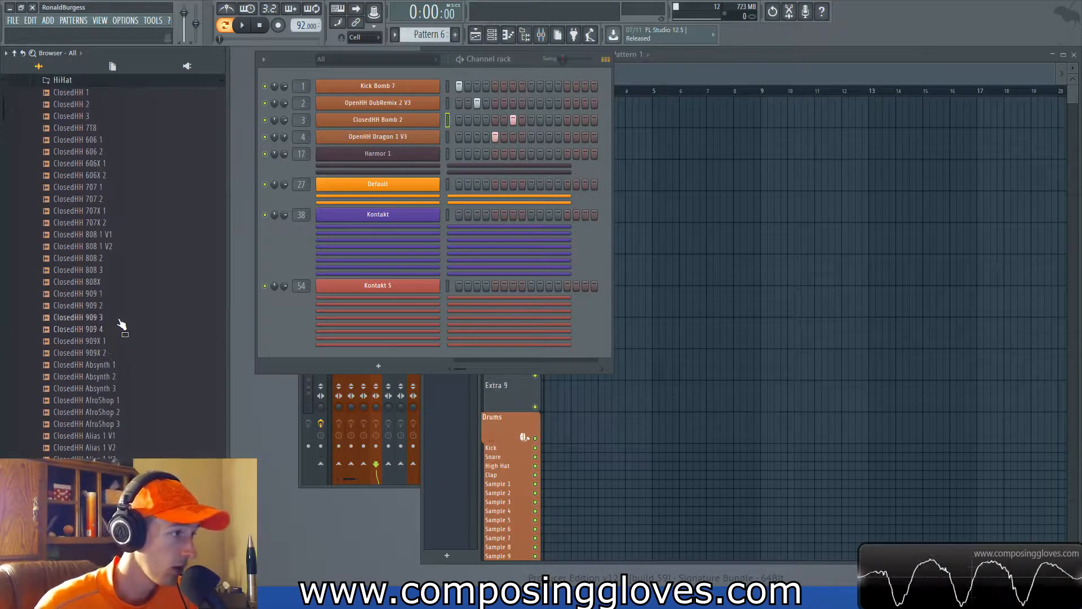
{"action": "left_click", "coordinate": [80, 80]}
{"action": "scroll", "coordinate": [90, 235], "scroll_direction": "up", "scroll_amount": 3}
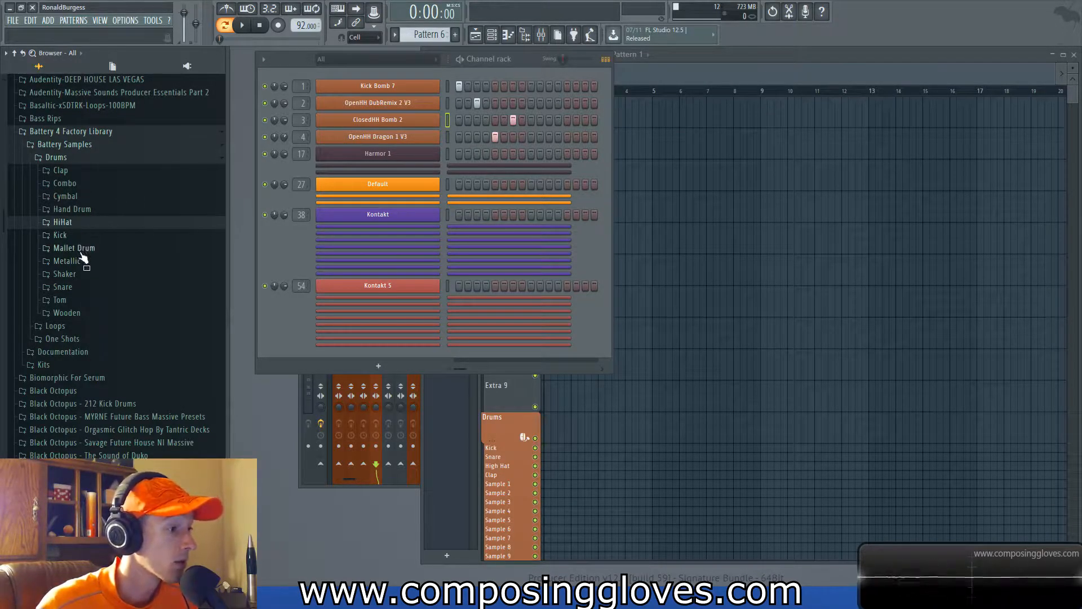
{"action": "left_click", "coordinate": [105, 293]}
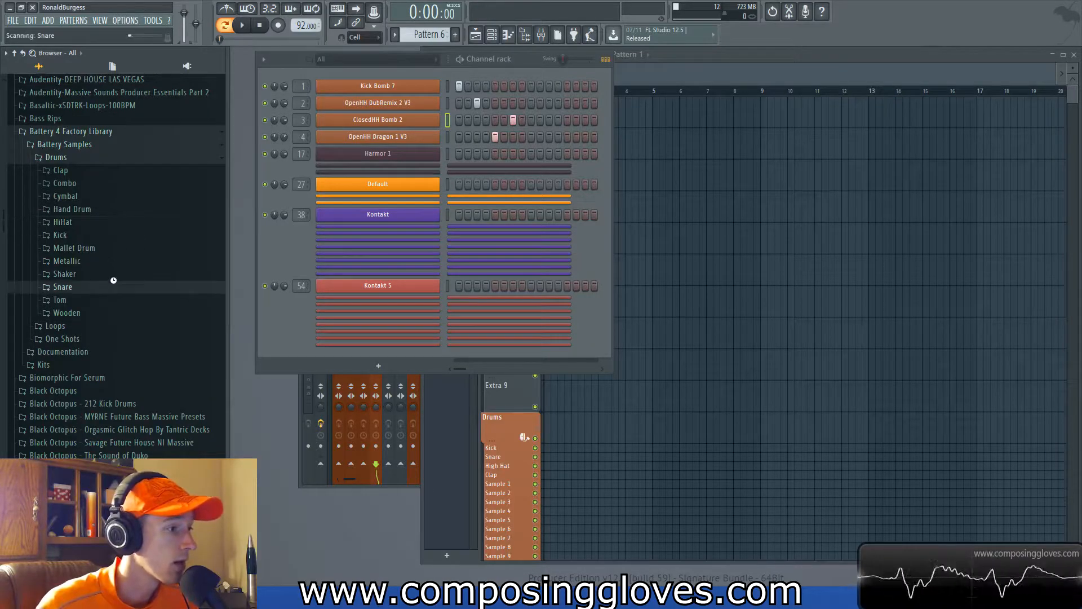
Step: Go through the Snare folder past the rimshots and sidesticks and audition early snare samples, including Snare Alphabetical 3 and Snare Ame 3
{"action": "scroll", "coordinate": [112, 264], "scroll_direction": "down", "scroll_amount": 10}
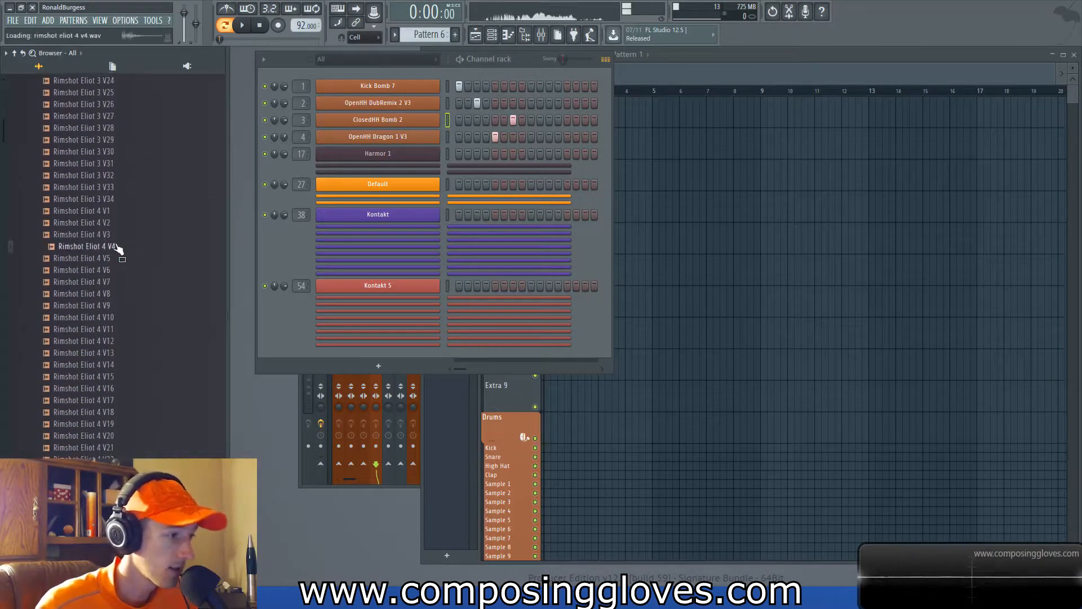
{"action": "scroll", "coordinate": [125, 282], "scroll_direction": "down", "scroll_amount": 15}
{"action": "scroll", "coordinate": [125, 279], "scroll_direction": "down", "scroll_amount": 15}
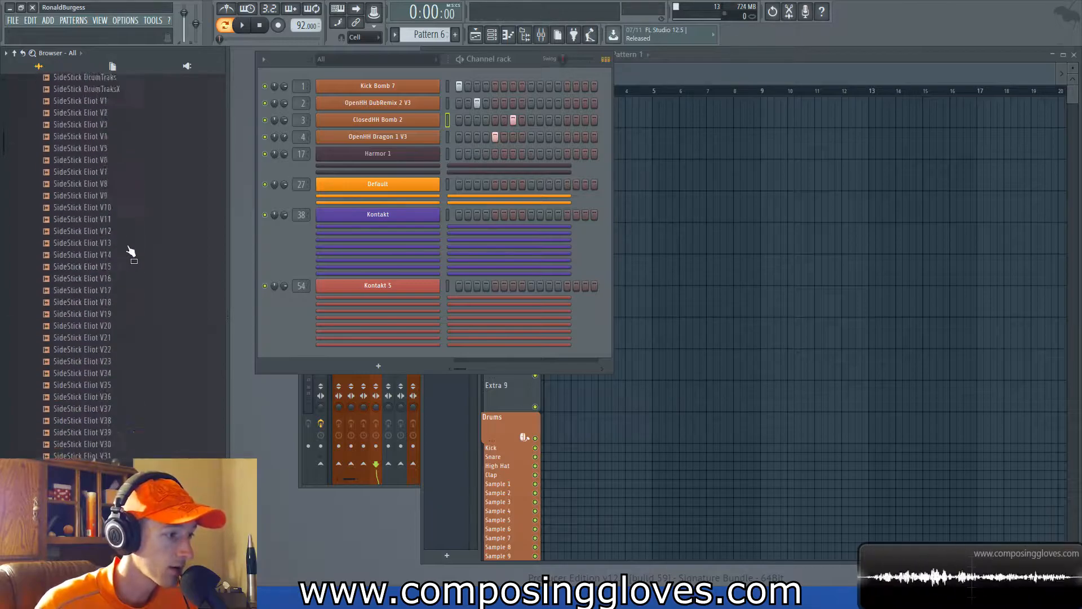
{"action": "scroll", "coordinate": [130, 261], "scroll_direction": "down", "scroll_amount": 5}
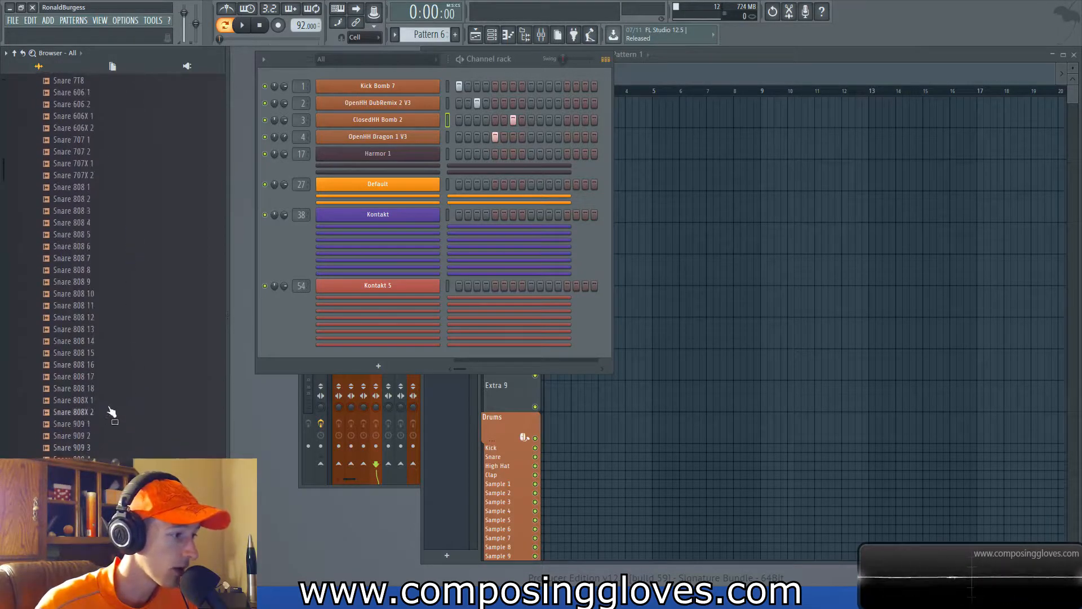
{"action": "scroll", "coordinate": [169, 345], "scroll_direction": "down", "scroll_amount": 10}
{"action": "scroll", "coordinate": [167, 348], "scroll_direction": "down", "scroll_amount": 10}
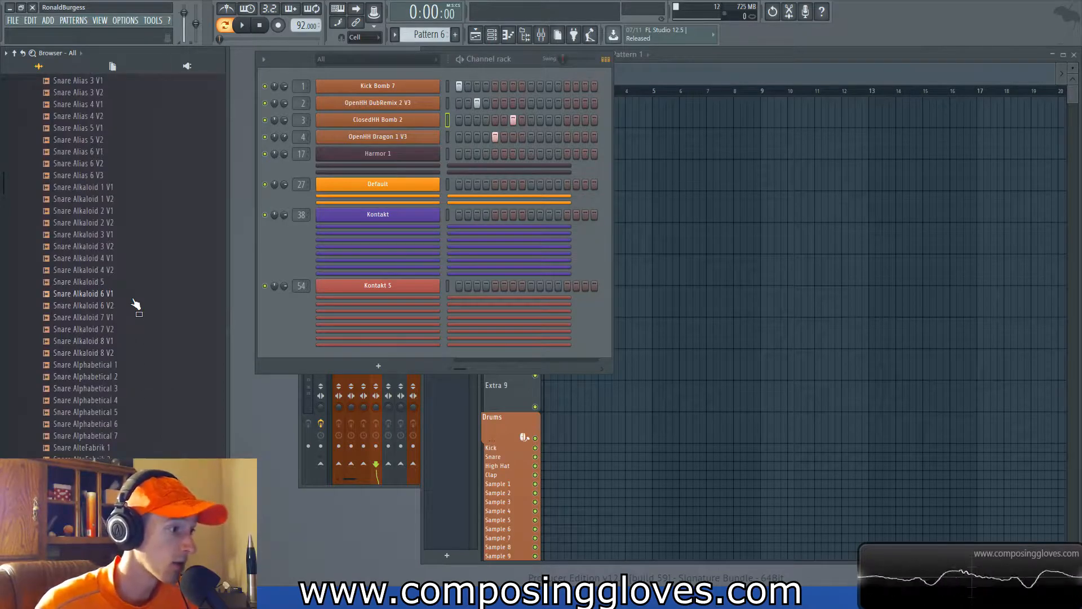
{"action": "left_click", "coordinate": [125, 389]}
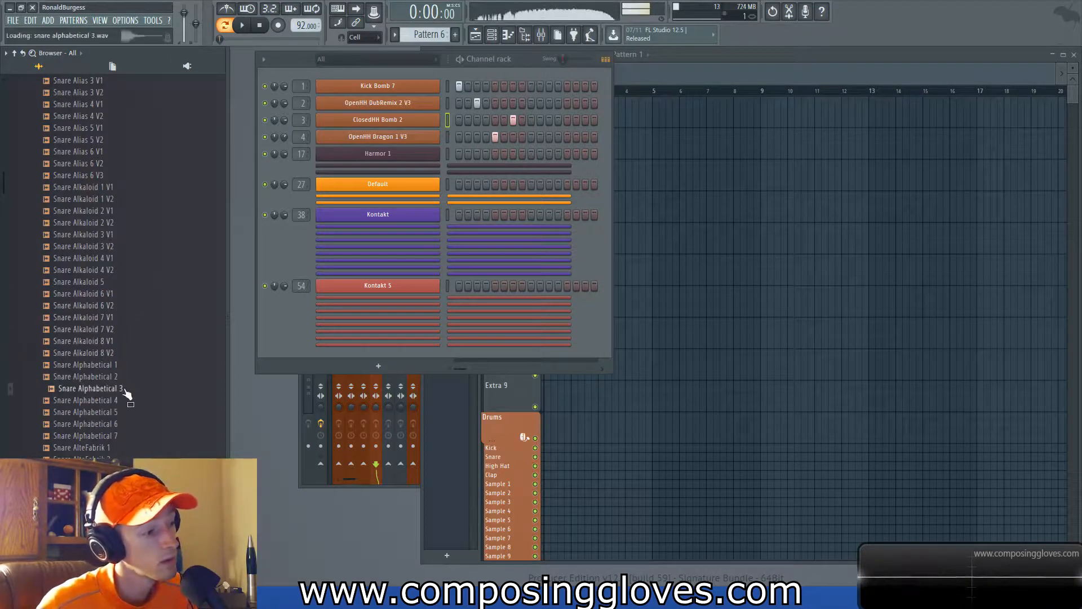
{"action": "scroll", "coordinate": [144, 394], "scroll_direction": "down", "scroll_amount": 8}
{"action": "left_click", "coordinate": [136, 329]}
{"action": "left_click", "coordinate": [134, 305]}
{"action": "left_click", "coordinate": [126, 282]}
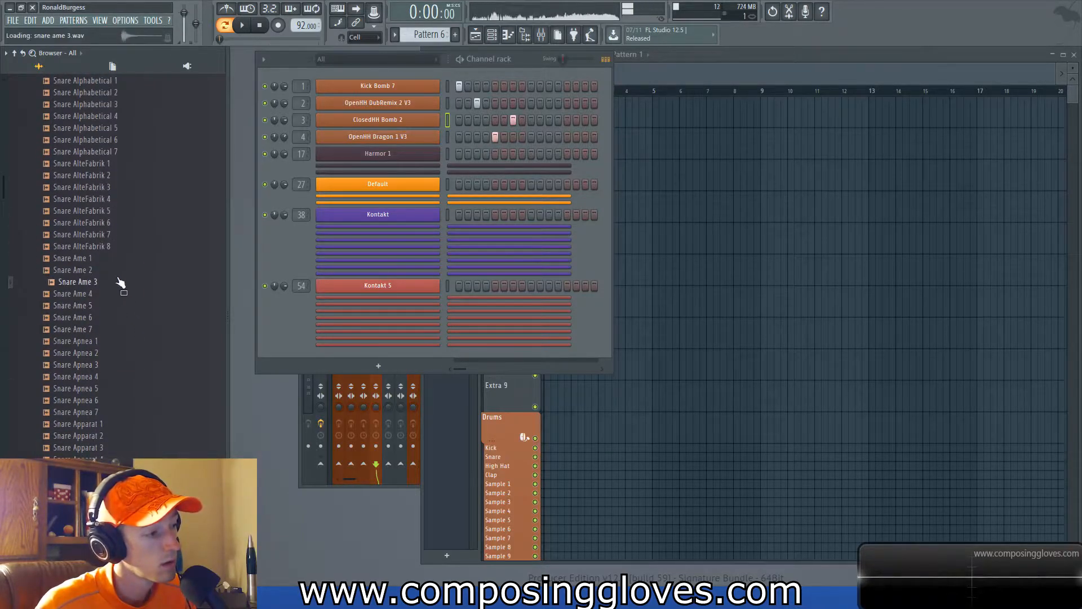
Step: Audition snare samples from the Apparat series through the Argon series, including Snare Apparat 12 and Snare Argon 9
{"action": "scroll", "coordinate": [116, 293], "scroll_direction": "down", "scroll_amount": 6}
{"action": "left_click", "coordinate": [118, 294]}
{"action": "left_click", "coordinate": [115, 282]}
{"action": "left_click", "coordinate": [106, 342]}
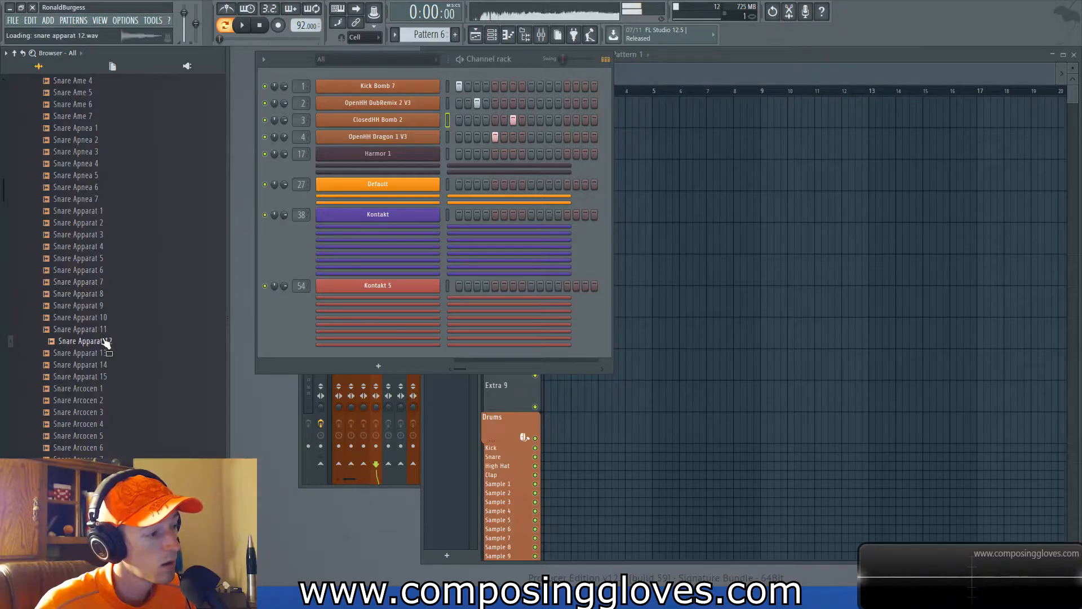
{"action": "left_click", "coordinate": [106, 329]}
{"action": "scroll", "coordinate": [117, 313], "scroll_direction": "down", "scroll_amount": 2}
{"action": "left_click", "coordinate": [111, 356]}
{"action": "left_click", "coordinate": [102, 388]}
{"action": "scroll", "coordinate": [100, 367], "scroll_direction": "down", "scroll_amount": 6}
{"action": "left_click", "coordinate": [97, 327]}
{"action": "left_click", "coordinate": [101, 378]}
{"action": "scroll", "coordinate": [113, 333], "scroll_direction": "down", "scroll_amount": 6}
{"action": "left_click", "coordinate": [101, 306]}
{"action": "left_click", "coordinate": [101, 353]}
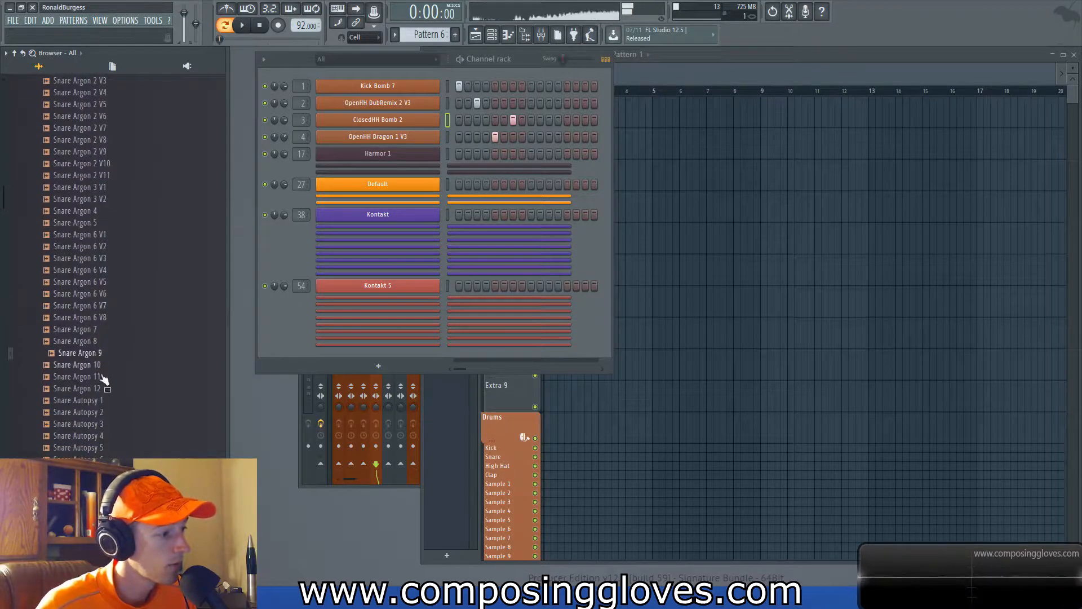
Step: Audition snare samples beyond the Autopsy series through the Davis series, including Snare Davis 2 V2
{"action": "scroll", "coordinate": [140, 355], "scroll_direction": "down", "scroll_amount": 15}
{"action": "left_click", "coordinate": [121, 364]}
{"action": "scroll", "coordinate": [124, 417], "scroll_direction": "down", "scroll_amount": 10}
{"action": "left_click", "coordinate": [124, 328]}
{"action": "left_click", "coordinate": [124, 388]}
{"action": "scroll", "coordinate": [129, 365], "scroll_direction": "down", "scroll_amount": 10}
{"action": "scroll", "coordinate": [129, 363], "scroll_direction": "down", "scroll_amount": 4}
{"action": "left_click", "coordinate": [125, 354]}
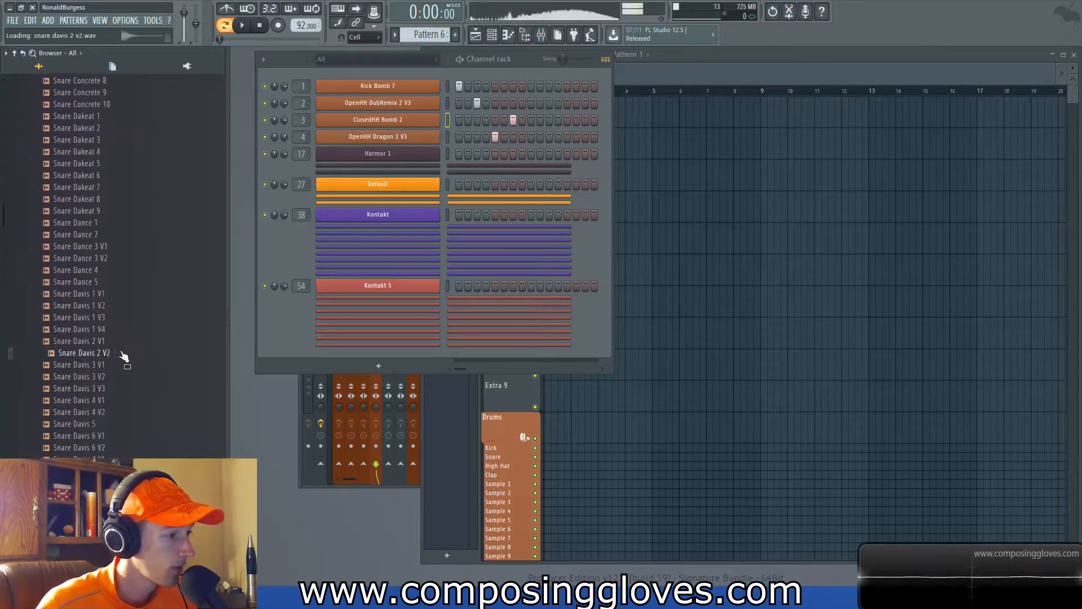
{"action": "left_click", "coordinate": [102, 388]}
{"action": "left_click", "coordinate": [104, 411]}
{"action": "left_click_drag", "start_coordinate": [104, 436], "coordinate": [107, 440]}
{"action": "scroll", "coordinate": [134, 299], "scroll_direction": "down", "scroll_amount": 15}
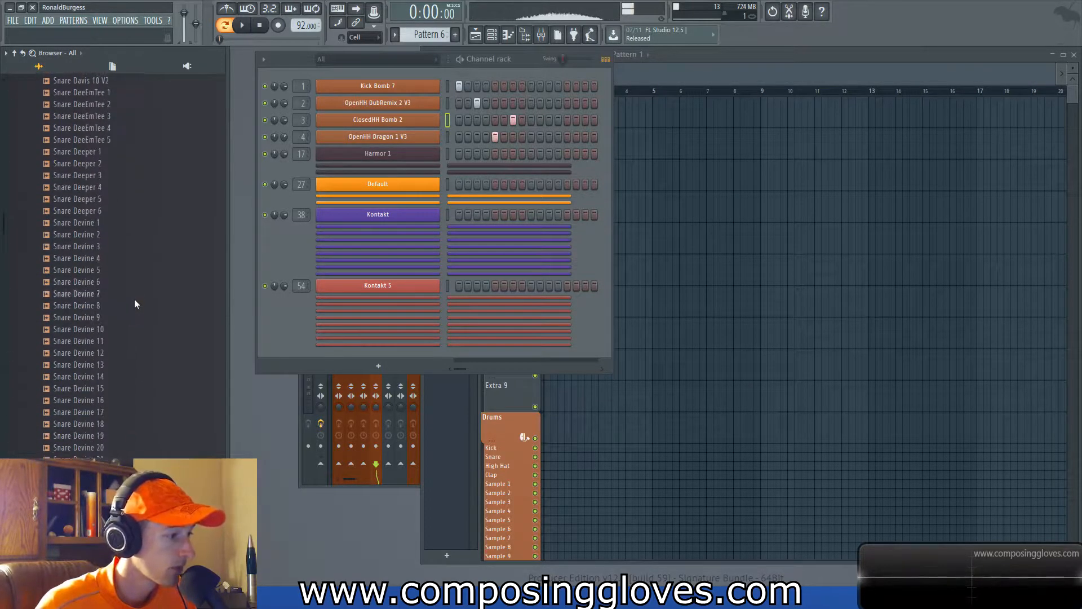
Step: Audition snare samples from the Devine and Dragon series, including Snare Dragon 9 V3
{"action": "left_click", "coordinate": [113, 365]}
{"action": "left_click", "coordinate": [112, 389]}
{"action": "left_click", "coordinate": [110, 435]}
{"action": "left_click", "coordinate": [103, 448]}
{"action": "scroll", "coordinate": [95, 395], "scroll_direction": "down", "scroll_amount": 6}
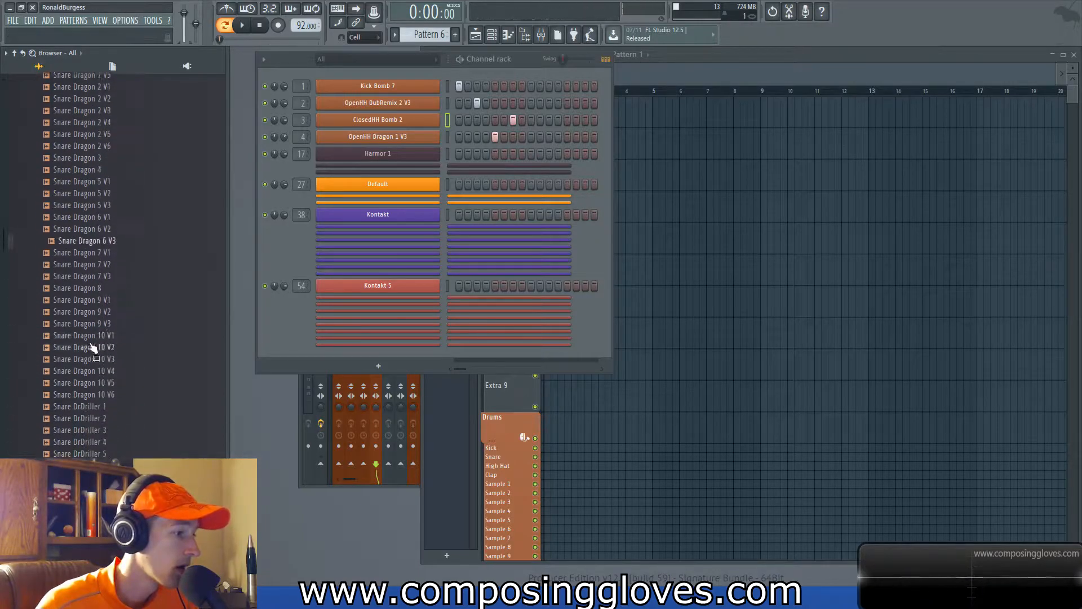
{"action": "left_click", "coordinate": [113, 248]}
{"action": "left_click", "coordinate": [114, 271]}
{"action": "left_click", "coordinate": [113, 281]}
{"action": "left_click", "coordinate": [111, 306]}
{"action": "left_click", "coordinate": [114, 329]}
{"action": "left_click", "coordinate": [110, 307]}
{"action": "left_click", "coordinate": [111, 318]}
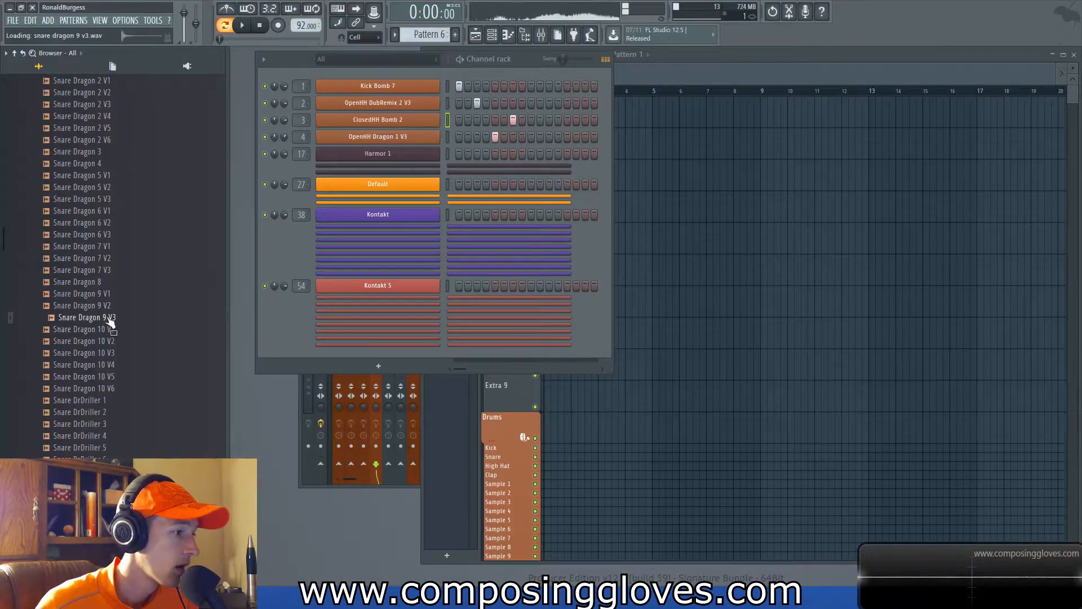
Step: Audition snare samples that follow the Dragon 9 series, moving from the Dragon 10 and DrDriller samples toward the Elektro series
{"action": "scroll", "coordinate": [115, 339], "scroll_direction": "down", "scroll_amount": 4}
{"action": "left_click", "coordinate": [111, 281]}
{"action": "left_click", "coordinate": [112, 317]}
{"action": "left_click", "coordinate": [115, 341]}
{"action": "scroll", "coordinate": [120, 315], "scroll_direction": "down", "scroll_amount": 5}
{"action": "left_click", "coordinate": [124, 270]}
{"action": "left_click", "coordinate": [120, 305]}
{"action": "scroll", "coordinate": [122, 299], "scroll_direction": "down", "scroll_amount": 12}
{"action": "left_click", "coordinate": [124, 271]}
{"action": "left_click", "coordinate": [129, 341]}
{"action": "left_click", "coordinate": [123, 412]}
{"action": "scroll", "coordinate": [124, 383], "scroll_direction": "down", "scroll_amount": 4}
{"action": "left_click", "coordinate": [125, 329]}
{"action": "scroll", "coordinate": [133, 340], "scroll_direction": "down", "scroll_amount": 6}
{"action": "left_click", "coordinate": [127, 297]}
{"action": "left_click", "coordinate": [134, 388]}
Step: Audition snare samples up through the Elektro 3 and Elektro 4 series, including Elektro 3 V23 and Elektro 4 V14
{"action": "scroll", "coordinate": [128, 338], "scroll_direction": "down", "scroll_amount": 12}
{"action": "left_click", "coordinate": [120, 283]}
{"action": "left_click", "coordinate": [120, 354]}
{"action": "left_click", "coordinate": [124, 424]}
{"action": "scroll", "coordinate": [124, 338], "scroll_direction": "down", "scroll_amount": 8}
{"action": "left_click", "coordinate": [100, 175]}
{"action": "left_click", "coordinate": [104, 364]}
{"action": "left_click", "coordinate": [110, 412]}
{"action": "left_click", "coordinate": [105, 388]}
{"action": "scroll", "coordinate": [124, 354], "scroll_direction": "down", "scroll_amount": 5}
{"action": "scroll", "coordinate": [125, 354], "scroll_direction": "down", "scroll_amount": 1}
{"action": "left_click", "coordinate": [113, 317]}
{"action": "left_click", "coordinate": [110, 305]}
{"action": "left_click", "coordinate": [108, 388]}
{"action": "left_click", "coordinate": [119, 423]}
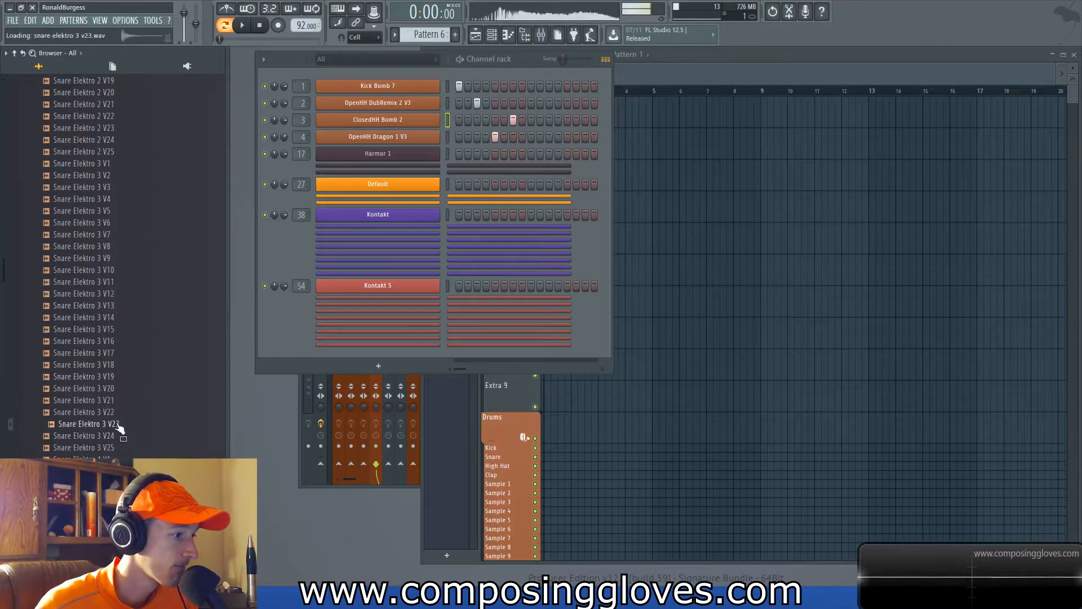
{"action": "left_click", "coordinate": [107, 458]}
{"action": "scroll", "coordinate": [111, 457], "scroll_direction": "down", "scroll_amount": 6}
{"action": "left_click", "coordinate": [108, 401]}
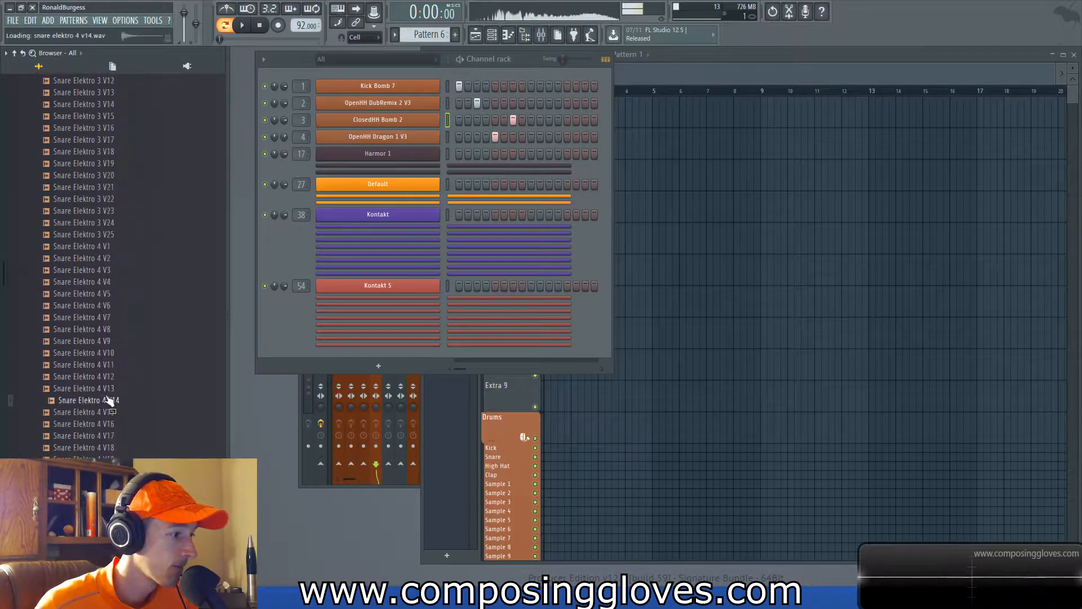
Step: Audition the Snare Elektro 5 samples and add Snare Elektro 5 V22 as a new channel below OpenHH Dragon 1 V3
{"action": "scroll", "coordinate": [123, 383], "scroll_direction": "down", "scroll_amount": 10}
{"action": "left_click", "coordinate": [121, 364]}
{"action": "left_click", "coordinate": [124, 352]}
{"action": "left_click", "coordinate": [127, 340]}
{"action": "left_click", "coordinate": [129, 437]}
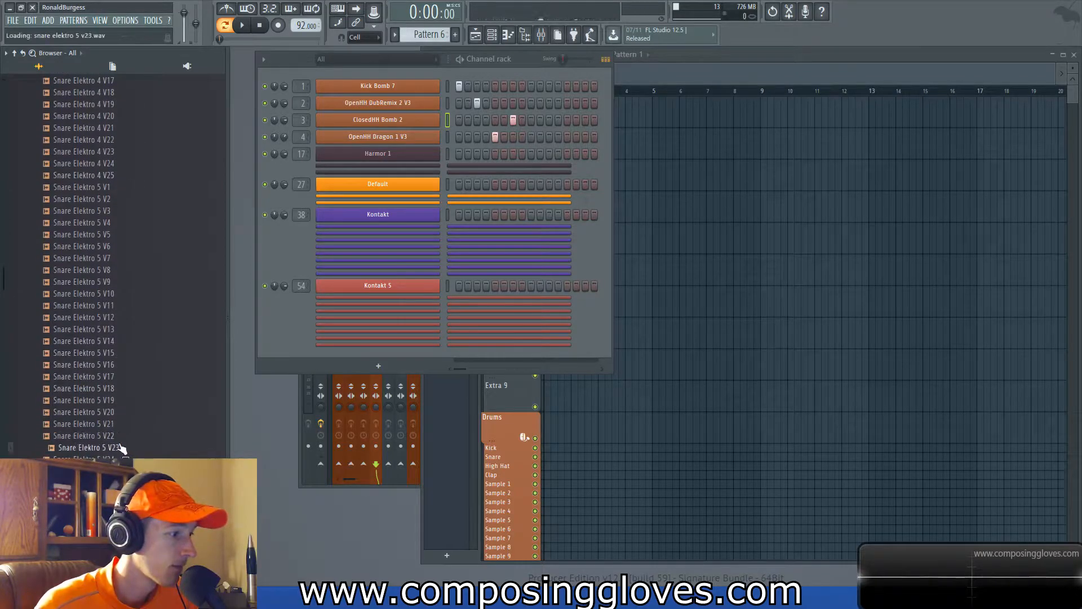
{"action": "left_click_drag", "start_coordinate": [95, 442], "coordinate": [439, 151]}
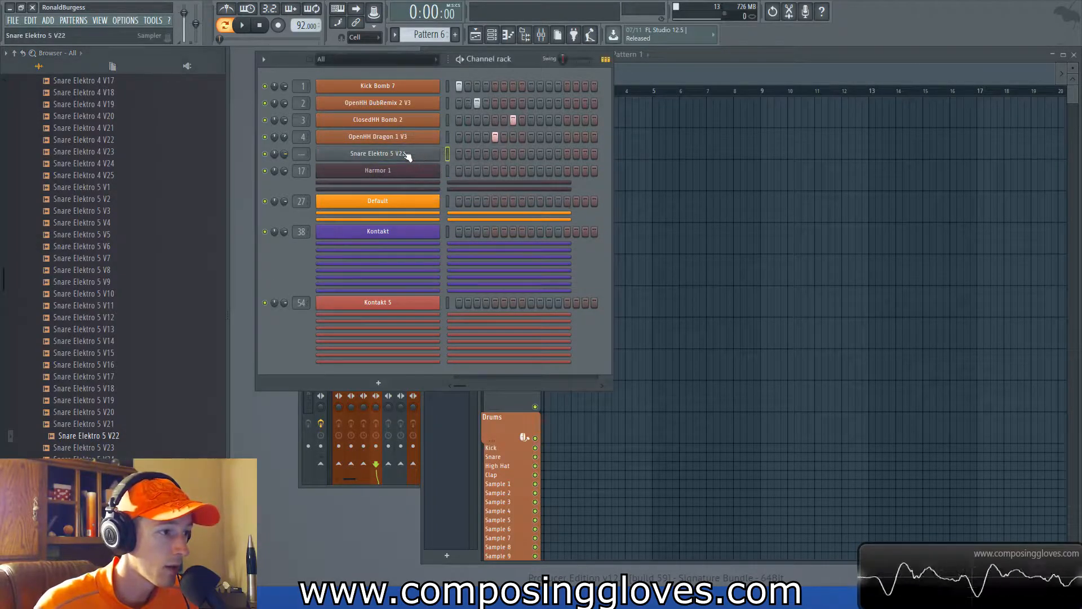
Step: Add Snare Elektro 7 V9 as a new channel below Snare Elektro 5 V22 and close its channel settings
{"action": "scroll", "coordinate": [157, 373], "scroll_direction": "down", "scroll_amount": 10}
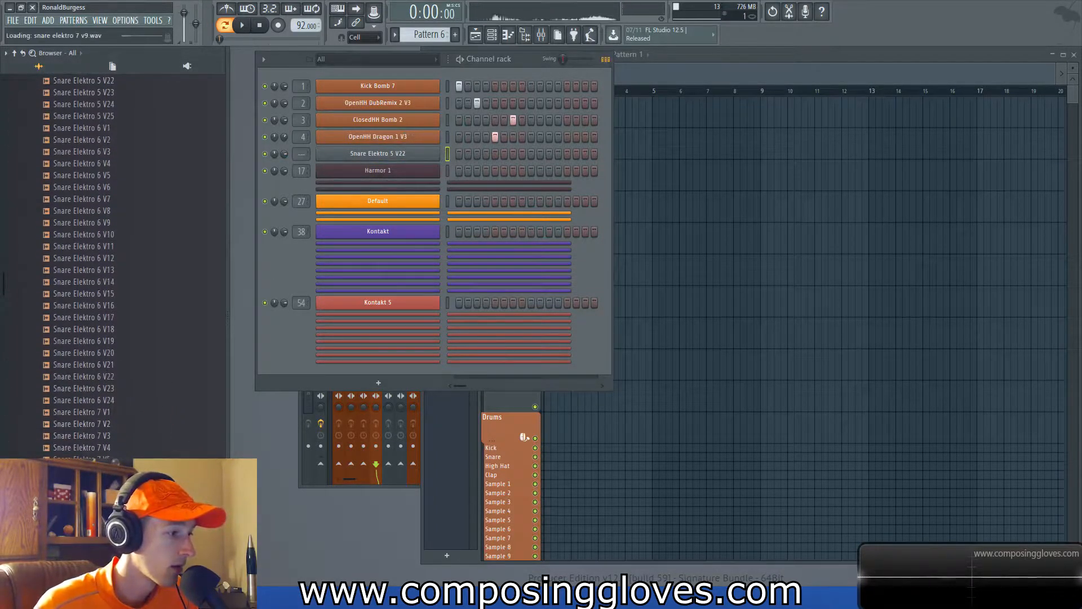
{"action": "left_click_drag", "start_coordinate": [84, 506], "coordinate": [442, 161]}
{"action": "left_click", "coordinate": [417, 176]}
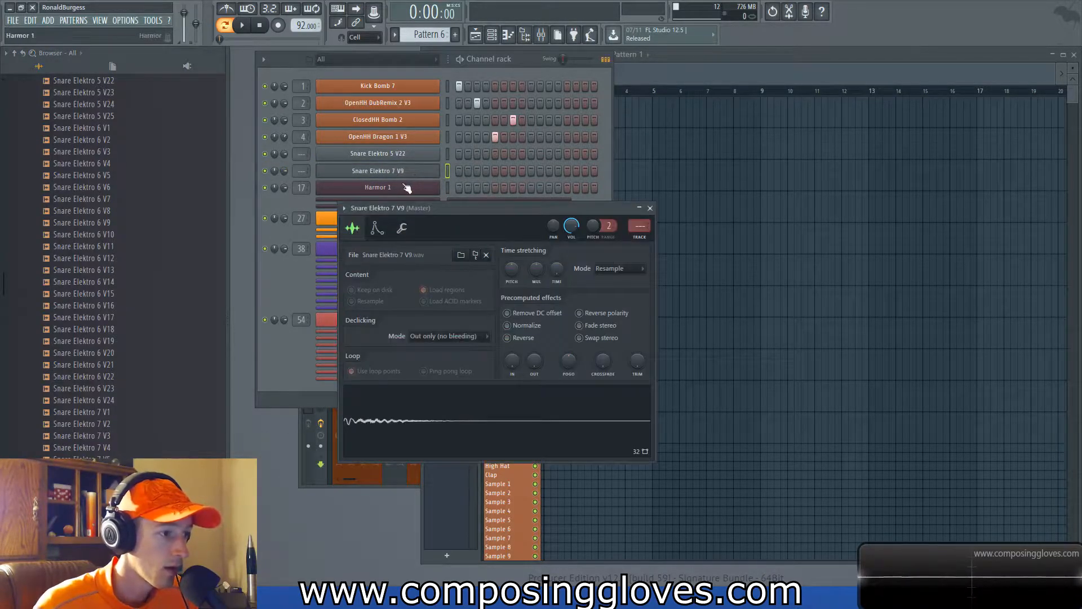
{"action": "left_click", "coordinate": [424, 176]}
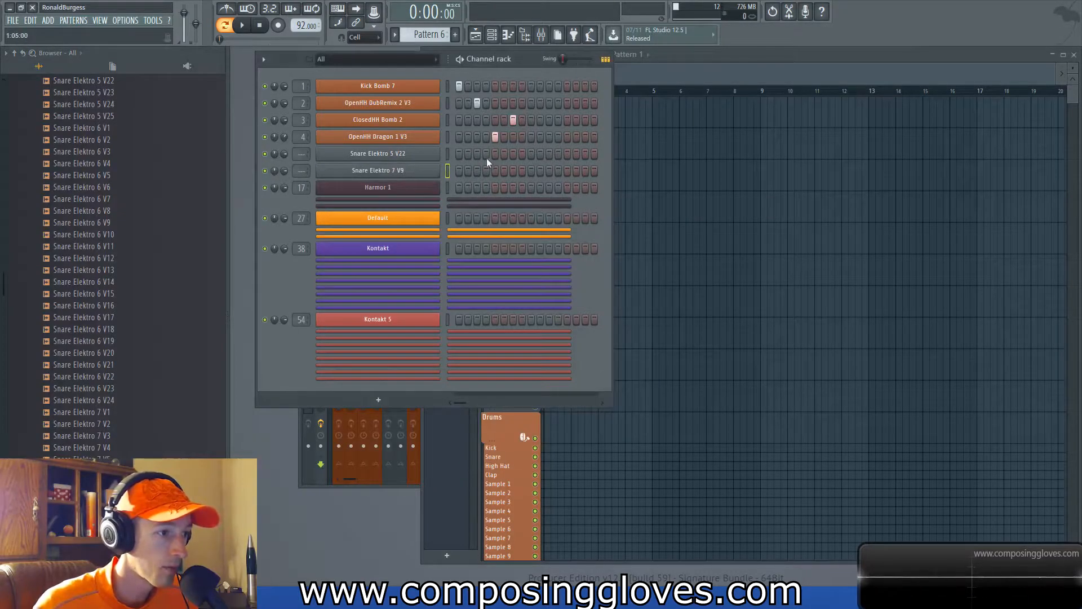
Step: Place hits on step 9 of both Snare Elektro channels and preview the pattern
{"action": "left_click", "coordinate": [530, 153]}
{"action": "left_click", "coordinate": [532, 171]}
{"action": "key", "text": "space"}
{"action": "key", "text": "space"}
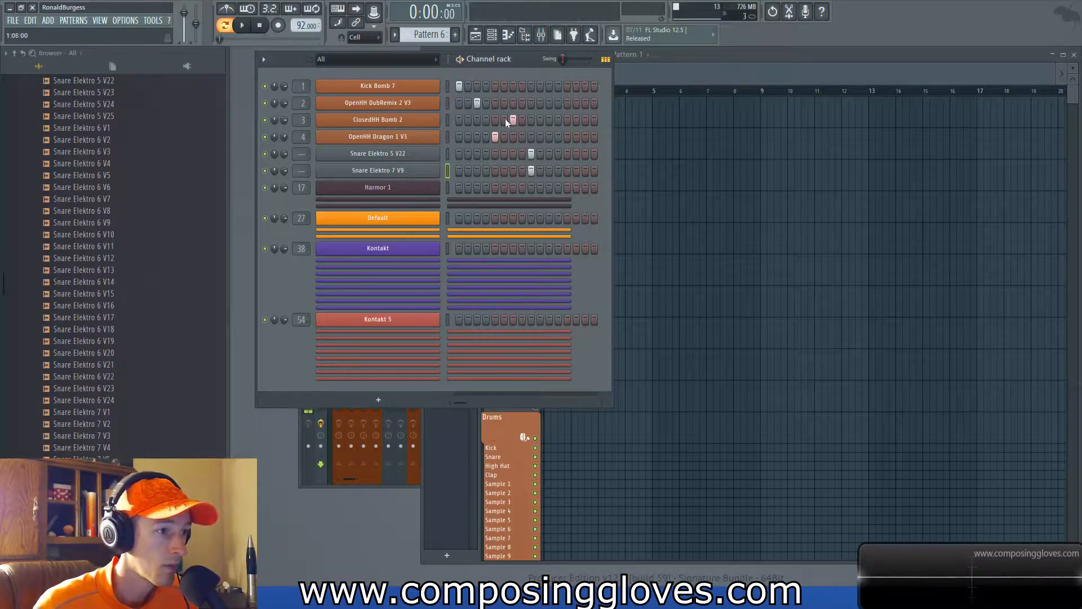
Step: Clear the OpenHH Dragon 1 V3 hit on step 5 and move both Snare Elektro hits from step 9 to step 5
{"action": "left_click", "coordinate": [494, 137]}
{"action": "left_click", "coordinate": [494, 153]}
{"action": "left_click", "coordinate": [494, 170]}
{"action": "key", "text": "space"}
{"action": "left_click", "coordinate": [531, 153]}
{"action": "left_click", "coordinate": [531, 170]}
Step: Rework the ClosedHH Bomb 2 pattern to hits on steps 1, 3 and 5, clearing step 7, while previewing the beat
{"action": "left_click", "coordinate": [513, 119]}
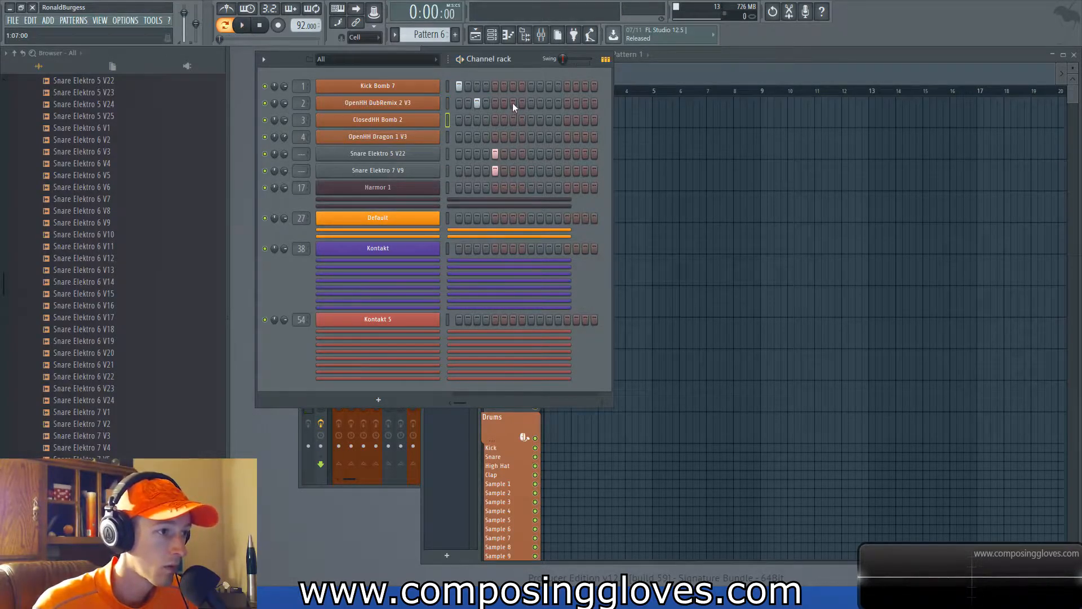
{"action": "key", "text": "space"}
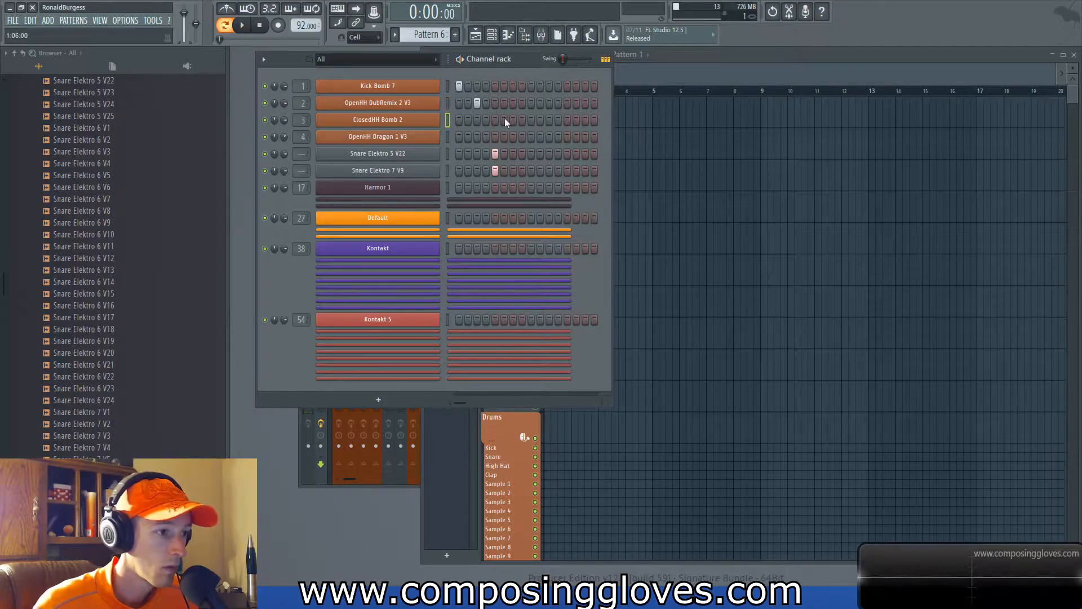
{"action": "left_click", "coordinate": [512, 119]}
{"action": "left_click", "coordinate": [477, 119]}
{"action": "key", "text": "space"}
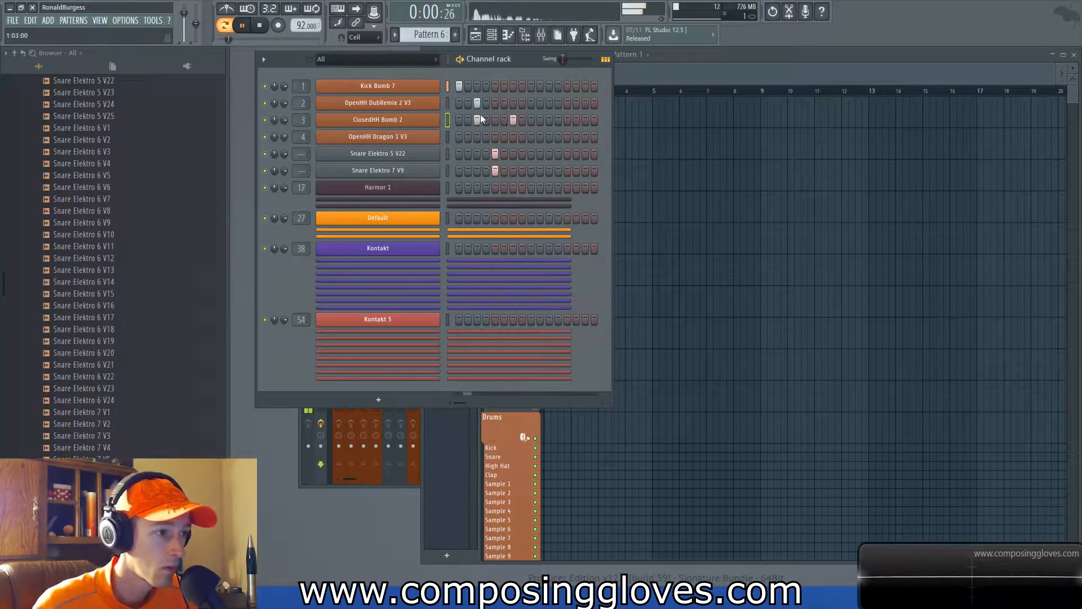
{"action": "left_click", "coordinate": [459, 120]}
{"action": "left_click", "coordinate": [495, 119]}
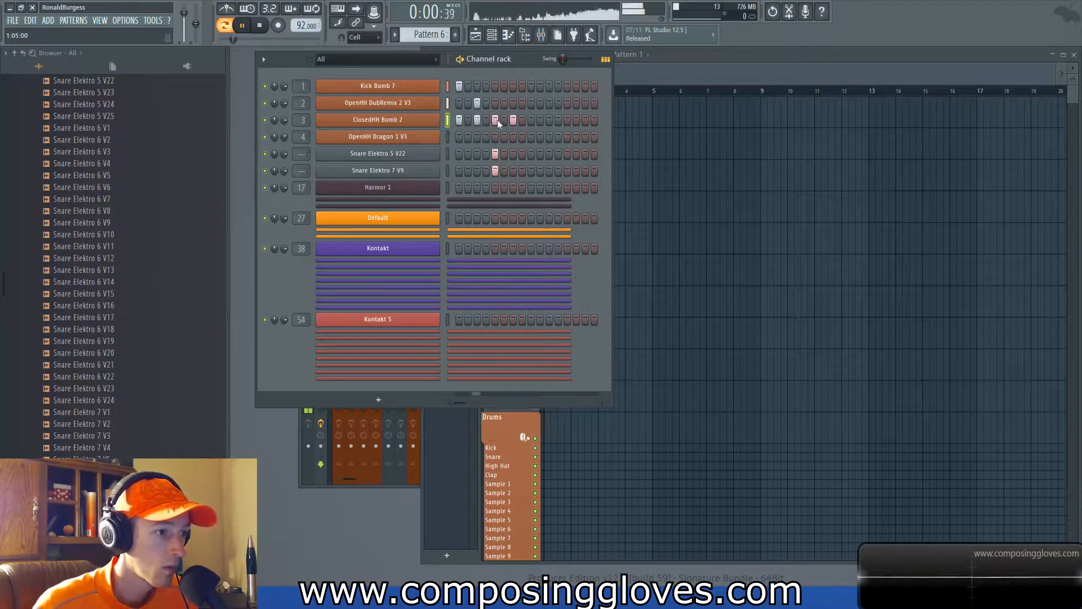
{"action": "left_click", "coordinate": [513, 119]}
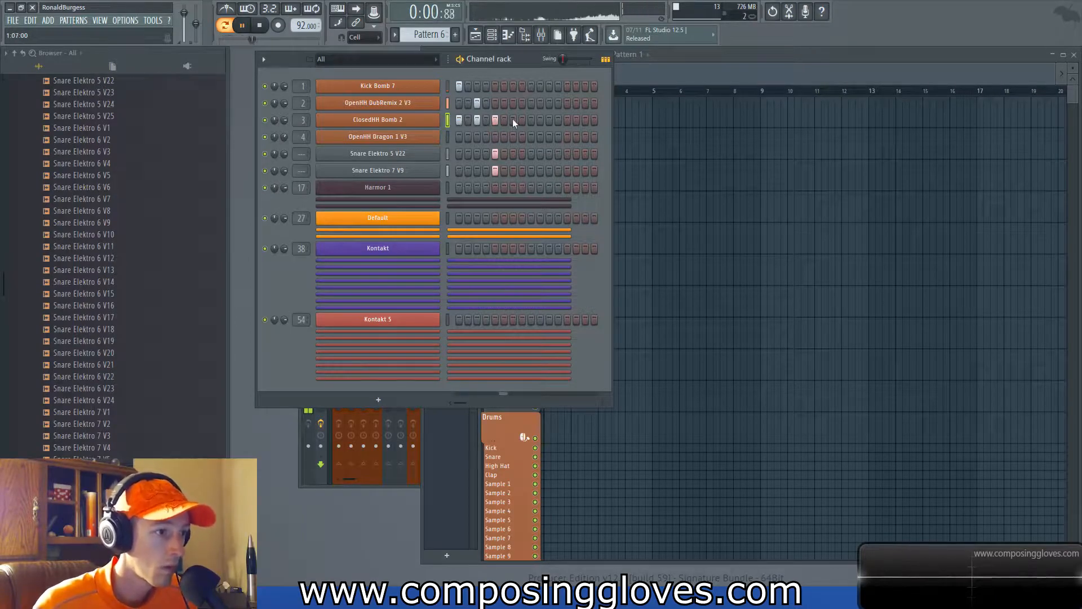
Step: Stop playback and add a ClosedHH Bomb 2 hit on step 8 and Kick Bomb 7 hits on steps 8 and 9
{"action": "left_click", "coordinate": [522, 103]}
{"action": "key", "text": "space"}
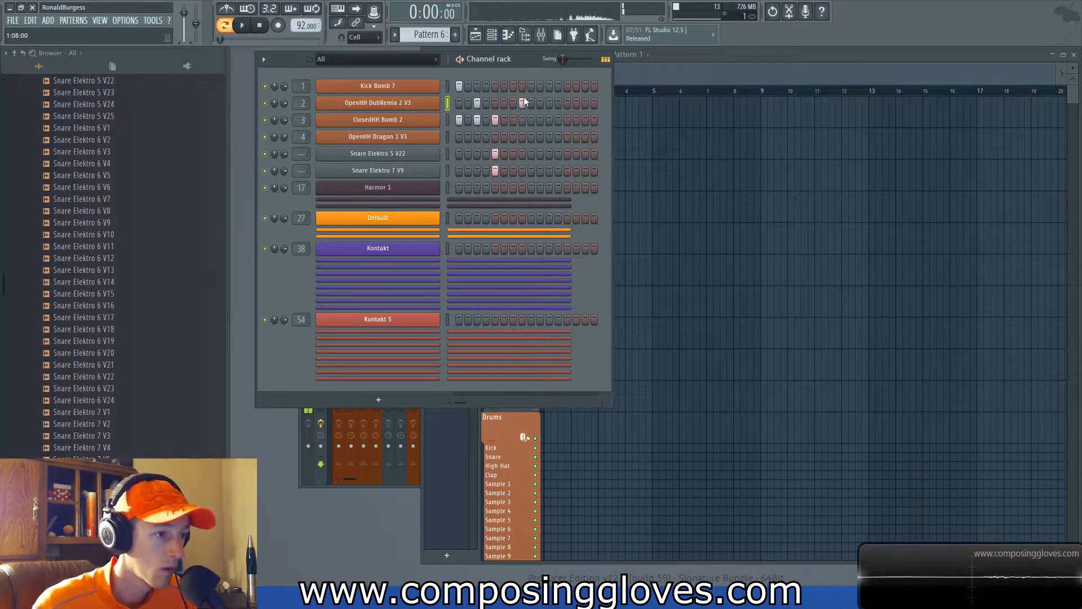
{"action": "left_click", "coordinate": [521, 103]}
{"action": "left_click", "coordinate": [522, 119]}
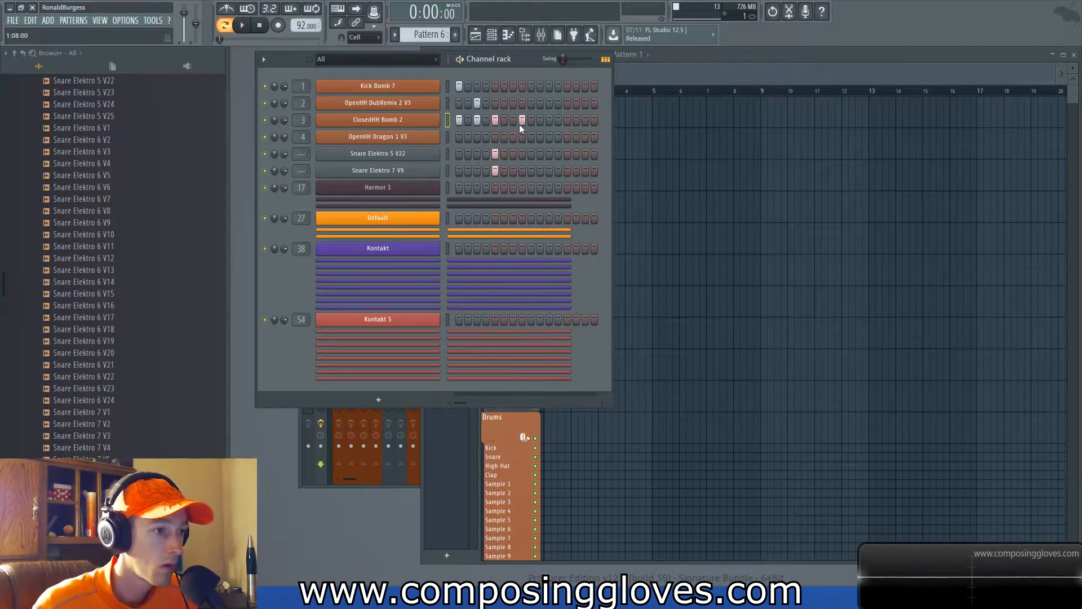
{"action": "left_click", "coordinate": [522, 85]}
{"action": "left_click", "coordinate": [531, 86]}
Step: Raise the channel rack's main swing slightly while previewing the pattern, and stop playback
{"action": "key", "text": "space"}
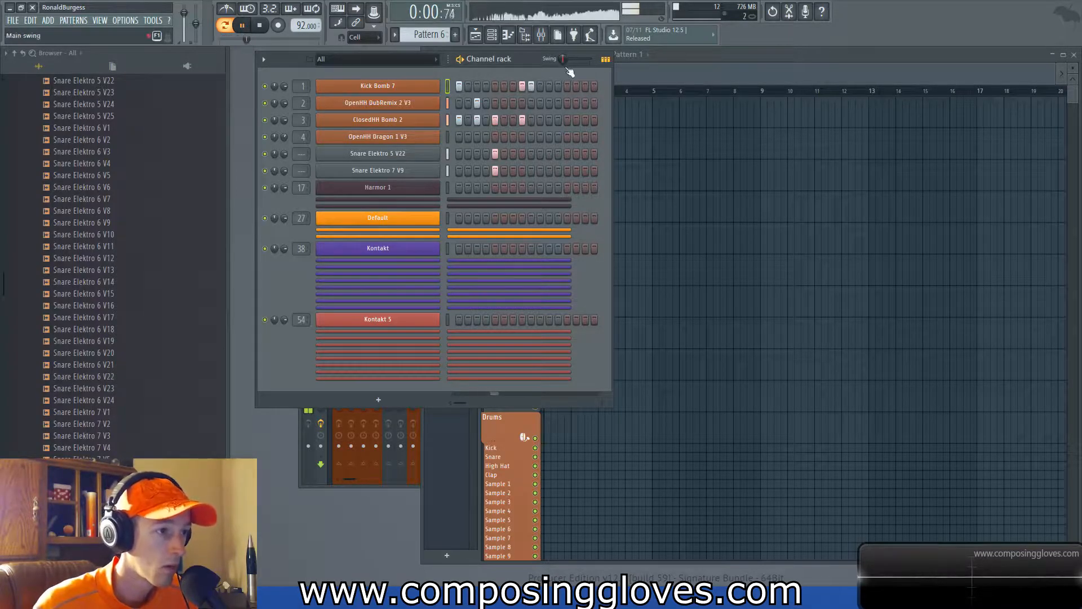
{"action": "key", "text": "space"}
{"action": "key", "text": "space"}
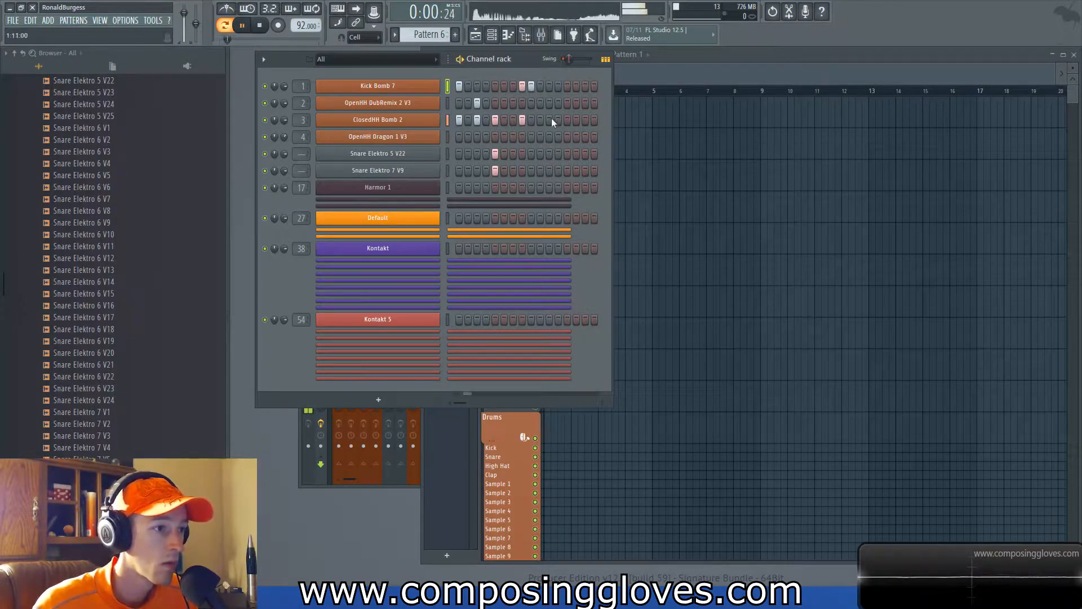
{"action": "key", "text": "space"}
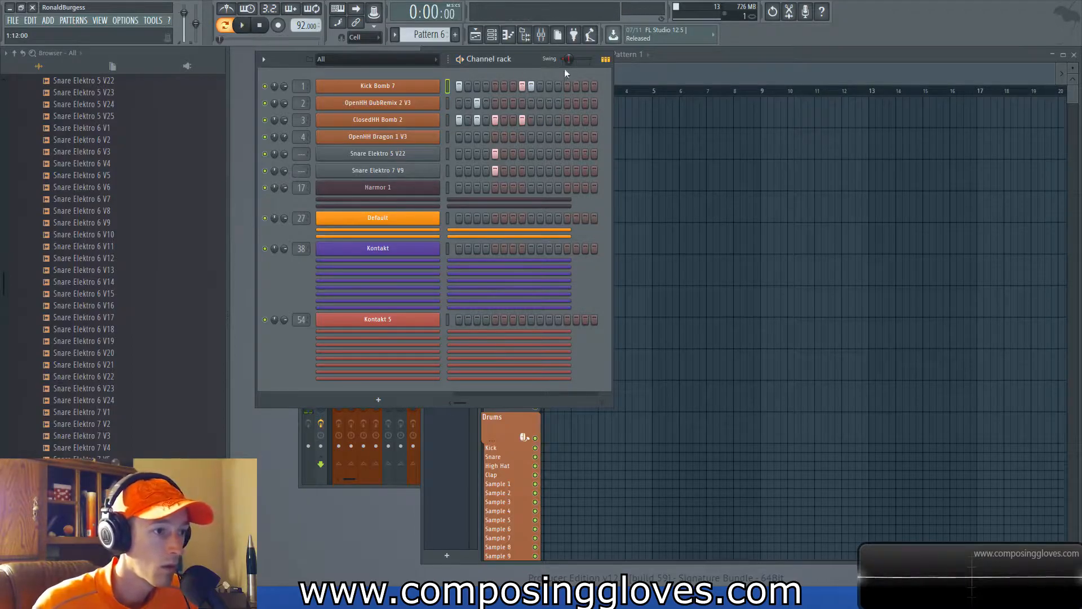
{"action": "key", "text": "space"}
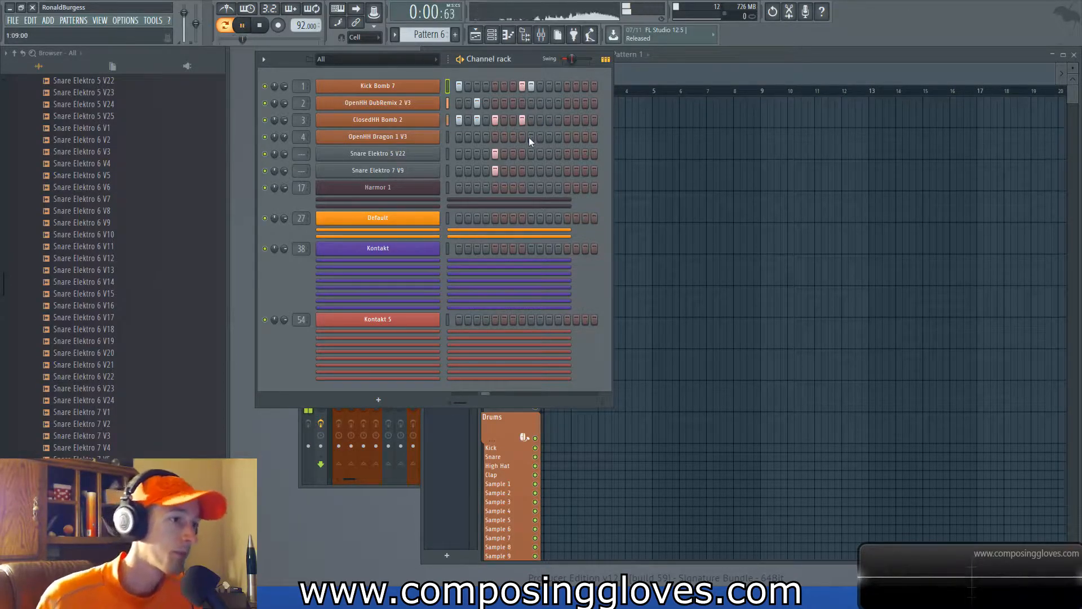
{"action": "key", "text": "space"}
Step: Add hits on step 11 of the Kick Bomb 7 and OpenHH DubRemix 2 V3 channels and play the pattern
{"action": "left_click", "coordinate": [550, 85]}
{"action": "key", "text": "space"}
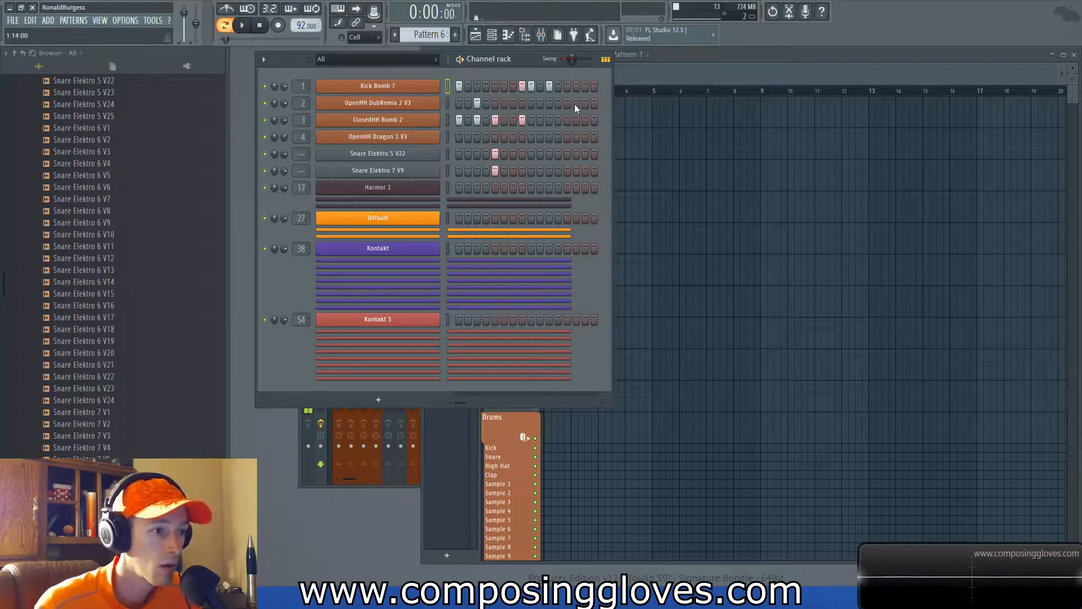
{"action": "left_click", "coordinate": [549, 103]}
{"action": "key", "text": "space"}
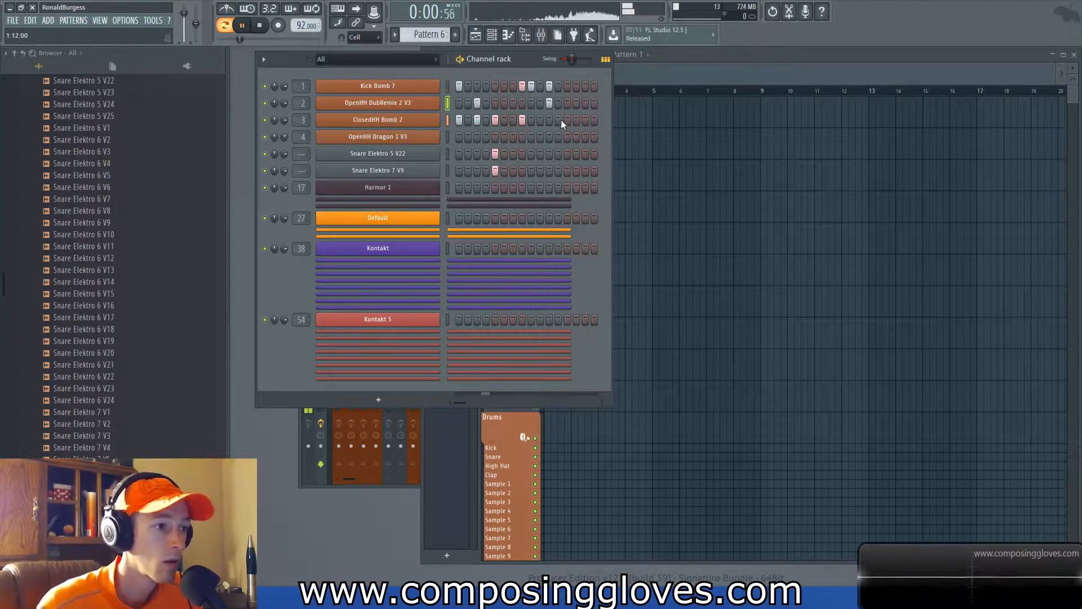
Step: Add hits on step 13 of both Snare Elektro channels and open the channel settings of Snare Elektro 5 V22
{"action": "left_click", "coordinate": [567, 152]}
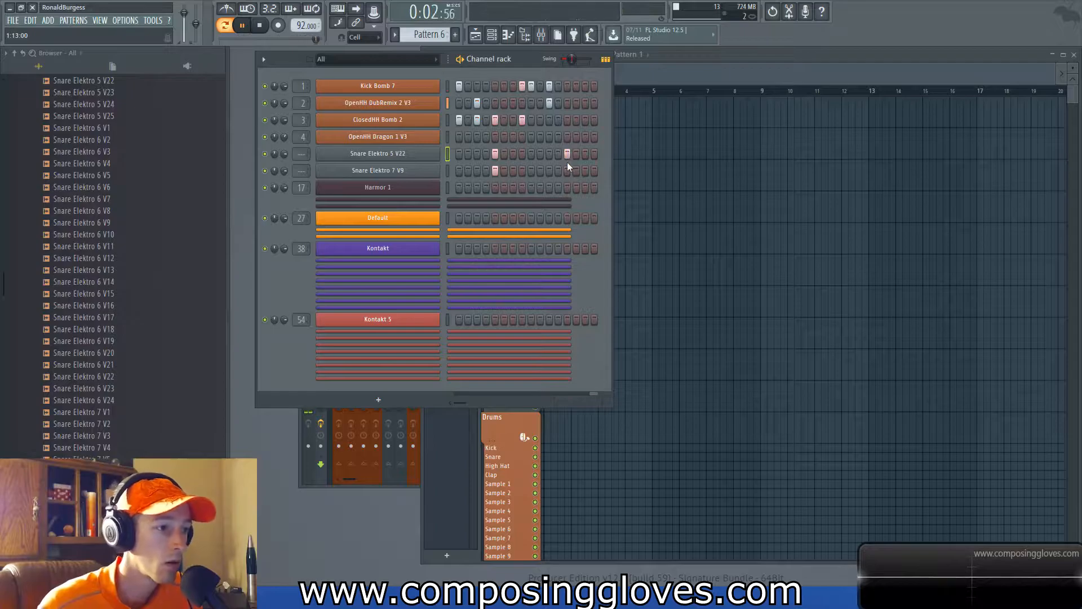
{"action": "left_click", "coordinate": [567, 169]}
{"action": "left_click", "coordinate": [419, 154]}
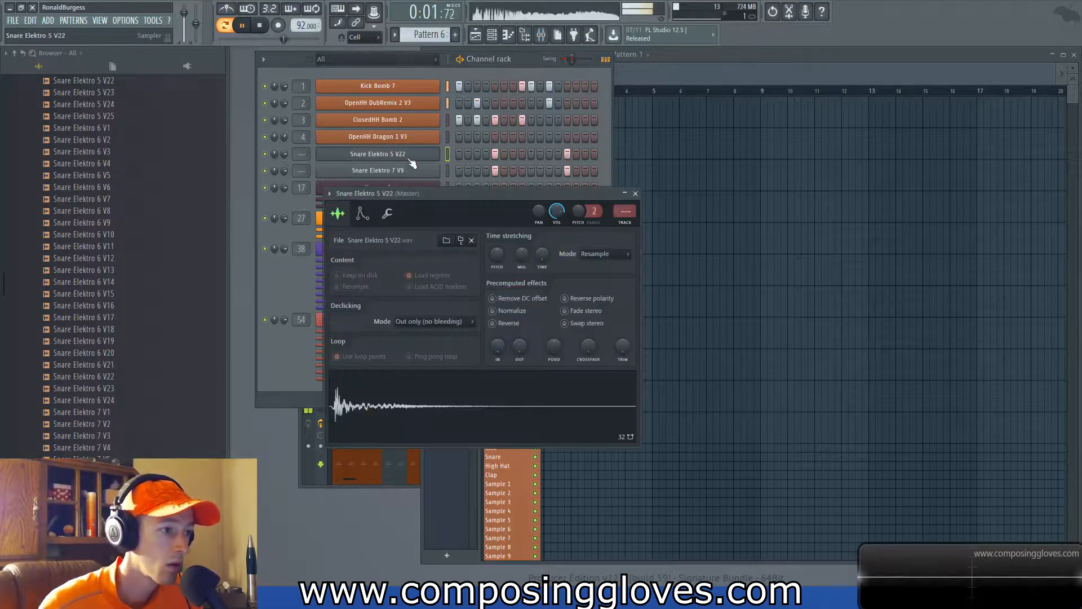
Step: Normalize the samples of Snare Elektro 5 V22 and Snare Elektro 7 V9, and stop playback
{"action": "left_click", "coordinate": [508, 310]}
{"action": "left_click", "coordinate": [635, 193]}
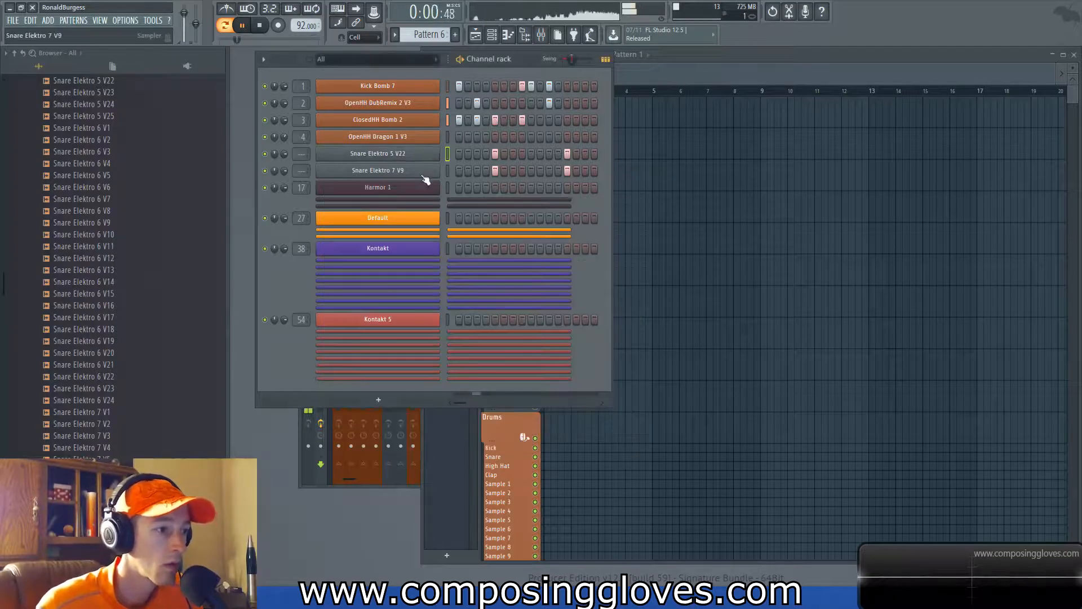
{"action": "left_click", "coordinate": [432, 170]}
{"action": "left_click", "coordinate": [509, 325]}
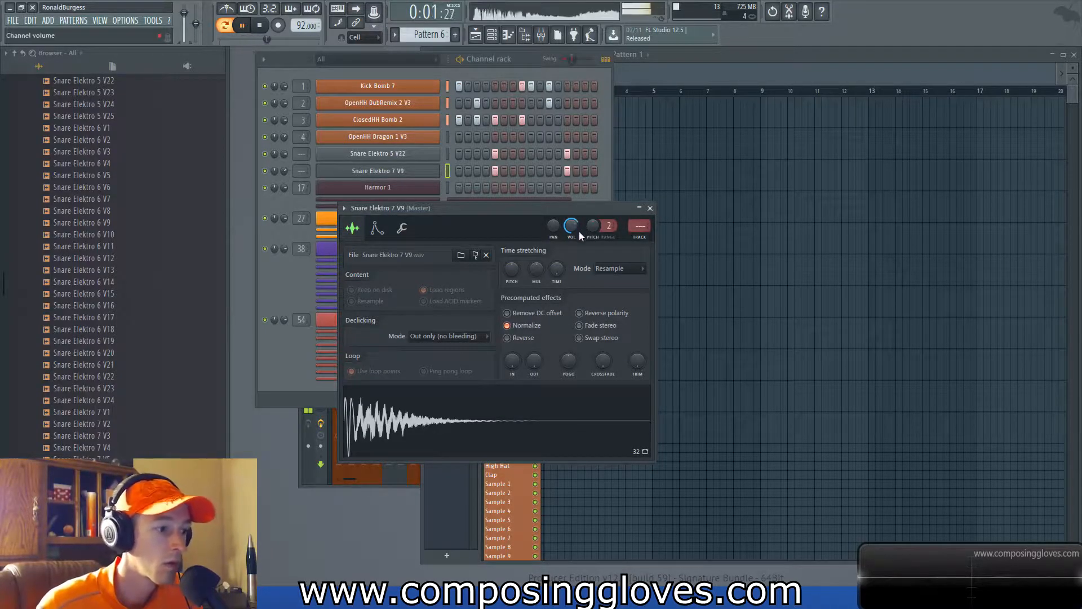
{"action": "left_click", "coordinate": [650, 208]}
{"action": "key", "text": "space"}
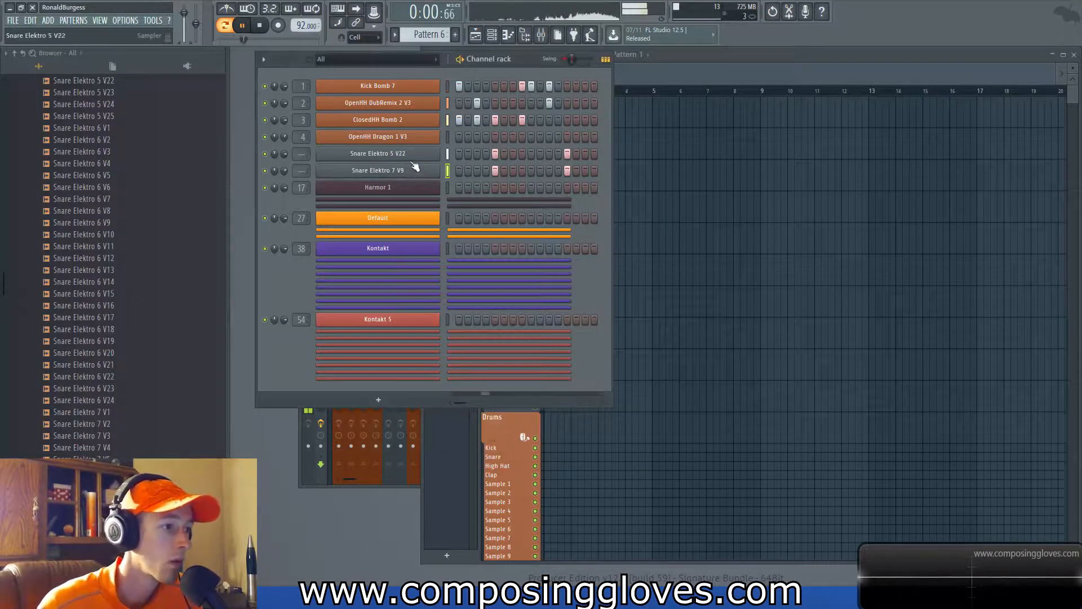
Step: Rename the Snare Elektro 5 V22 channel as Snare and the Snare Elektro 7 V9 channel as Snare 2
{"action": "left_click", "coordinate": [406, 157], "text": "shift"}
{"action": "type", "text": "S"}
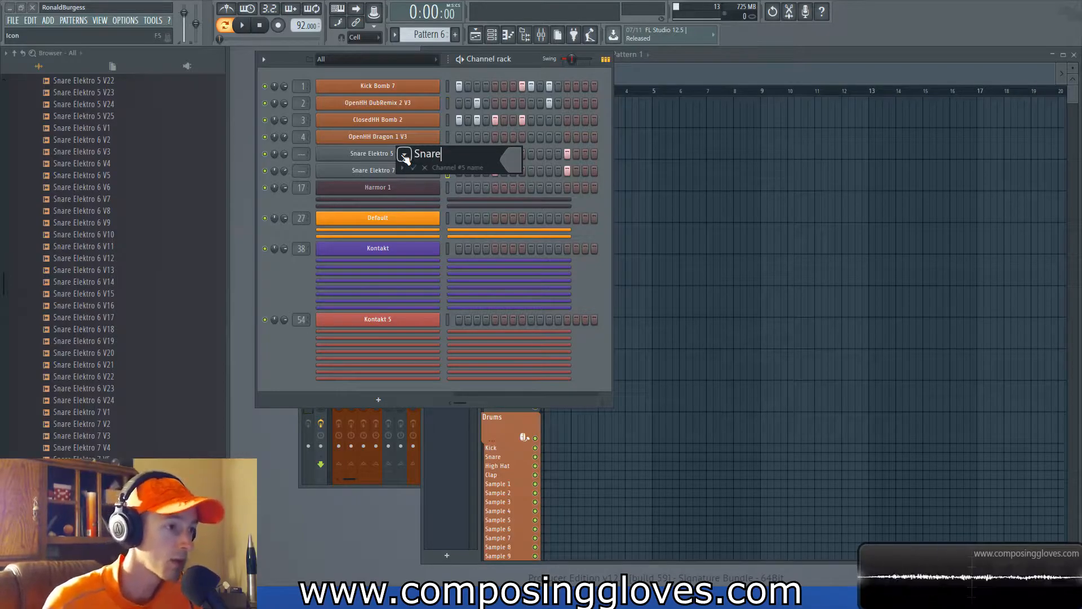
{"action": "type", "text": "nare"}
{"action": "key", "text": "Return"}
{"action": "left_click", "coordinate": [382, 171], "text": "shift"}
{"action": "type", "text": "Snare"}
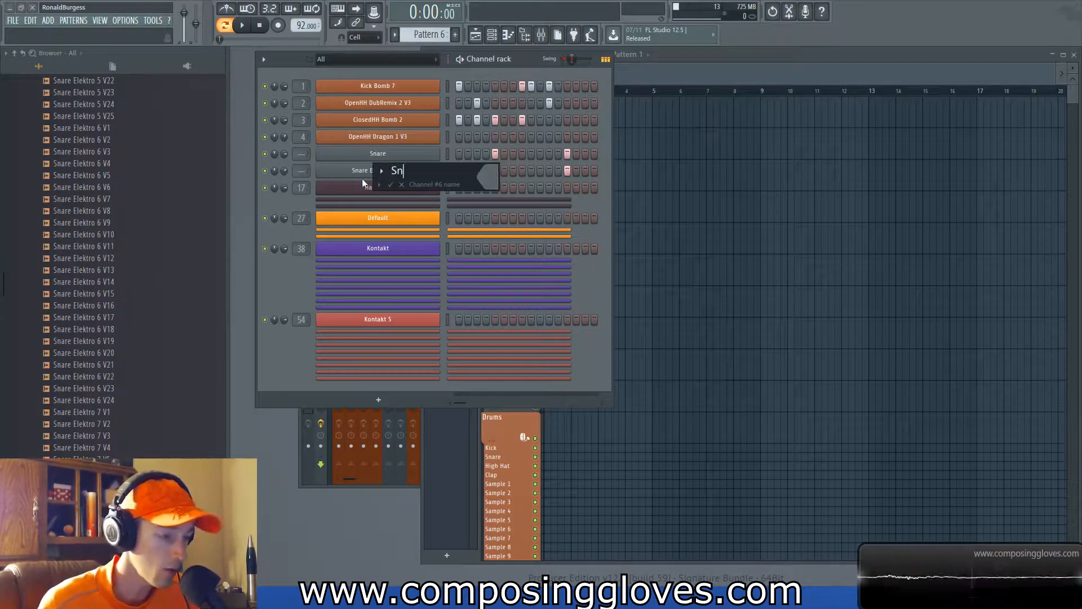
{"action": "key", "text": "Return"}
{"action": "left_click", "coordinate": [392, 172], "text": "shift"}
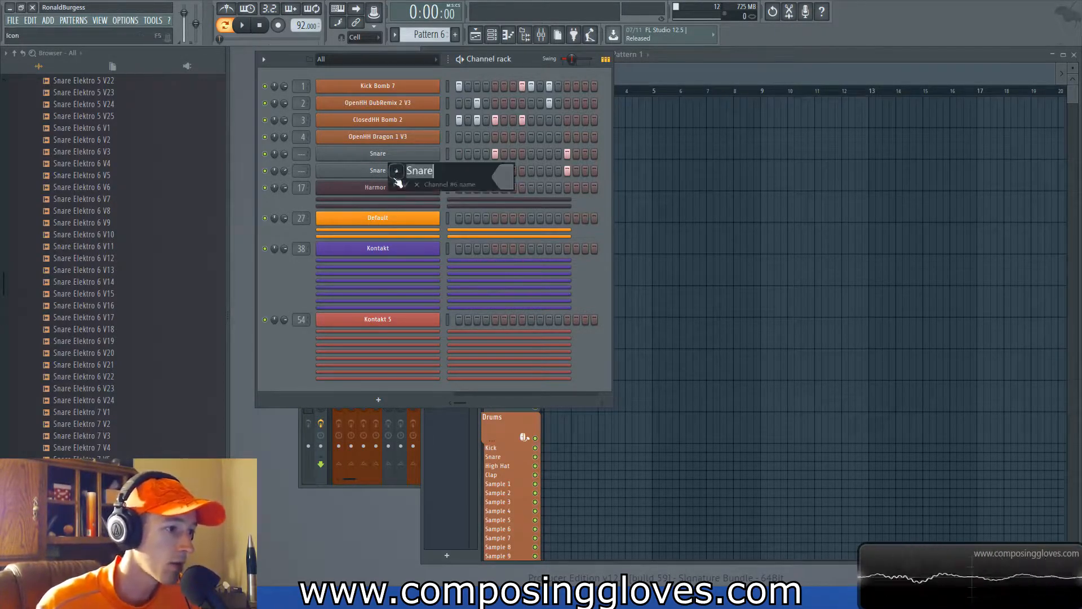
{"action": "type", "text": "2"}
{"action": "key", "text": "Return"}
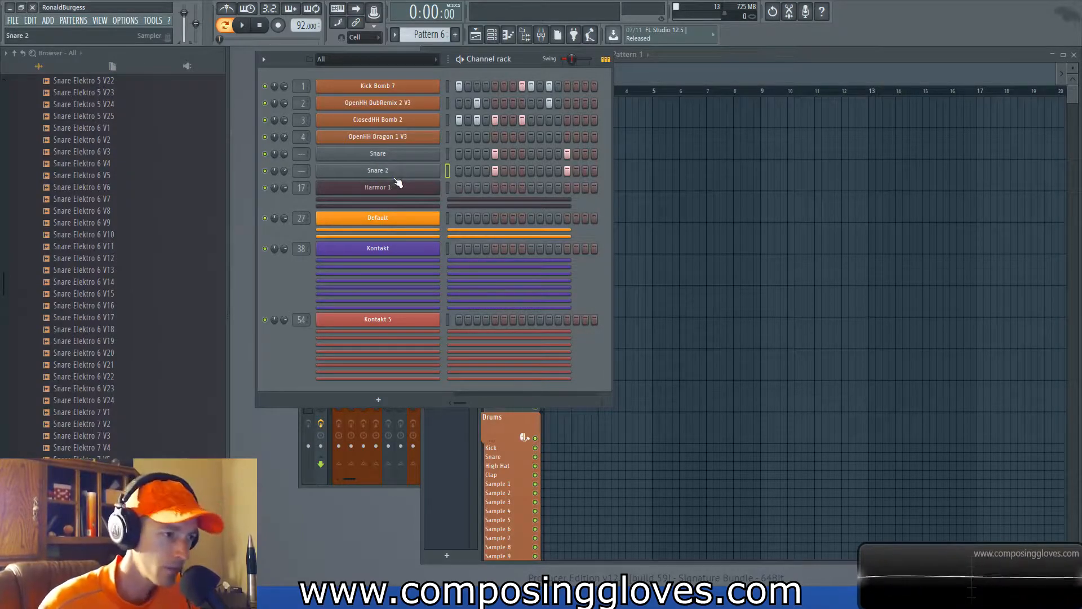
Step: Route the Snare and Snare 2 channels together to mixer track 5
{"action": "left_click", "coordinate": [378, 154]}
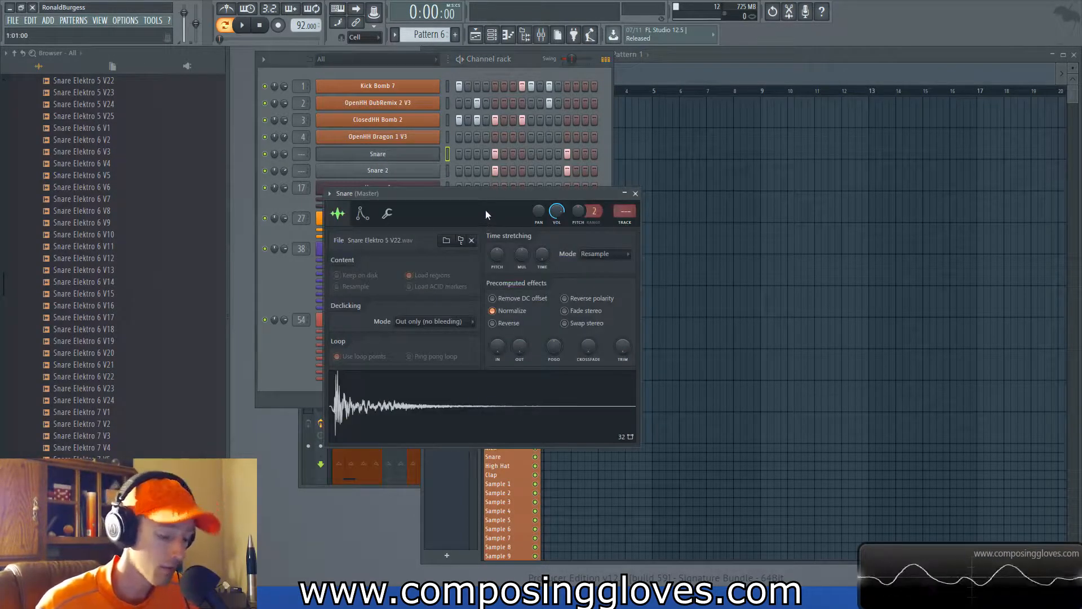
{"action": "key", "text": "ctrl+l"}
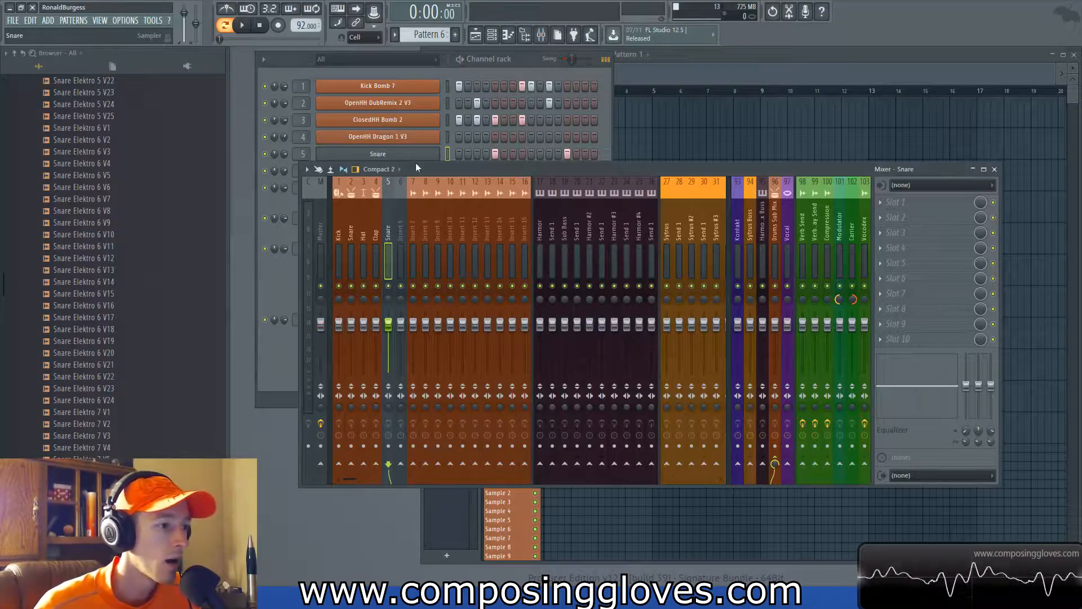
{"action": "left_click_drag", "start_coordinate": [435, 170], "coordinate": [442, 201]}
{"action": "right_click", "coordinate": [303, 170]}
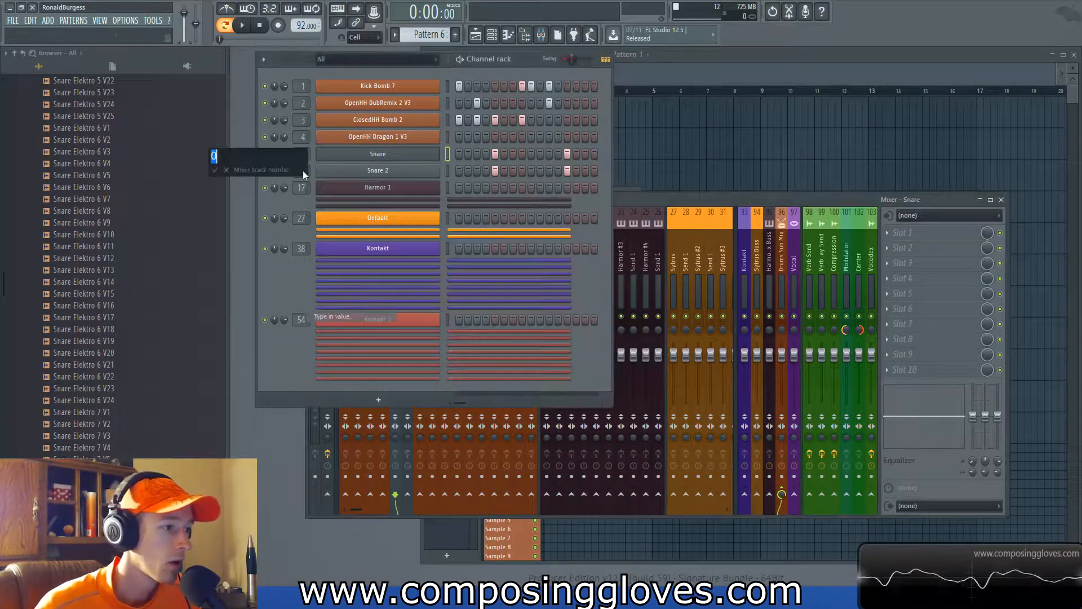
{"action": "type", "text": "5"}
{"action": "key", "text": "Return"}
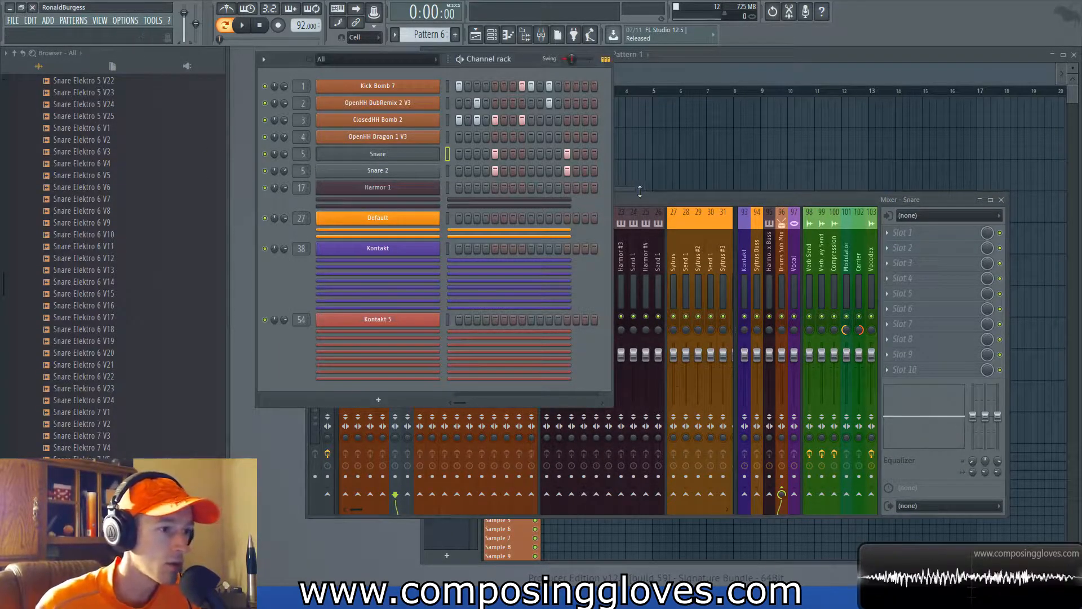
{"action": "left_click", "coordinate": [668, 197]}
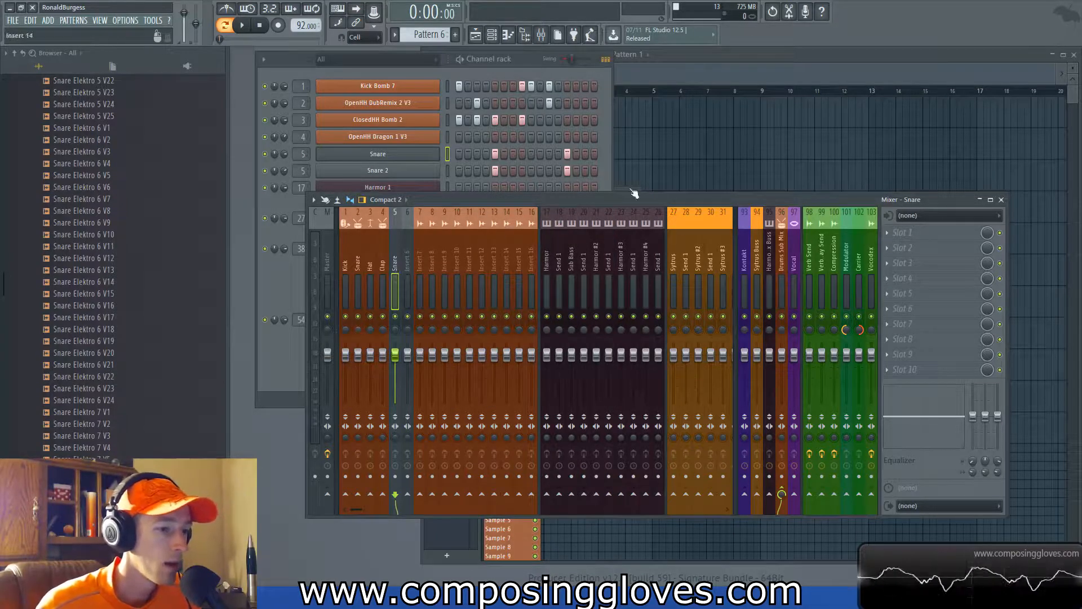
Step: Examine the sample settings and mixer routing of the OpenHH Dragon 1 V3 and ClosedHH Bomb 2 channels
{"action": "left_click", "coordinate": [429, 141]}
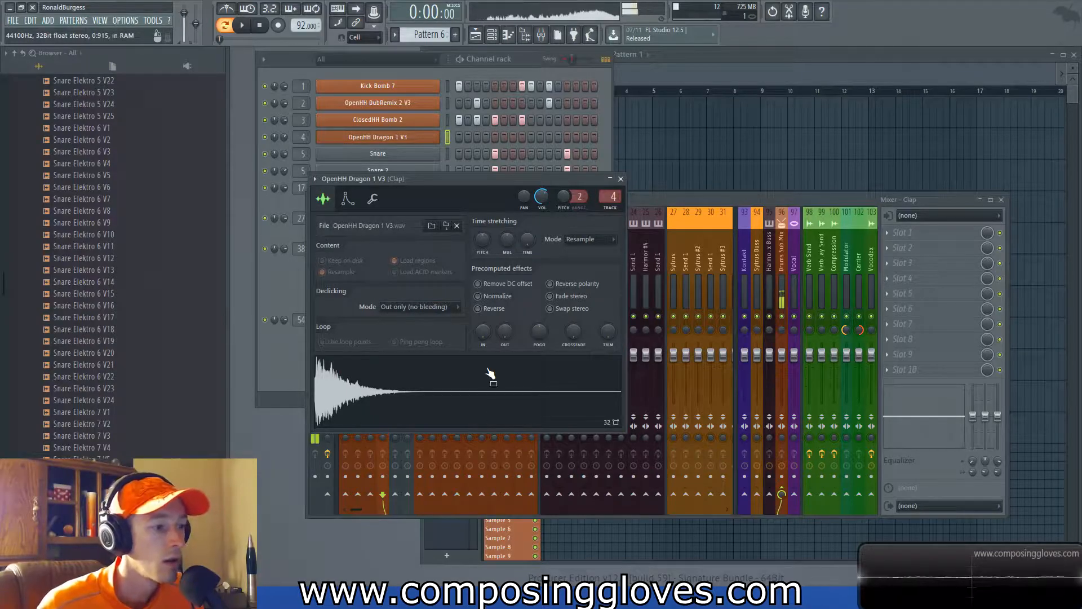
{"action": "left_click", "coordinate": [621, 179]}
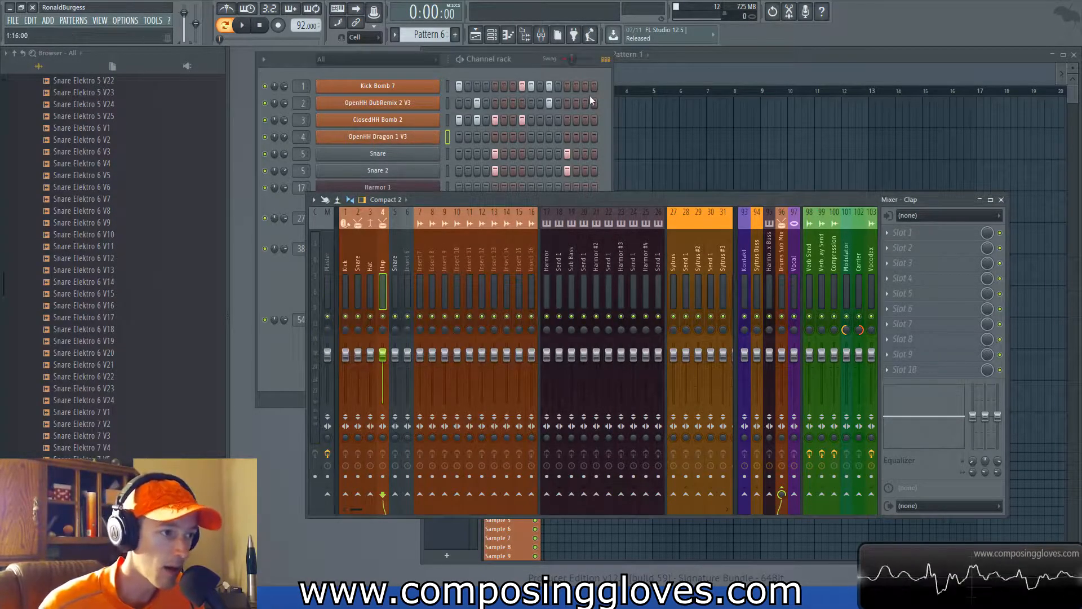
{"action": "left_click", "coordinate": [428, 121]}
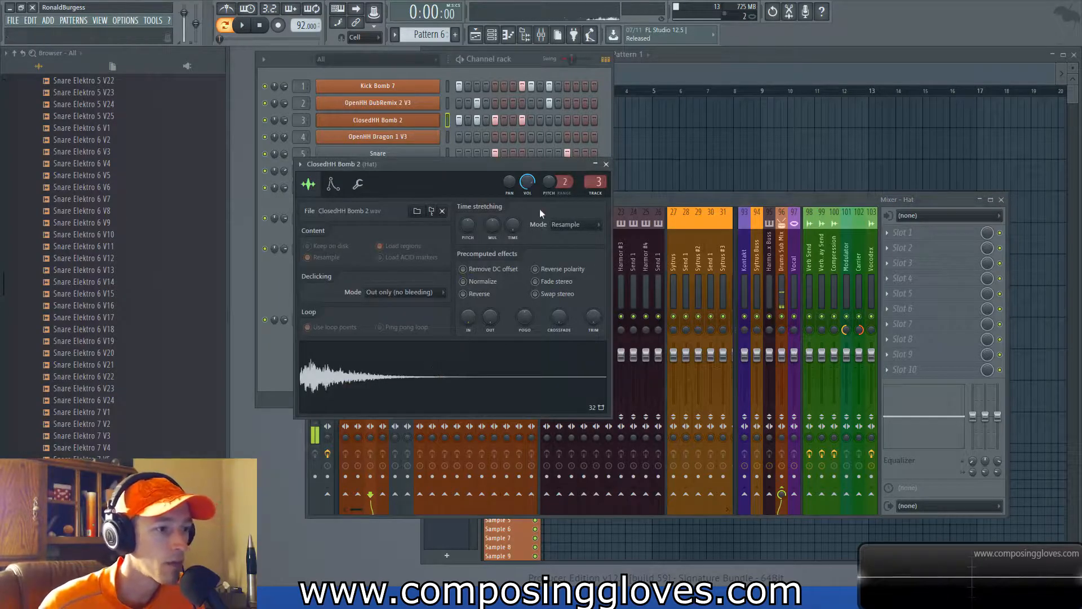
{"action": "left_click", "coordinate": [606, 164]}
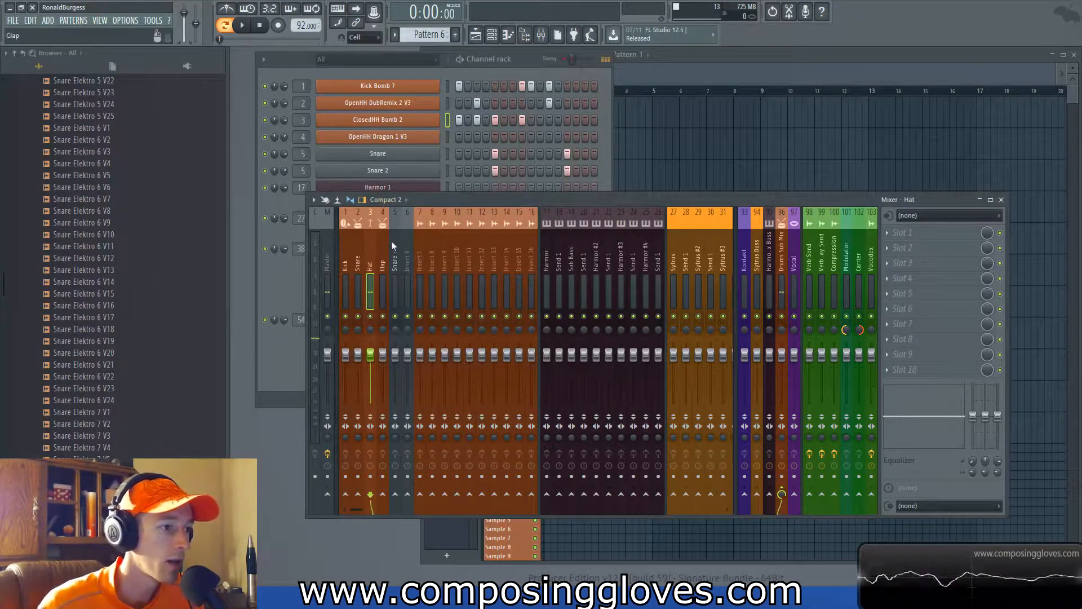
Step: Rename mixer track 2 as O Hat and the OpenHH DubRemix 2 V3 channel as O HAt
{"action": "double_click", "coordinate": [356, 265]}
{"action": "type", "text": "/"}
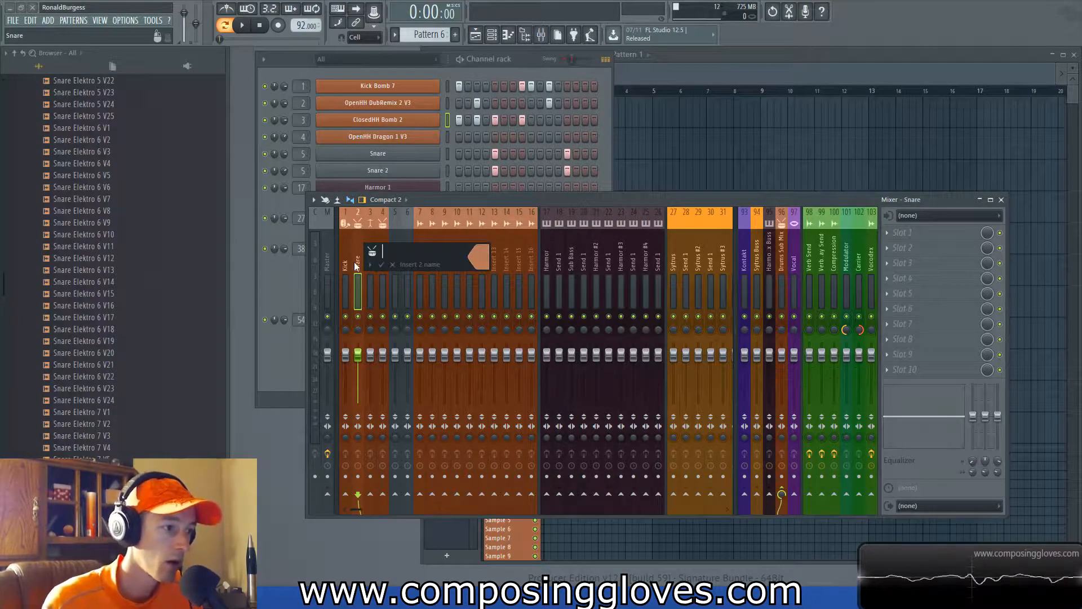
{"action": "type", "text": " Hat"}
{"action": "key", "text": "Return"}
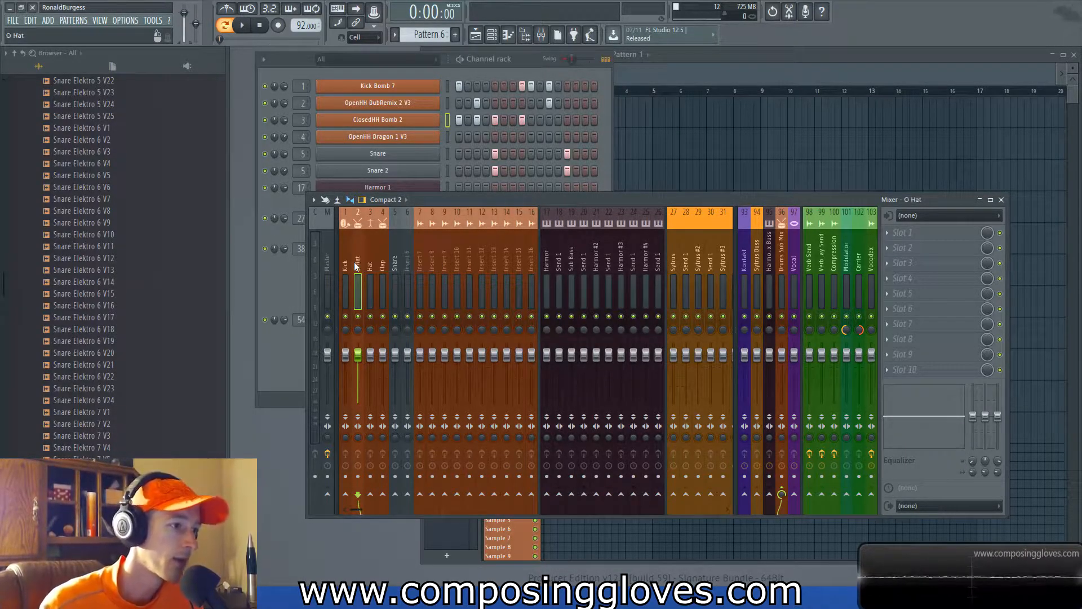
{"action": "left_click", "coordinate": [409, 107], "text": "shift"}
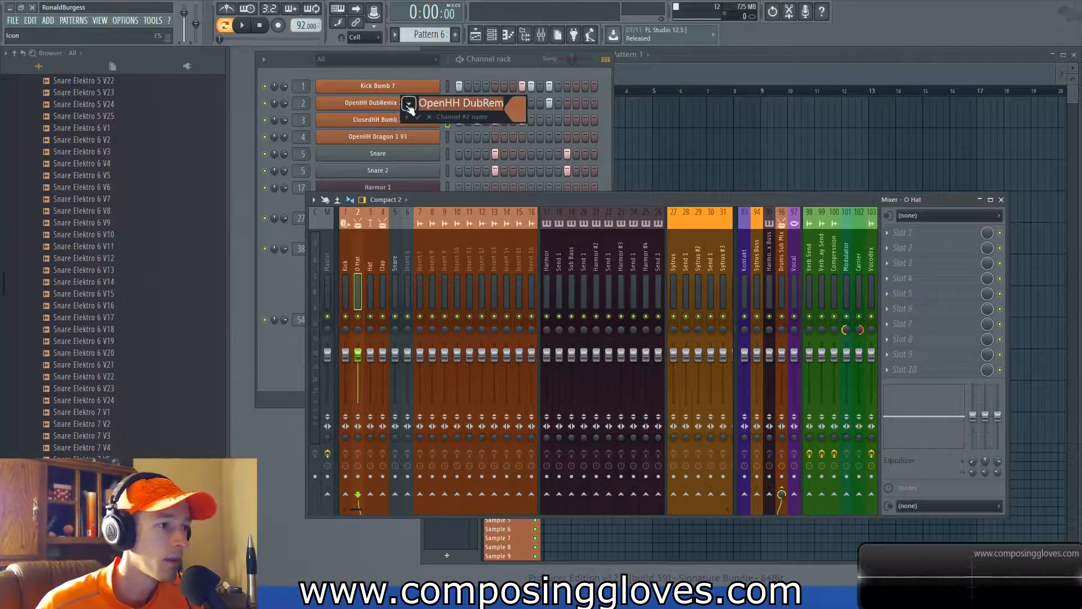
{"action": "type", "text": "O HAt"}
{"action": "key", "text": "Return"}
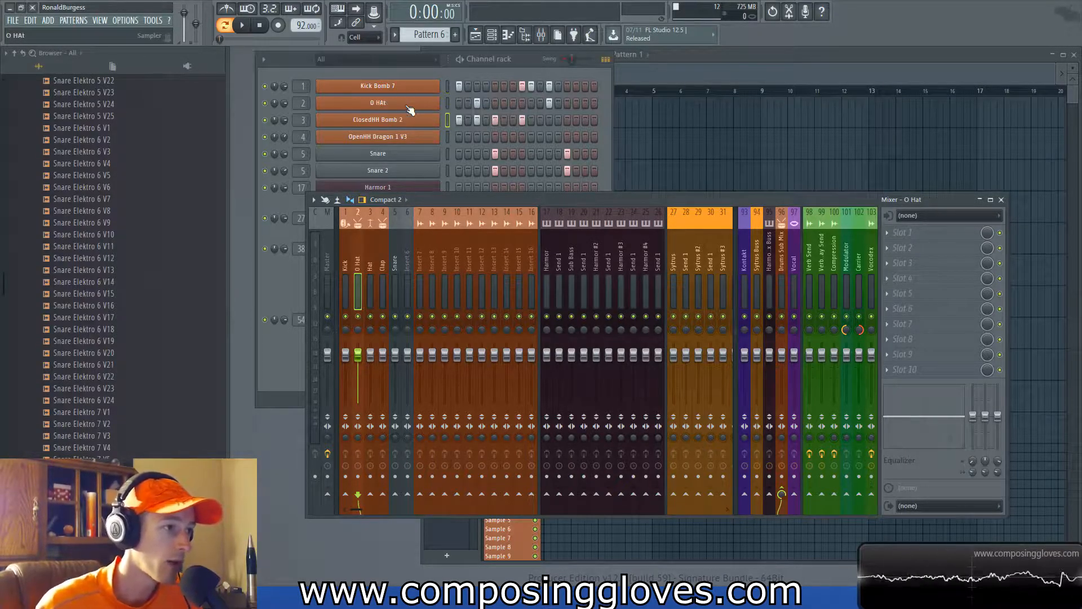
Step: Rename the Kick Bomb 7 channel as Kick and view its sample settings
{"action": "left_click", "coordinate": [409, 86], "text": "shift"}
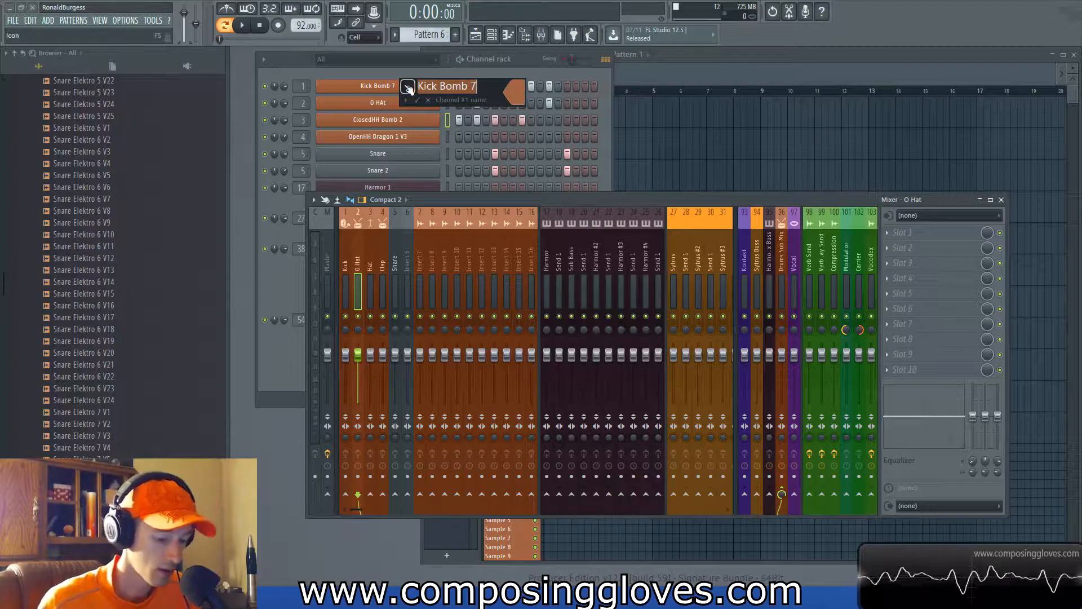
{"action": "type", "text": "Kick"}
{"action": "key", "text": "Return"}
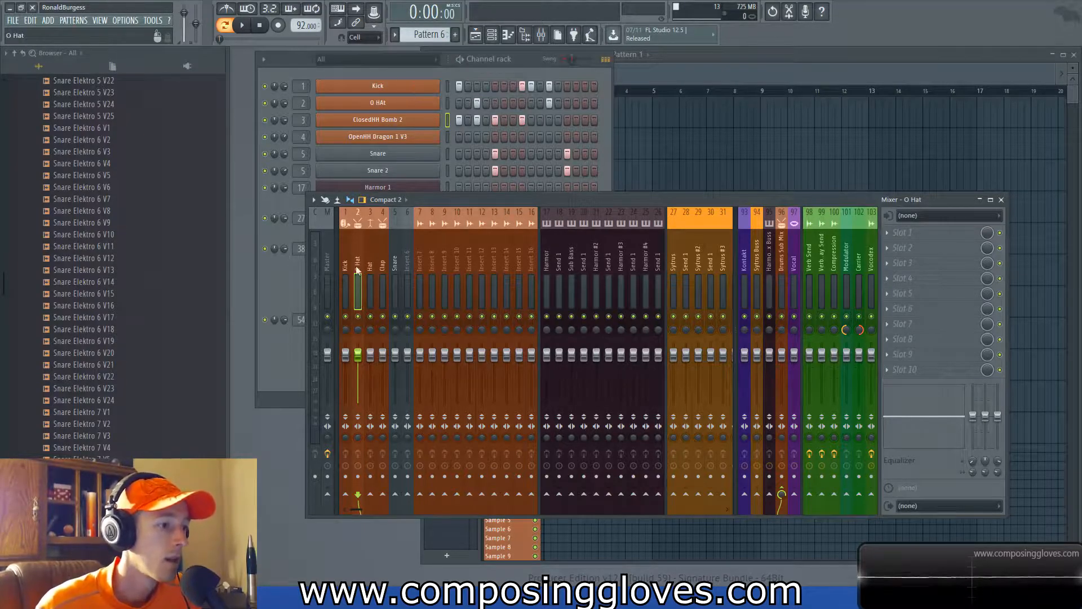
{"action": "left_click", "coordinate": [407, 86]}
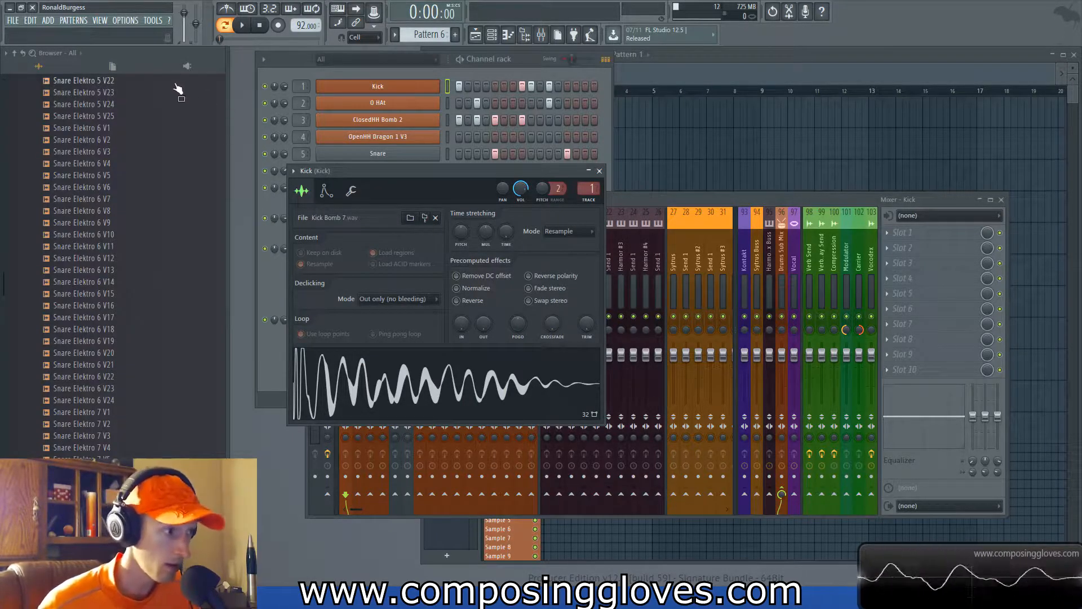
{"action": "left_click", "coordinate": [599, 170]}
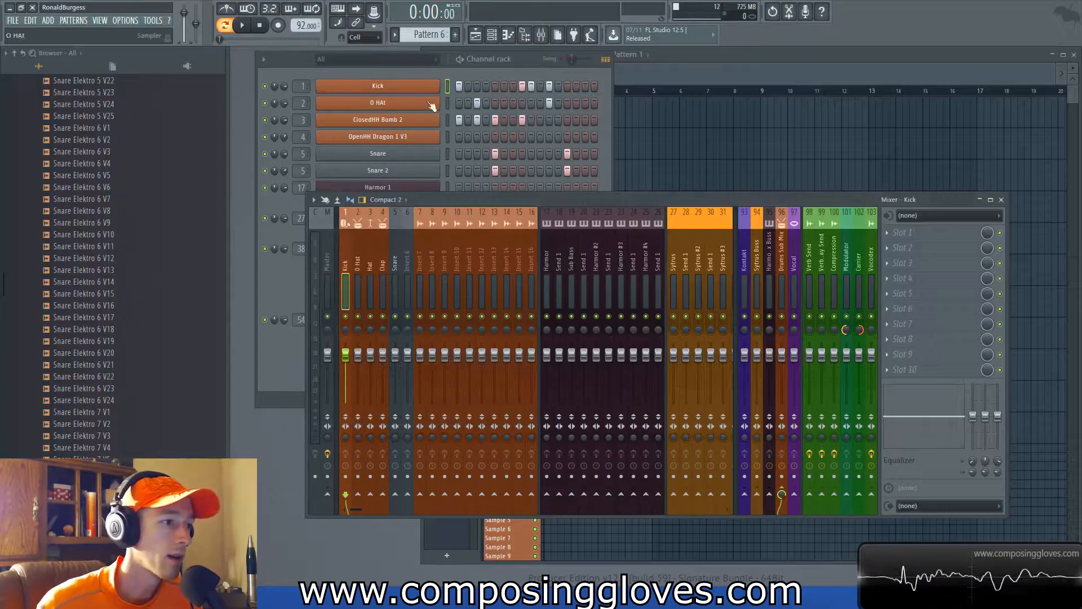
Step: Place a Pattern 6 clip at bar 1 of the playlist's Master track
{"action": "left_click", "coordinate": [801, 92]}
{"action": "left_click", "coordinate": [592, 112]}
{"action": "right_click", "coordinate": [597, 115]}
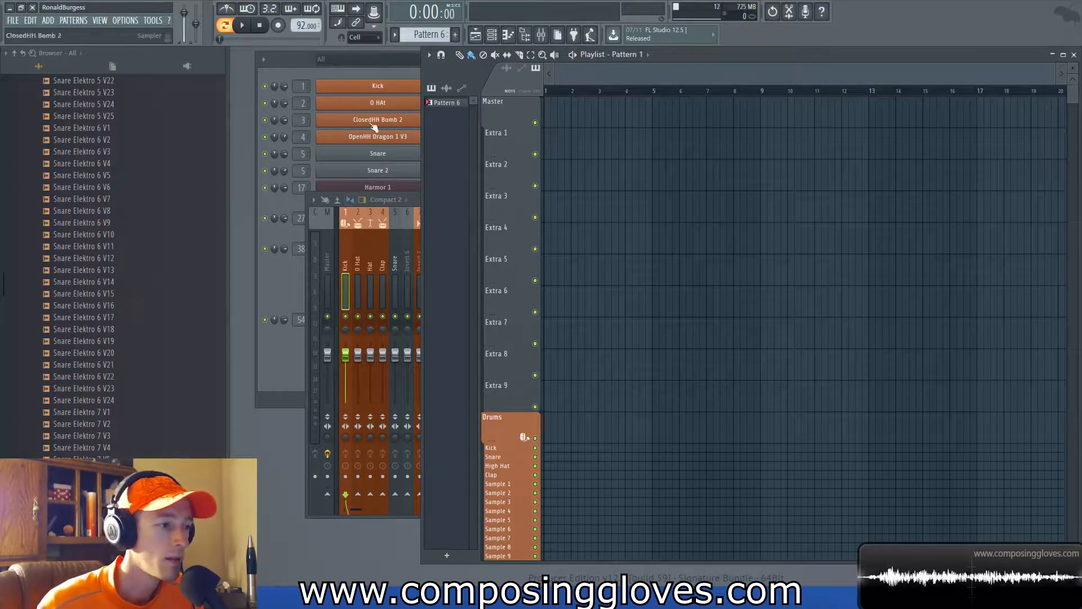
{"action": "left_click", "coordinate": [368, 73]}
{"action": "left_click", "coordinate": [663, 121]}
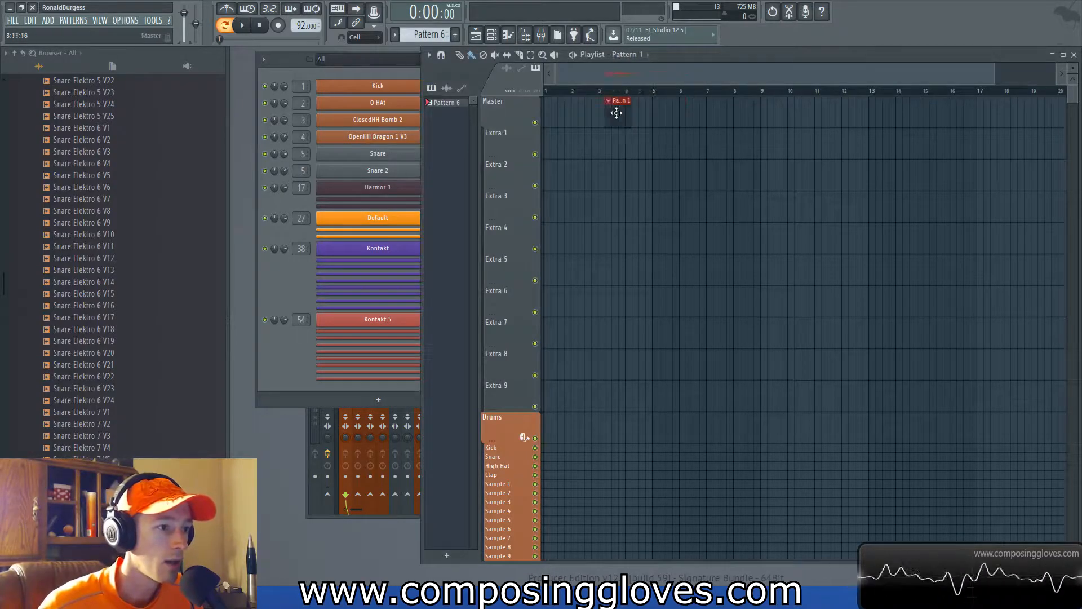
{"action": "left_click", "coordinate": [634, 76]}
{"action": "left_click", "coordinate": [604, 124]}
{"action": "left_click_drag", "start_coordinate": [604, 123], "coordinate": [536, 104]}
Step: Switch to song mode, play the arrangement while checking the channel rack, and stop playback
{"action": "key", "text": "l"}
{"action": "key", "text": "space"}
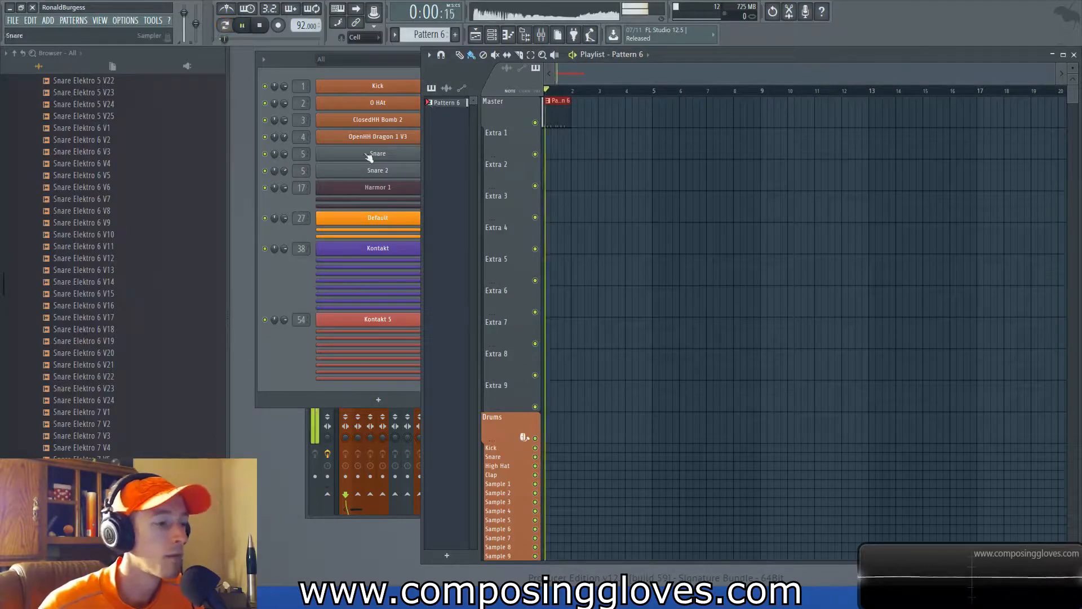
{"action": "left_click", "coordinate": [293, 279]}
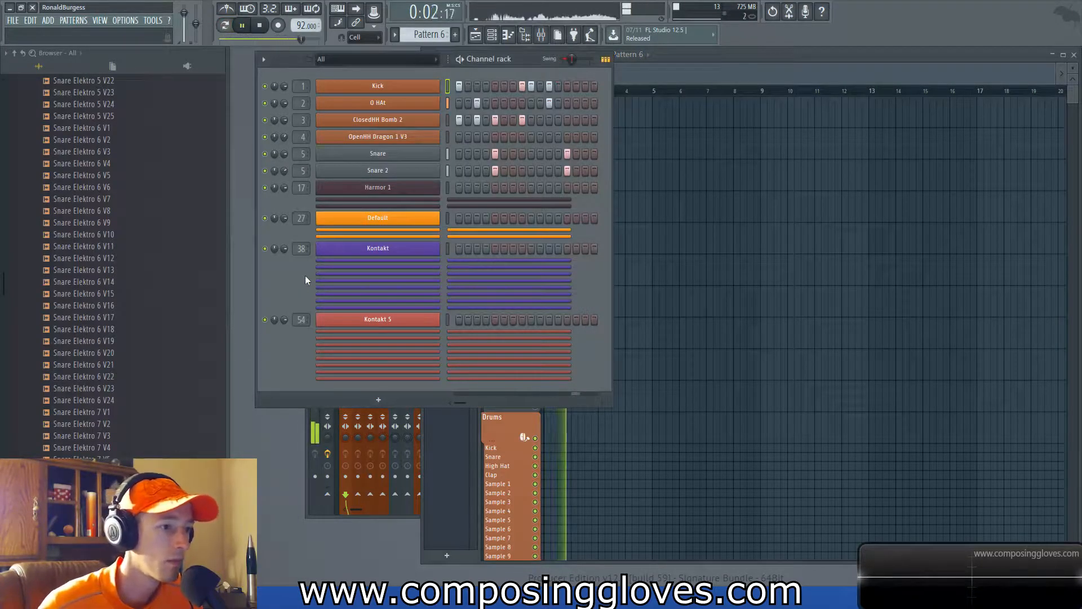
{"action": "left_click", "coordinate": [646, 79]}
{"action": "key", "text": "space"}
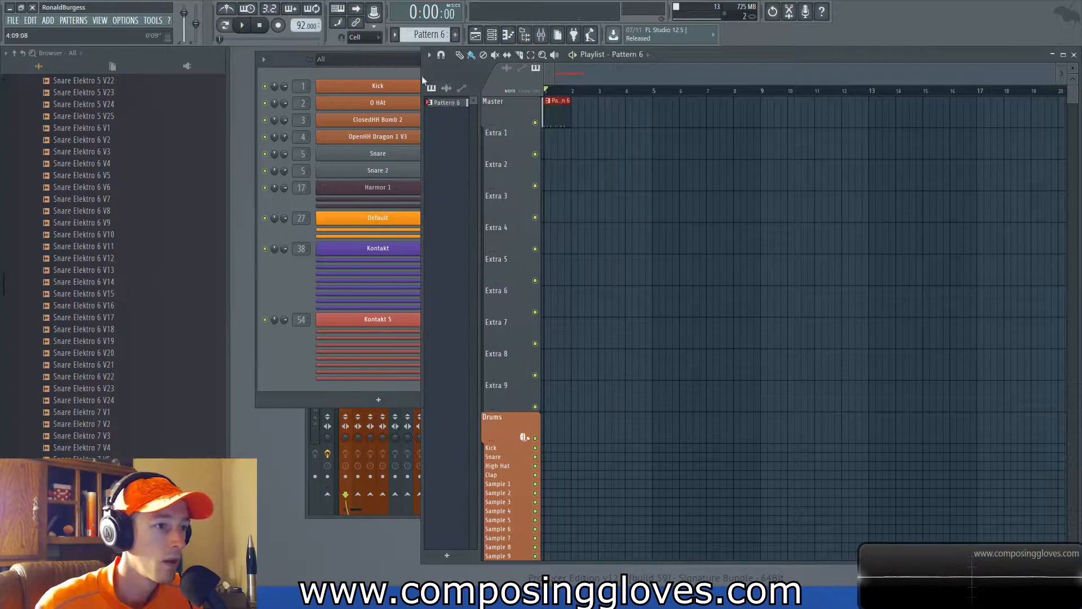
Step: Rename Pattern 6 as Drum 21
{"action": "left_click", "coordinate": [325, 79]}
{"action": "right_click", "coordinate": [439, 38]}
{"action": "left_click", "coordinate": [485, 91]}
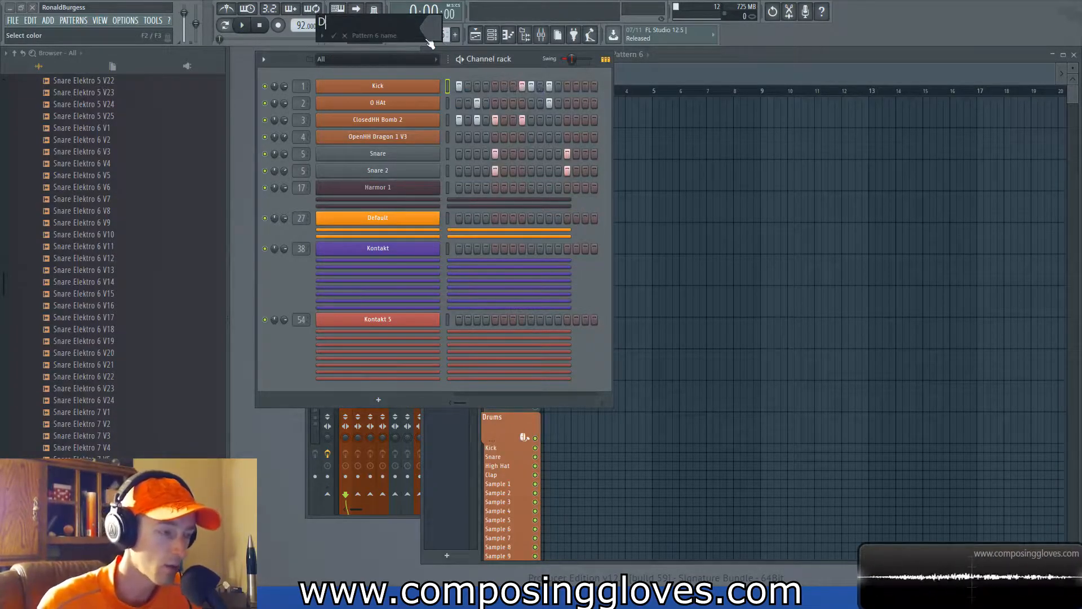
{"action": "type", "text": "Drum 21"}
{"action": "key", "text": "Return"}
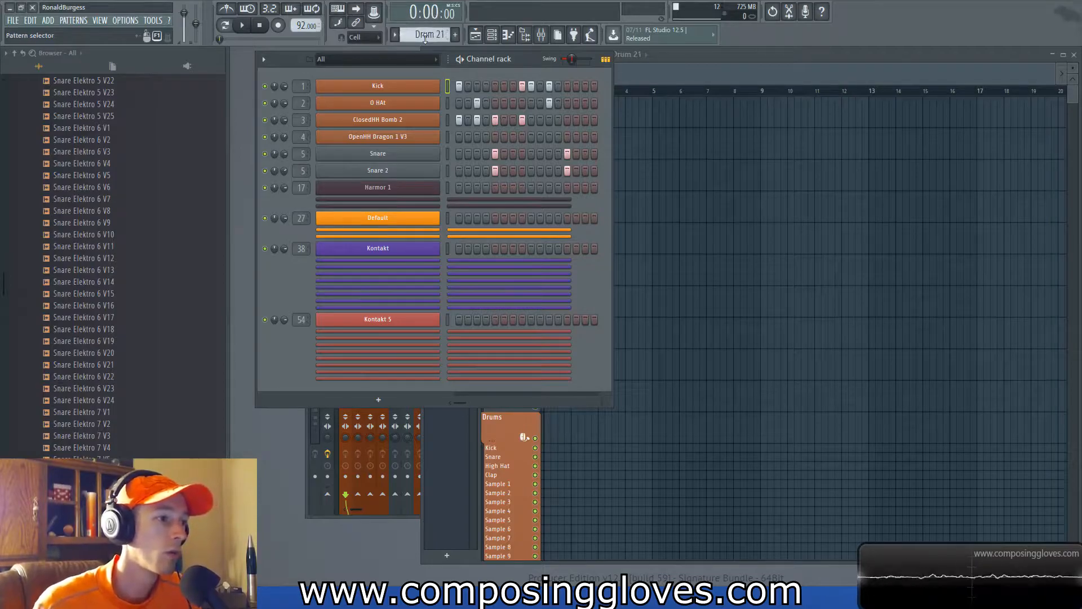
Step: Copy the Drum 21 clip to bar 2 of the Master track and make the copy a unique pattern
{"action": "left_click", "coordinate": [658, 84]}
{"action": "left_click", "coordinate": [556, 100]}
{"action": "left_click_drag", "start_coordinate": [556, 102], "coordinate": [581, 122]}
{"action": "left_click", "coordinate": [576, 101]}
{"action": "left_click", "coordinate": [587, 122]}
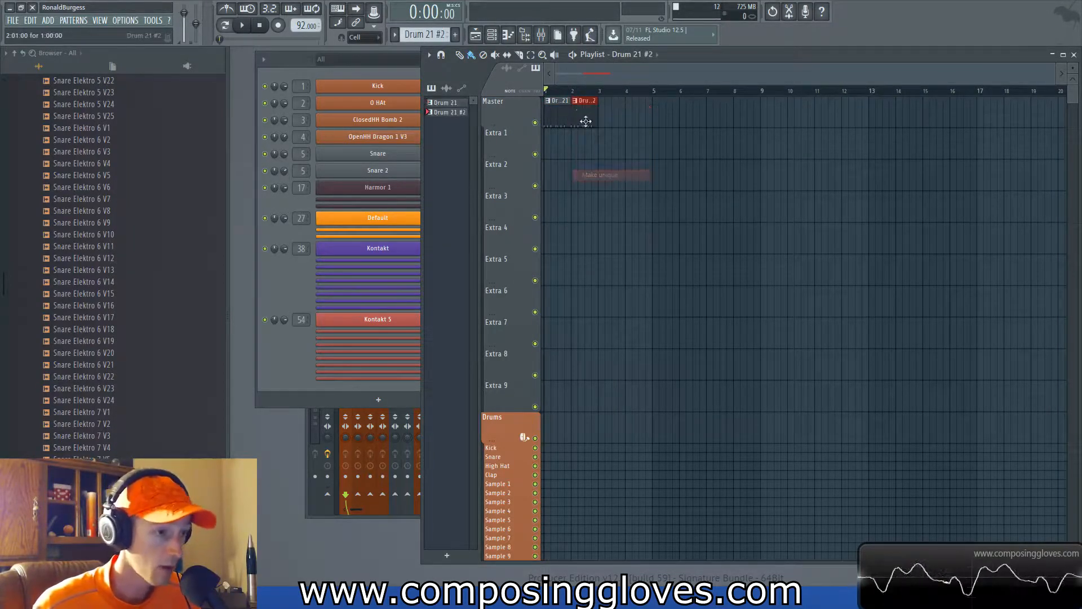
Step: Remove the Kick hit on step 8 of the Drum 21 #2 pattern and play it in pattern mode
{"action": "left_click", "coordinate": [350, 73]}
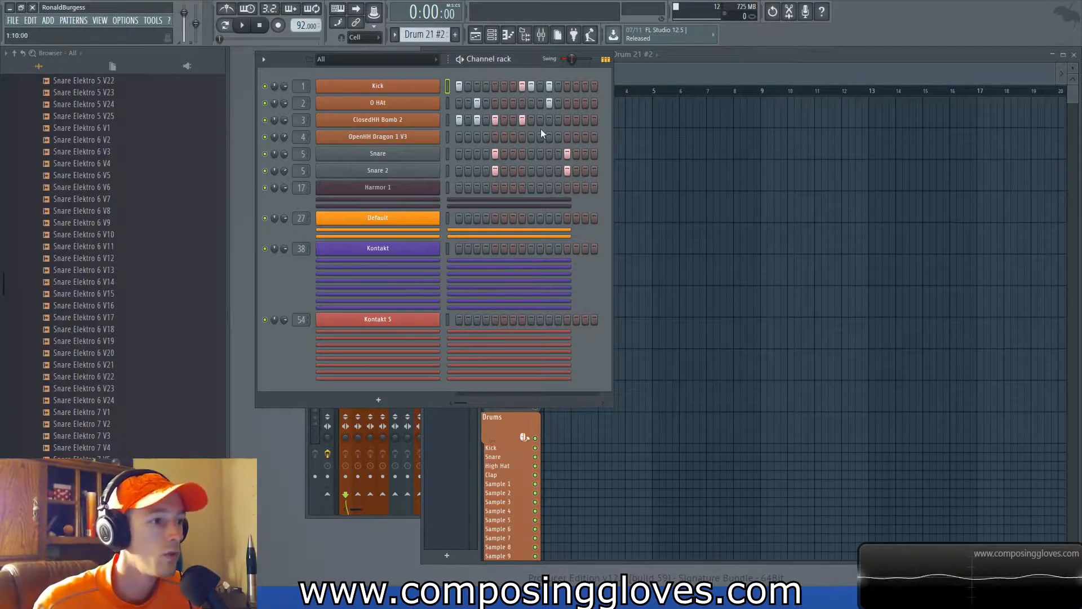
{"action": "left_click", "coordinate": [523, 86]}
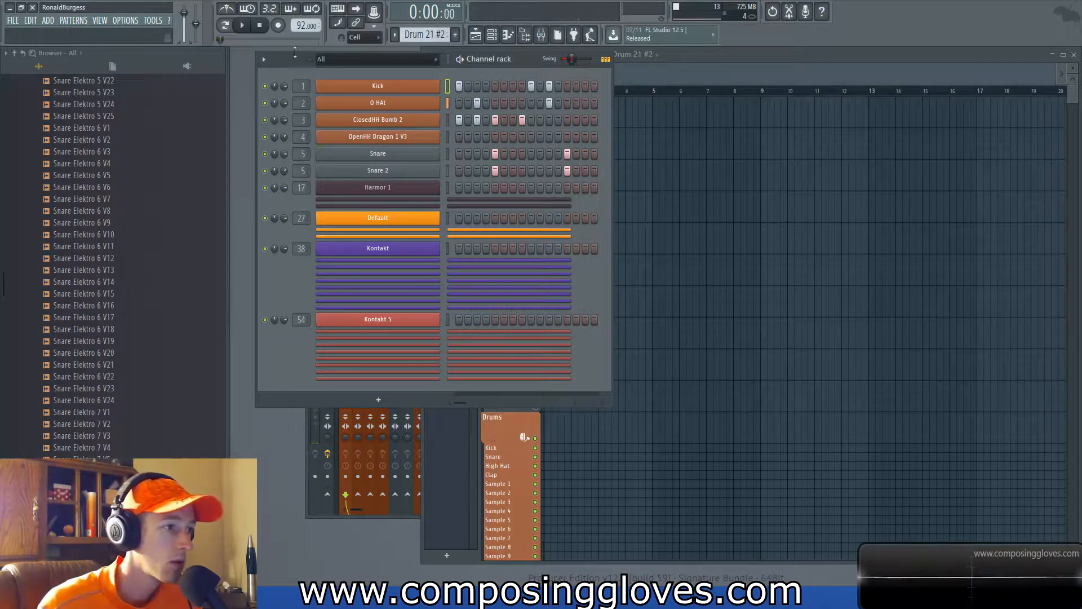
{"action": "left_click", "coordinate": [224, 26]}
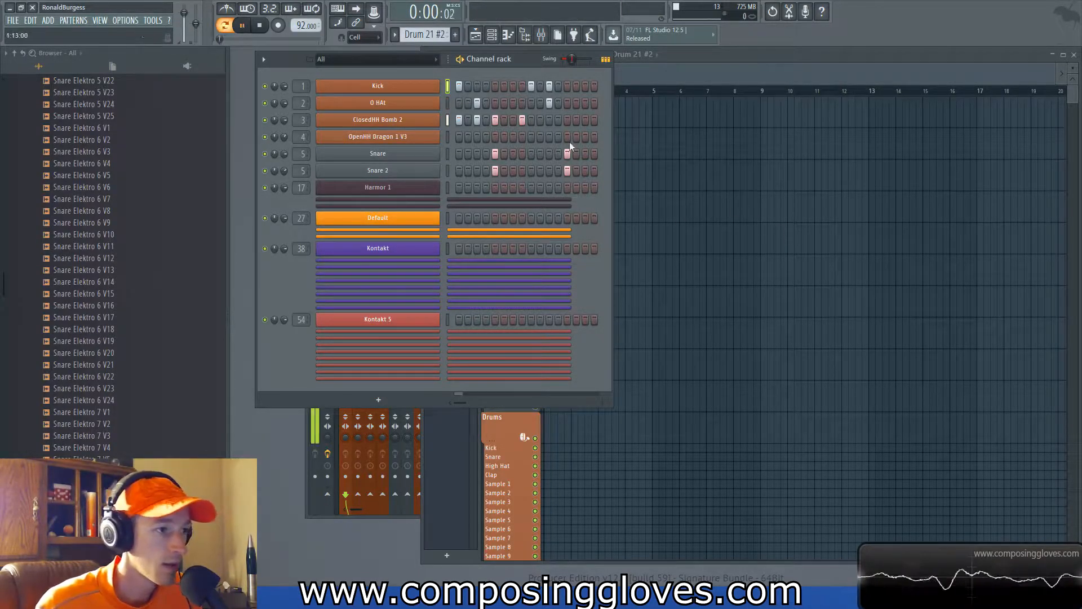
Step: Try a hit on step 7 of the OpenHH Dragon 1 V3 channel and of the O HAt channel during playback
{"action": "left_click", "coordinate": [511, 138]}
{"action": "key", "text": "space"}
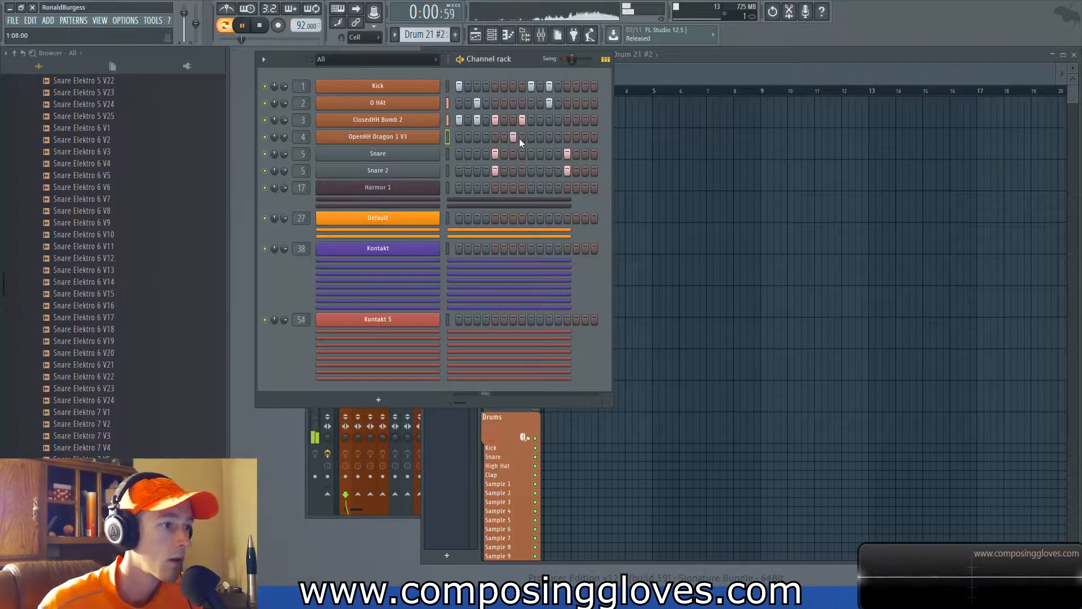
{"action": "left_click", "coordinate": [513, 137]}
{"action": "left_click", "coordinate": [513, 103]}
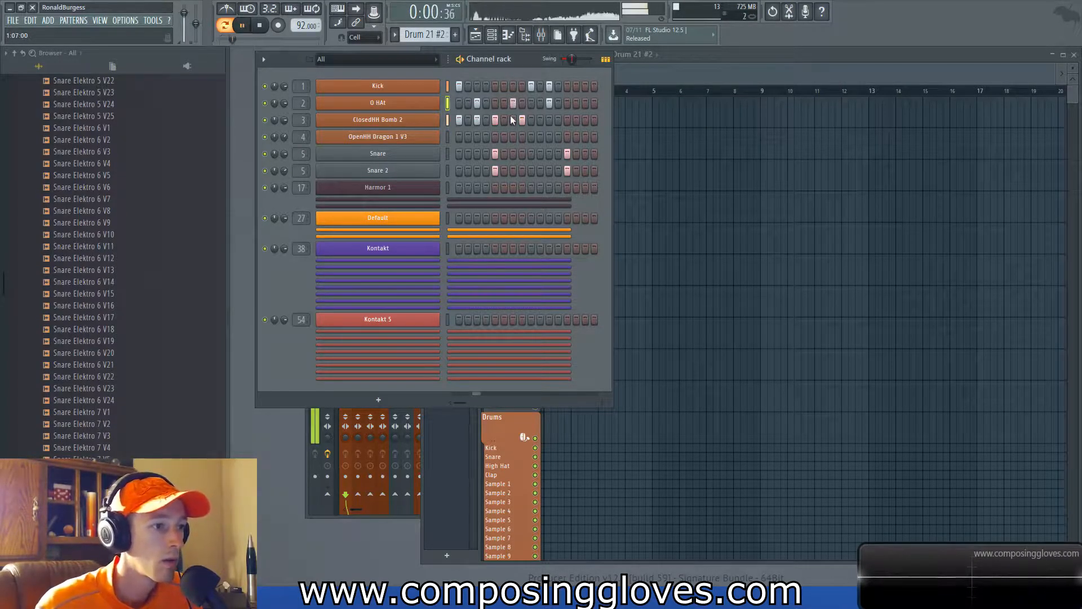
{"action": "key", "text": "space"}
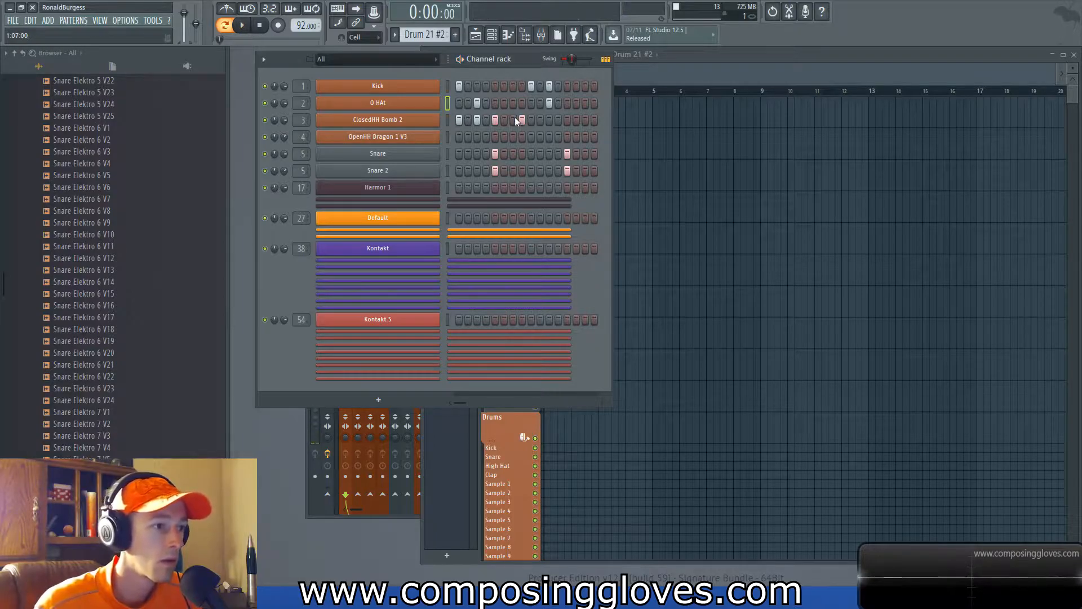
Step: In Drum 21 #2, move the ClosedHH Bomb 2 hit from step 8 to 7 and the Kick hit from step 9 to 8, and play it
{"action": "left_click", "coordinate": [513, 119]}
{"action": "left_click", "coordinate": [522, 119]}
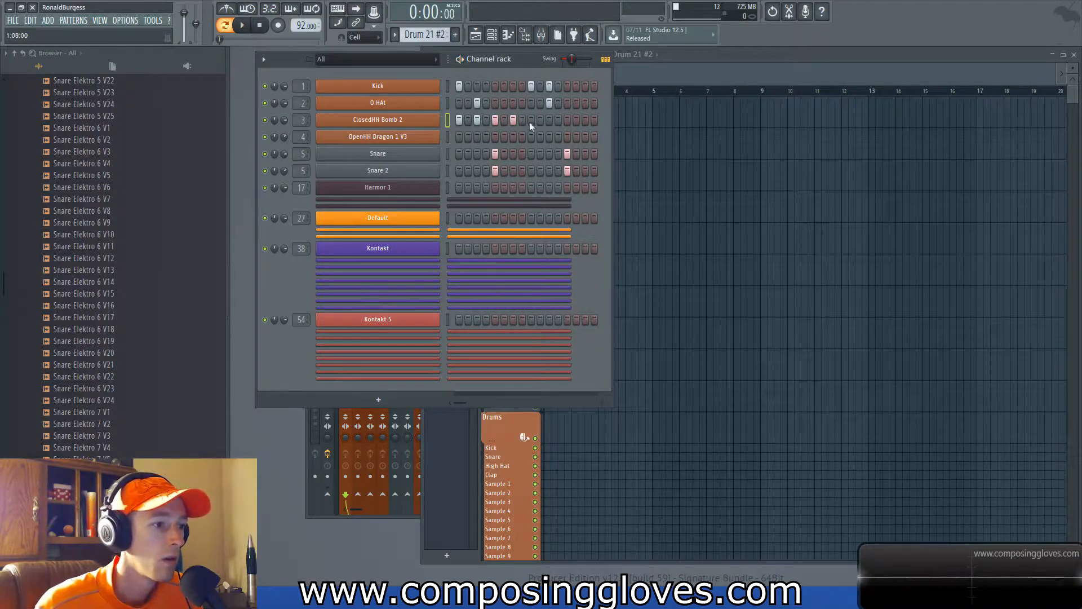
{"action": "left_click", "coordinate": [521, 86]}
{"action": "key", "text": "space"}
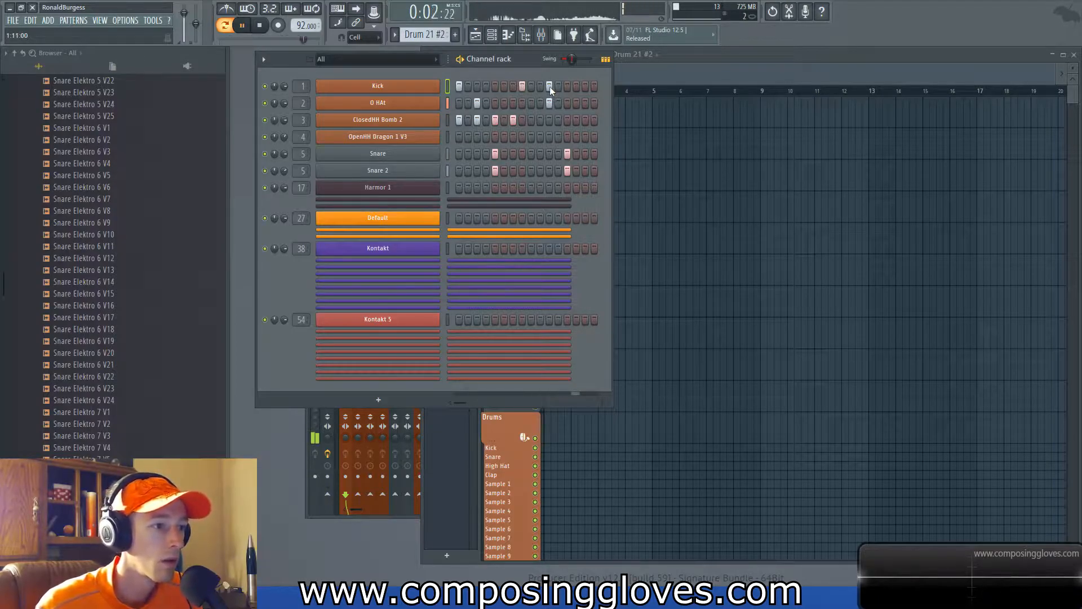
{"action": "key", "text": "space"}
Step: Place the Drum 21 and Drum 21 #2 clips on bars 3 and 4, leaving bar 2 empty, and make the bar 1 clip unique
{"action": "left_click", "coordinate": [627, 74]}
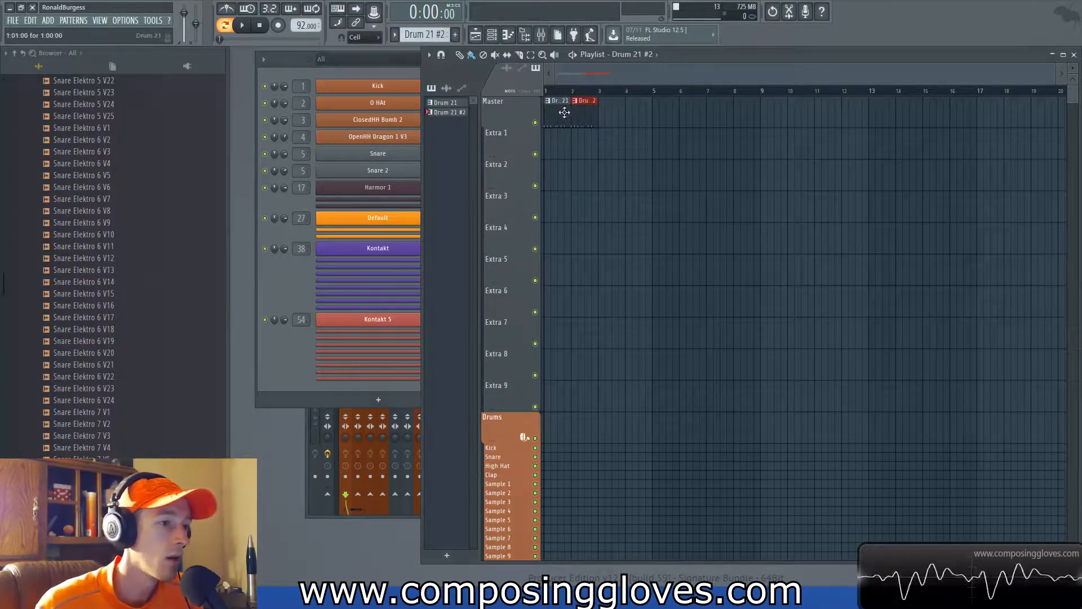
{"action": "left_click_drag", "start_coordinate": [553, 117], "coordinate": [608, 119]}
{"action": "left_click", "coordinate": [611, 109]}
{"action": "left_click", "coordinate": [550, 101]}
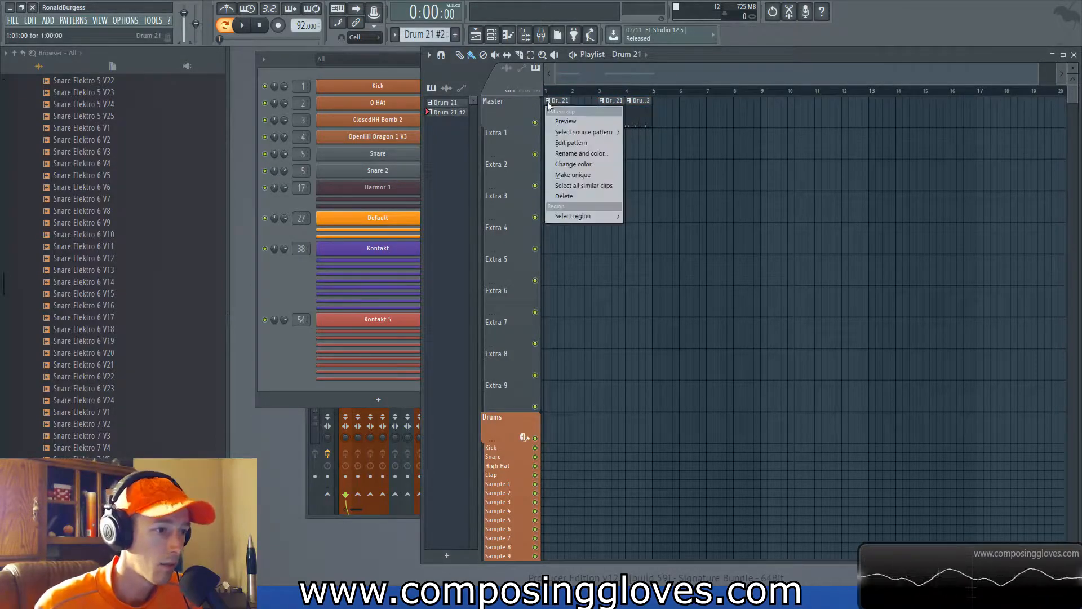
{"action": "left_click", "coordinate": [570, 113]}
Step: Reduce the Kick hits in Drum 21 #3 to steps 1 and 13, trying an extra hit on step 7 during playback
{"action": "left_click", "coordinate": [372, 59]}
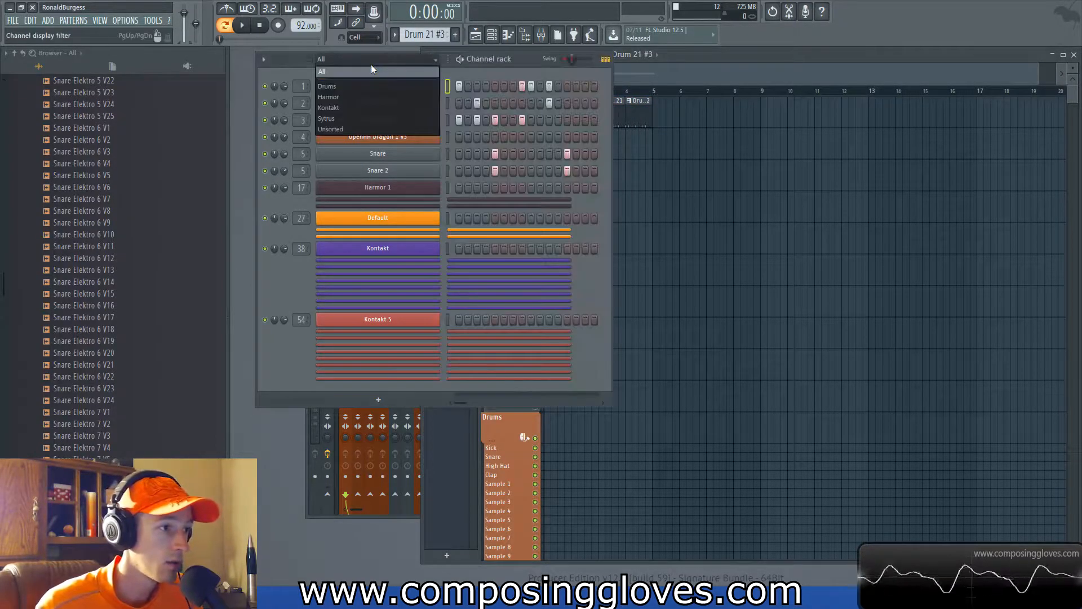
{"action": "left_click", "coordinate": [416, 73]}
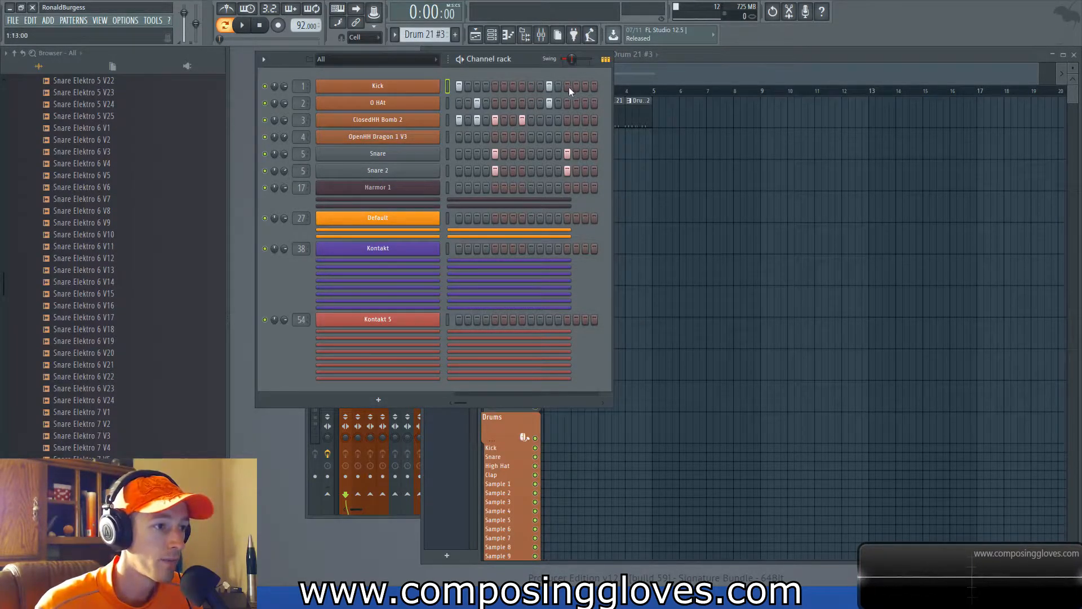
{"action": "key", "text": "space"}
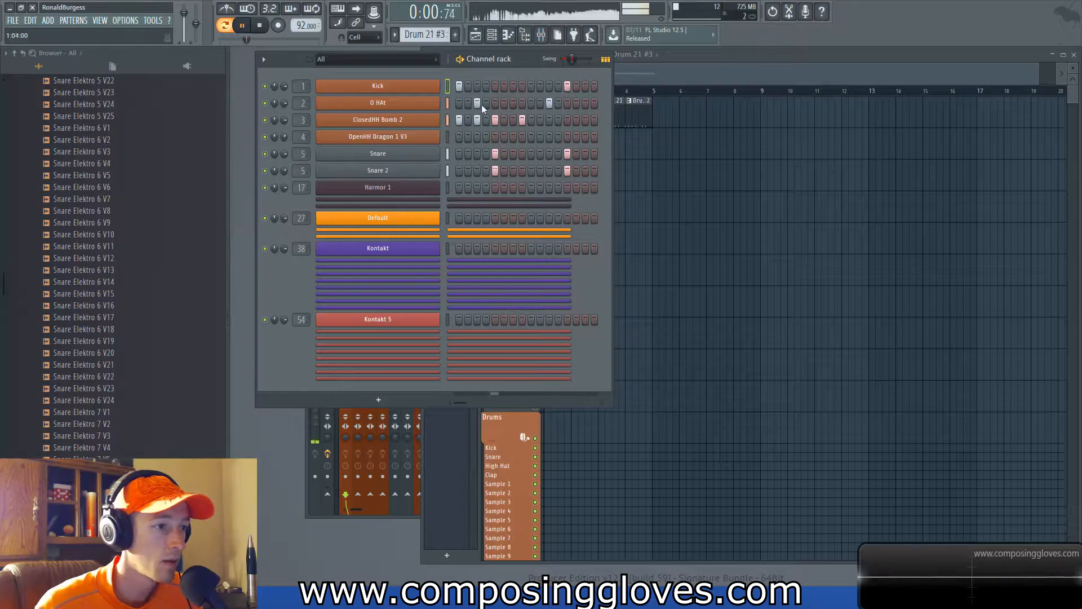
{"action": "left_click", "coordinate": [512, 86]}
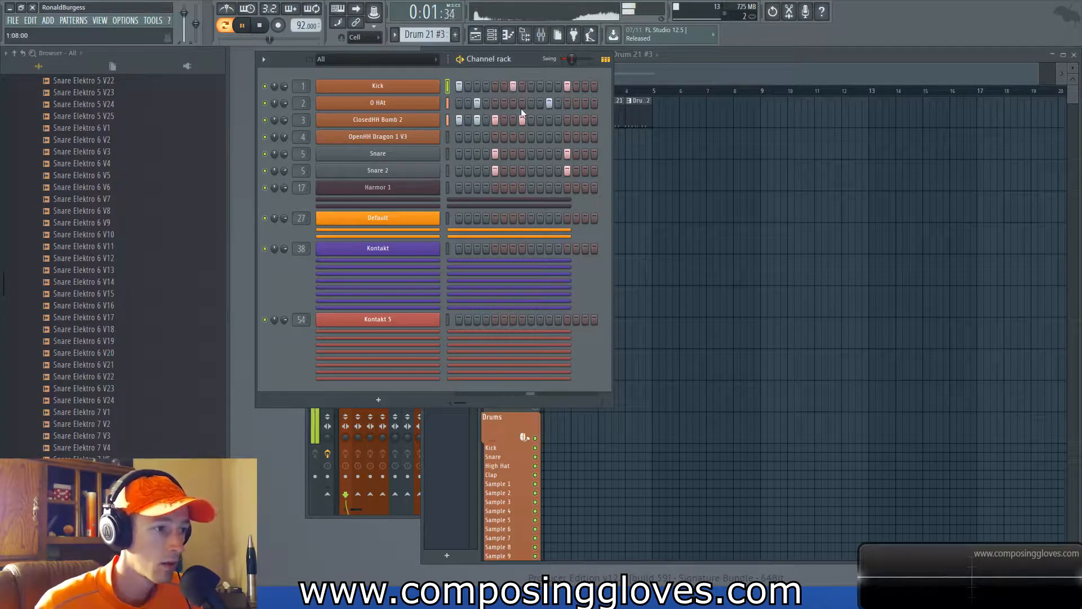
{"action": "left_click", "coordinate": [514, 86]}
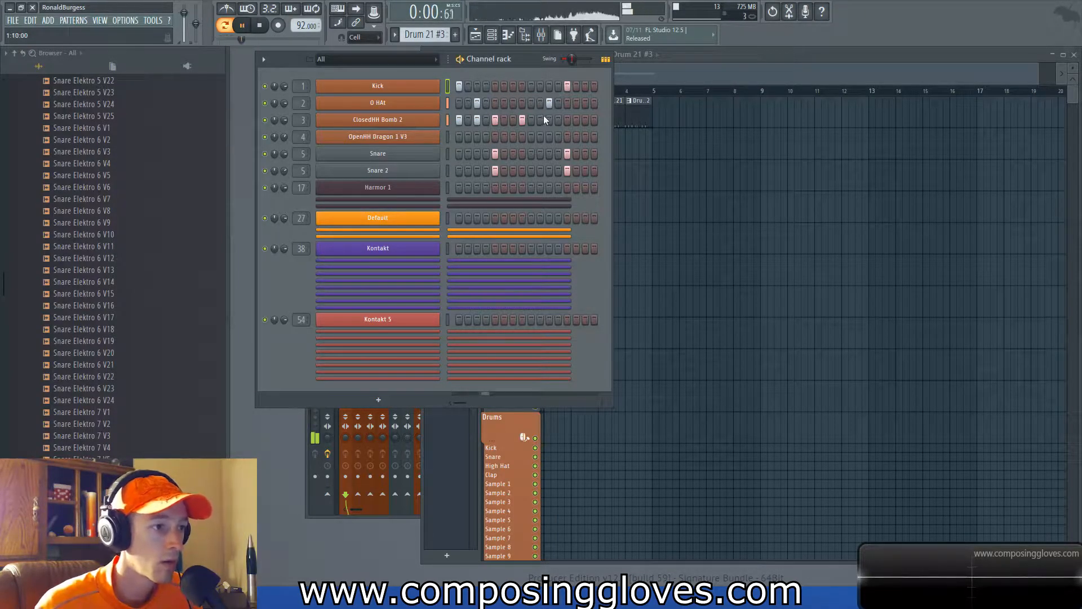
Step: Try extra Snare and Snare 2 hits on step 9 of Drum 21 #3
{"action": "key", "text": "space"}
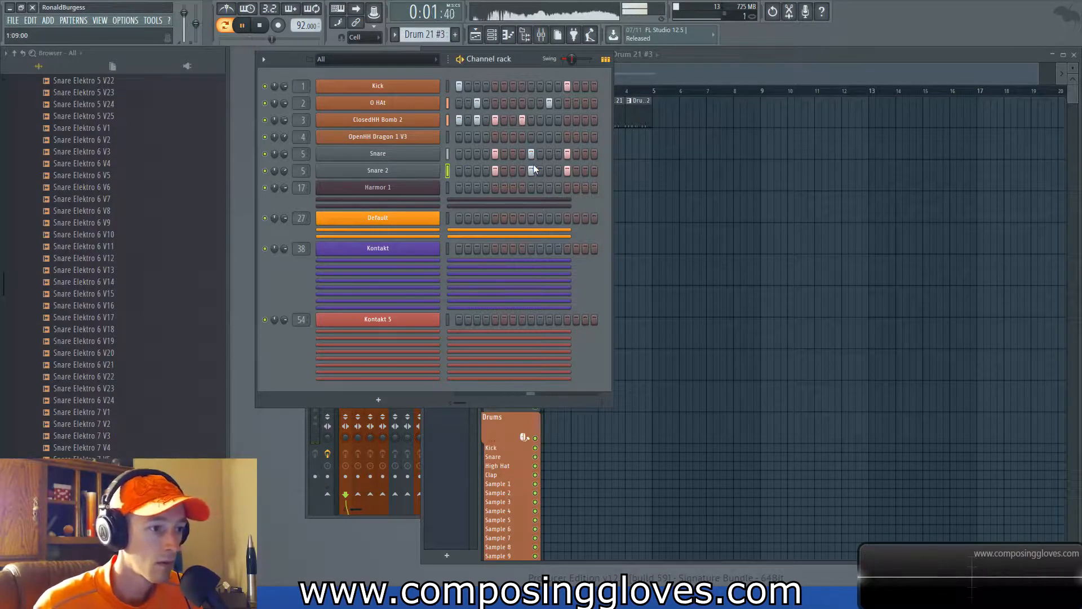
{"action": "left_click", "coordinate": [531, 153]}
{"action": "left_click", "coordinate": [531, 170]}
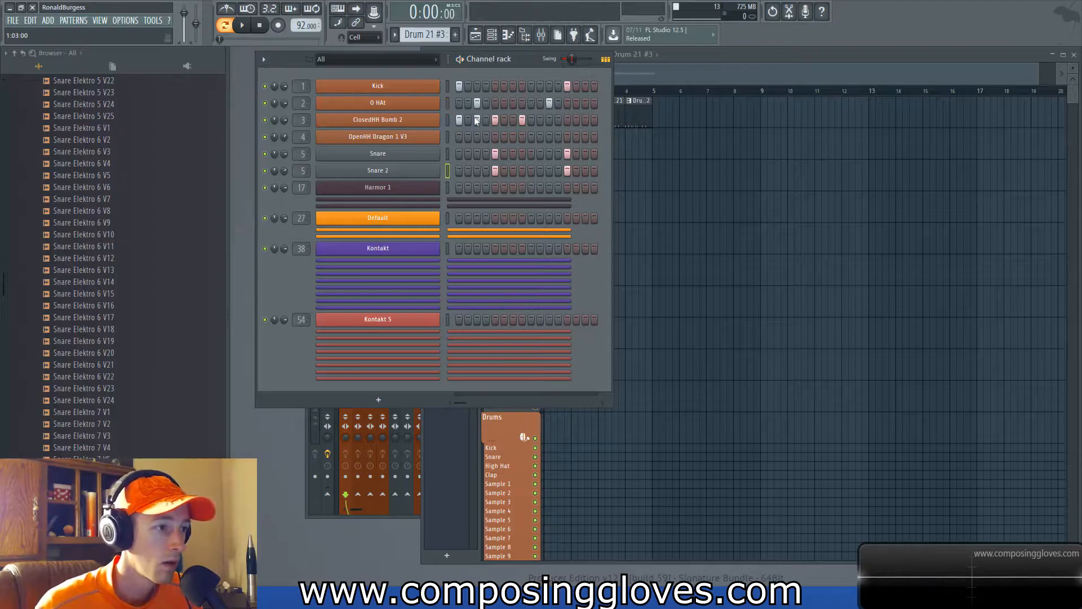
Step: In Drum 21 #3, move the O HAt hit from step 11 to 9 and the ClosedHH Bomb 2 hit from step 8 to 7, and play it
{"action": "key", "text": "space"}
{"action": "key", "text": "space"}
{"action": "key", "text": "space"}
{"action": "left_click", "coordinate": [531, 103]}
{"action": "left_click", "coordinate": [549, 102]}
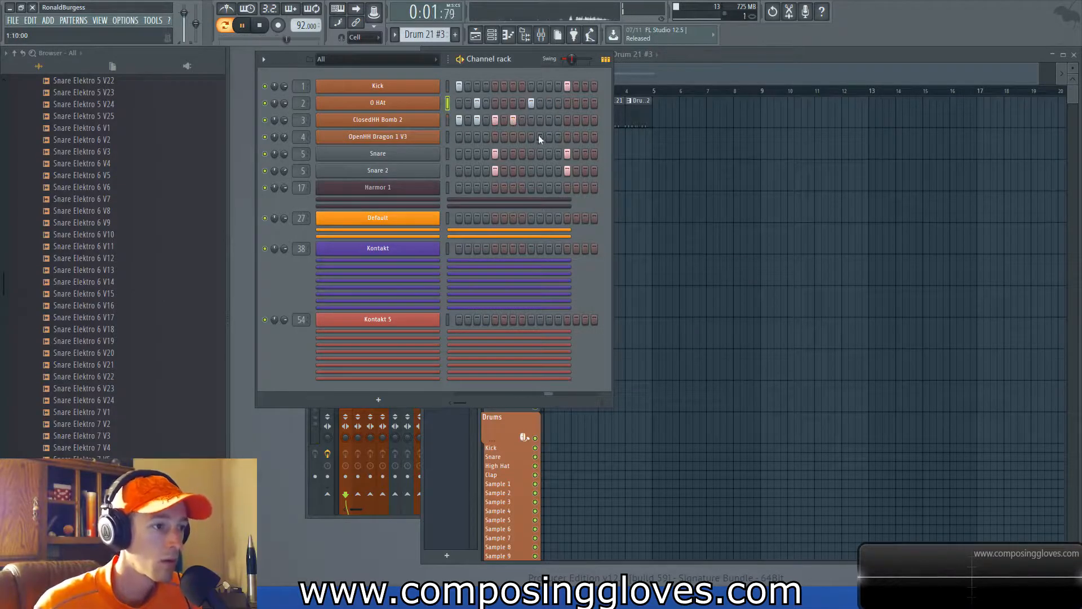
{"action": "key", "text": "space"}
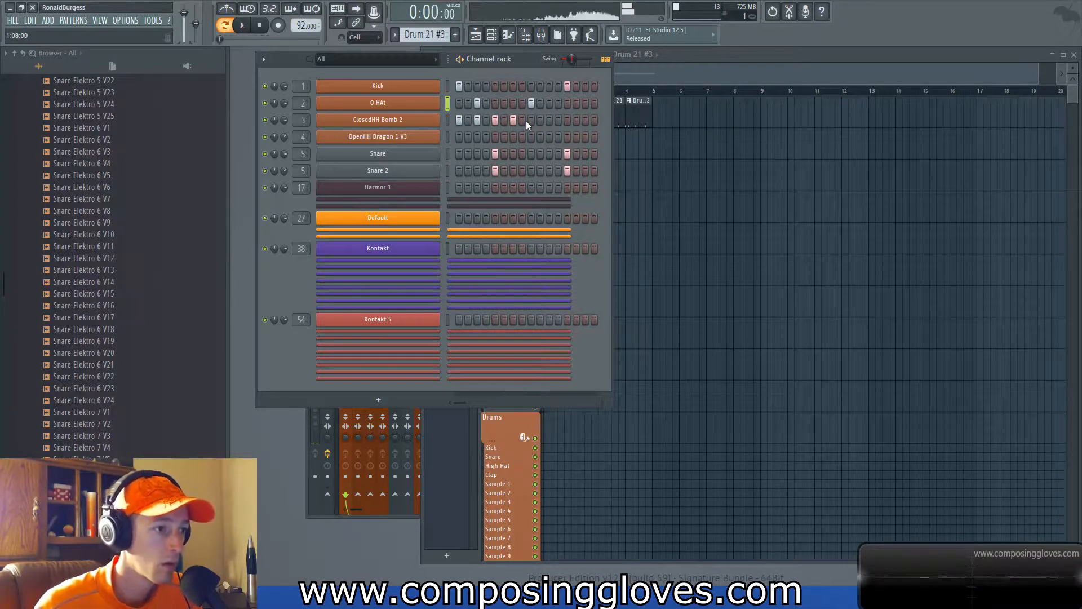
Step: Return the O HAt hit on step 9 to step 11 in Drum 21 #3 and restart playback
{"action": "left_click", "coordinate": [531, 103]}
{"action": "left_click", "coordinate": [548, 103]}
{"action": "key", "text": "space"}
Step: Add a ClosedHH Bomb 2 hit on step 9 and move the Kick hit from step 13 to step 9 in Drum 21 #3
{"action": "left_click", "coordinate": [532, 120]}
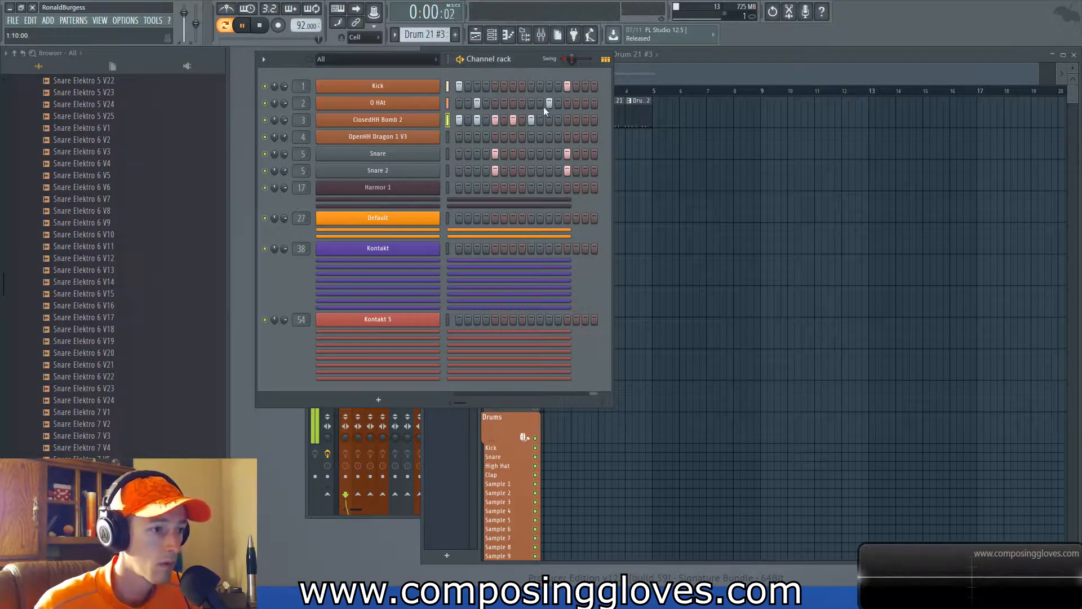
{"action": "left_click", "coordinate": [567, 86]}
{"action": "left_click", "coordinate": [531, 86]}
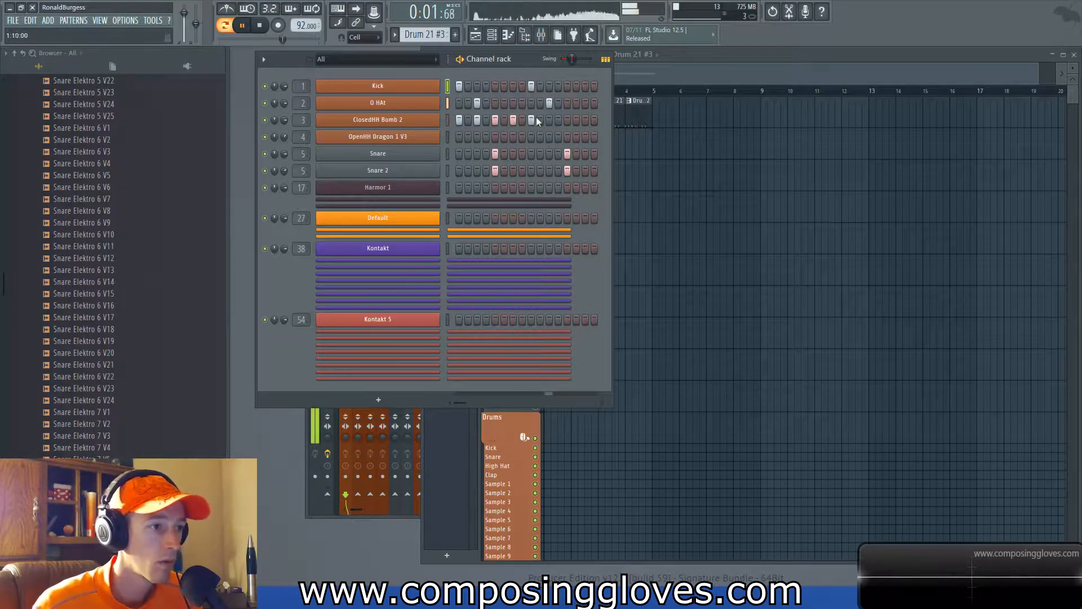
Step: Place a Drum 21 #3 clip on bar 2 of the Master track, swap it with the Drum 21 clip on bar 3, and play the song
{"action": "left_click", "coordinate": [698, 66]}
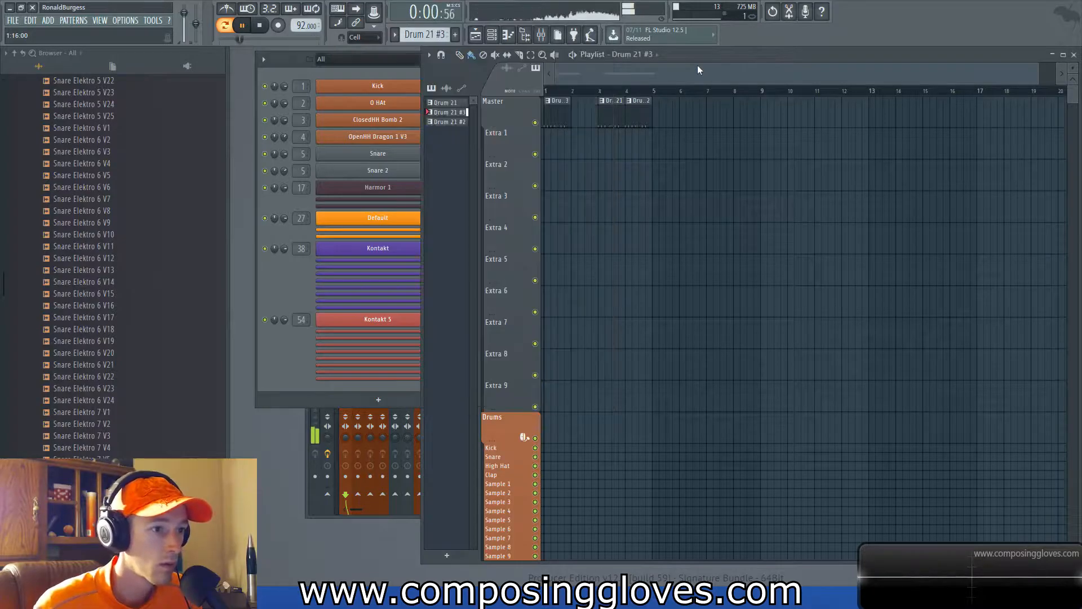
{"action": "left_click", "coordinate": [576, 113]}
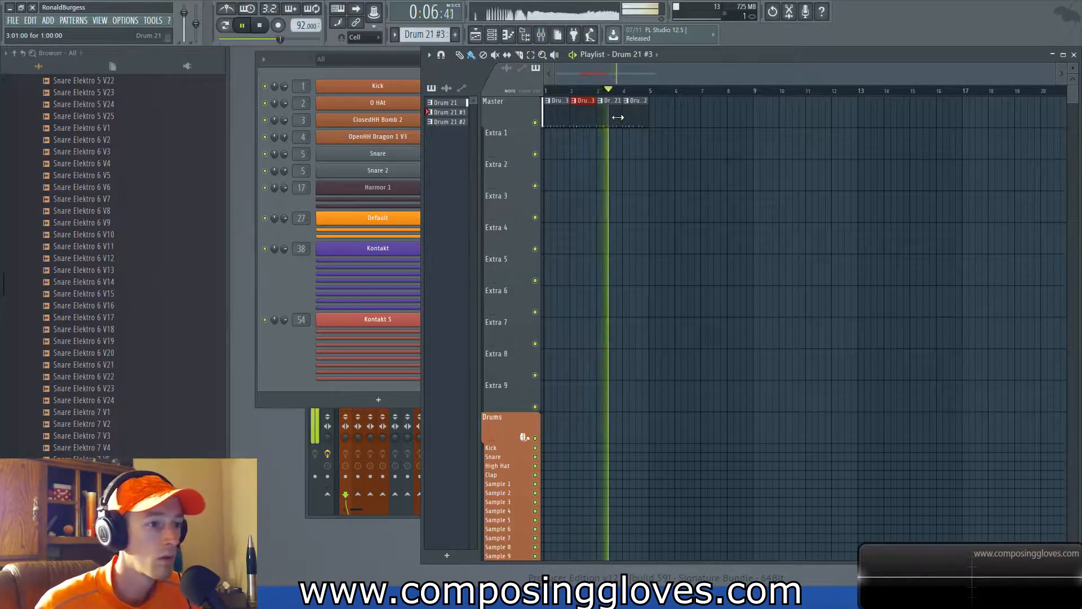
{"action": "key", "text": "space"}
{"action": "left_click_drag", "start_coordinate": [581, 113], "coordinate": [610, 104]}
{"action": "key", "text": "space"}
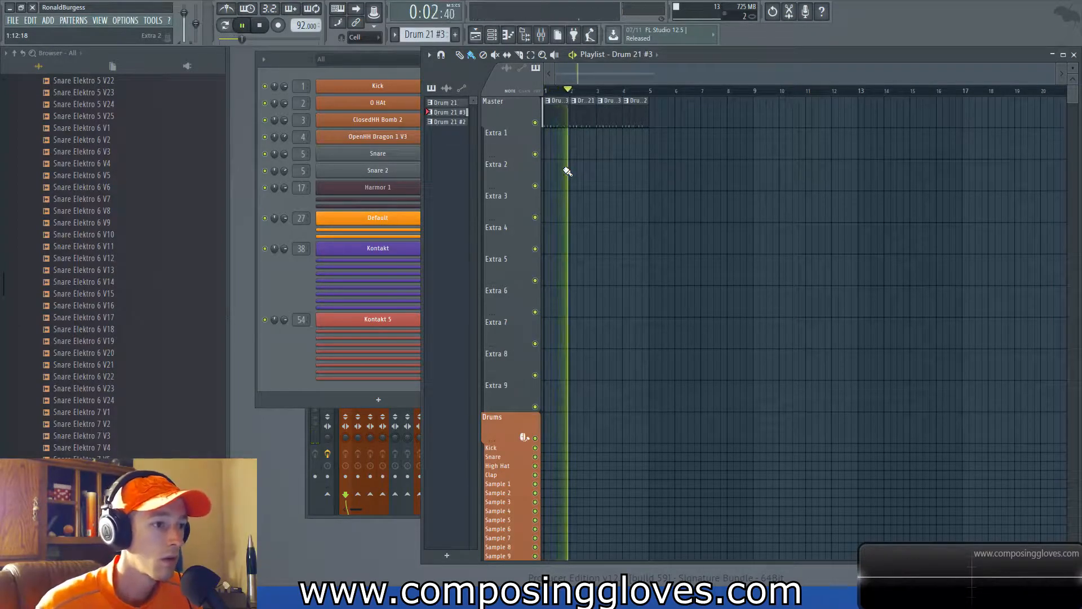
Step: Open the mixer during playback, raise the O Hat track's level slightly, and stop playback
{"action": "key", "text": "F9"}
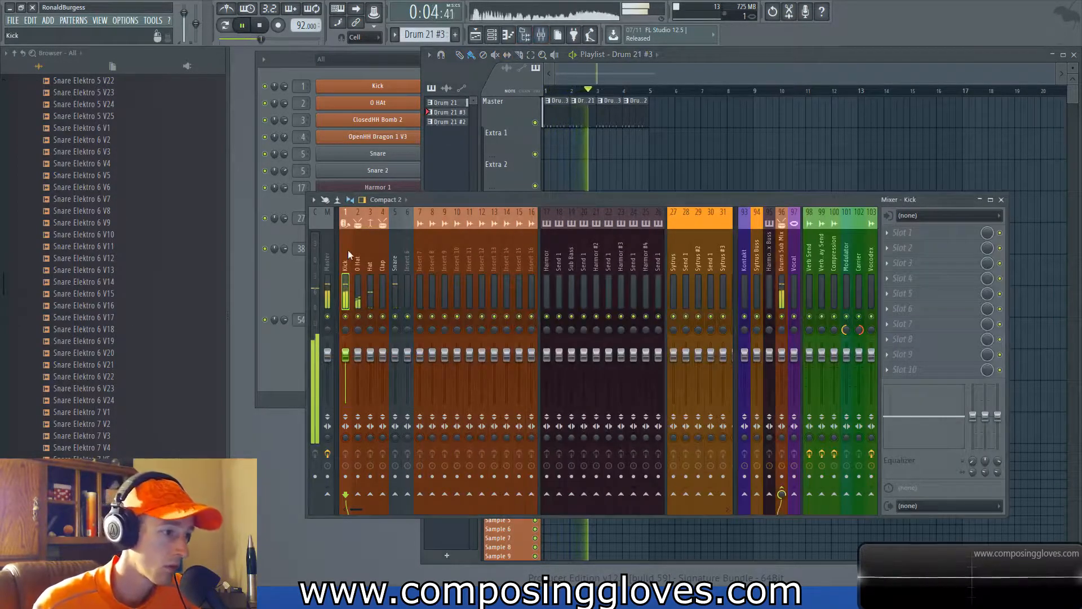
{"action": "left_click_drag", "start_coordinate": [358, 355], "coordinate": [346, 355]}
{"action": "key", "text": "space"}
Step: Route the Kick through Snare mixer tracks to insert 14 and name that insert DRUM BUSS
{"action": "left_click", "coordinate": [395, 283], "text": "shift"}
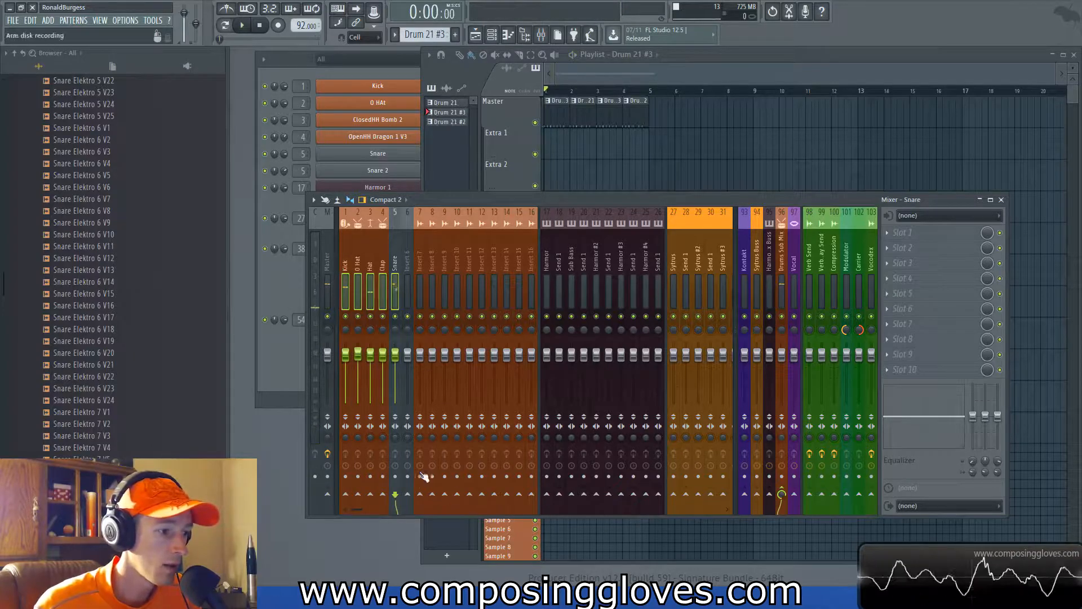
{"action": "left_click", "coordinate": [507, 494]}
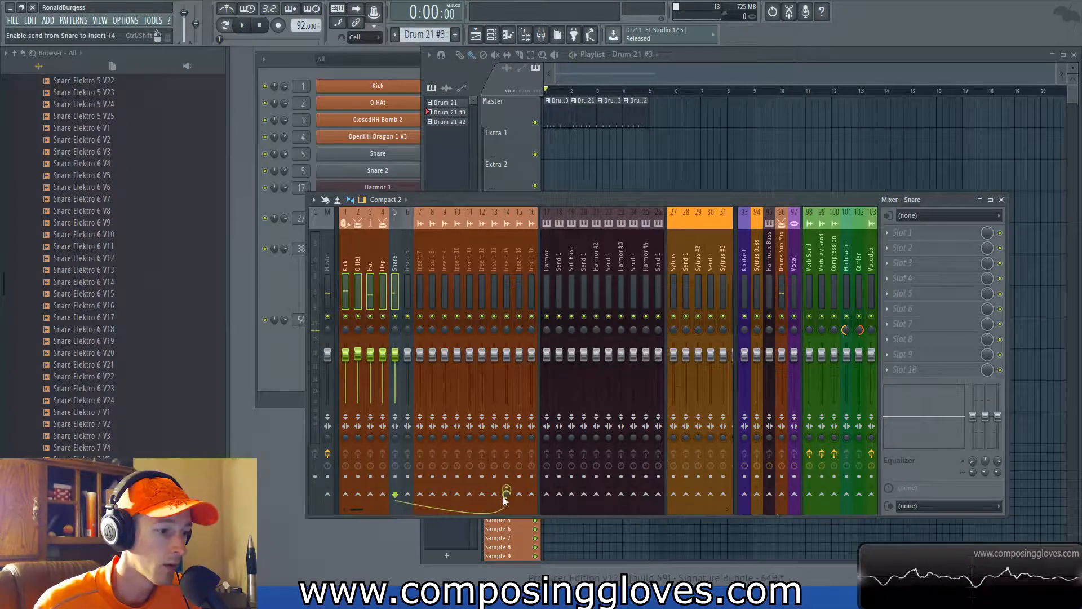
{"action": "double_click", "coordinate": [506, 273]}
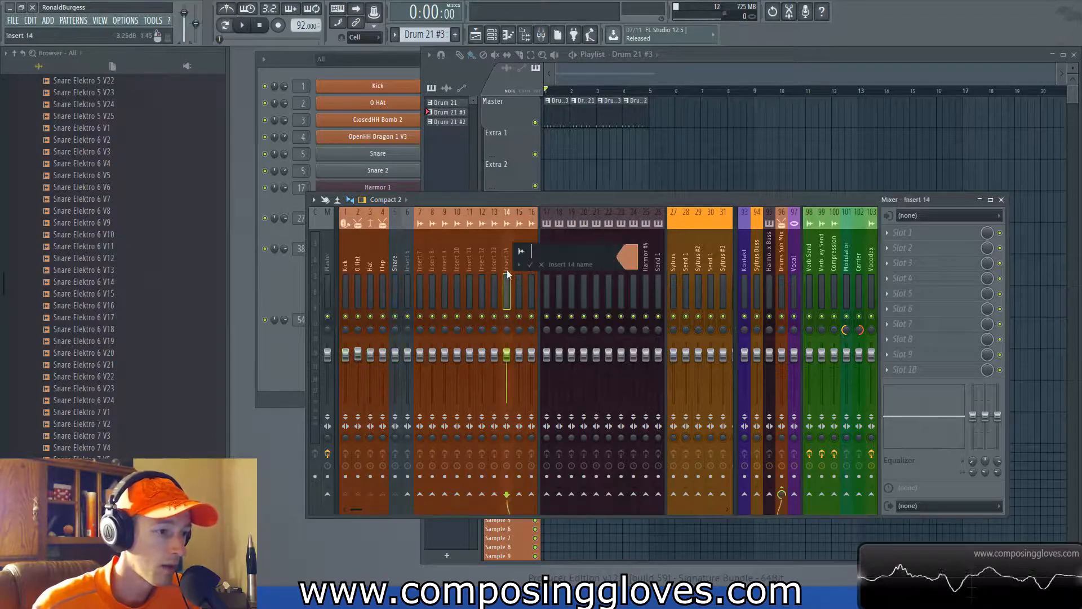
{"action": "type", "text": "DRUM BUSS"}
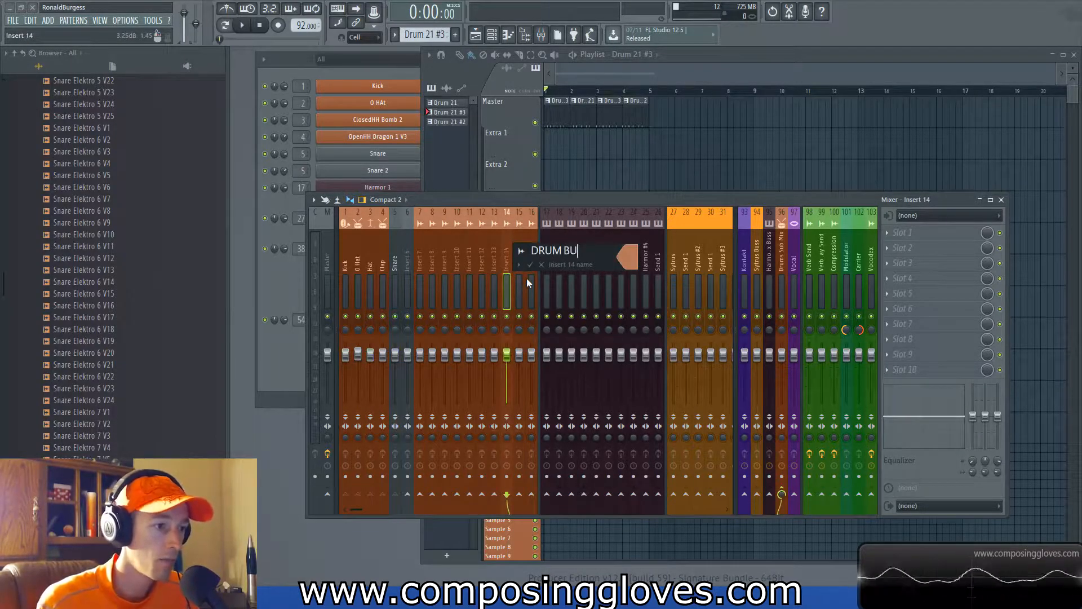
{"action": "key", "text": "Return"}
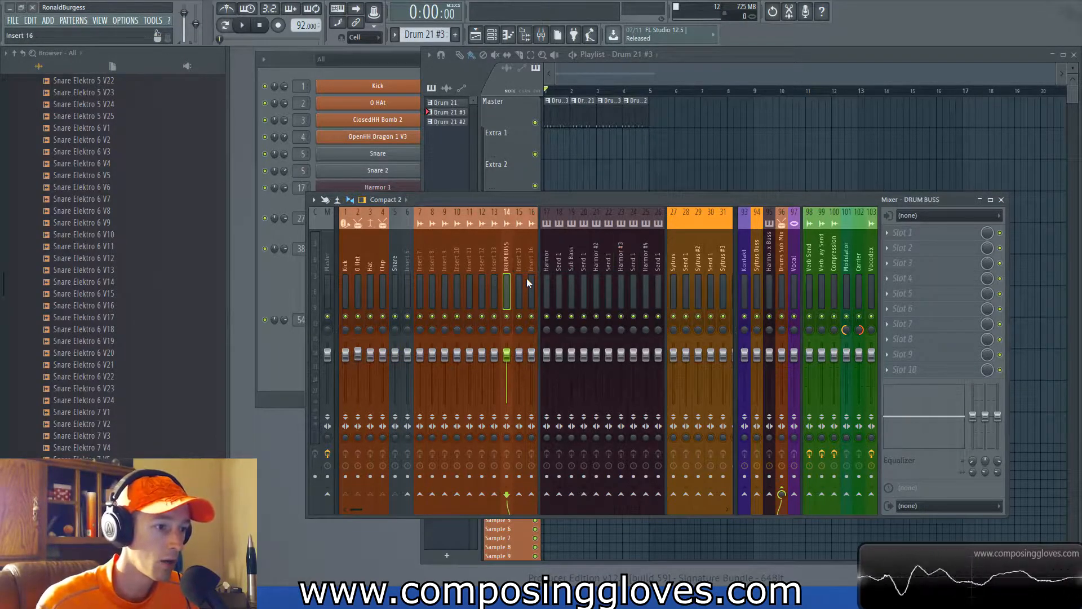
{"action": "scroll", "coordinate": [317, 260], "scroll_direction": "right", "scroll_amount": 2}
{"action": "scroll", "coordinate": [317, 260], "scroll_direction": "left", "scroll_amount": 2}
Step: Load Fruity parametric EQ 2 into the first effect slot of the Kick mixer track and play the song
{"action": "left_click", "coordinate": [345, 265]}
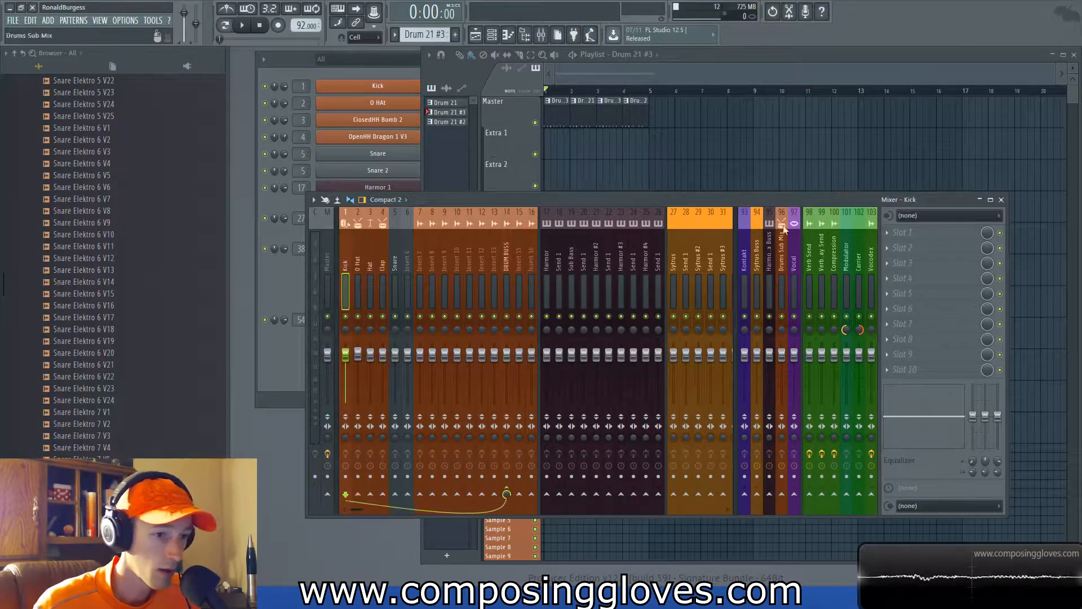
{"action": "left_click", "coordinate": [901, 232]}
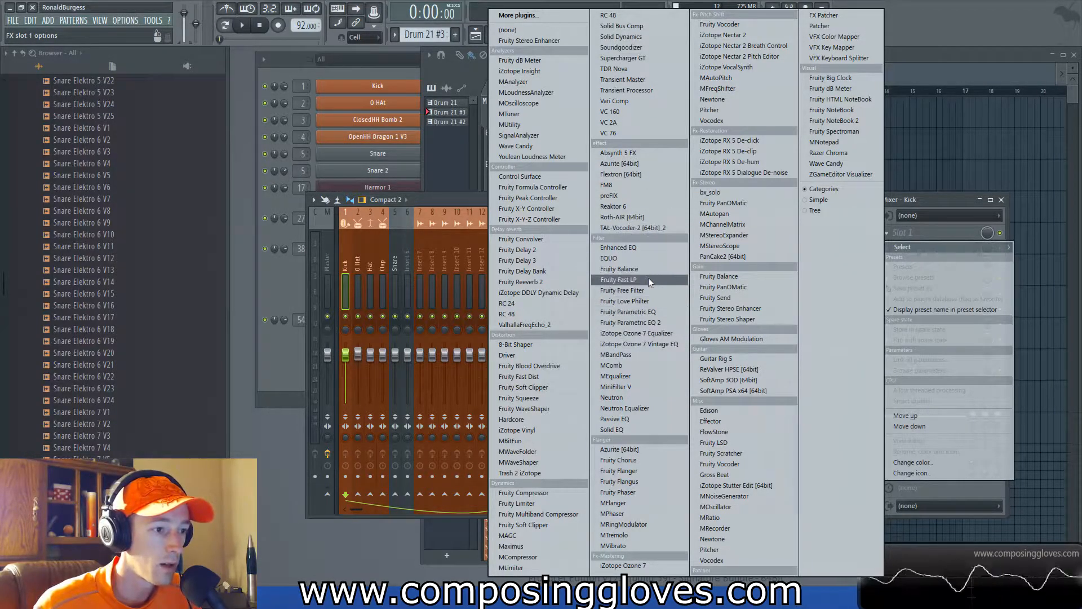
{"action": "left_click", "coordinate": [662, 322]}
{"action": "key", "text": "space"}
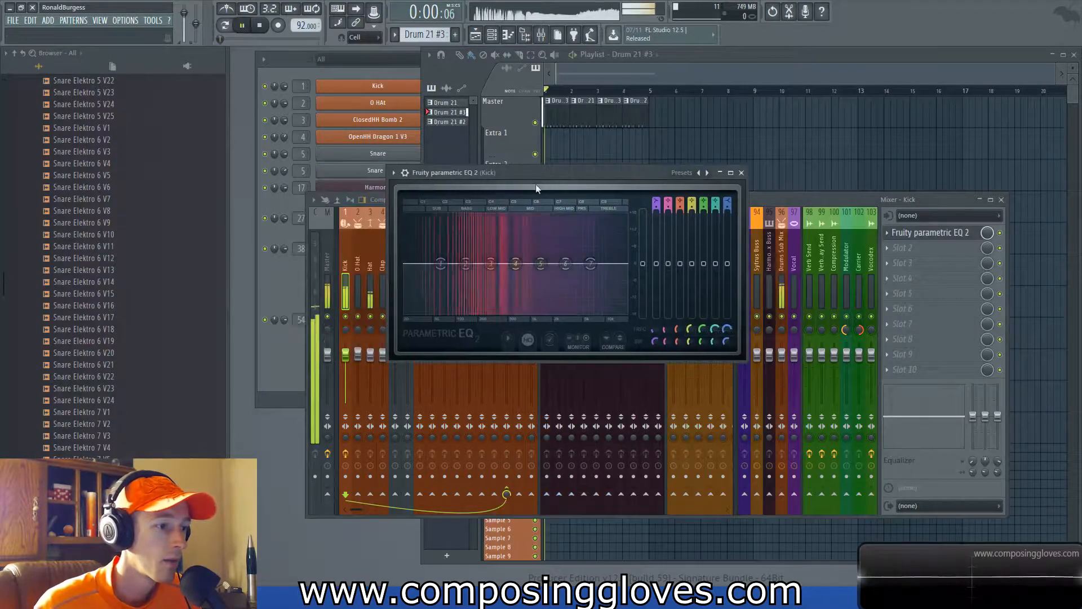
Step: Boost band 4 of the Kick EQ in the high mids and cut band 3 narrowly in the low mids
{"action": "left_click_drag", "start_coordinate": [517, 264], "coordinate": [571, 227]}
{"action": "key", "text": "space"}
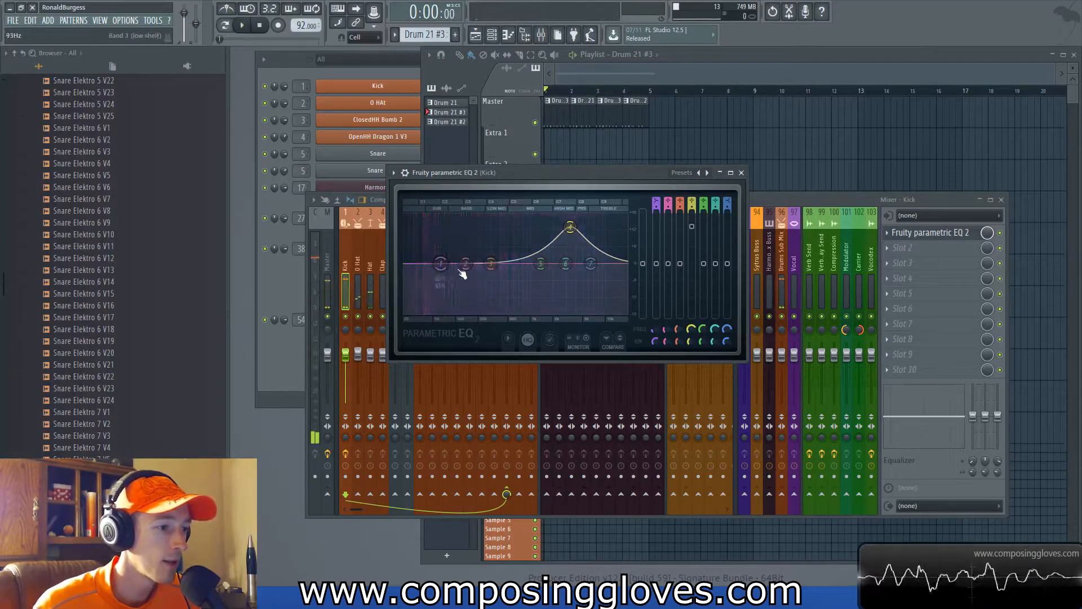
{"action": "left_click_drag", "start_coordinate": [491, 275], "coordinate": [469, 282]}
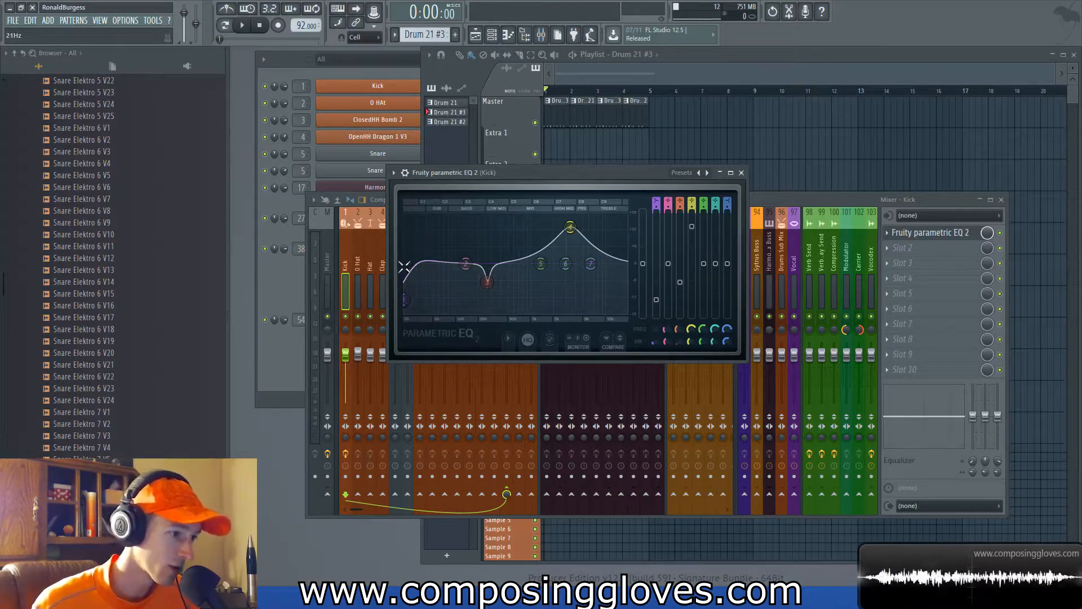
Step: Cut the Kick EQ's band 1 low shelf to about -13.2 dB at 27 Hz with 16% width, replaying the song to check
{"action": "left_click_drag", "start_coordinate": [402, 299], "coordinate": [414, 296]}
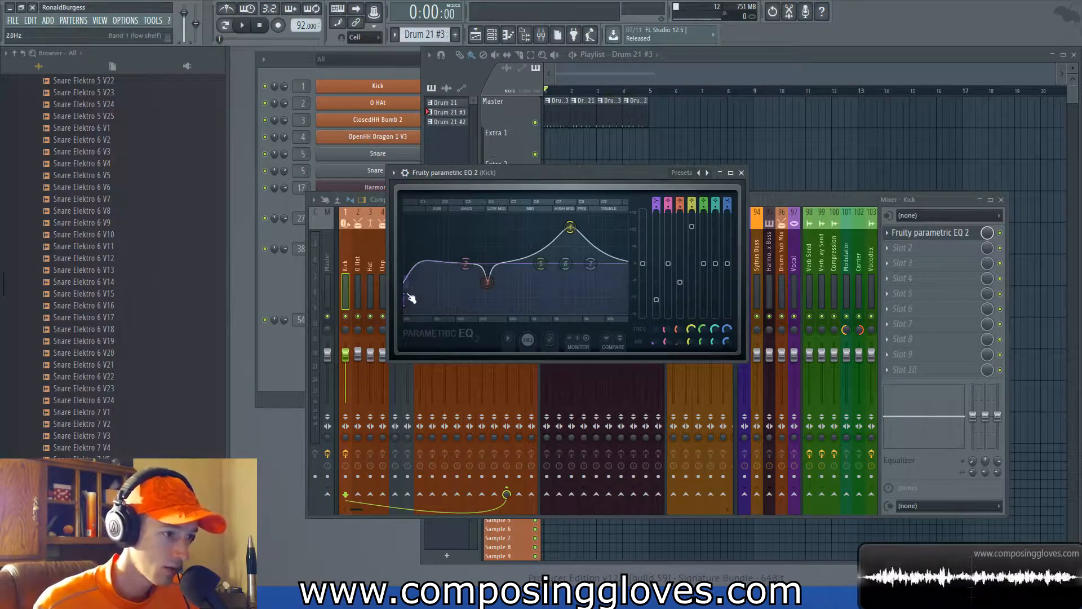
{"action": "key", "text": "space"}
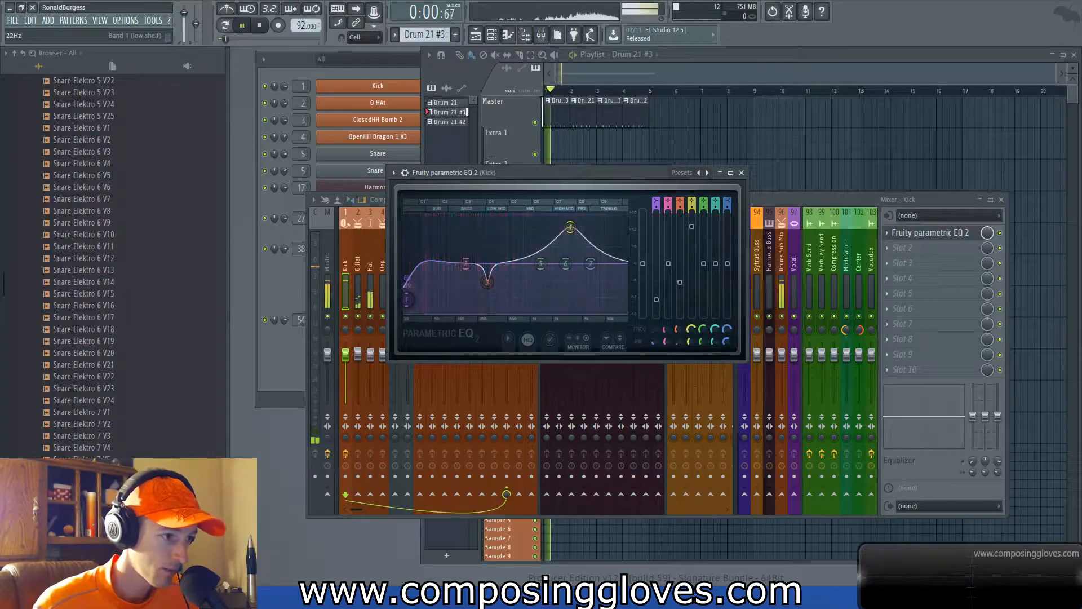
{"action": "key", "text": "space"}
{"action": "key", "text": "space"}
{"action": "key", "text": "space"}
{"action": "key", "text": "space"}
{"action": "scroll", "coordinate": [408, 302], "scroll_direction": "down", "scroll_amount": 4}
{"action": "key", "text": "space"}
{"action": "key", "text": "space"}
{"action": "left_click_drag", "start_coordinate": [409, 302], "coordinate": [414, 302]}
{"action": "key", "text": "space"}
{"action": "key", "text": "space"}
{"action": "scroll", "coordinate": [414, 303], "scroll_direction": "down", "scroll_amount": 2}
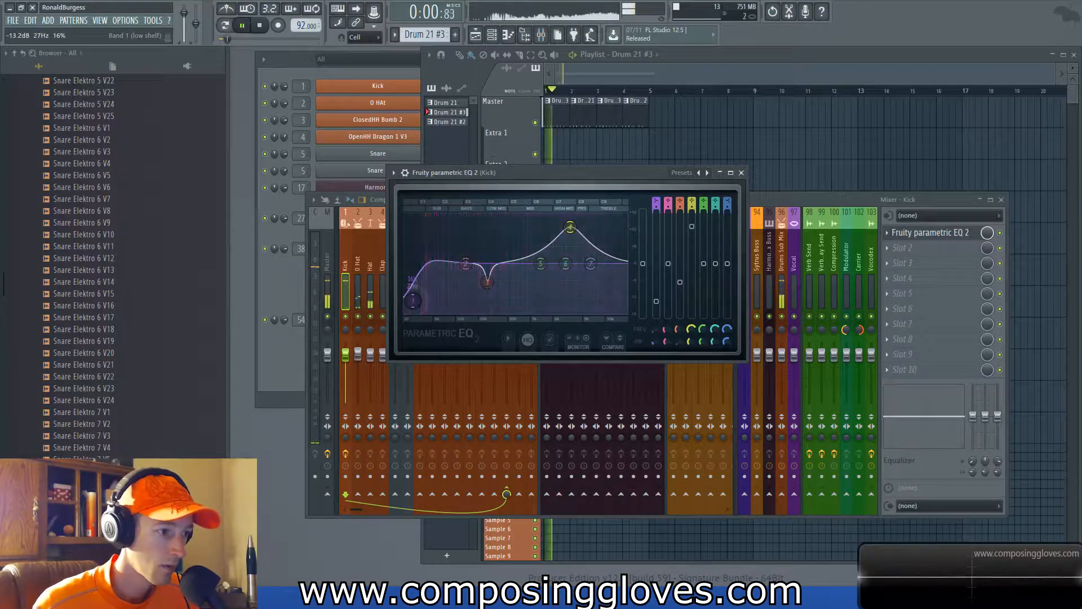
Step: Stop the song, close the Kick EQ and load Neutron into the second effect slot of the Kick mixer track
{"action": "key", "text": "space"}
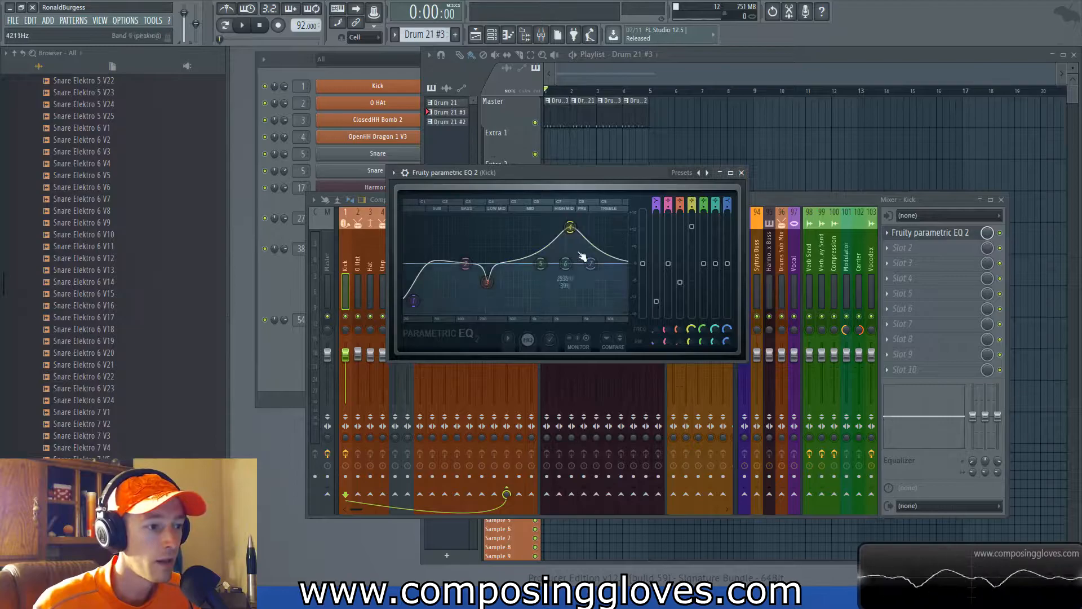
{"action": "left_click", "coordinate": [742, 173]}
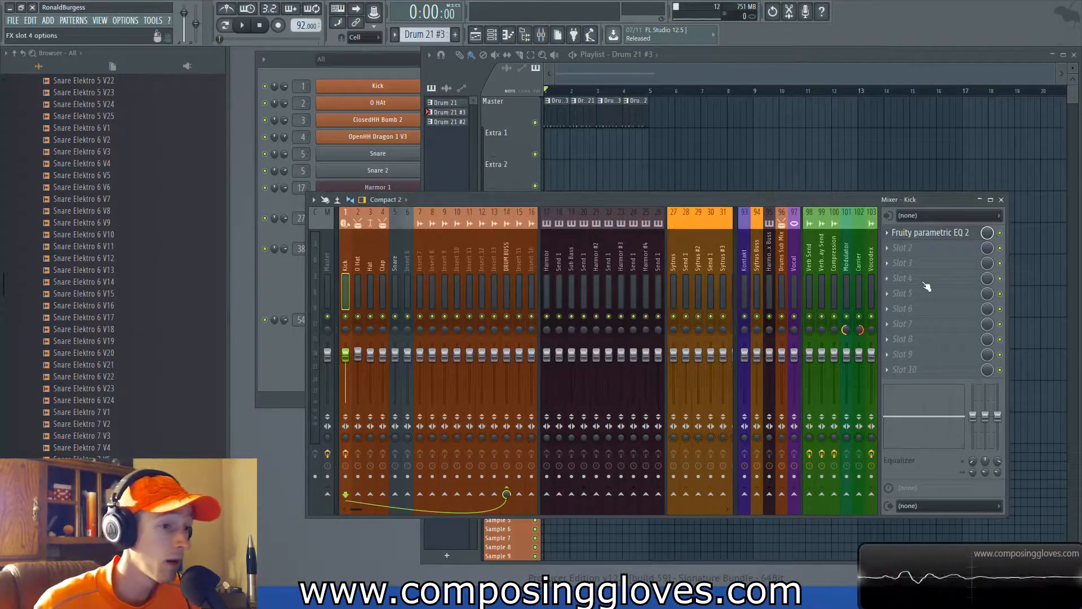
{"action": "left_click", "coordinate": [932, 249]}
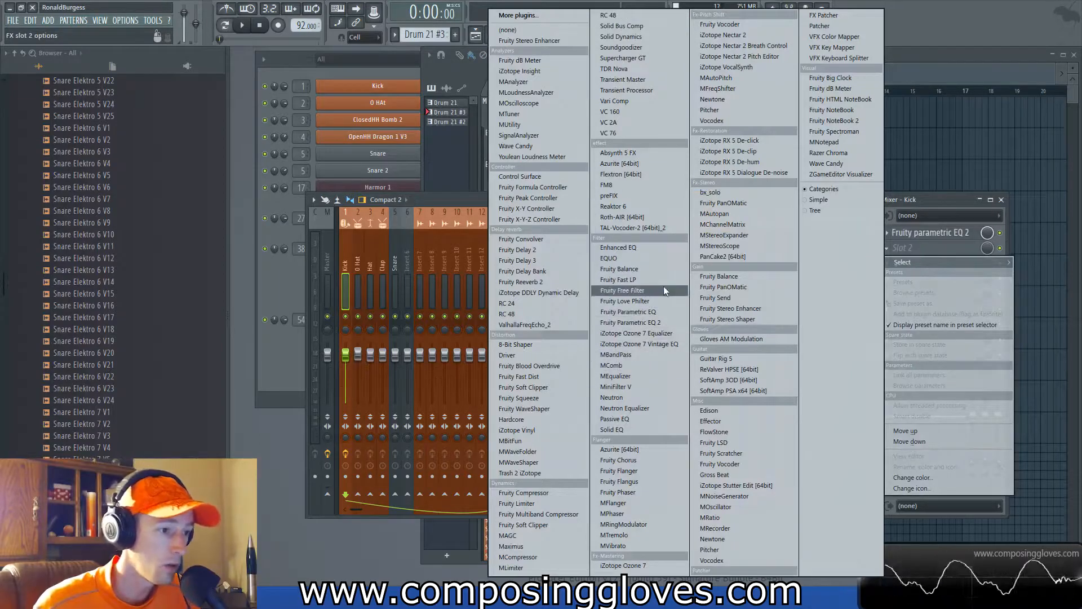
{"action": "left_click", "coordinate": [646, 396]}
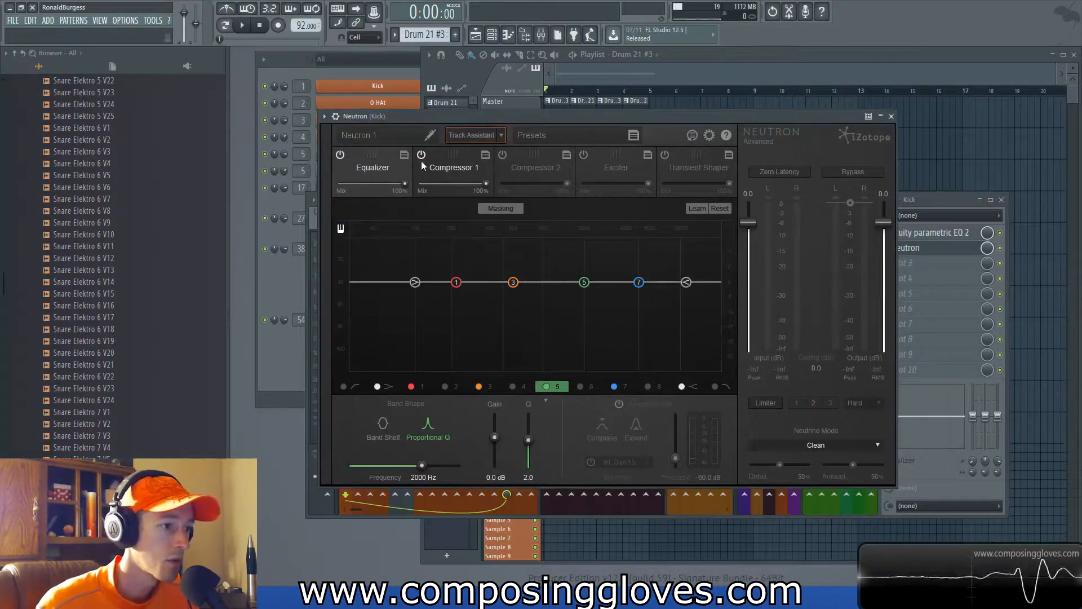
Step: Leave only Neutron's Transient Shaper active on the Kick and set its band 1 sustain to -1.9 dB during playback
{"action": "left_click", "coordinate": [339, 154]}
{"action": "left_click", "coordinate": [665, 154]}
{"action": "left_click", "coordinate": [699, 164]}
{"action": "key", "text": "space"}
{"action": "mouse_move", "coordinate": [448, 417]}
{"action": "left_mouse_down"}
{"action": "mouse_move", "coordinate": [451, 432]}
{"action": "mouse_move", "coordinate": [453, 421]}
{"action": "left_mouse_up"}
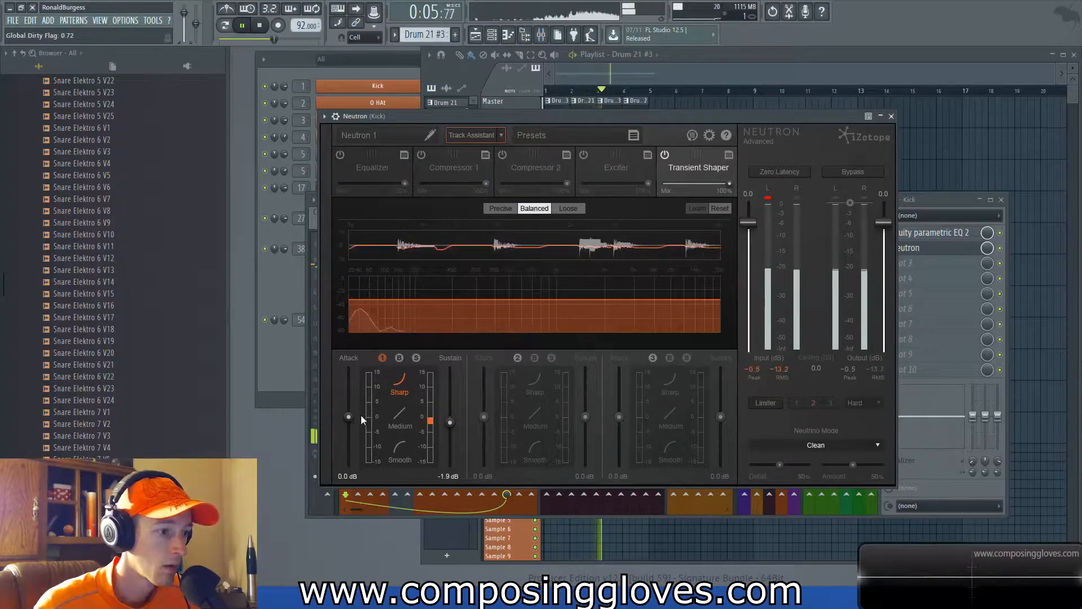
{"action": "key", "text": "space"}
Step: Compare the Kick with Neutron bypassed and enabled while playing the song, then close Neutron
{"action": "left_click_drag", "start_coordinate": [686, 116], "coordinate": [636, 117]}
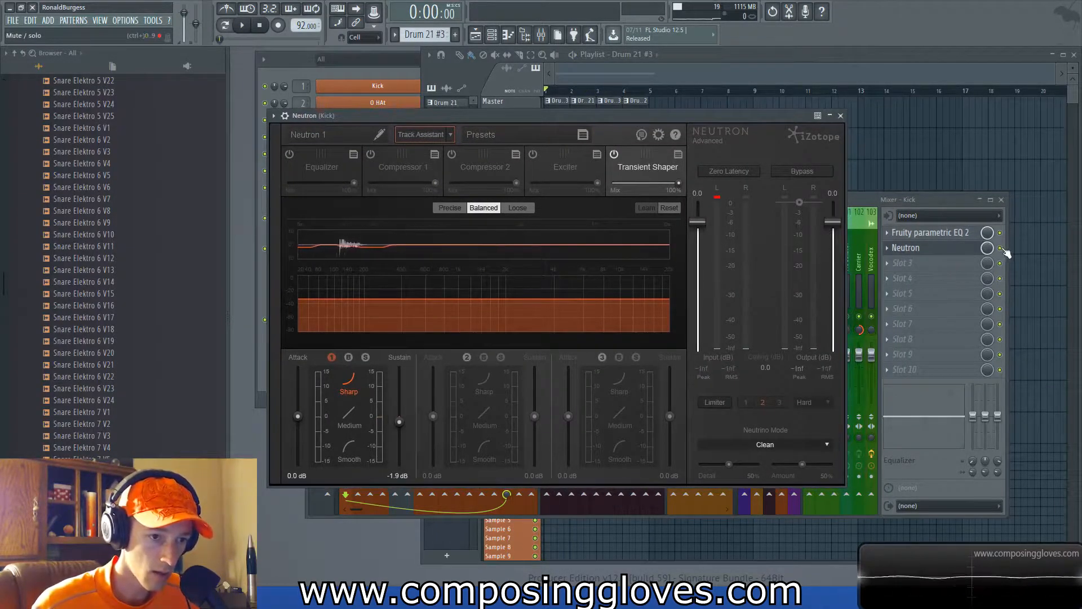
{"action": "left_click", "coordinate": [1006, 253]}
{"action": "key", "text": "space"}
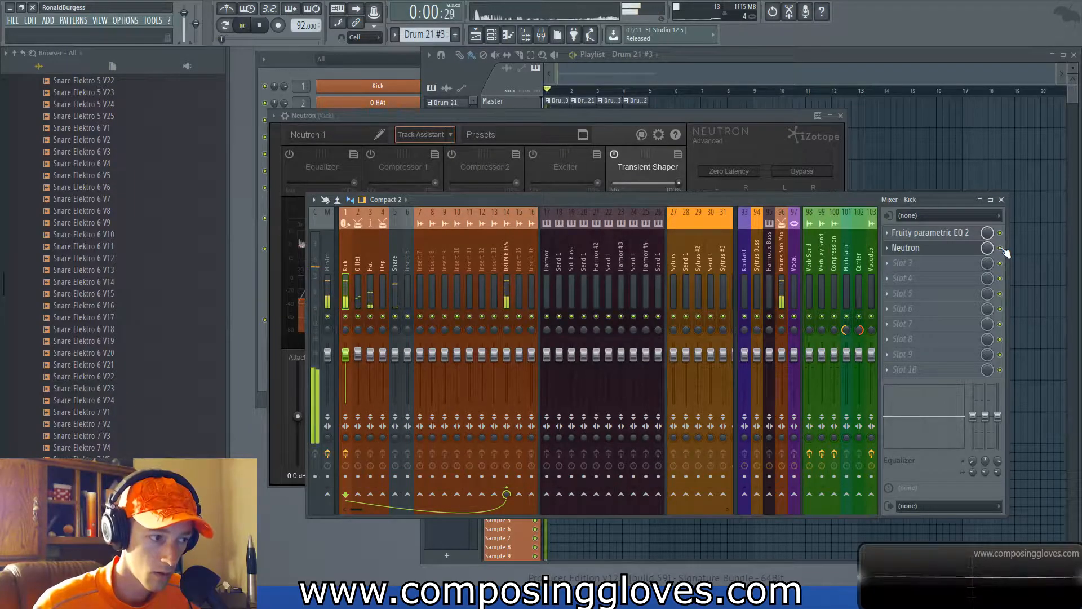
{"action": "key", "text": "space"}
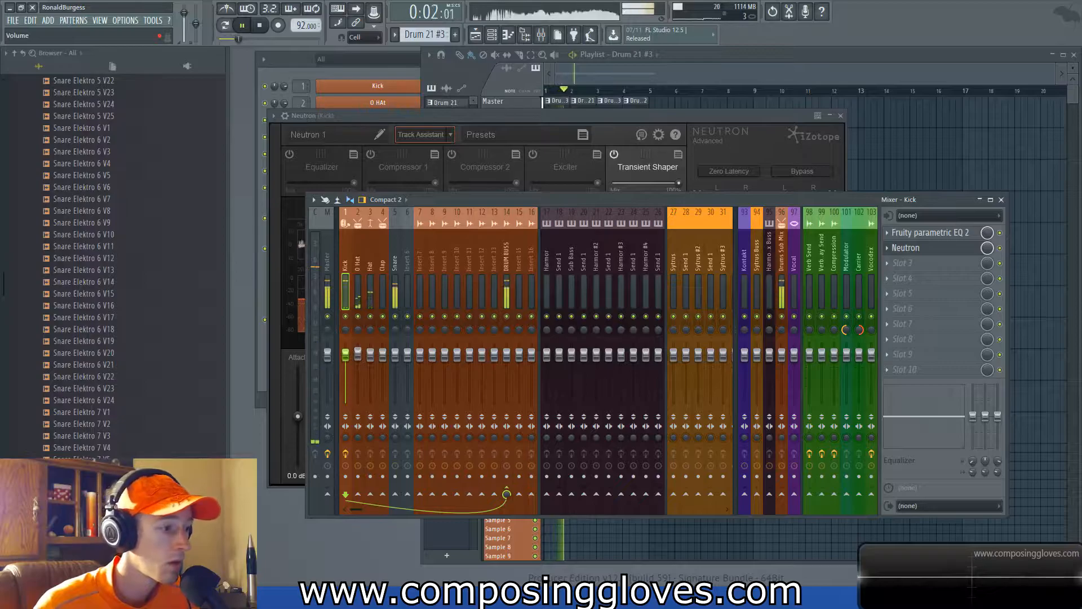
{"action": "left_click", "coordinate": [705, 121]}
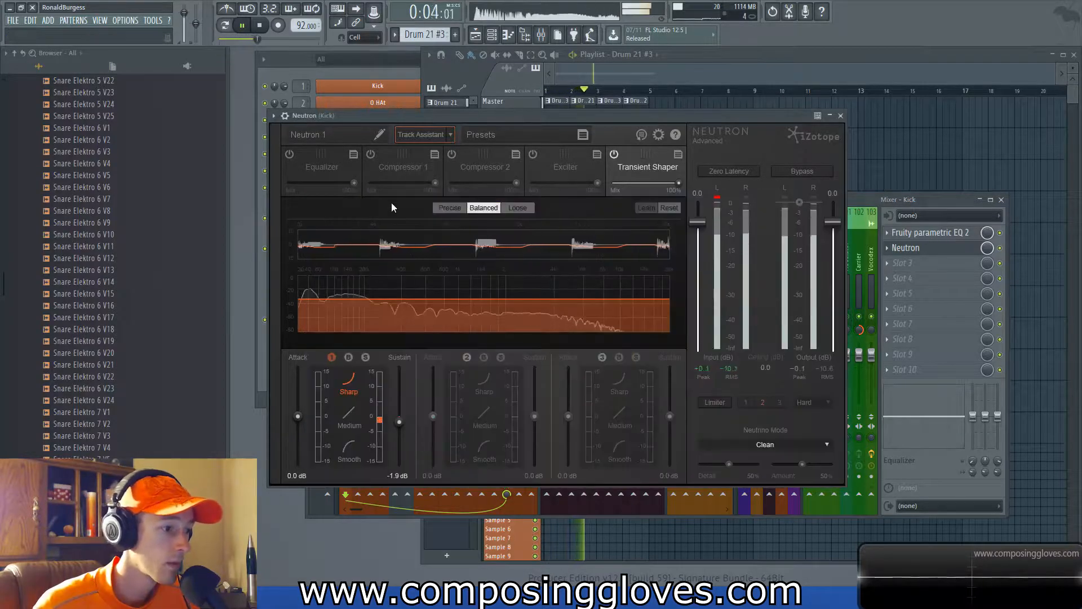
{"action": "key", "text": "space"}
{"action": "left_click", "coordinate": [841, 116]}
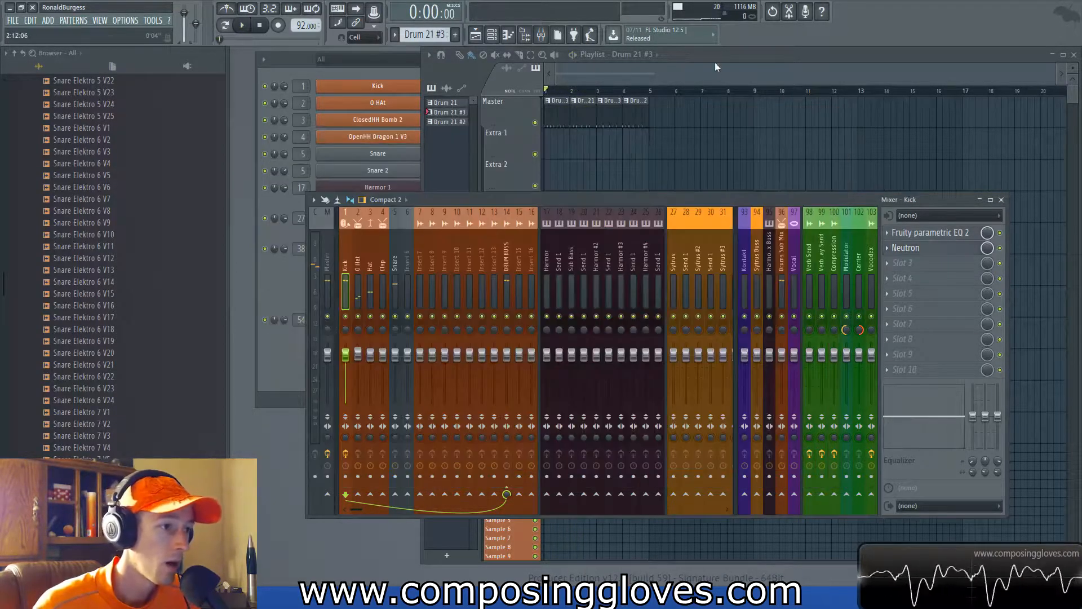
Step: Review the Kick notes of Drum 21 #3 and raise the last two kick velocities in Drum 21, the final one to about 85%
{"action": "double_click", "coordinate": [555, 104]}
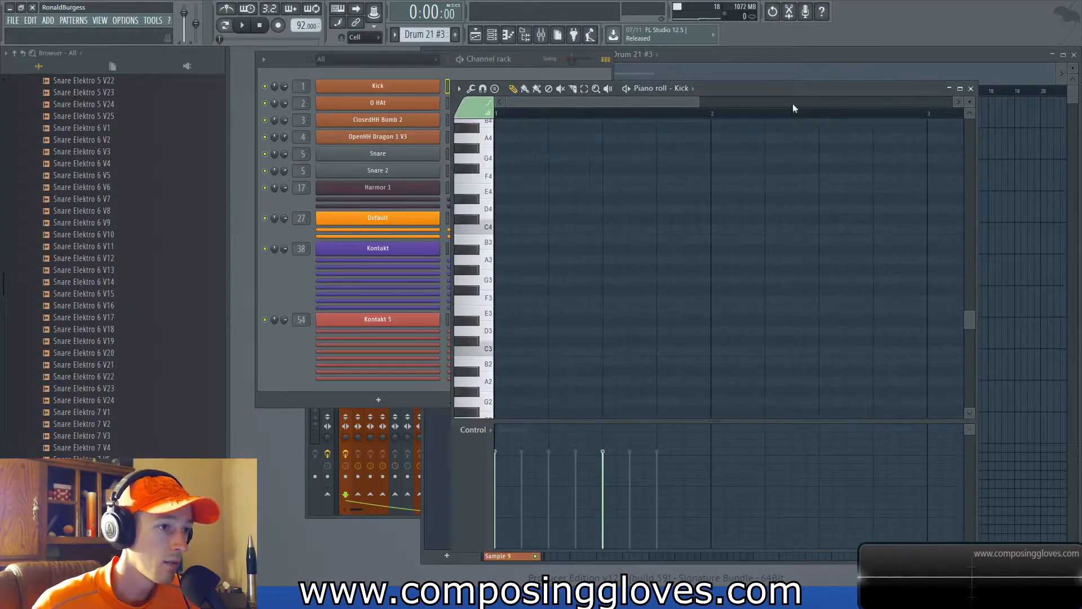
{"action": "left_click", "coordinate": [973, 90]}
{"action": "left_click", "coordinate": [715, 76]}
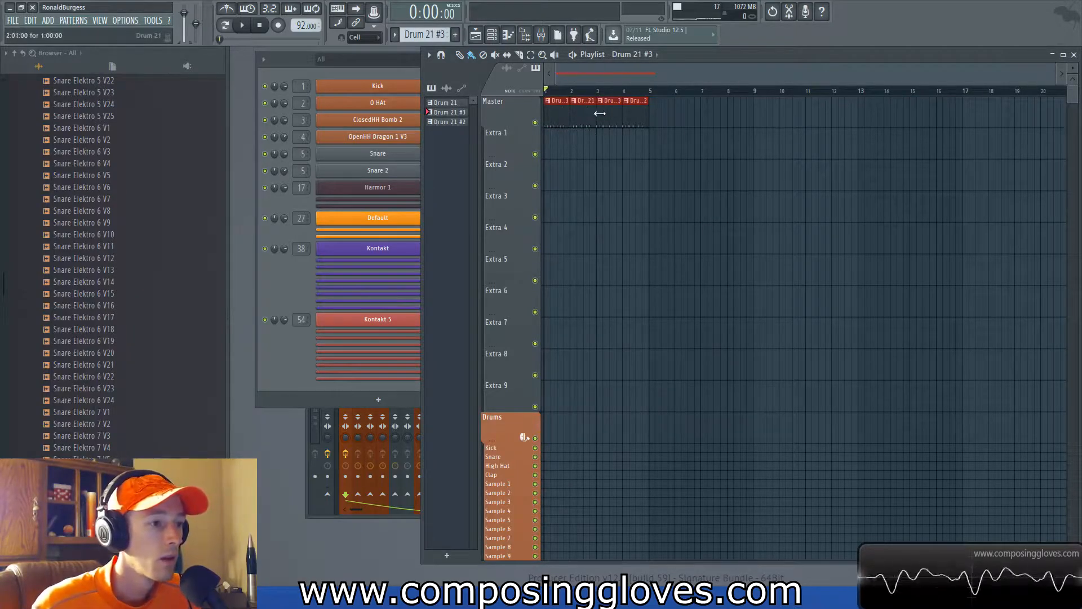
{"action": "double_click", "coordinate": [581, 111]}
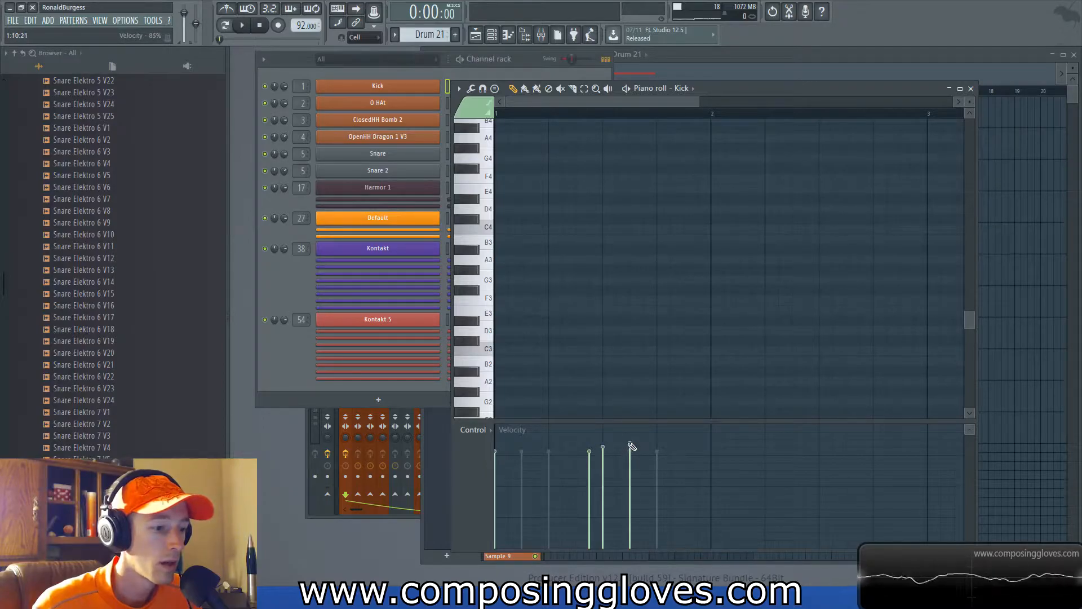
{"action": "left_click", "coordinate": [971, 89]}
{"action": "key", "text": "space"}
{"action": "left_click", "coordinate": [666, 81]}
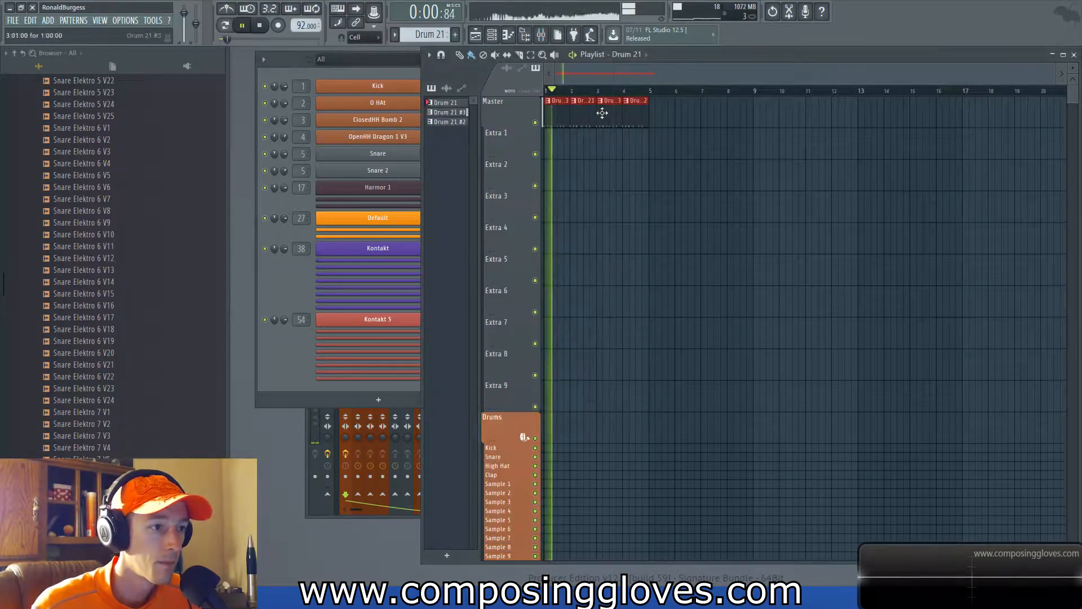
Step: Recheck Drum 21's kick velocities during playback and raise the last kick note in Drum 21 #2 to about 84%
{"action": "double_click", "coordinate": [586, 117]}
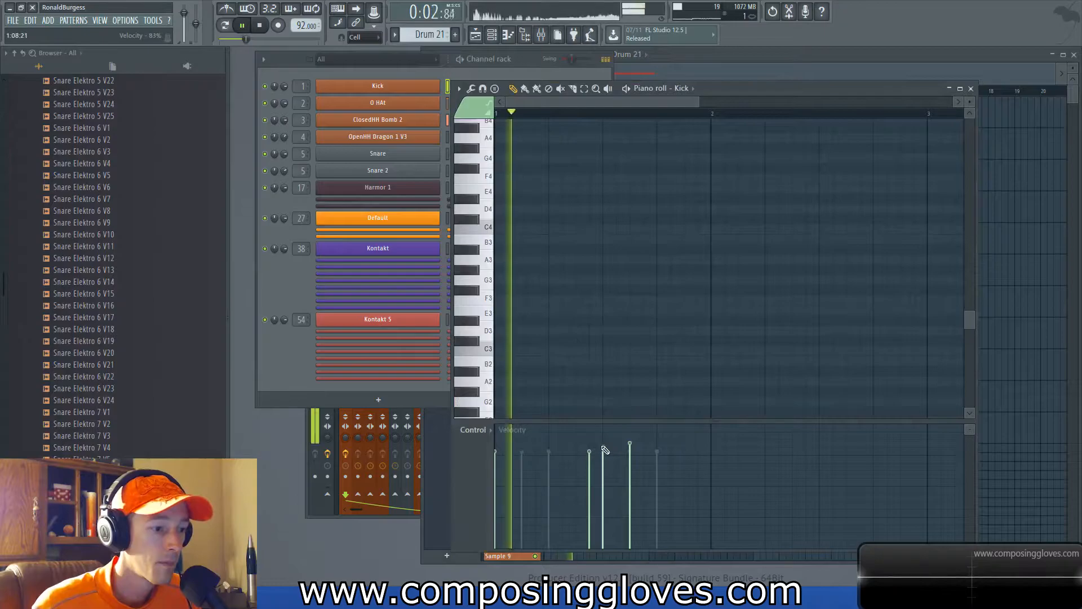
{"action": "left_click", "coordinate": [681, 65]}
{"action": "double_click", "coordinate": [631, 116]}
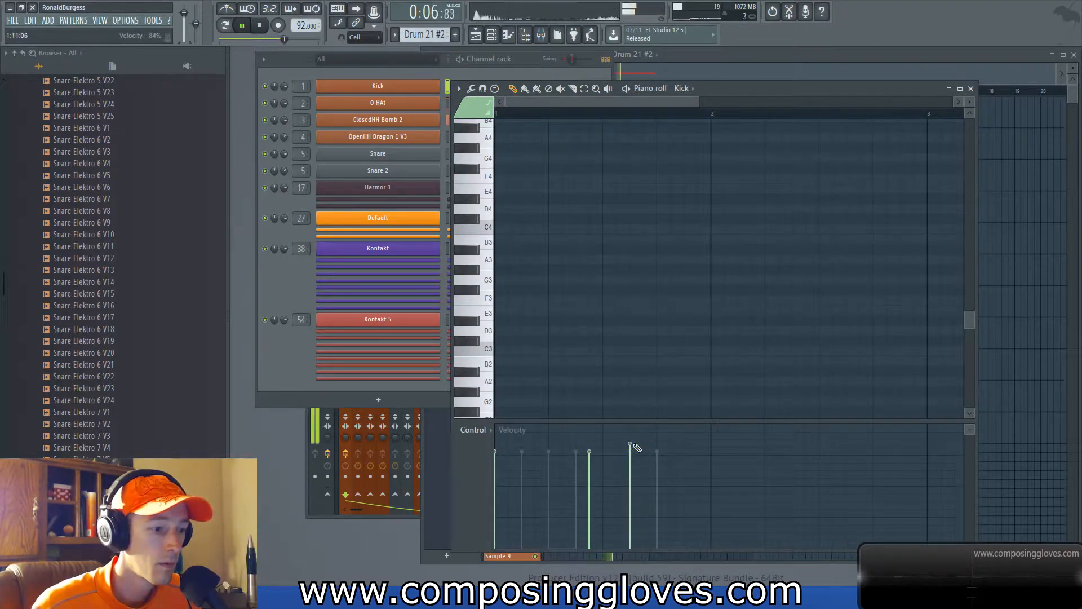
{"action": "left_click", "coordinate": [650, 74]}
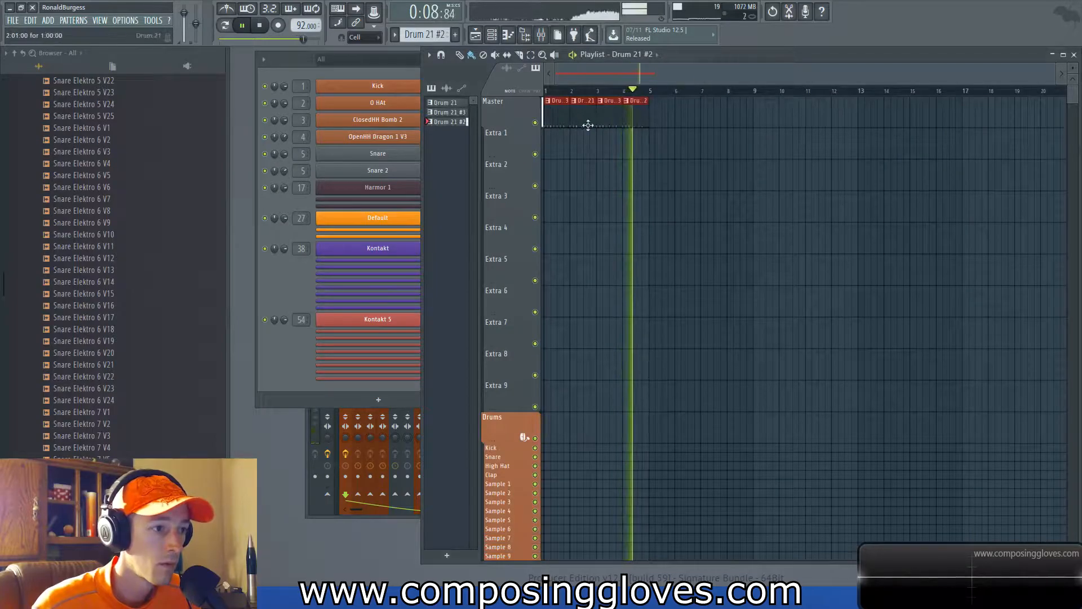
Step: Add a C5 note on the third step of the O Hat in the Drum 21 pattern and play it back
{"action": "double_click", "coordinate": [582, 126]}
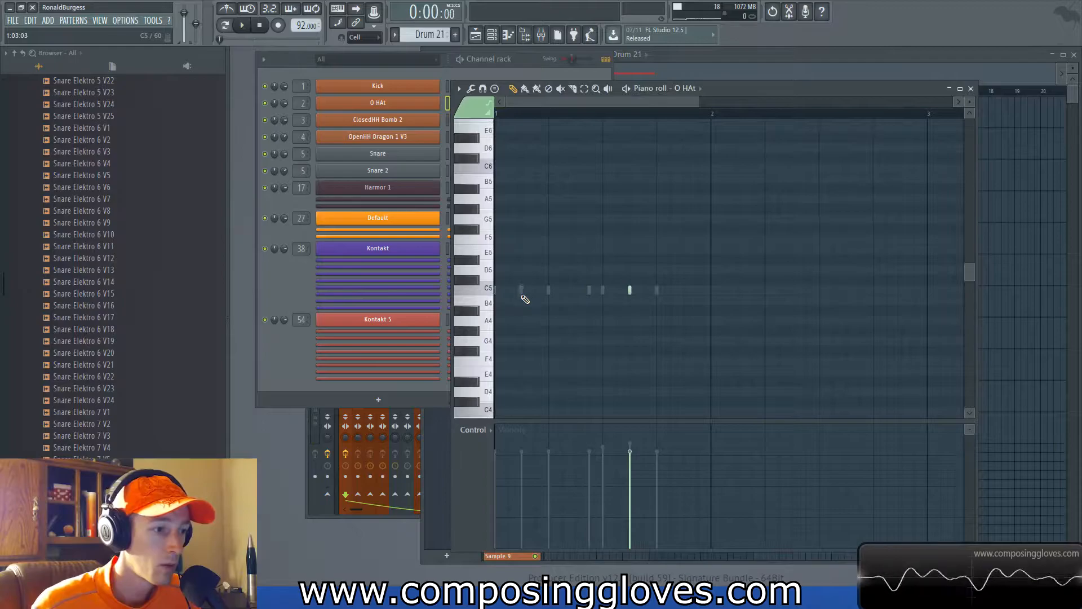
{"action": "key", "text": "ctrl+z"}
{"action": "key", "text": "space"}
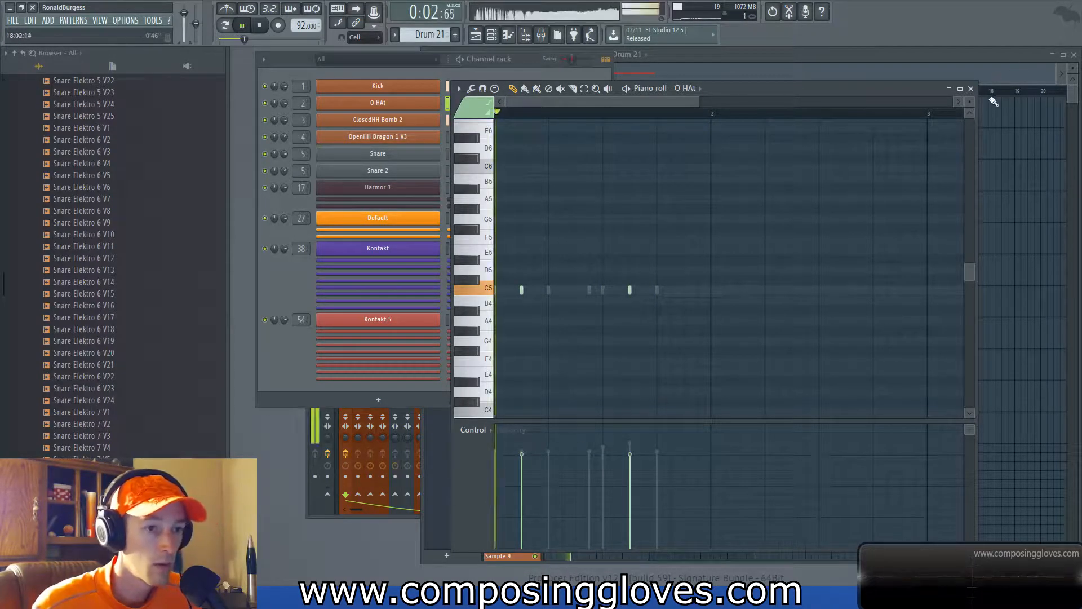
{"action": "left_click", "coordinate": [971, 89]}
{"action": "key", "text": "space"}
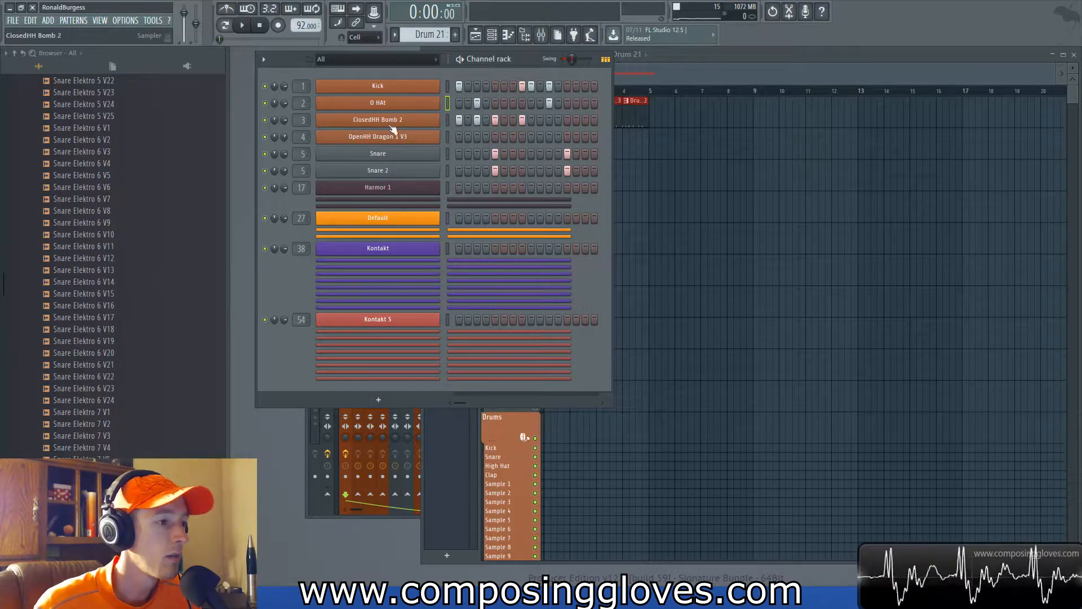
Step: Set the O Hat channel's cut group to 2 and its cut-by group to 3
{"action": "left_click", "coordinate": [401, 105]}
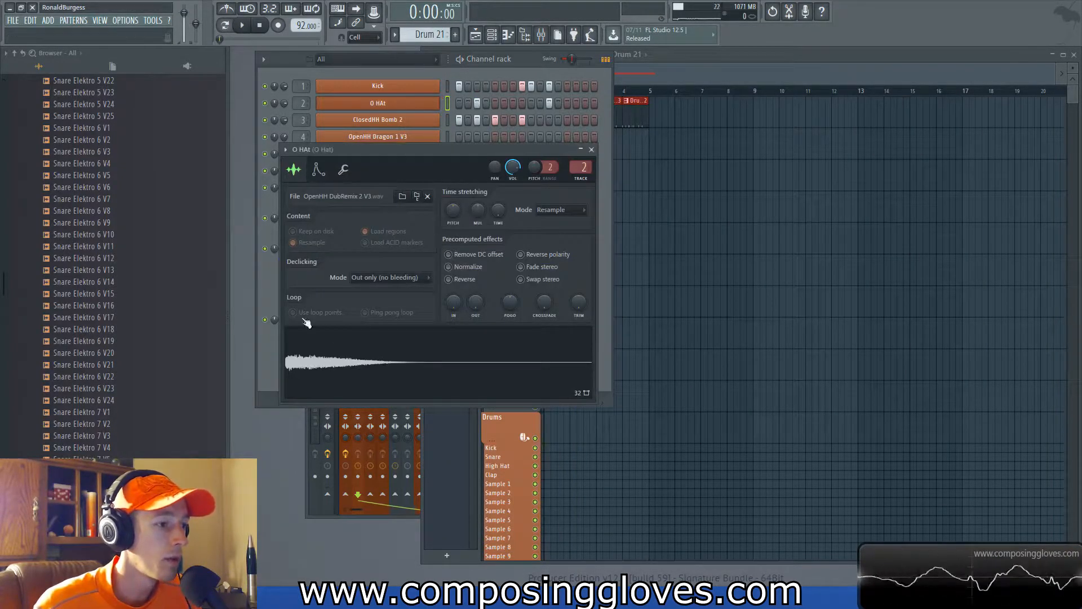
{"action": "left_click", "coordinate": [339, 171]}
{"action": "left_click", "coordinate": [318, 171]}
{"action": "left_click", "coordinate": [343, 170]}
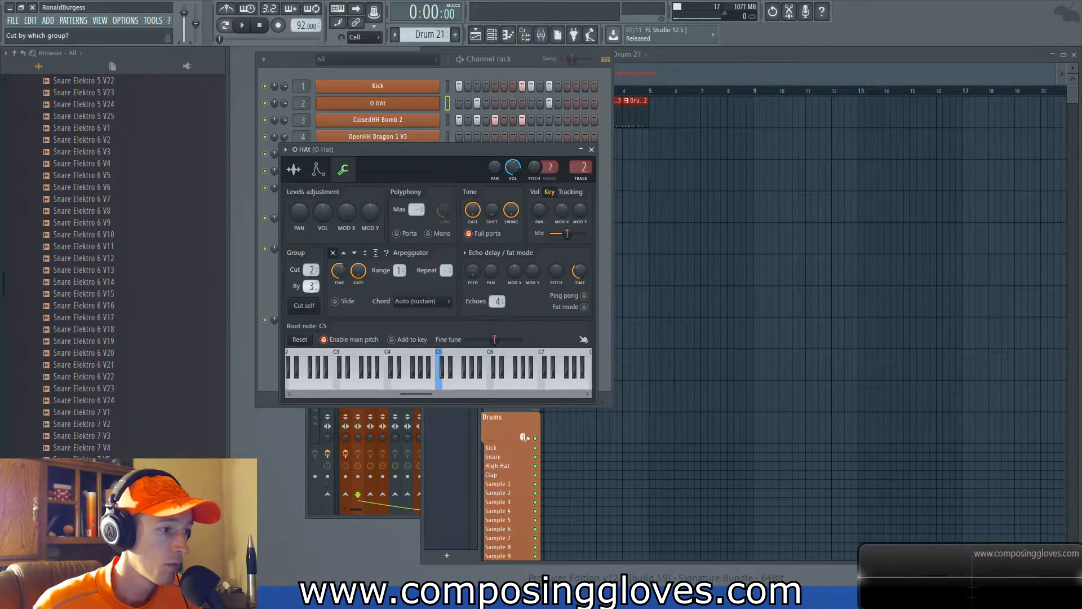
{"action": "left_click", "coordinate": [591, 151]}
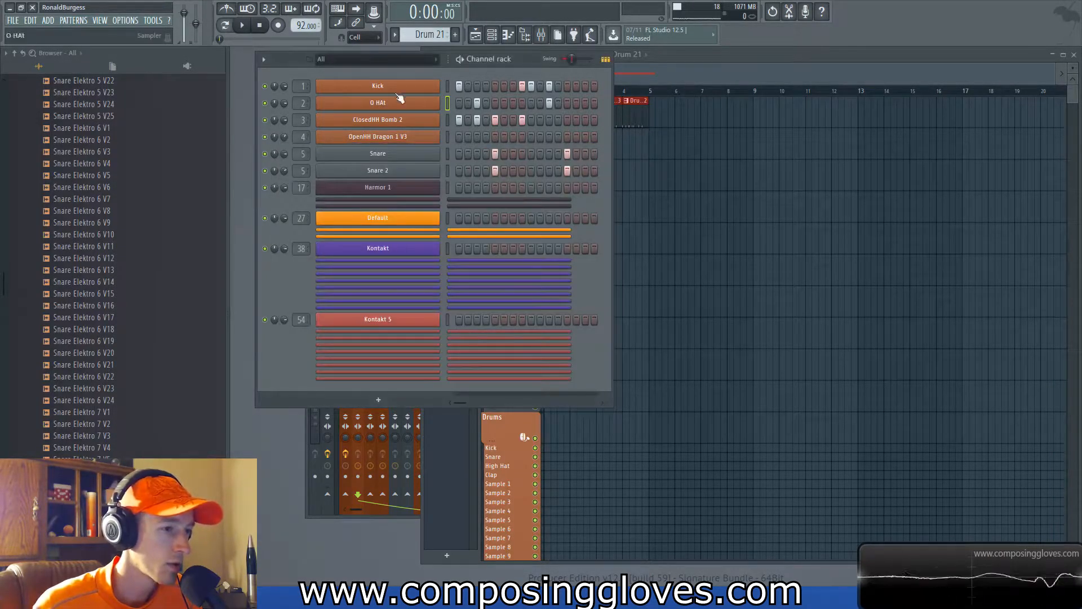
Step: Assign a cut group to the Snare channel and replay the song to hear its effect on the open hat
{"action": "left_click", "coordinate": [394, 158]}
{"action": "left_click", "coordinate": [363, 215]}
{"action": "left_click", "coordinate": [388, 215]}
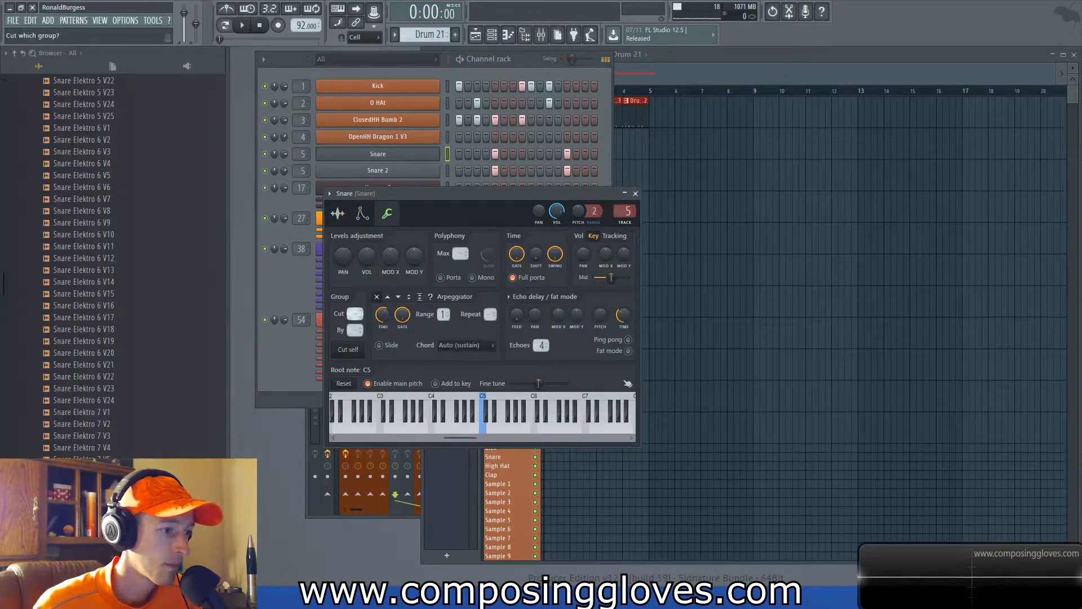
{"action": "key", "text": "space"}
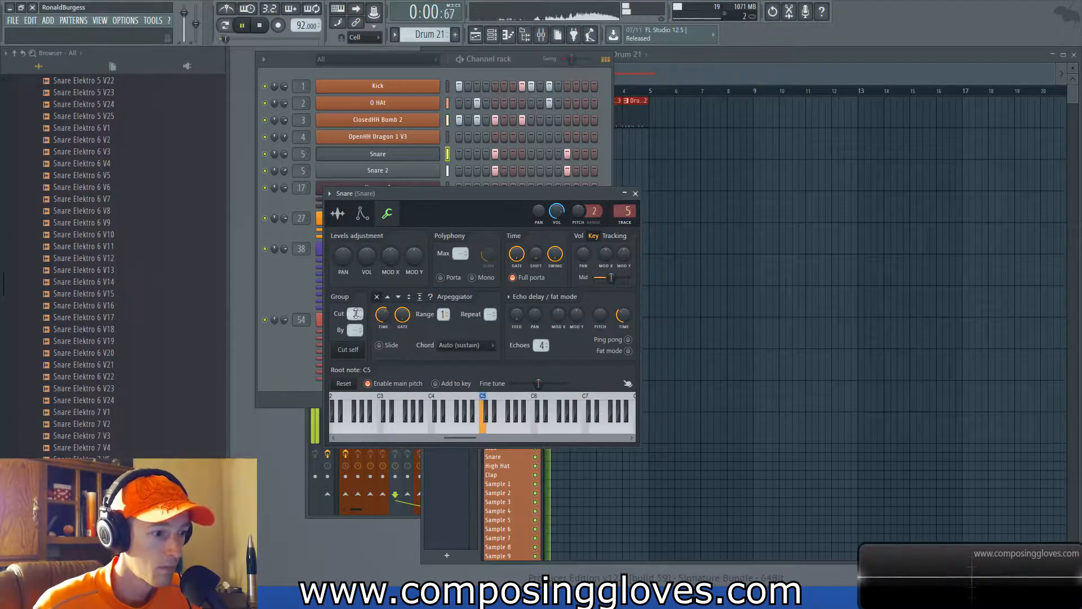
{"action": "key", "text": "space"}
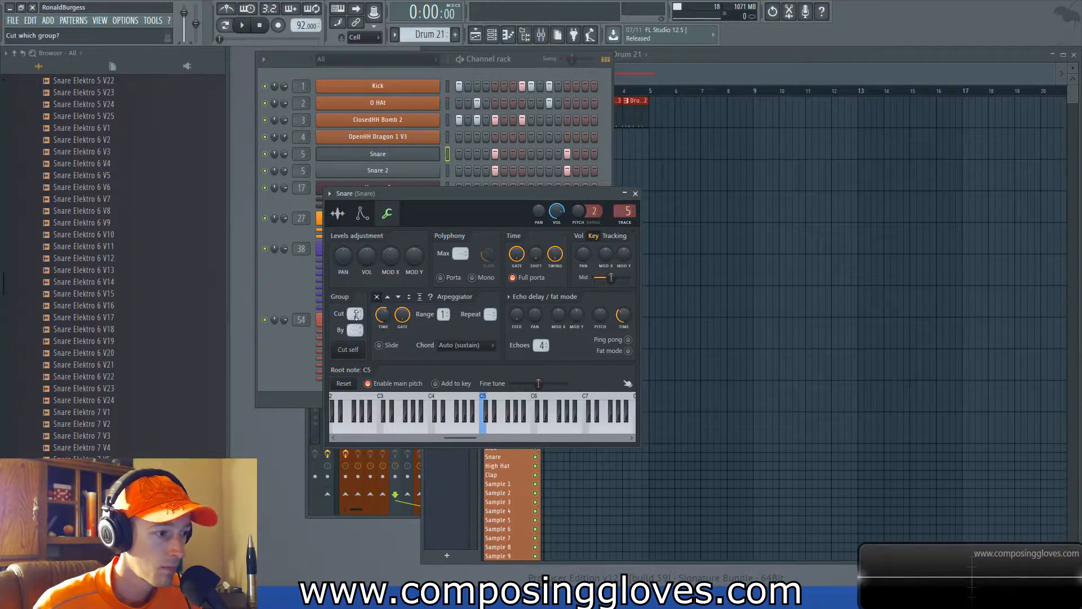
{"action": "key", "text": "space"}
{"action": "key", "text": "space"}
Step: Place the O Hat settings beside the Snare's, set the Snare's cut group to 3, replay the song and close both windows
{"action": "left_click", "coordinate": [403, 107]}
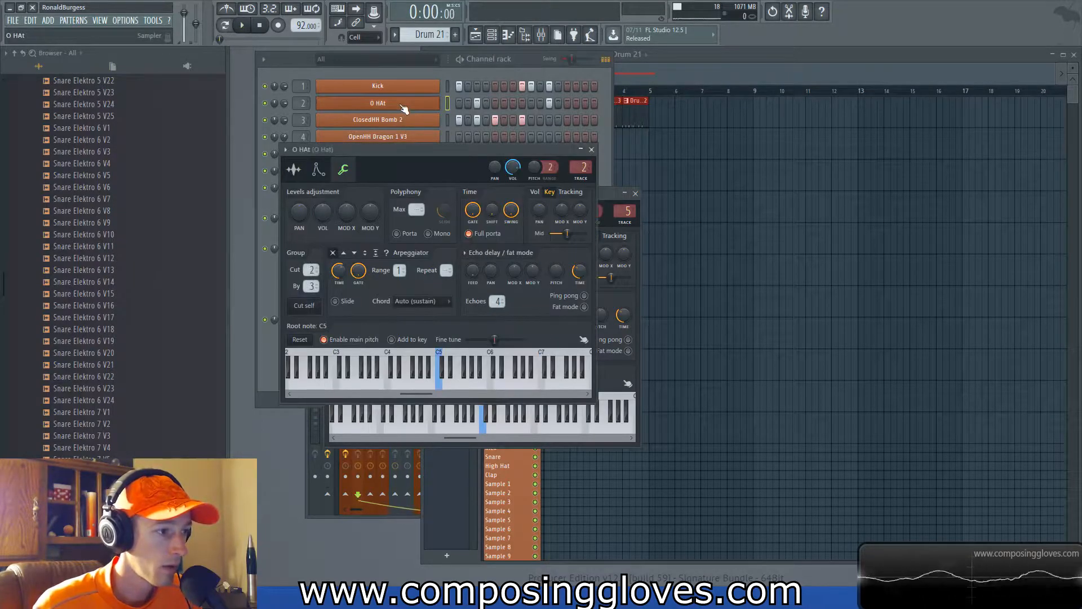
{"action": "left_click_drag", "start_coordinate": [440, 165], "coordinate": [843, 179]}
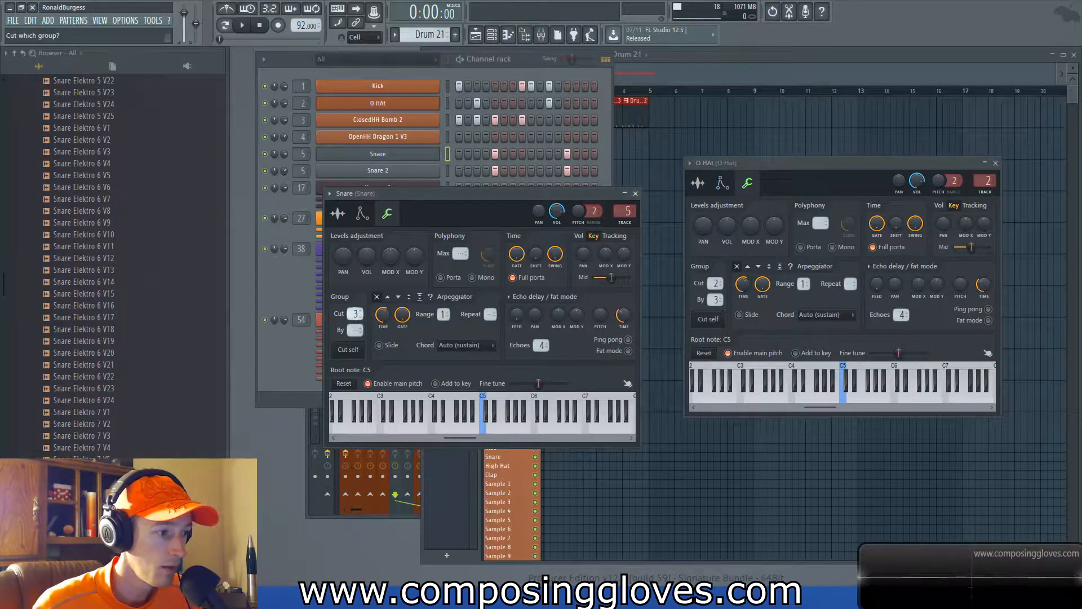
{"action": "key", "text": "space"}
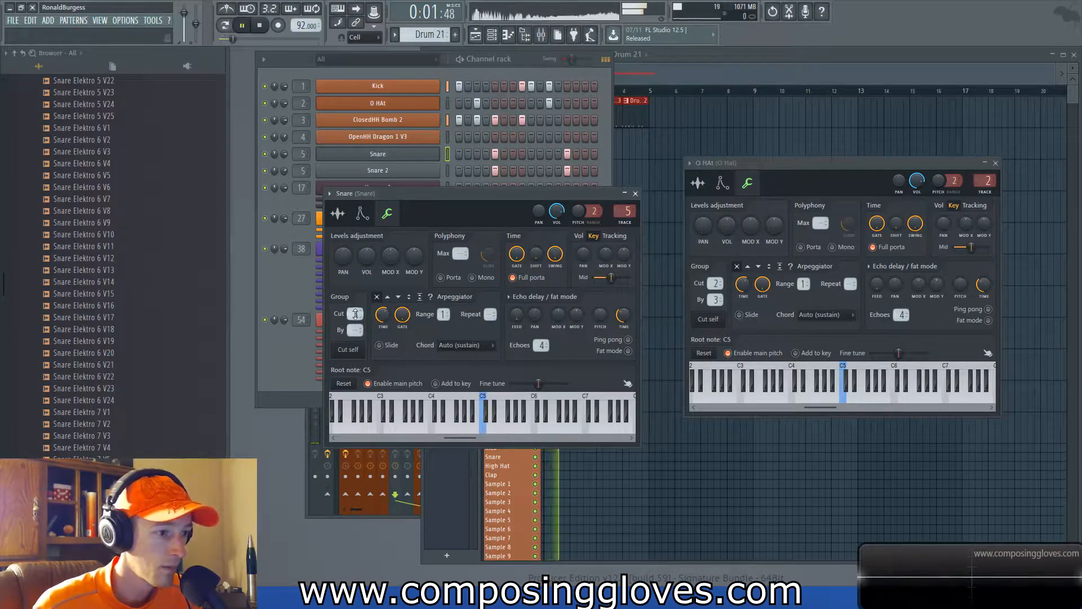
{"action": "key", "text": "space"}
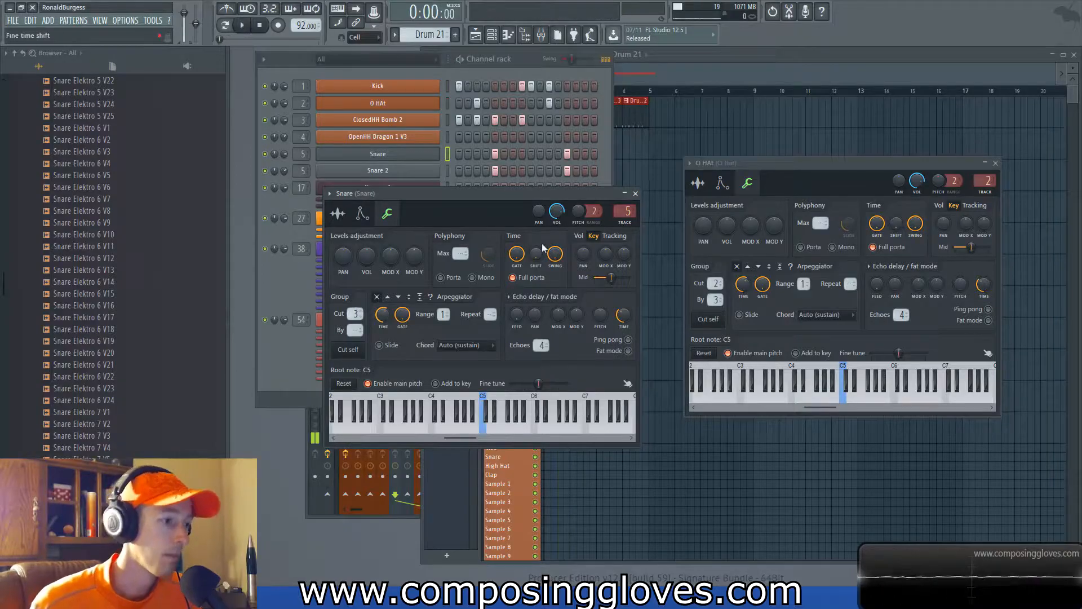
{"action": "left_click", "coordinate": [635, 194]}
{"action": "key", "text": "space"}
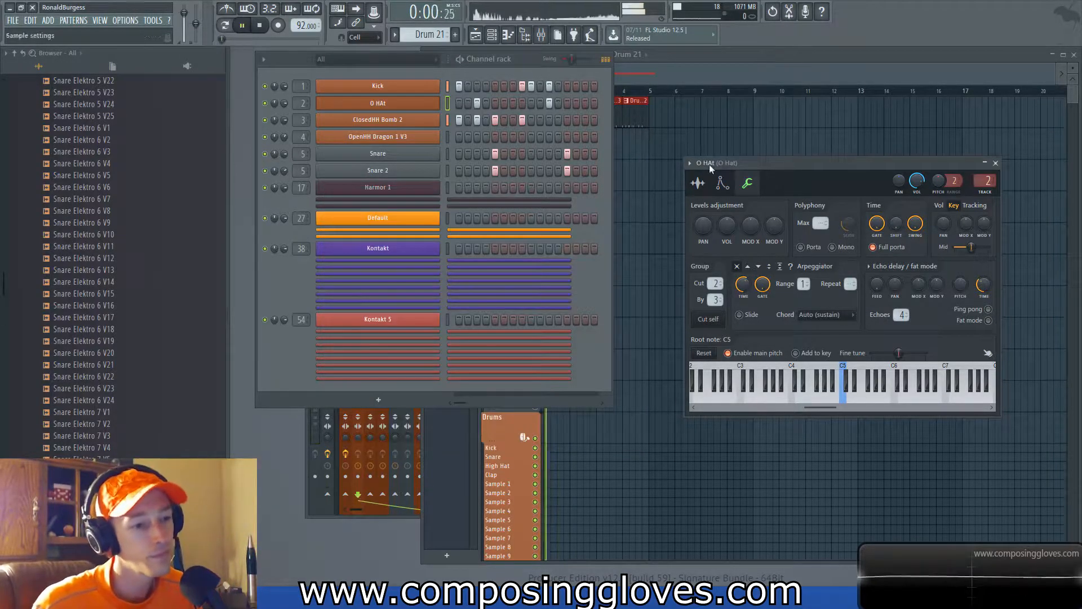
{"action": "left_click", "coordinate": [995, 163]}
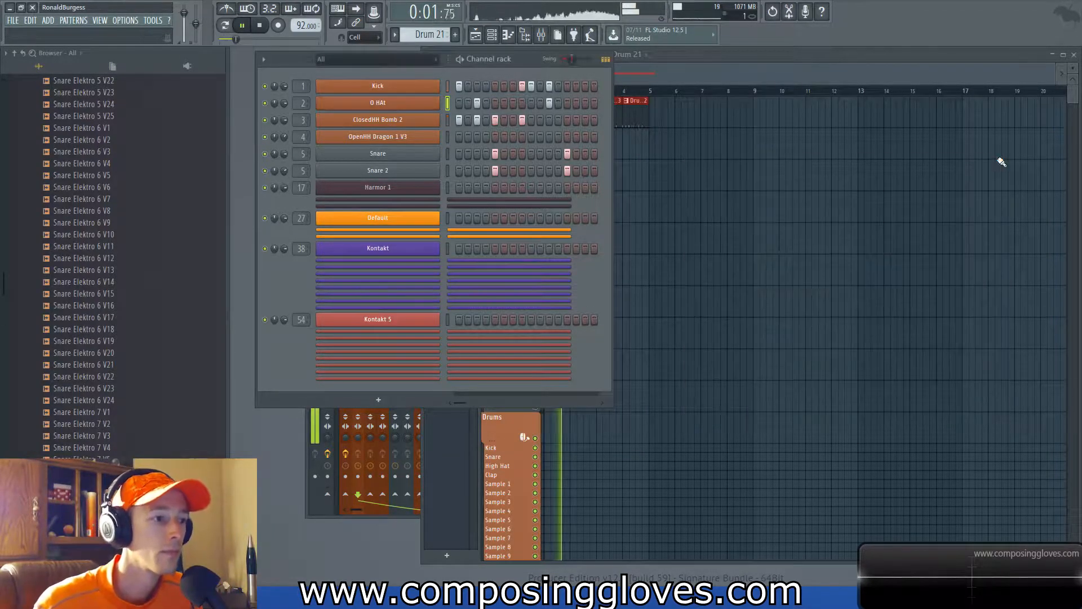
Step: Open the mixer and adjust the Hat track's volume against the O Hat while the song plays
{"action": "left_click", "coordinate": [541, 34]}
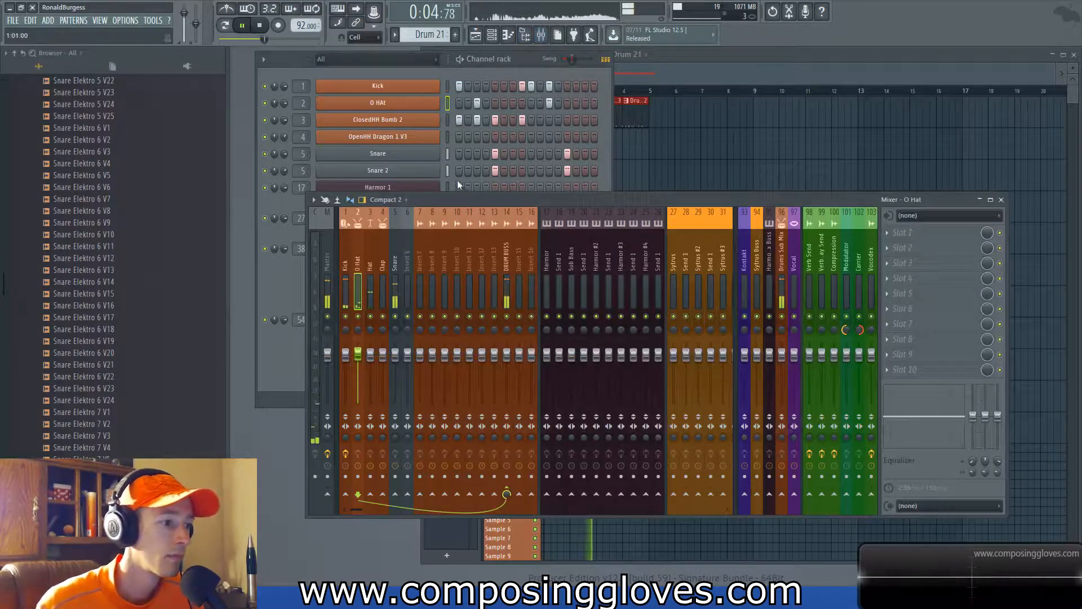
{"action": "key", "text": "space"}
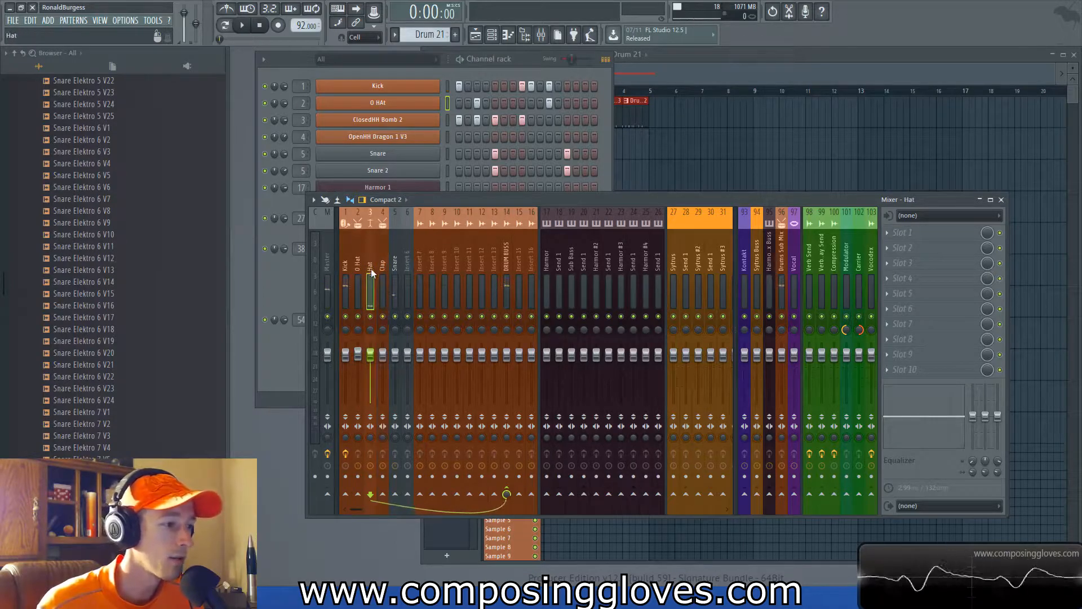
{"action": "left_click", "coordinate": [354, 282]}
{"action": "key", "text": "space"}
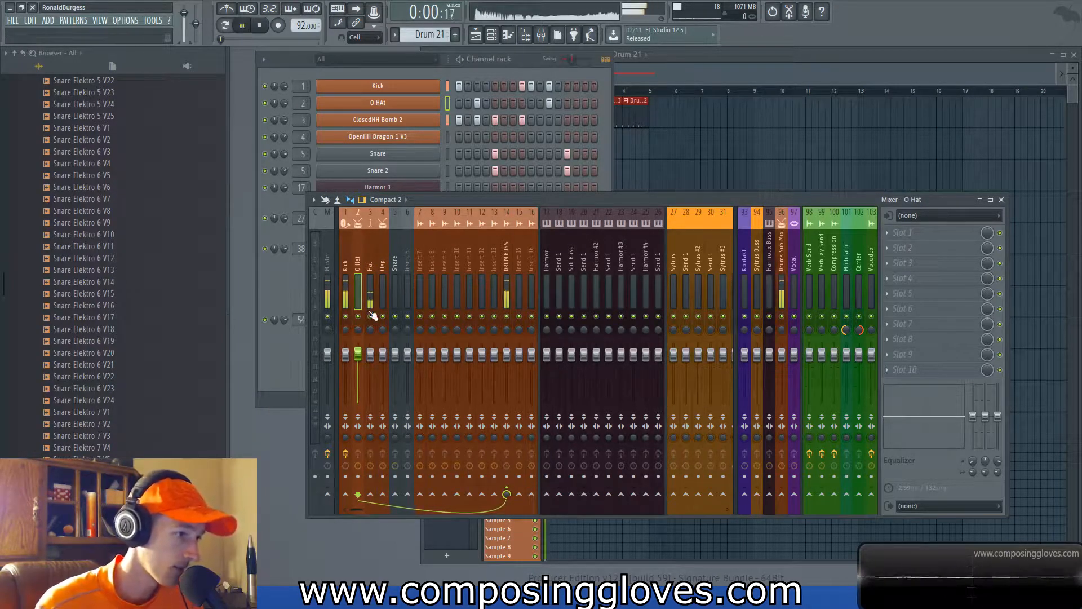
{"action": "left_click", "coordinate": [370, 354]}
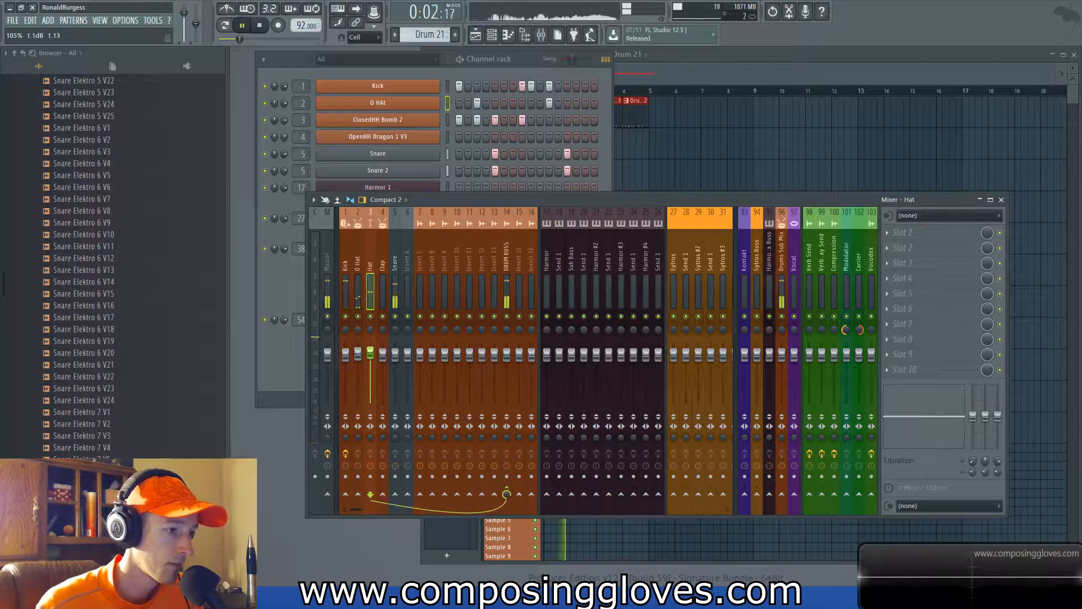
{"action": "left_click_drag", "start_coordinate": [371, 355], "coordinate": [370, 327]}
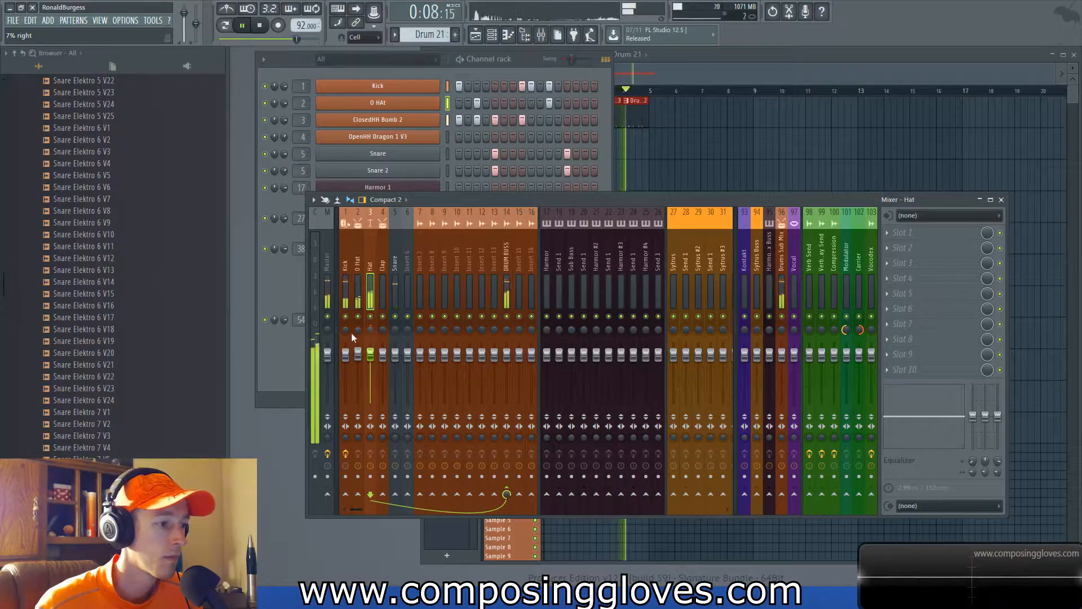
Step: Stop playback, load Neutron in the Snare track's first effect slot, move its window aside and replay the song
{"action": "left_click", "coordinate": [344, 265]}
{"action": "key", "text": "space"}
{"action": "left_click", "coordinate": [398, 259]}
{"action": "left_click", "coordinate": [916, 235]}
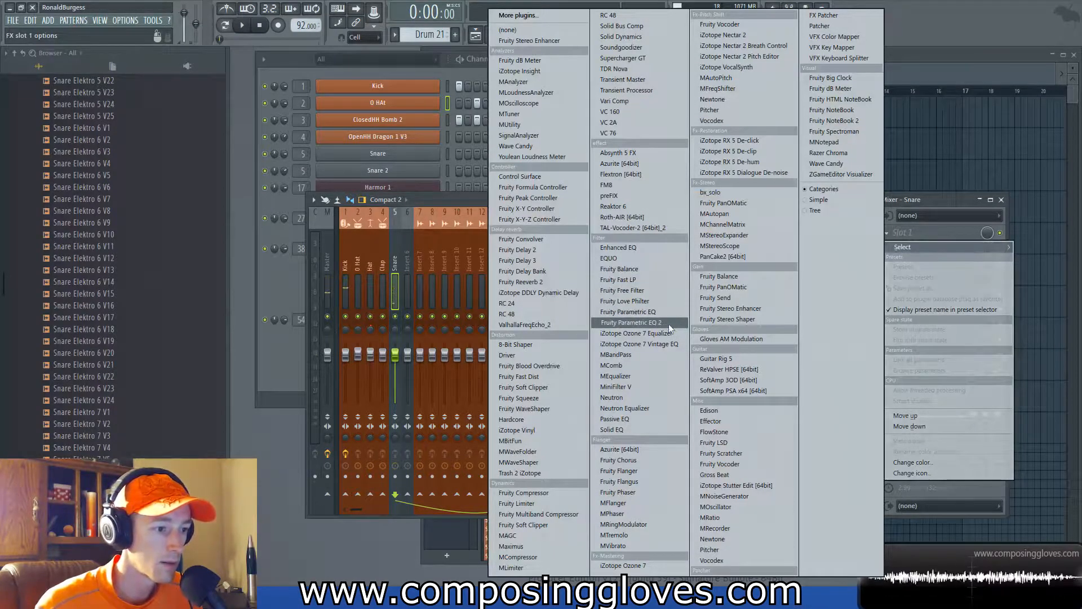
{"action": "left_click", "coordinate": [665, 397]}
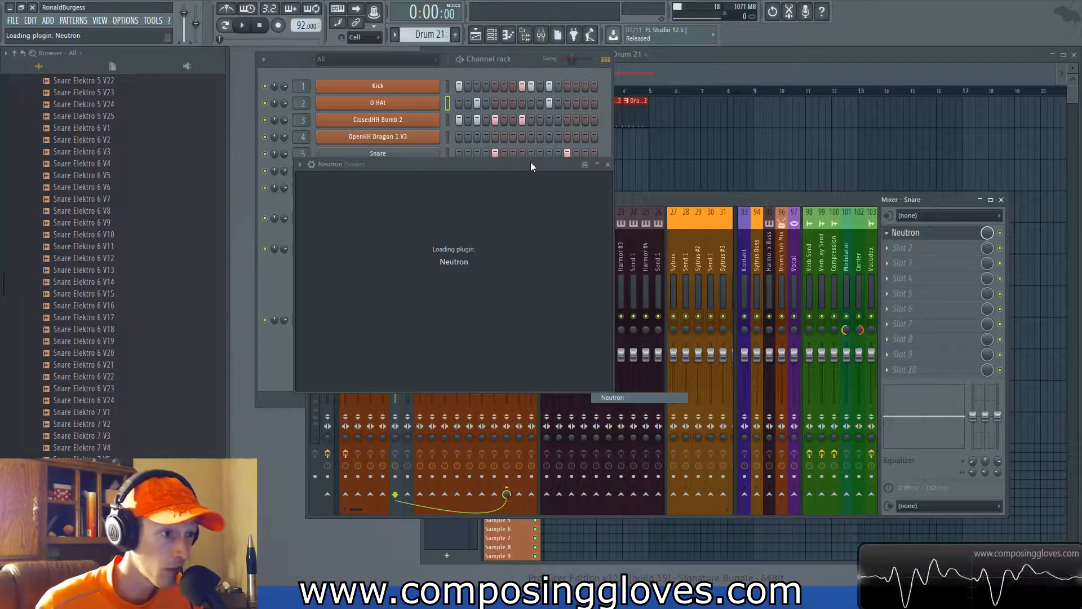
{"action": "left_click_drag", "start_coordinate": [529, 163], "coordinate": [630, 112]}
{"action": "key", "text": "space"}
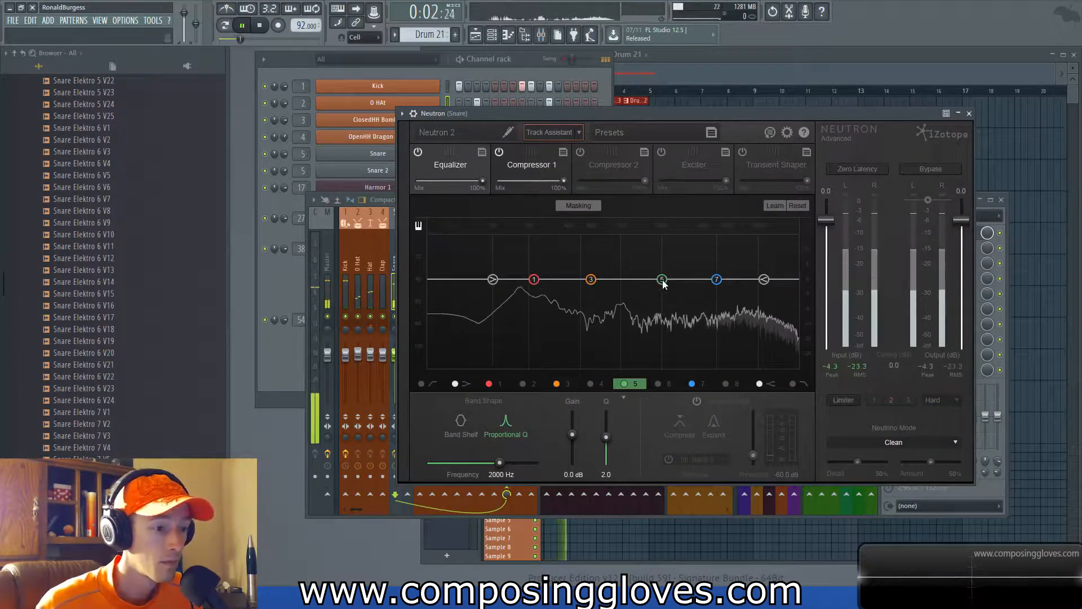
Step: In Neutron's equalizer, roll off the snare's low end and boost band 5 by about 2.8 dB at 425 Hz
{"action": "left_click_drag", "start_coordinate": [658, 279], "coordinate": [582, 273]}
{"action": "scroll", "coordinate": [637, 252], "scroll_direction": "down", "scroll_amount": 3}
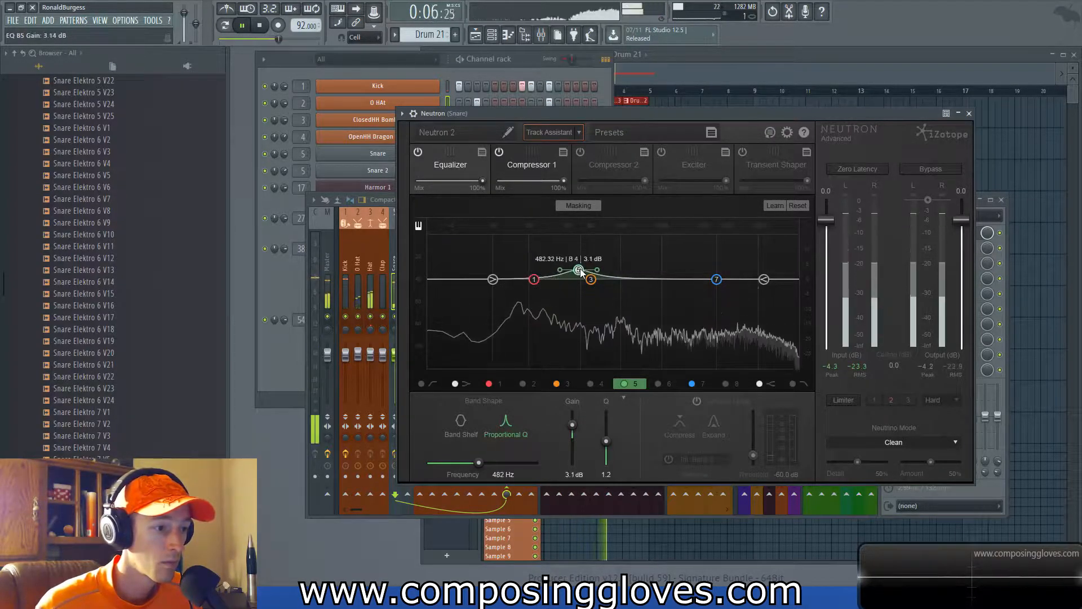
{"action": "left_click_drag", "start_coordinate": [492, 279], "coordinate": [443, 361]}
{"action": "double_click", "coordinate": [578, 272]}
{"action": "left_click_drag", "start_coordinate": [667, 285], "coordinate": [581, 275]}
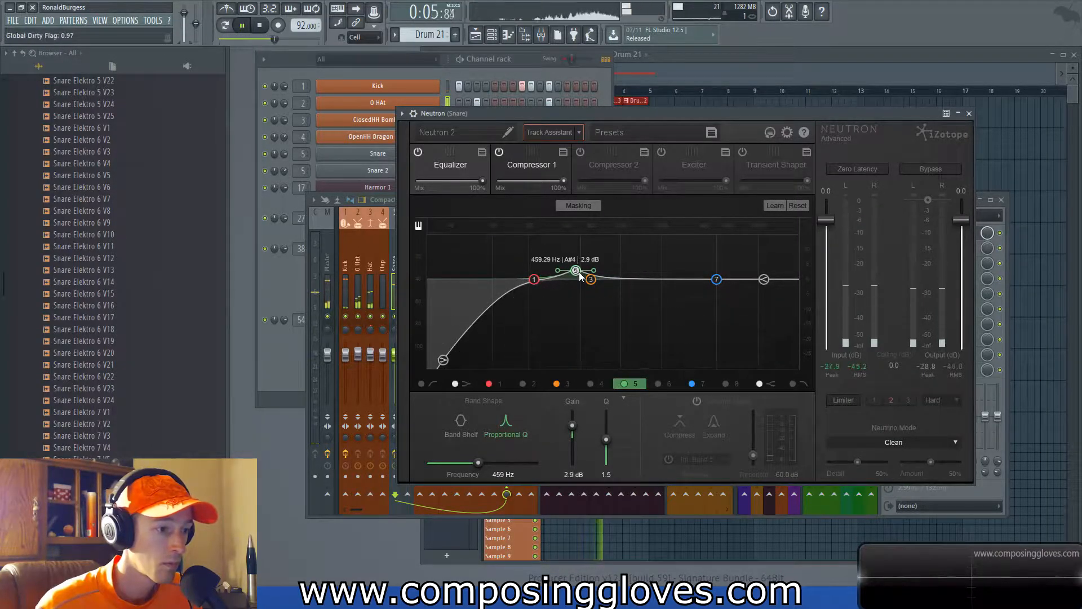
{"action": "left_click_drag", "start_coordinate": [581, 275], "coordinate": [574, 272]}
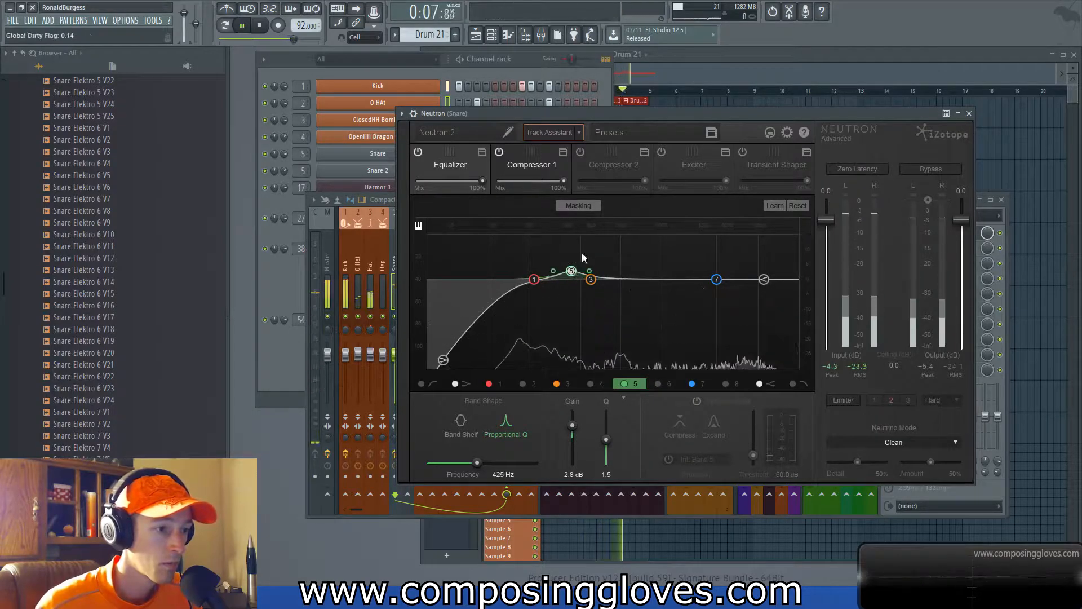
Step: Enable Neutron's Transient Shaper with attack at about 2.4 dB and sustain at about -2.3 dB, stop playback and close the plugin
{"action": "left_click", "coordinate": [620, 165]}
{"action": "left_click", "coordinate": [722, 165]}
{"action": "left_click", "coordinate": [742, 151]}
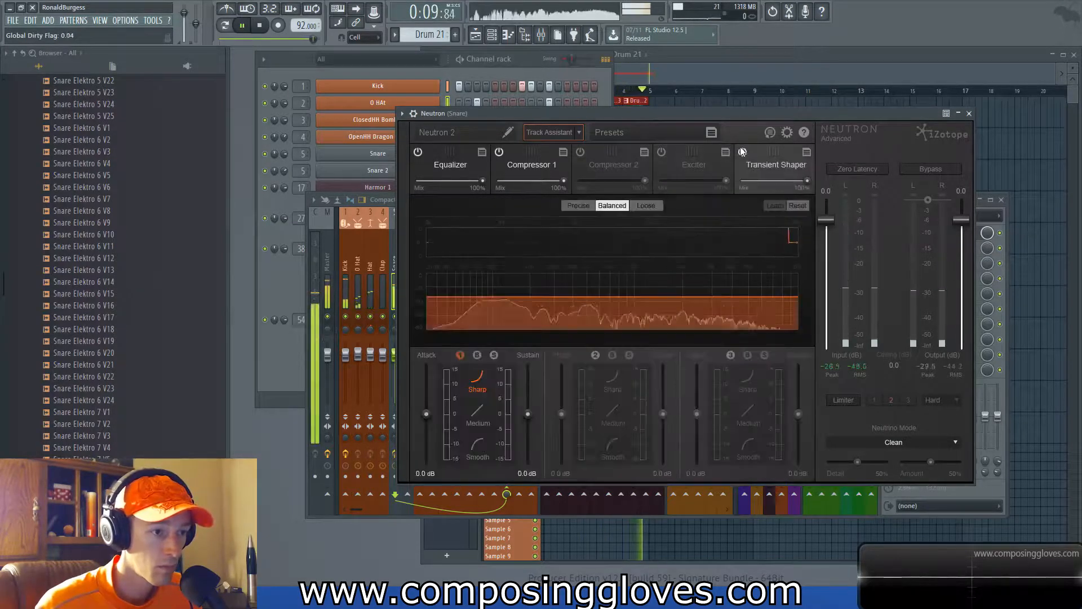
{"action": "left_click_drag", "start_coordinate": [426, 413], "coordinate": [428, 404]}
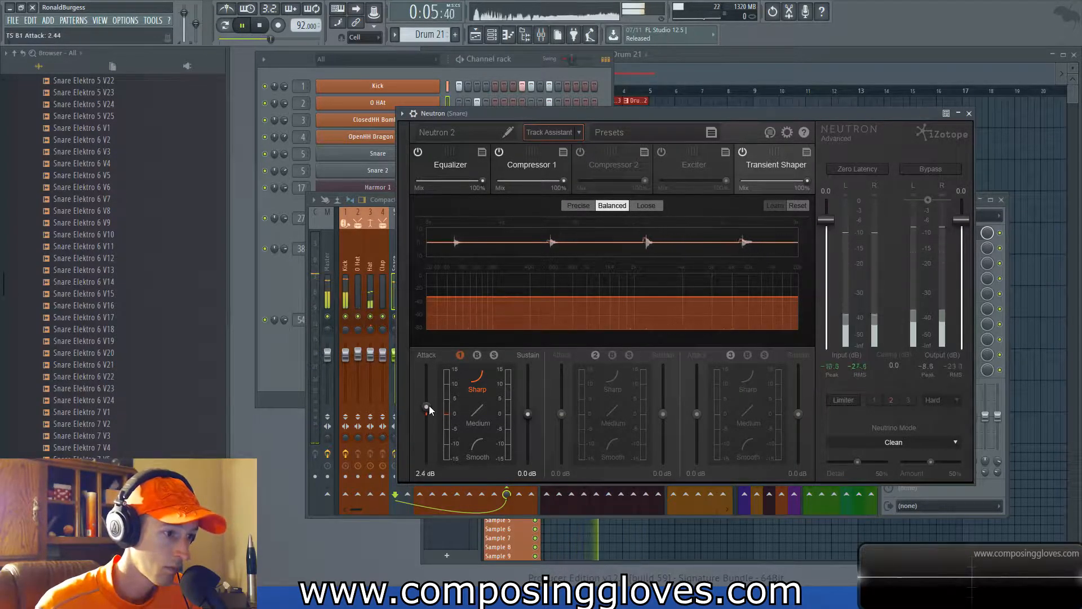
{"action": "left_click_drag", "start_coordinate": [527, 415], "coordinate": [526, 422]}
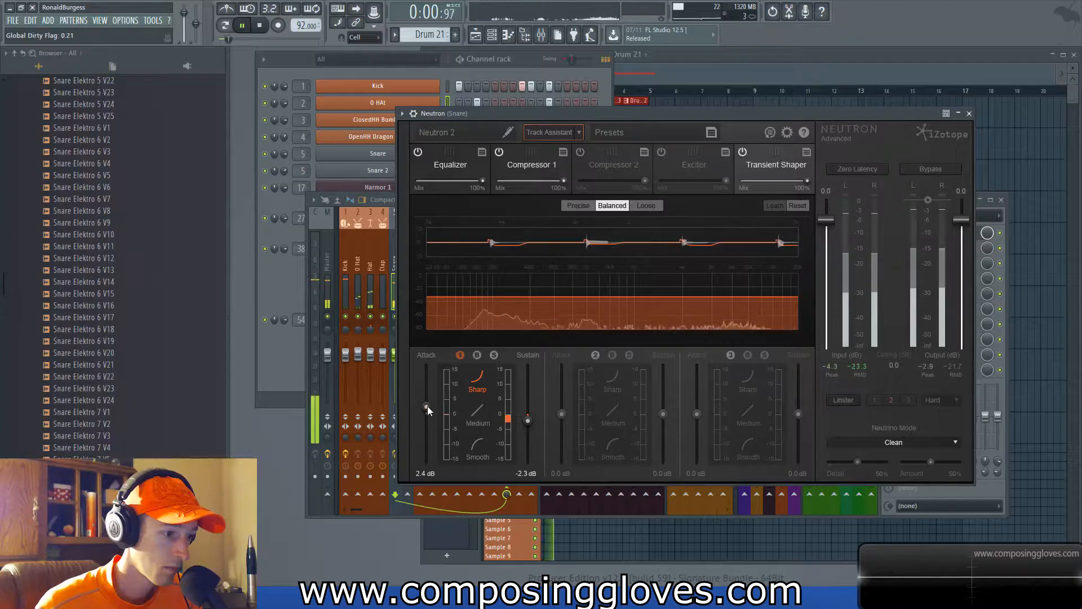
{"action": "key", "text": "space"}
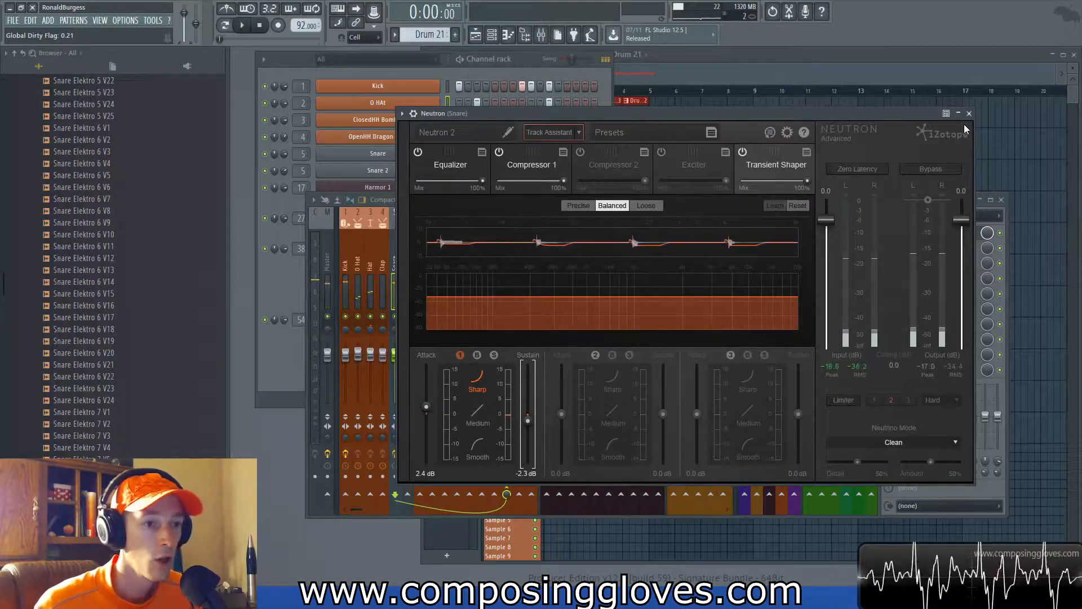
{"action": "left_click", "coordinate": [969, 113]}
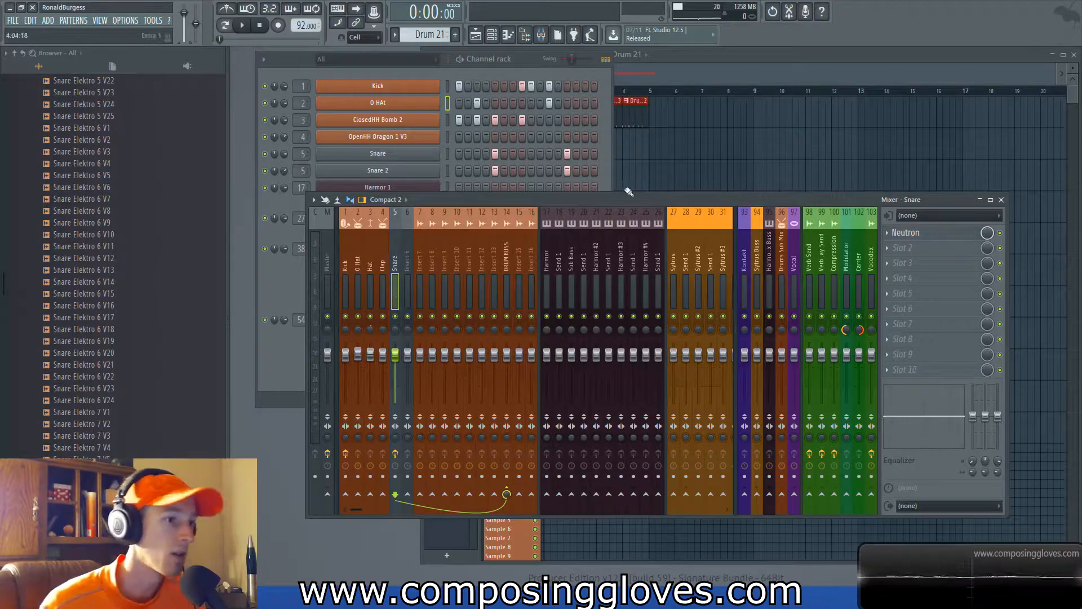
Step: Replay the song from the playlist and review the Snare's Neutron settings while listening
{"action": "left_click", "coordinate": [661, 72]}
{"action": "key", "text": "space"}
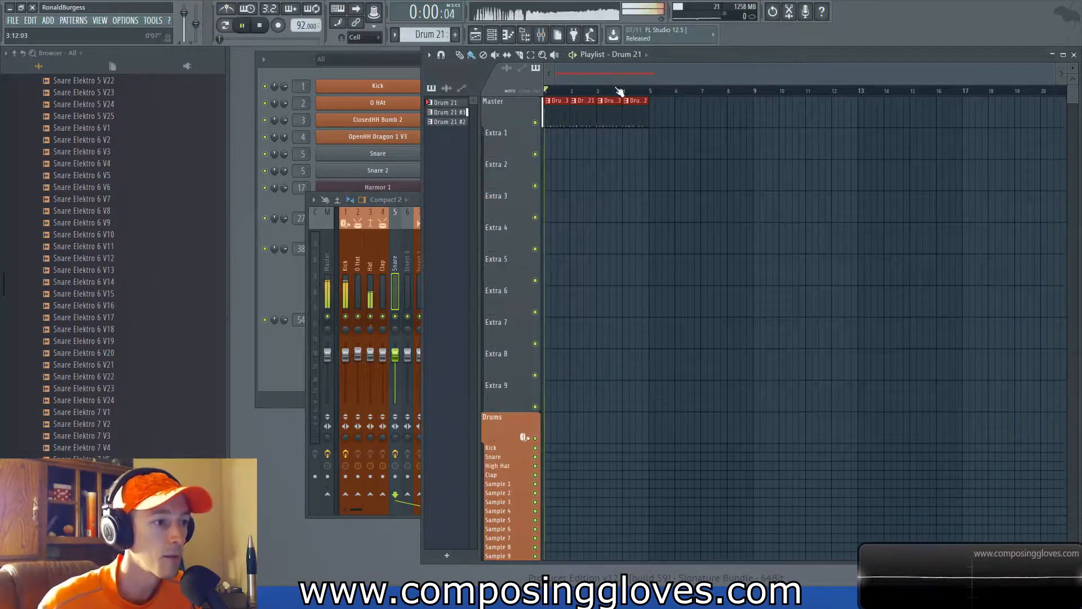
{"action": "left_click", "coordinate": [415, 203]}
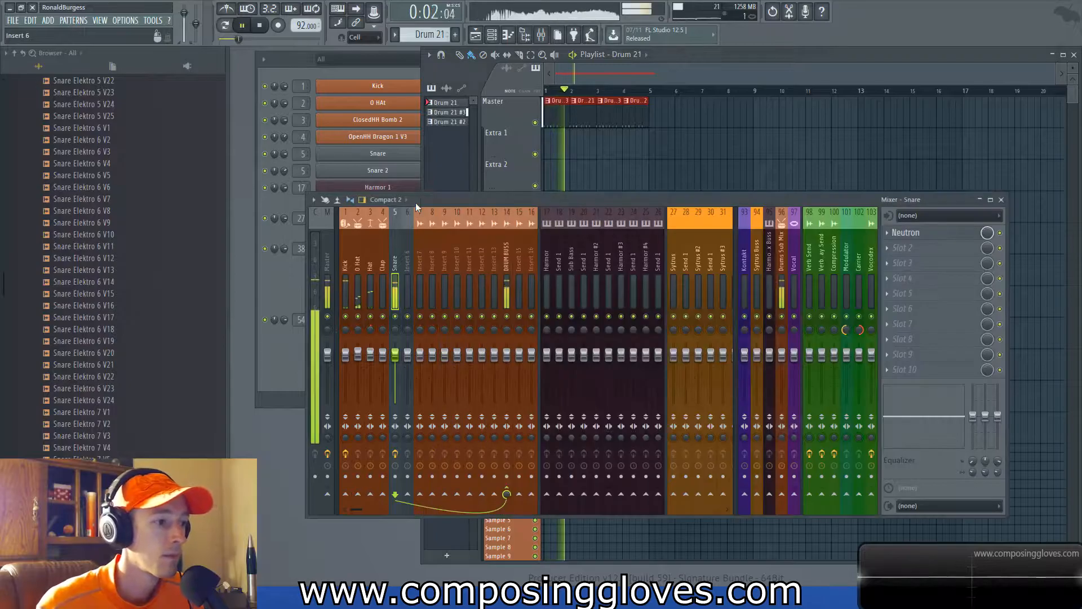
{"action": "left_click", "coordinate": [942, 233]}
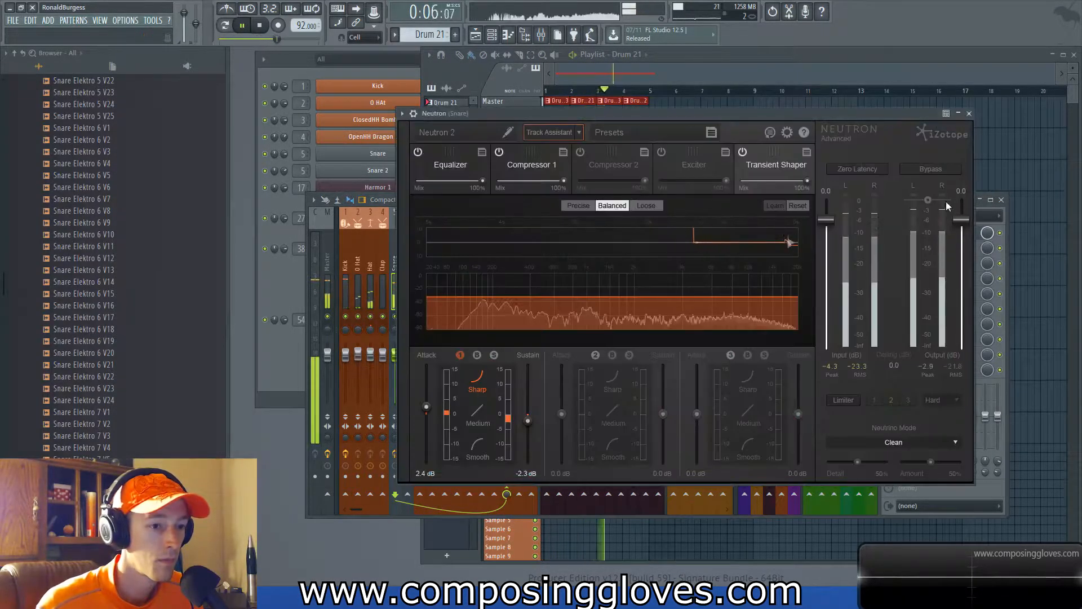
{"action": "left_click", "coordinate": [975, 112]}
{"action": "key", "text": "Tab"}
{"action": "key", "text": "Tab"}
{"action": "key", "text": "Tab"}
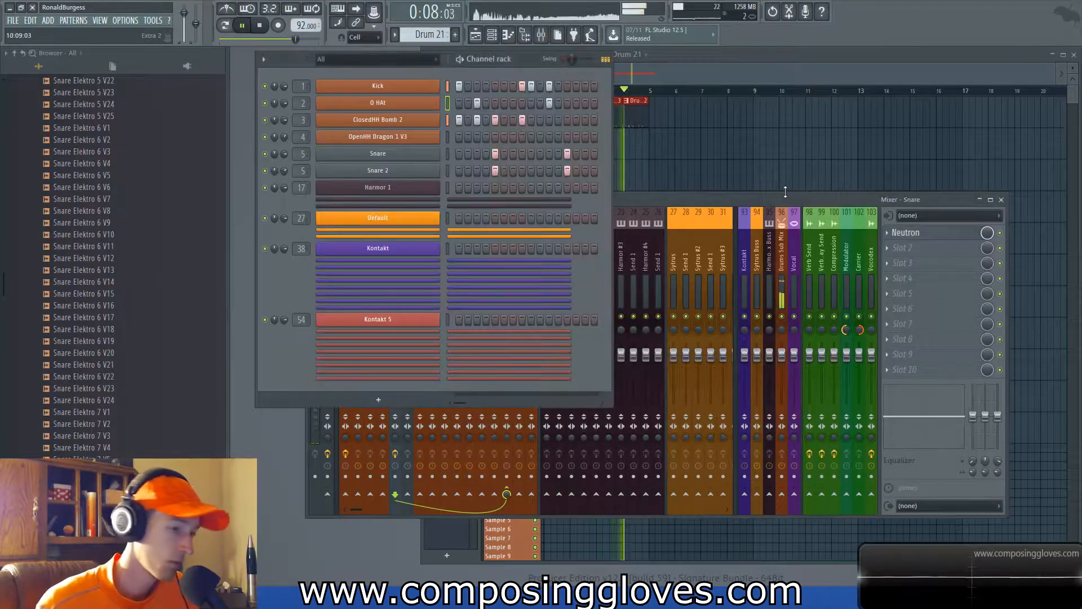
{"action": "key", "text": "Tab"}
{"action": "key", "text": "Tab"}
{"action": "key", "text": "Tab"}
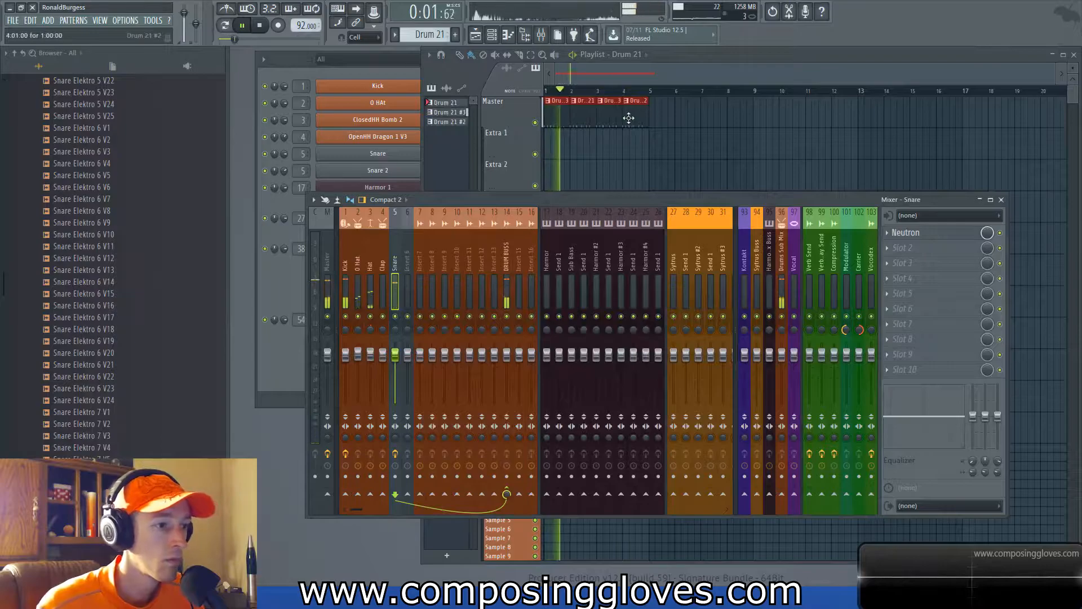
Step: Load the RC 48 reverb in the DRUM BUSS track's first effect slot, switch it to Mix and set the mix to 17% during playback
{"action": "key", "text": "space"}
{"action": "left_click", "coordinate": [505, 244]}
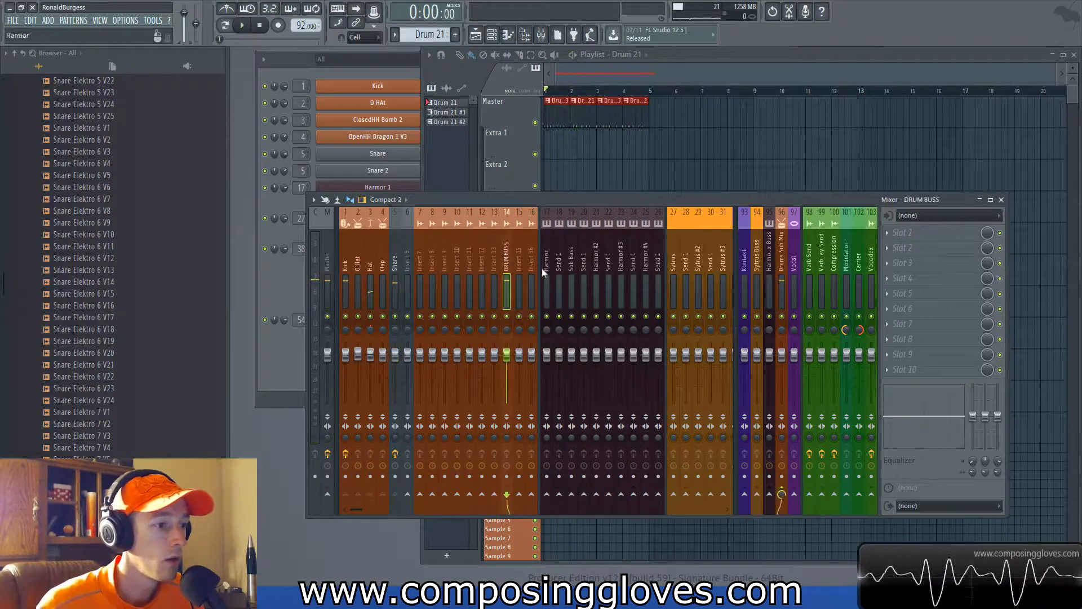
{"action": "left_click", "coordinate": [961, 241]}
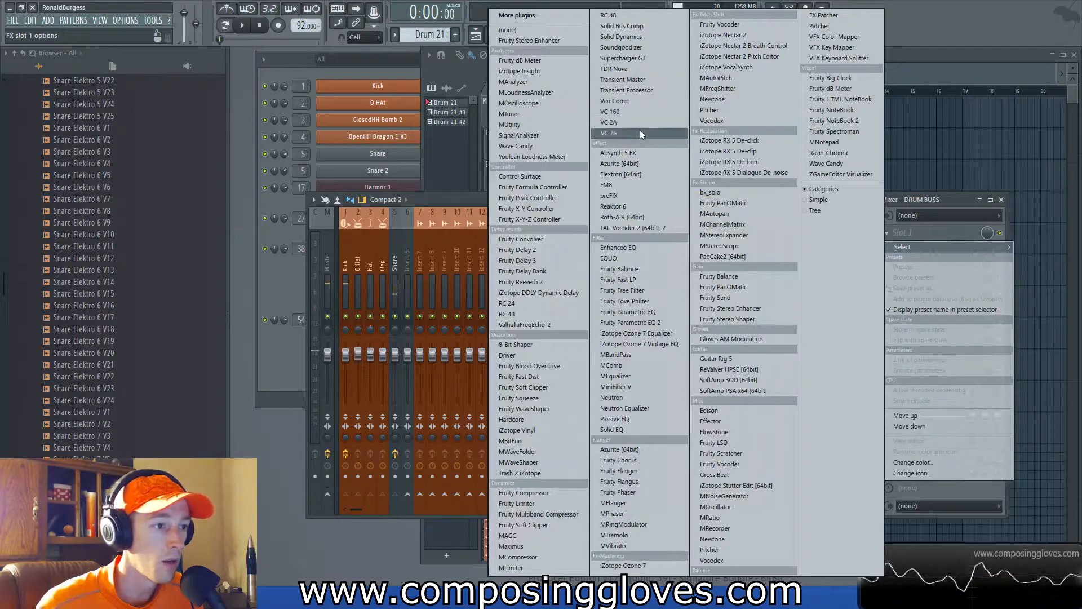
{"action": "left_click", "coordinate": [640, 19]}
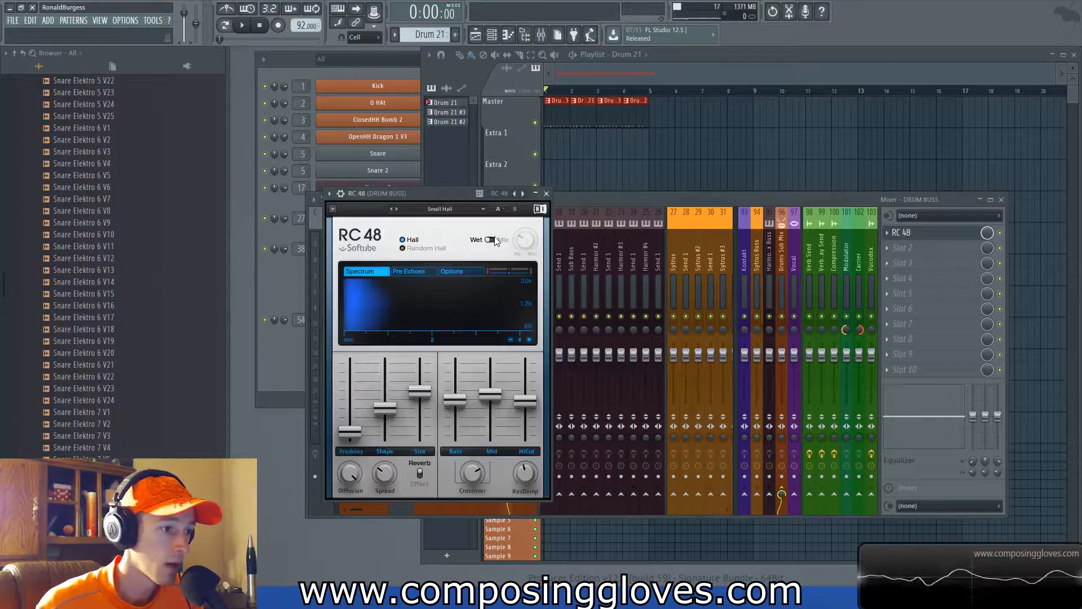
{"action": "key", "text": "space"}
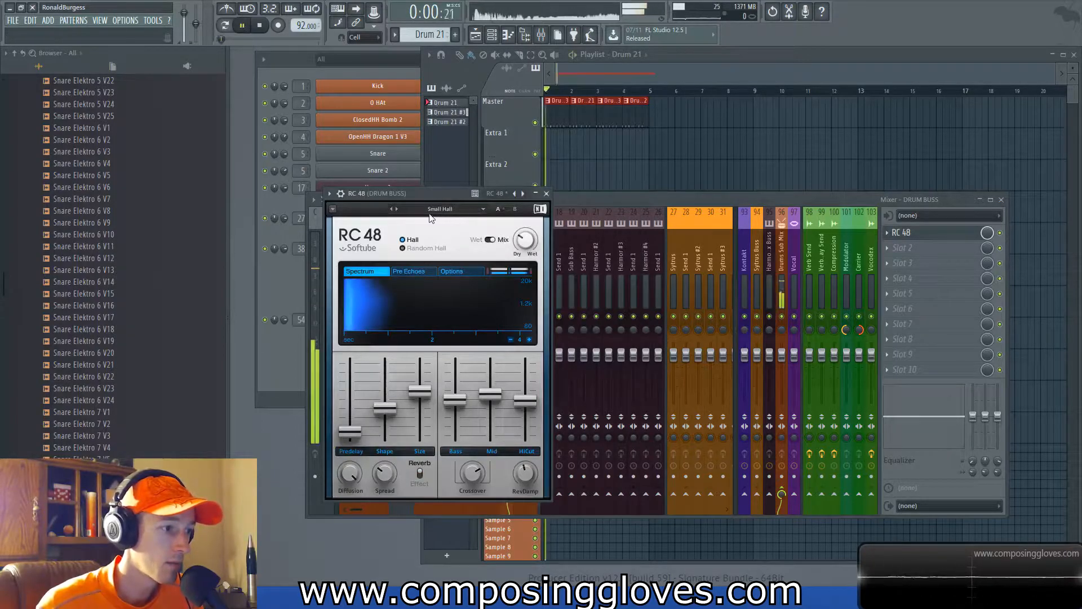
{"action": "left_click_drag", "start_coordinate": [525, 240], "coordinate": [525, 254]}
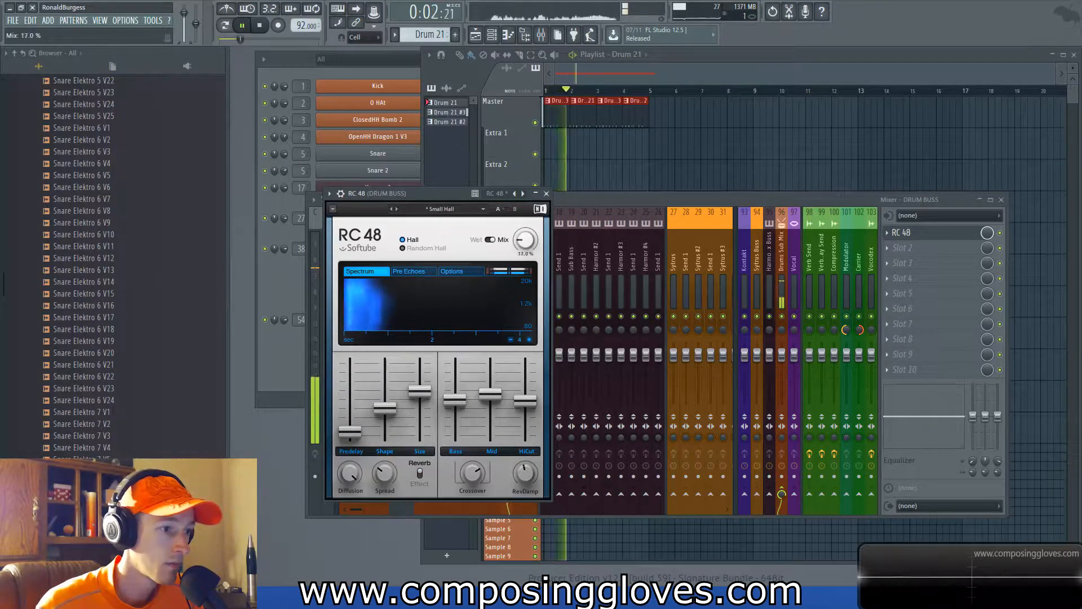
Step: Audition RC 48 presets, choose Air Vent from Classic Ambience, close the plugin and stop playback
{"action": "left_click", "coordinate": [396, 209]}
{"action": "left_click", "coordinate": [396, 209]}
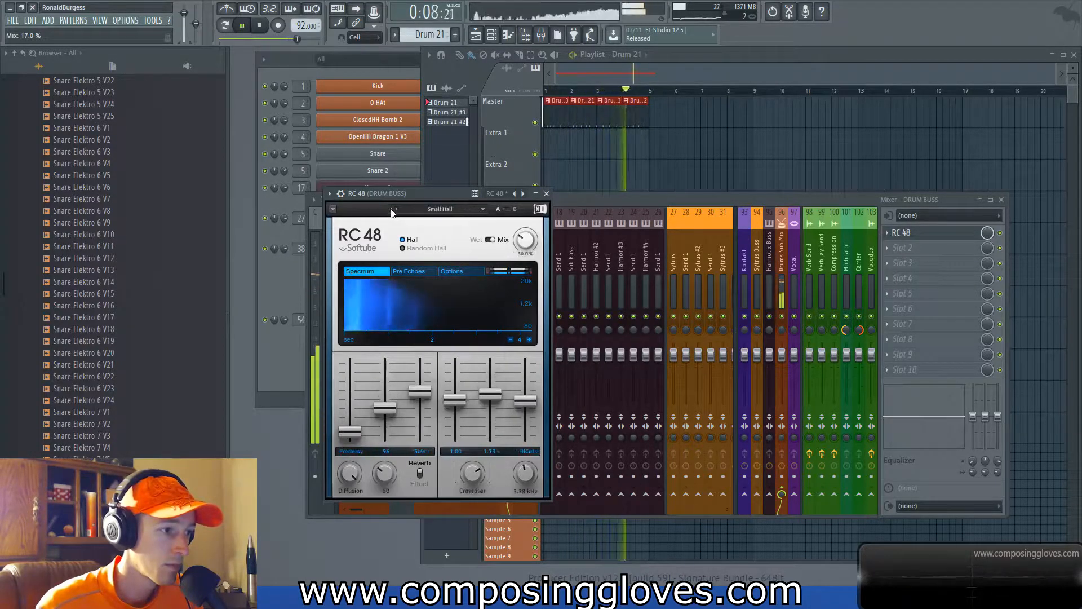
{"action": "left_click", "coordinate": [396, 209]}
{"action": "left_click", "coordinate": [396, 209]}
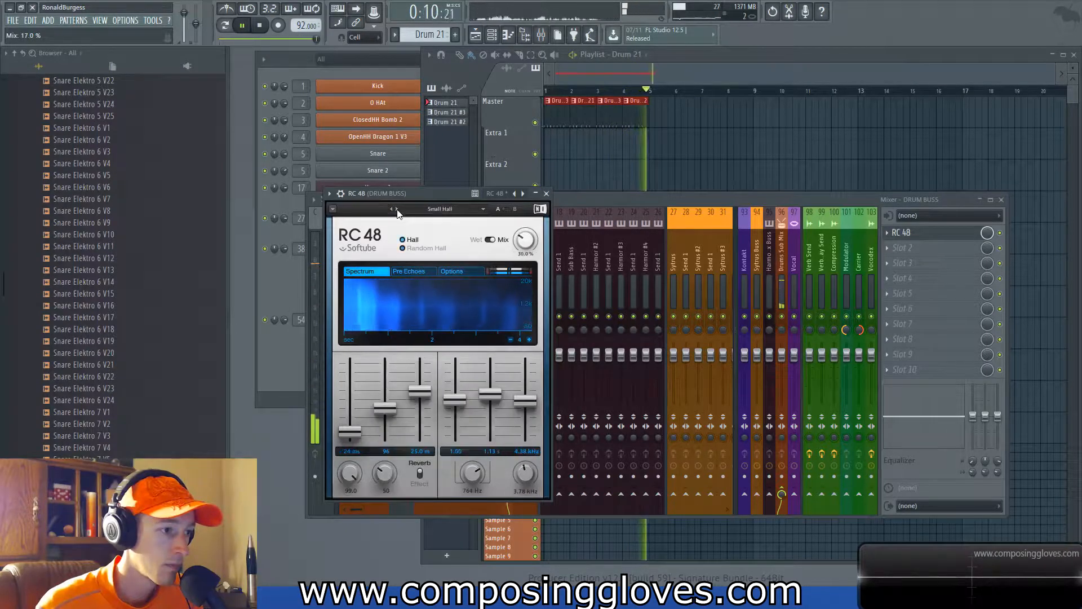
{"action": "left_click", "coordinate": [440, 209]}
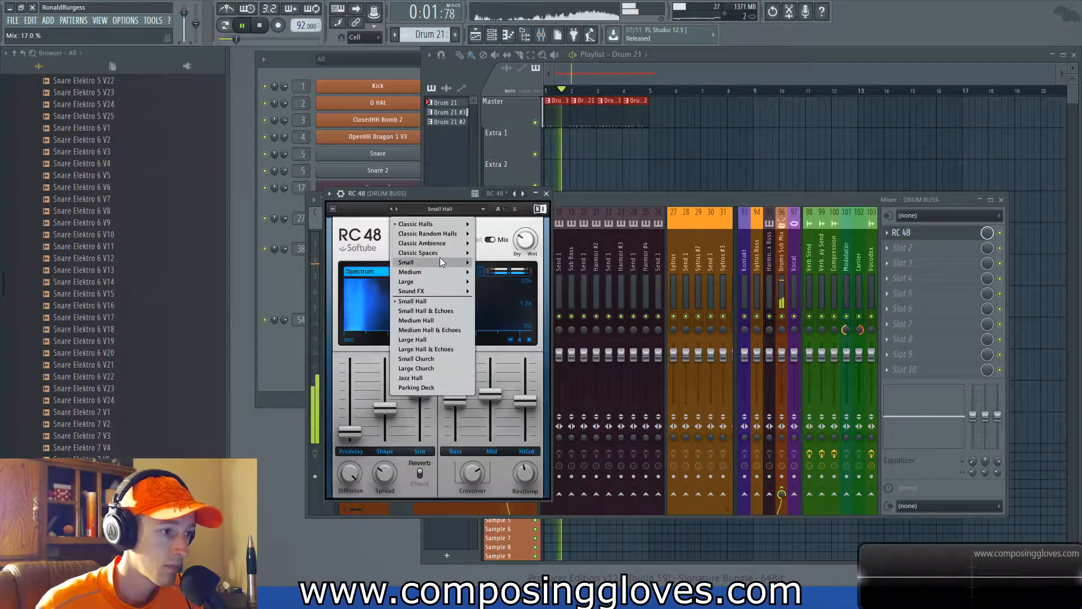
{"action": "mouse_move", "coordinate": [445, 244]}
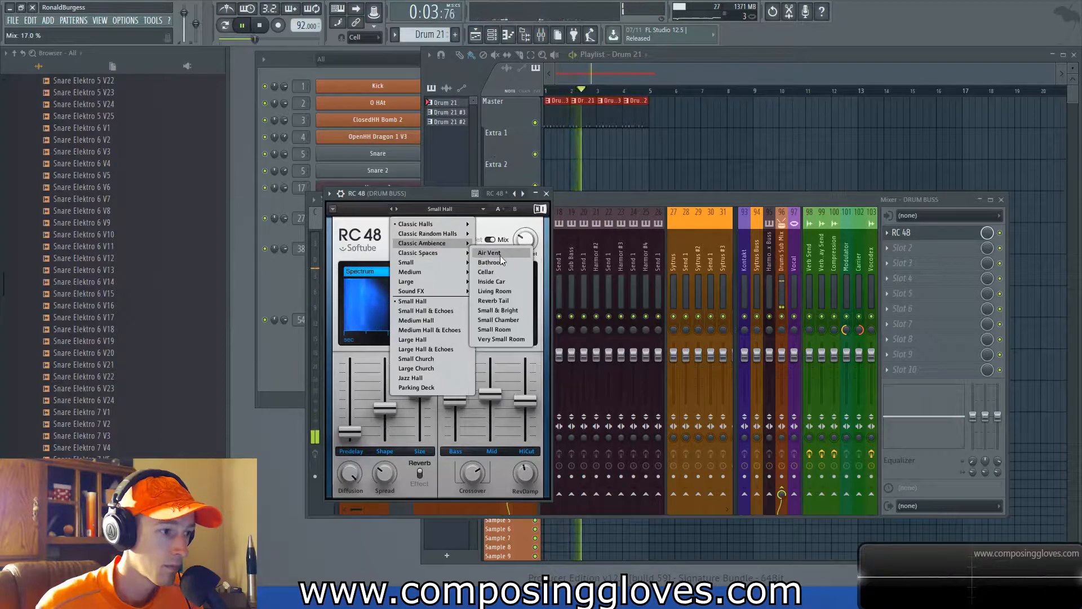
{"action": "left_click", "coordinate": [499, 254]}
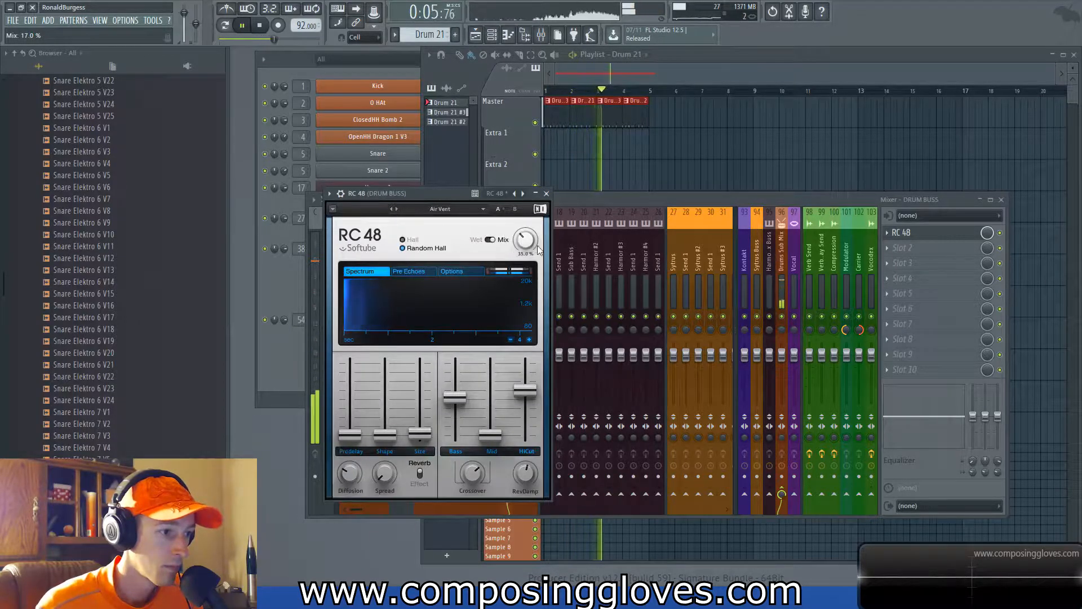
{"action": "left_click", "coordinate": [547, 193]}
{"action": "key", "text": "space"}
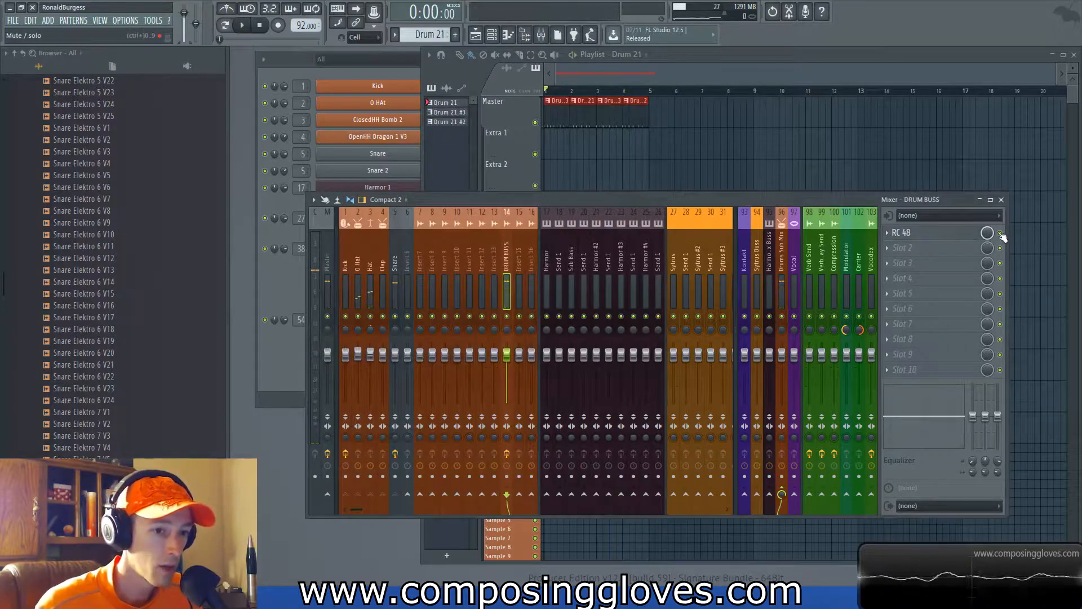
Step: Replay the drums, reopen the DRUM BUSS reverb, change its preset to Bathroom and play the song
{"action": "key", "text": "space"}
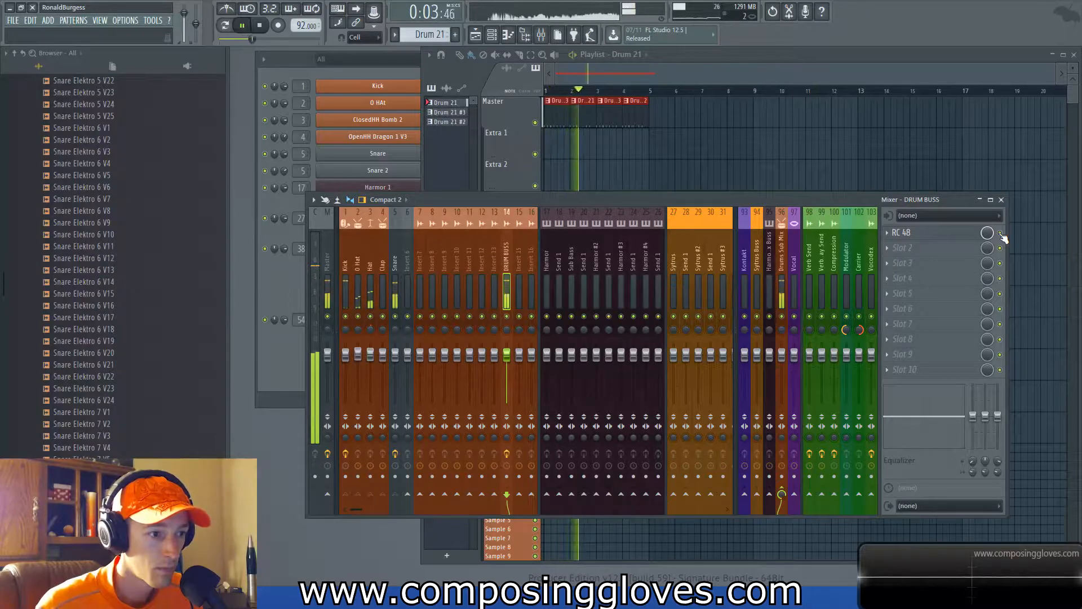
{"action": "key", "text": "space"}
{"action": "left_click", "coordinate": [934, 239]}
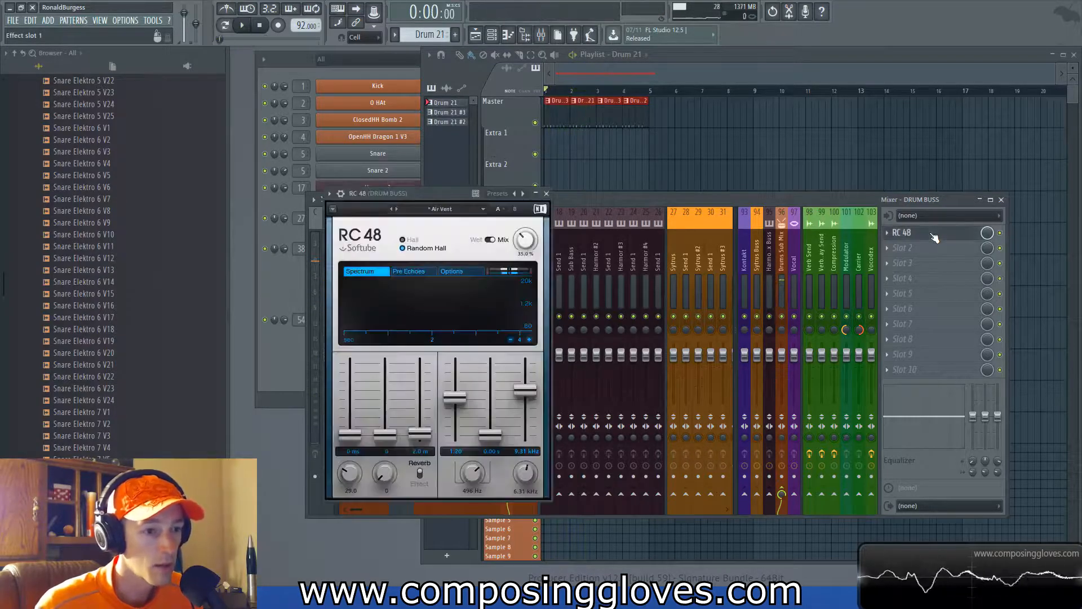
{"action": "left_click", "coordinate": [396, 209]}
{"action": "key", "text": "space"}
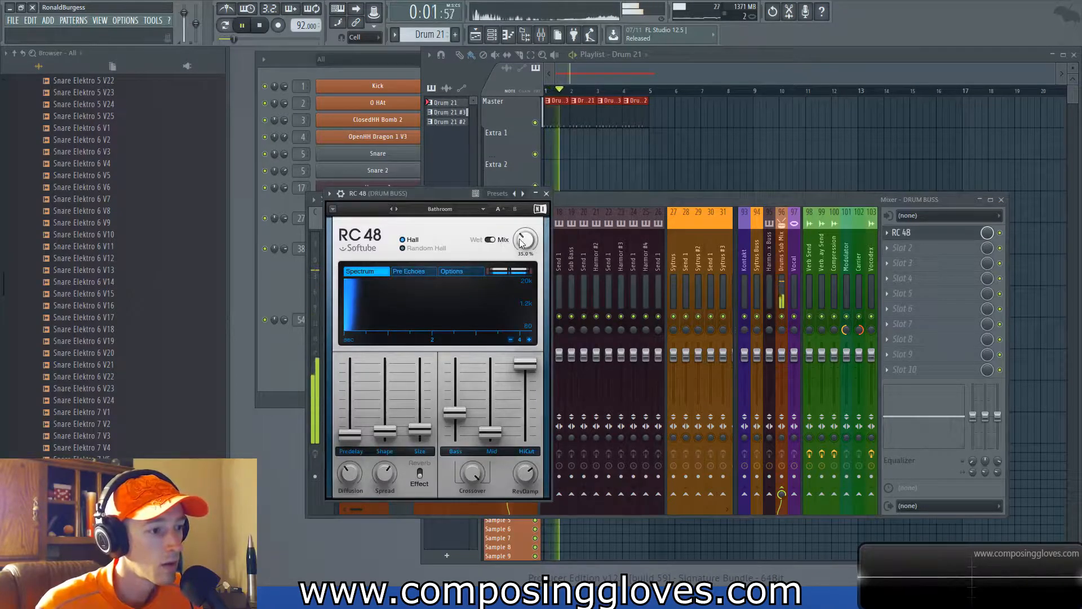
Step: Switch the DRUM BUSS reverb to the Inside Car preset with a 15% mix, compare it bypassed and stop playback
{"action": "key", "text": "space"}
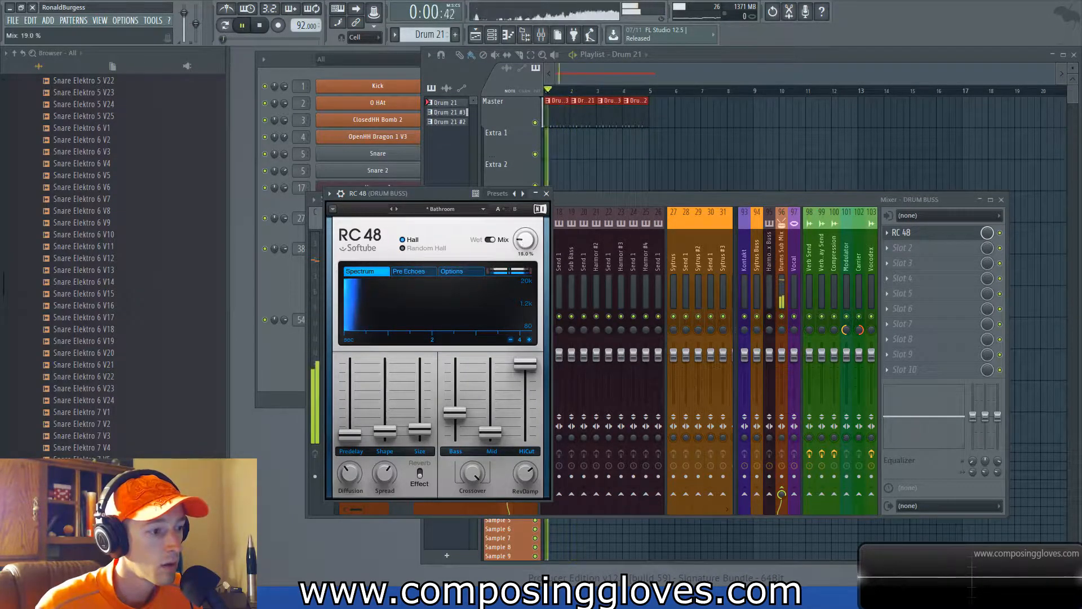
{"action": "left_click", "coordinate": [396, 209]}
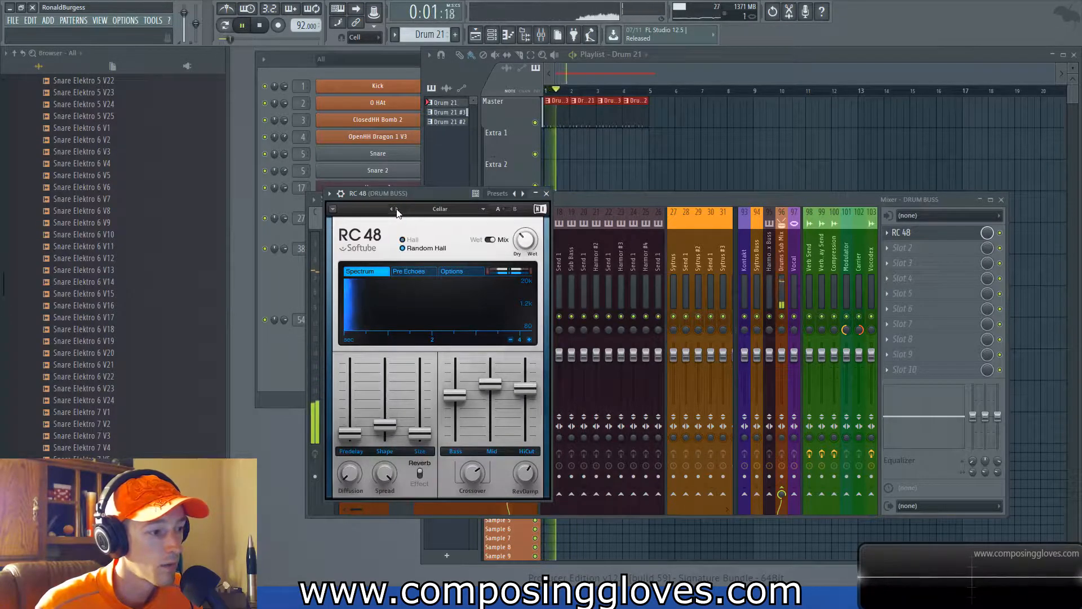
{"action": "left_click", "coordinate": [397, 209]}
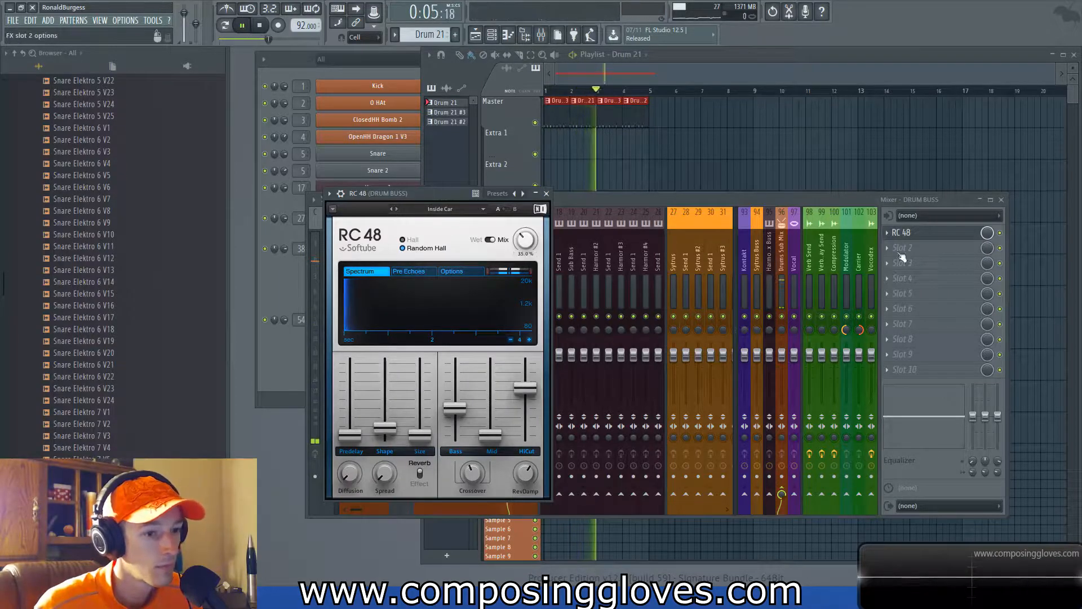
{"action": "left_click", "coordinate": [1000, 233]}
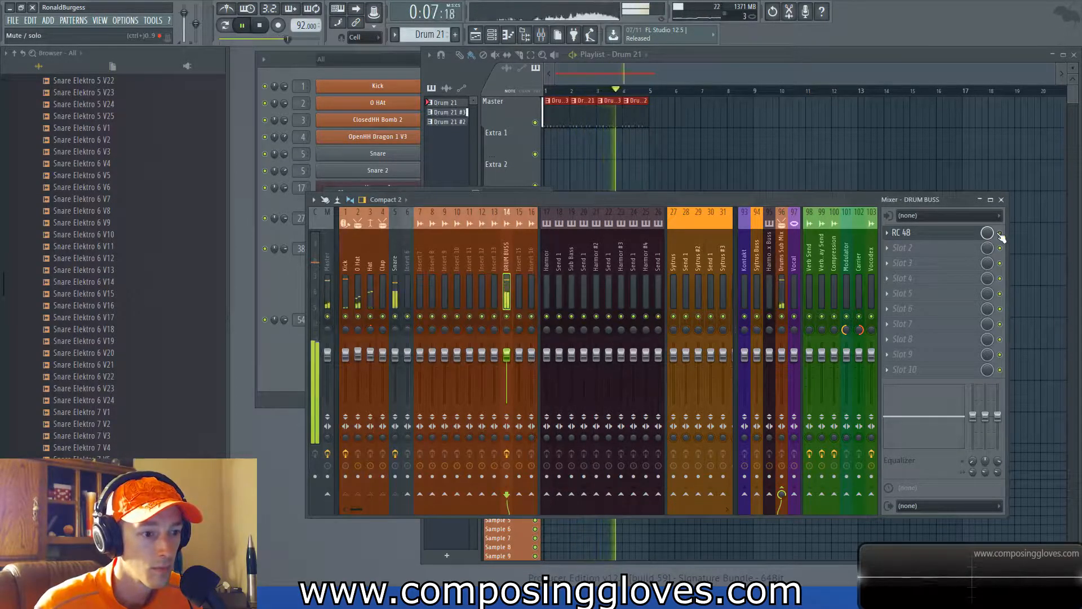
{"action": "key", "text": "space"}
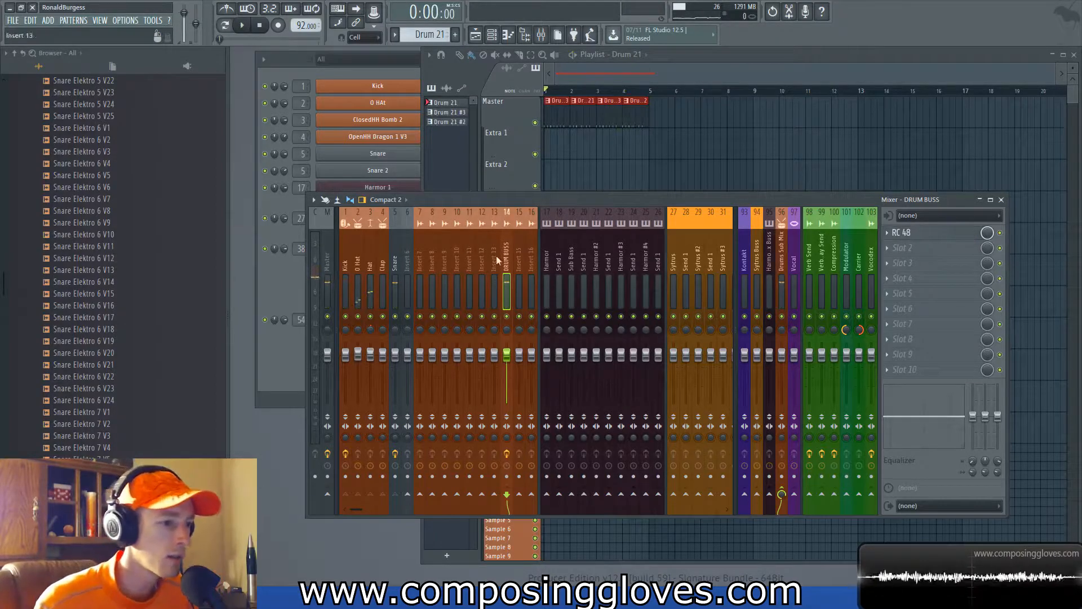
Step: Load the Vari Comp compressor in the DRUM BUSS track's second effect slot and move its window clear of the slot list
{"action": "left_click", "coordinate": [930, 250]}
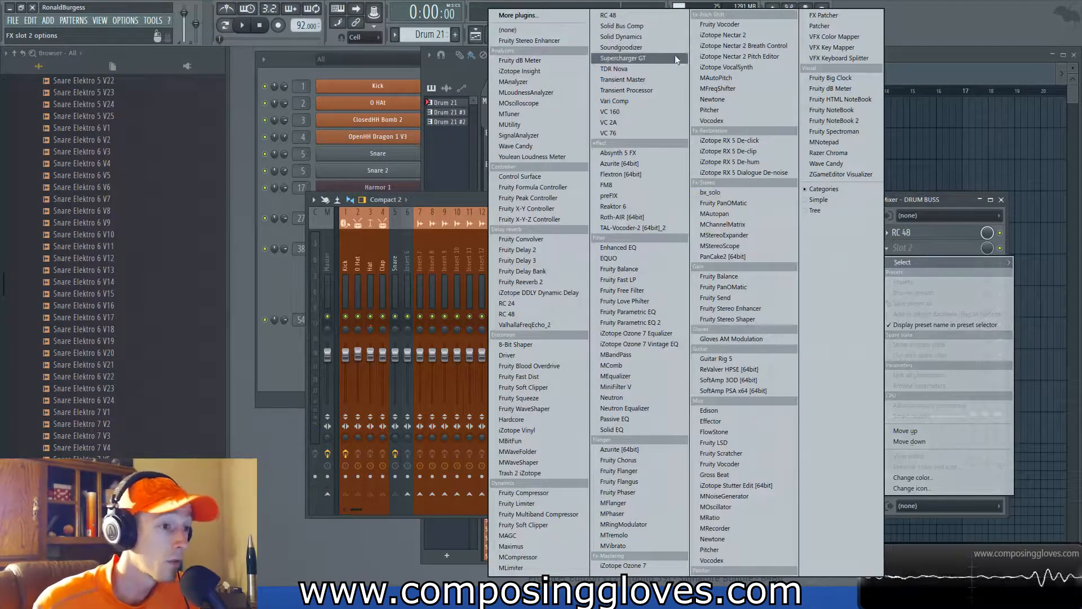
{"action": "left_click", "coordinate": [615, 101]}
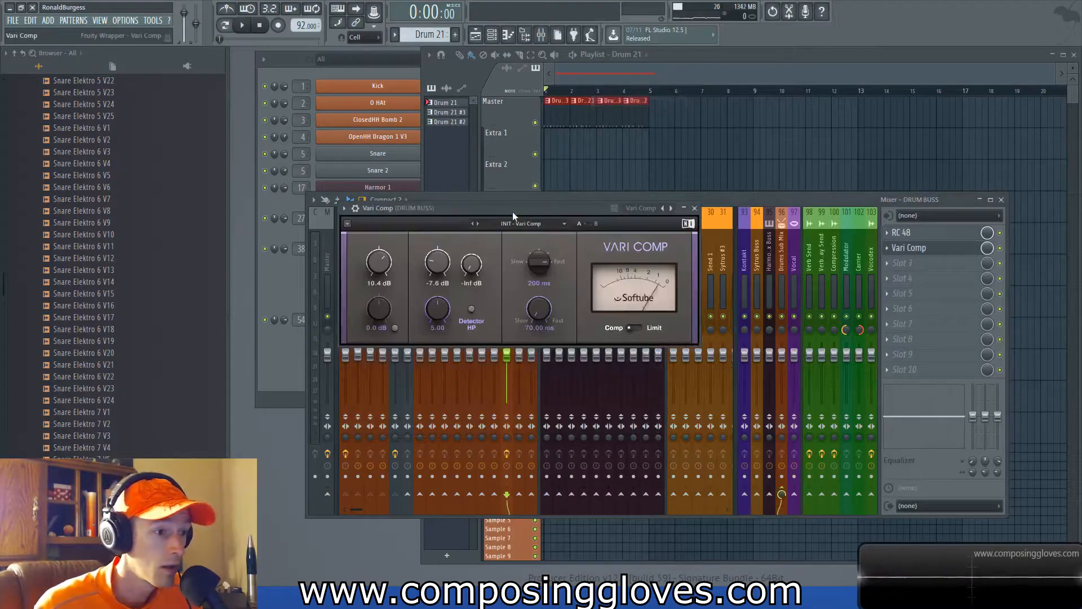
{"action": "left_click_drag", "start_coordinate": [512, 212], "coordinate": [546, 185]}
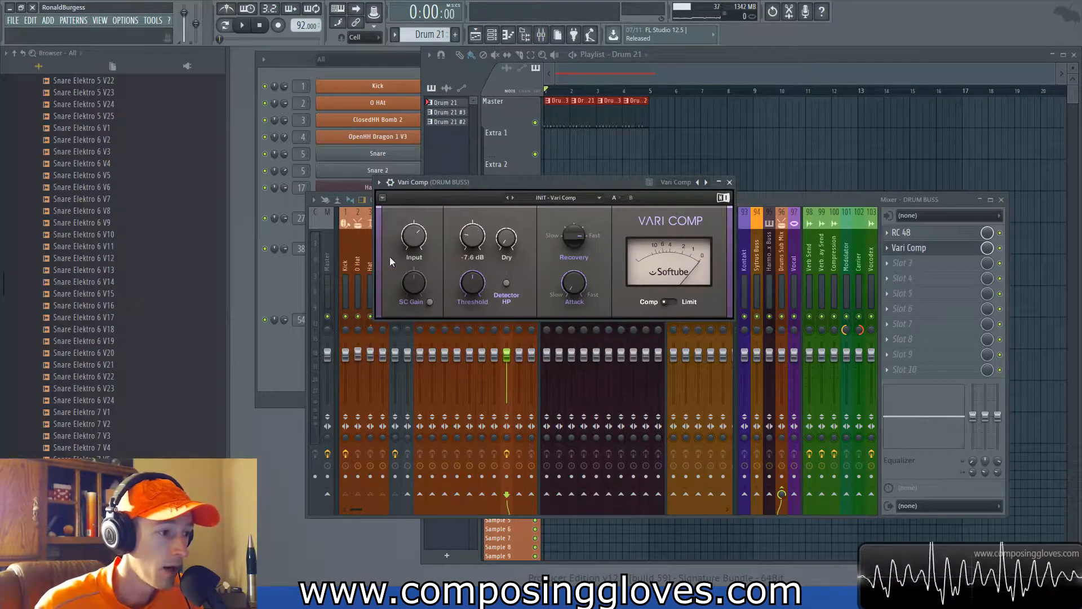
Step: Adjust Vari Comp's input gain while the drums play and set its output to -3.0 dB
{"action": "left_click", "coordinate": [470, 243]}
{"action": "left_click", "coordinate": [415, 241]}
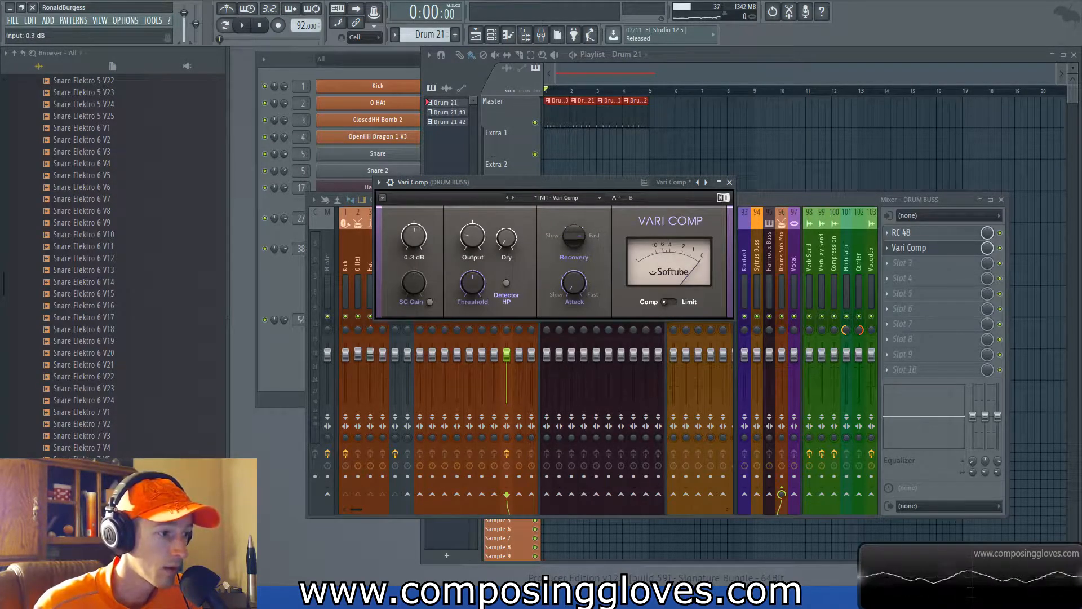
{"action": "key", "text": "space"}
{"action": "left_click_drag", "start_coordinate": [419, 237], "coordinate": [471, 251]}
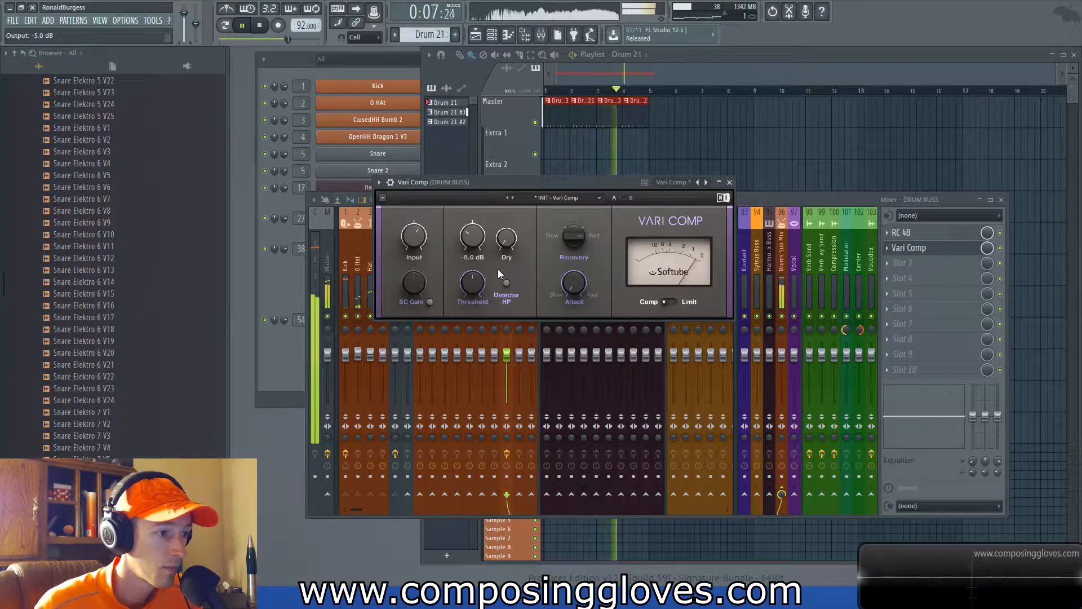
{"action": "mouse_move", "coordinate": [414, 239]}
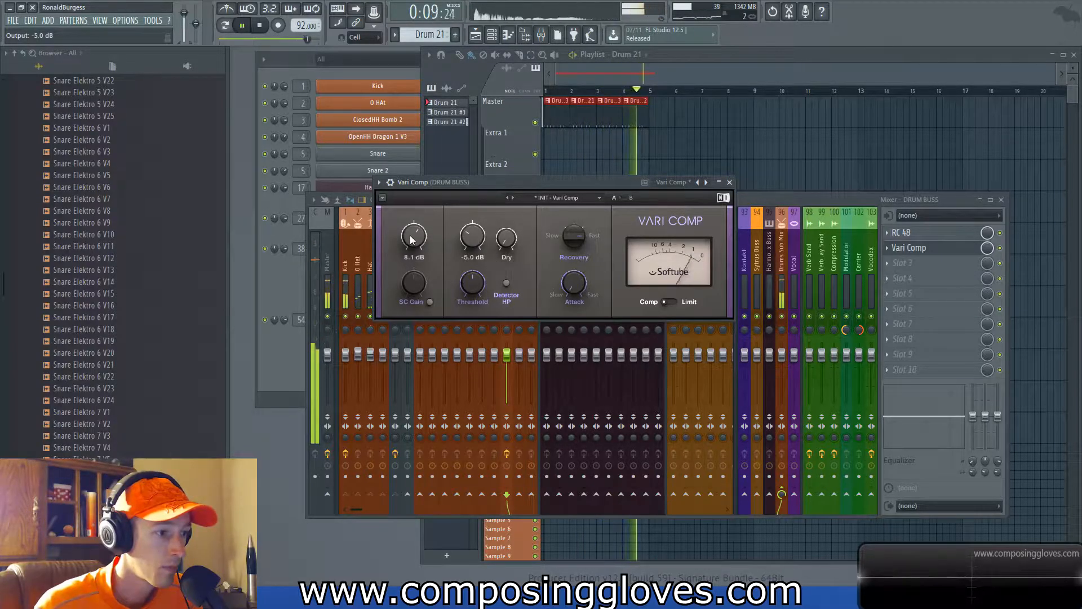
{"action": "left_click_drag", "start_coordinate": [413, 237], "coordinate": [414, 228]}
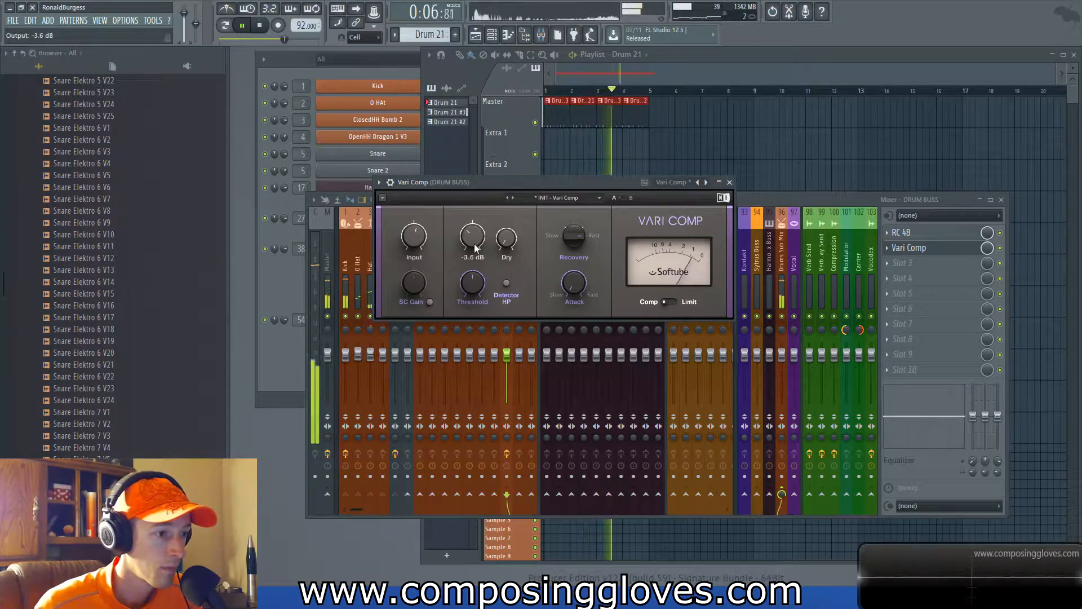
{"action": "left_click_drag", "start_coordinate": [475, 244], "coordinate": [474, 242]}
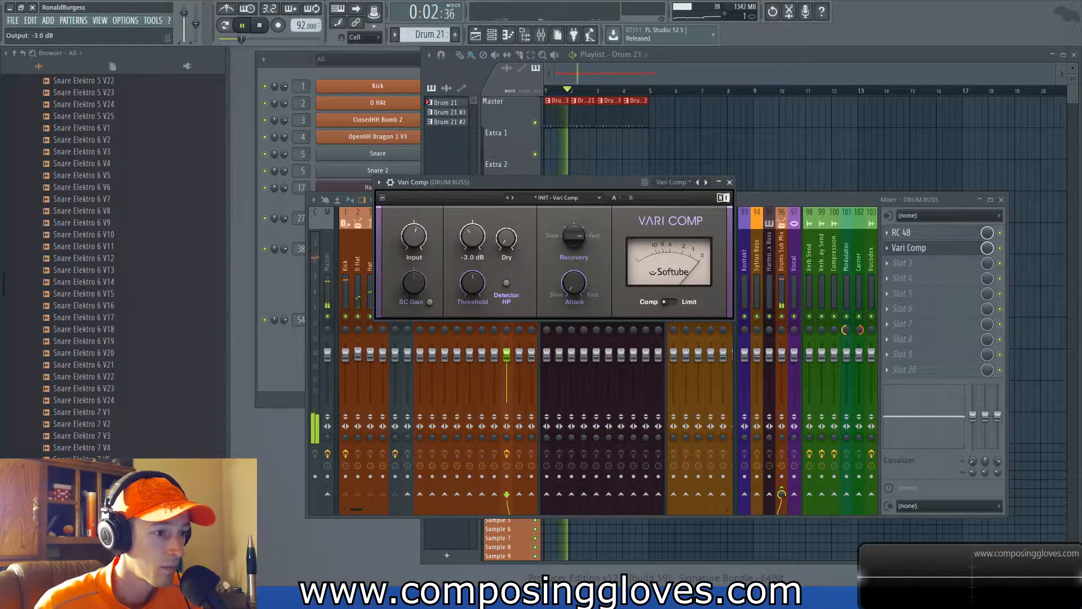
Step: Adjust Vari Comp's recovery, set the threshold to 3.90, turn on Detector HP, close the plugin and stop playback
{"action": "left_click_drag", "start_coordinate": [571, 238], "coordinate": [570, 228]}
{"action": "left_click_drag", "start_coordinate": [471, 284], "coordinate": [471, 296]}
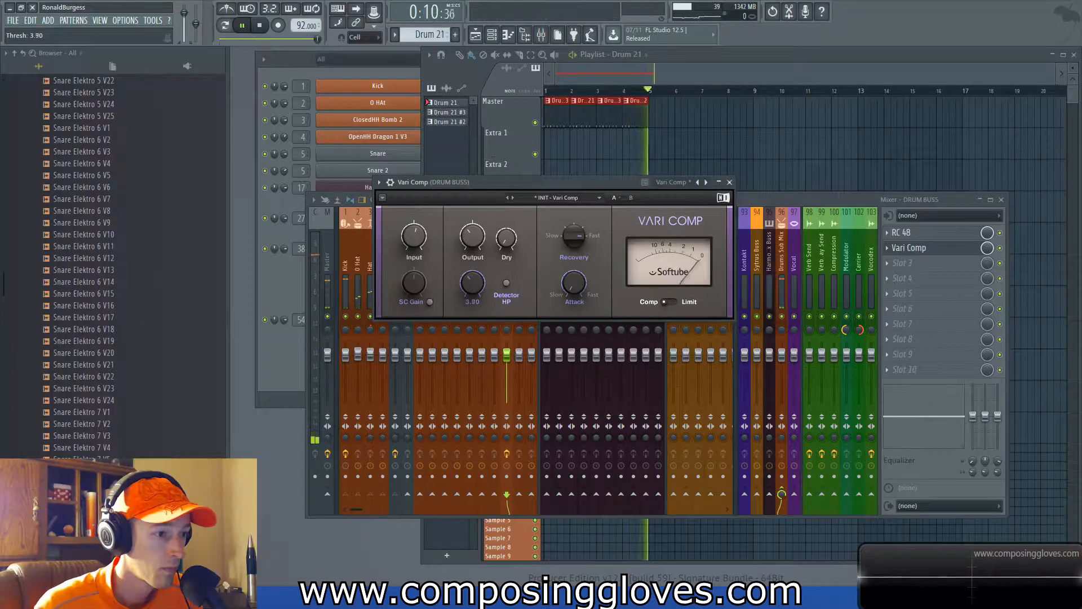
{"action": "left_click", "coordinate": [506, 283]}
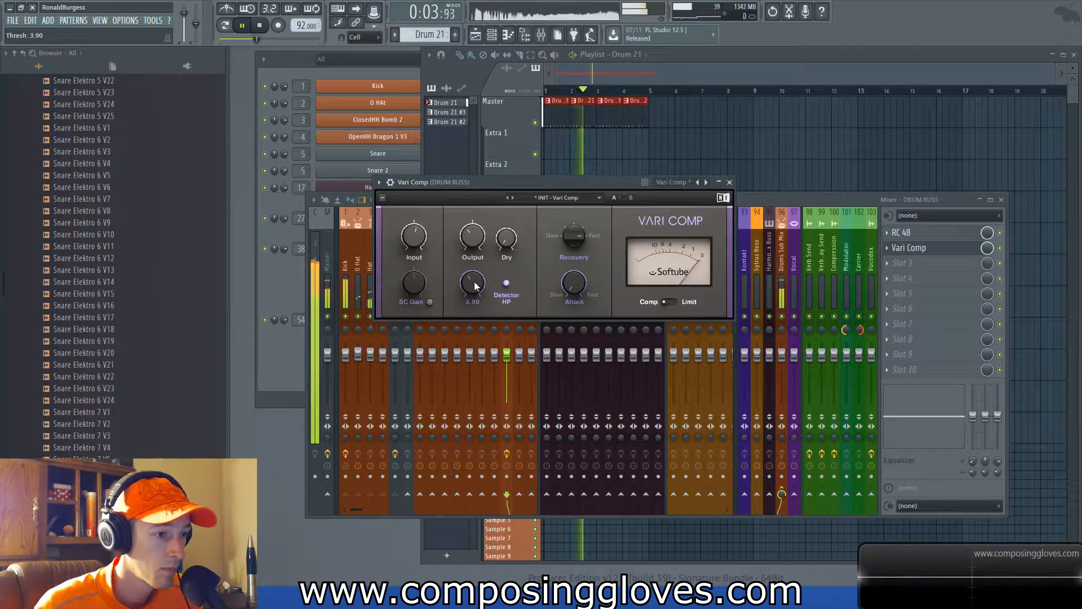
{"action": "left_click", "coordinate": [729, 183]}
{"action": "key", "text": "space"}
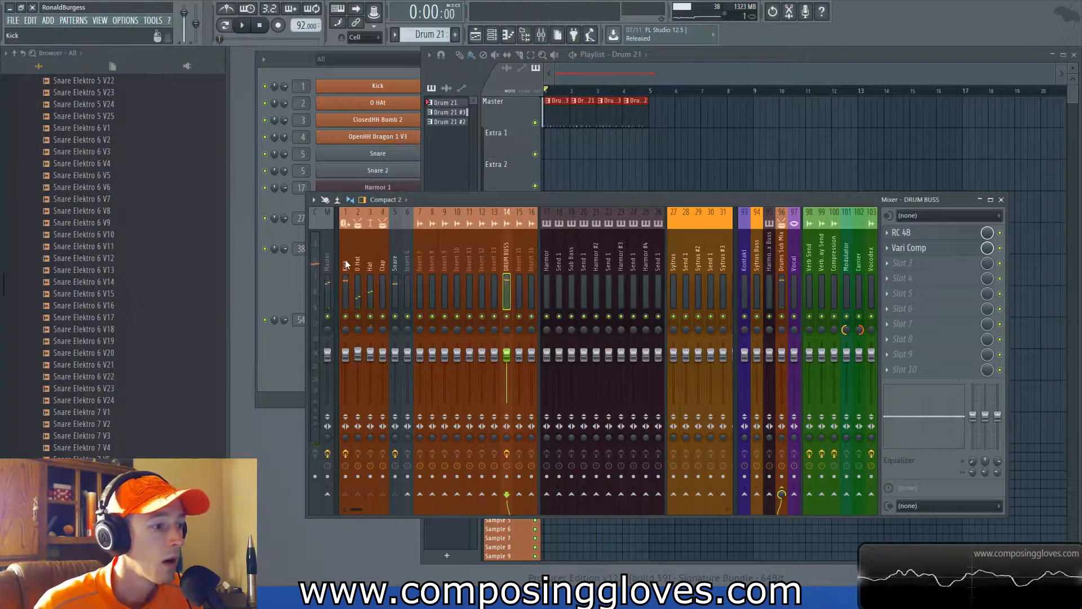
Step: Load Maximus in the Kick track's fourth effect slot and play the drums with its low band selected
{"action": "left_click", "coordinate": [346, 265]}
{"action": "left_click", "coordinate": [905, 277]}
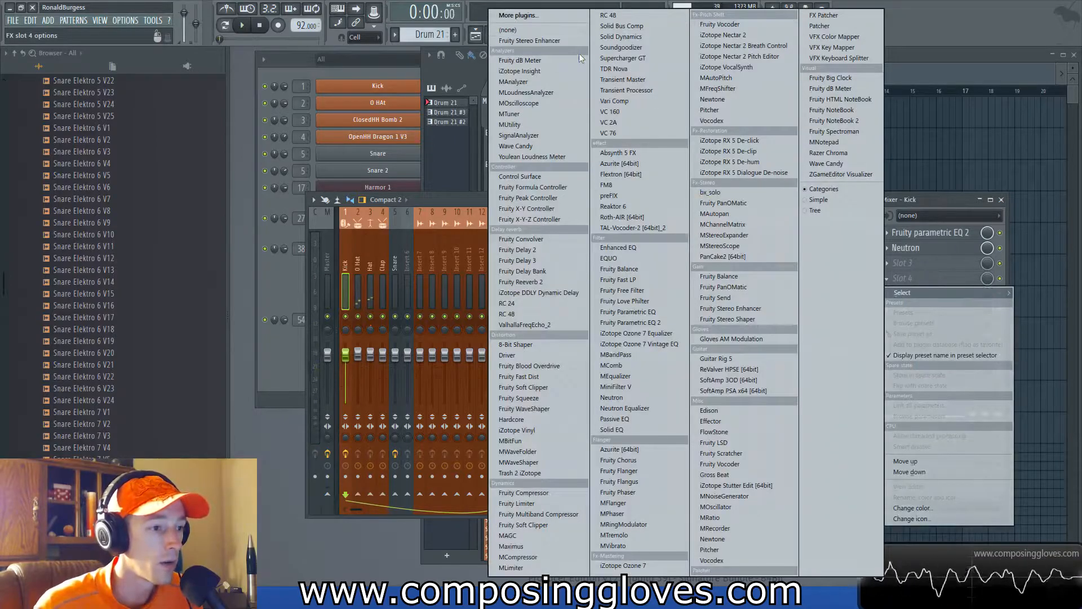
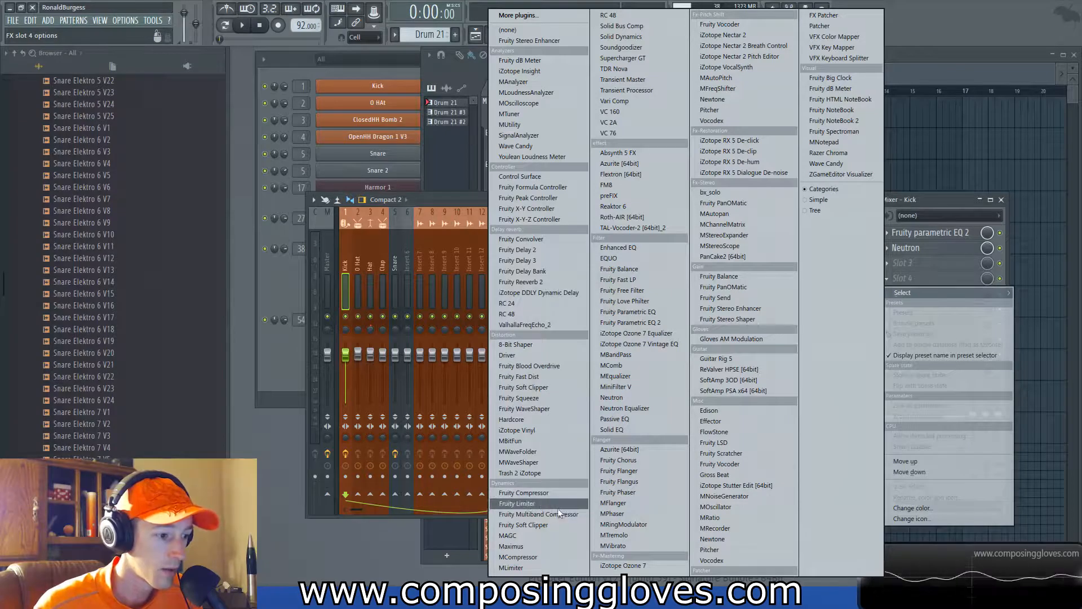
{"action": "left_click", "coordinate": [565, 544]}
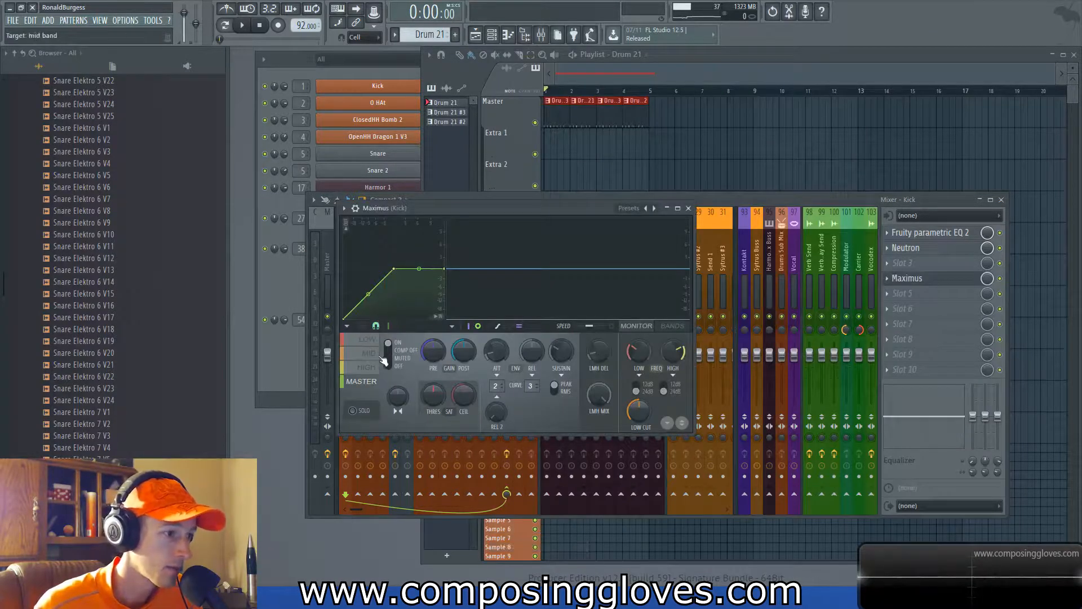
{"action": "key", "text": "space"}
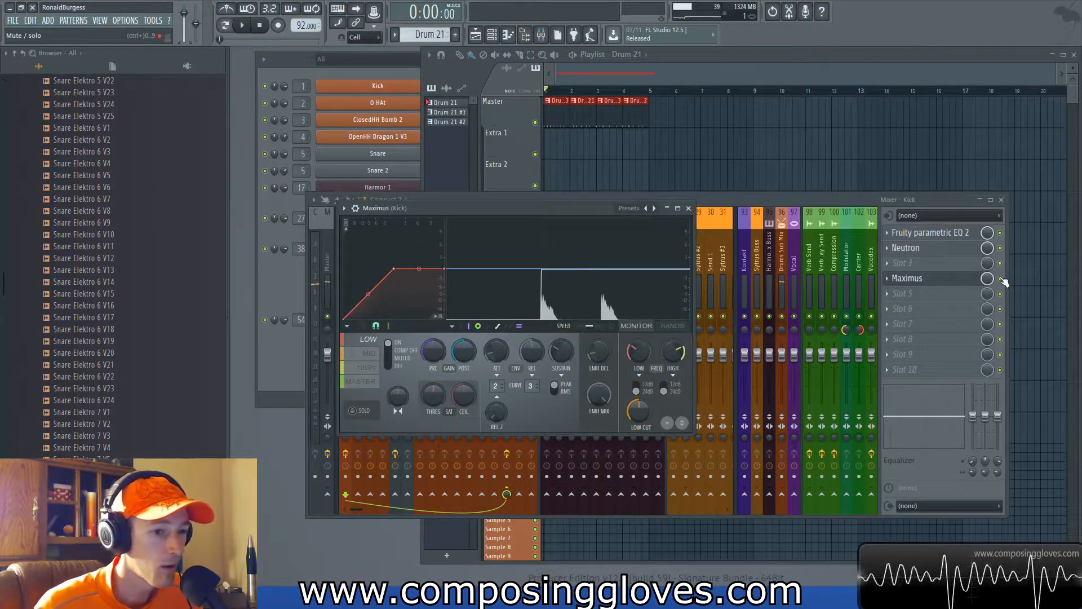
Step: Close Maximus and replay the drums to compare the kick with the effect on and bypassed
{"action": "key", "text": "Escape"}
{"action": "key", "text": "space"}
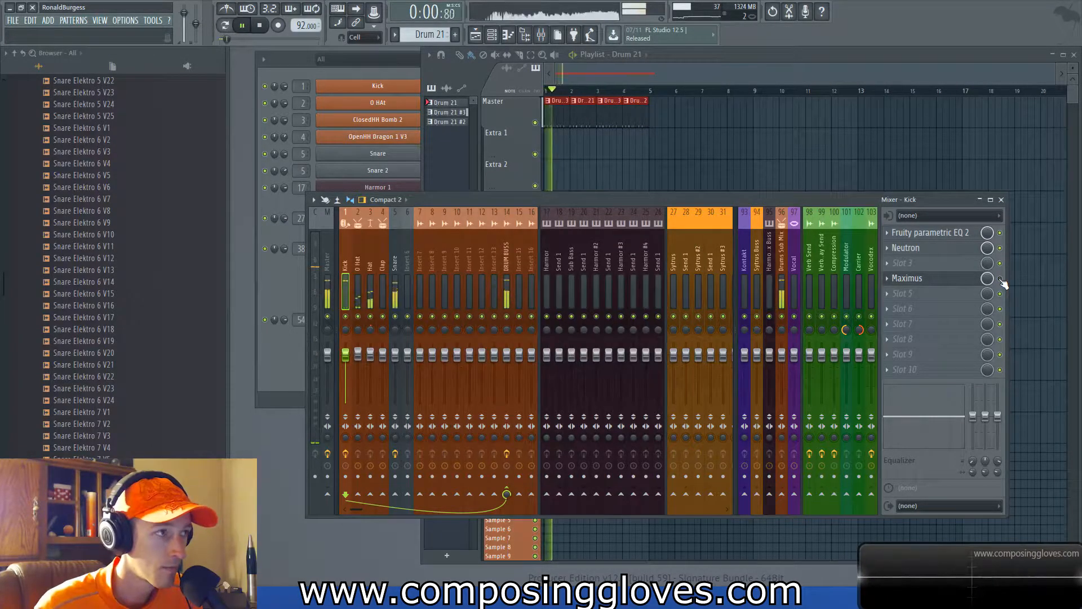
{"action": "key", "text": "space"}
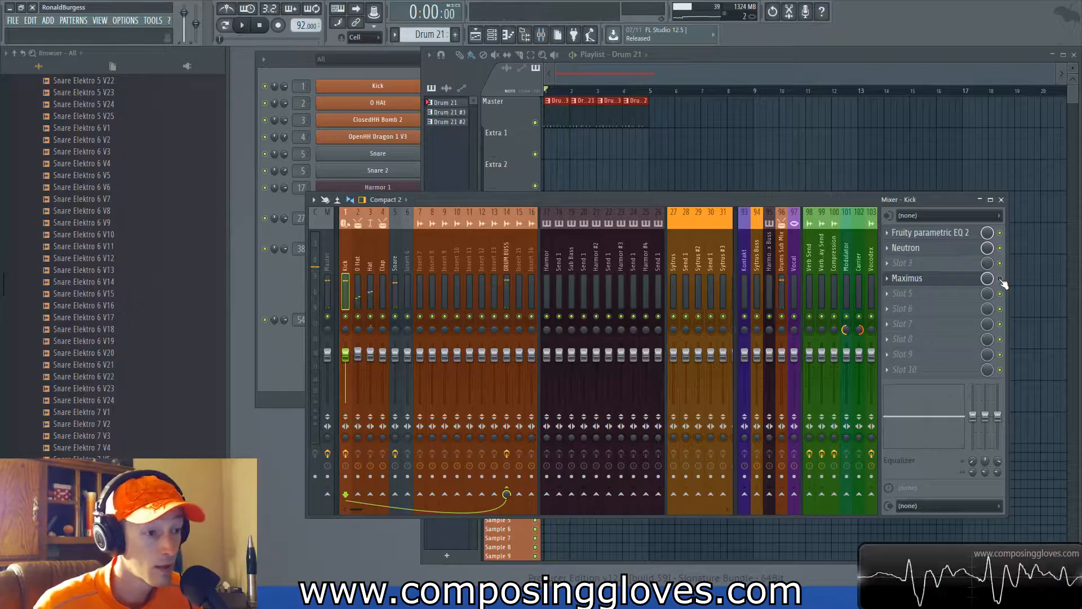
{"action": "key", "text": "space"}
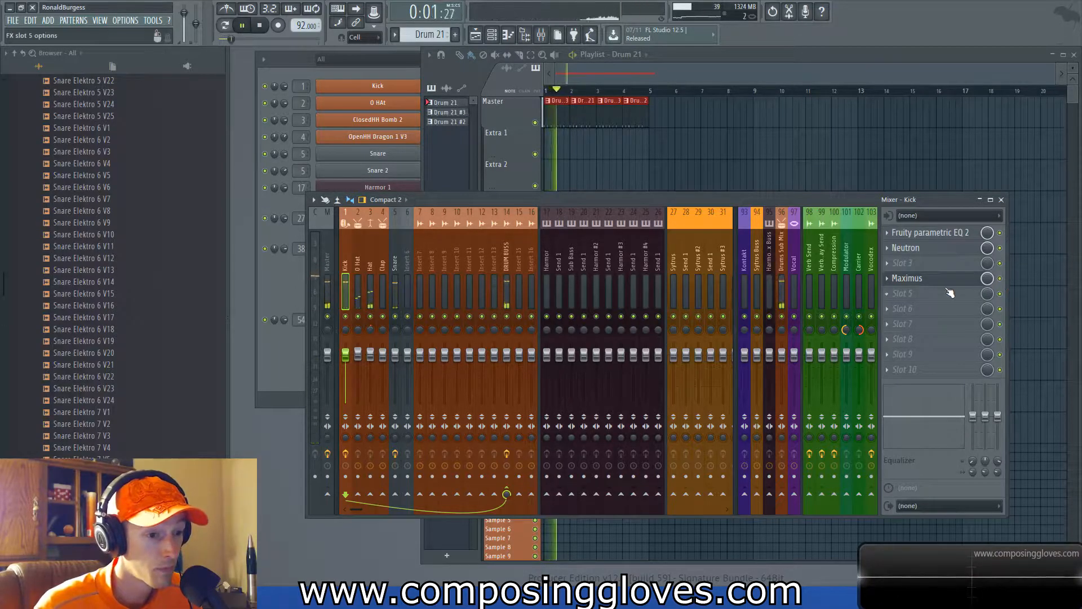
{"action": "key", "text": "space"}
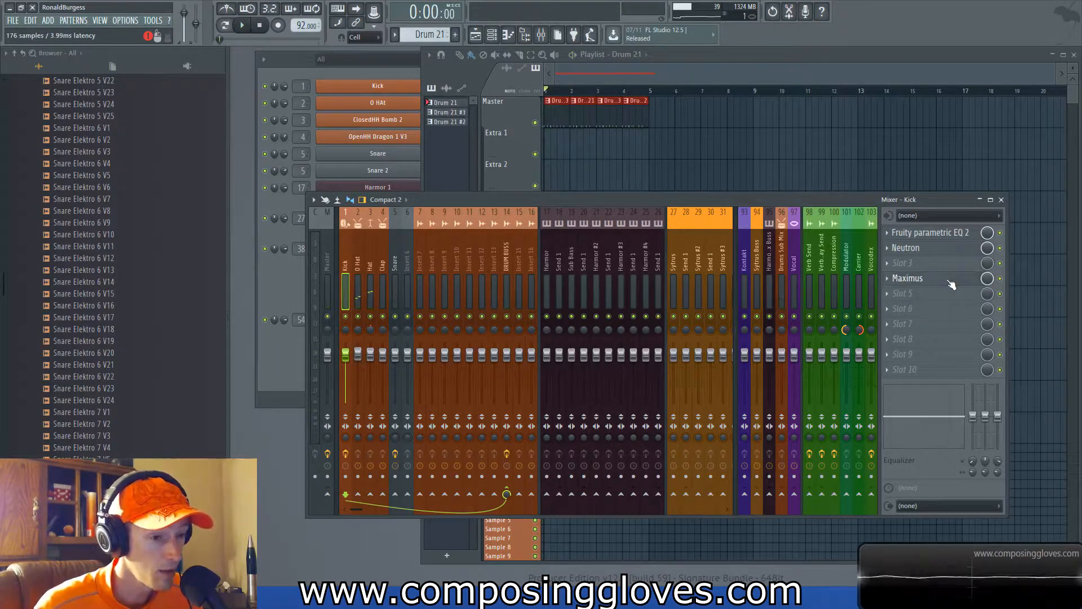
Step: Reopen Maximus on the Kick track and try raising the low band curve's tension to about 11% while listening
{"action": "left_click", "coordinate": [949, 280]}
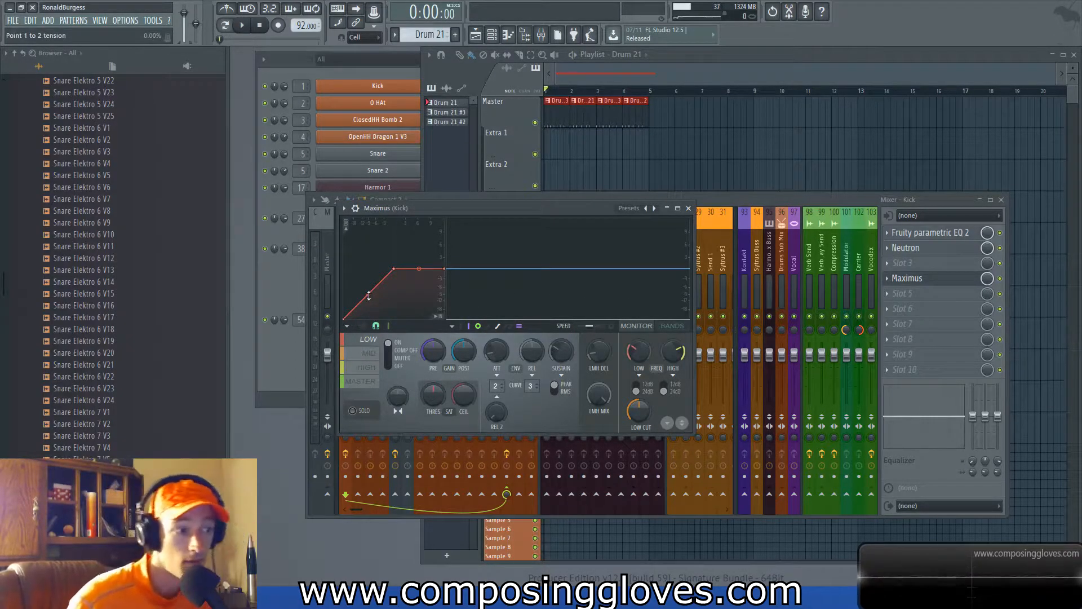
{"action": "key", "text": "space"}
{"action": "left_click_drag", "start_coordinate": [368, 295], "coordinate": [369, 284]}
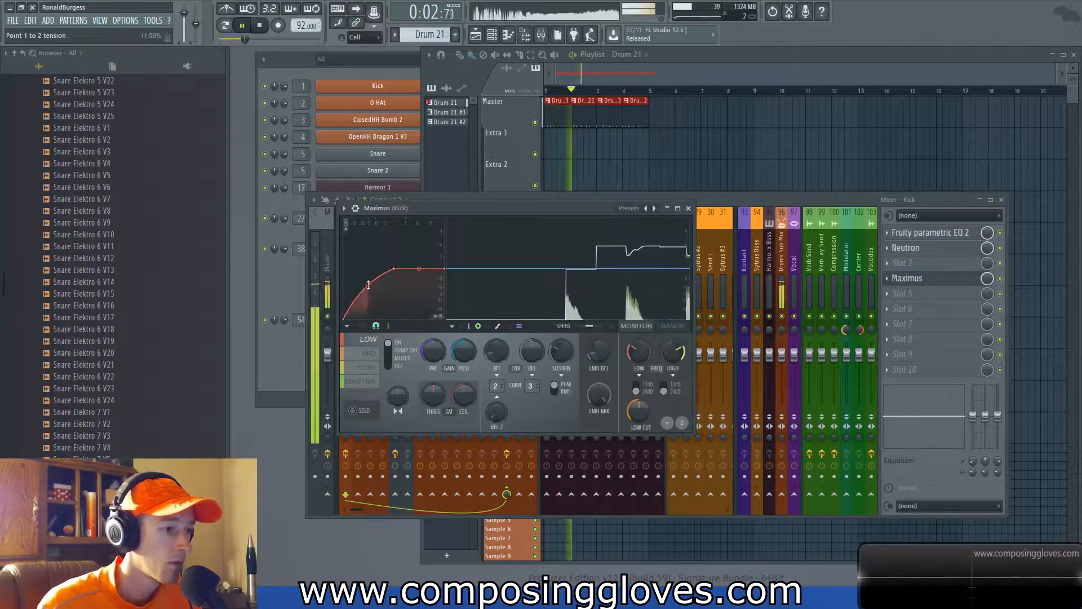
{"action": "key", "text": "space"}
{"action": "key", "text": "space"}
{"action": "key", "text": "space"}
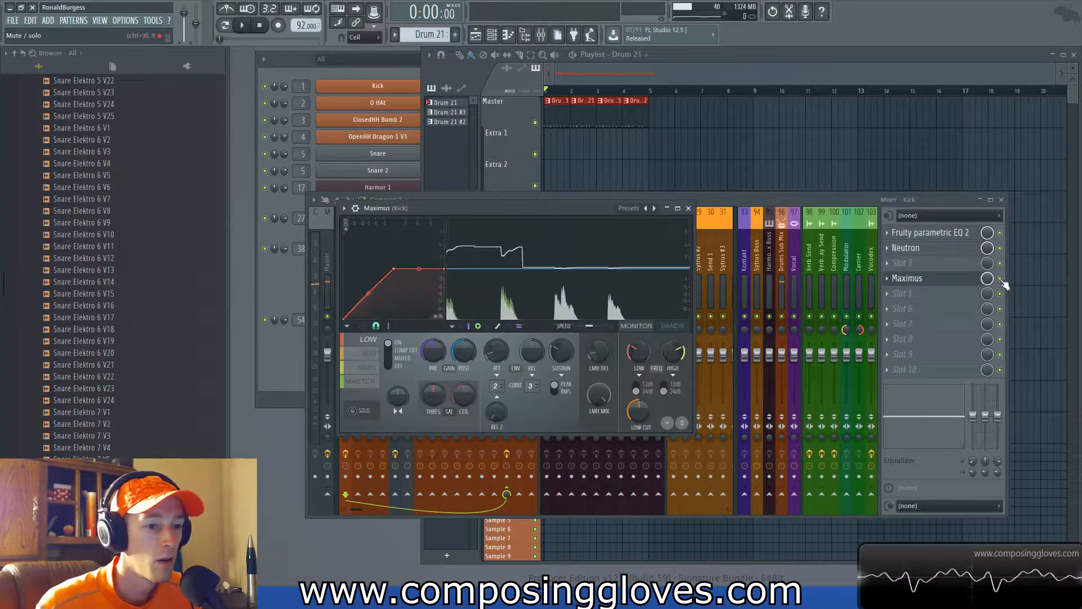
Step: Listen to the kick with Maximus bypassed and remove Maximus from the Kick track's fourth effect slot
{"action": "left_click", "coordinate": [985, 280]}
{"action": "key", "text": "space"}
{"action": "key", "text": "space"}
{"action": "right_click", "coordinate": [913, 281]}
{"action": "mouse_move", "coordinate": [905, 292]}
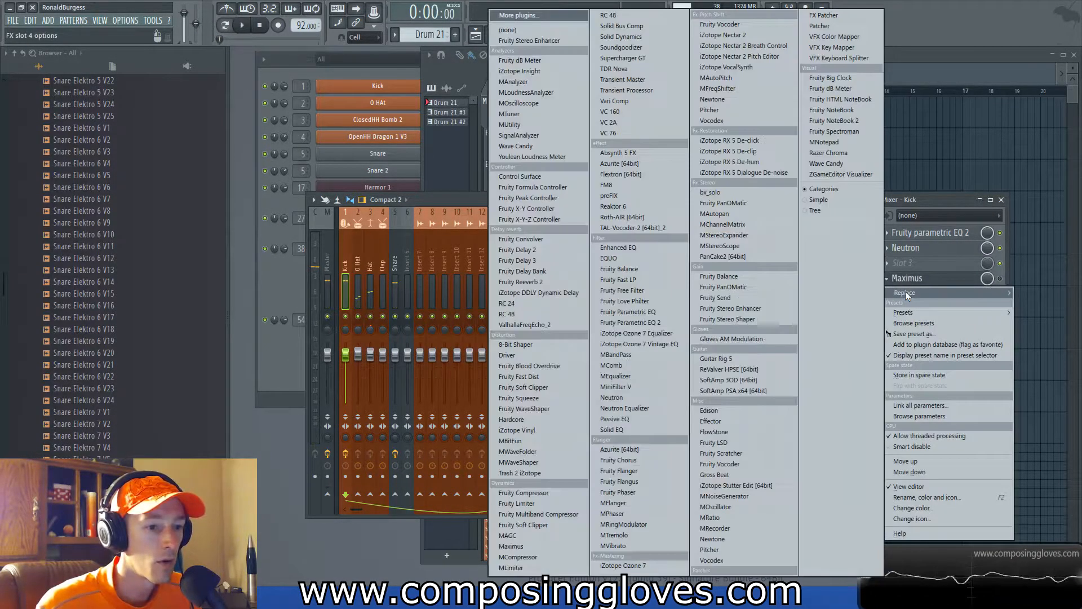
{"action": "left_click", "coordinate": [572, 30]}
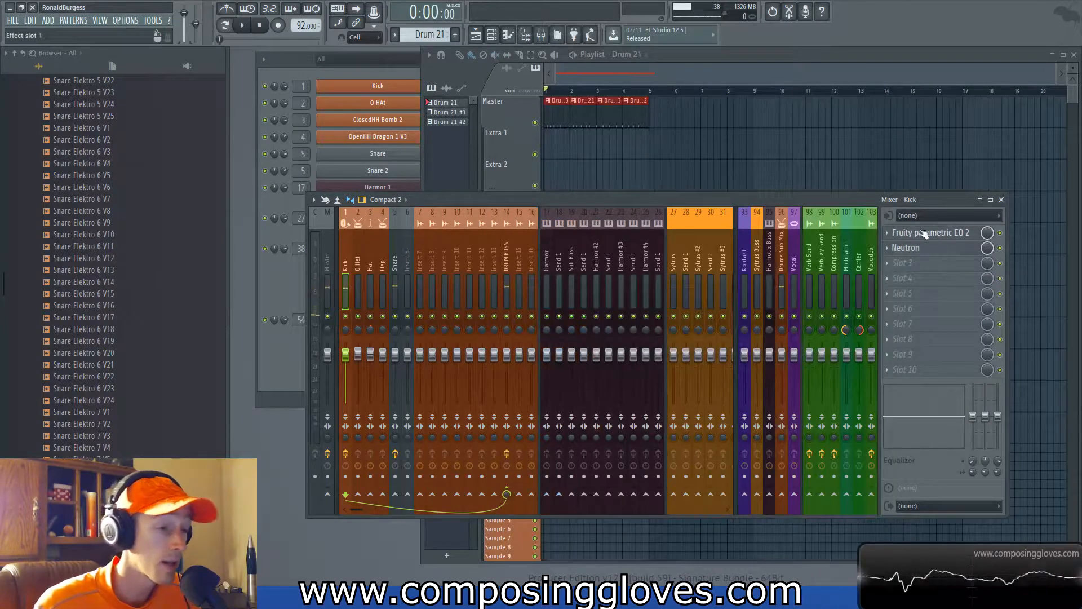
Step: Bring the playlist to the front and save the project in the Projects folder as Beat - Thee French
{"action": "left_click", "coordinate": [590, 92]}
{"action": "left_click", "coordinate": [411, 177]}
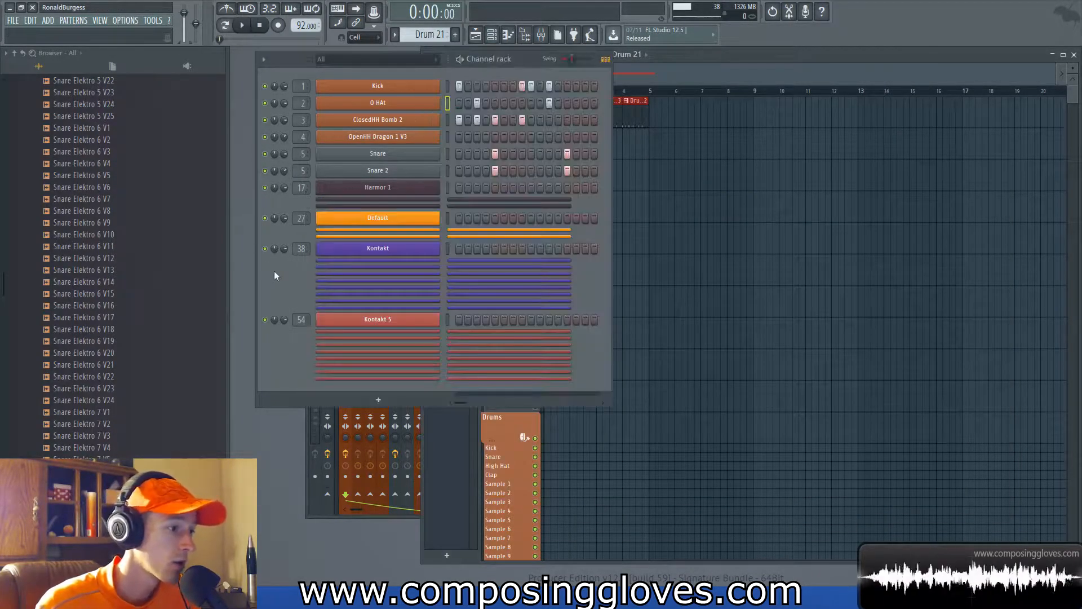
{"action": "left_click", "coordinate": [659, 76]}
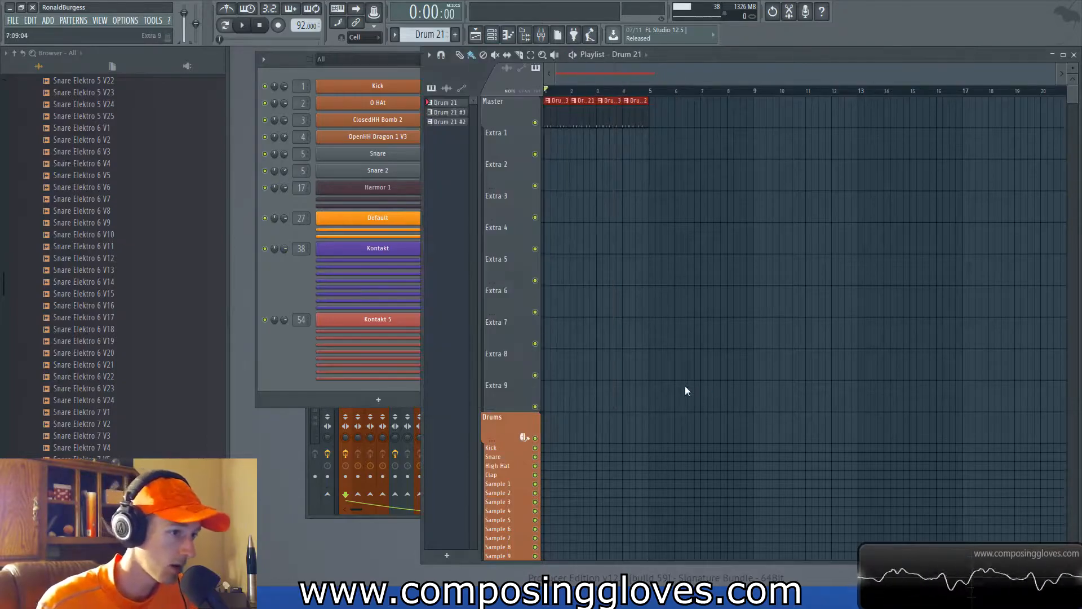
{"action": "key", "text": "ctrl+s"}
{"action": "type", "text": "B"}
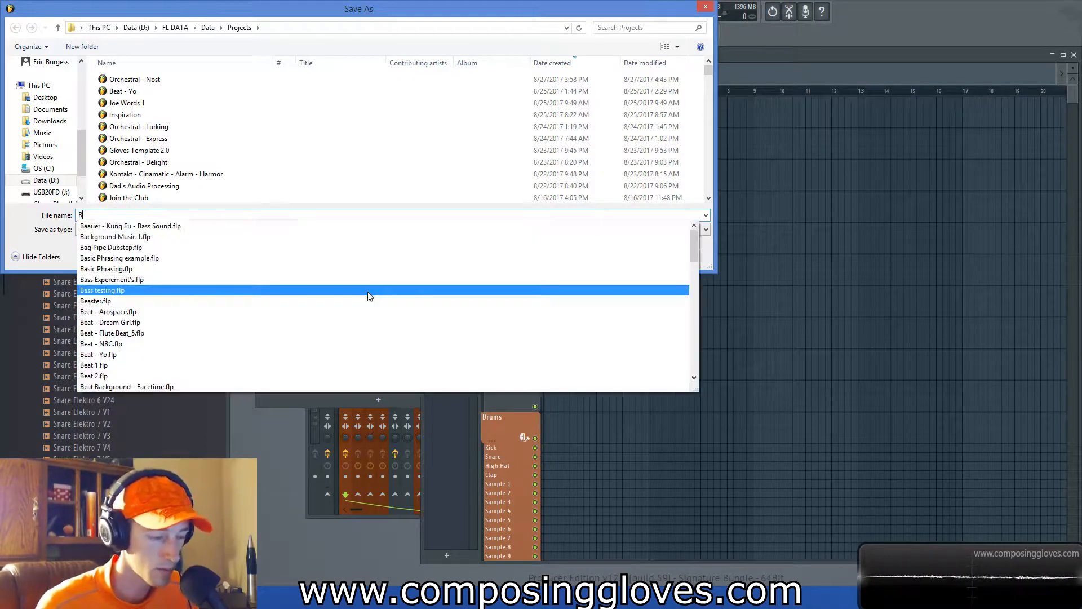
{"action": "type", "text": "eat - "}
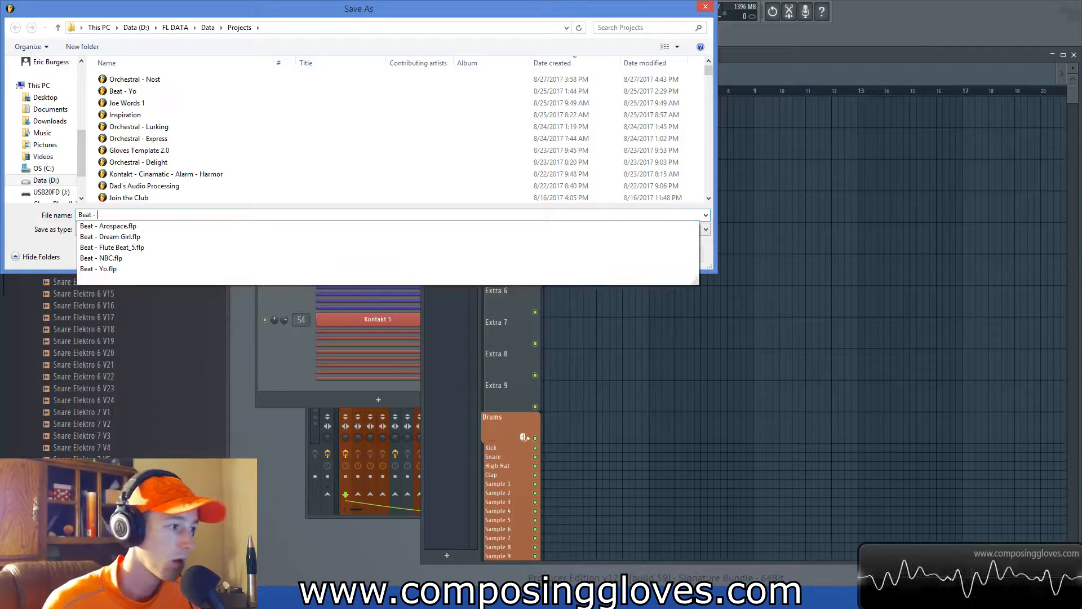
{"action": "type", "text": "Thee"}
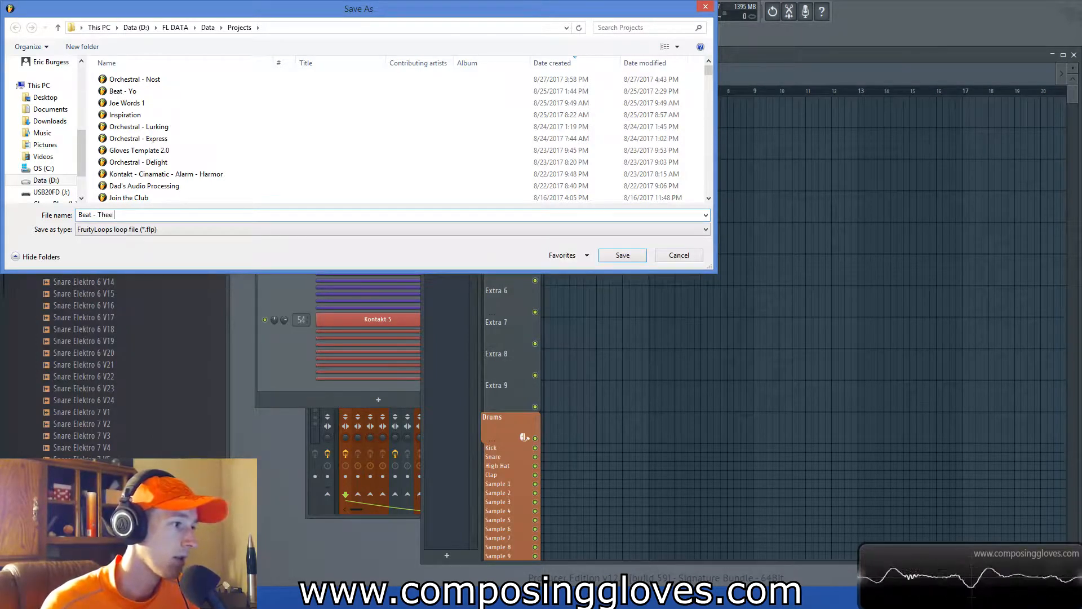
{"action": "type", "text": " French"}
{"action": "key", "text": "Return"}
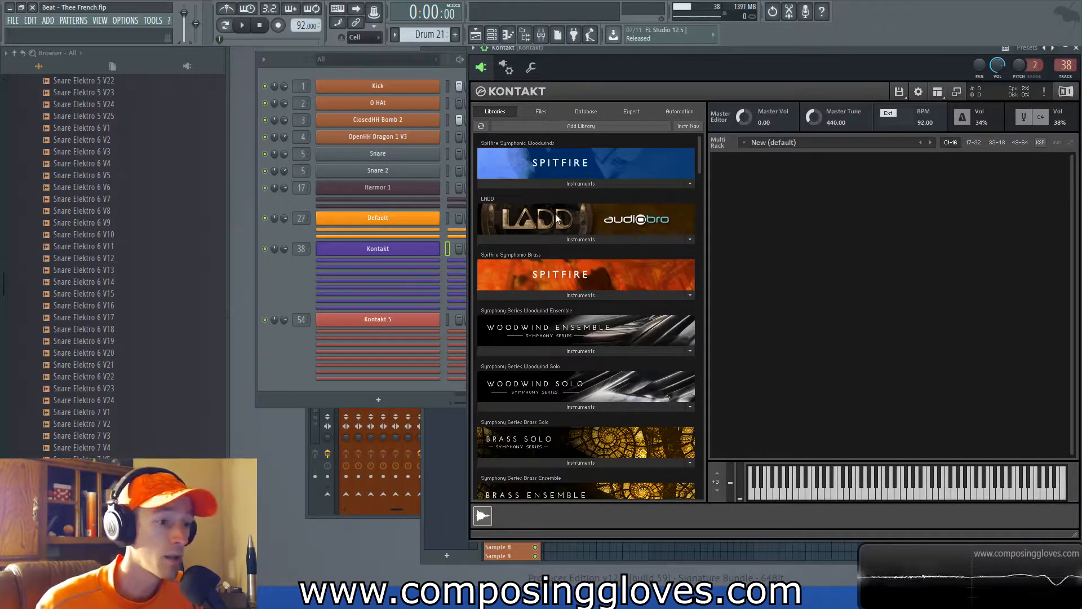
Step: Load Accordion.nki from the World accordions folder of the Kontakt Factory Library into Kontakt
{"action": "left_click_drag", "start_coordinate": [700, 164], "coordinate": [693, 247]}
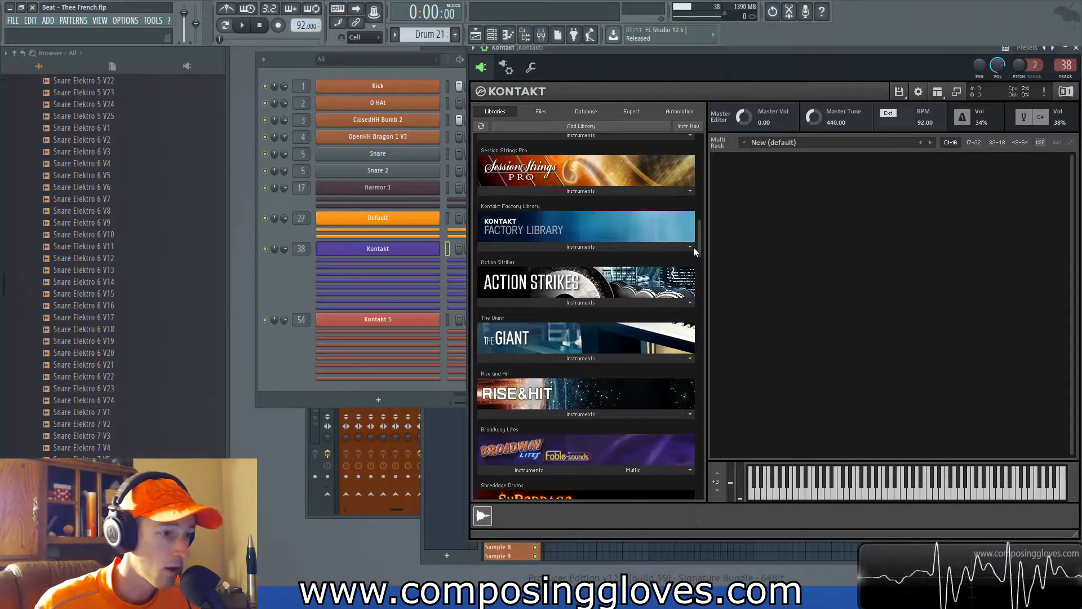
{"action": "left_click", "coordinate": [610, 246]}
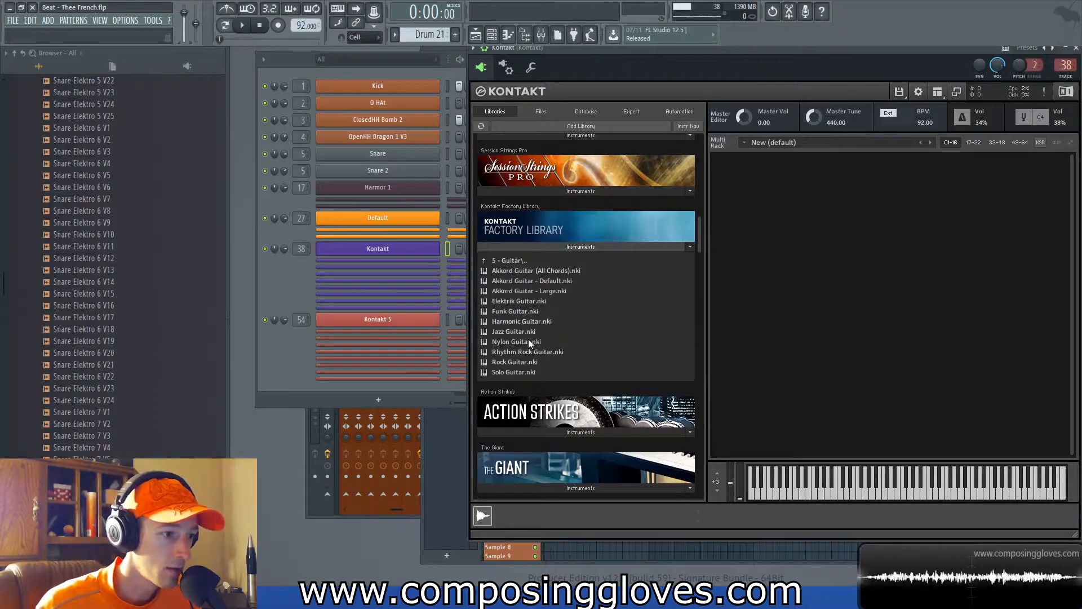
{"action": "left_click", "coordinate": [509, 261]}
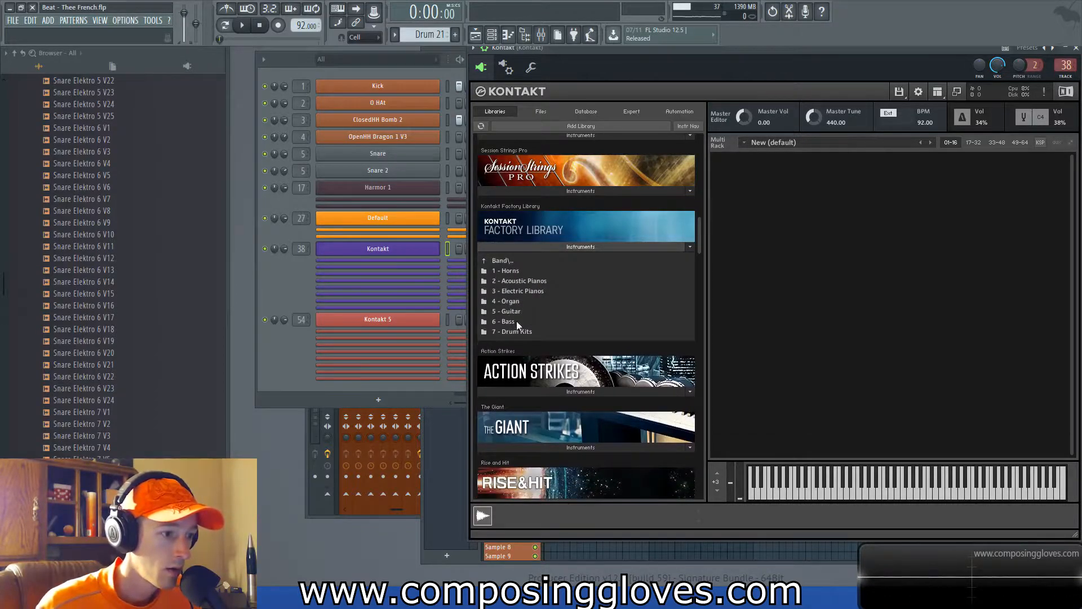
{"action": "left_click", "coordinate": [502, 259]}
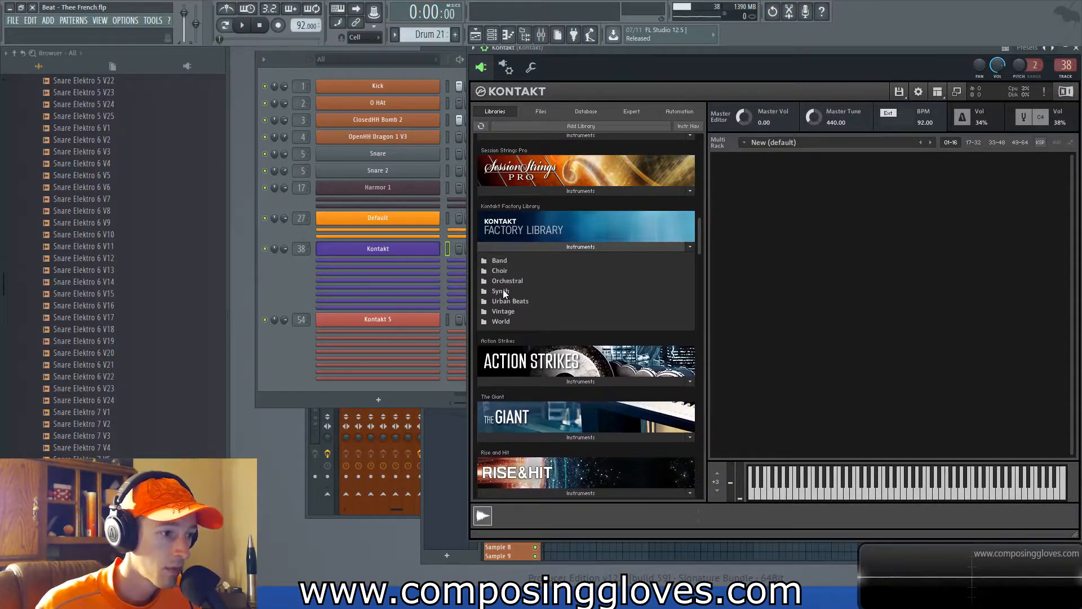
{"action": "left_click", "coordinate": [513, 320]}
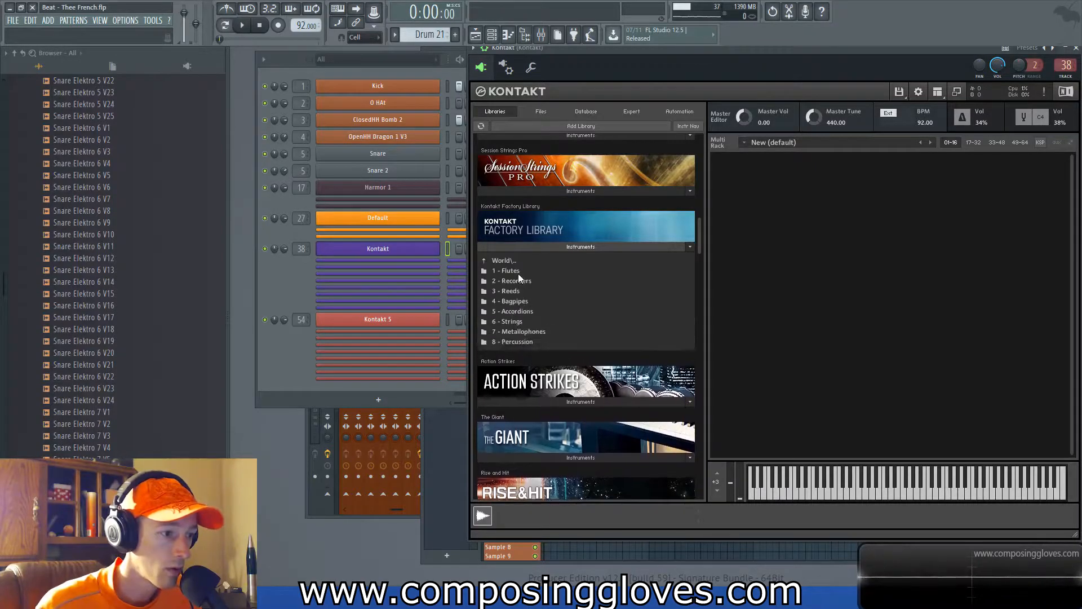
{"action": "left_click", "coordinate": [516, 310]}
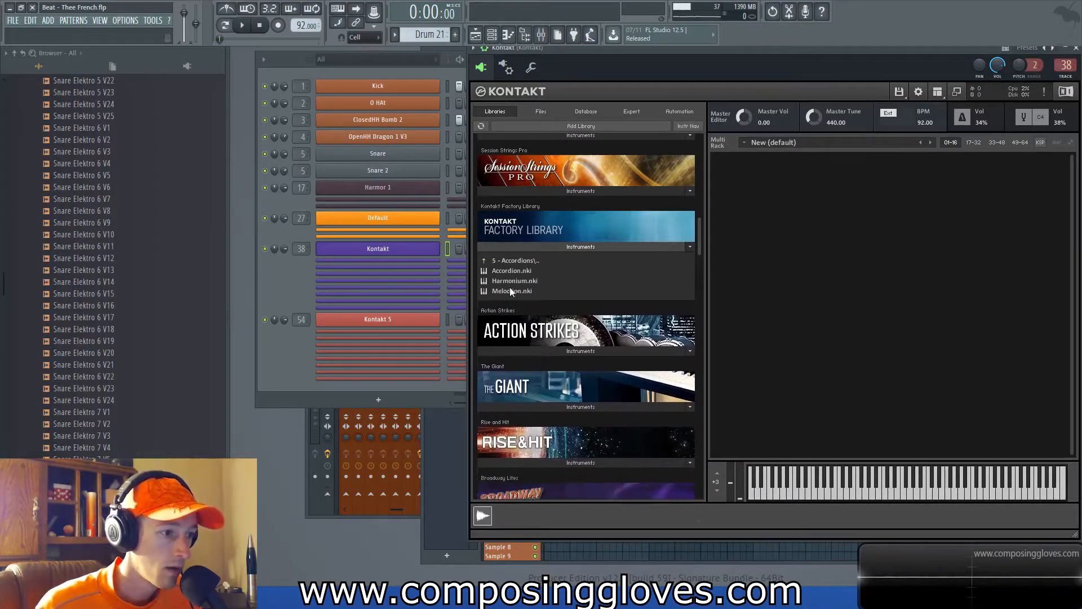
{"action": "double_click", "coordinate": [509, 271]}
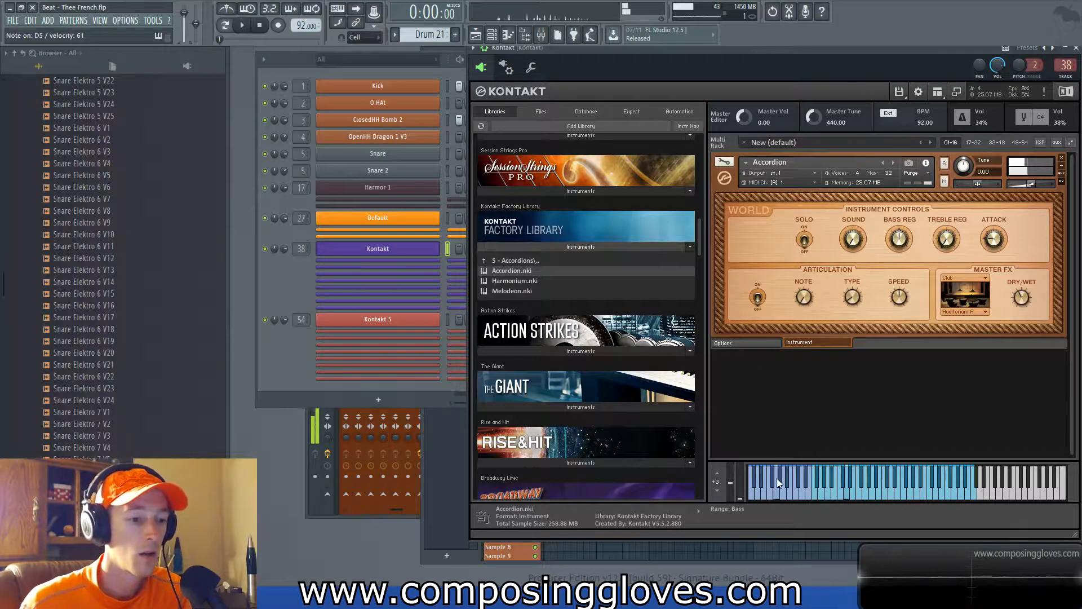
{"action": "left_click_drag", "start_coordinate": [806, 51], "coordinate": [786, 58]}
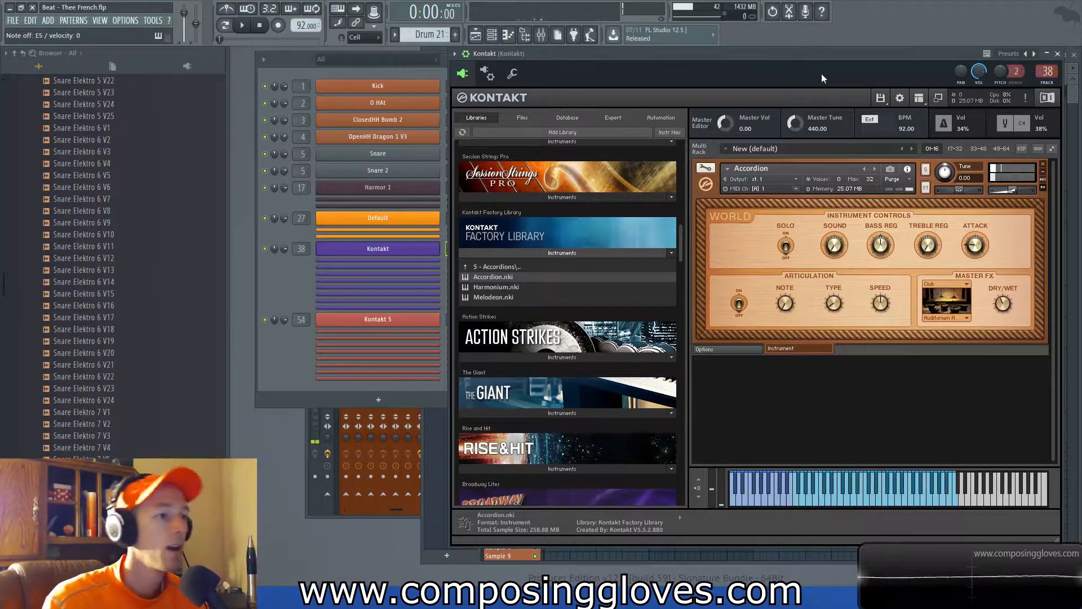
Step: Create a new empty pattern and rename the Kontakt 1 channel to Acc
{"action": "left_click", "coordinate": [284, 282]}
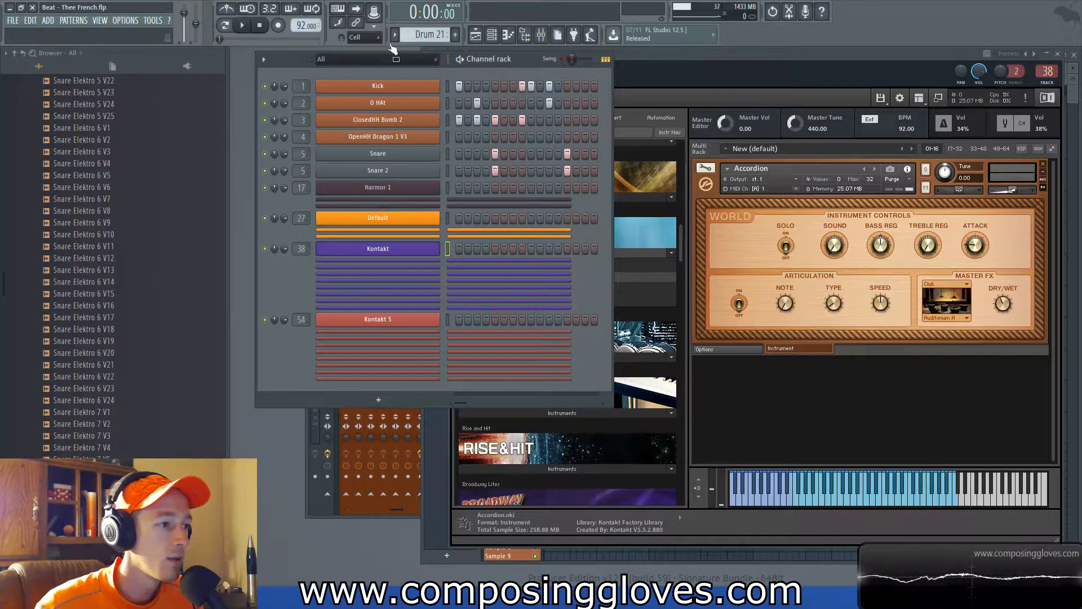
{"action": "left_click", "coordinate": [455, 35]}
{"action": "key", "text": "Return"}
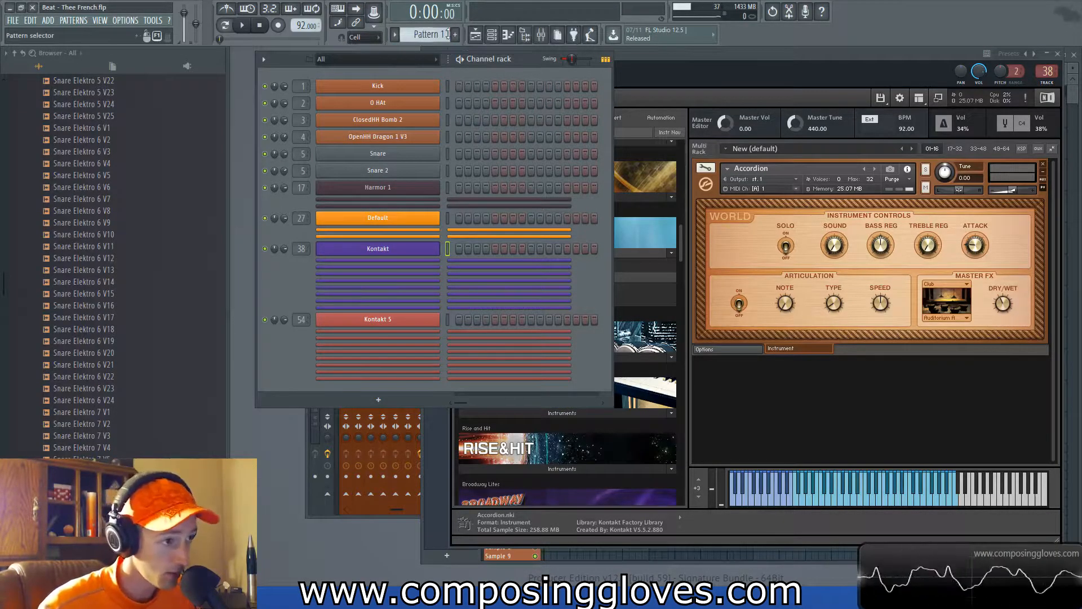
{"action": "left_click", "coordinate": [414, 263]}
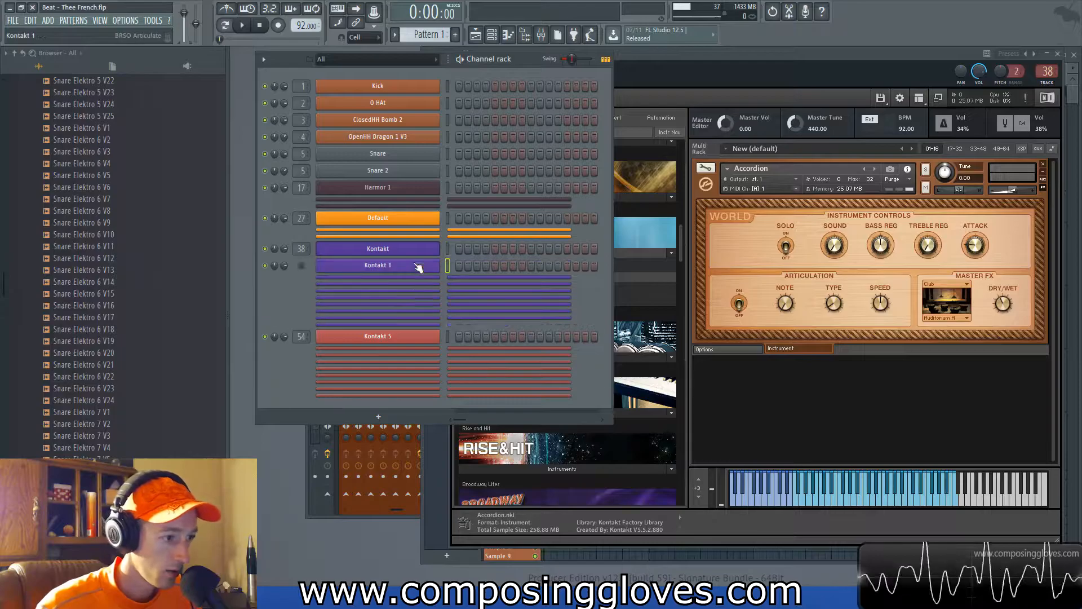
{"action": "middle_click", "coordinate": [399, 263]}
{"action": "type", "text": "Acc"}
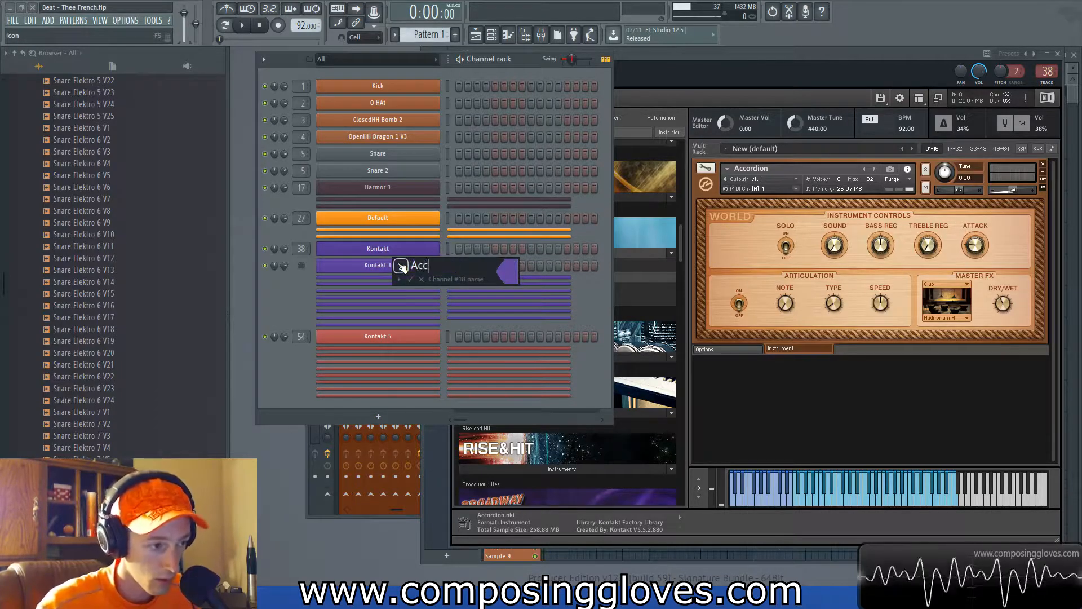
{"action": "key", "text": "Return"}
Step: Open the Acc channel's piano roll and place a two-step C4 note at the start of bar 1
{"action": "right_click", "coordinate": [437, 264]}
{"action": "left_click", "coordinate": [493, 268]}
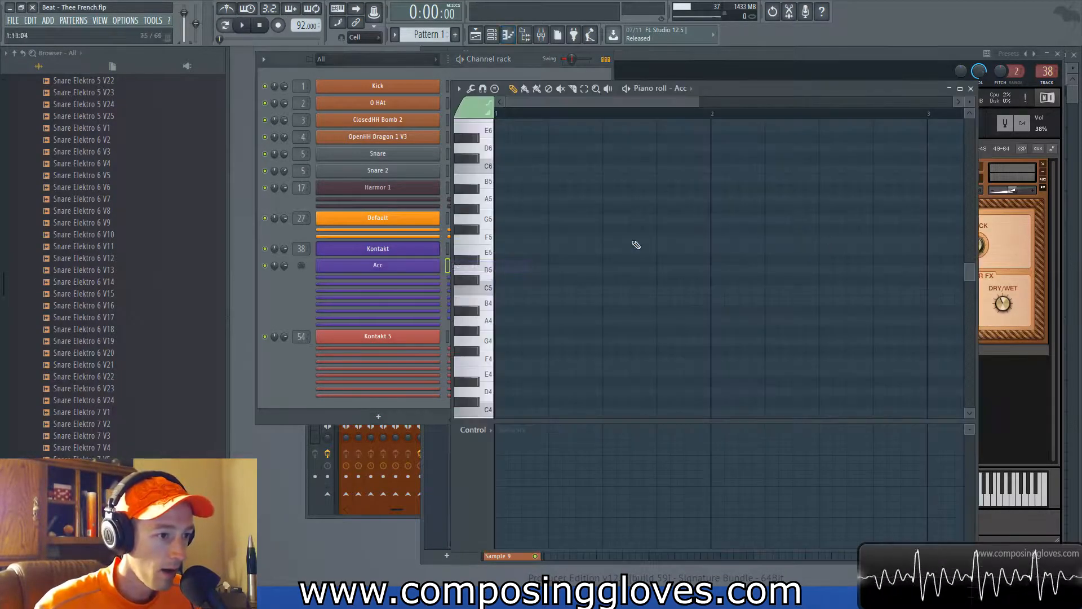
{"action": "scroll", "coordinate": [529, 299], "scroll_direction": "down", "scroll_amount": 3}
{"action": "scroll", "coordinate": [528, 294], "scroll_direction": "up", "scroll_amount": 3}
{"action": "scroll", "coordinate": [742, 275], "scroll_direction": "down", "scroll_amount": 2}
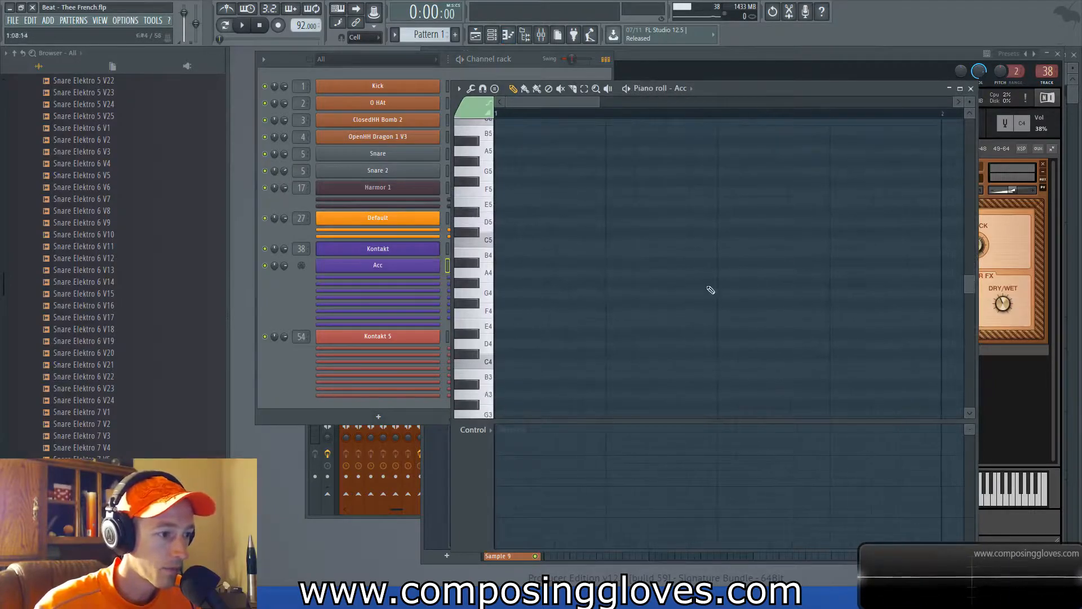
{"action": "left_click", "coordinate": [522, 363]}
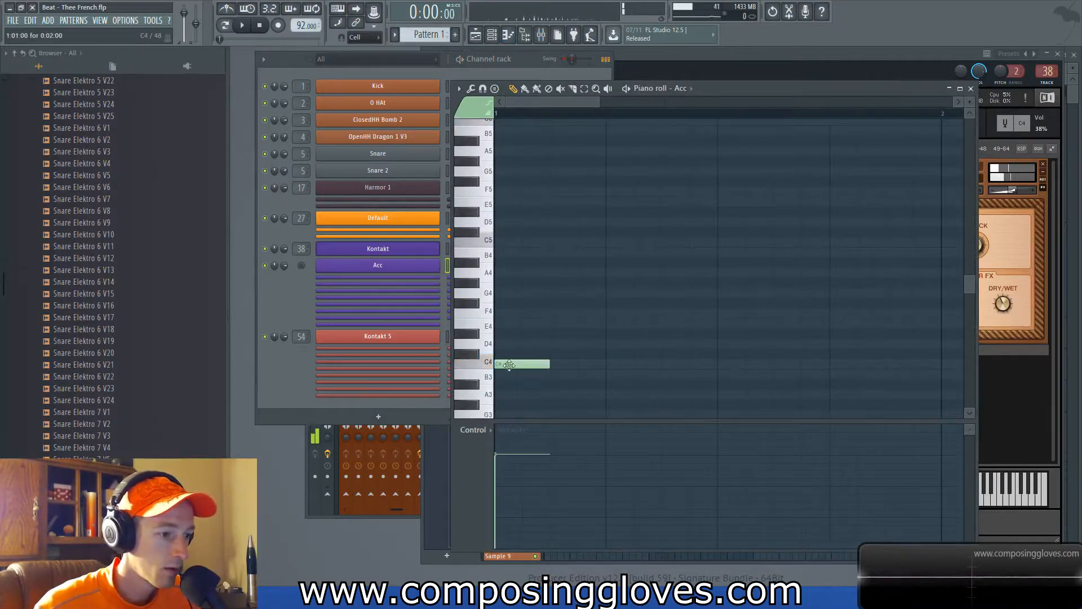
{"action": "scroll", "coordinate": [519, 323], "scroll_direction": "down", "scroll_amount": 3}
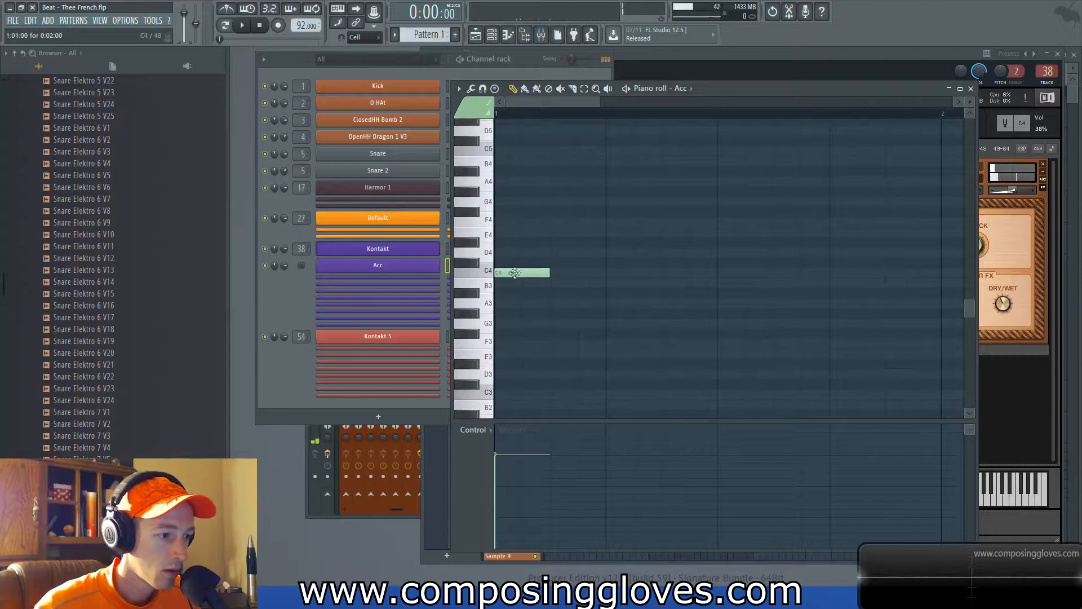
Step: Place Pattern 1 at the start of the playlist and return to its Acc piano roll
{"action": "left_click_drag", "start_coordinate": [908, 54], "coordinate": [914, 121]}
{"action": "left_click", "coordinate": [893, 67]}
{"action": "left_click_drag", "start_coordinate": [589, 136], "coordinate": [558, 134]}
{"action": "double_click", "coordinate": [557, 133]}
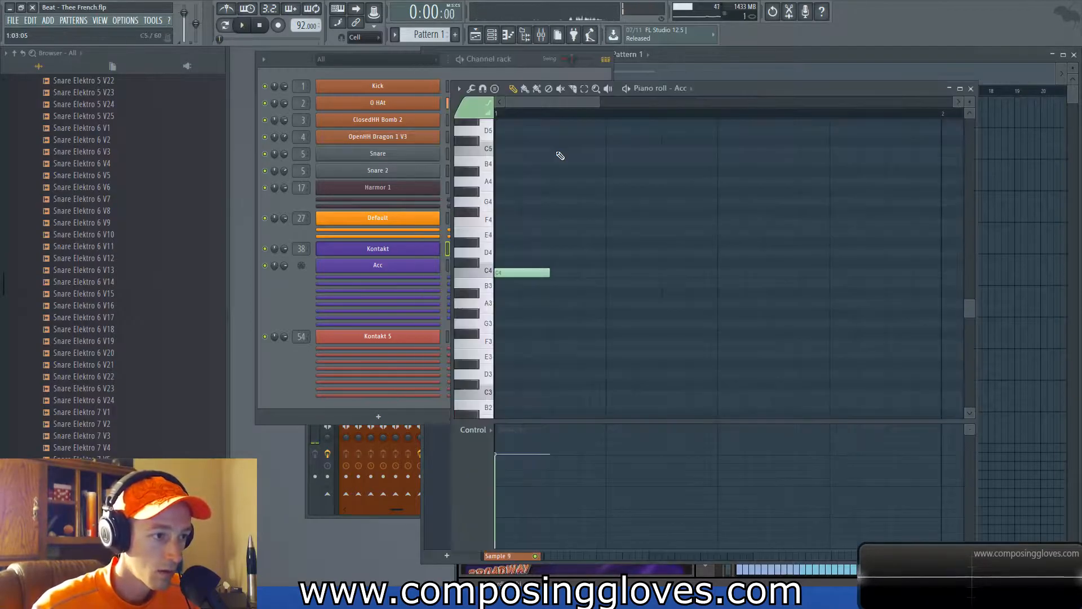
Step: Add stacked G4 and D#4 notes in the middle of bar 1's second beat and play the result
{"action": "scroll", "coordinate": [587, 244], "scroll_direction": "down", "scroll_amount": 3, "text": "ctrl"}
{"action": "scroll", "coordinate": [567, 327], "scroll_direction": "up", "scroll_amount": 3}
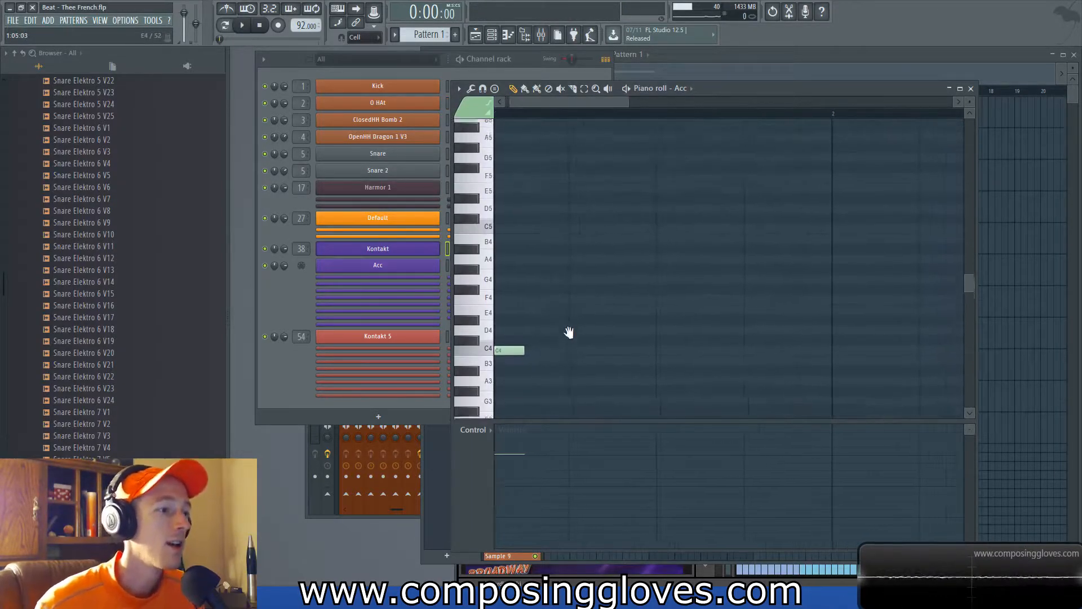
{"action": "left_click", "coordinate": [627, 300]}
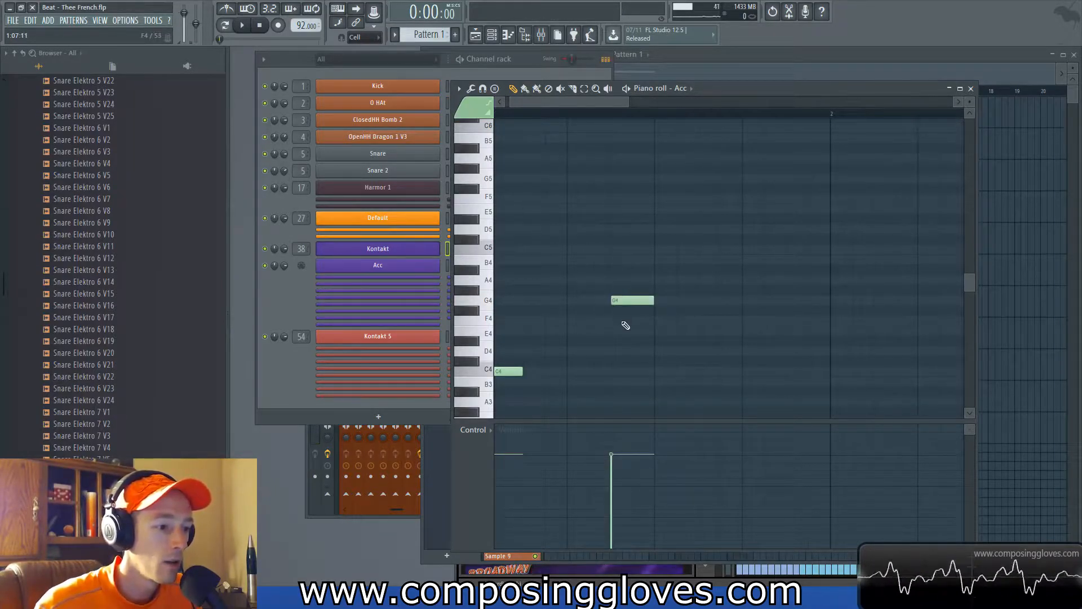
{"action": "left_click", "coordinate": [625, 341]}
{"action": "key", "text": "space"}
{"action": "key", "text": "space"}
Step: Move the G4 and D#4 notes directly after the C4 note at step 3 and shorten them to 0:00:08
{"action": "left_click_drag", "start_coordinate": [609, 266], "coordinate": [534, 344]}
{"action": "key", "text": "space"}
{"action": "key", "text": "space"}
{"action": "key", "text": "space"}
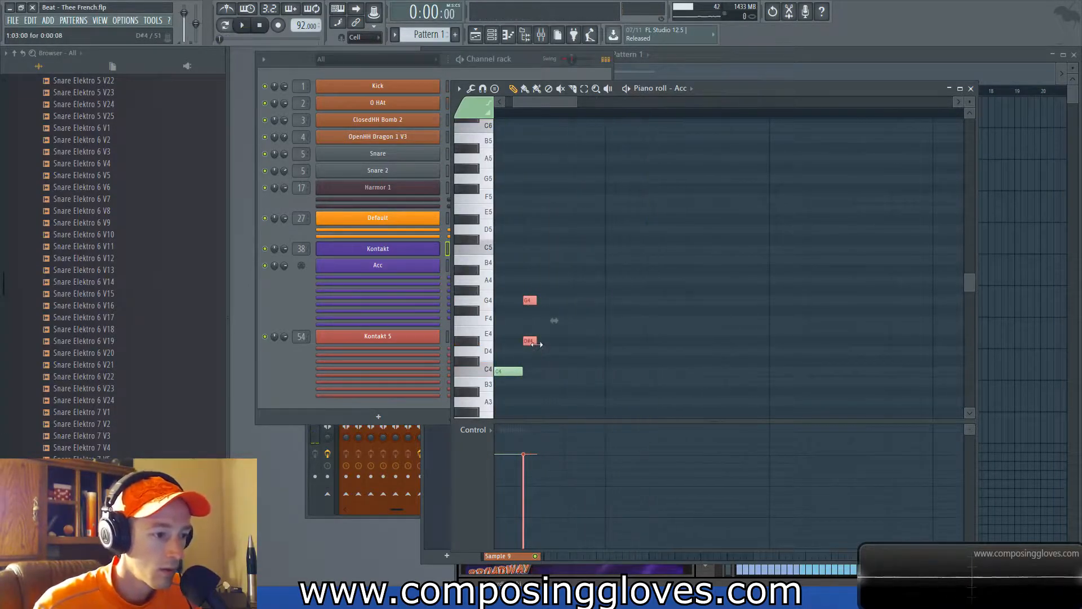
Step: Raise the velocity of the two short chord notes and play the pattern
{"action": "key", "text": "space"}
{"action": "scroll", "coordinate": [536, 414], "scroll_direction": "down", "scroll_amount": 3}
{"action": "left_click_drag", "start_coordinate": [546, 388], "coordinate": [562, 397]}
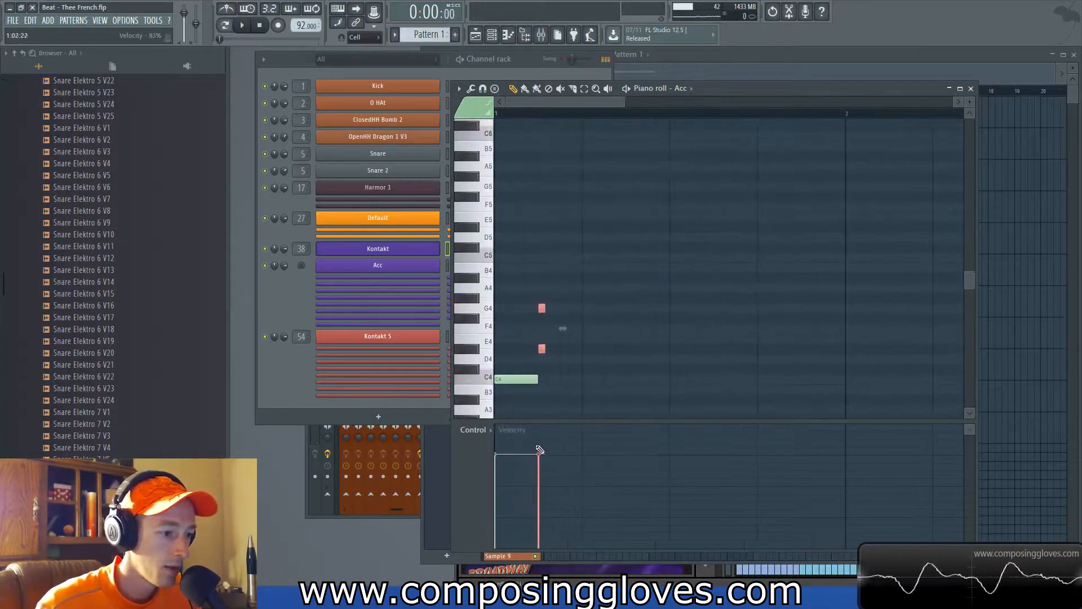
{"action": "key", "text": "space"}
{"action": "key", "text": "space"}
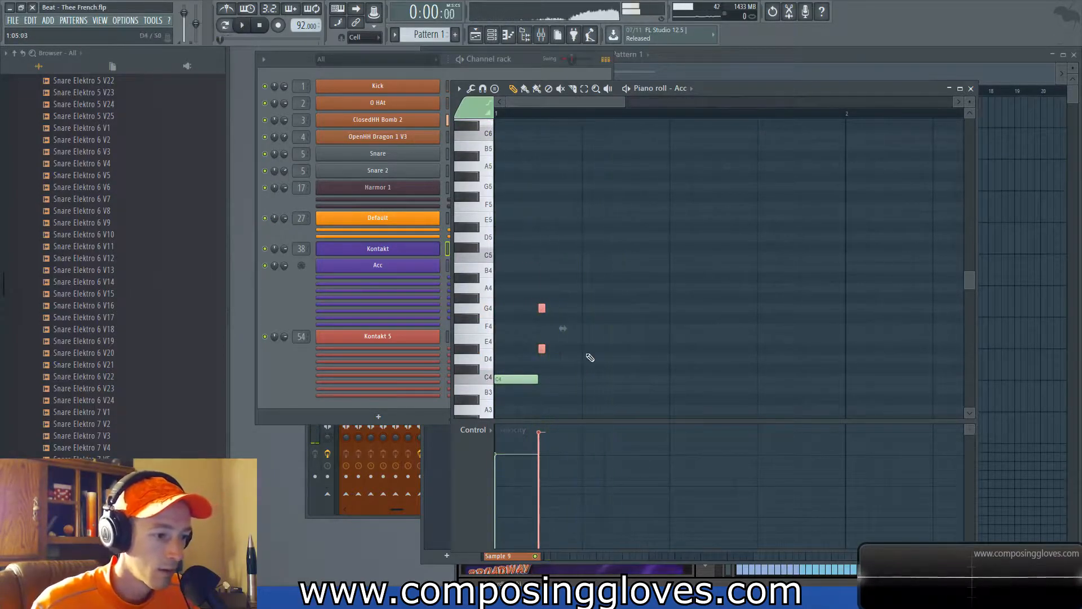
Step: Copy the short G4 and D#4 chord to the offbeats of beats 2, 3 and 4 in bar 1
{"action": "left_click_drag", "start_coordinate": [539, 347], "coordinate": [722, 363]}
{"action": "key", "text": "space"}
{"action": "key", "text": "space"}
{"action": "key", "text": "space"}
{"action": "scroll", "coordinate": [720, 357], "scroll_direction": "down", "scroll_amount": 2}
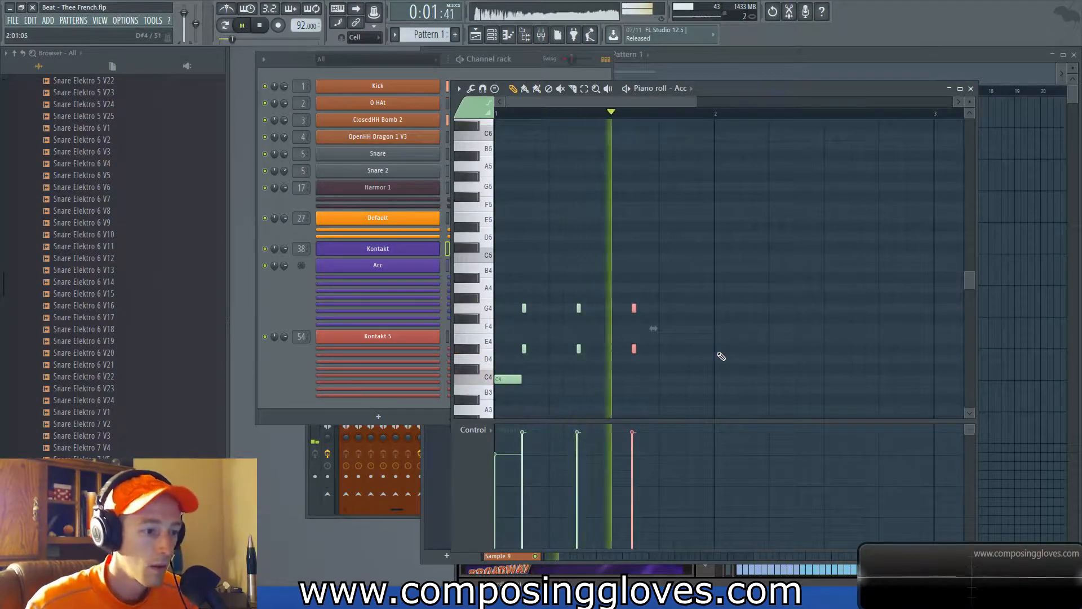
{"action": "key", "text": "space"}
{"action": "left_click_drag", "start_coordinate": [634, 348], "coordinate": [686, 349]}
{"action": "scroll", "coordinate": [609, 336], "scroll_direction": "up", "scroll_amount": 3}
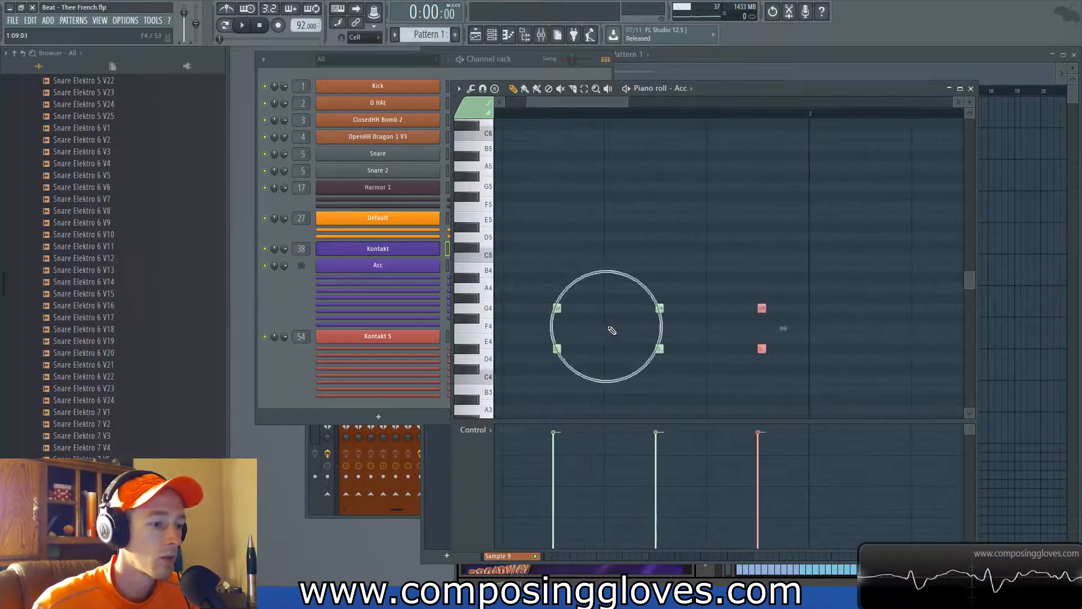
{"action": "left_click_drag", "start_coordinate": [608, 328], "coordinate": [713, 262]}
{"action": "scroll", "coordinate": [713, 262], "scroll_direction": "down", "scroll_amount": 2}
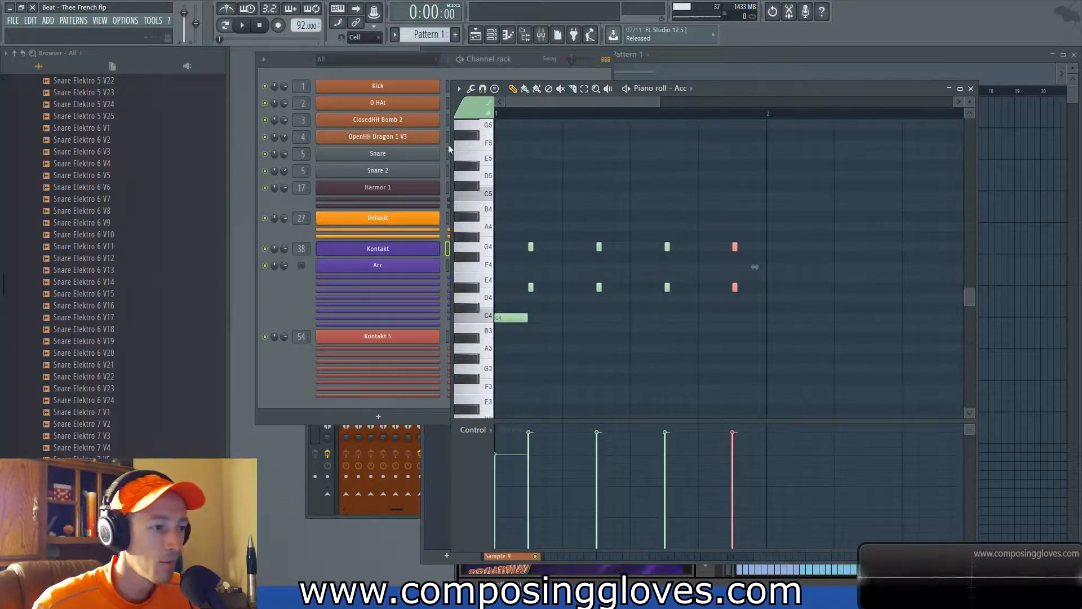
Step: Add a C4 note at beat 4 and a one-step G3 note at step 16 of bar 1, checking by playback
{"action": "key", "text": "space"}
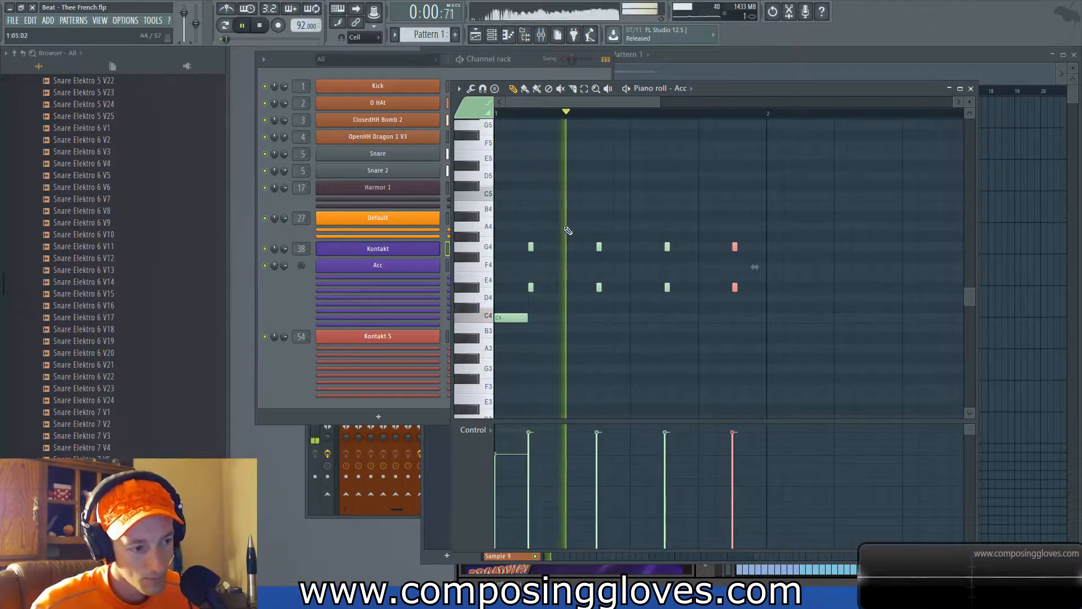
{"action": "key", "text": "space"}
{"action": "left_click", "coordinate": [702, 317]}
{"action": "left_click_drag", "start_coordinate": [701, 317], "coordinate": [724, 327]}
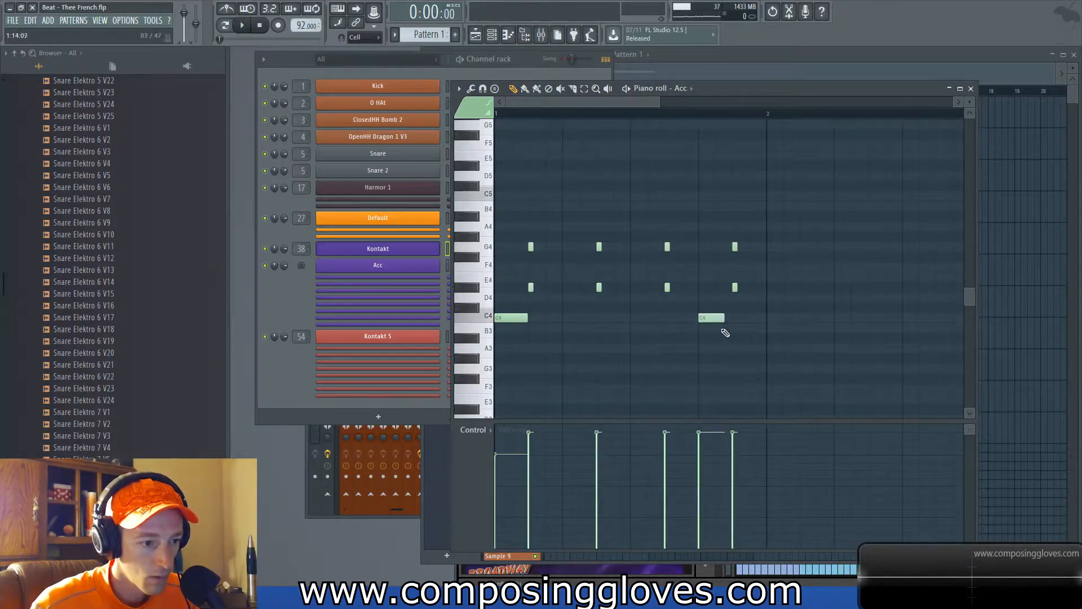
{"action": "left_click_drag", "start_coordinate": [747, 356], "coordinate": [764, 371]}
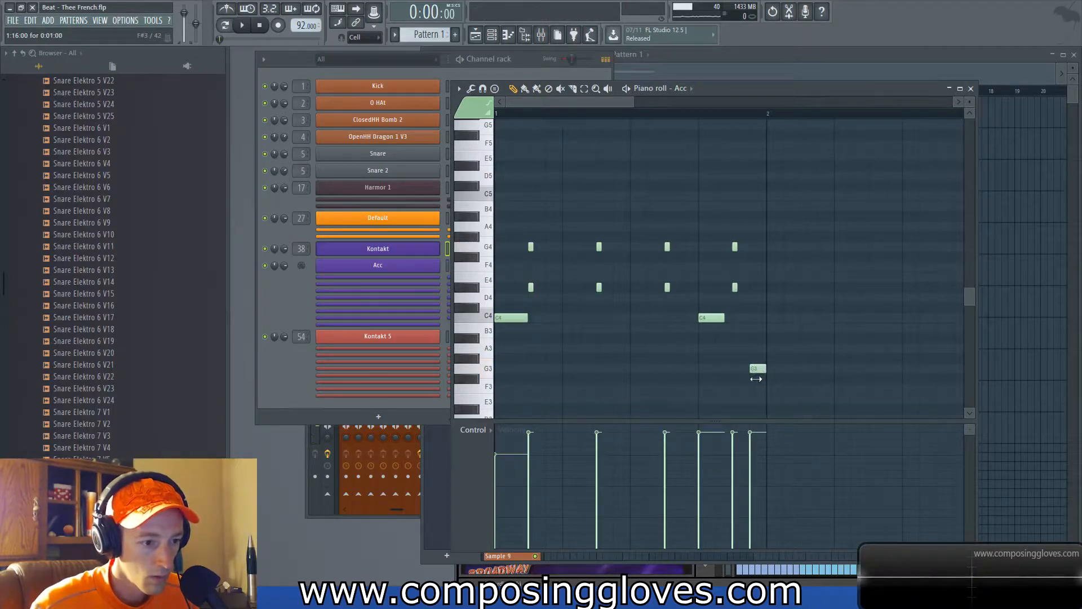
{"action": "key", "text": "space"}
{"action": "scroll", "coordinate": [660, 278], "scroll_direction": "down", "scroll_amount": 2, "text": "ctrl"}
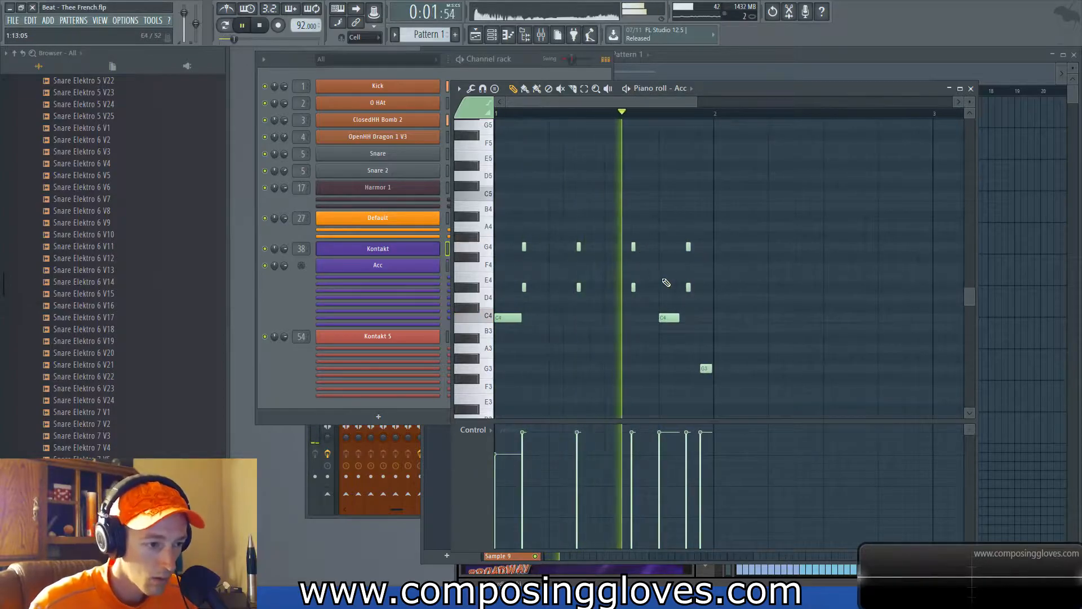
{"action": "key", "text": "space"}
Step: Move the second C4 note to G3 at step 15, delete the short G3 note and beat 4's chord, and play it
{"action": "left_click_drag", "start_coordinate": [666, 319], "coordinate": [620, 324]}
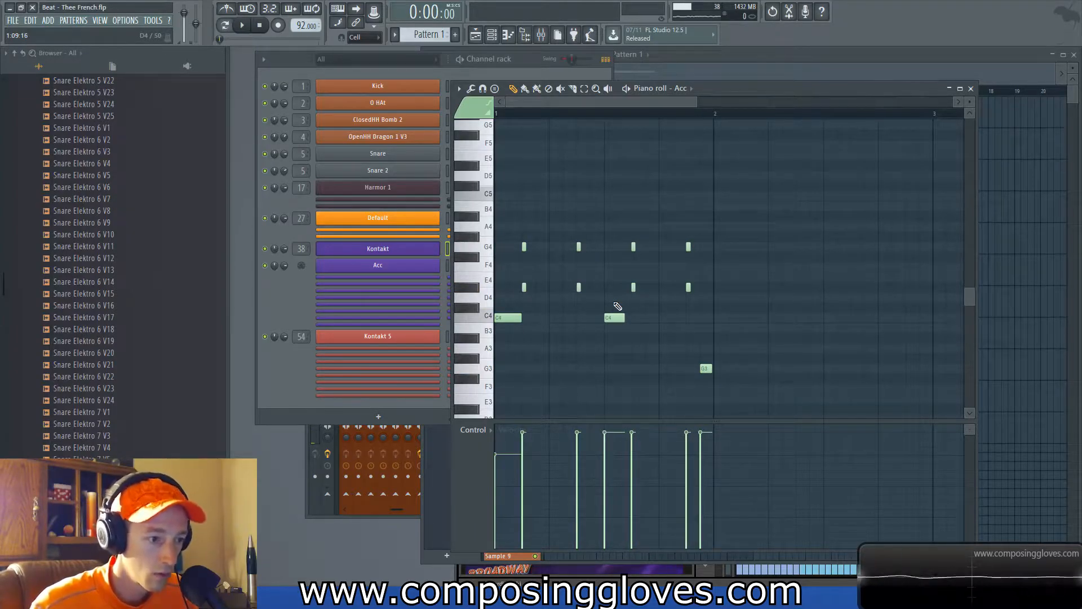
{"action": "left_click_drag", "start_coordinate": [616, 317], "coordinate": [698, 370]}
{"action": "right_click", "coordinate": [709, 370]}
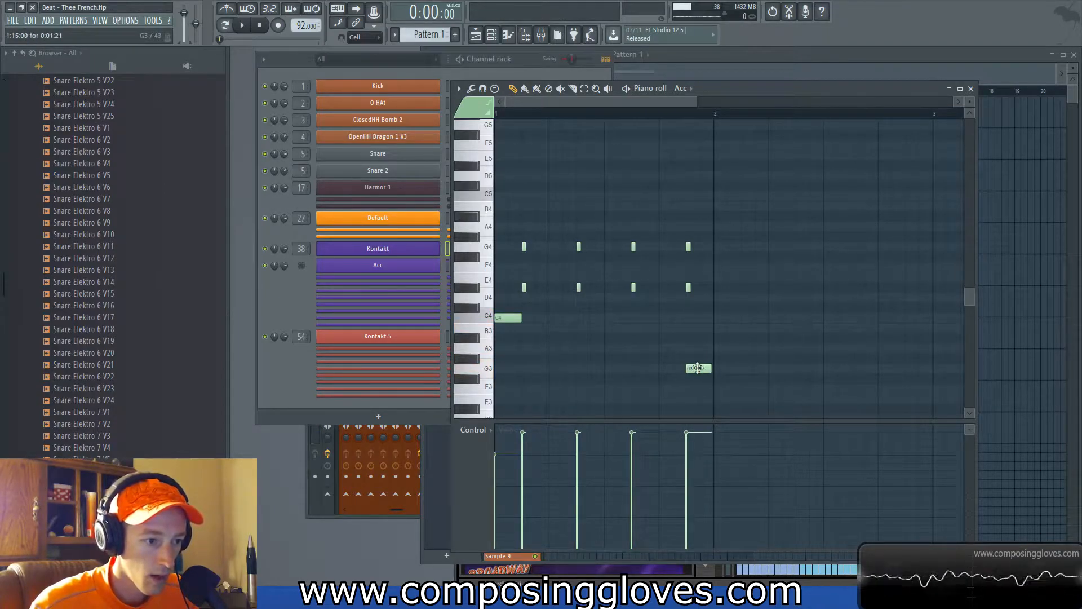
{"action": "right_click", "coordinate": [690, 248]}
{"action": "key", "text": "space"}
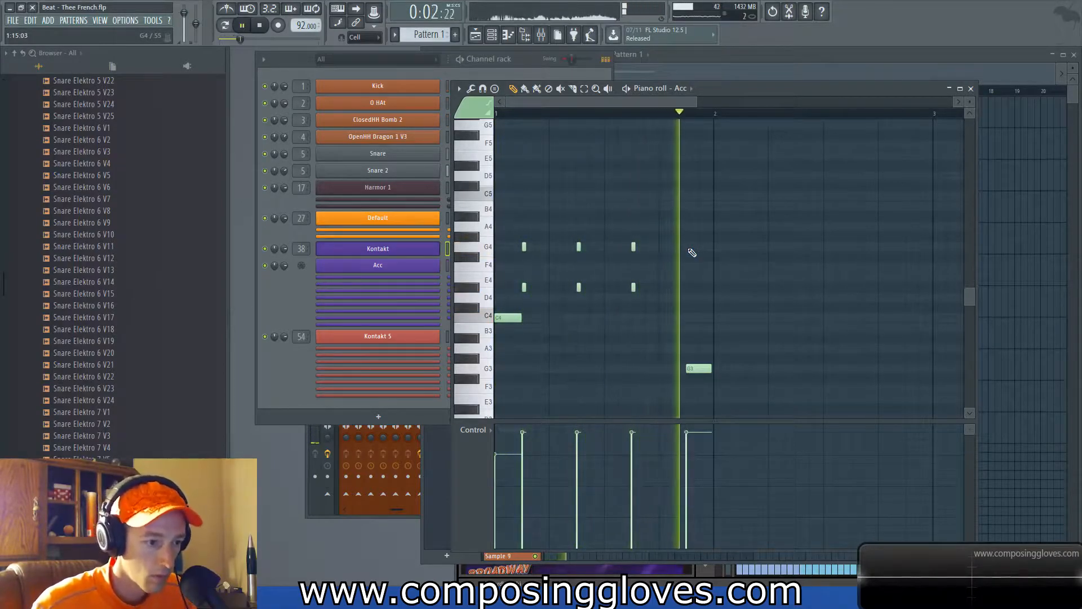
{"action": "key", "text": "space"}
Step: Copy all of bar 1's accordion notes to bar 2 and play the pattern
{"action": "left_click_drag", "start_coordinate": [511, 212], "coordinate": [737, 375]}
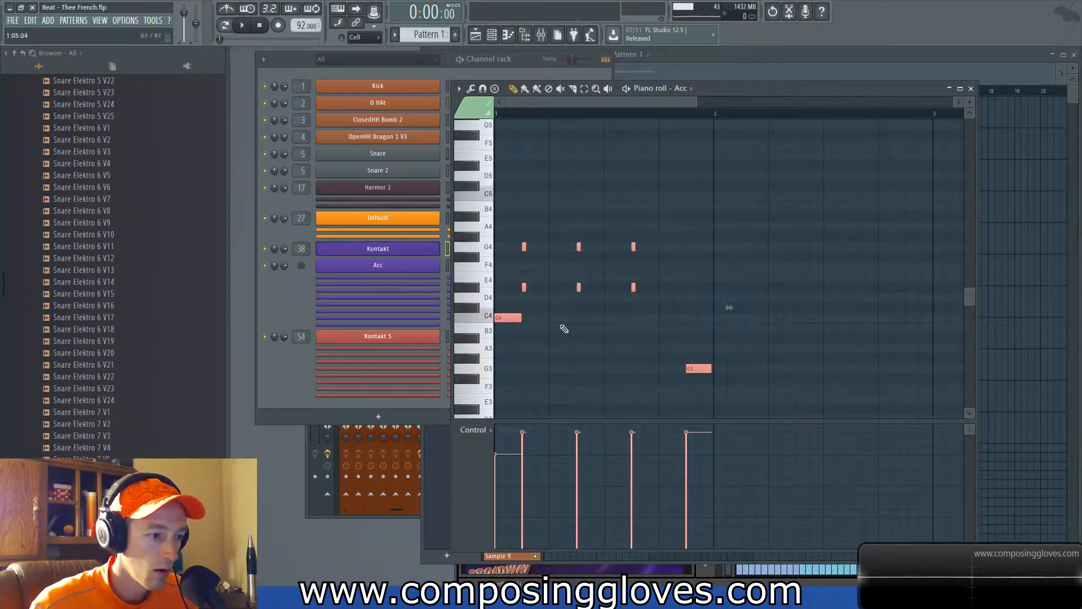
{"action": "left_click_drag", "start_coordinate": [502, 316], "coordinate": [721, 317]}
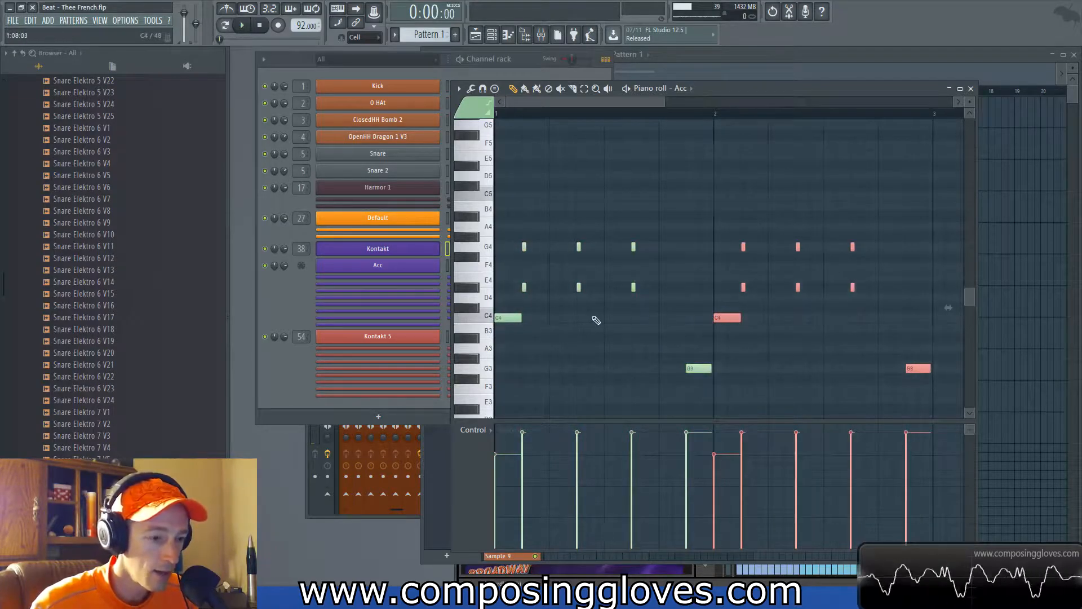
{"action": "scroll", "coordinate": [596, 316], "scroll_direction": "down", "scroll_amount": 3}
{"action": "key", "text": "space"}
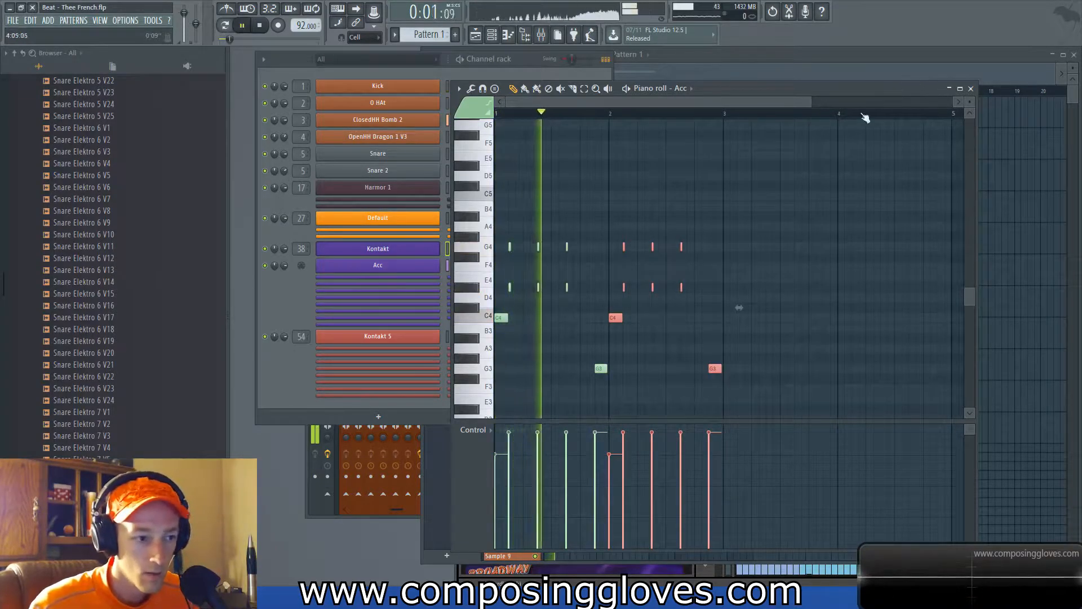
Step: Stop and replay the two-bar accordion pattern, and clear the selection of bar 2's copied notes
{"action": "scroll", "coordinate": [667, 310], "scroll_direction": "up", "scroll_amount": 4}
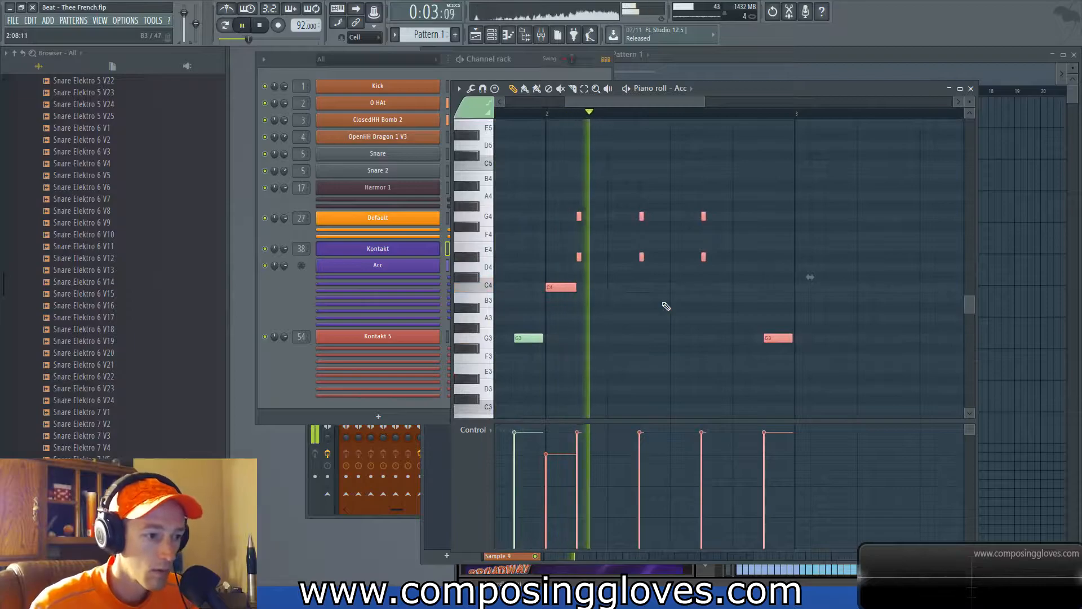
{"action": "scroll", "coordinate": [666, 306], "scroll_direction": "down", "scroll_amount": 2}
{"action": "key", "text": "space"}
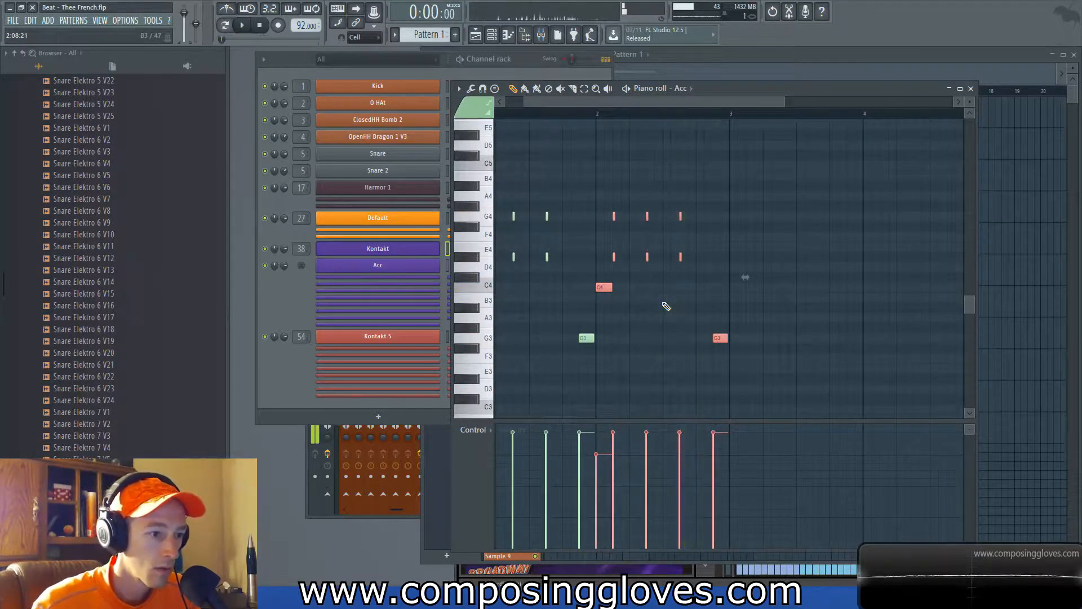
{"action": "scroll", "coordinate": [643, 265], "scroll_direction": "up", "scroll_amount": 3}
{"action": "key", "text": "space"}
{"action": "key", "text": "space"}
{"action": "key", "text": "ctrl+d"}
Step: Lower the D#4 note of bar 2's second chord to D4 and play the pattern
{"action": "scroll", "coordinate": [653, 251], "scroll_direction": "up", "scroll_amount": 2}
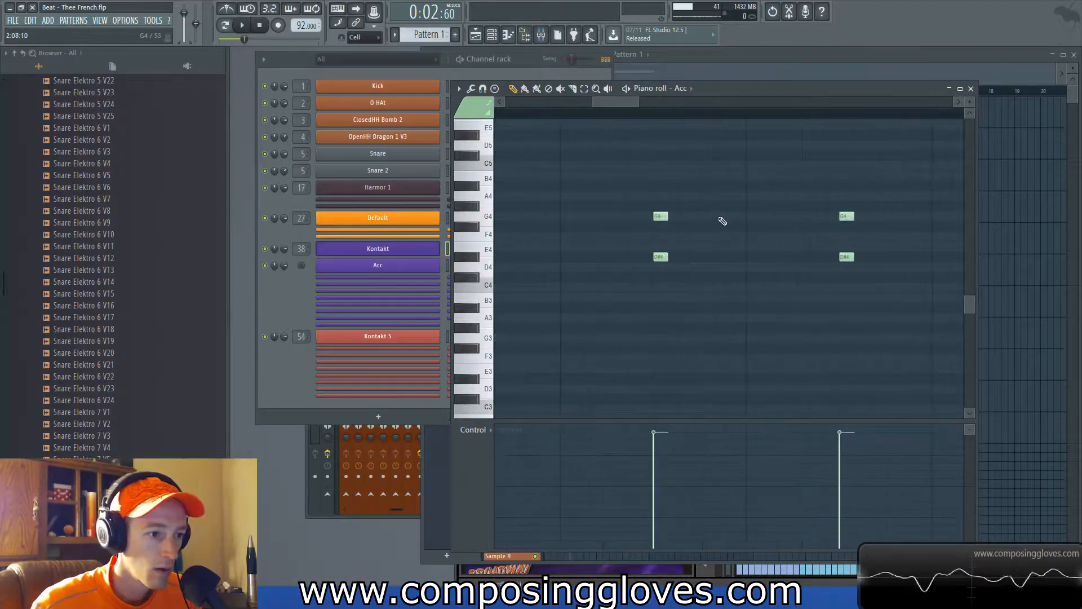
{"action": "scroll", "coordinate": [698, 269], "scroll_direction": "up", "scroll_amount": 2}
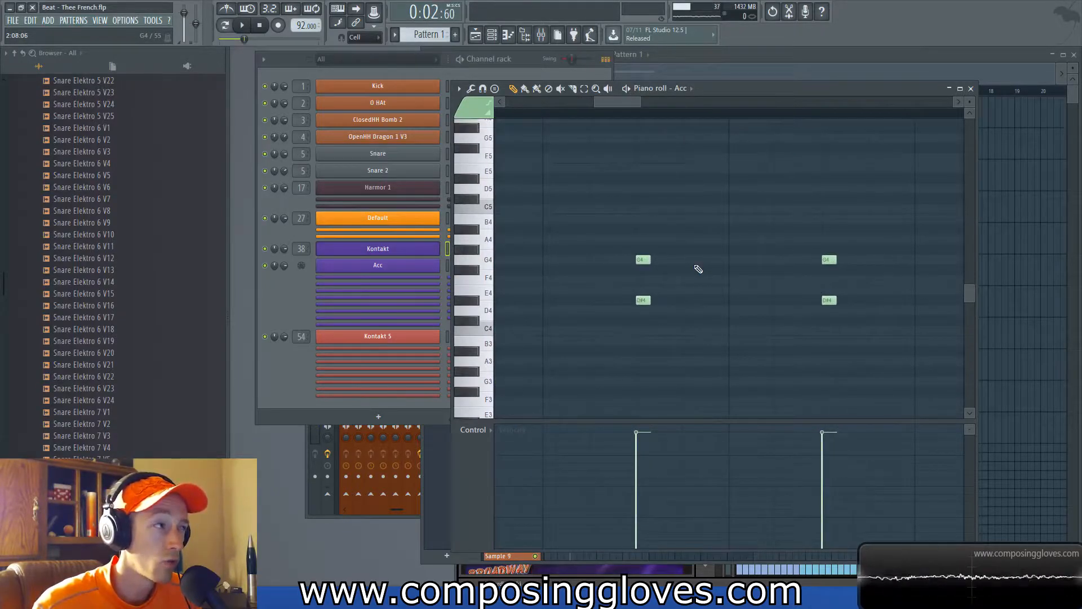
{"action": "left_click_drag", "start_coordinate": [639, 299], "coordinate": [640, 310]}
{"action": "scroll", "coordinate": [671, 273], "scroll_direction": "down", "scroll_amount": 2}
{"action": "key", "text": "space"}
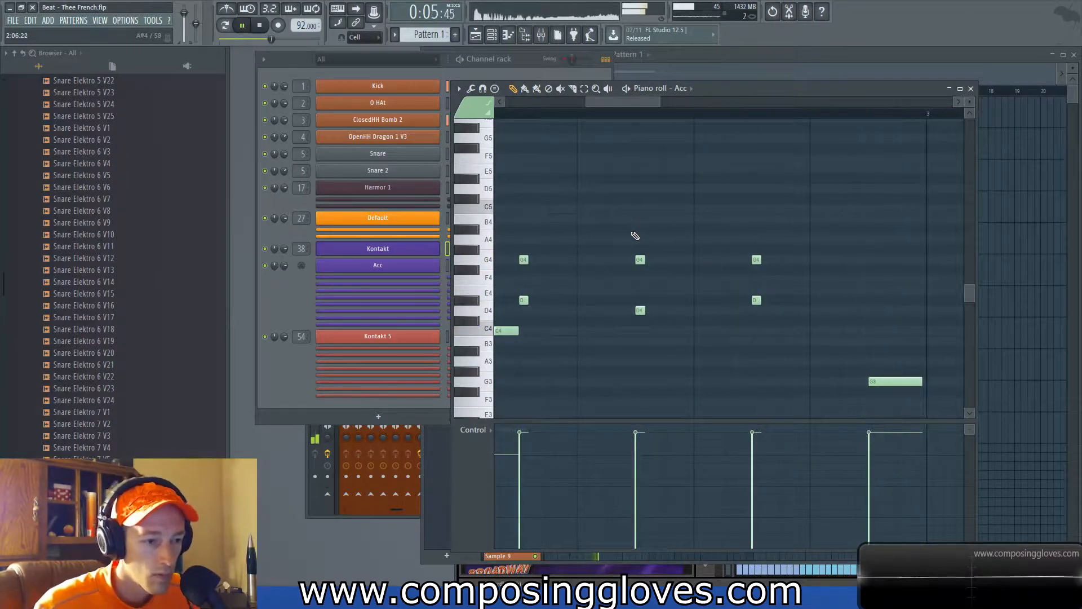
{"action": "key", "text": "space"}
Step: Duplicate all accordion notes of bars 1 and 2 into bars 3 and 4 and clear the selection
{"action": "scroll", "coordinate": [626, 238], "scroll_direction": "down", "scroll_amount": 4}
{"action": "left_click_drag", "start_coordinate": [618, 241], "coordinate": [771, 229]}
{"action": "key", "text": "ctrl+a"}
{"action": "left_click_drag", "start_coordinate": [506, 293], "coordinate": [813, 294]}
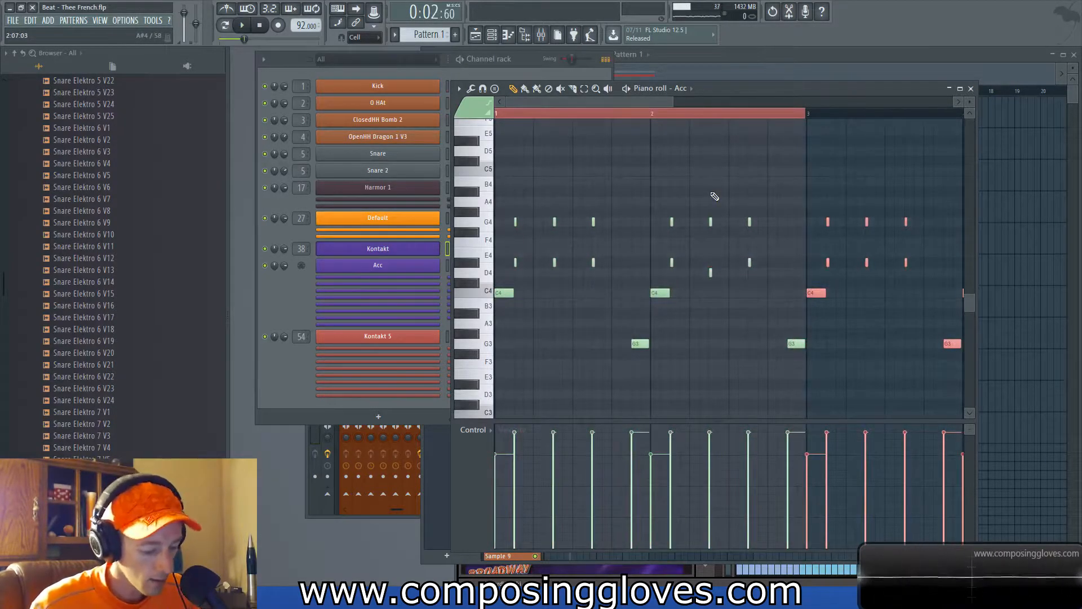
{"action": "key", "text": "ctrl+d"}
{"action": "scroll", "coordinate": [712, 195], "scroll_direction": "up", "scroll_amount": 5}
{"action": "scroll", "coordinate": [712, 195], "scroll_direction": "down", "scroll_amount": 6}
Step: Examine the transition from the G3 note ending bar 1 to the C4 note starting bar 2
{"action": "left_click_drag", "start_coordinate": [712, 197], "coordinate": [811, 172]}
{"action": "scroll", "coordinate": [747, 194], "scroll_direction": "down", "scroll_amount": 1}
{"action": "scroll", "coordinate": [747, 193], "scroll_direction": "down", "scroll_amount": 1}
{"action": "scroll", "coordinate": [687, 166], "scroll_direction": "down", "scroll_amount": 3}
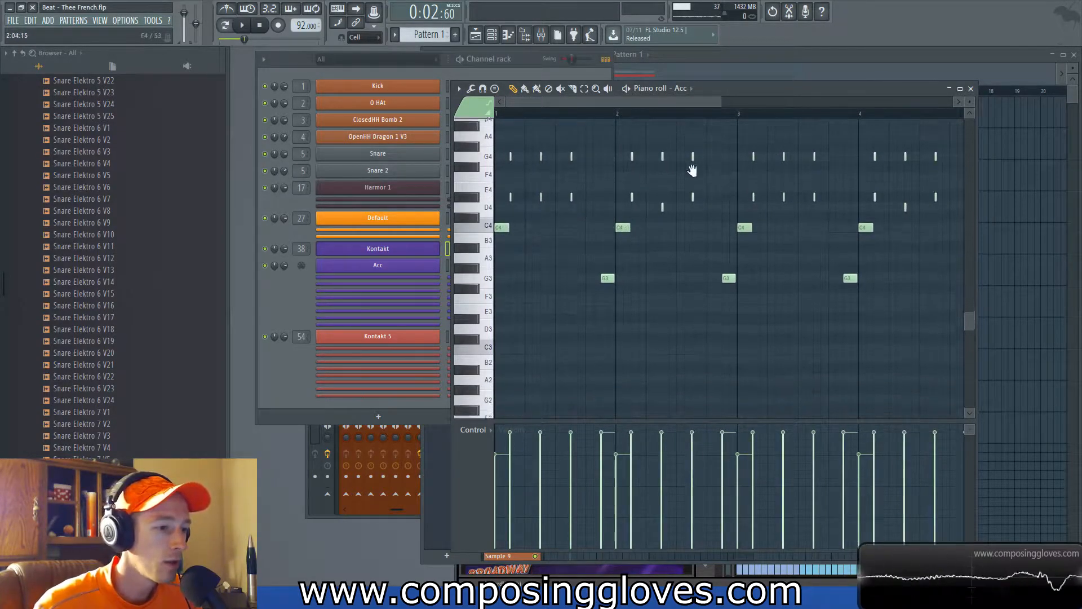
{"action": "scroll", "coordinate": [665, 274], "scroll_direction": "up", "scroll_amount": 5}
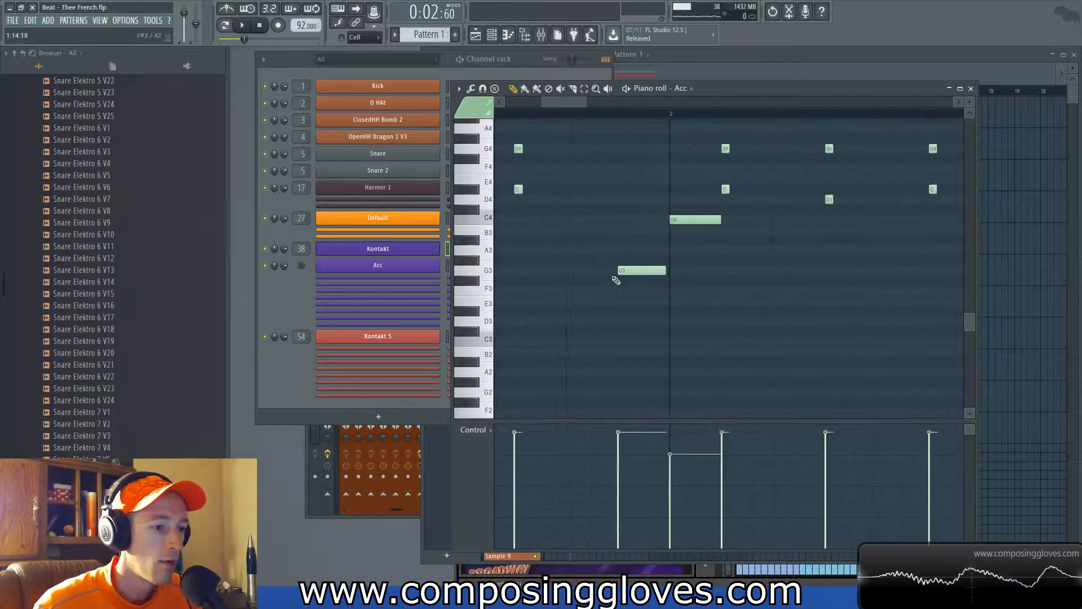
{"action": "left_click_drag", "start_coordinate": [704, 246], "coordinate": [739, 300]}
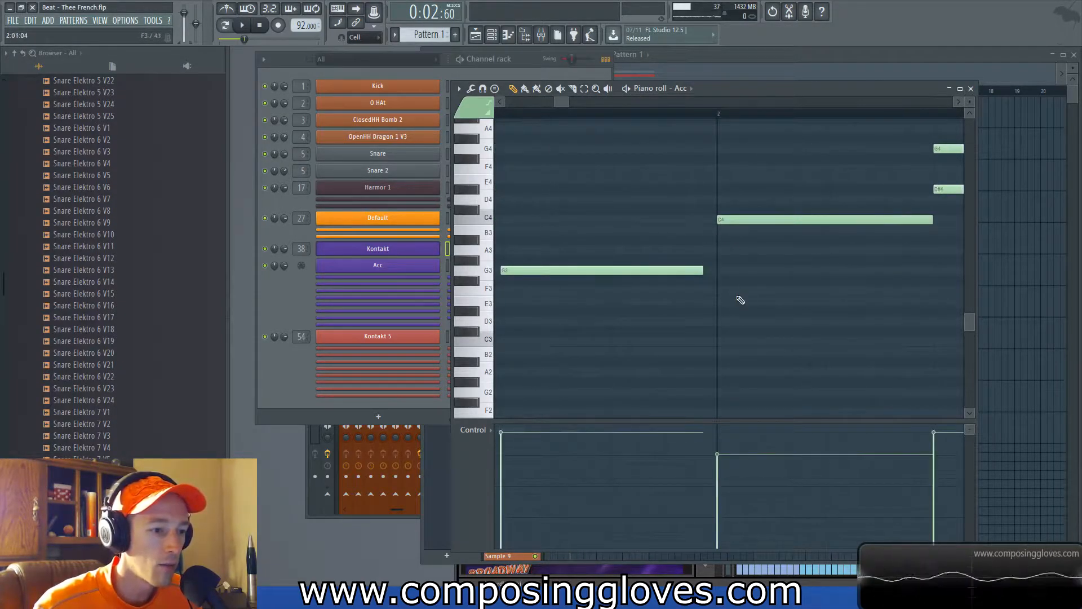
{"action": "scroll", "coordinate": [741, 293], "scroll_direction": "down", "scroll_amount": 3}
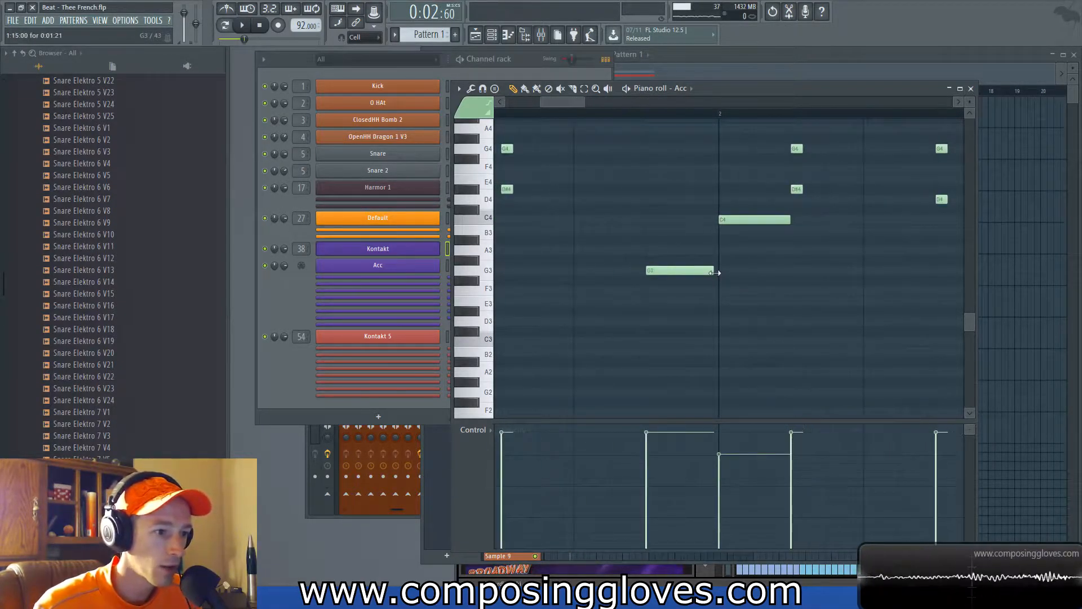
{"action": "scroll", "coordinate": [755, 253], "scroll_direction": "down", "scroll_amount": 5}
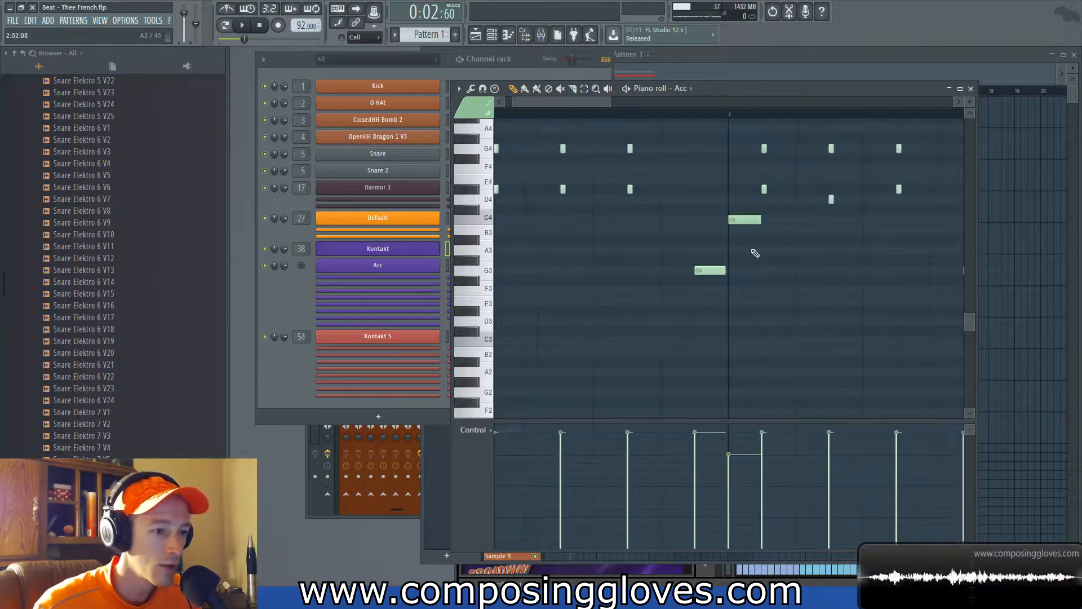
Step: Play the Acc pattern in the piano roll and follow its notes through bar 4
{"action": "scroll", "coordinate": [733, 264], "scroll_direction": "up", "scroll_amount": 3}
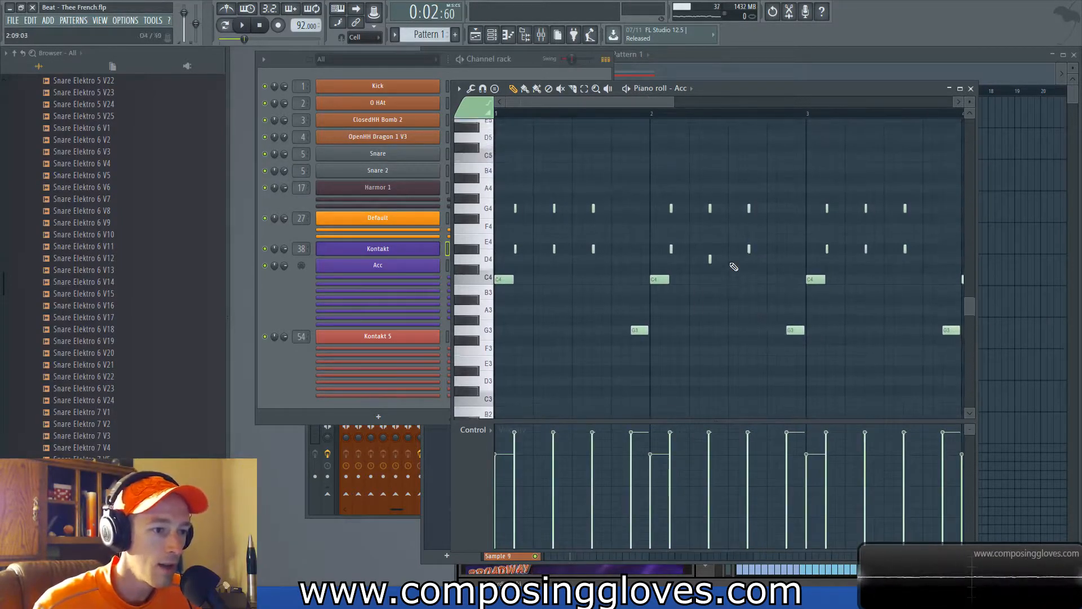
{"action": "key", "text": "space"}
{"action": "scroll", "coordinate": [754, 309], "scroll_direction": "up", "scroll_amount": 3}
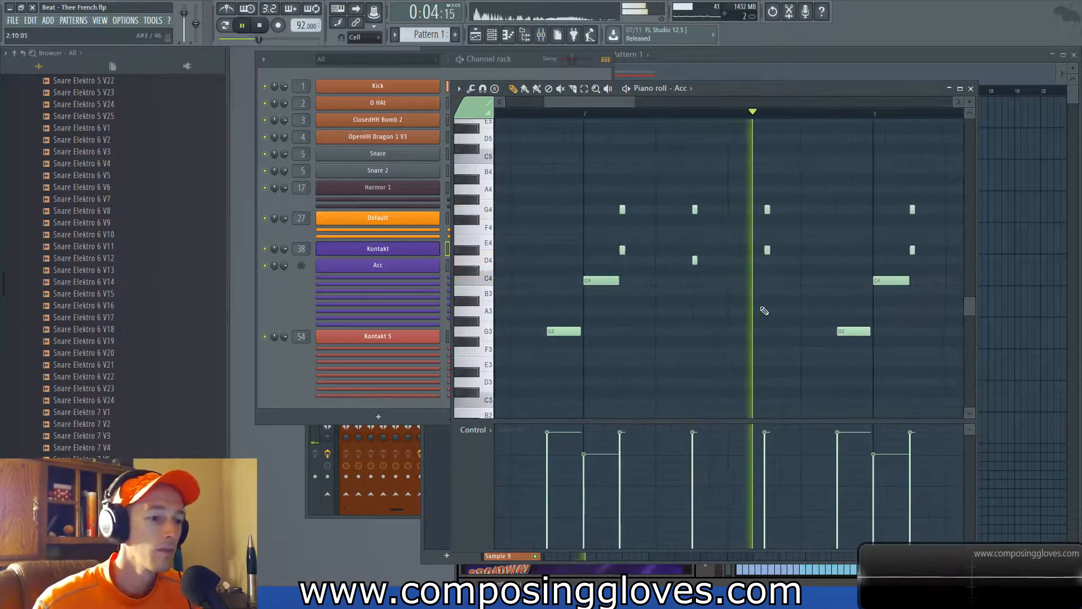
{"action": "scroll", "coordinate": [785, 332], "scroll_direction": "down", "scroll_amount": 1}
{"action": "left_click_drag", "start_coordinate": [783, 307], "coordinate": [713, 309]}
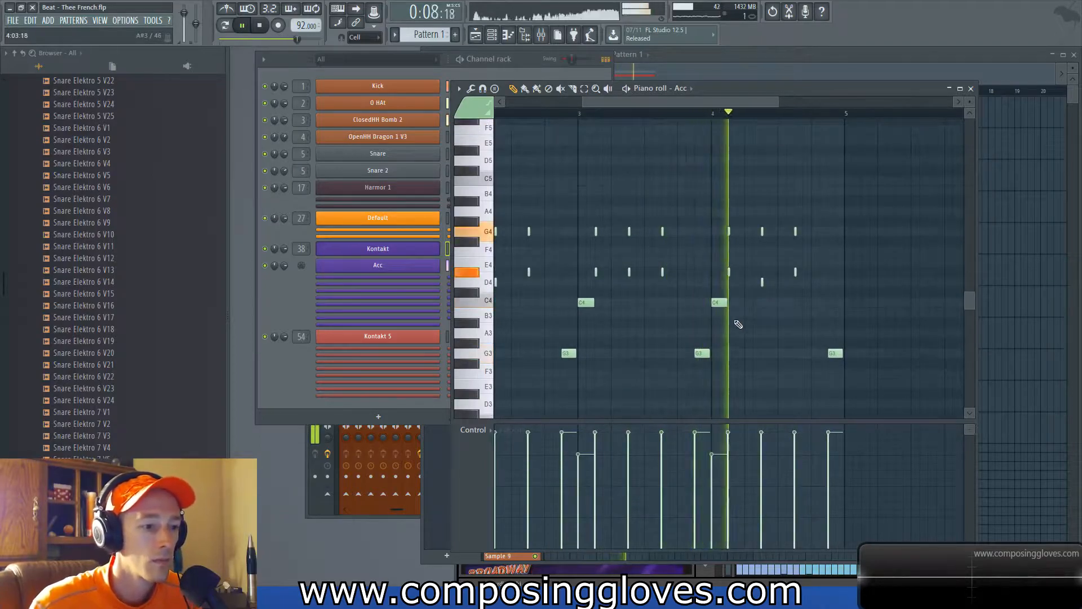
{"action": "key", "text": "space"}
Step: In bar 4 of the Acc pattern, lower the second chord's top note to F#4 and move the third chord to F4 and C4, auditioning from bar 4
{"action": "scroll", "coordinate": [772, 304], "scroll_direction": "up", "scroll_amount": 3}
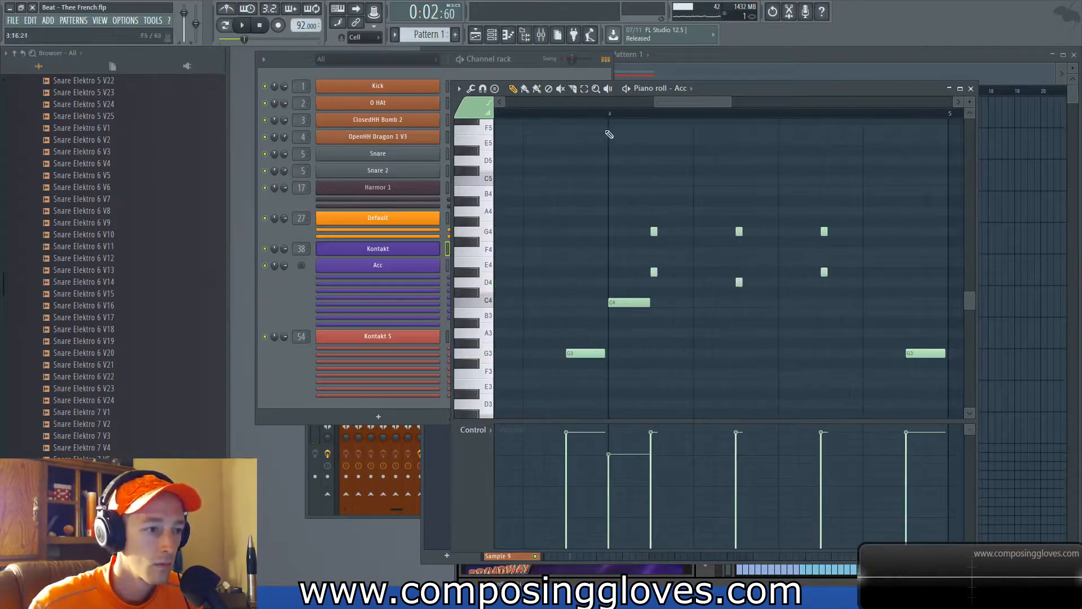
{"action": "left_click", "coordinate": [614, 114]}
{"action": "key", "text": "space"}
{"action": "key", "text": "space"}
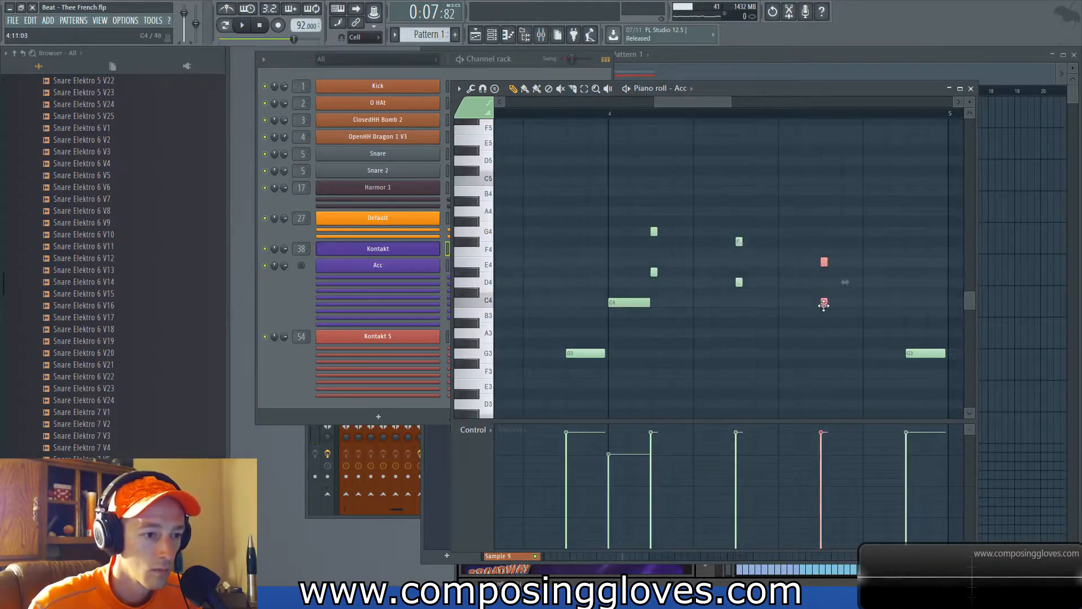
{"action": "key", "text": "space"}
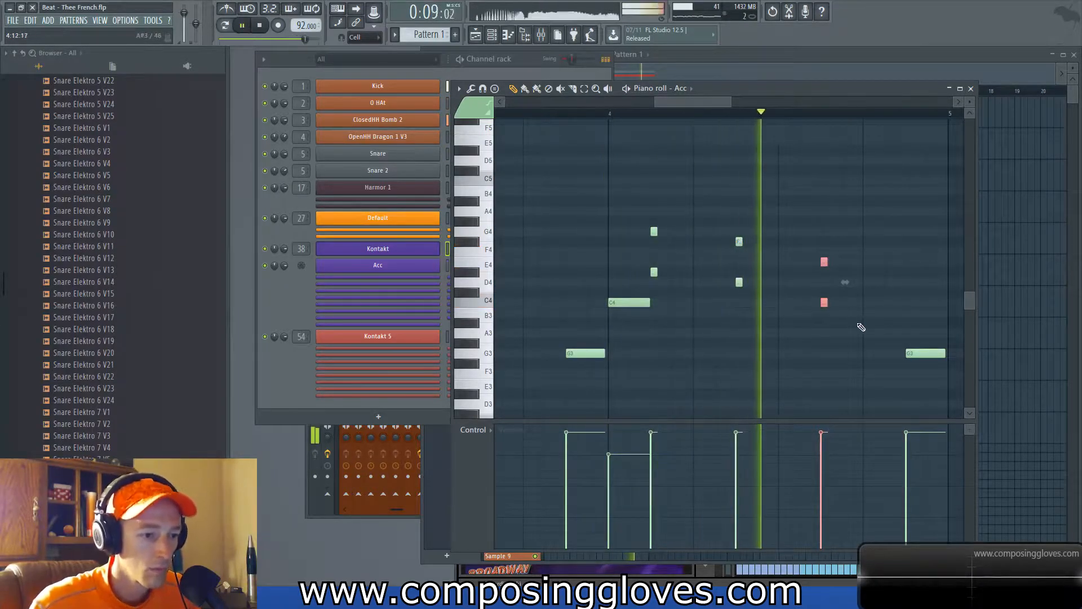
{"action": "key", "text": "space"}
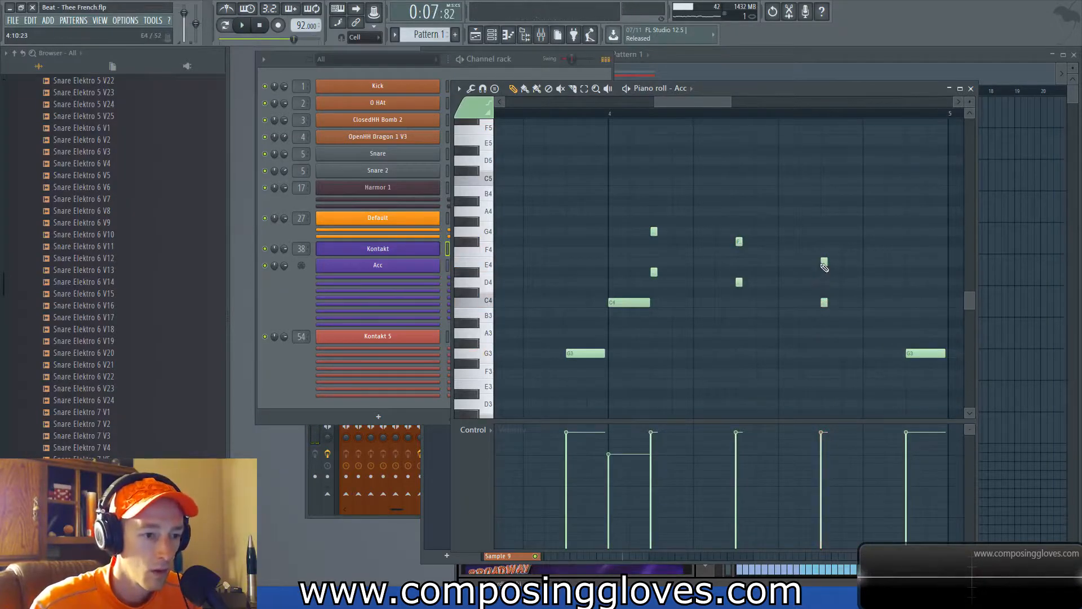
{"action": "key", "text": "space"}
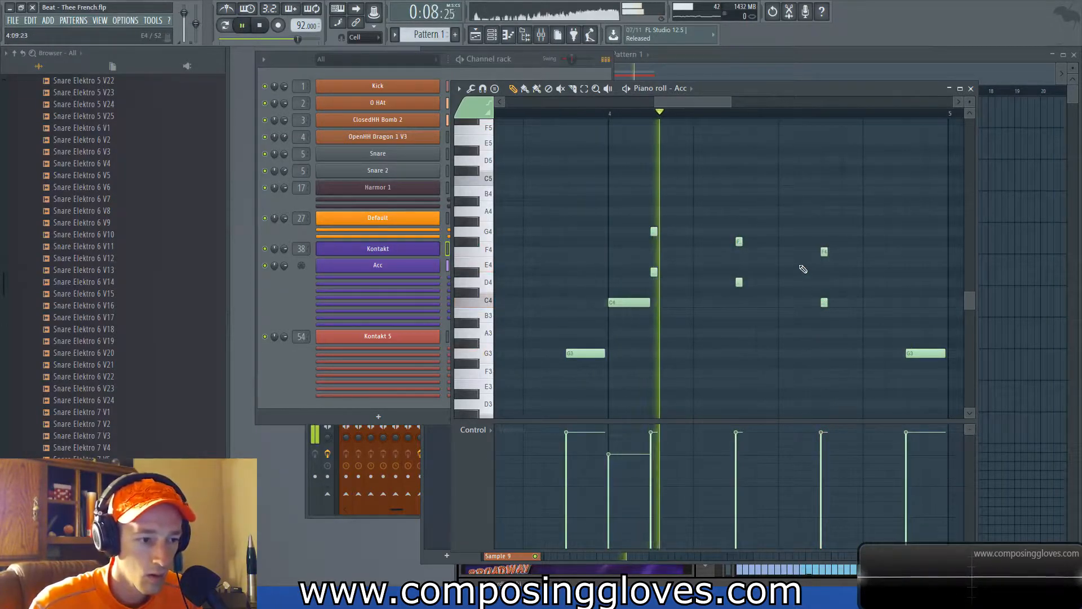
Step: Lower the bottom note of bar 4's last chord to B3, play it back, and select that chord
{"action": "scroll", "coordinate": [857, 312], "scroll_direction": "up", "scroll_amount": 2}
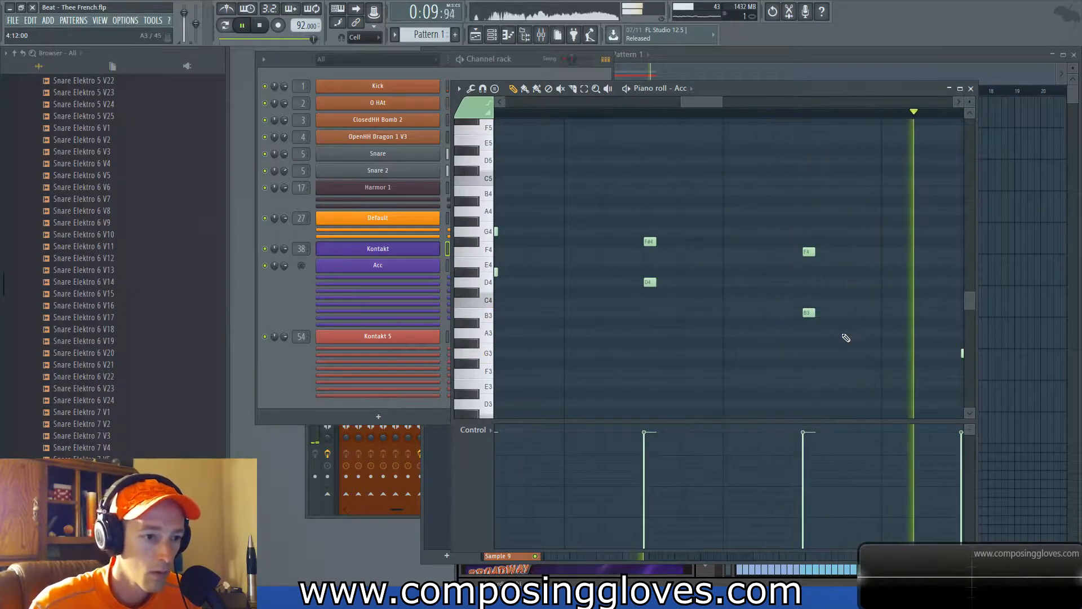
{"action": "scroll", "coordinate": [850, 328], "scroll_direction": "down", "scroll_amount": 5}
{"action": "key", "text": "space"}
{"action": "scroll", "coordinate": [825, 274], "scroll_direction": "up", "scroll_amount": 4}
{"action": "left_click_drag", "start_coordinate": [795, 233], "coordinate": [848, 379]}
{"action": "scroll", "coordinate": [800, 272], "scroll_direction": "down", "scroll_amount": 3}
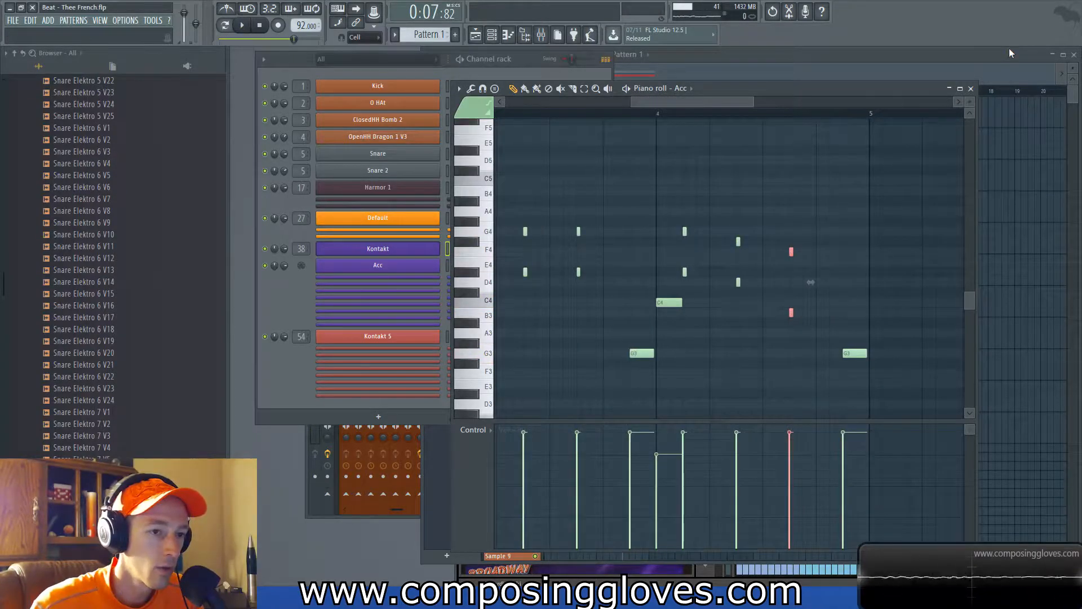
Step: Close the Acc piano roll and set the Accordion instrument's volume in Kontakt to -8.7
{"action": "left_click", "coordinate": [970, 88]}
{"action": "left_click", "coordinate": [555, 77]}
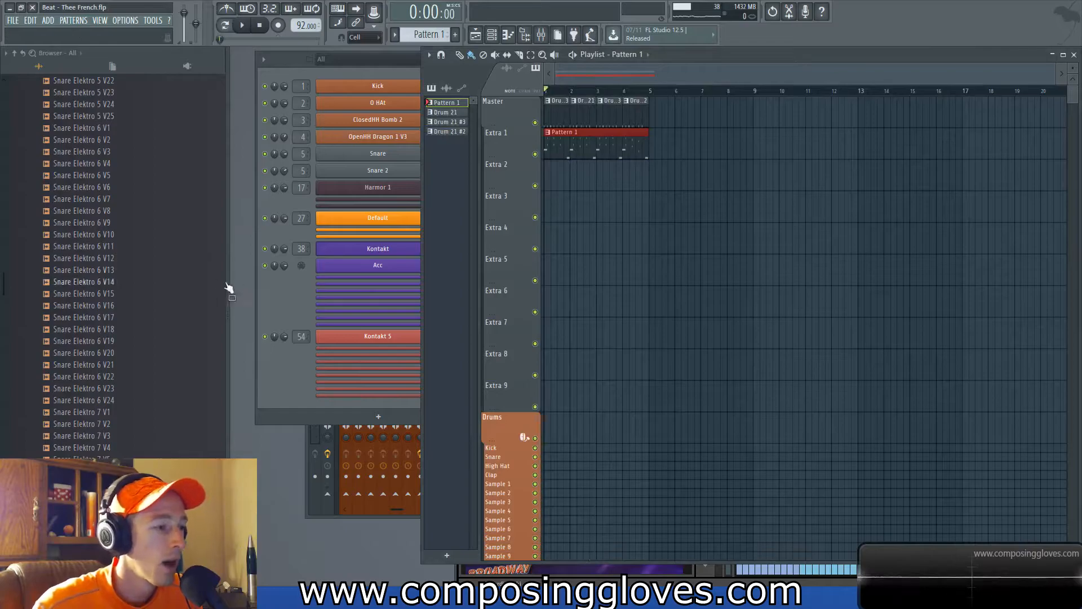
{"action": "left_click", "coordinate": [312, 315]}
{"action": "left_click", "coordinate": [420, 267]}
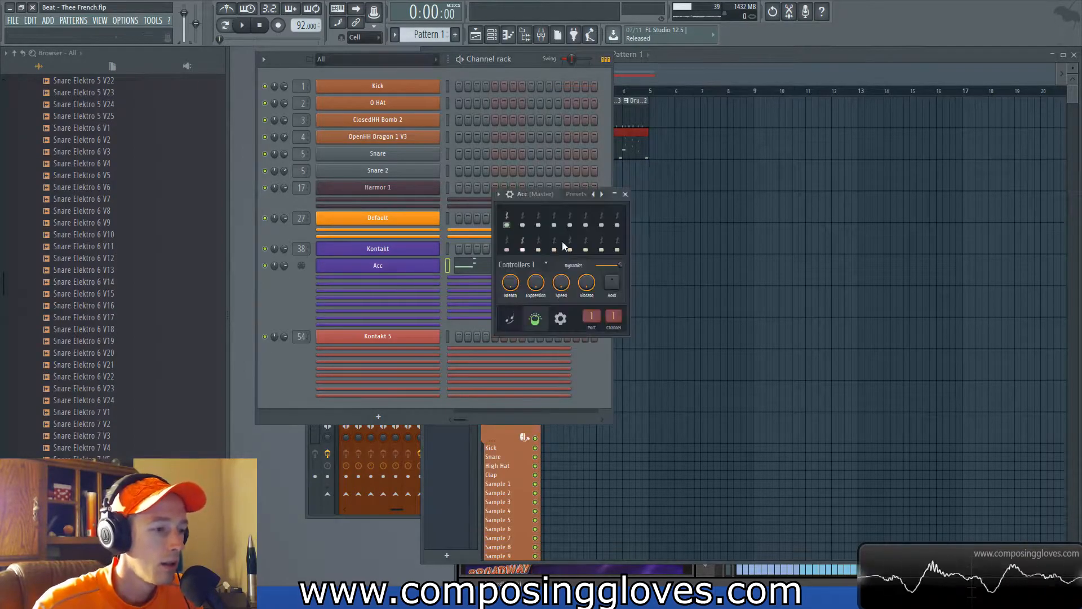
{"action": "left_click", "coordinate": [625, 194]}
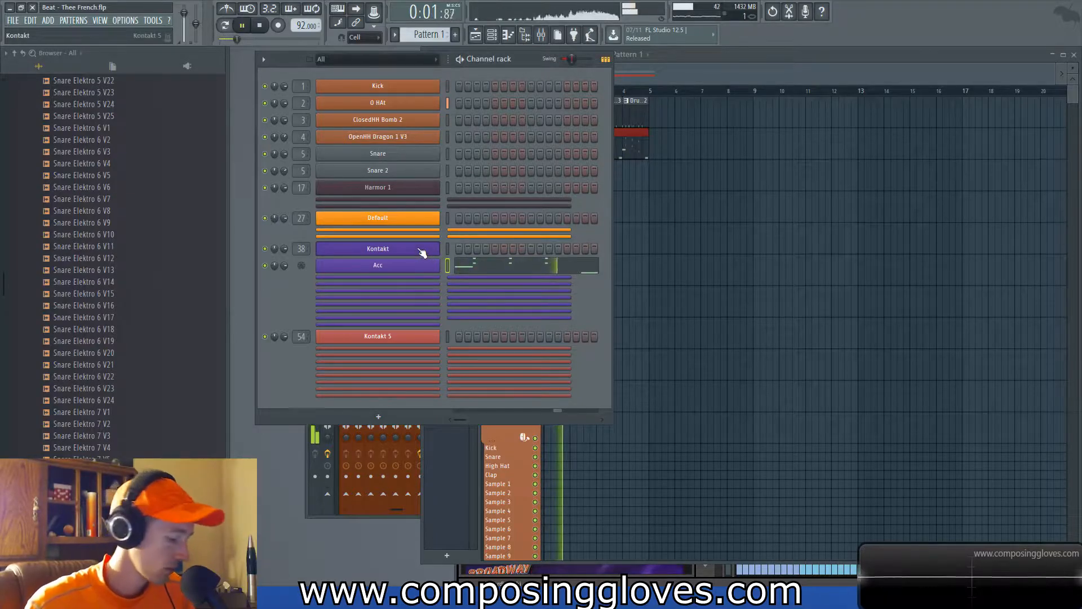
{"action": "left_click", "coordinate": [422, 252]}
{"action": "left_click_drag", "start_coordinate": [1020, 262], "coordinate": [1016, 266]}
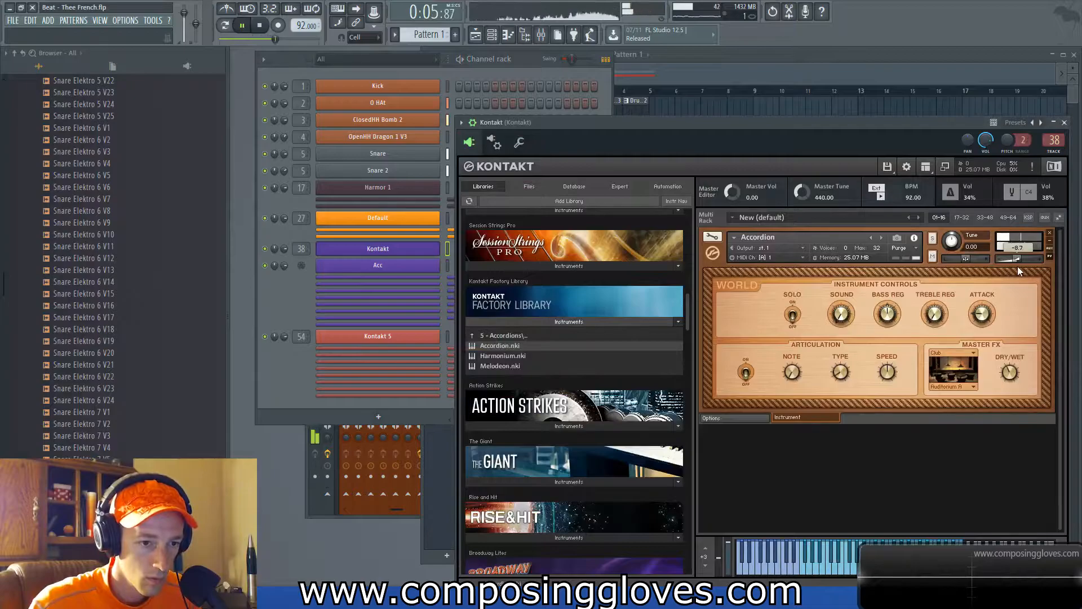
Step: Check the Acc channel's settings and articulation pages during playback, close them, and return to the channel rack
{"action": "left_click", "coordinate": [422, 265]}
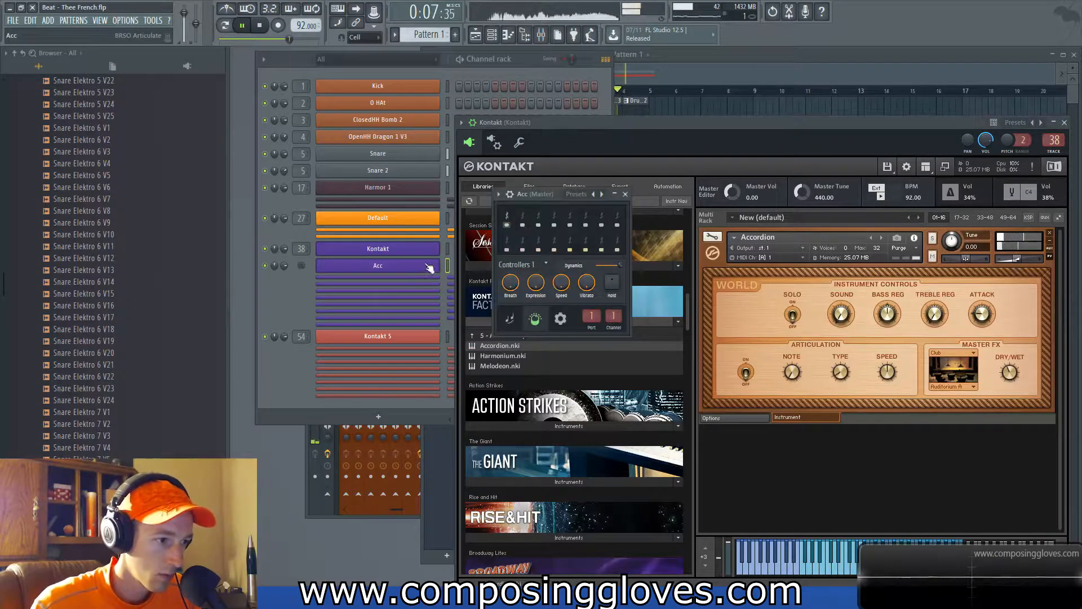
{"action": "left_click", "coordinate": [562, 319]}
{"action": "left_click", "coordinate": [517, 318]}
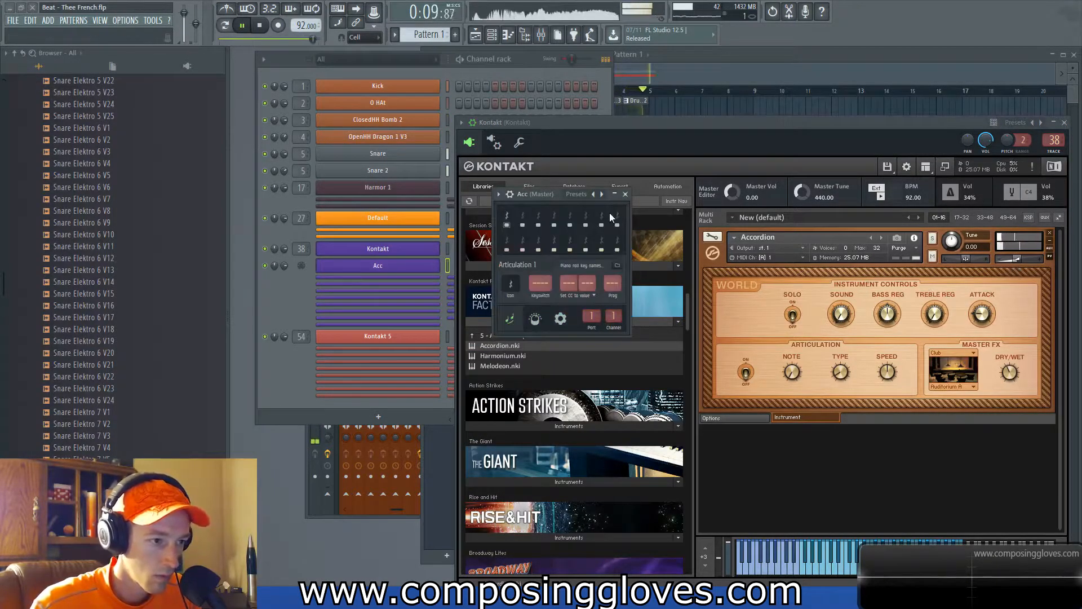
{"action": "left_click", "coordinate": [626, 194]}
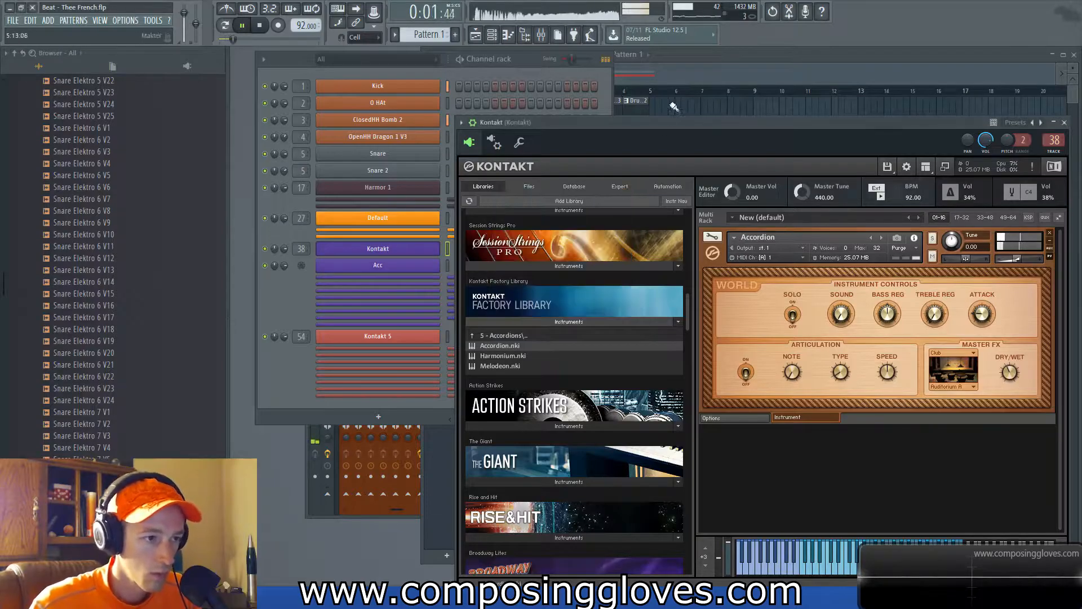
{"action": "left_click", "coordinate": [673, 78]}
{"action": "left_click", "coordinate": [332, 226]}
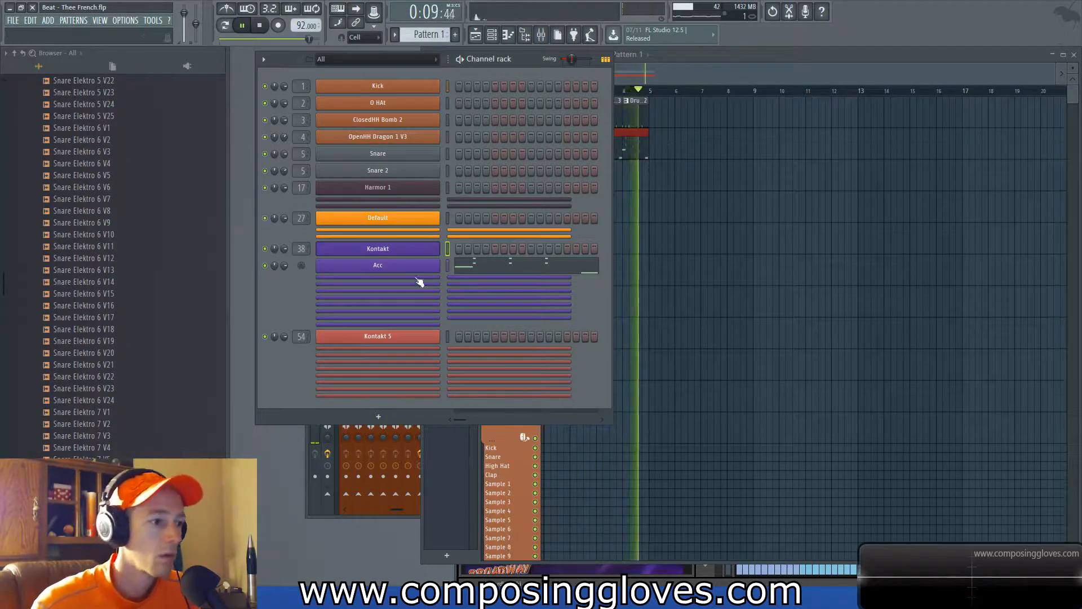
Step: Stop playback, unzip the channel directly below Acc, and open the Kontakt channel with the Accordion instrument minimized
{"action": "key", "text": "space"}
{"action": "left_click", "coordinate": [391, 278]}
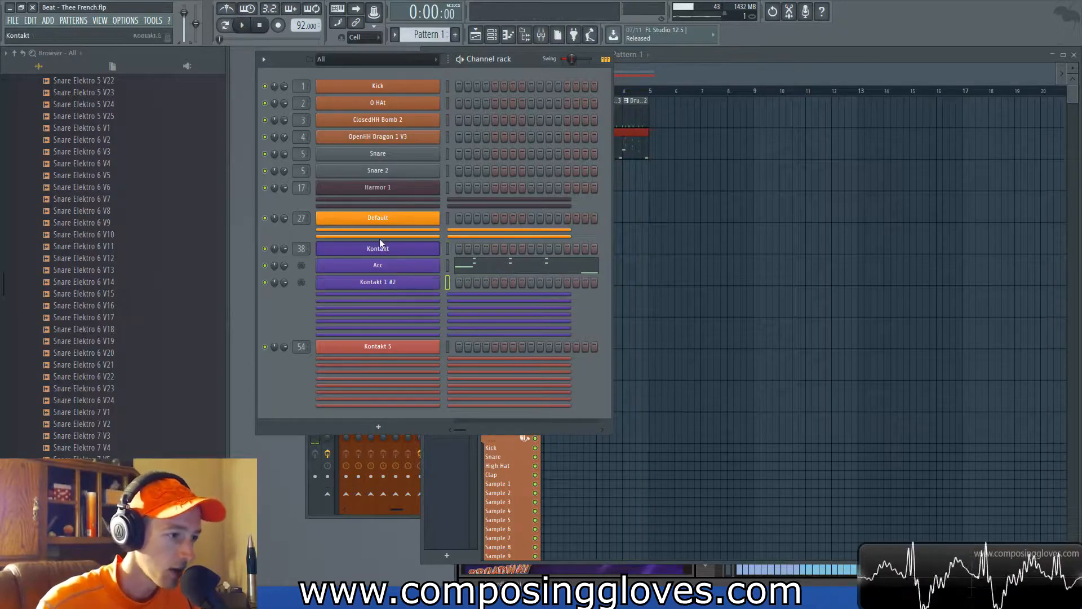
{"action": "left_click", "coordinate": [387, 254]}
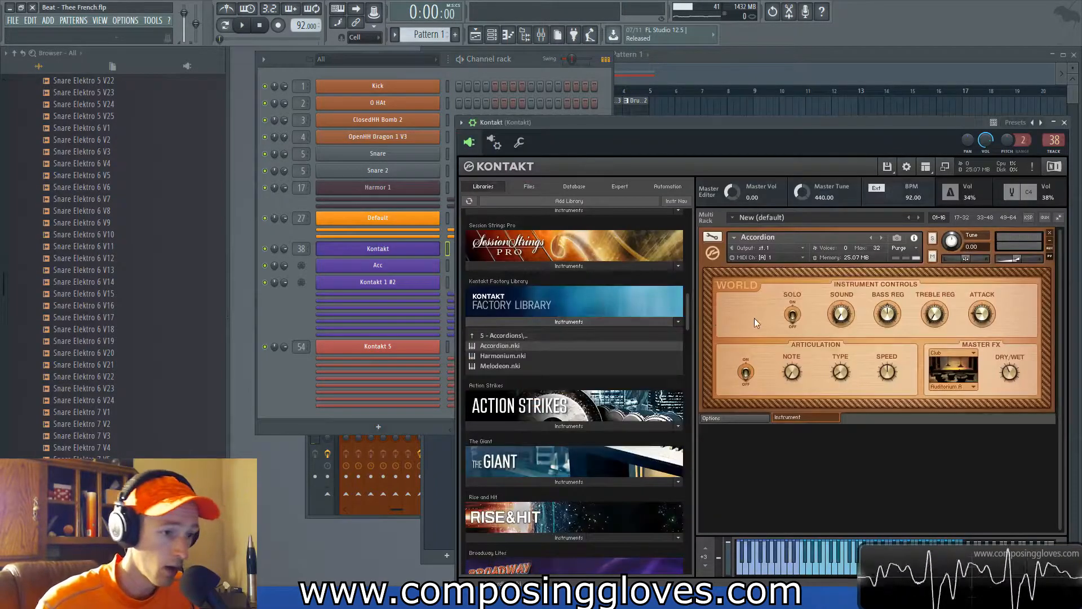
{"action": "left_click", "coordinate": [714, 248]}
Step: Browse Kontakt's library list and look through the Brass, Bells and Bass quick-load folders for a bass instrument
{"action": "left_click", "coordinate": [614, 320]}
{"action": "left_click_drag", "start_coordinate": [688, 313], "coordinate": [690, 491]}
{"action": "double_click", "coordinate": [784, 374]}
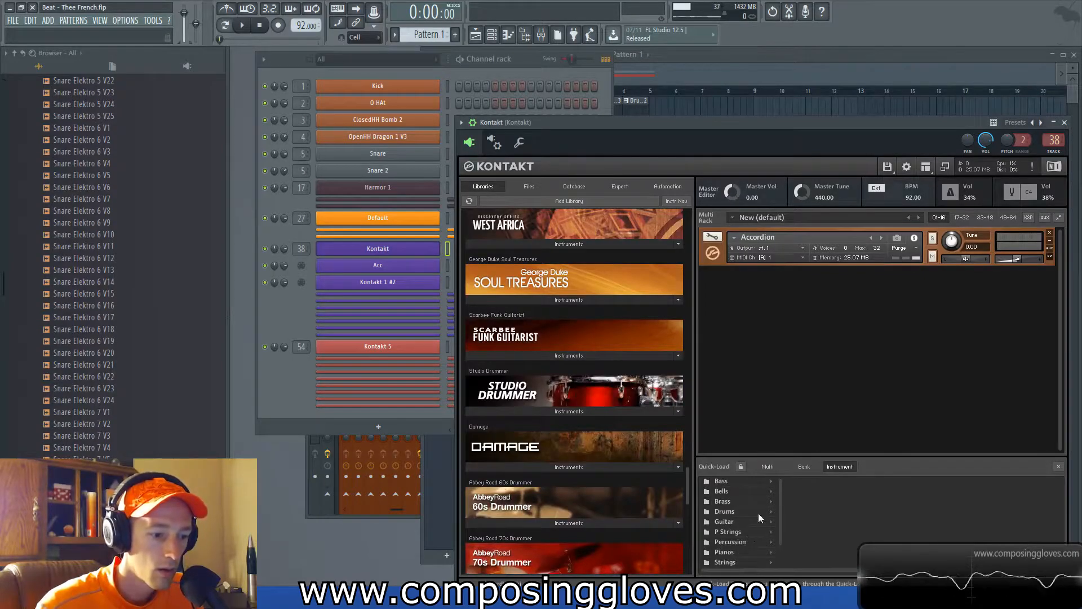
{"action": "left_click", "coordinate": [724, 501]}
{"action": "left_click", "coordinate": [746, 492]}
{"action": "left_click", "coordinate": [745, 483]}
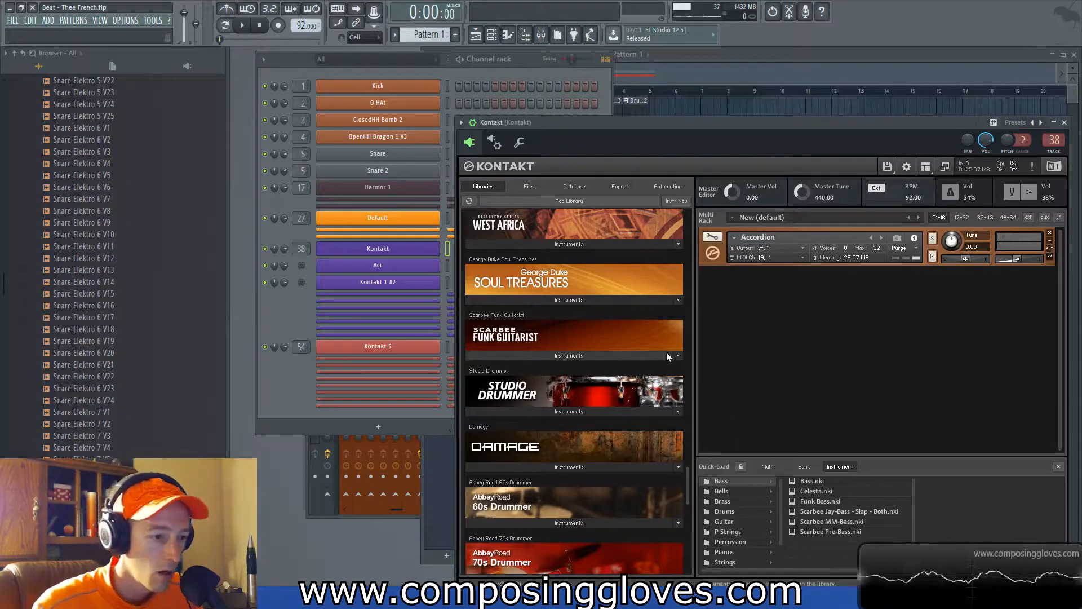
Step: Load Scarbee Rickenbacker Bass - Palm Muted from its library into the Kontakt rack
{"action": "left_click_drag", "start_coordinate": [685, 485], "coordinate": [684, 545]}
{"action": "left_click", "coordinate": [570, 460]}
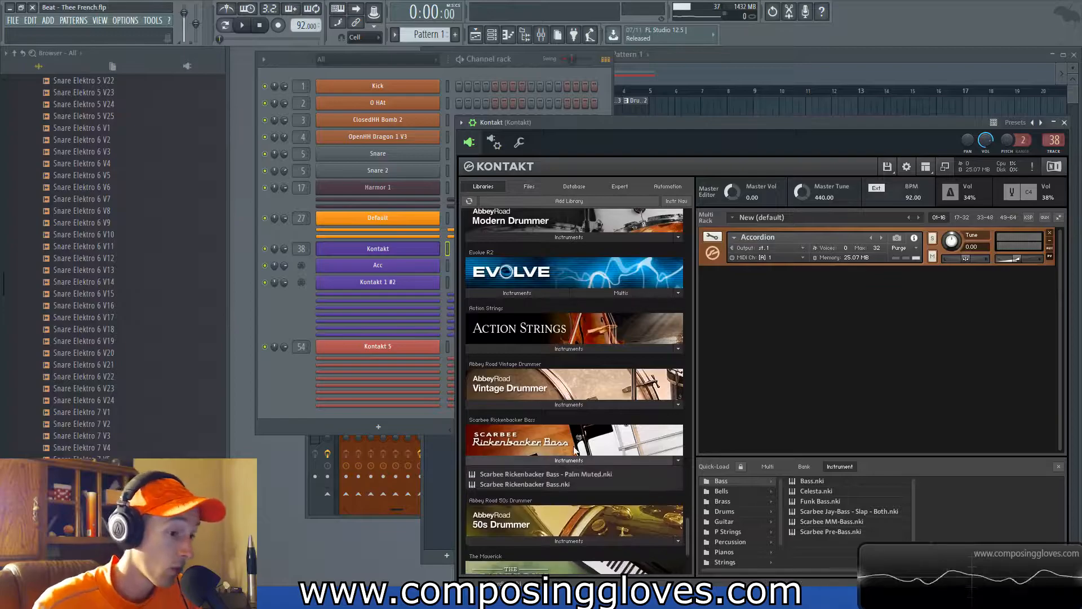
{"action": "double_click", "coordinate": [540, 476]}
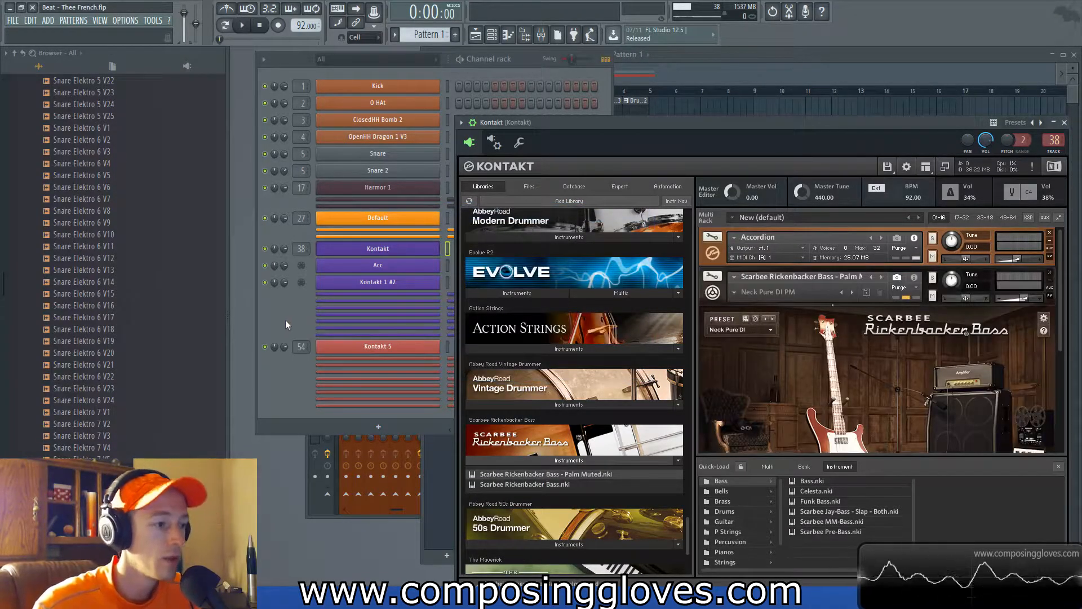
Step: In the Kontakt 1 #2 piano roll, add a C4 note about 7 steps long at the start of bar 1, adjust its velocity, and audition it
{"action": "right_click", "coordinate": [393, 281]}
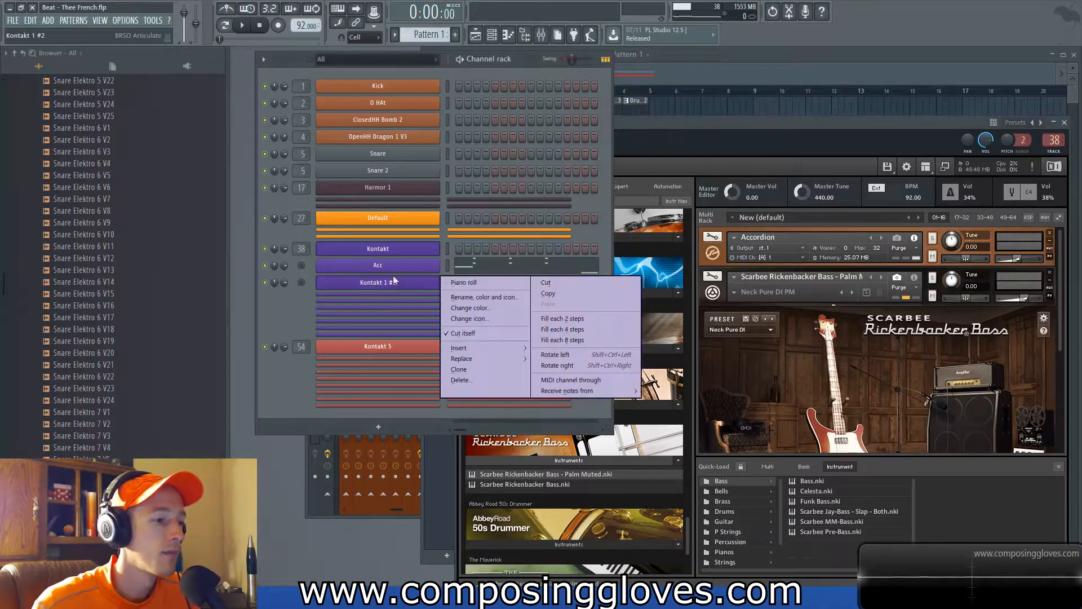
{"action": "left_click", "coordinate": [463, 283]}
{"action": "scroll", "coordinate": [514, 270], "scroll_direction": "down", "scroll_amount": 2}
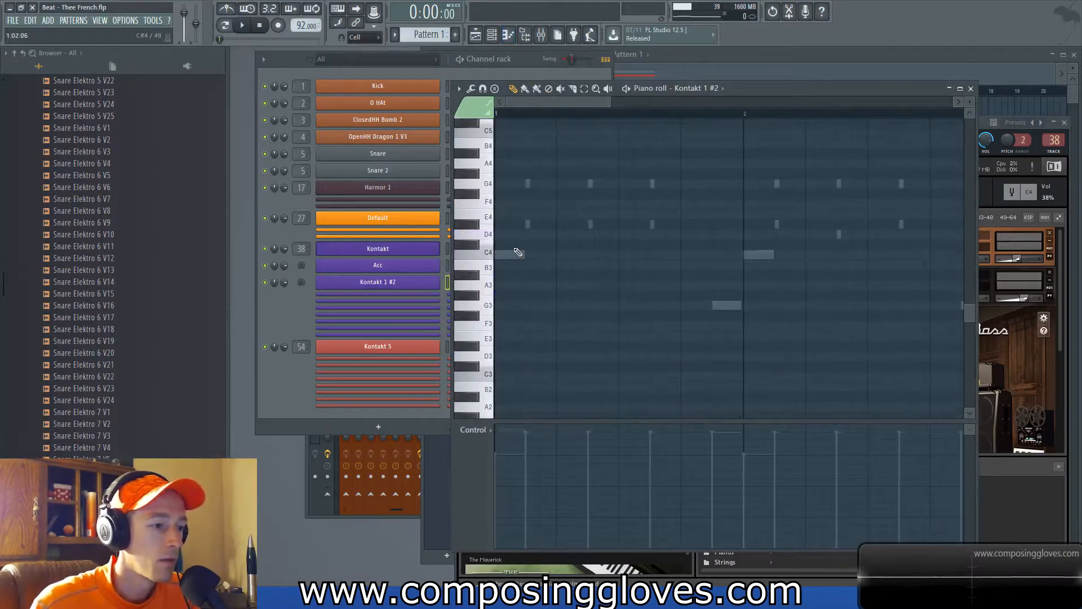
{"action": "scroll", "coordinate": [620, 243], "scroll_direction": "down", "scroll_amount": 2}
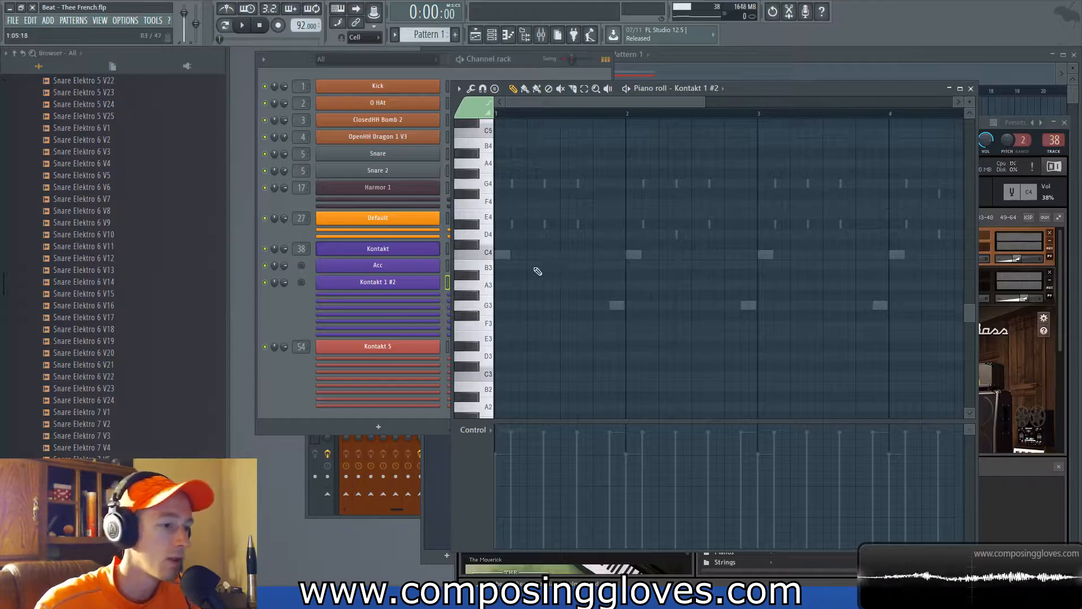
{"action": "scroll", "coordinate": [506, 214], "scroll_direction": "down", "scroll_amount": 3}
{"action": "left_click", "coordinate": [503, 196]}
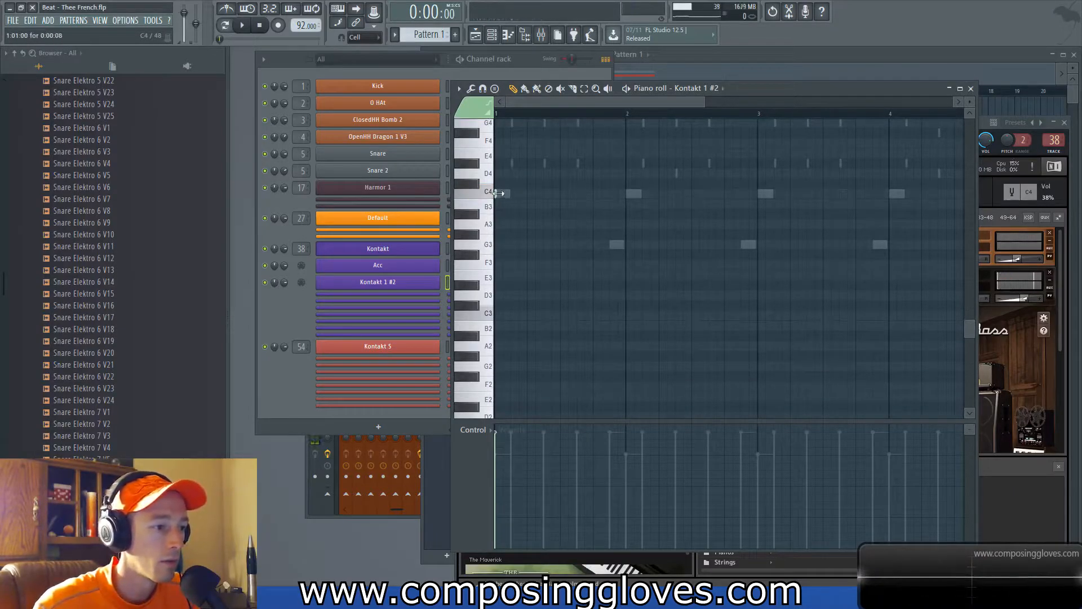
{"action": "key", "text": "space"}
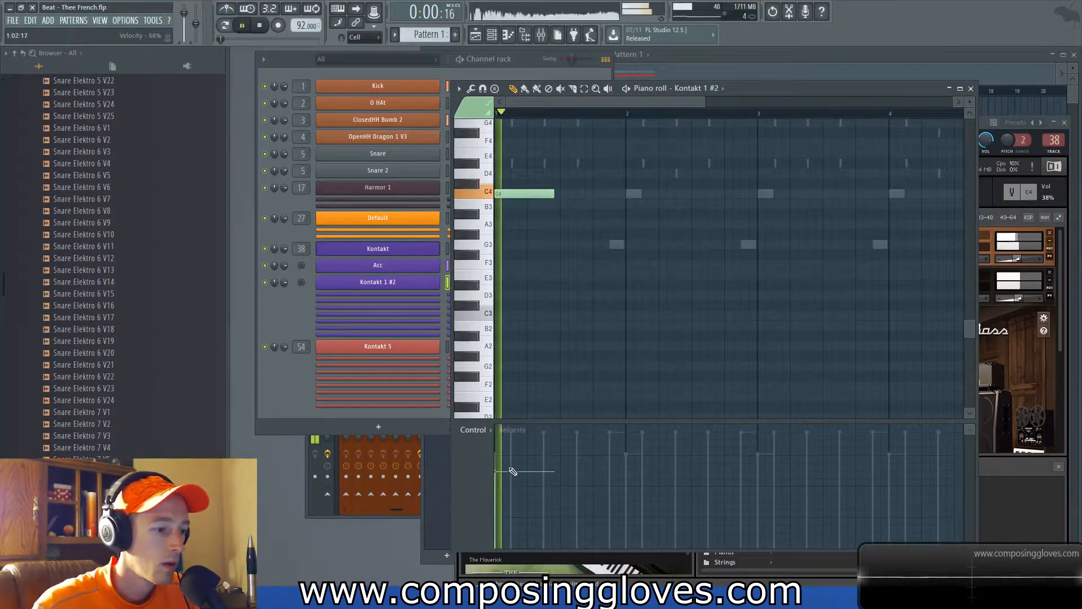
{"action": "key", "text": "space"}
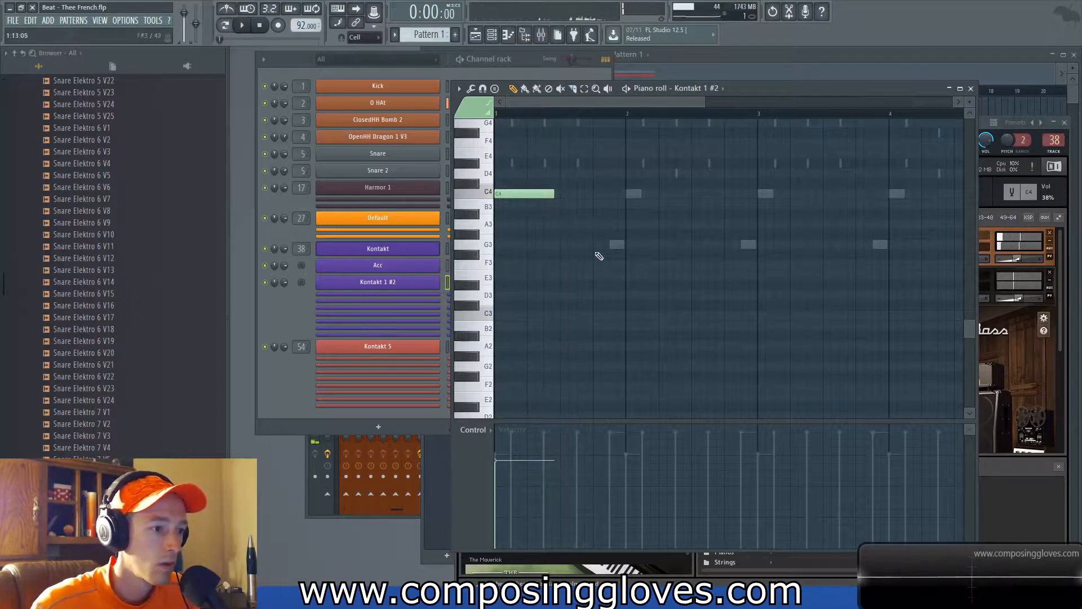
Step: Add an F#3 note at step 11 and a B3 note at step 13 of bar 1, and play the line
{"action": "left_click", "coordinate": [585, 246]}
{"action": "left_click_drag", "start_coordinate": [599, 242], "coordinate": [600, 255]}
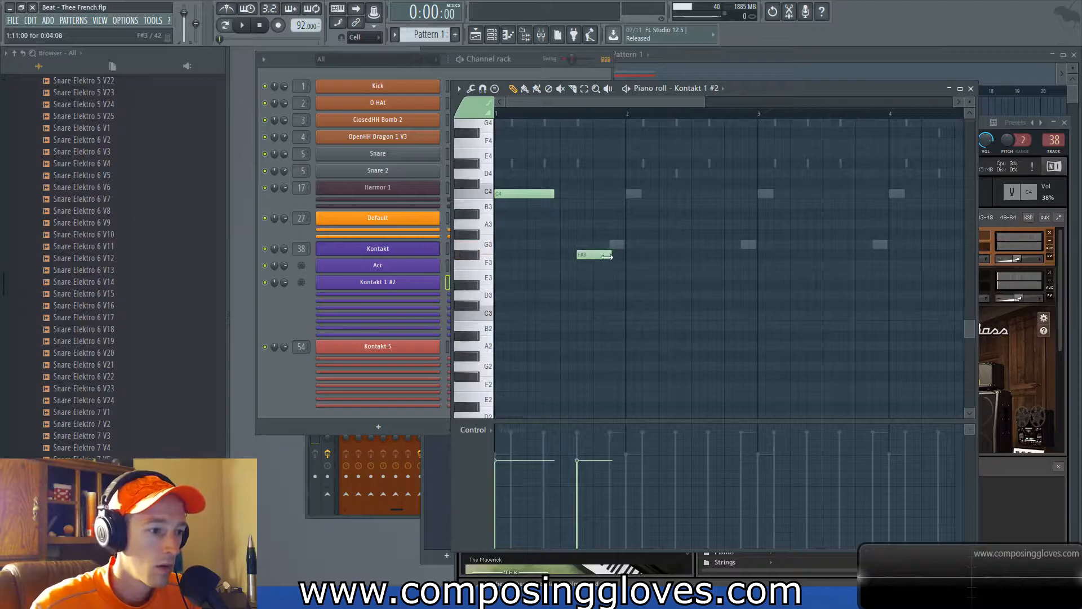
{"action": "scroll", "coordinate": [606, 255], "scroll_direction": "up", "scroll_amount": 4}
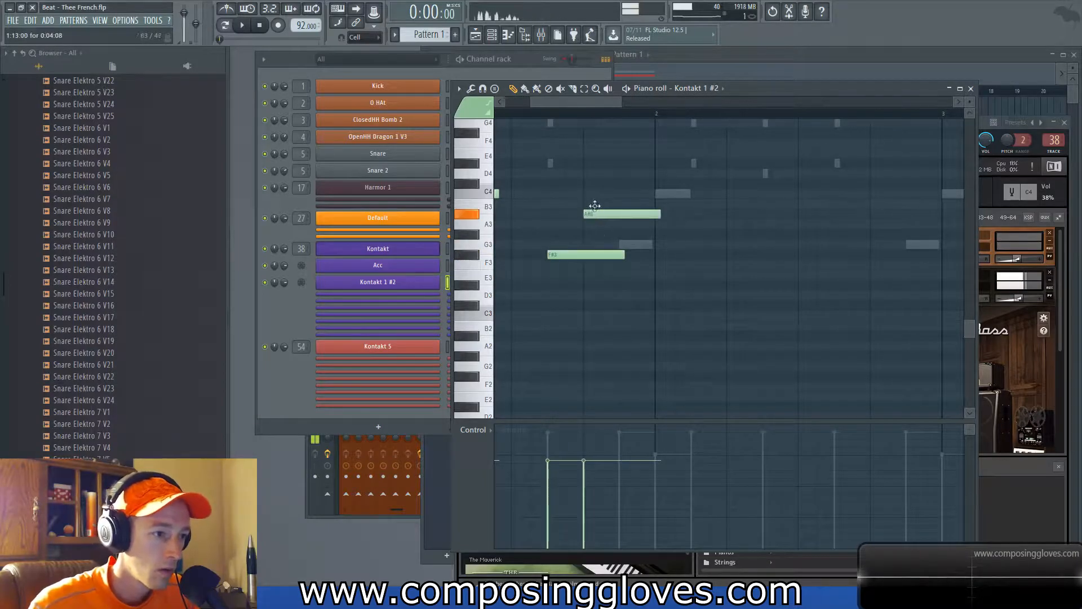
{"action": "left_click_drag", "start_coordinate": [595, 209], "coordinate": [597, 194]}
{"action": "key", "text": "space"}
Step: Add a short G3 note at step 15 of bar 1 and shorten the F#3 and B3 notes to about two steps each
{"action": "left_click_drag", "start_coordinate": [697, 245], "coordinate": [648, 246]}
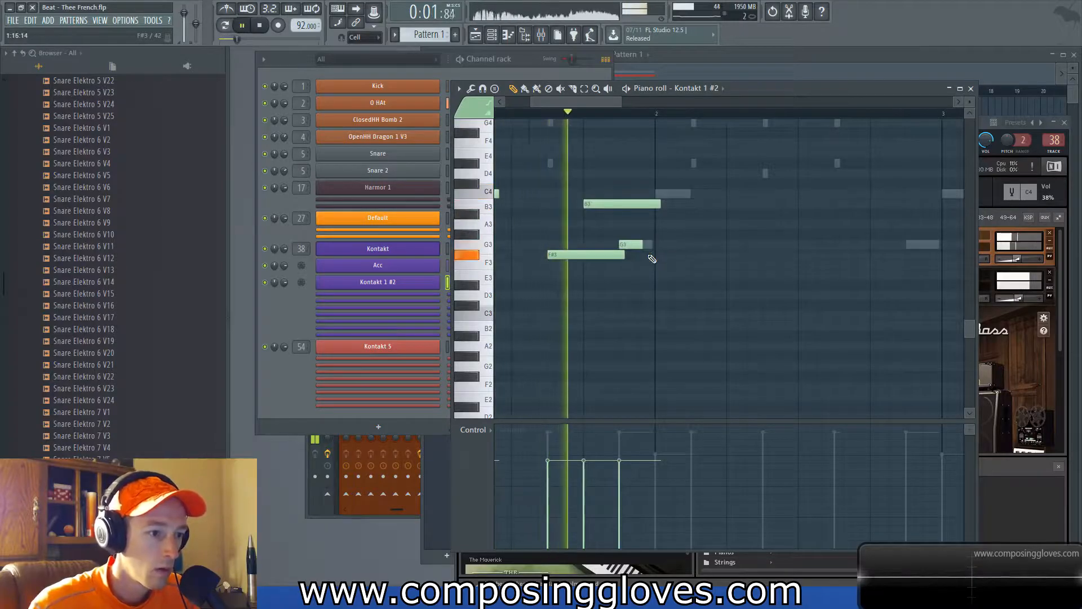
{"action": "key", "text": "space"}
{"action": "left_click_drag", "start_coordinate": [605, 191], "coordinate": [612, 279]}
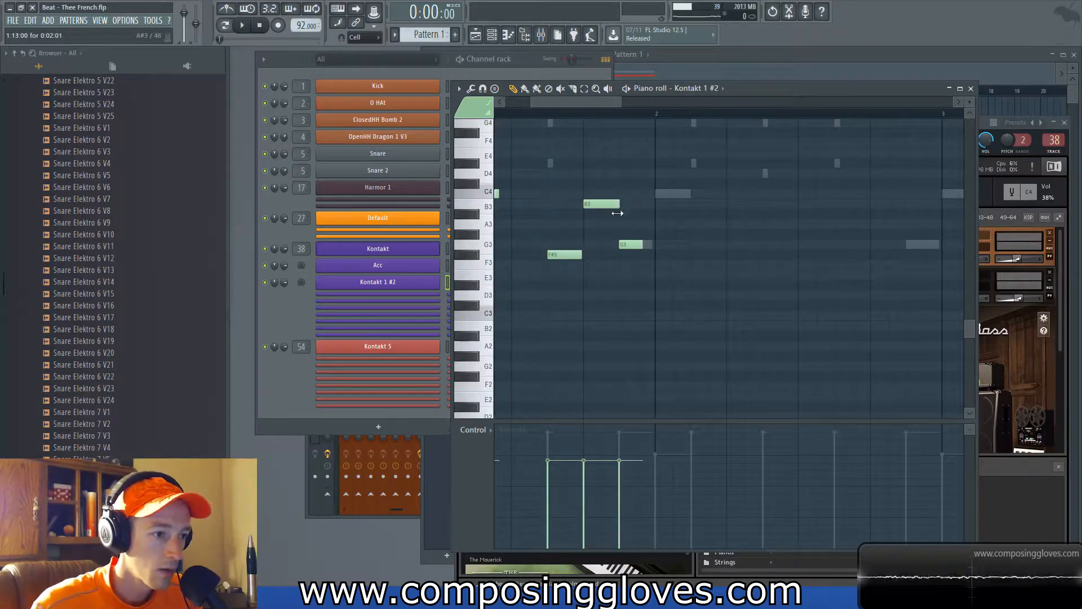
{"action": "scroll", "coordinate": [621, 219], "scroll_direction": "down", "scroll_amount": 2}
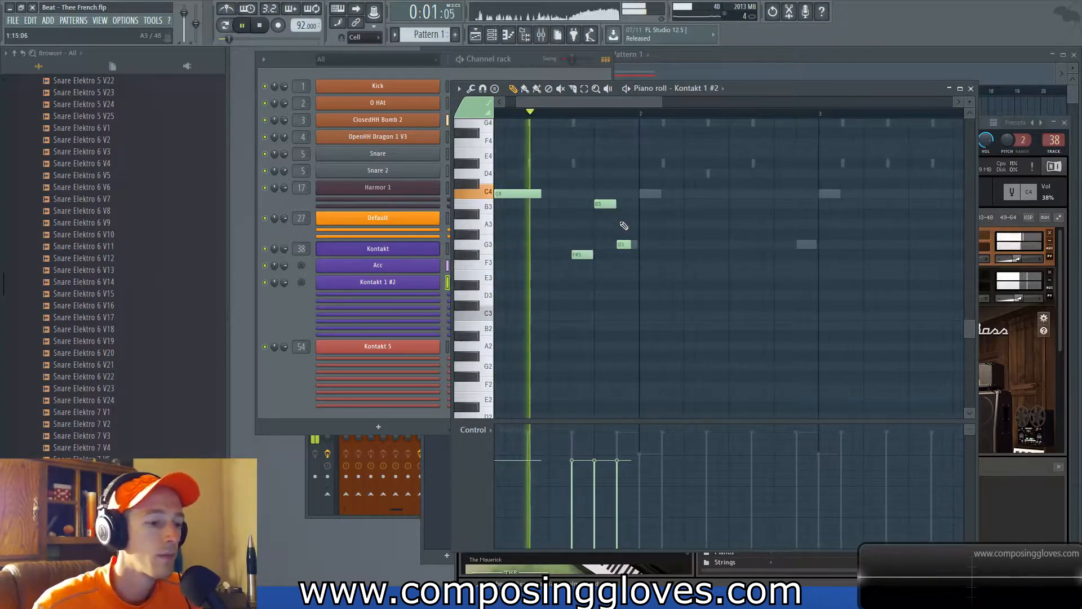
Step: Stop playback and move the F#3 note in bar 1 up to G3
{"action": "key", "text": "space"}
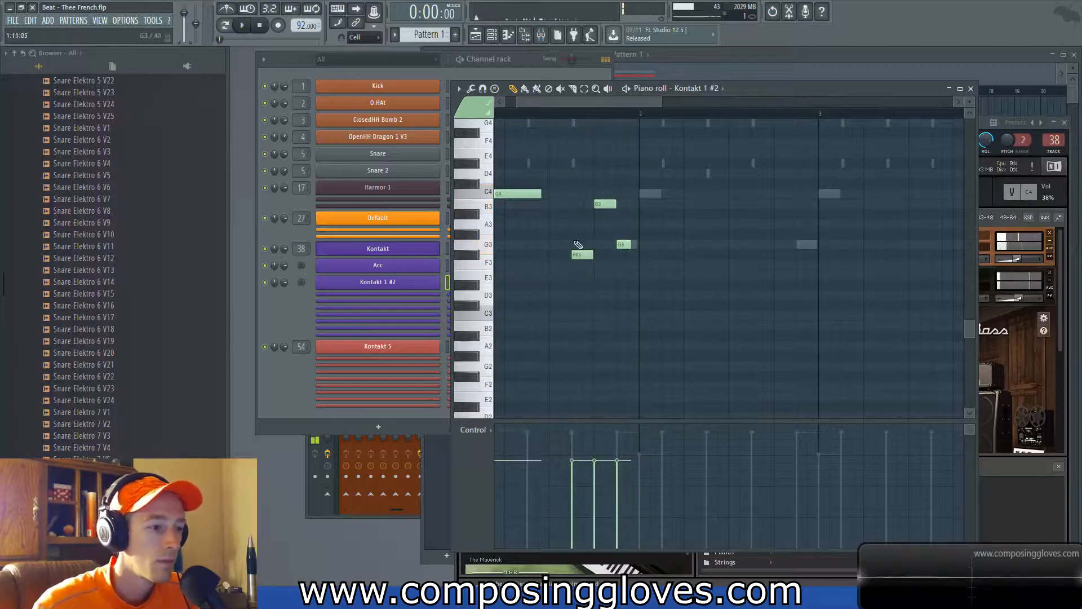
{"action": "left_click_drag", "start_coordinate": [585, 254], "coordinate": [584, 245]}
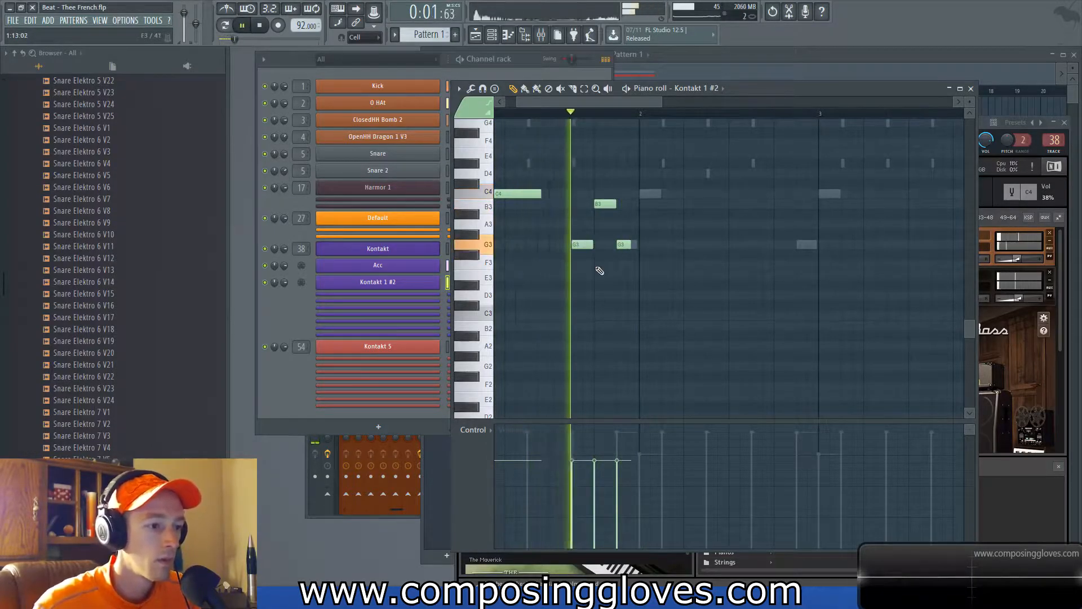
Step: Lengthen bar 1's C4 note to about nine steps and add a matching C4 note at the start of bar 2
{"action": "key", "text": "space"}
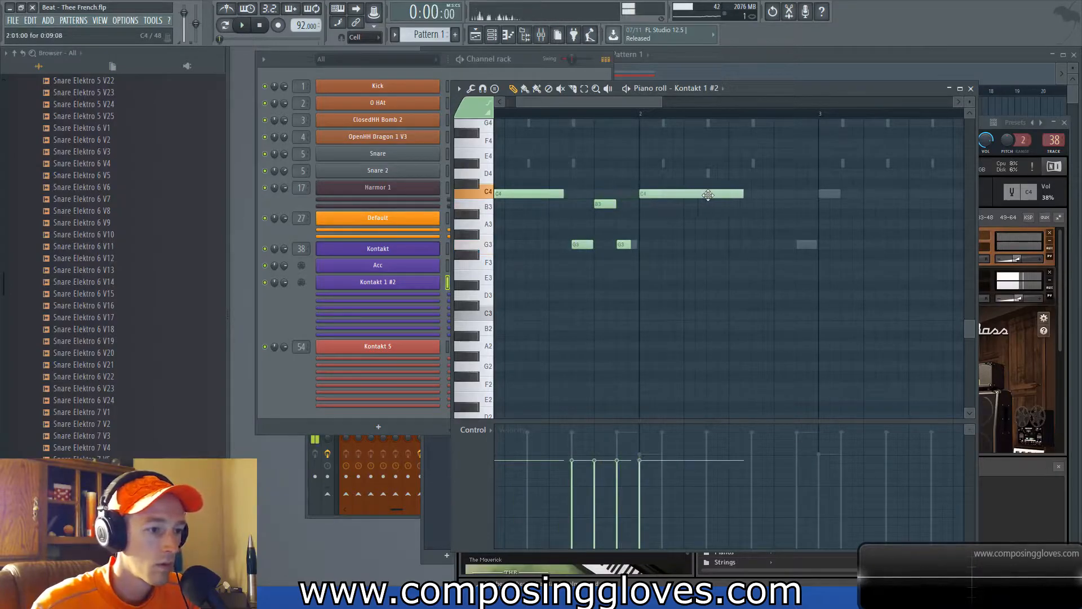
{"action": "scroll", "coordinate": [604, 218], "scroll_direction": "down", "scroll_amount": 2}
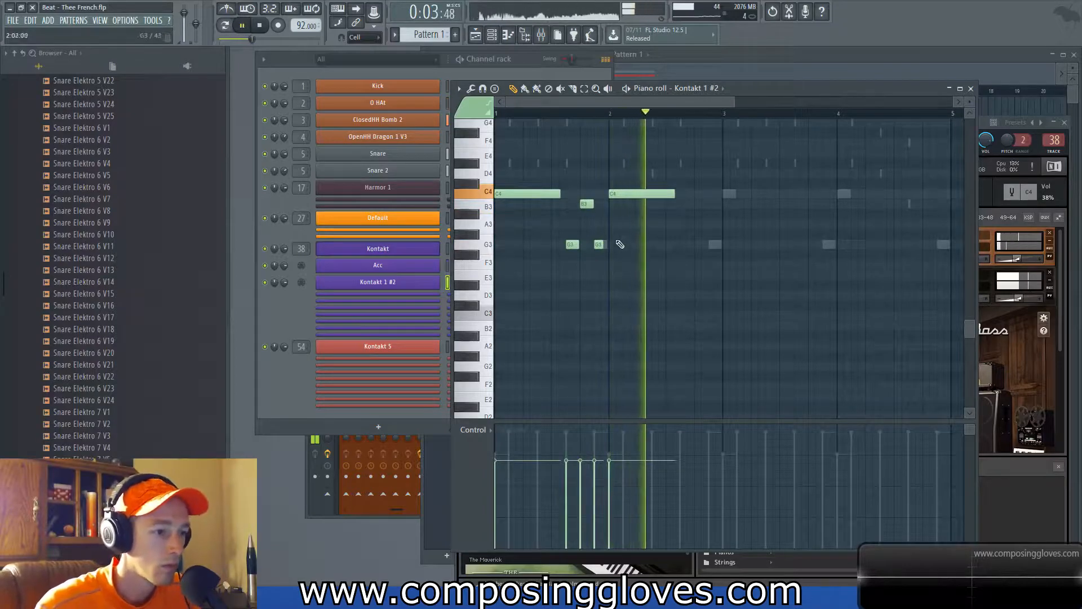
{"action": "key", "text": "space"}
{"action": "scroll", "coordinate": [571, 255], "scroll_direction": "up", "scroll_amount": 1}
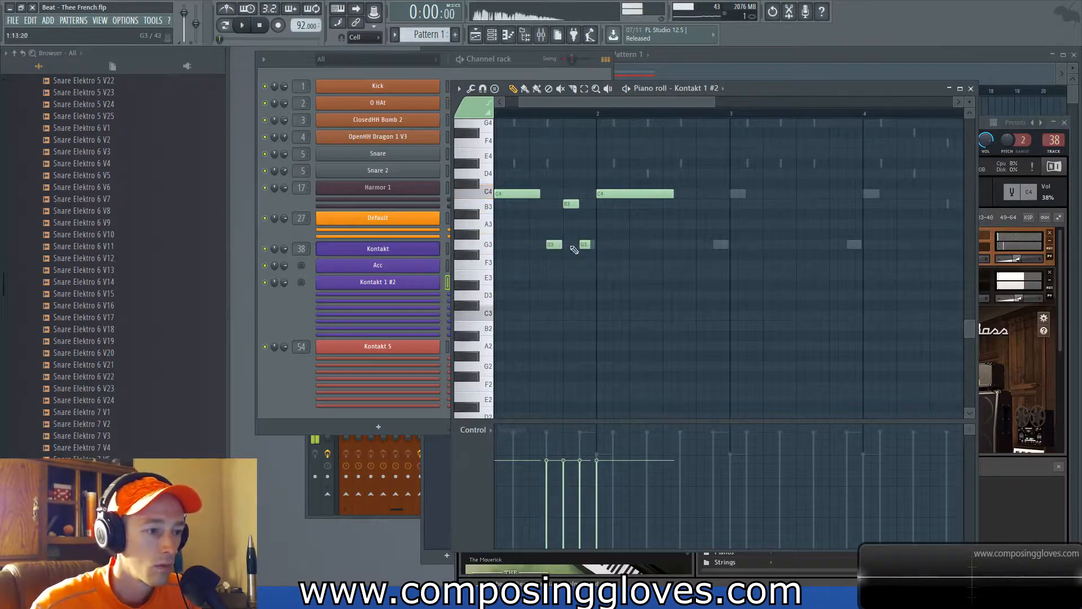
Step: Add two-step G3, F#3 and G3 notes at steps 11, 13 and 15 of bar 2
{"action": "scroll", "coordinate": [721, 251], "scroll_direction": "up", "scroll_amount": 1}
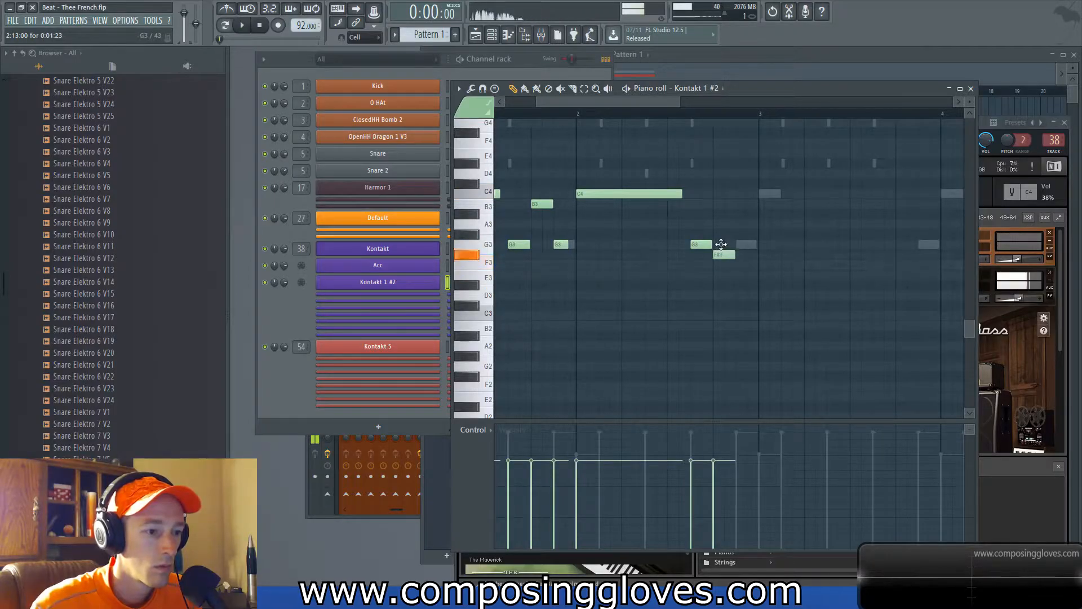
{"action": "scroll", "coordinate": [772, 209], "scroll_direction": "down", "scroll_amount": 2}
{"action": "left_click_drag", "start_coordinate": [539, 177], "coordinate": [759, 267]}
{"action": "left_click", "coordinate": [562, 208], "text": "ctrl"}
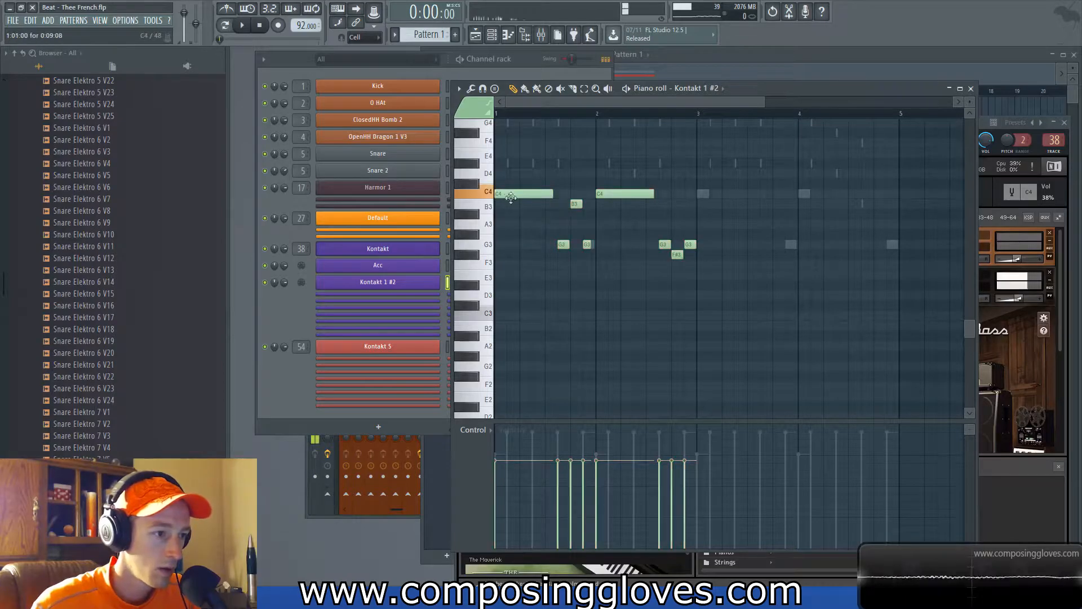
Step: Try the opening C4 note an octave lower at C3 and play the line
{"action": "left_click_drag", "start_coordinate": [511, 194], "coordinate": [503, 311]}
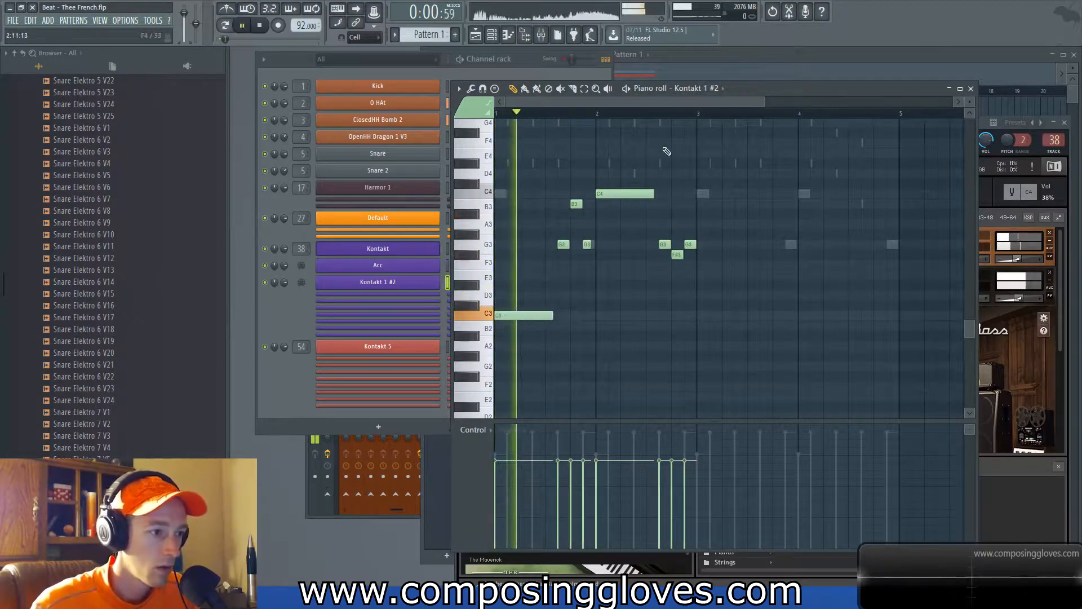
{"action": "key", "text": "space"}
{"action": "left_click_drag", "start_coordinate": [529, 311], "coordinate": [507, 253]}
Step: Duplicate the two-bar bass phrase into bars 3 and 4, and change bar 4's last two notes to A3 and B3
{"action": "left_click_drag", "start_coordinate": [525, 193], "coordinate": [729, 192]}
{"action": "key", "text": "space"}
{"action": "scroll", "coordinate": [866, 241], "scroll_direction": "up", "scroll_amount": 2}
{"action": "left_click", "coordinate": [866, 240], "text": "ctrl"}
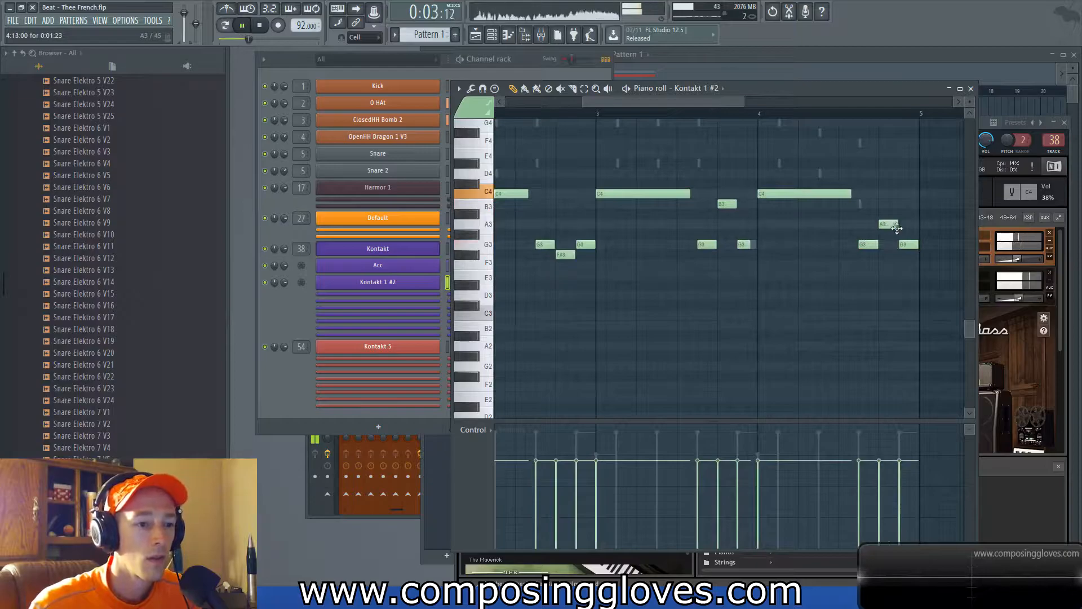
{"action": "left_click_drag", "start_coordinate": [876, 225], "coordinate": [905, 204]}
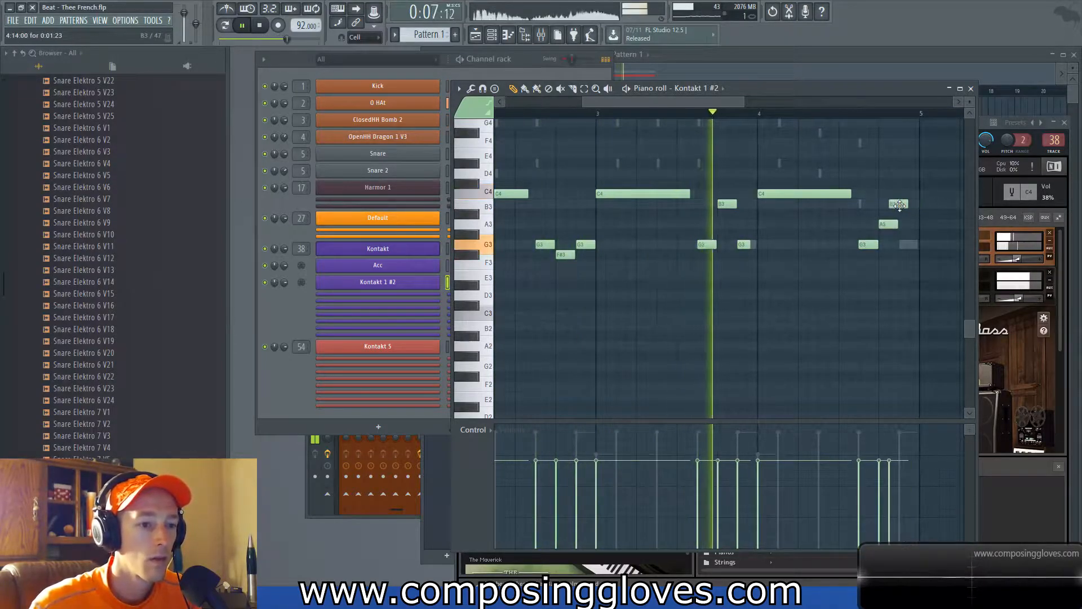
{"action": "scroll", "coordinate": [901, 231], "scroll_direction": "up", "scroll_amount": 1, "text": "ctrl"}
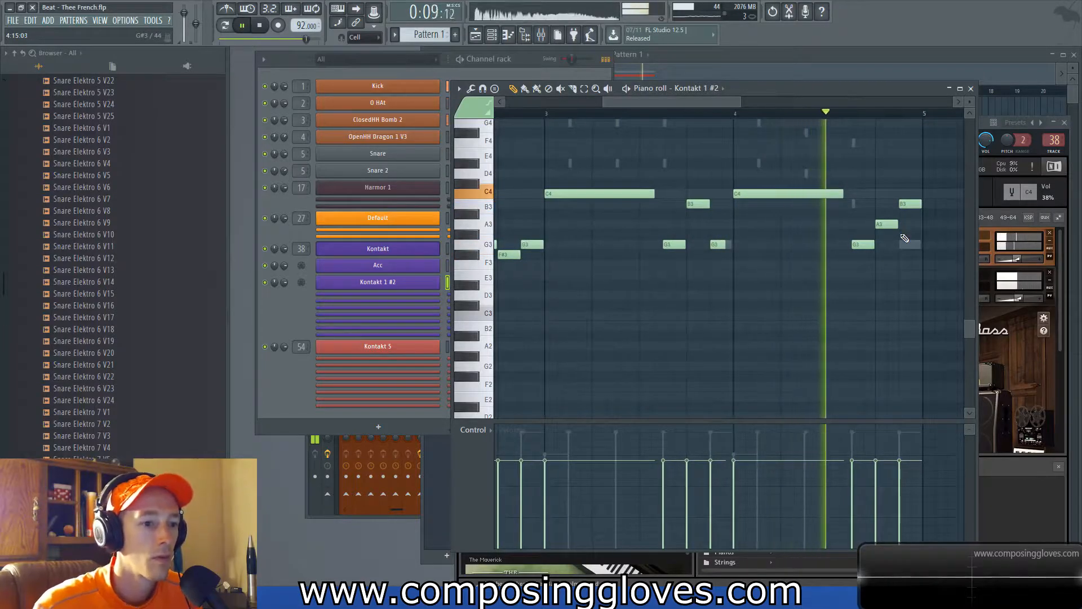
Step: Raise the velocity of the long C4 notes slightly above the shorter bass notes
{"action": "scroll", "coordinate": [792, 303], "scroll_direction": "down", "scroll_amount": 2, "text": "ctrl"}
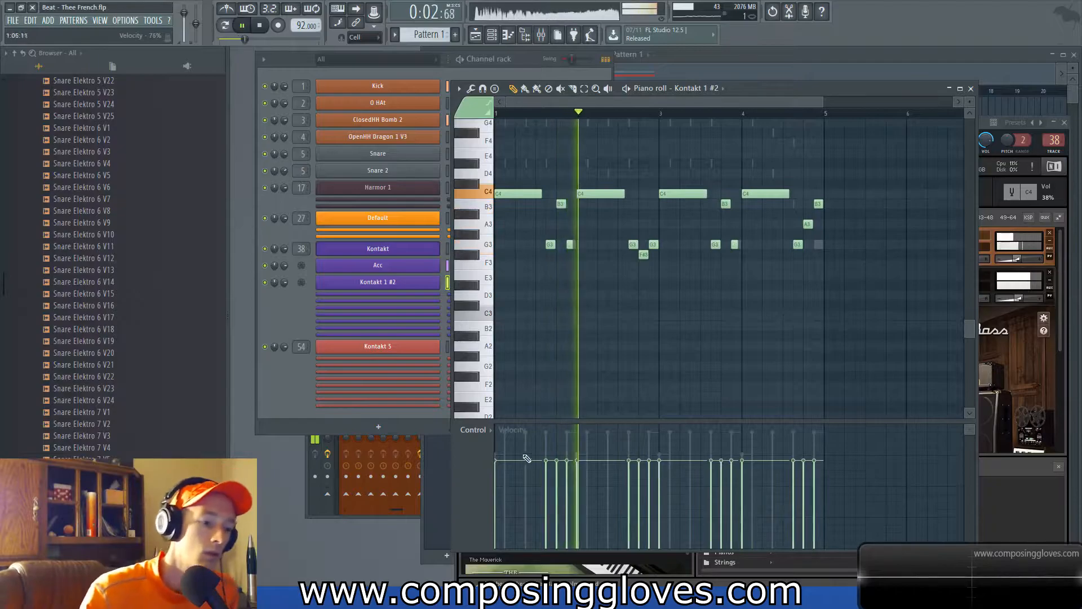
{"action": "left_click", "coordinate": [576, 453]}
{"action": "left_click", "coordinate": [659, 453]}
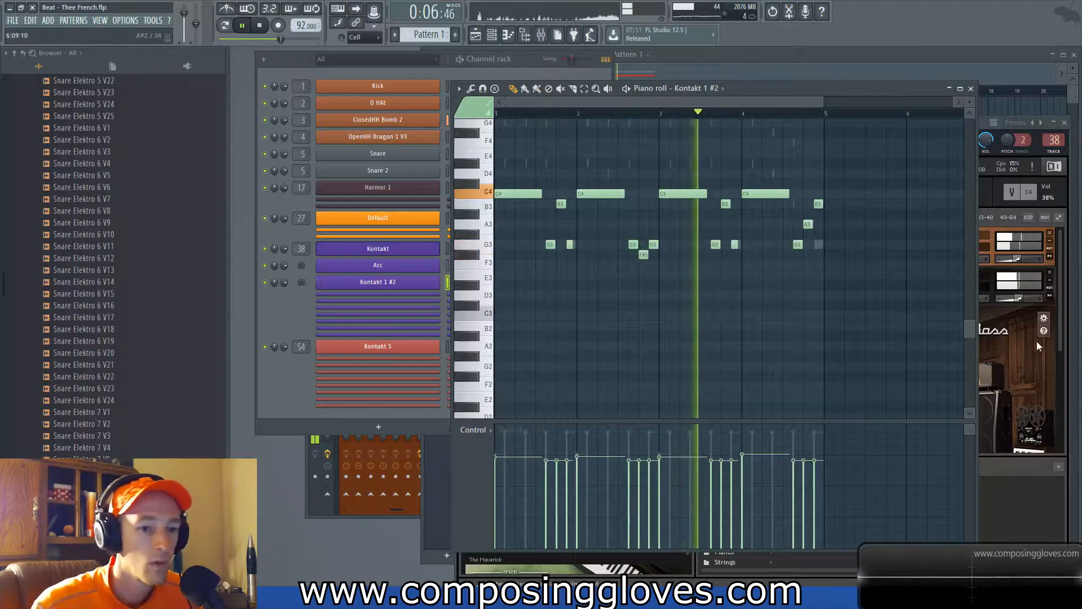
Step: In Kontakt, set the Scarbee Rickenbacker Bass to MIDI channel 2 on port A and route its output to st.2
{"action": "left_click", "coordinate": [1001, 383]}
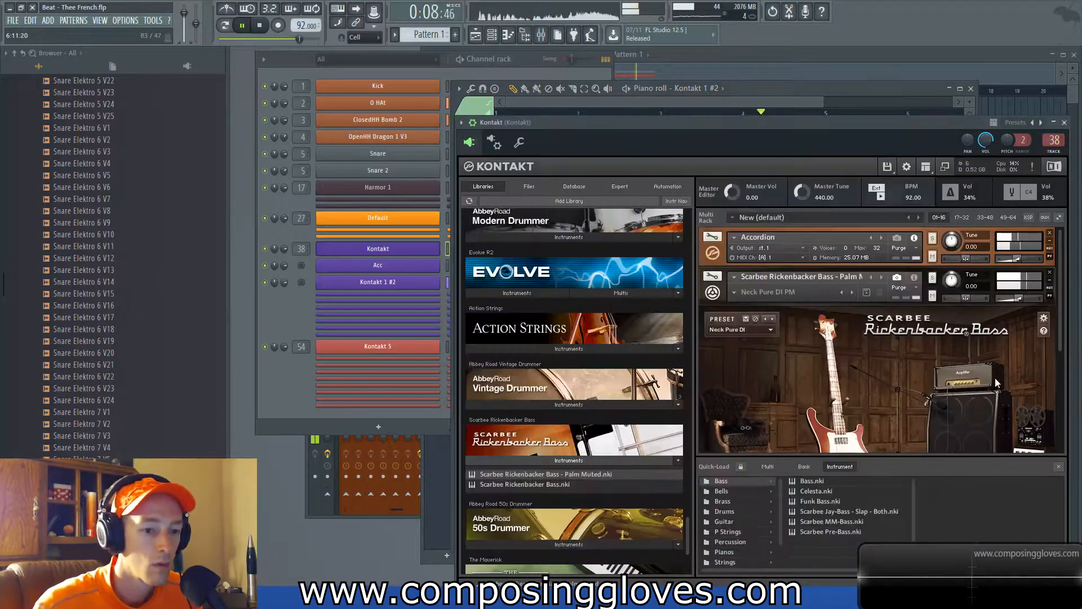
{"action": "left_click", "coordinate": [733, 292]}
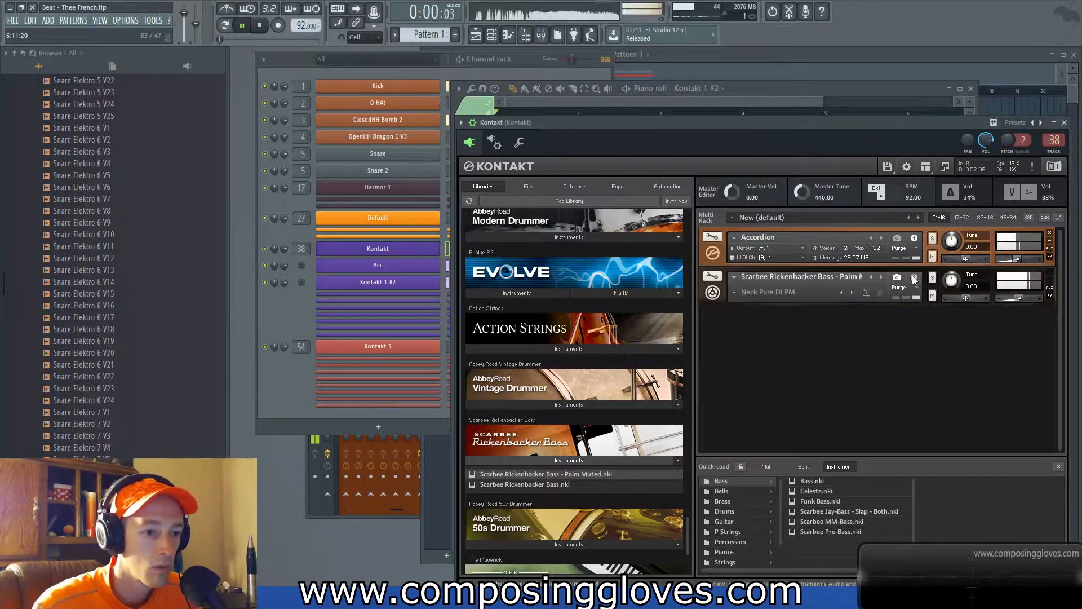
{"action": "left_click", "coordinate": [780, 298]}
{"action": "mouse_move", "coordinate": [811, 317]}
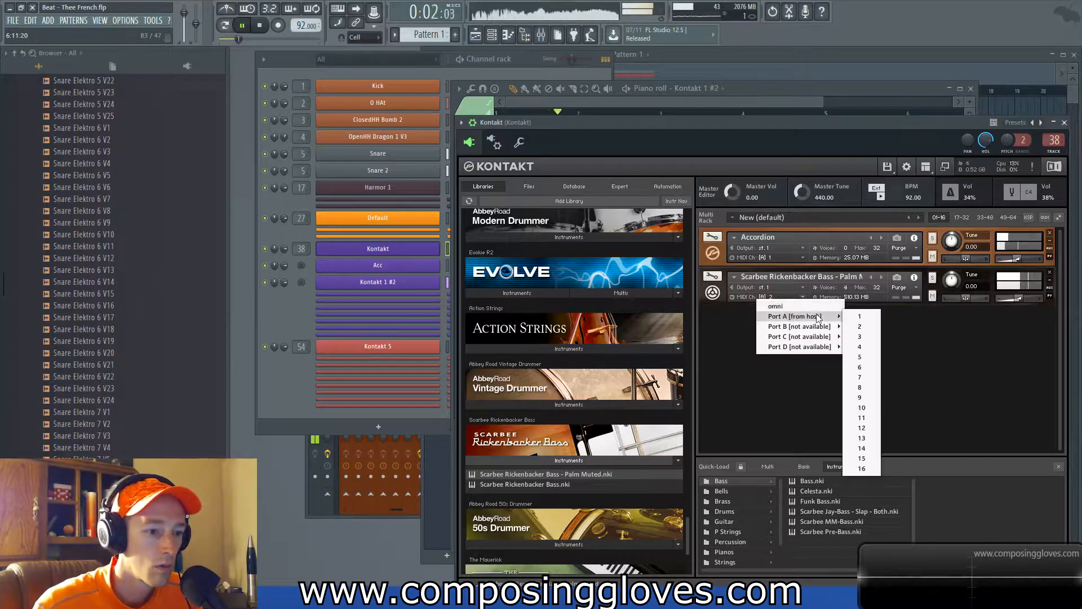
{"action": "left_click", "coordinate": [868, 326]}
{"action": "left_click", "coordinate": [775, 288]}
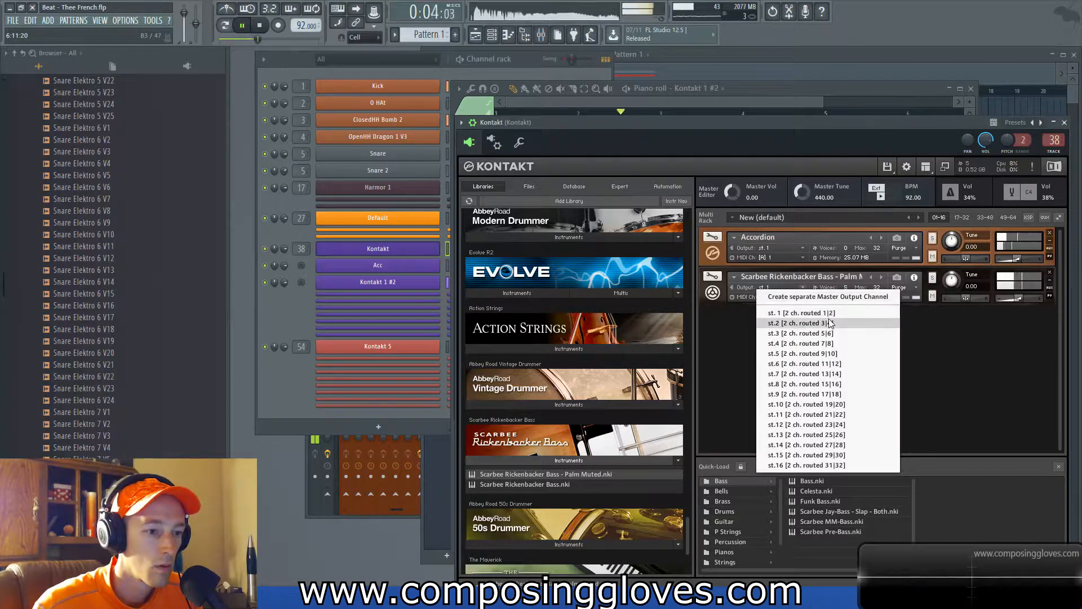
{"action": "left_click", "coordinate": [780, 319]}
Step: In the mixer, rename insert 39, which receives the second Kontakt output, as Bass
{"action": "left_click", "coordinate": [541, 35]}
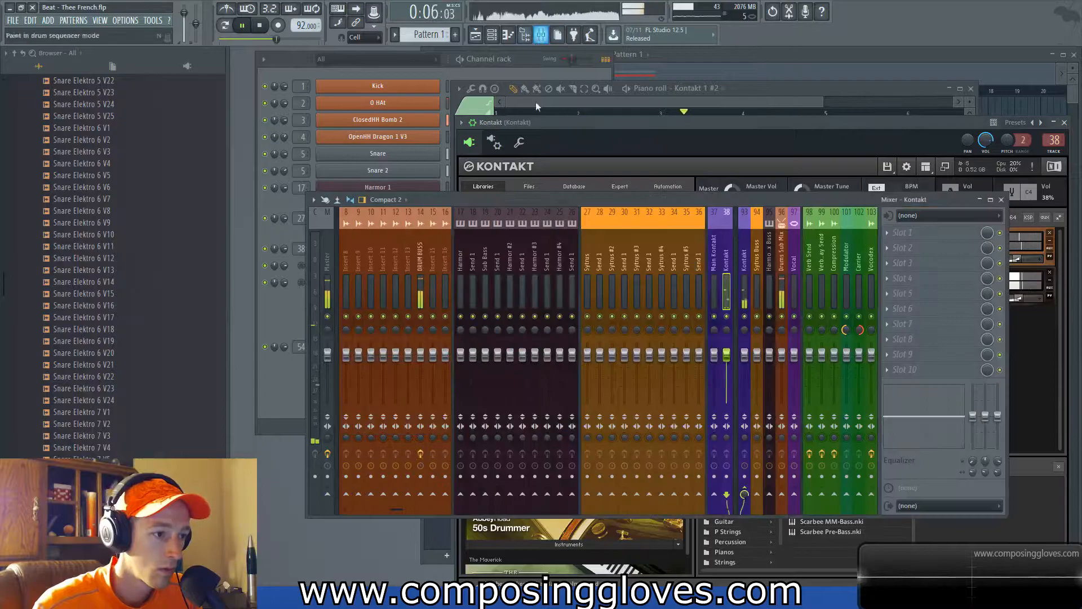
{"action": "scroll", "coordinate": [610, 253], "scroll_direction": "down", "scroll_amount": 3}
{"action": "double_click", "coordinate": [627, 265]}
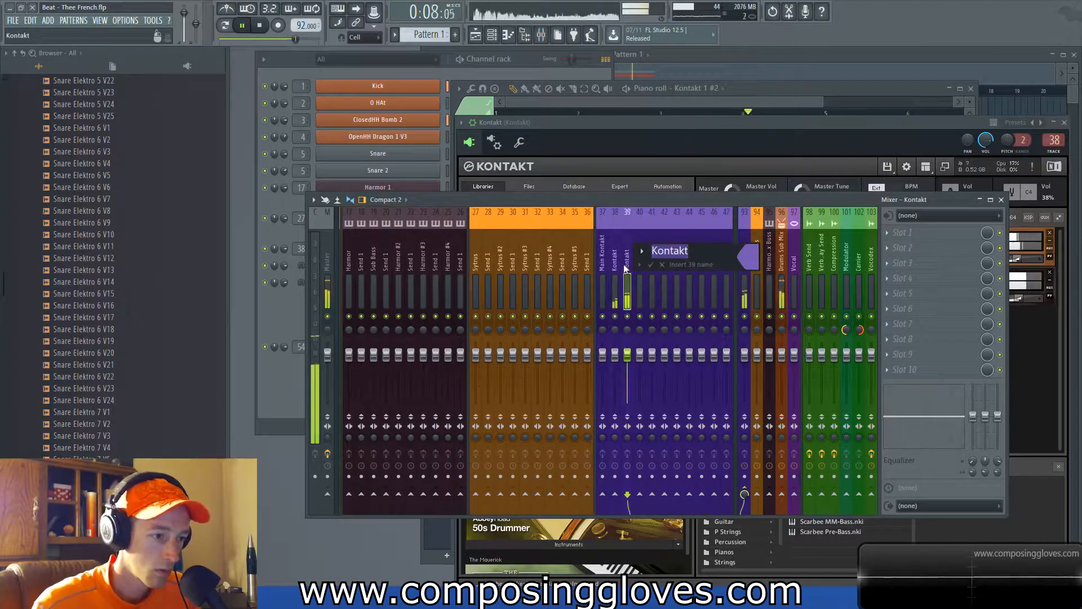
{"action": "type", "text": "Bass"}
{"action": "key", "text": "Return"}
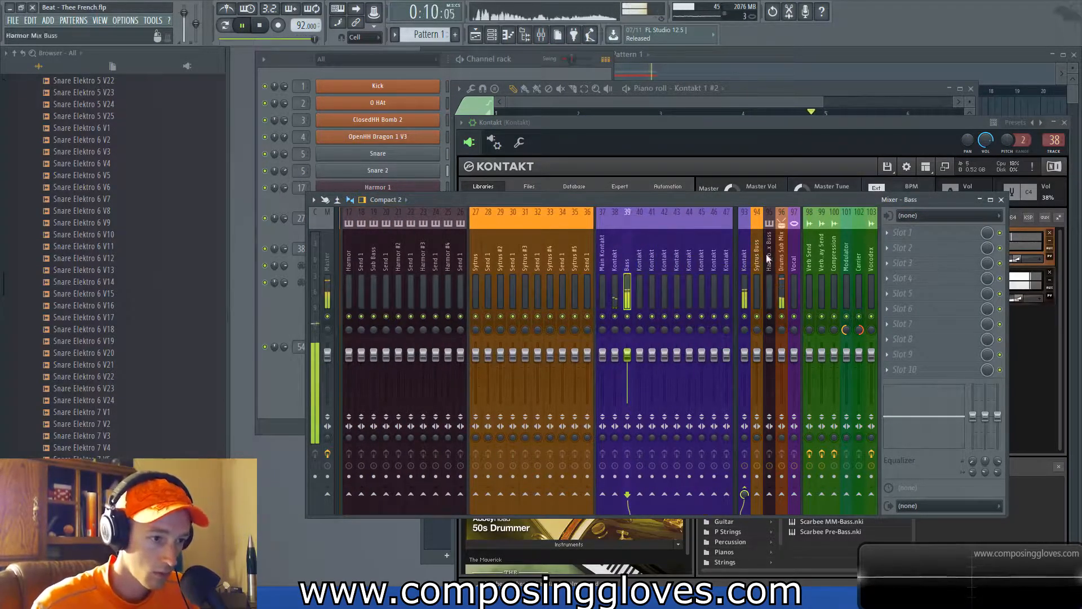
Step: Add Fruity Parametric EQ 2 to the Bass track, boosting band 4 slightly near 246 Hz and cutting band 6
{"action": "left_click", "coordinate": [931, 238]}
{"action": "left_click", "coordinate": [648, 319]}
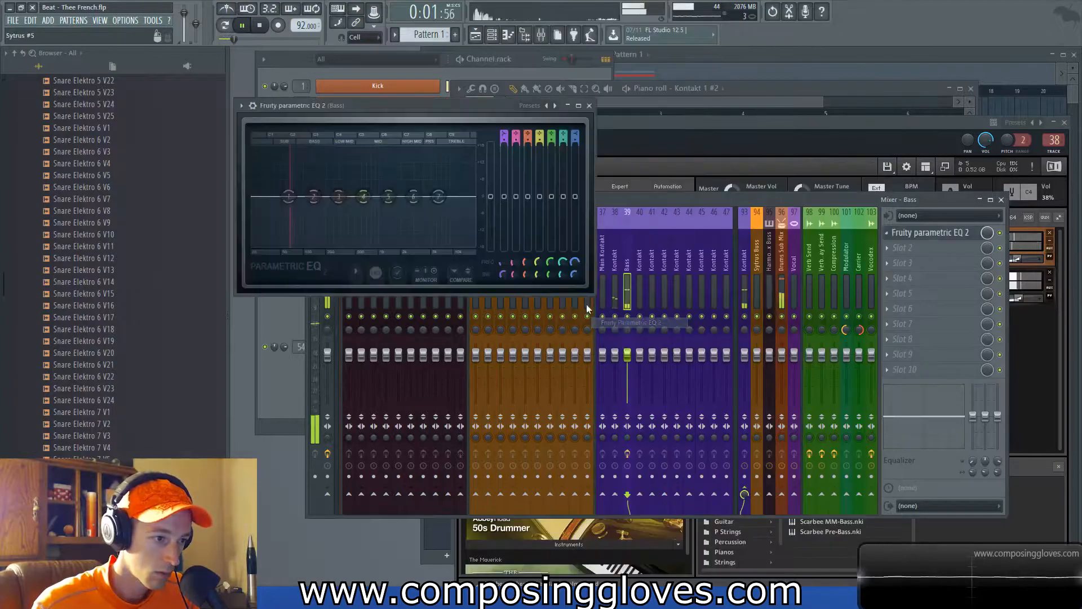
{"action": "left_click_drag", "start_coordinate": [414, 197], "coordinate": [333, 190]}
{"action": "scroll", "coordinate": [330, 181], "scroll_direction": "down", "scroll_amount": 5}
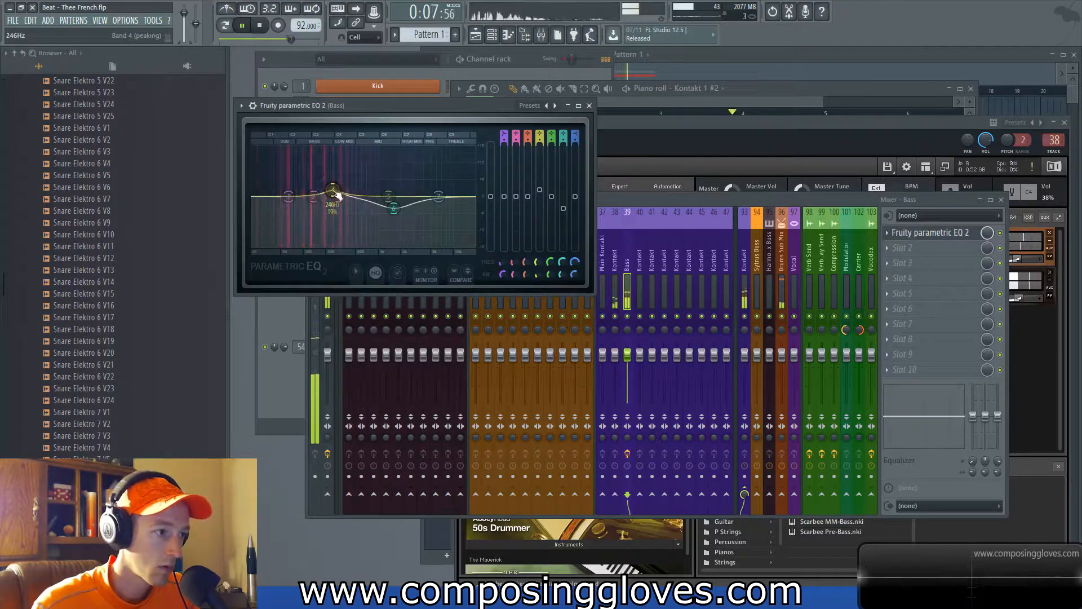
{"action": "key", "text": "space"}
Step: Open the Kick track's Fruity Parametric EQ 2 and examine its curve against the bass
{"action": "left_click", "coordinate": [630, 204]}
{"action": "scroll", "coordinate": [488, 261], "scroll_direction": "up", "scroll_amount": 5}
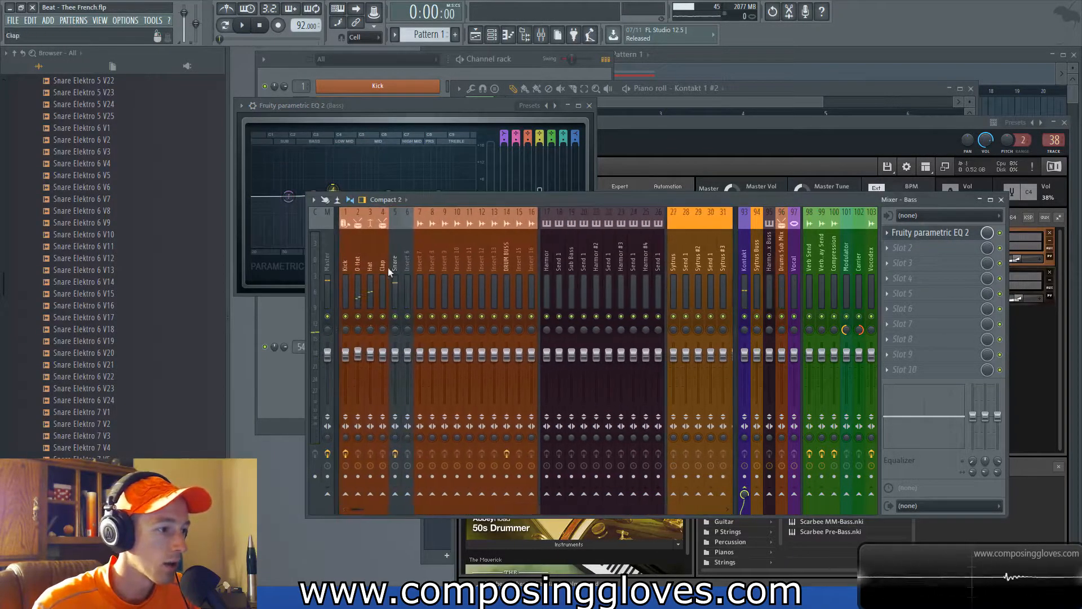
{"action": "left_click", "coordinate": [342, 272]}
{"action": "left_click", "coordinate": [913, 232]}
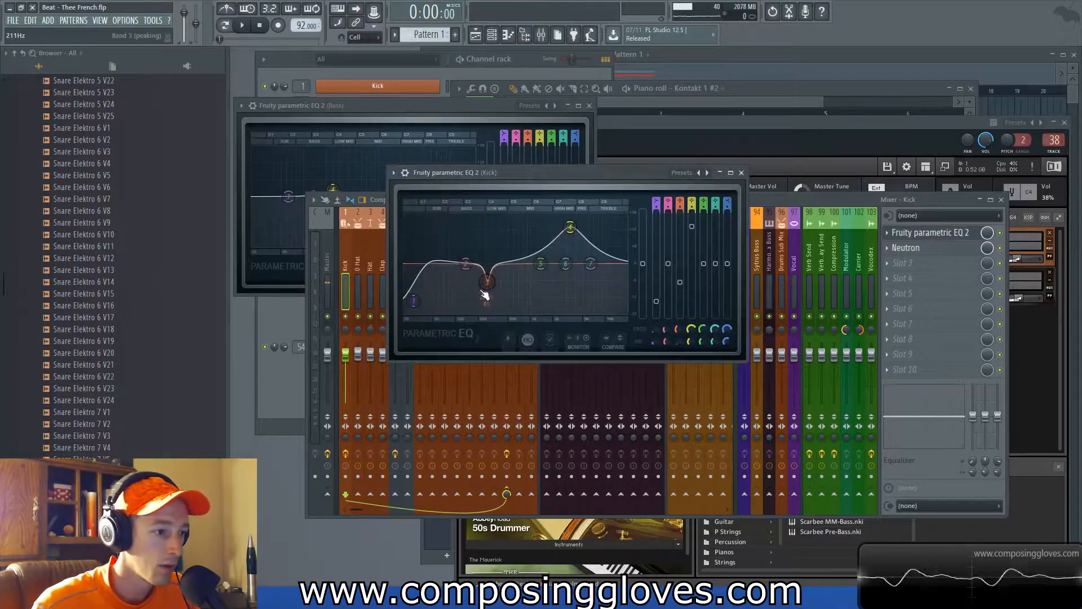
Step: Set band 4 of the Bass EQ to about 3.7 dB at 269 Hz and widen its bandwidth during playback
{"action": "left_click", "coordinate": [371, 114]}
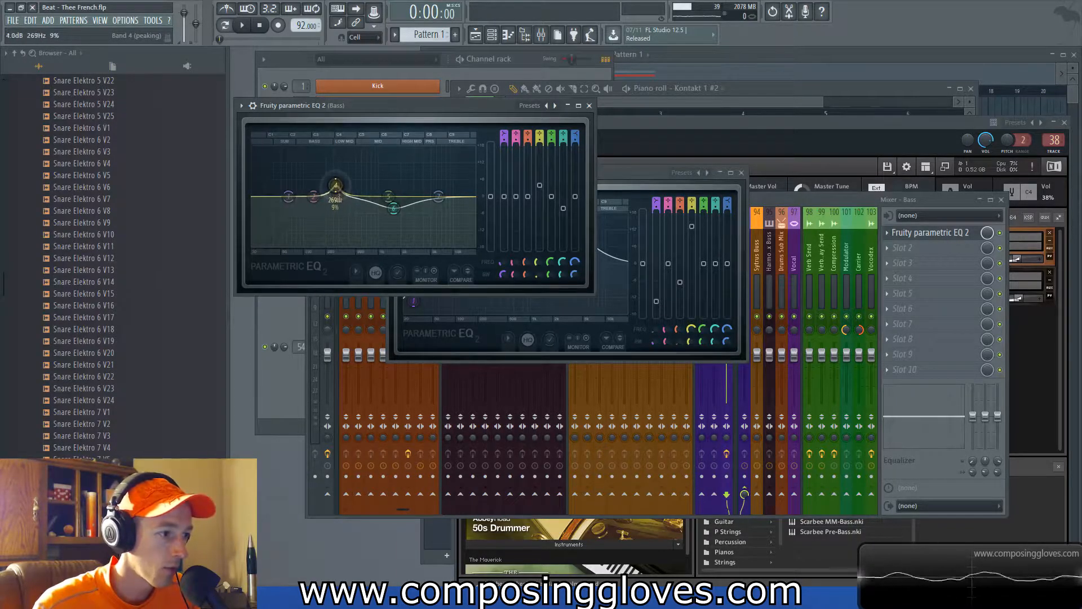
{"action": "key", "text": "space"}
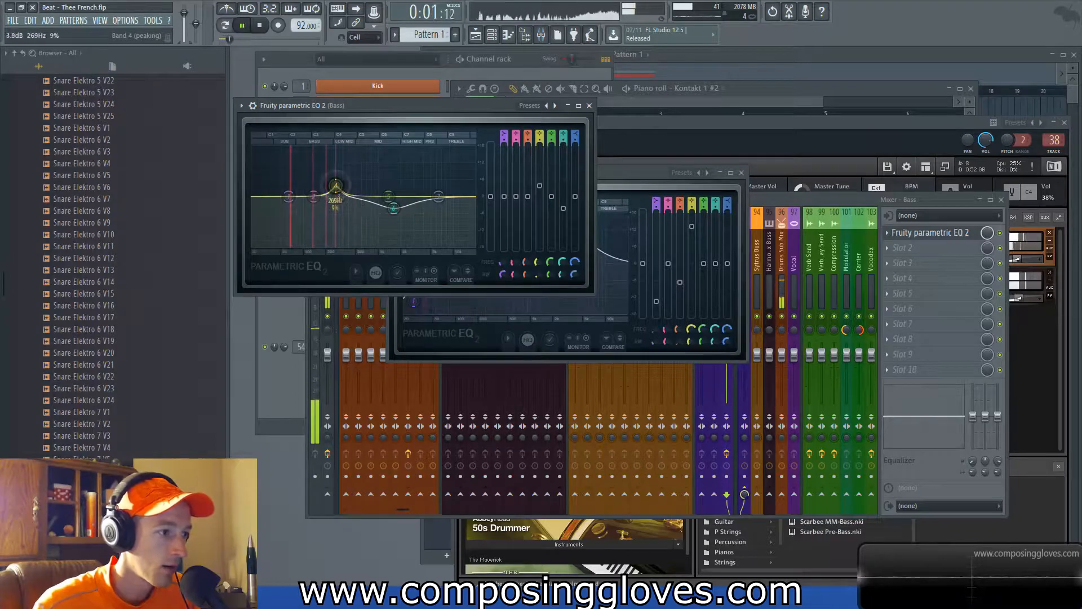
{"action": "scroll", "coordinate": [336, 187], "scroll_direction": "up", "scroll_amount": 5}
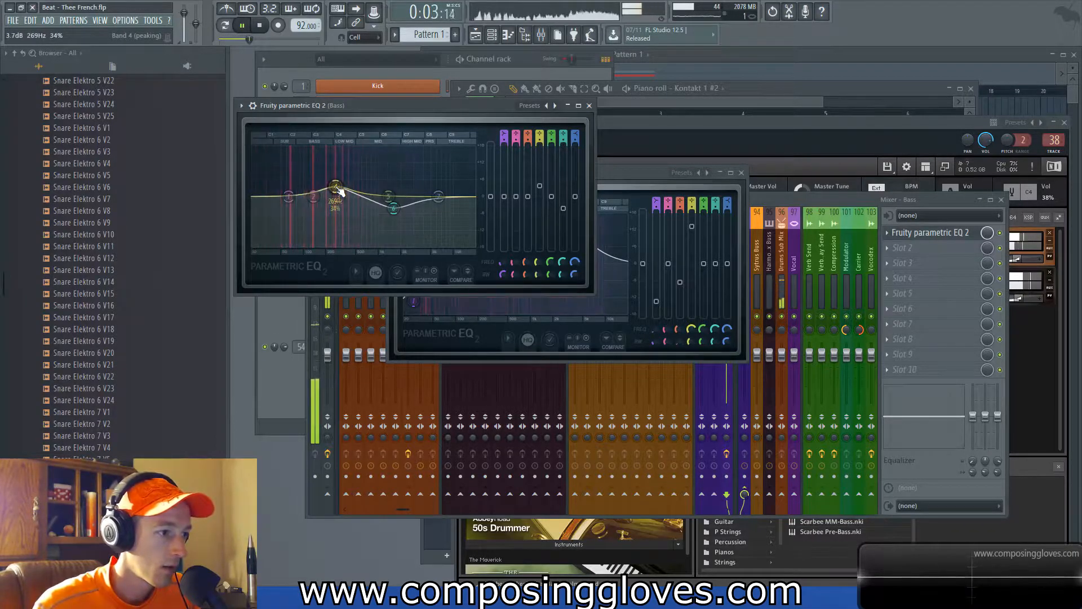
Step: Roll off the lowest bass frequencies with band 1 and raise band 5 to about 1.9 dB at 999 Hz
{"action": "left_click_drag", "start_coordinate": [289, 197], "coordinate": [263, 246]}
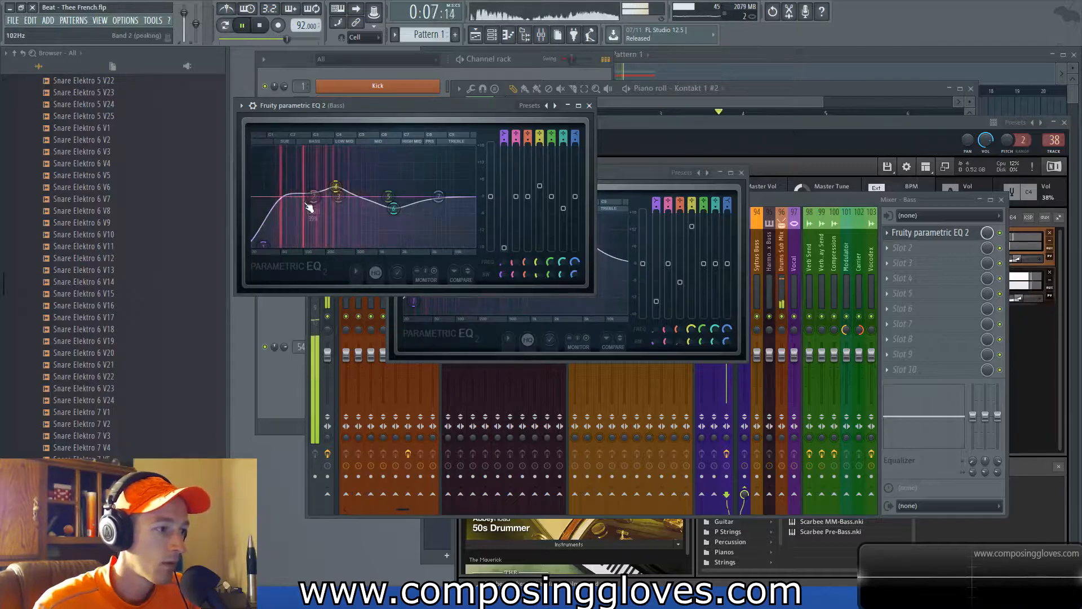
{"action": "left_click_drag", "start_coordinate": [394, 208], "coordinate": [378, 190]}
{"action": "scroll", "coordinate": [378, 190], "scroll_direction": "down", "scroll_amount": 4}
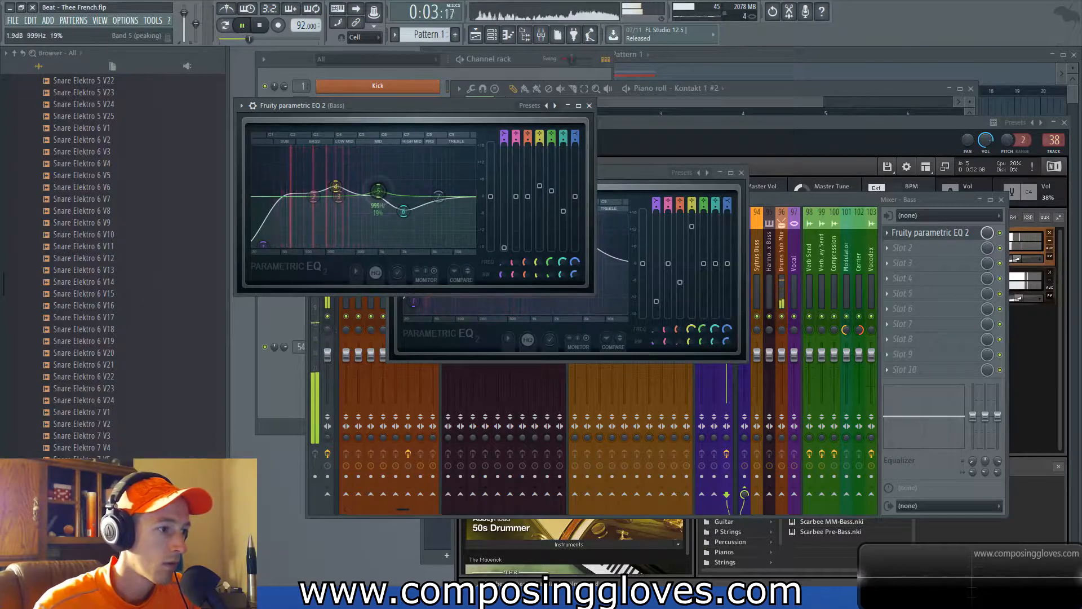
Step: Close the Bass and Kick equalizers and open the Kontakt 1 #2 channel settings
{"action": "left_click", "coordinate": [589, 106]}
{"action": "left_click", "coordinate": [742, 173]}
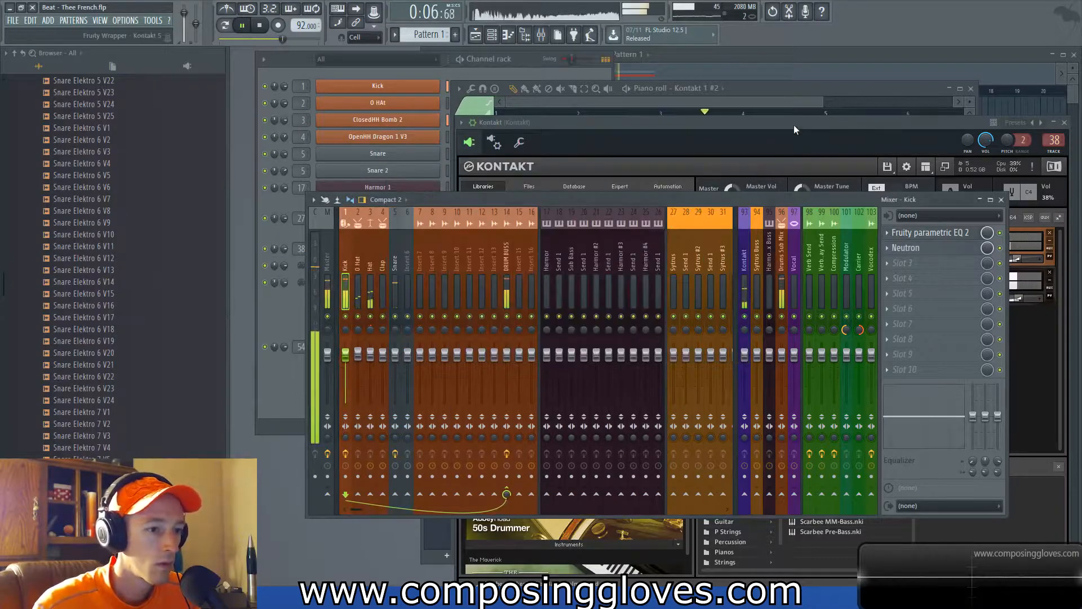
{"action": "left_click", "coordinate": [794, 124]}
{"action": "left_click", "coordinate": [285, 330]}
{"action": "left_click", "coordinate": [392, 286]}
Step: Turn down the Breath, Expression, Speed, Vibrato and Dynamics controllers of Kontakt 1 #2 while auditioning the bass line
{"action": "key", "text": "space"}
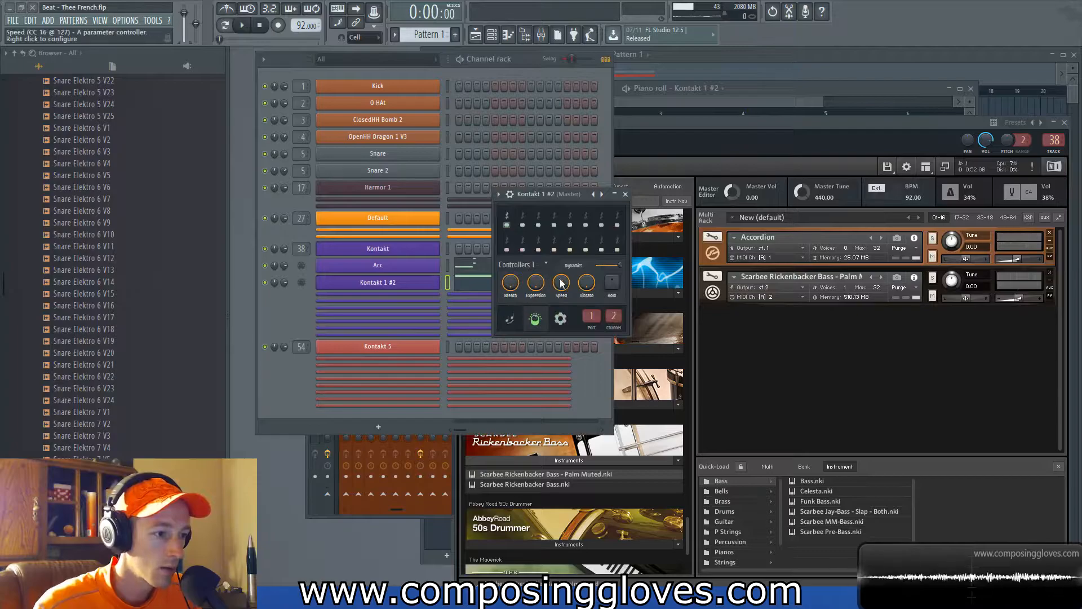
{"action": "left_click_drag", "start_coordinate": [587, 283], "coordinate": [588, 316]}
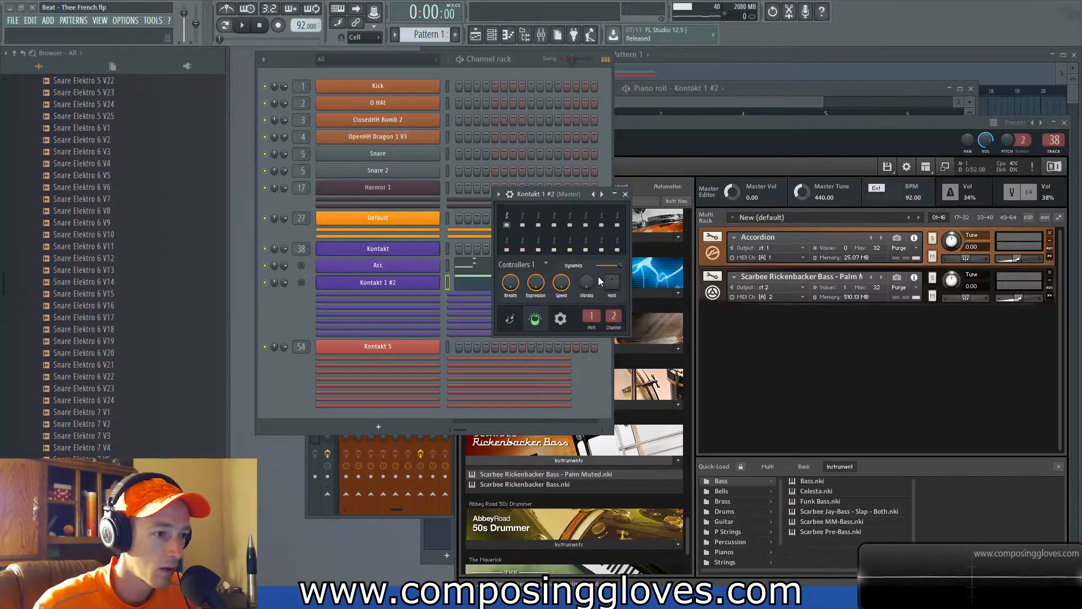
{"action": "key", "text": "space"}
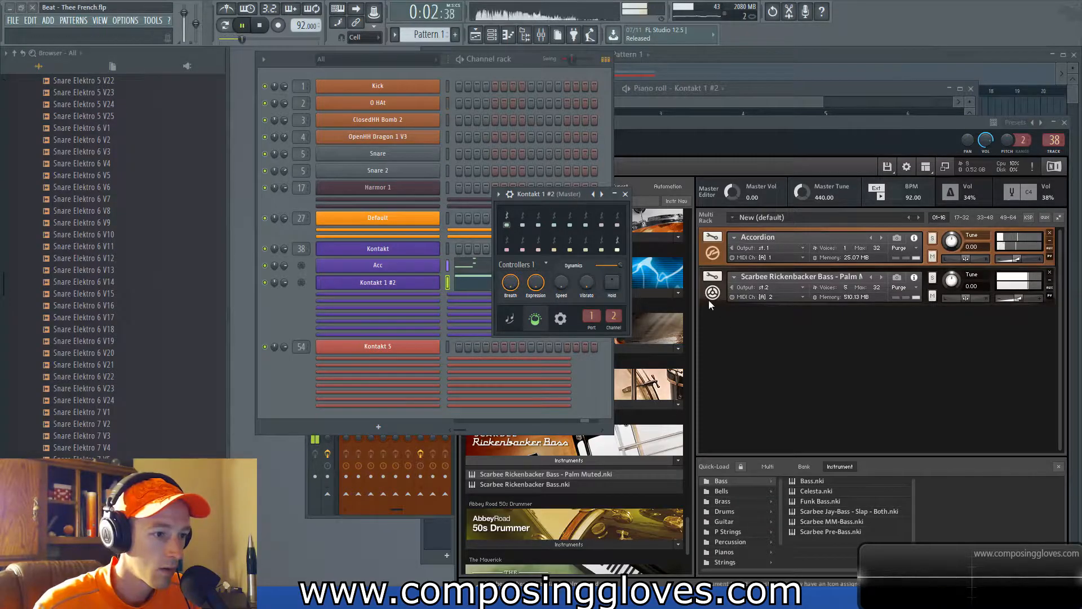
{"action": "left_click_drag", "start_coordinate": [620, 264], "coordinate": [595, 265]}
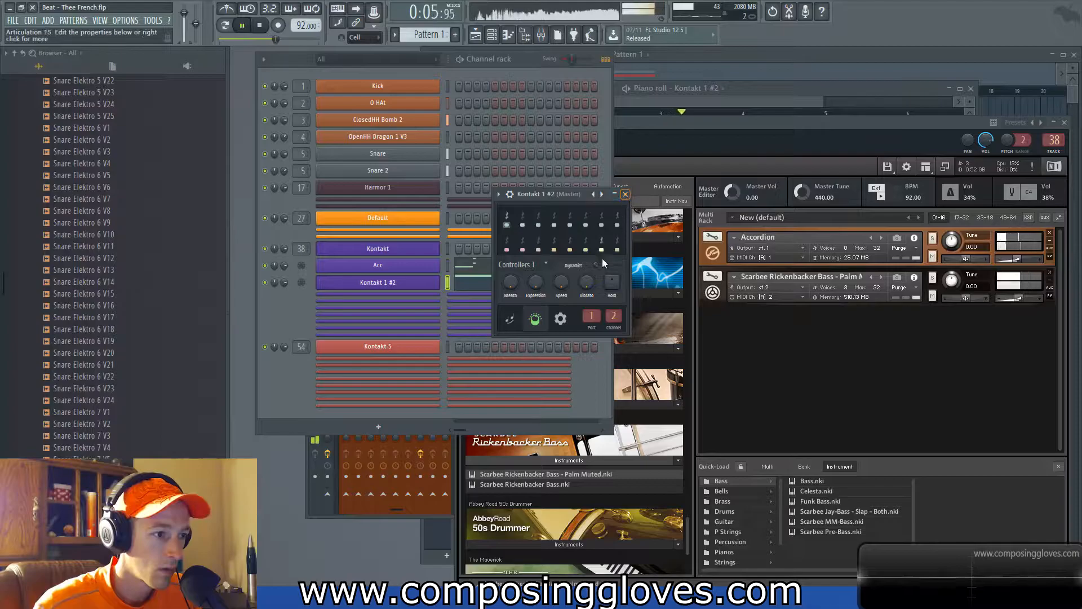
{"action": "key", "text": "space"}
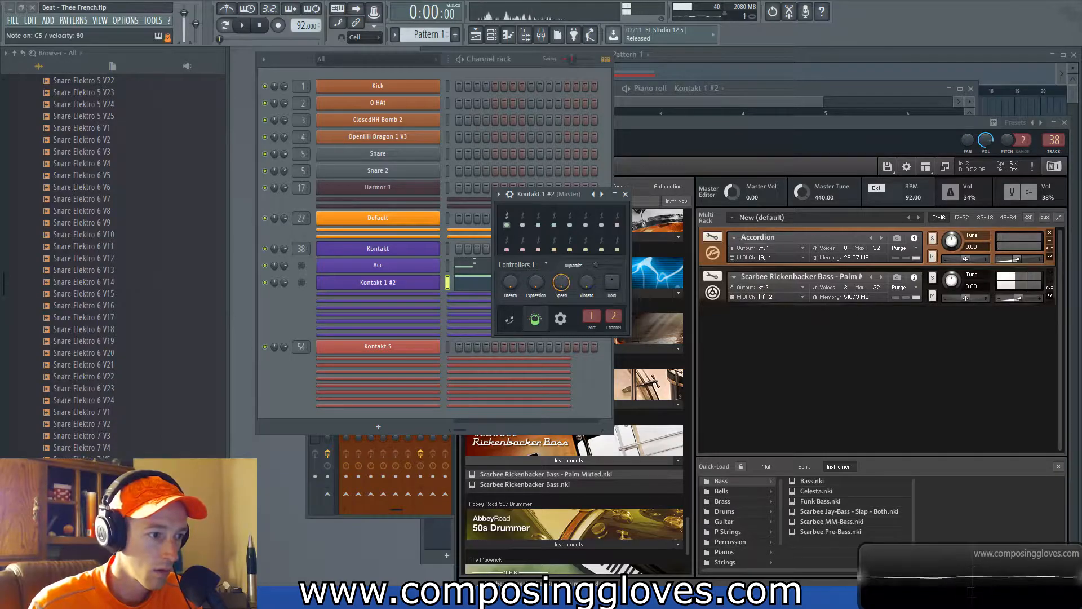
Step: Play back the bass line while checking the Scarbee Rickenbacker Bass interface and the Kontakt 1 #2 channel controllers
{"action": "left_click", "coordinate": [713, 292]}
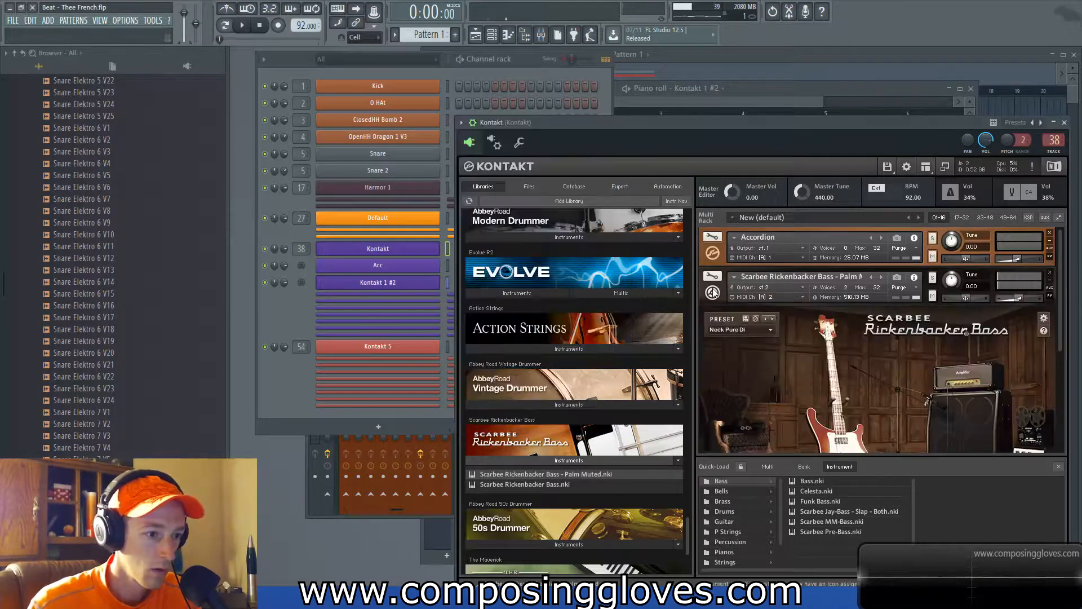
{"action": "key", "text": "space"}
{"action": "left_click", "coordinate": [382, 282]}
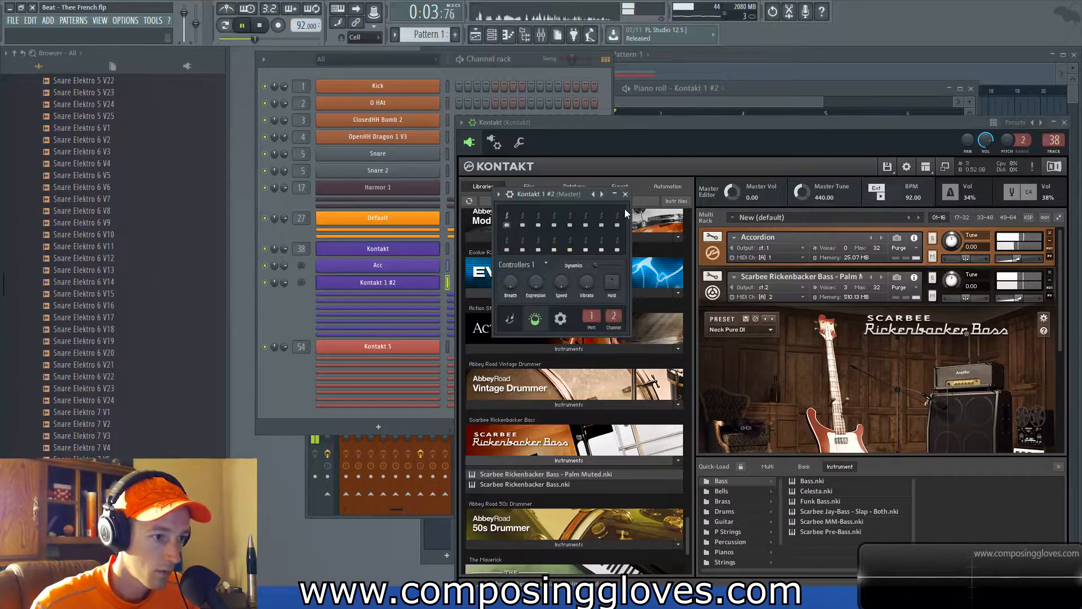
{"action": "key", "text": "space"}
{"action": "left_click", "coordinate": [625, 194]}
{"action": "left_click_drag", "start_coordinate": [1060, 343], "coordinate": [934, 332]}
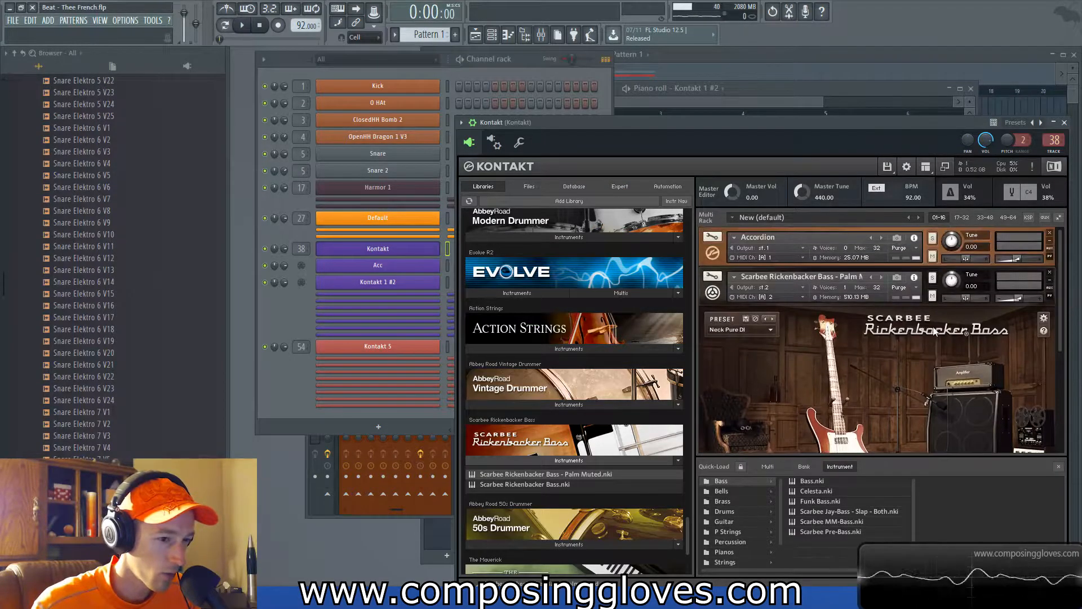
{"action": "left_click", "coordinate": [712, 293]}
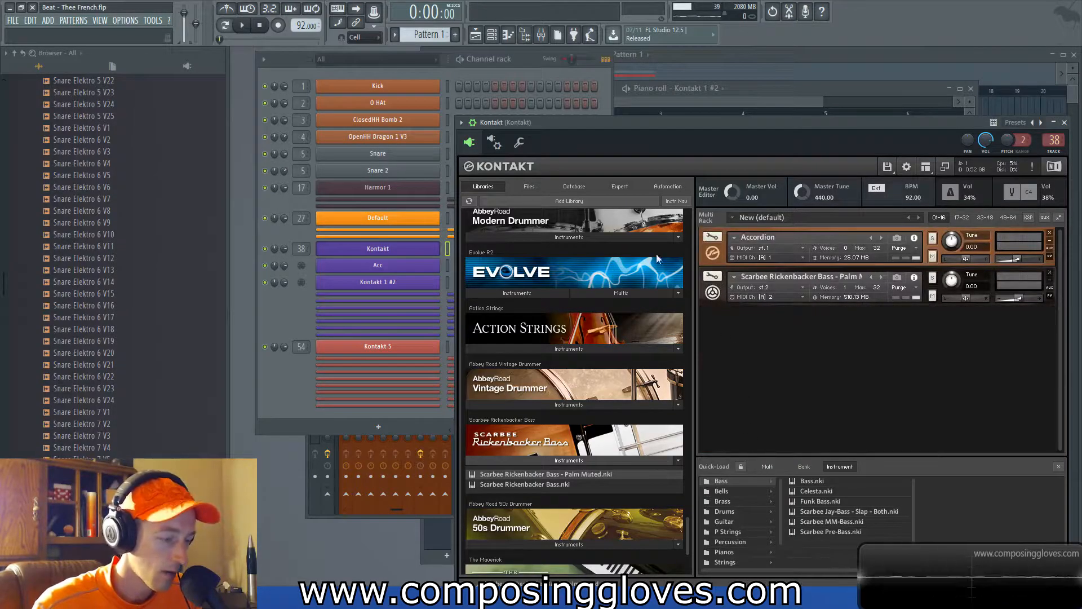
Step: Rename the Kontakt 1 #2 channel as Bass and check its BRSO Articulate options
{"action": "left_click", "coordinate": [359, 283], "text": "shift"}
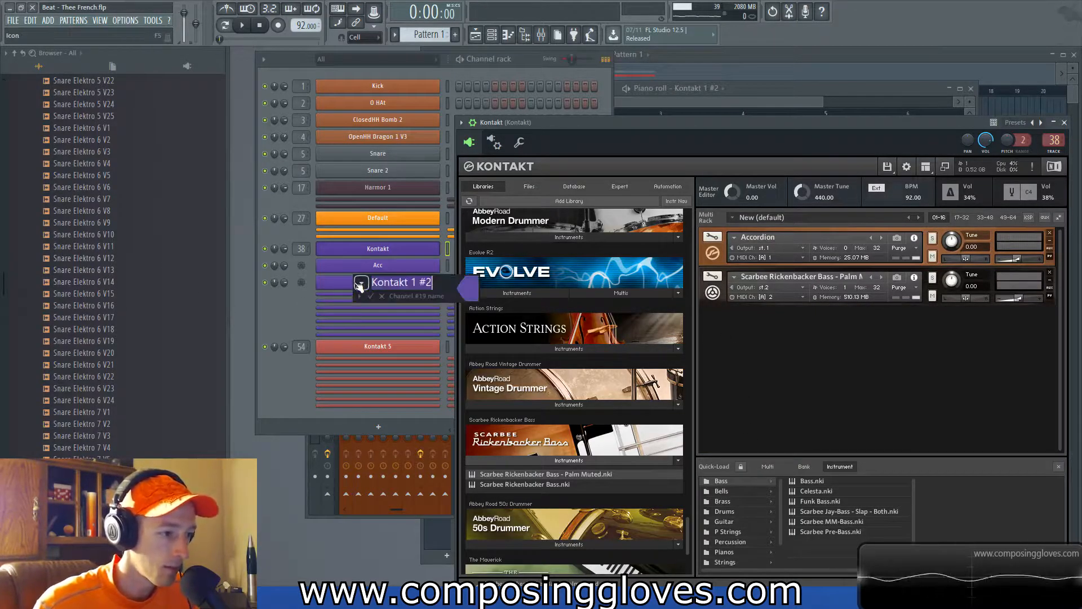
{"action": "type", "text": "Bass"}
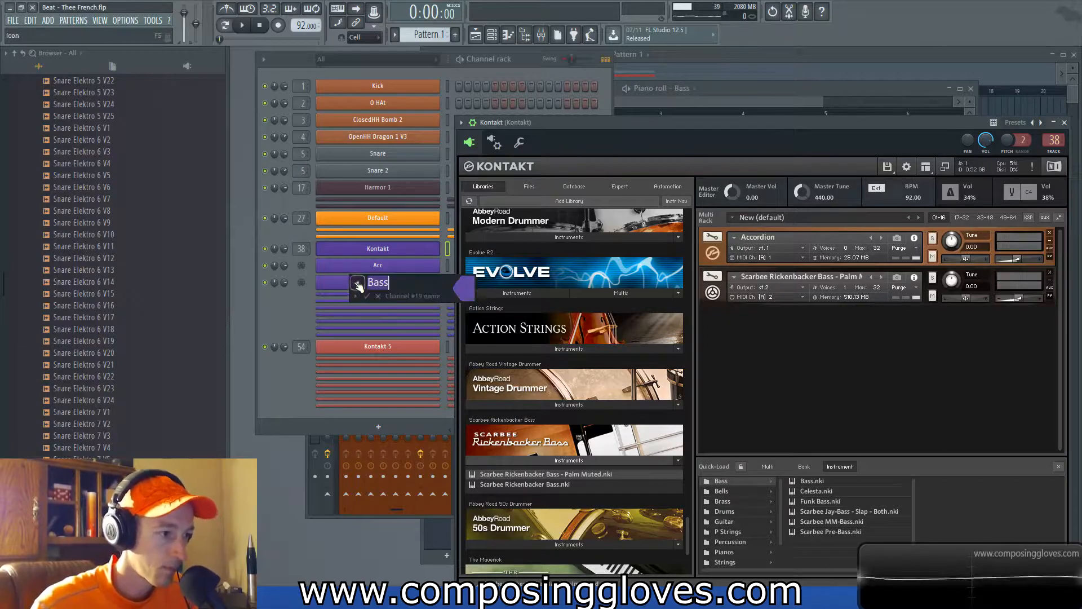
{"action": "key", "text": "Return"}
{"action": "left_click", "coordinate": [369, 283]}
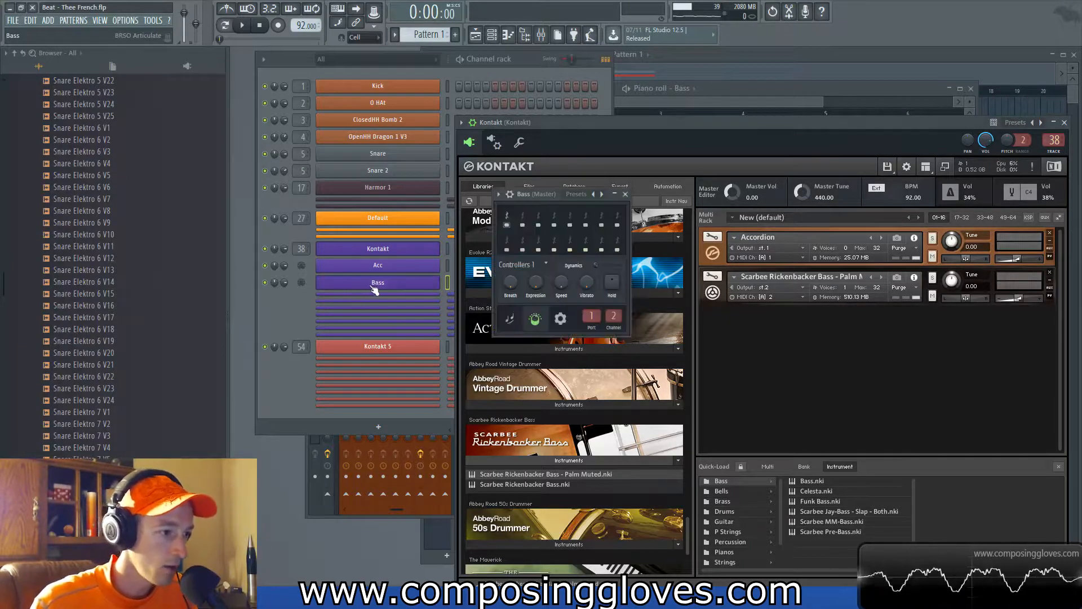
{"action": "left_click", "coordinate": [559, 319]}
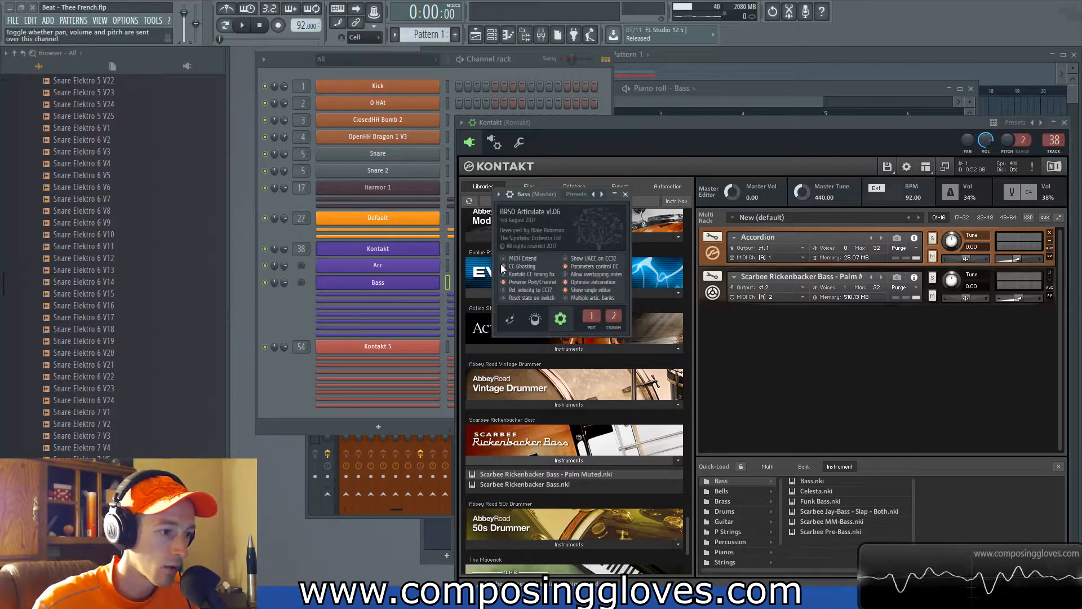
{"action": "left_click", "coordinate": [535, 319]}
{"action": "left_click", "coordinate": [626, 195]}
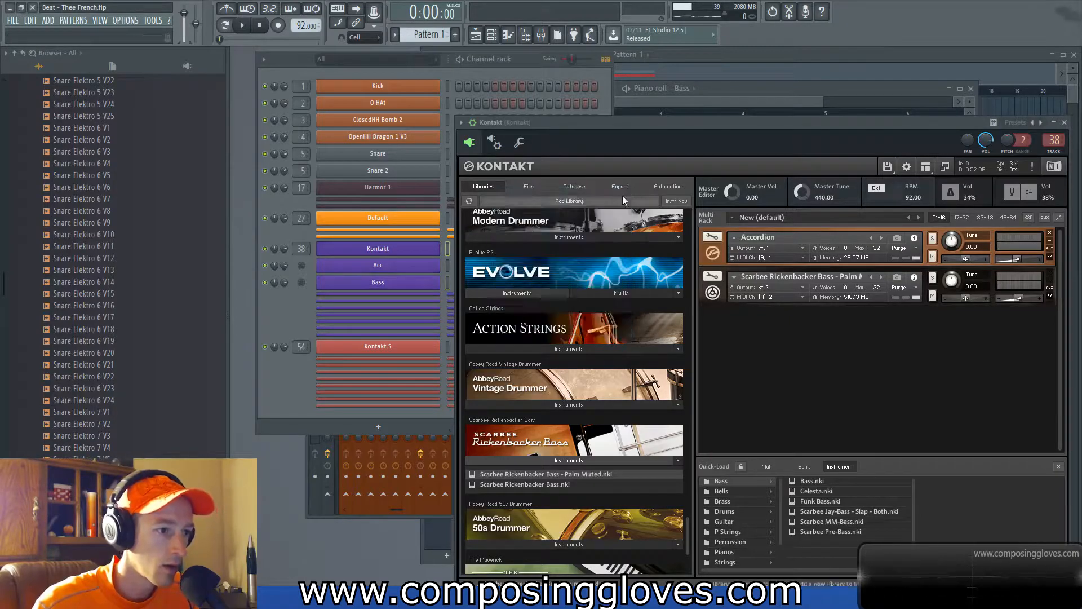
Step: Unzip the collapsed Kontakt 1 #3 channel below Bass in the channel rack during playback
{"action": "left_click", "coordinate": [750, 77]}
{"action": "key", "text": "space"}
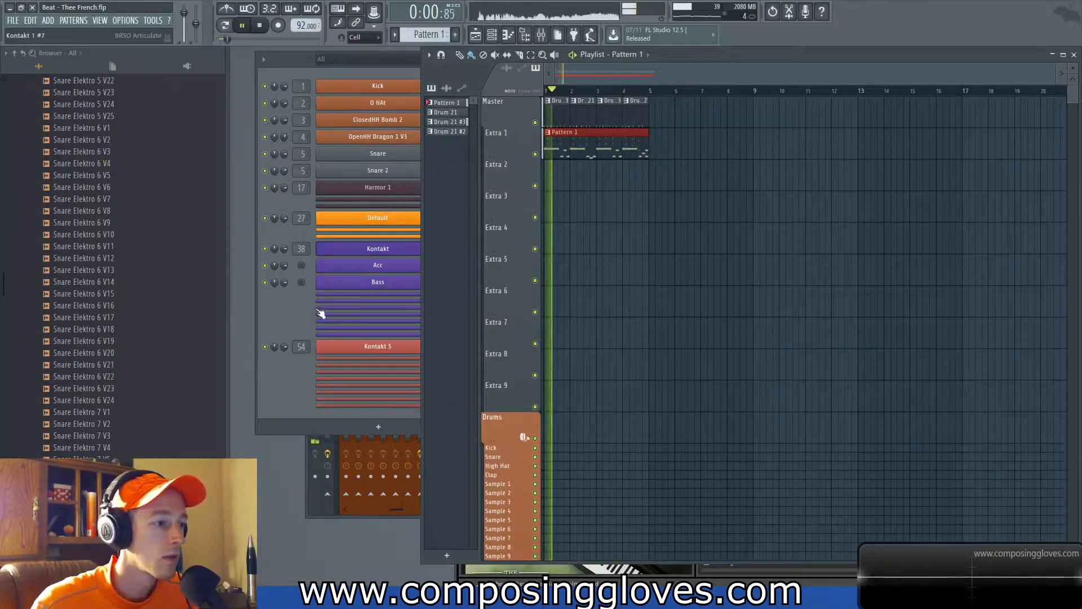
{"action": "left_click", "coordinate": [294, 305]}
{"action": "left_click", "coordinate": [377, 295]}
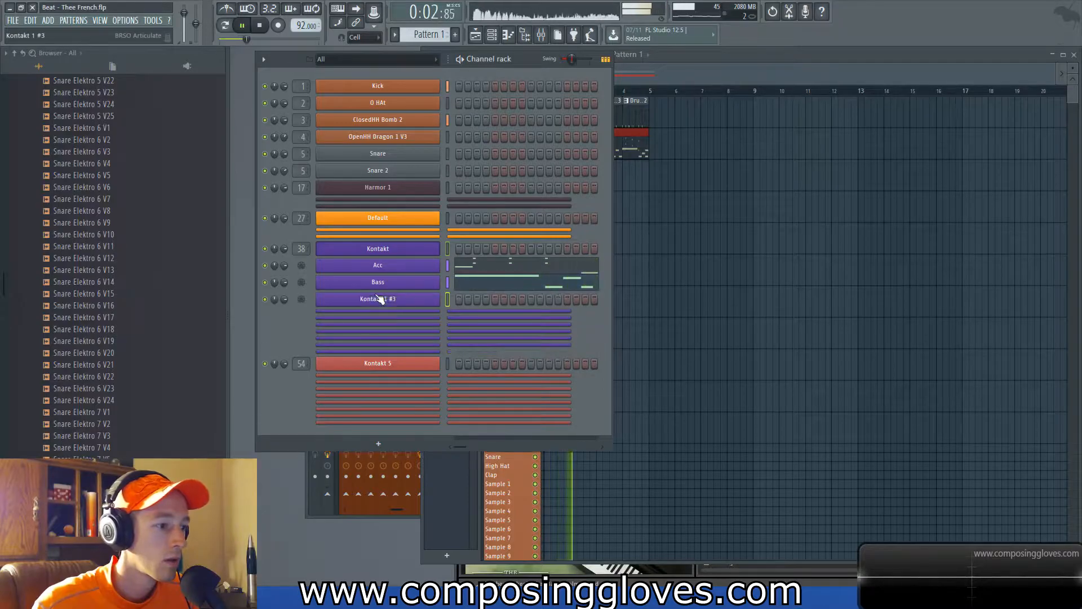
Step: Stop playback and duplicate the four-bar Pattern 1 and drum clips into bars 5 to 8 of the playlist
{"action": "left_click", "coordinate": [663, 79]}
{"action": "key", "text": "space"}
{"action": "mouse_move", "coordinate": [564, 138]}
{"action": "left_mouse_down"}
{"action": "mouse_move", "coordinate": [644, 116]}
{"action": "mouse_move", "coordinate": [670, 156]}
{"action": "left_mouse_up"}
{"action": "key", "text": "ctrl+d"}
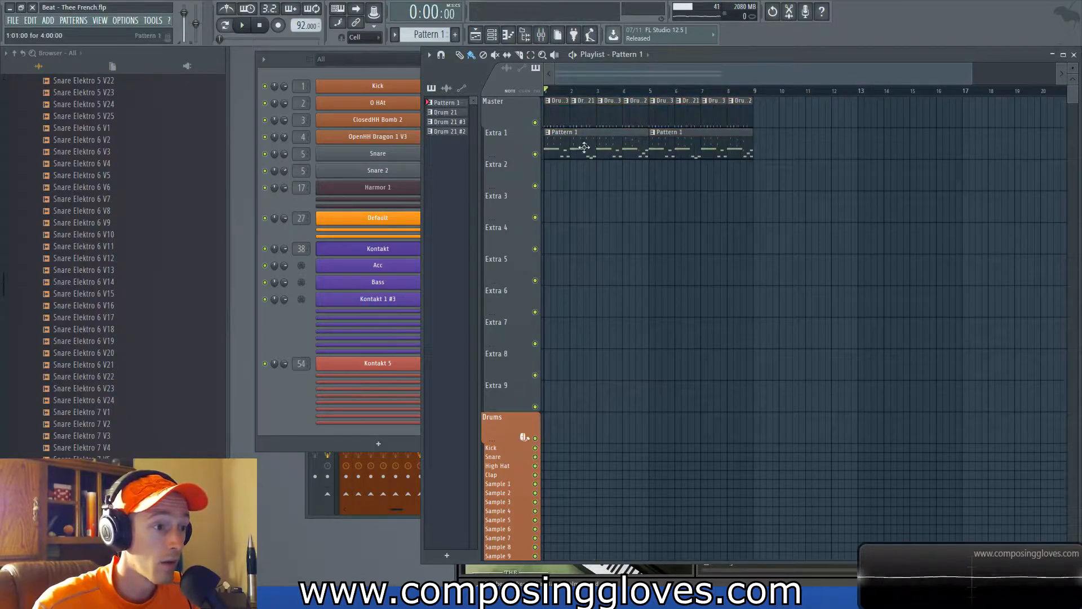
Step: Rename the Kontakt 1 #3 channel as Piano
{"action": "left_click", "coordinate": [337, 321]}
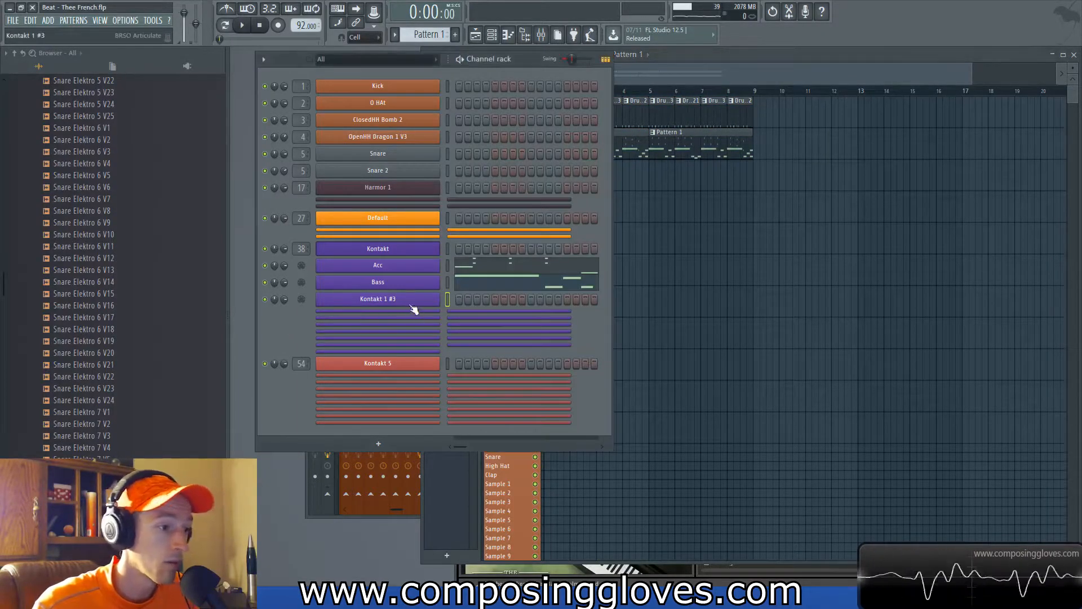
{"action": "key", "text": "F2"}
{"action": "type", "text": "P"}
{"action": "key", "text": "Return"}
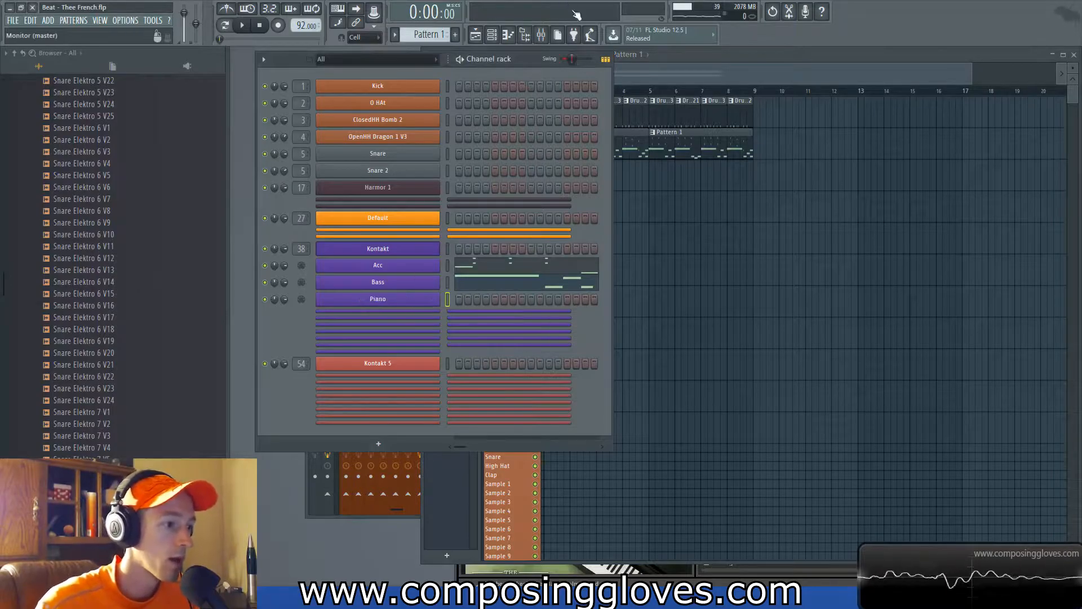
Step: Load Alicias Keys.nki from Kontakt's Quick-Load Pianos folder into the multi rack below the Rickenbacker bass
{"action": "key", "text": "F7"}
{"action": "left_click", "coordinate": [378, 249]}
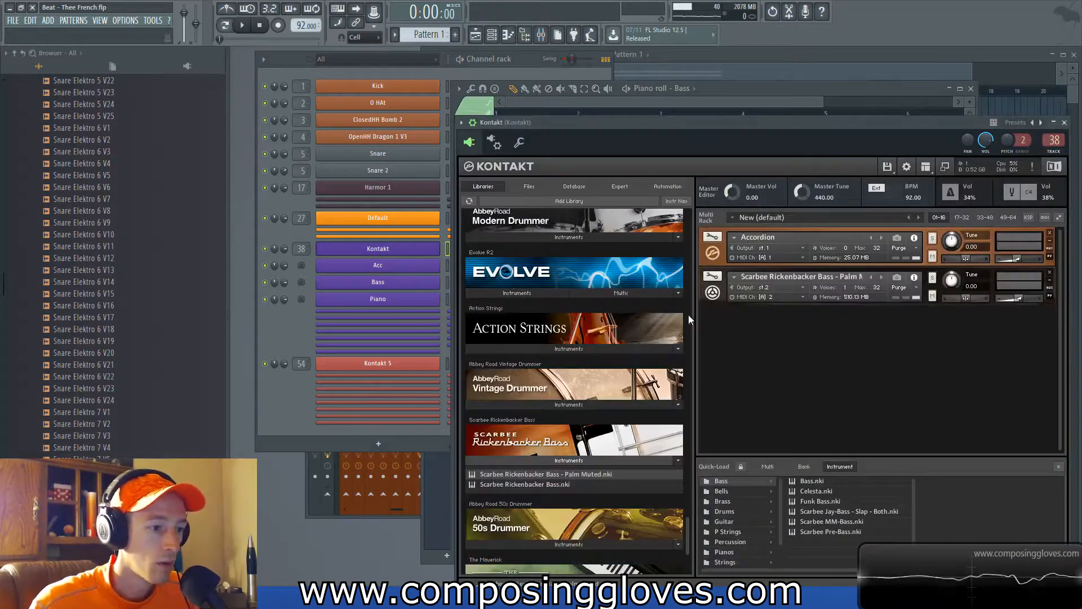
{"action": "left_click_drag", "start_coordinate": [780, 511], "coordinate": [780, 559]}
{"action": "left_click", "coordinate": [717, 558]}
{"action": "left_click", "coordinate": [720, 540]}
{"action": "left_click", "coordinate": [724, 510]}
{"action": "left_click", "coordinate": [739, 500]}
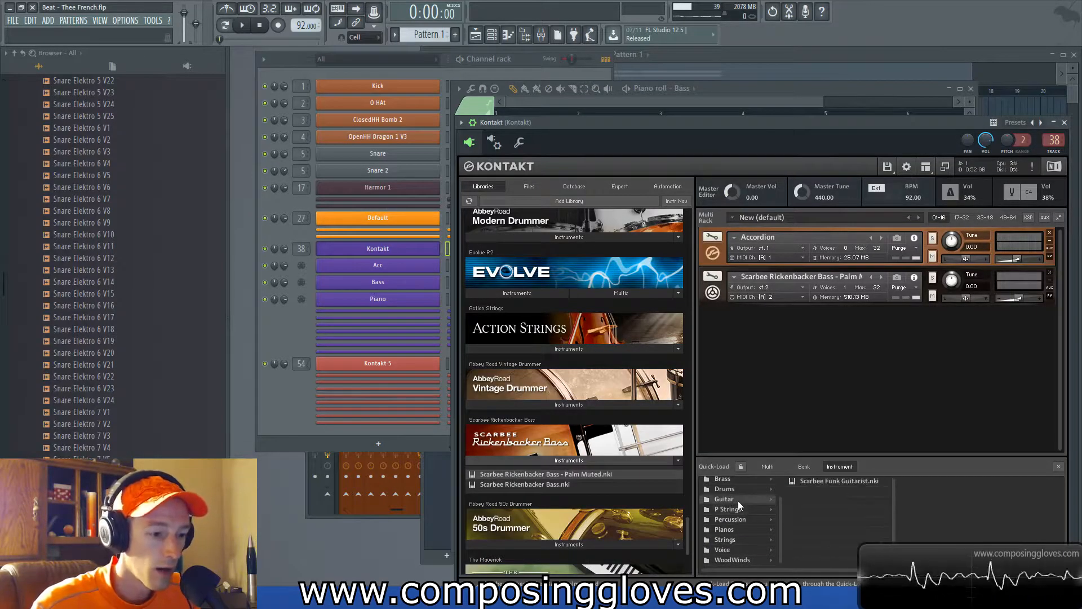
{"action": "left_click", "coordinate": [744, 489]}
{"action": "left_click_drag", "start_coordinate": [782, 520], "coordinate": [784, 494]}
{"action": "left_click", "coordinate": [738, 498]}
{"action": "left_click", "coordinate": [739, 552]}
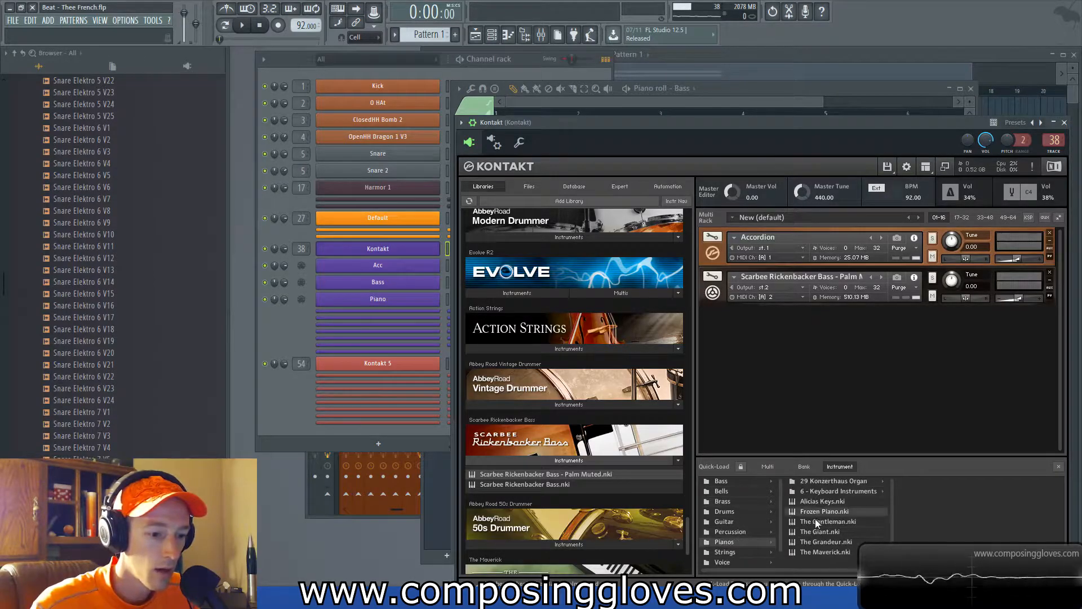
{"action": "double_click", "coordinate": [833, 502]}
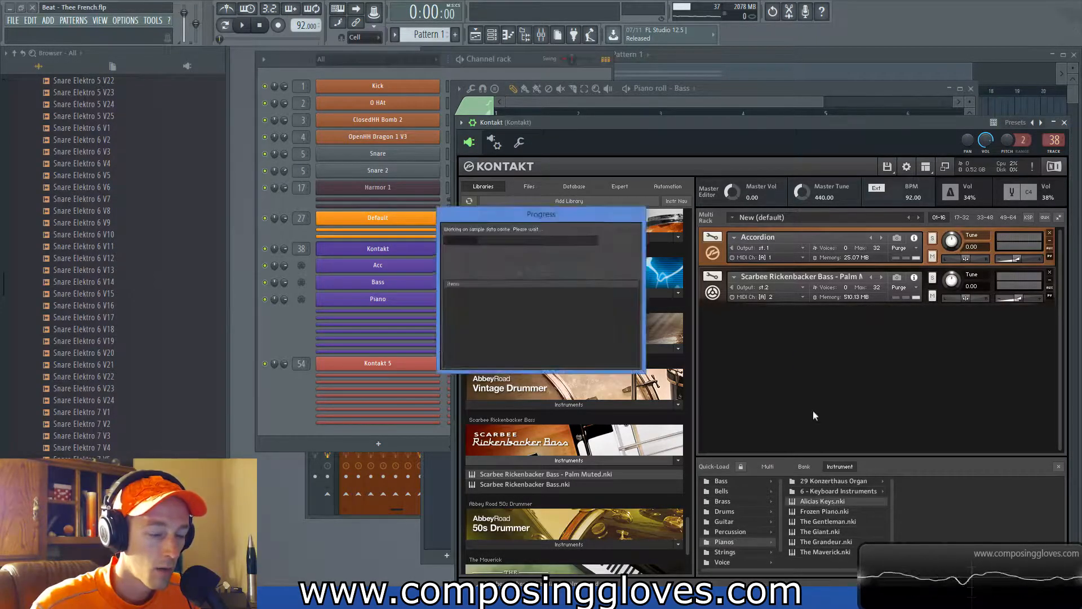
Step: Open the Piano channel's piano roll and place D#4 and G4 together on the second eighth note of bar 1
{"action": "left_click", "coordinate": [402, 302]}
{"action": "right_click", "coordinate": [409, 301]}
{"action": "left_click", "coordinate": [467, 300]}
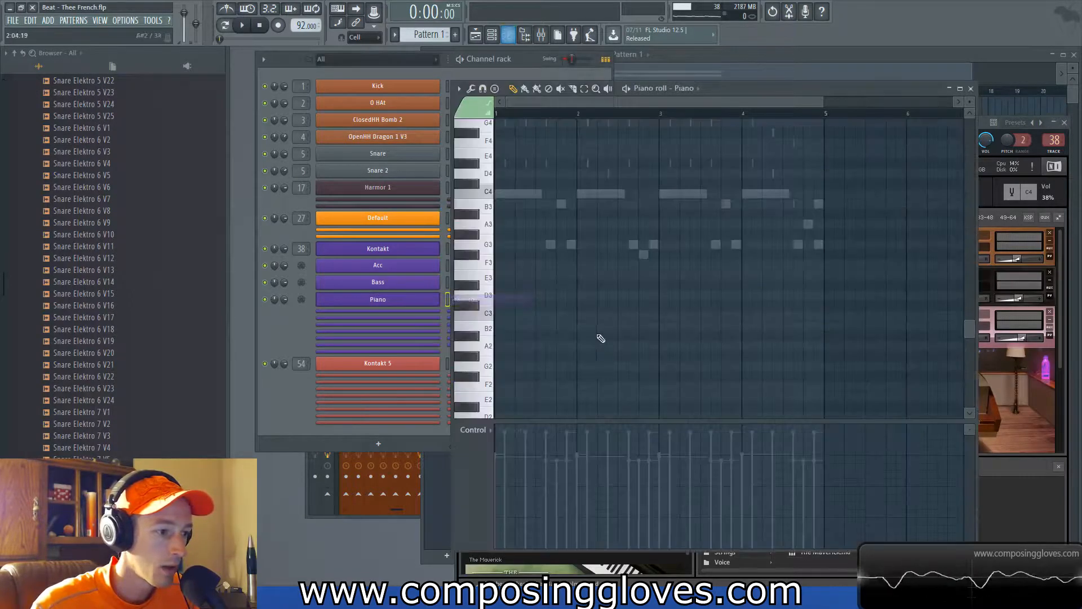
{"action": "left_click", "coordinate": [499, 193]}
{"action": "scroll", "coordinate": [527, 211], "scroll_direction": "up", "scroll_amount": 2}
{"action": "scroll", "coordinate": [550, 231], "scroll_direction": "up", "scroll_amount": 2}
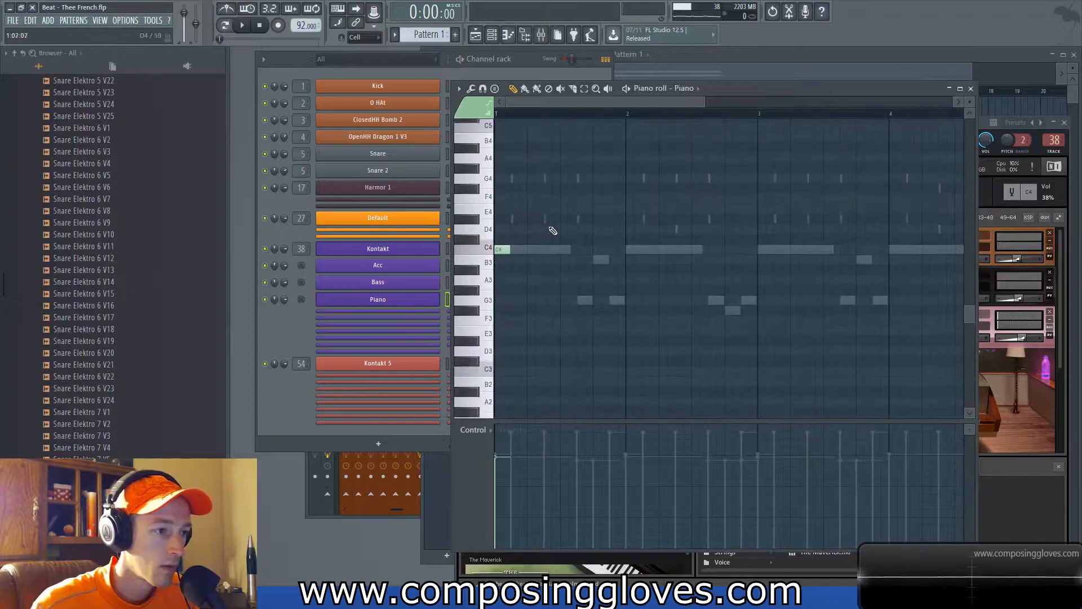
{"action": "left_click_drag", "start_coordinate": [510, 252], "coordinate": [516, 219]}
{"action": "left_click", "coordinate": [517, 178]}
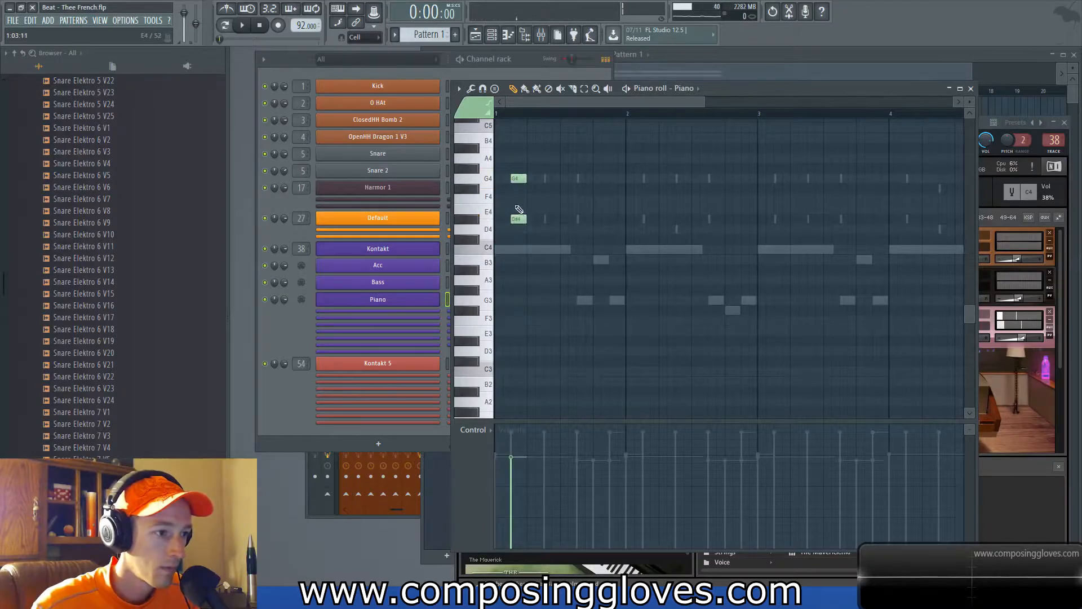
Step: Examine the Alicia's Keys room, keys, pedal, resonance and noise settings and its preset list, and audition the pattern
{"action": "left_click", "coordinate": [1060, 420]}
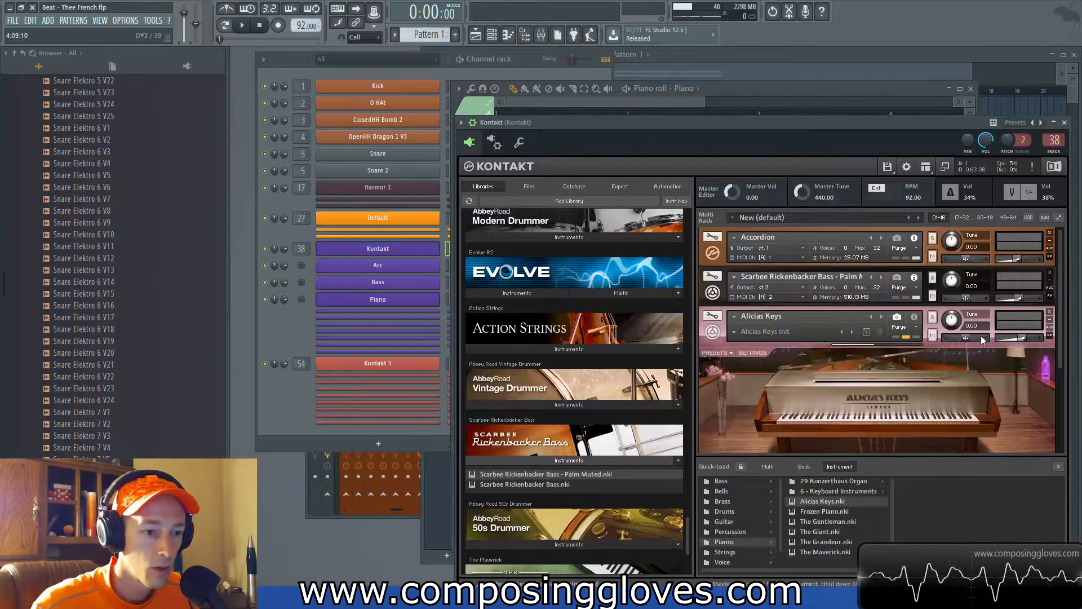
{"action": "mouse_move", "coordinate": [1062, 354]}
{"action": "left_mouse_down"}
{"action": "mouse_move", "coordinate": [1059, 420]}
{"action": "mouse_move", "coordinate": [1060, 360]}
{"action": "left_mouse_up"}
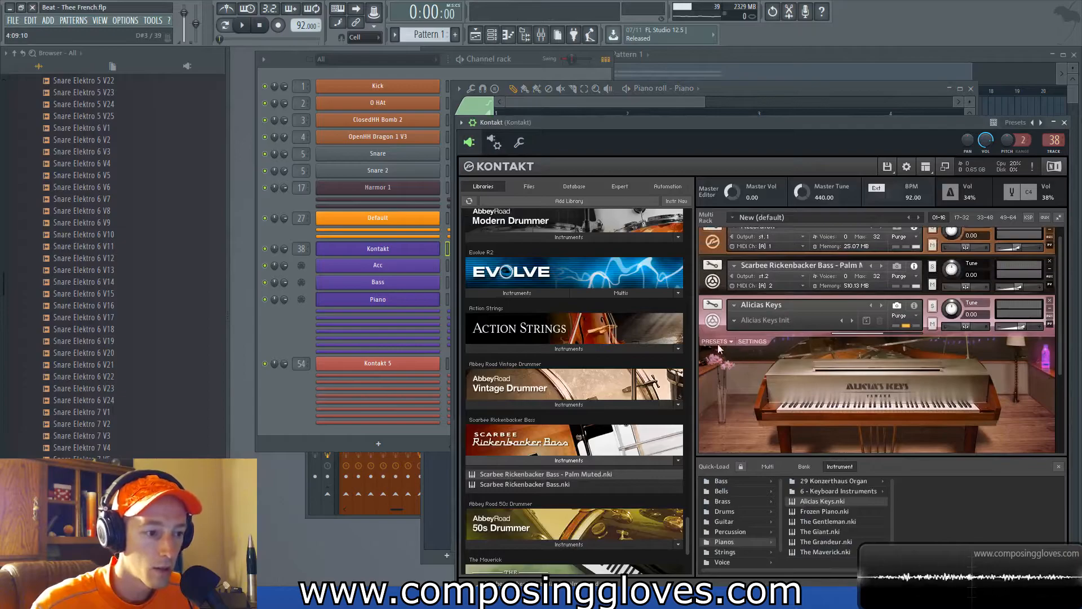
{"action": "left_click", "coordinate": [756, 342]}
{"action": "left_click_drag", "start_coordinate": [1057, 334], "coordinate": [1041, 388]}
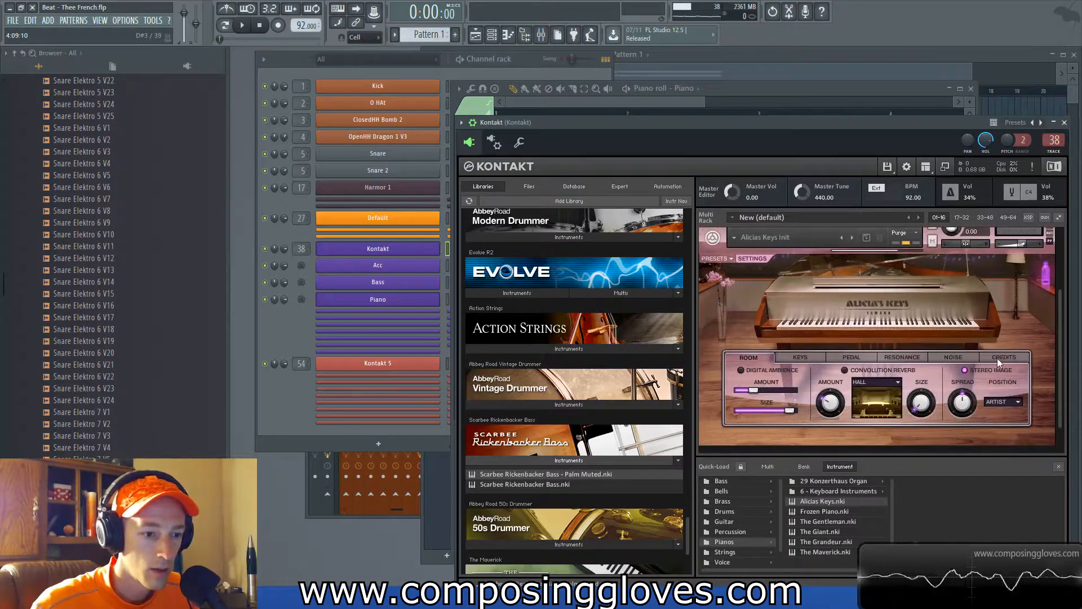
{"action": "left_click", "coordinate": [810, 355]}
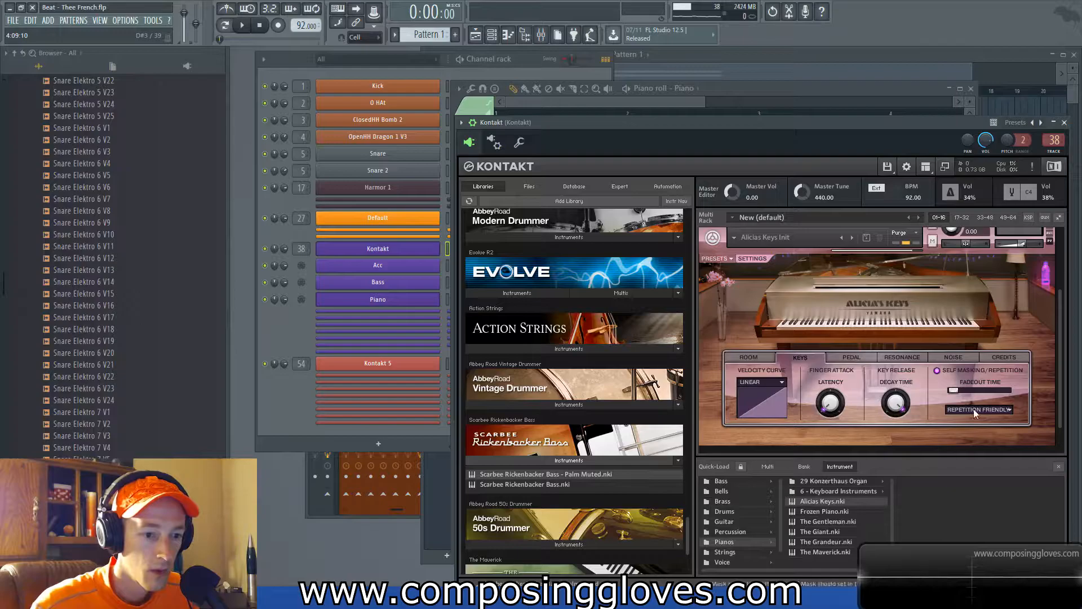
{"action": "left_click", "coordinate": [862, 361]}
{"action": "left_click", "coordinate": [900, 358]}
{"action": "left_click", "coordinate": [950, 357]}
{"action": "left_click", "coordinate": [995, 357]}
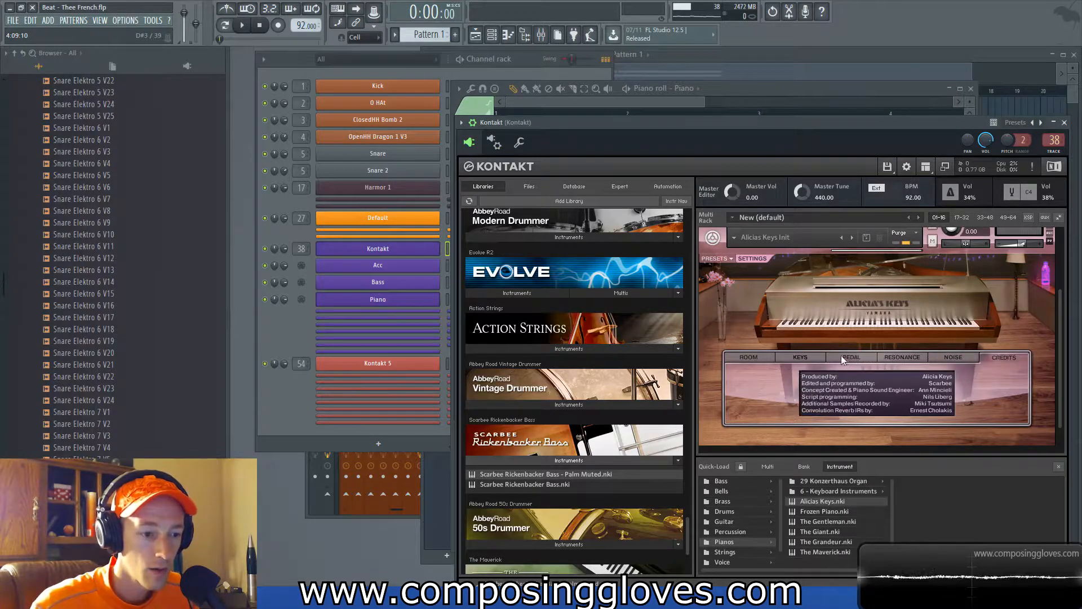
{"action": "left_click", "coordinate": [749, 356]}
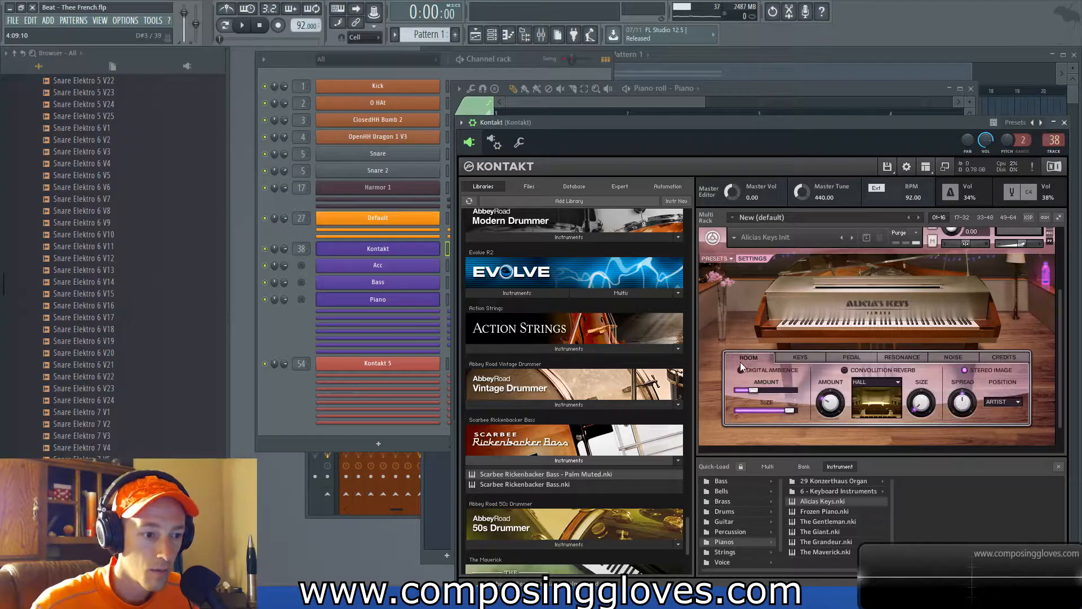
{"action": "left_click", "coordinate": [717, 259]}
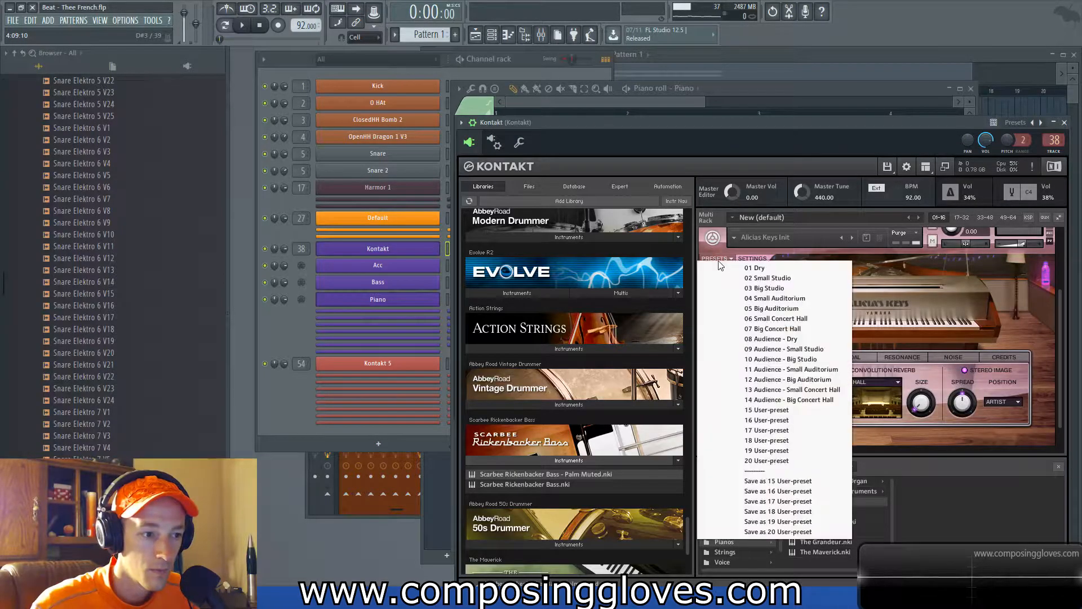
{"action": "left_click", "coordinate": [905, 271]}
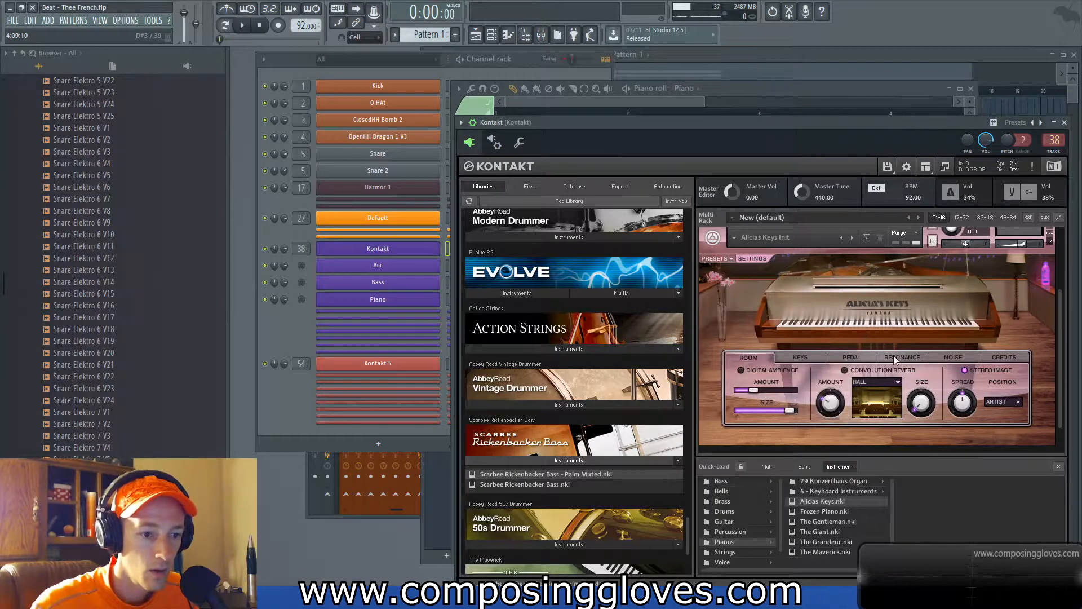
{"action": "left_click_drag", "start_coordinate": [962, 402], "coordinate": [960, 437]}
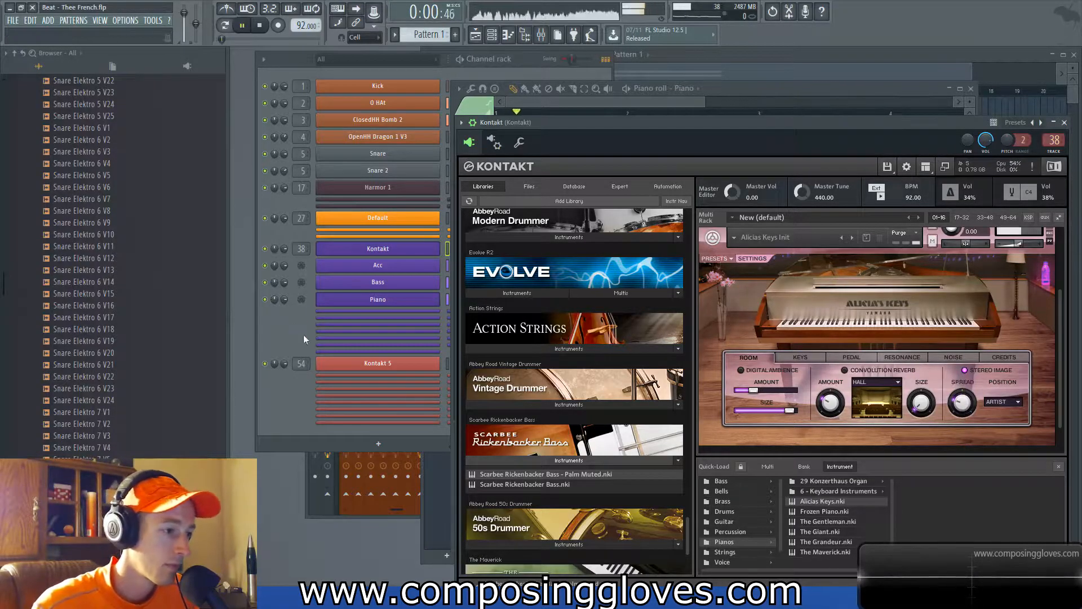
{"action": "left_click", "coordinate": [299, 331]}
Step: Add an eighth-note C4 at the start of bar 1 in the Piano part and play it back
{"action": "left_click", "coordinate": [542, 301]}
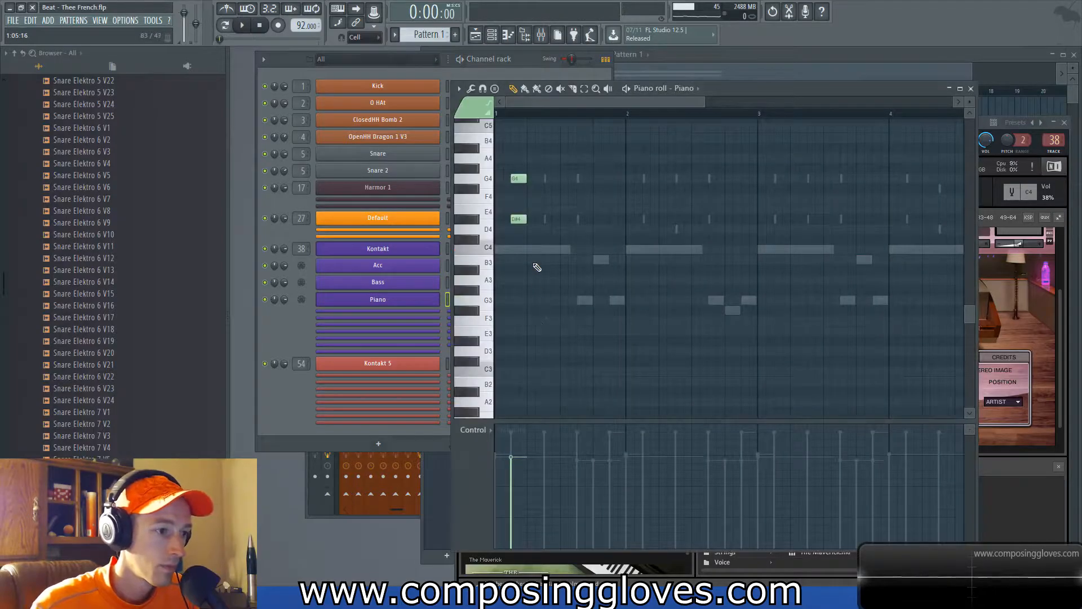
{"action": "scroll", "coordinate": [537, 268], "scroll_direction": "up", "scroll_amount": 2}
{"action": "left_click", "coordinate": [507, 271]}
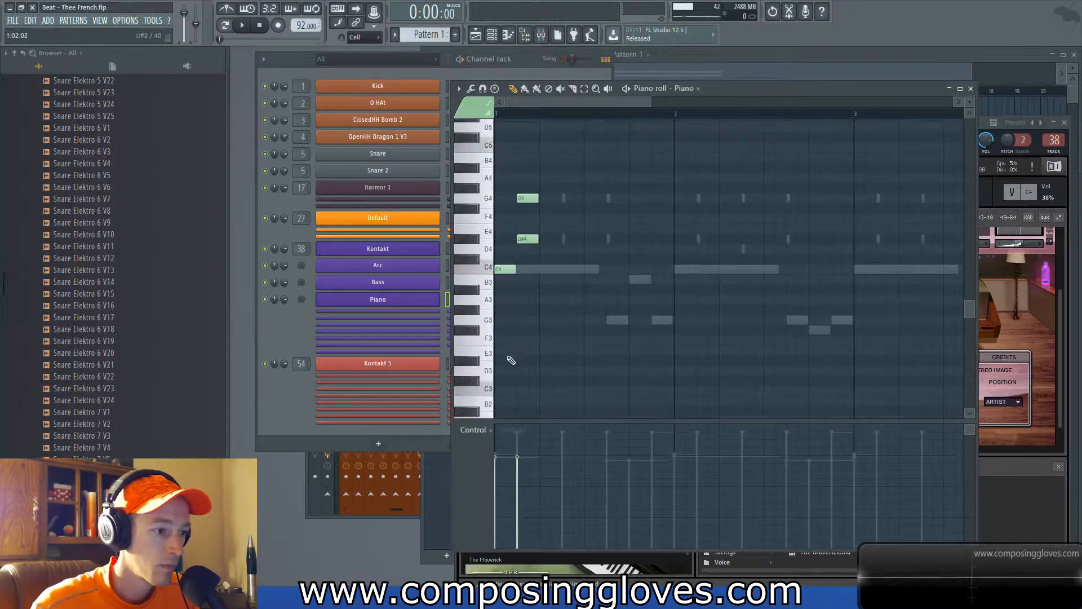
{"action": "key", "text": "space"}
{"action": "key", "text": "space"}
Step: Shorten the D#4 and G4 notes to short stabs and copy the pair to steps 7 and 11 of bar 1
{"action": "left_click_drag", "start_coordinate": [514, 184], "coordinate": [518, 254]}
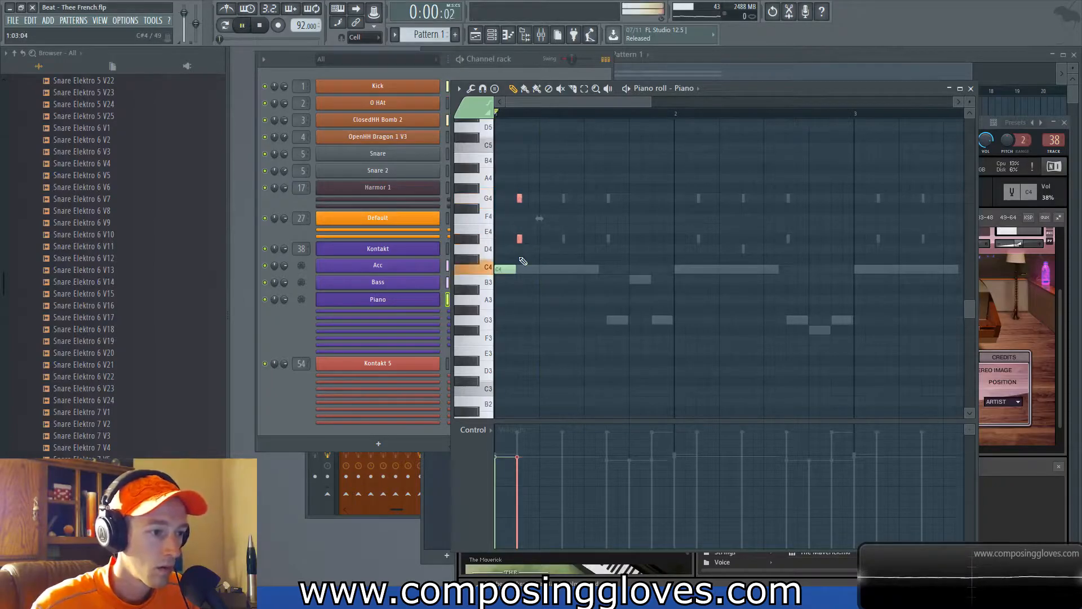
{"action": "key", "text": "space"}
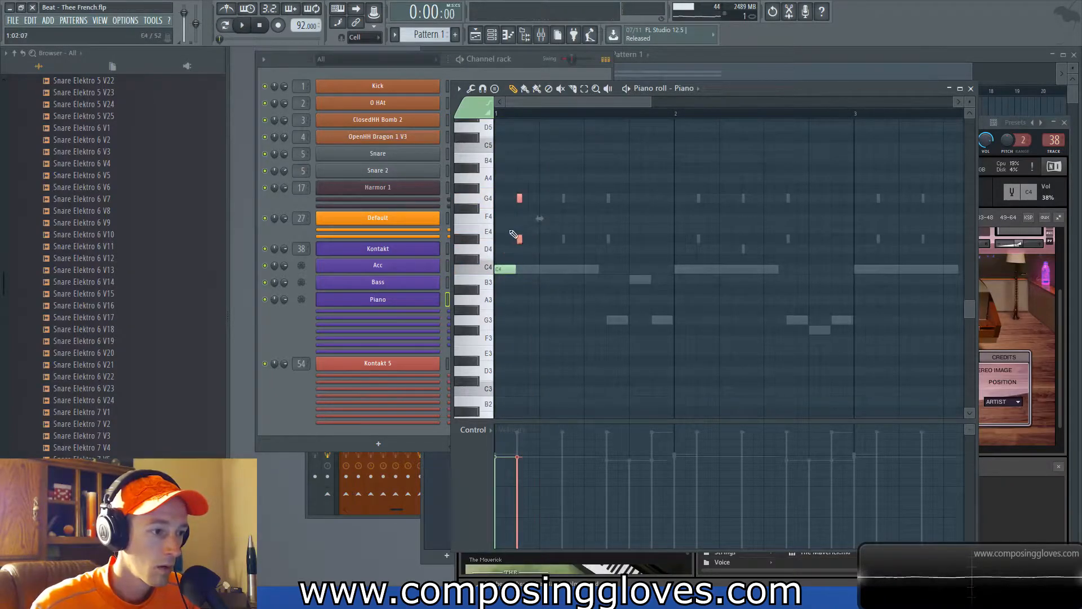
{"action": "left_click_drag", "start_coordinate": [519, 236], "coordinate": [612, 238]}
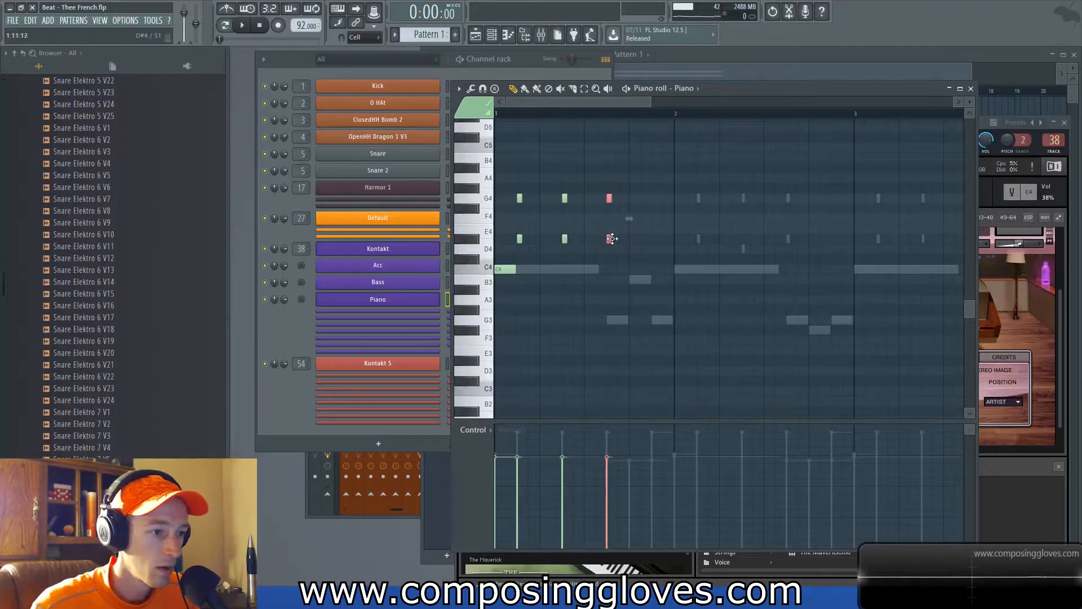
Step: Lower the second piano stab's velocity to about 65%, move its D#4 down to C4, and play the part back
{"action": "key", "text": "space"}
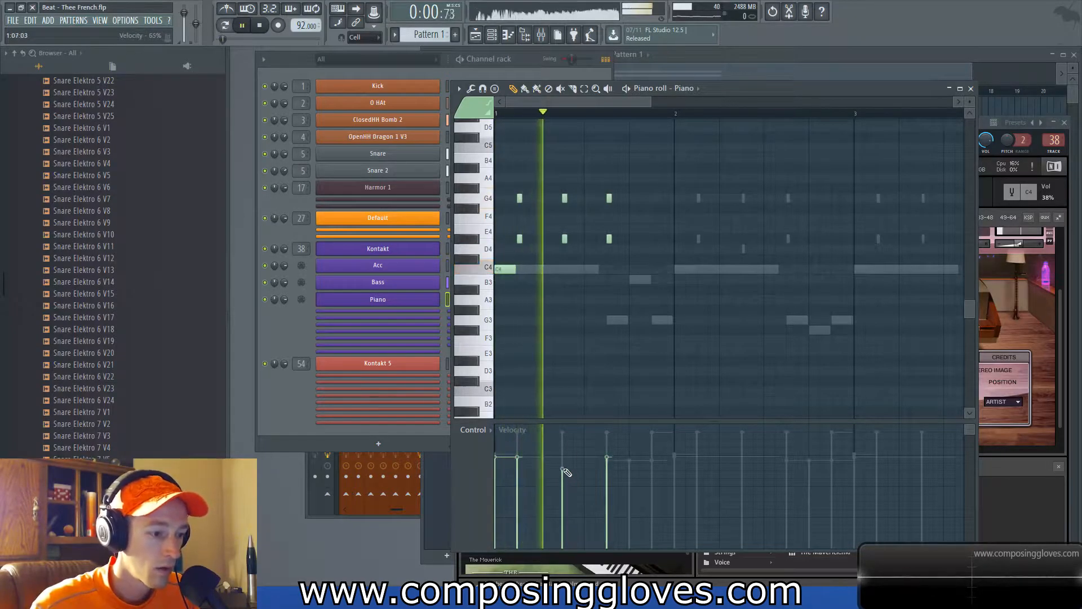
{"action": "key", "text": "space"}
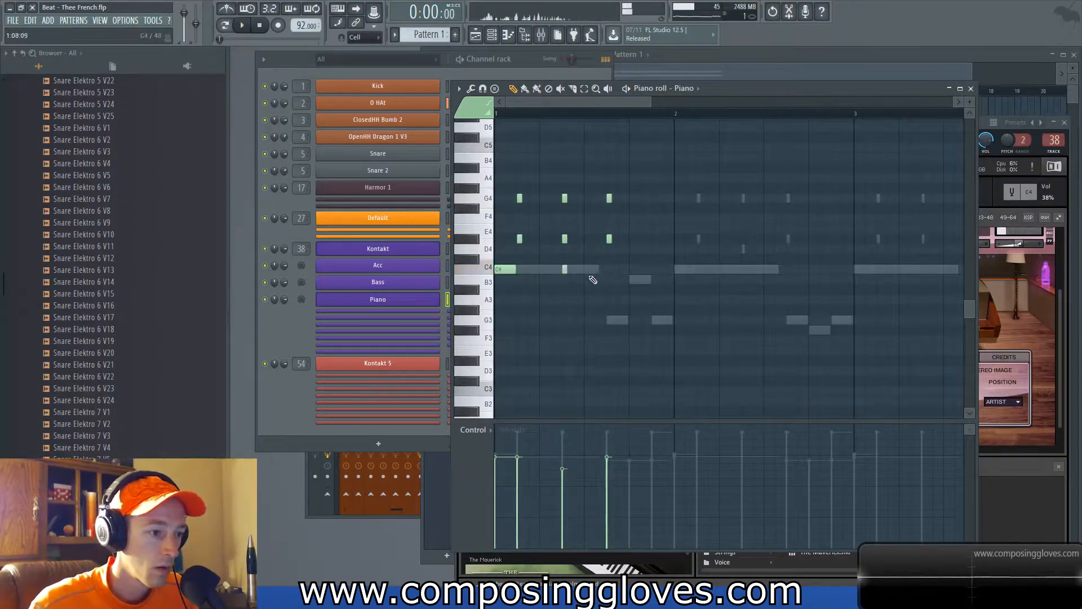
{"action": "key", "text": "space"}
{"action": "scroll", "coordinate": [561, 283], "scroll_direction": "up", "scroll_amount": 1}
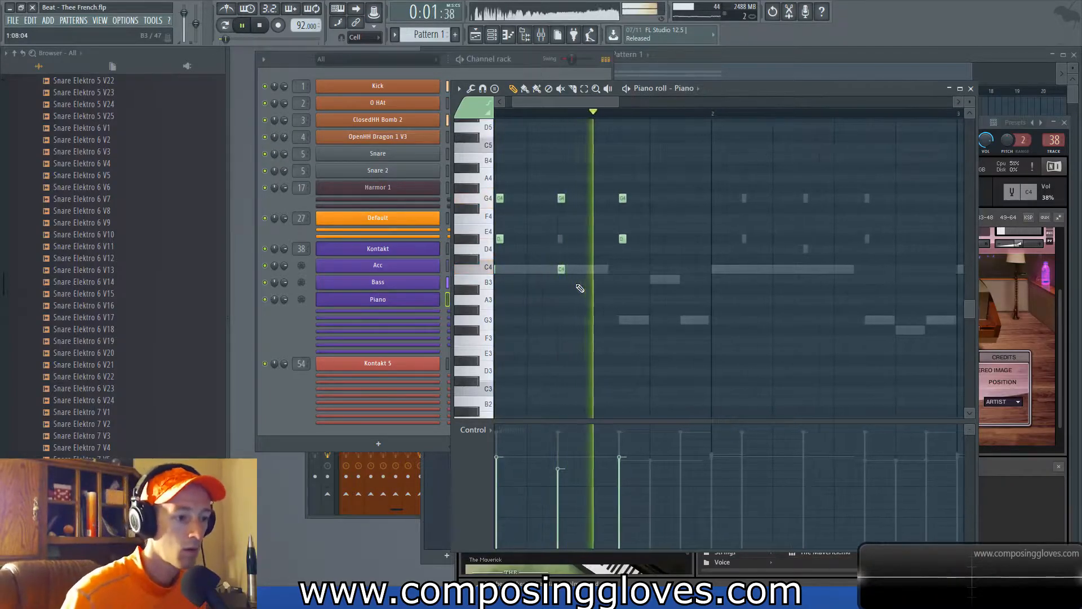
{"action": "scroll", "coordinate": [617, 304], "scroll_direction": "down", "scroll_amount": 1}
{"action": "key", "text": "space"}
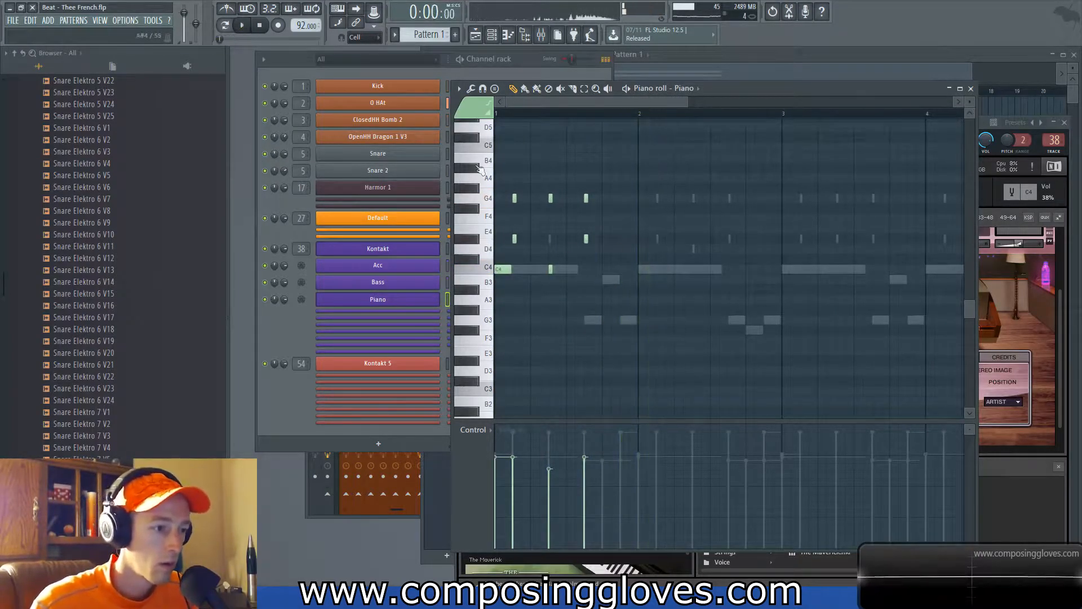
Step: Copy bar 1's three piano stabs to bar 2, with D4 as the middle stab's lower note, and audition them
{"action": "left_click_drag", "start_coordinate": [502, 164], "coordinate": [543, 217]}
{"action": "left_click_drag", "start_coordinate": [509, 162], "coordinate": [623, 304]}
{"action": "left_click_drag", "start_coordinate": [515, 143], "coordinate": [591, 289]}
{"action": "left_click_drag", "start_coordinate": [515, 238], "coordinate": [693, 250]}
{"action": "key", "text": "space"}
{"action": "scroll", "coordinate": [693, 253], "scroll_direction": "up", "scroll_amount": 1}
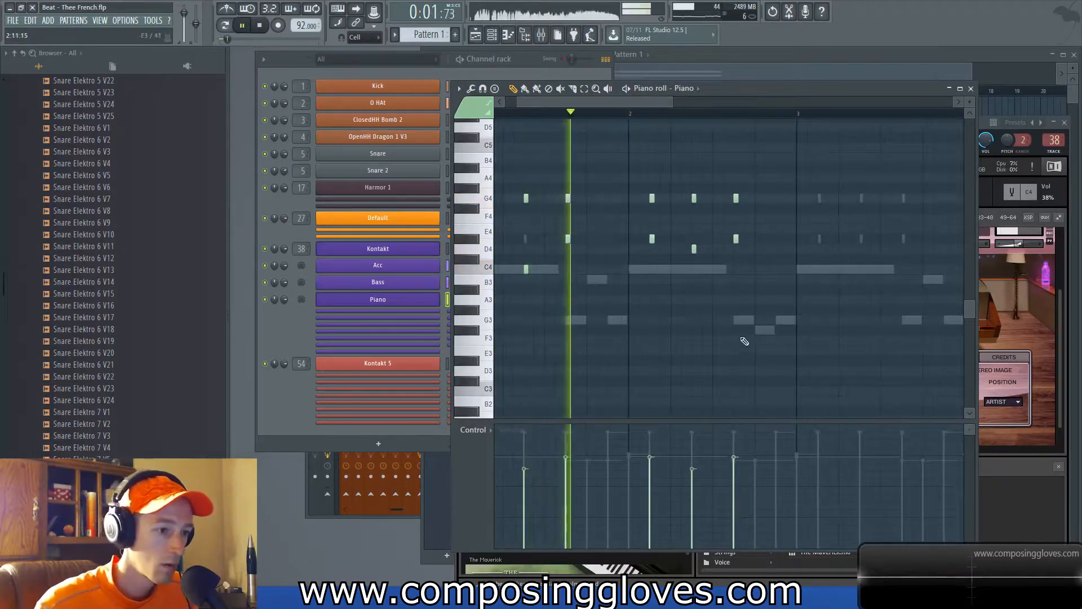
{"action": "scroll", "coordinate": [692, 256], "scroll_direction": "down", "scroll_amount": 3}
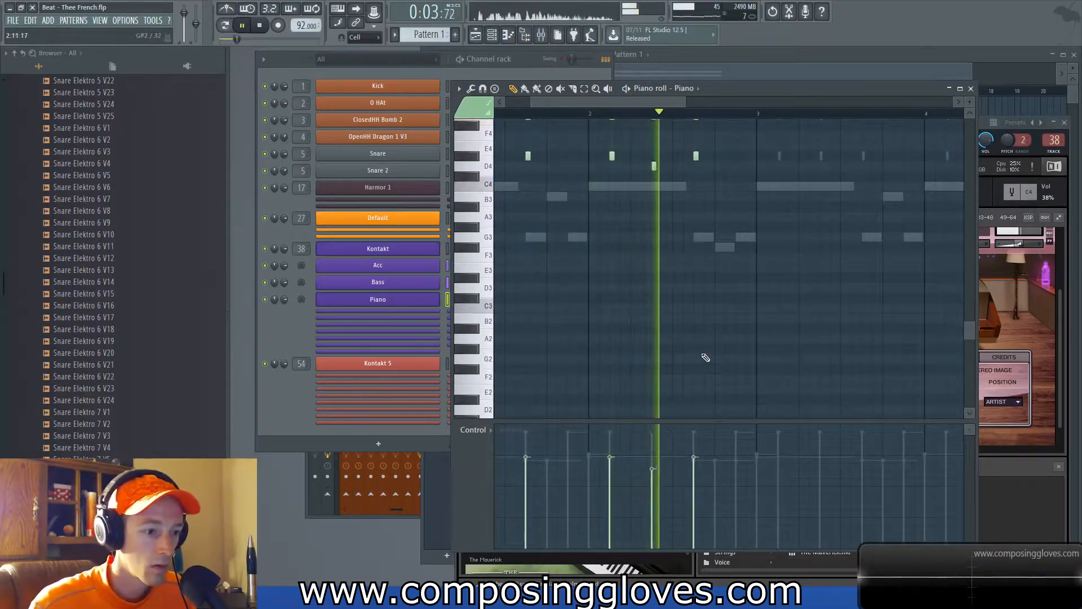
{"action": "key", "text": "space"}
Step: Copy the three piano stabs of bar 1 to the same steps in bar 3
{"action": "scroll", "coordinate": [645, 311], "scroll_direction": "up", "scroll_amount": 6}
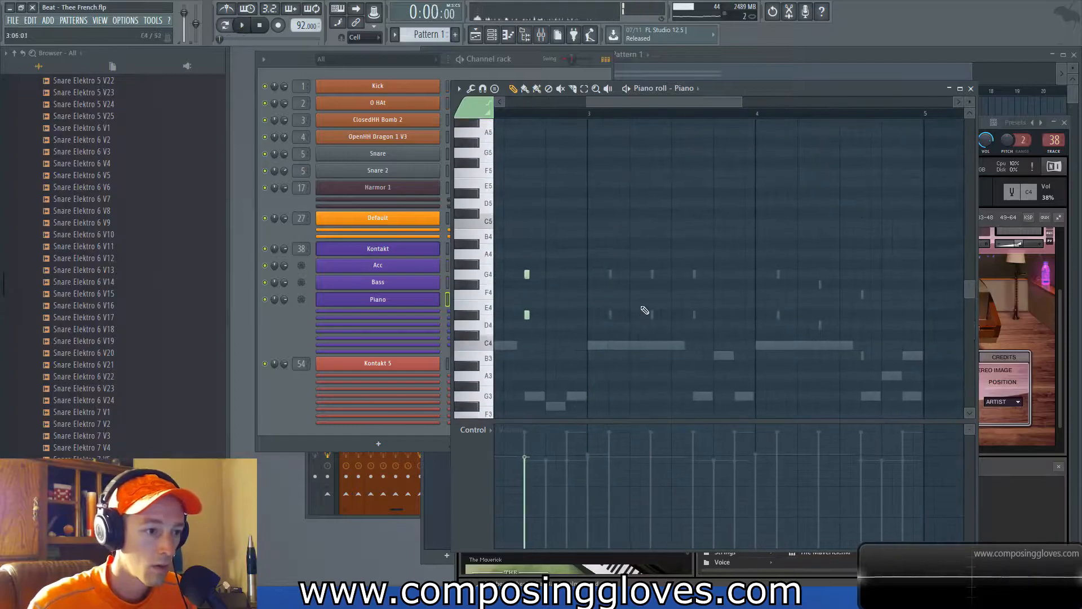
{"action": "scroll", "coordinate": [591, 301], "scroll_direction": "up", "scroll_amount": 1}
{"action": "left_click_drag", "start_coordinate": [598, 302], "coordinate": [719, 232]}
{"action": "scroll", "coordinate": [719, 231], "scroll_direction": "down", "scroll_amount": 4}
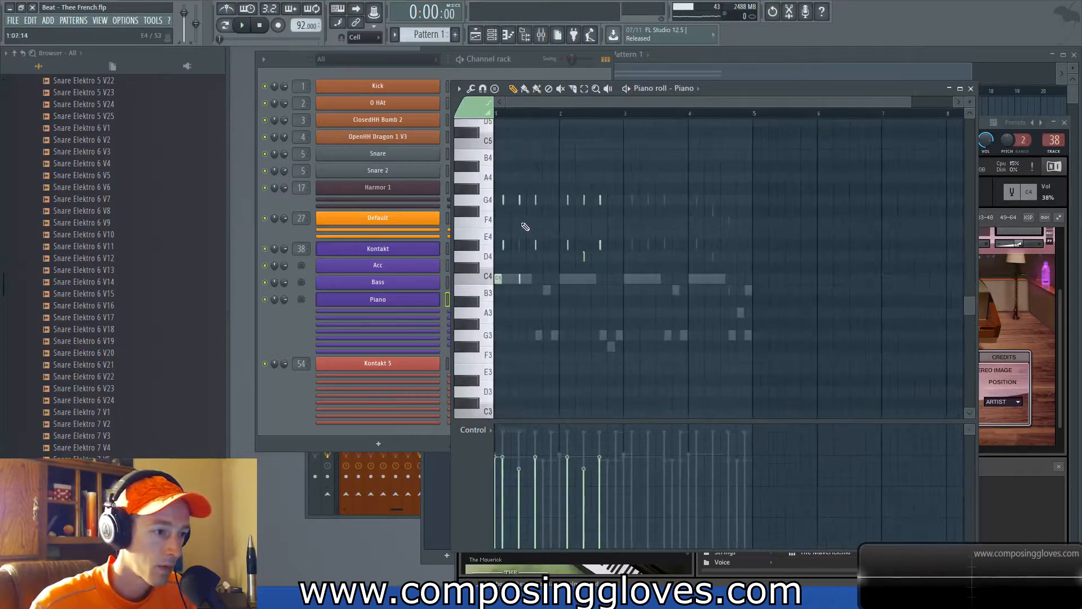
{"action": "left_click_drag", "start_coordinate": [551, 284], "coordinate": [550, 314]}
{"action": "left_click_drag", "start_coordinate": [519, 280], "coordinate": [650, 286]}
Step: Add an eighth-note D4 at the end of bar 2 and an eighth-note C4 at the start of bar 3
{"action": "scroll", "coordinate": [630, 295], "scroll_direction": "up", "scroll_amount": 5}
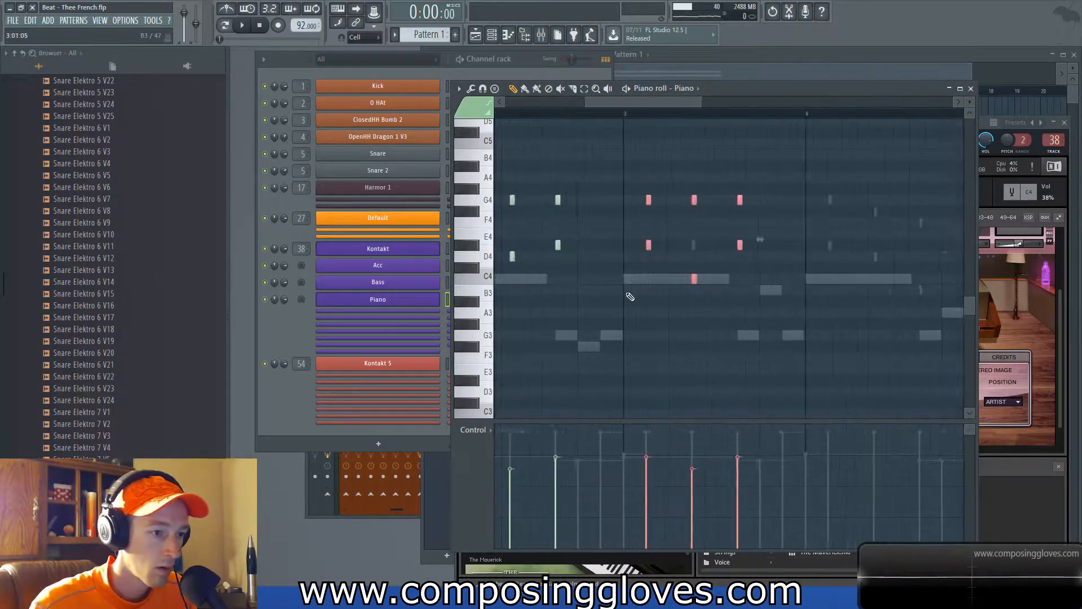
{"action": "left_click", "coordinate": [592, 256]}
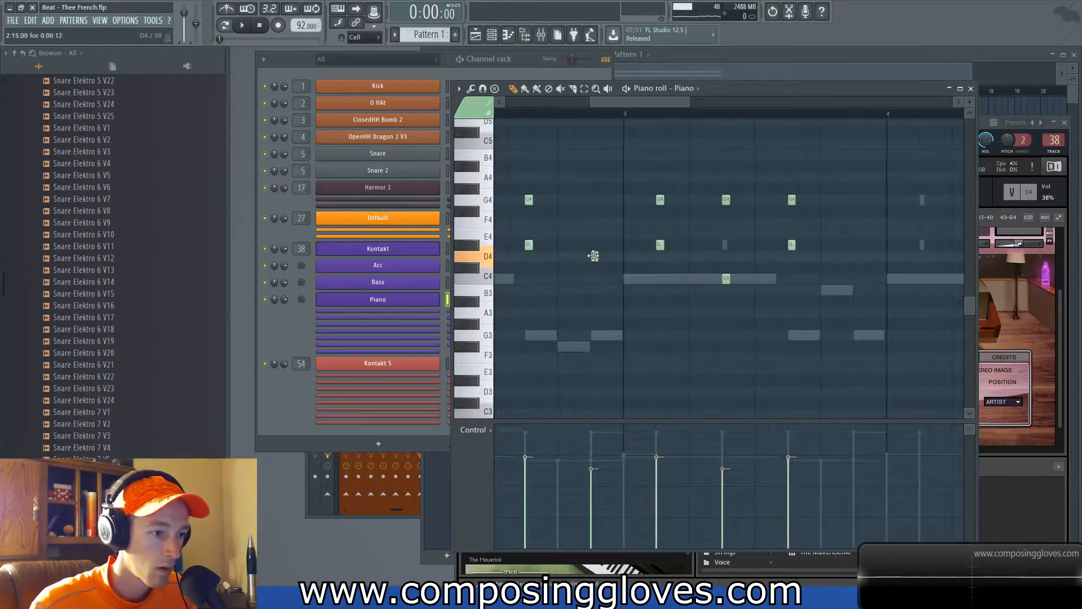
{"action": "left_click", "coordinate": [628, 279]}
{"action": "left_click_drag", "start_coordinate": [640, 281], "coordinate": [639, 282]}
{"action": "key", "text": "space"}
{"action": "scroll", "coordinate": [580, 355], "scroll_direction": "down", "scroll_amount": 5}
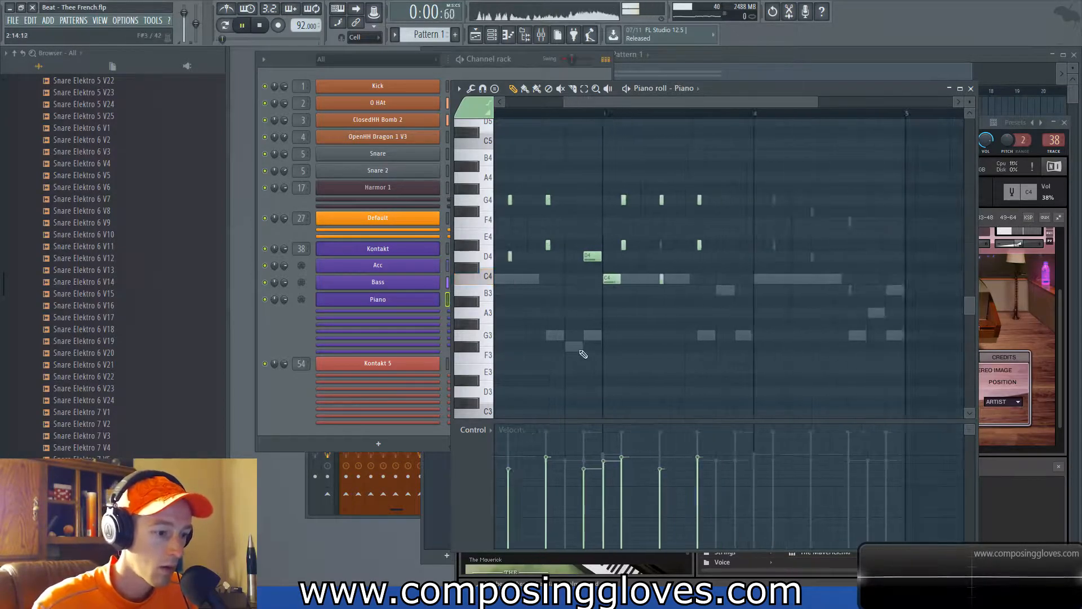
Step: Lower the velocities of the first and third stabs in bar 2 during playback
{"action": "scroll", "coordinate": [654, 345], "scroll_direction": "up", "scroll_amount": 2}
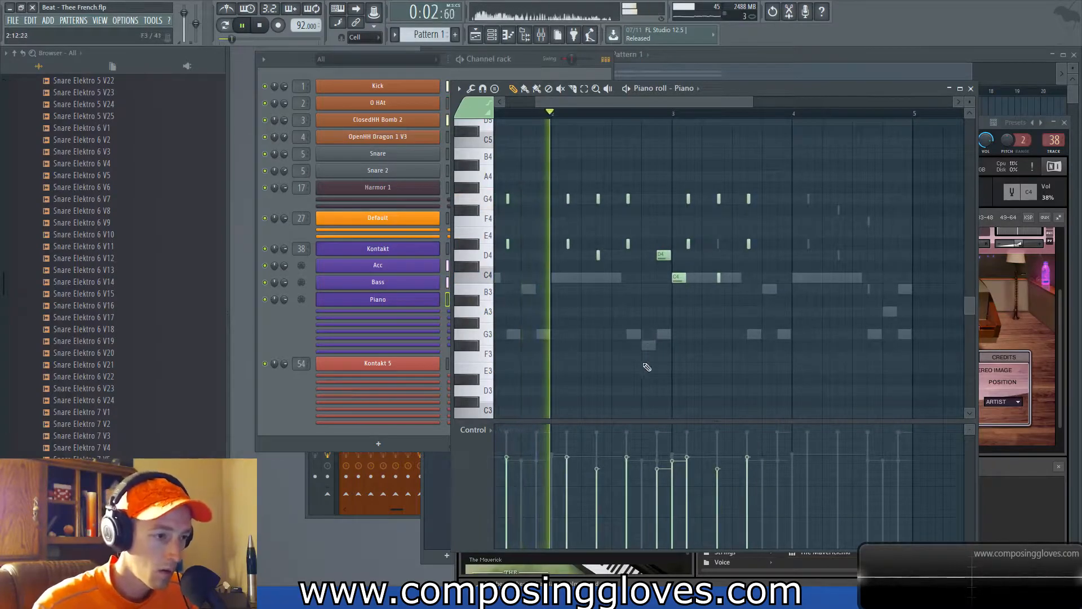
{"action": "left_click", "coordinate": [567, 483]}
{"action": "left_click", "coordinate": [627, 469]}
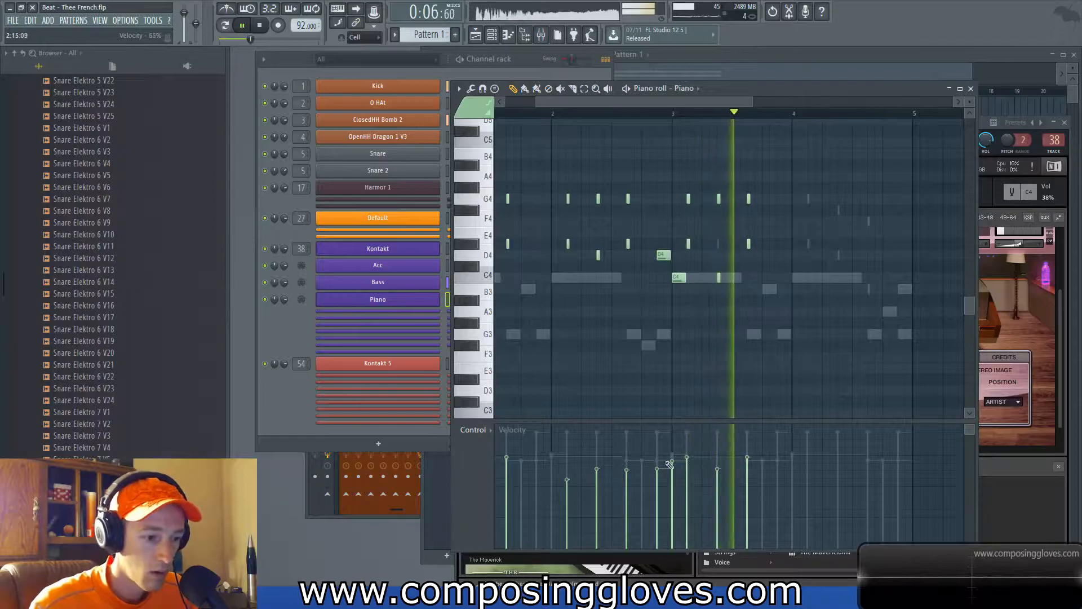
{"action": "key", "text": "space"}
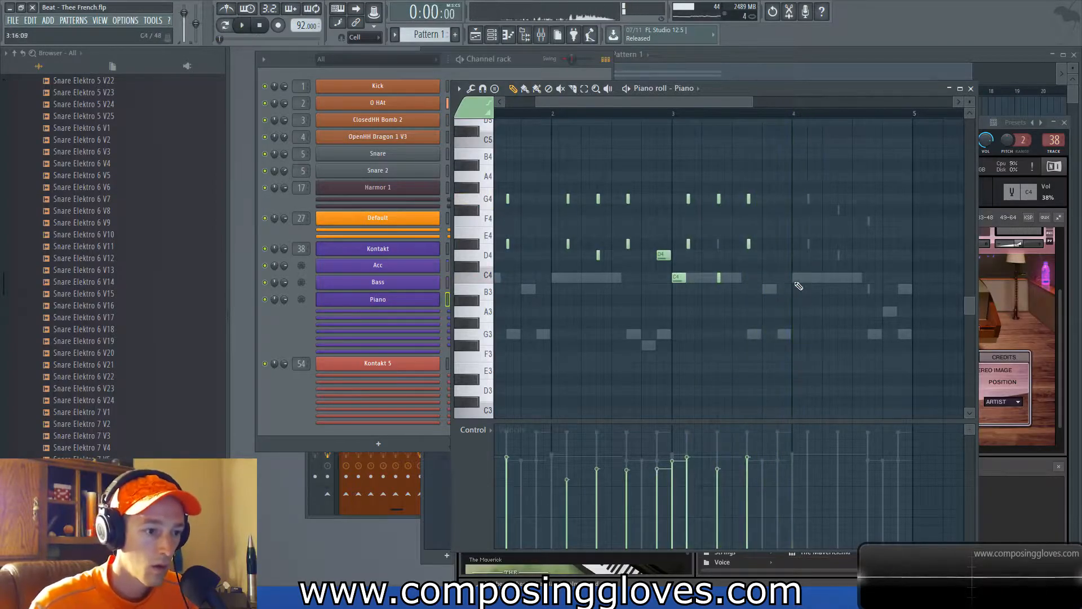
Step: Copy bar 2's three stabs to bar 4 and lower the middle stab's G4 to F#4
{"action": "scroll", "coordinate": [796, 276], "scroll_direction": "right", "scroll_amount": 2}
{"action": "mouse_move", "coordinate": [536, 171]}
{"action": "left_mouse_down"}
{"action": "mouse_move", "coordinate": [540, 207]}
{"action": "mouse_move", "coordinate": [617, 281]}
{"action": "left_mouse_up"}
{"action": "left_click_drag", "start_coordinate": [539, 242], "coordinate": [778, 246]}
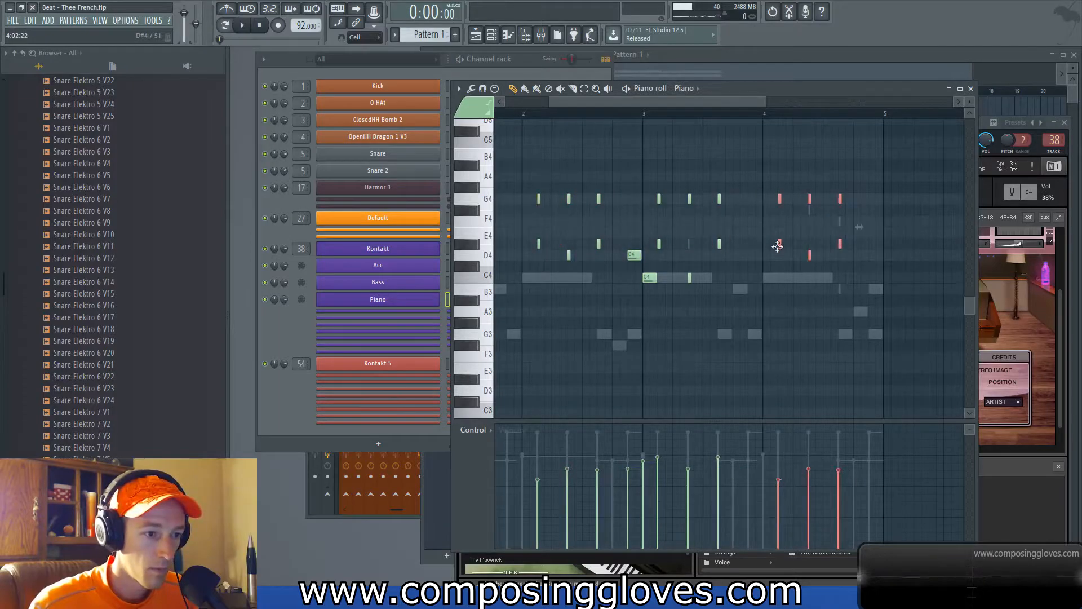
{"action": "left_click", "coordinate": [810, 229], "text": "ctrl"}
{"action": "scroll", "coordinate": [810, 227], "scroll_direction": "up", "scroll_amount": 3}
{"action": "left_click_drag", "start_coordinate": [818, 201], "coordinate": [816, 212]}
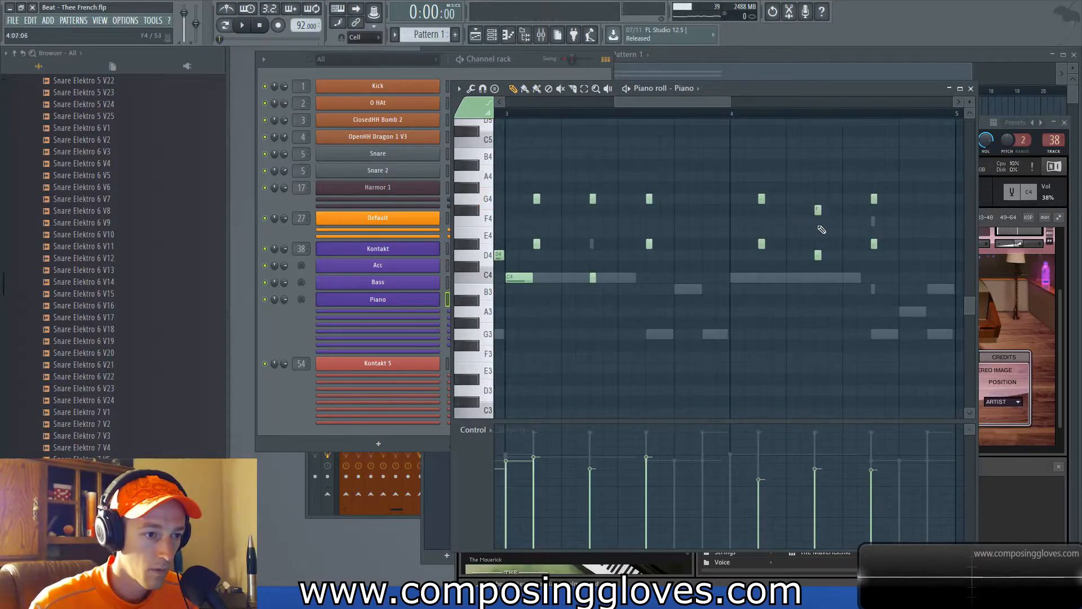
Step: Add a very short F4 grace note just ahead of the F#4 in bar 4 and play from that bar
{"action": "scroll", "coordinate": [829, 231], "scroll_direction": "up", "scroll_amount": 2}
{"action": "left_click", "coordinate": [813, 222]}
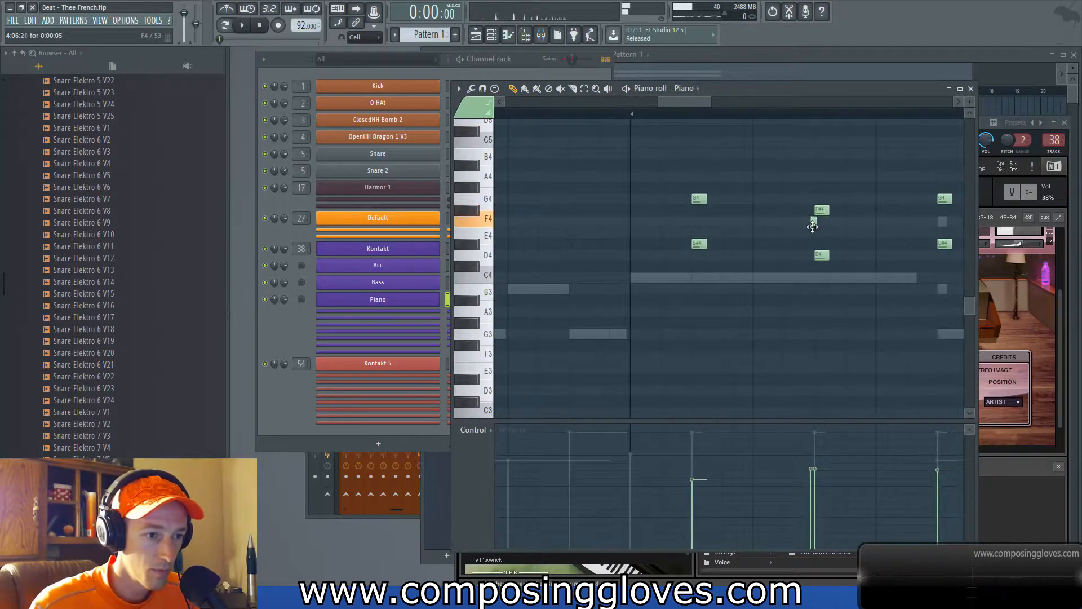
{"action": "key", "text": "space"}
{"action": "scroll", "coordinate": [689, 237], "scroll_direction": "down", "scroll_amount": 3}
{"action": "left_click", "coordinate": [665, 114]}
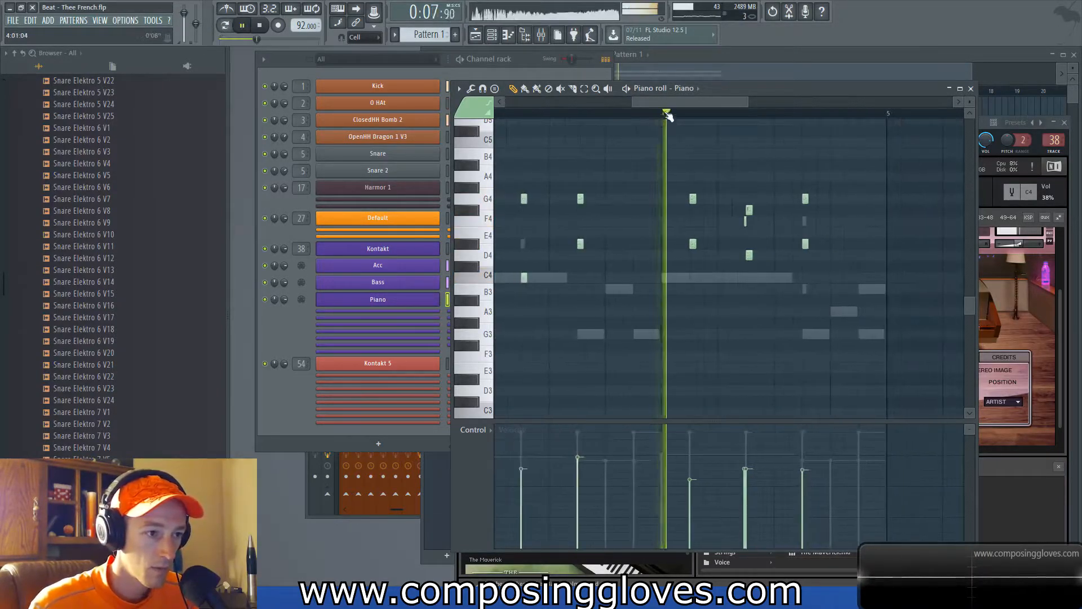
{"action": "scroll", "coordinate": [793, 212], "scroll_direction": "up", "scroll_amount": 3}
{"action": "key", "text": "space"}
Step: Change the third stab in bar 4 to F4 and B3
{"action": "left_click", "coordinate": [827, 219]}
{"action": "left_click_drag", "start_coordinate": [827, 245], "coordinate": [829, 290]}
{"action": "left_click", "coordinate": [828, 285]}
Step: Add short D#4 and D4 notes on steps 9 and 10 of bar 4 and audition the run
{"action": "left_click", "coordinate": [762, 243]}
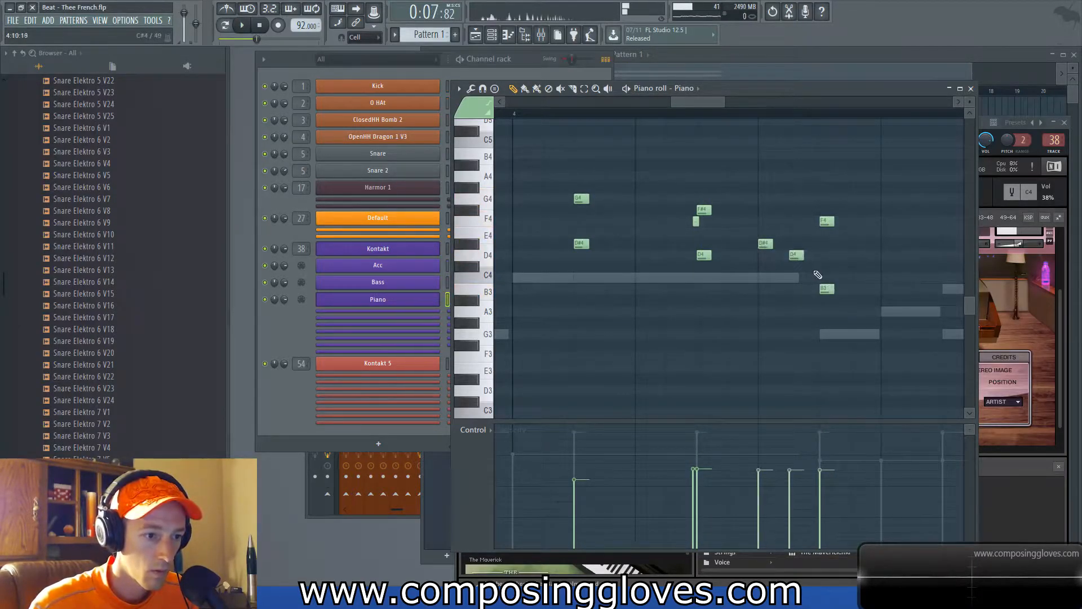
{"action": "left_click_drag", "start_coordinate": [758, 239], "coordinate": [810, 260]}
{"action": "key", "text": "space"}
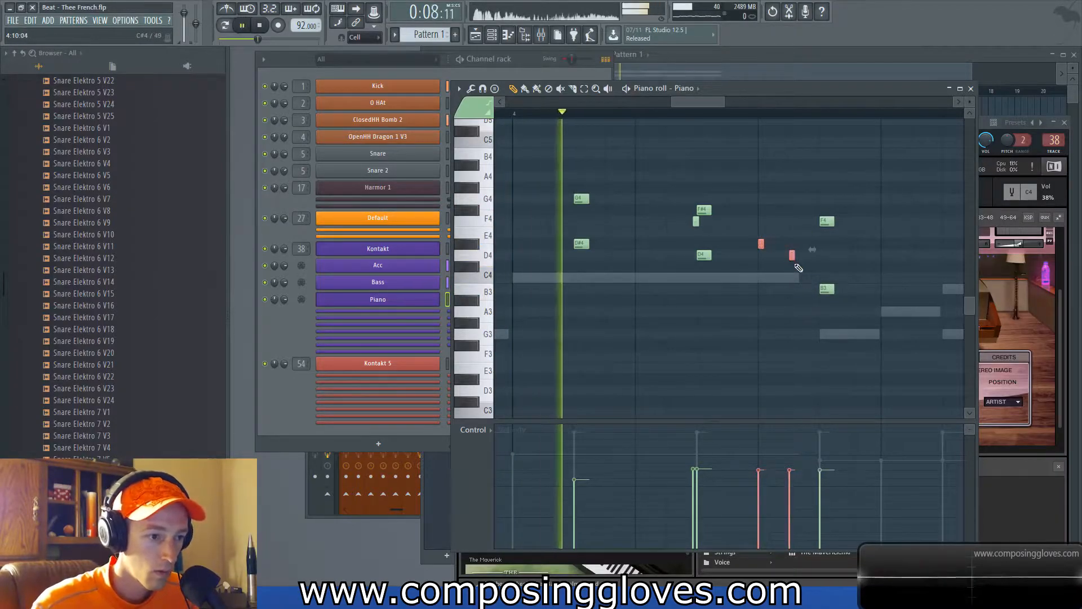
{"action": "key", "text": "space"}
Step: Add short A#3, A3 and G3 notes on steps 12, 13 and 15 of bar 4 and slightly raise the A#3 and A3 velocities
{"action": "scroll", "coordinate": [902, 271], "scroll_direction": "down", "scroll_amount": 1}
{"action": "left_click_drag", "start_coordinate": [887, 258], "coordinate": [770, 224]}
{"action": "left_click", "coordinate": [744, 266]}
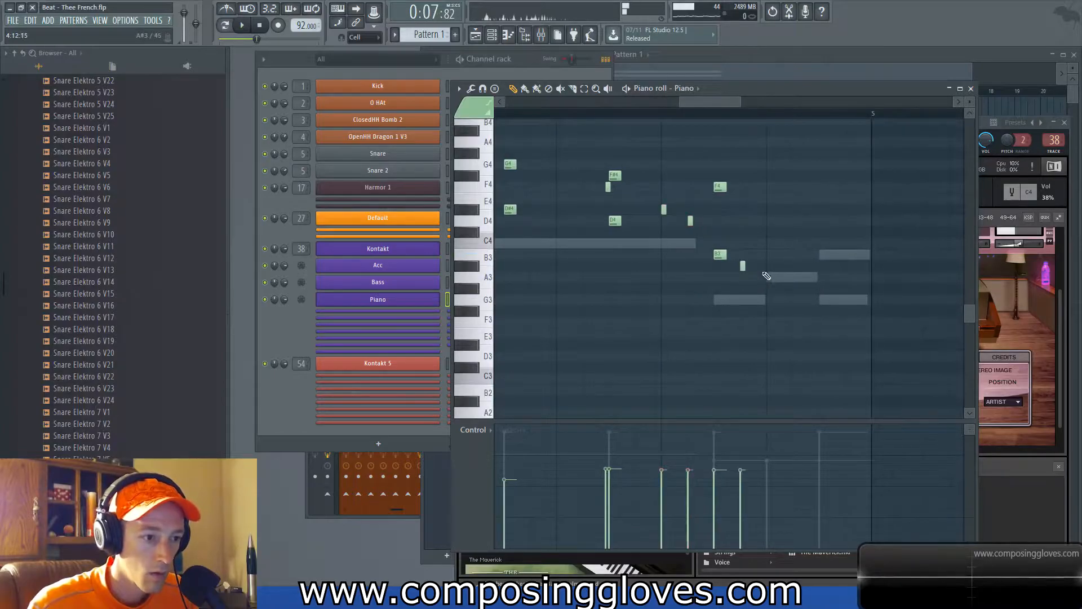
{"action": "scroll", "coordinate": [808, 270], "scroll_direction": "down", "scroll_amount": 2}
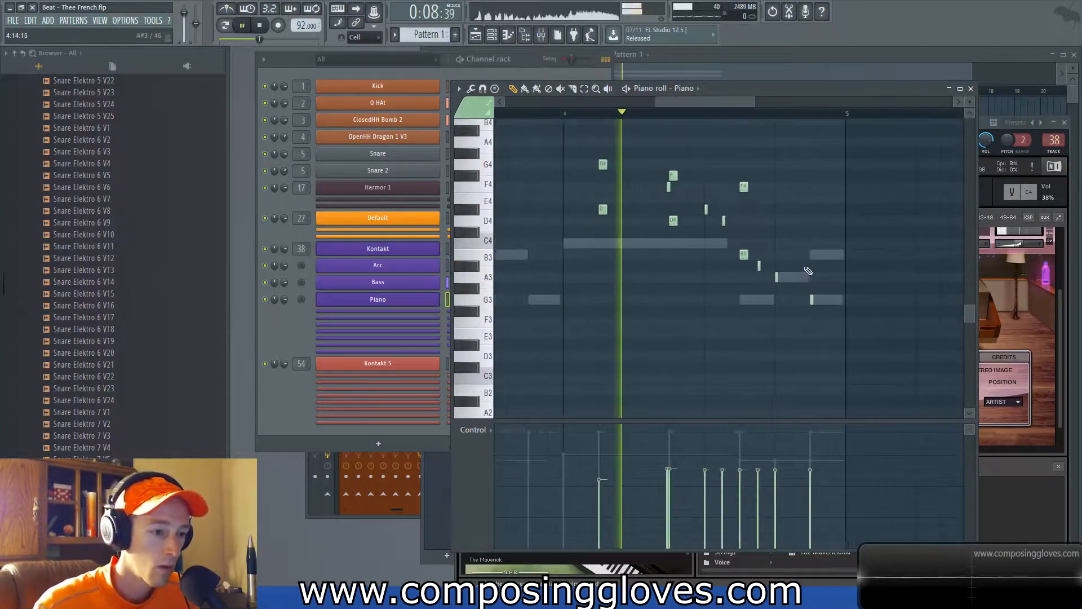
{"action": "key", "text": "space"}
{"action": "key", "text": "space"}
{"action": "left_click_drag", "start_coordinate": [758, 465], "coordinate": [782, 466]}
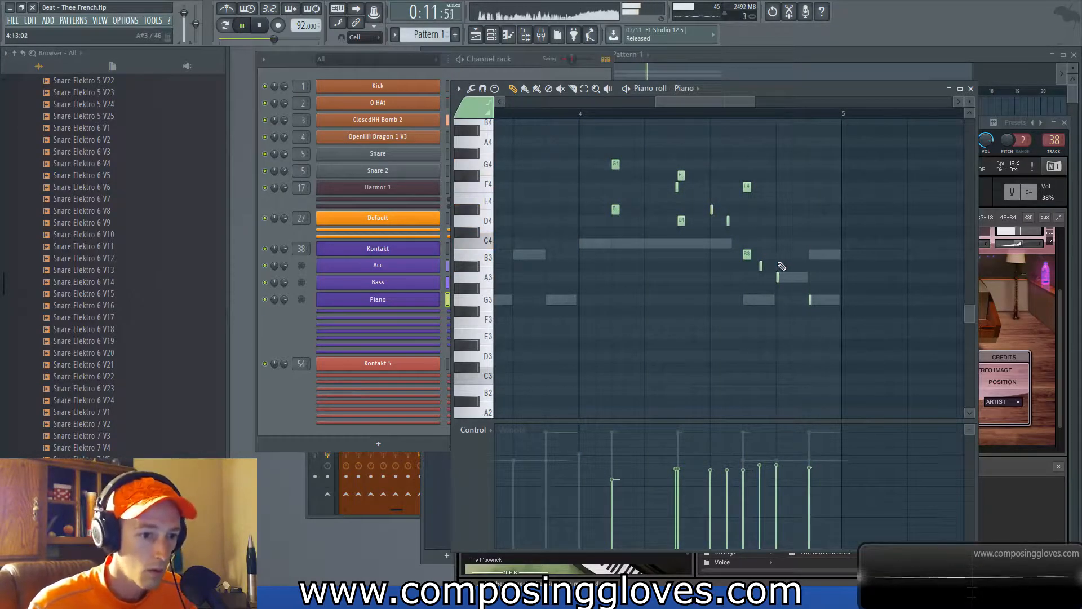
{"action": "scroll", "coordinate": [781, 266], "scroll_direction": "down", "scroll_amount": 3}
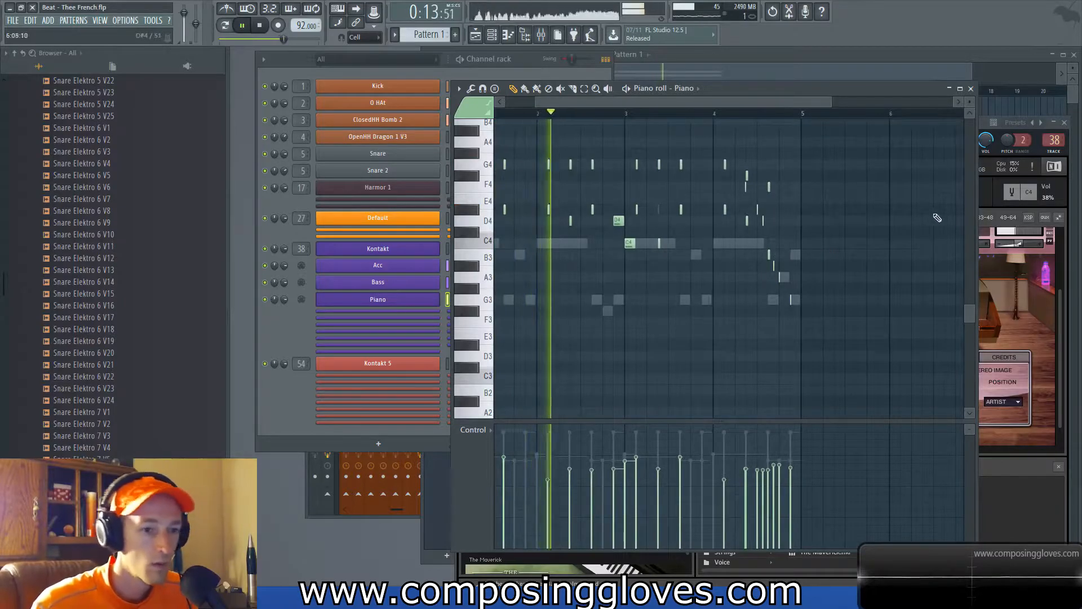
Step: Check the Alicia's Keys instrument in Kontakt's rack and the Piano channel's BRSO Articulate settings, and return to the piano roll
{"action": "left_click", "coordinate": [1037, 528]}
{"action": "left_click", "coordinate": [711, 239]}
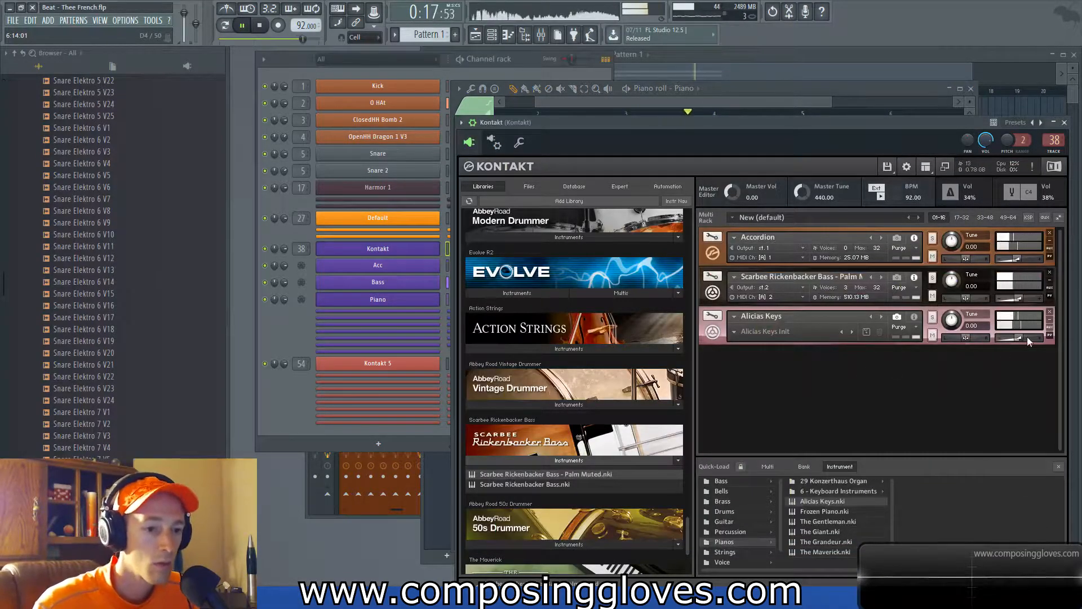
{"action": "left_click", "coordinate": [389, 299]}
{"action": "left_click", "coordinate": [561, 319]}
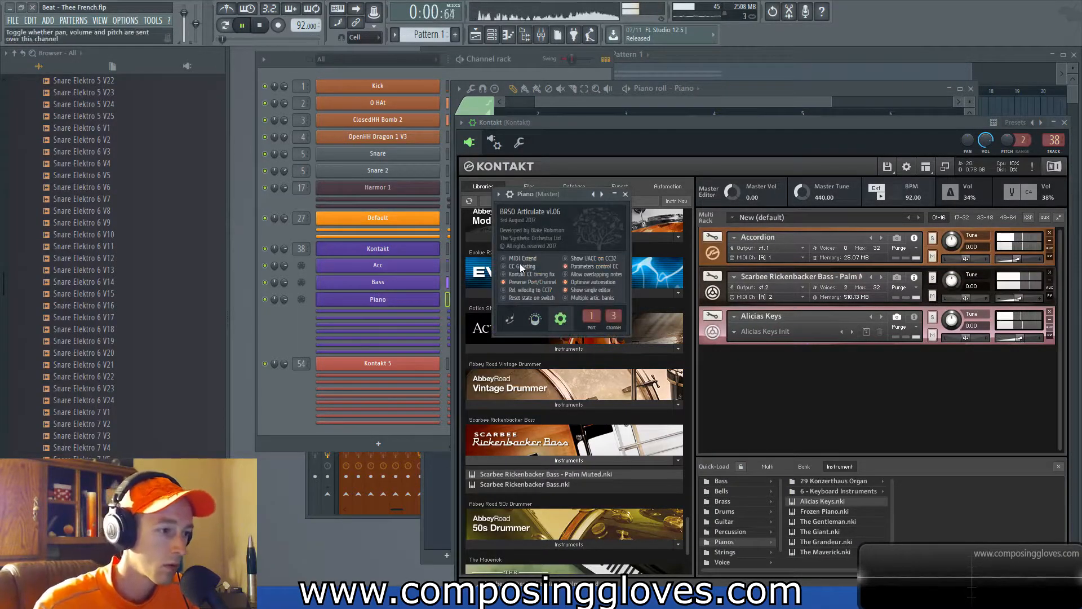
{"action": "left_click", "coordinate": [627, 194]}
{"action": "left_click", "coordinate": [721, 100]}
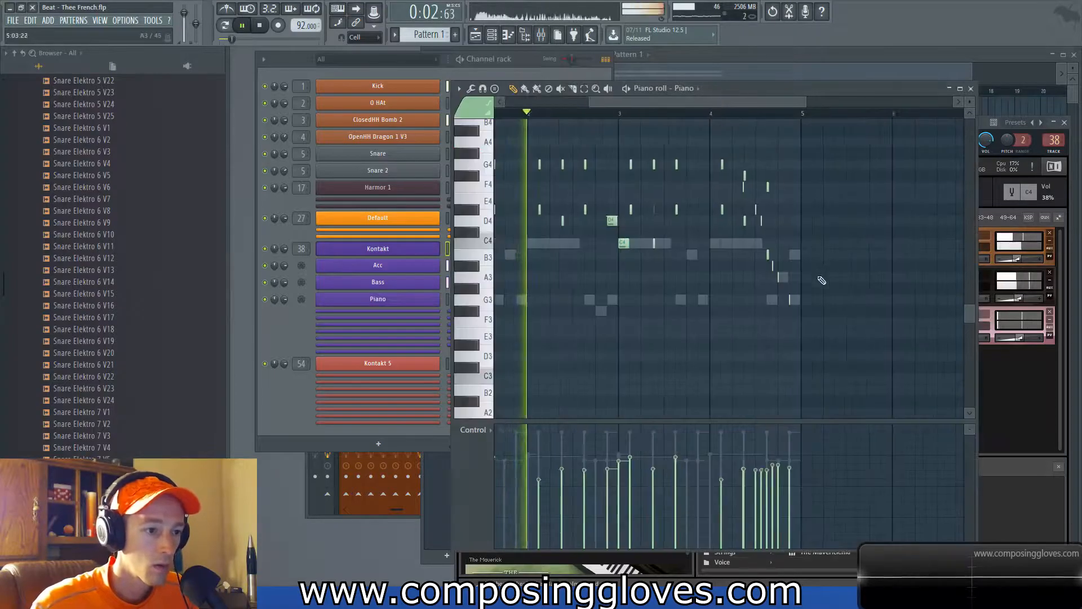
Step: Add a very short G#3 grace note before the final G3 in bar 4 and raise the velocity of both notes
{"action": "left_click", "coordinate": [764, 287]}
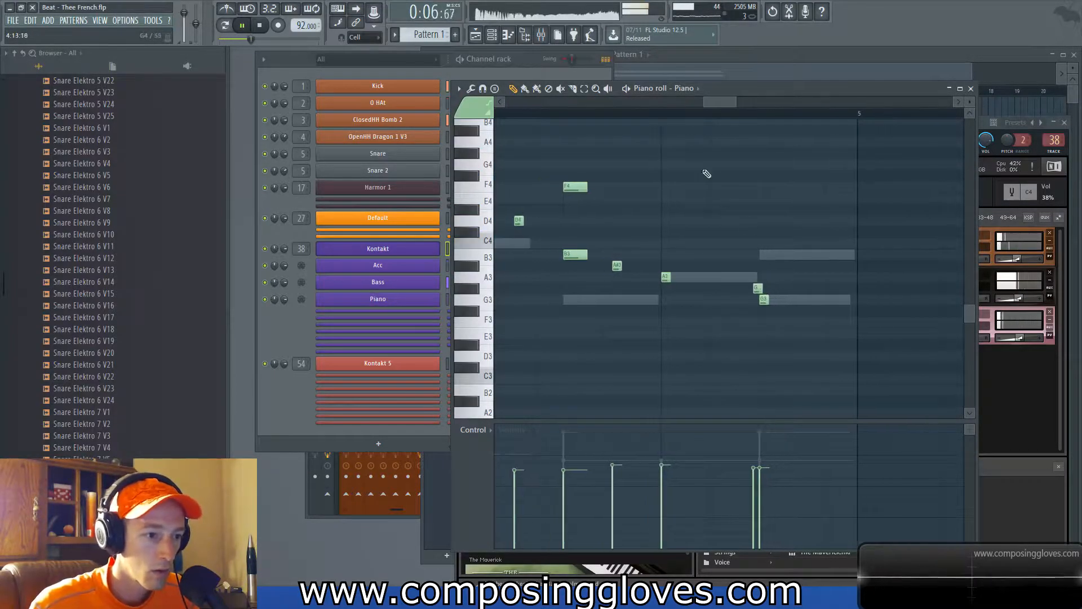
{"action": "scroll", "coordinate": [664, 205], "scroll_direction": "down", "scroll_amount": 3}
{"action": "left_click_drag", "start_coordinate": [699, 295], "coordinate": [721, 337]}
{"action": "left_click_drag", "start_coordinate": [691, 261], "coordinate": [721, 296]}
{"action": "left_click_drag", "start_coordinate": [697, 471], "coordinate": [698, 451]}
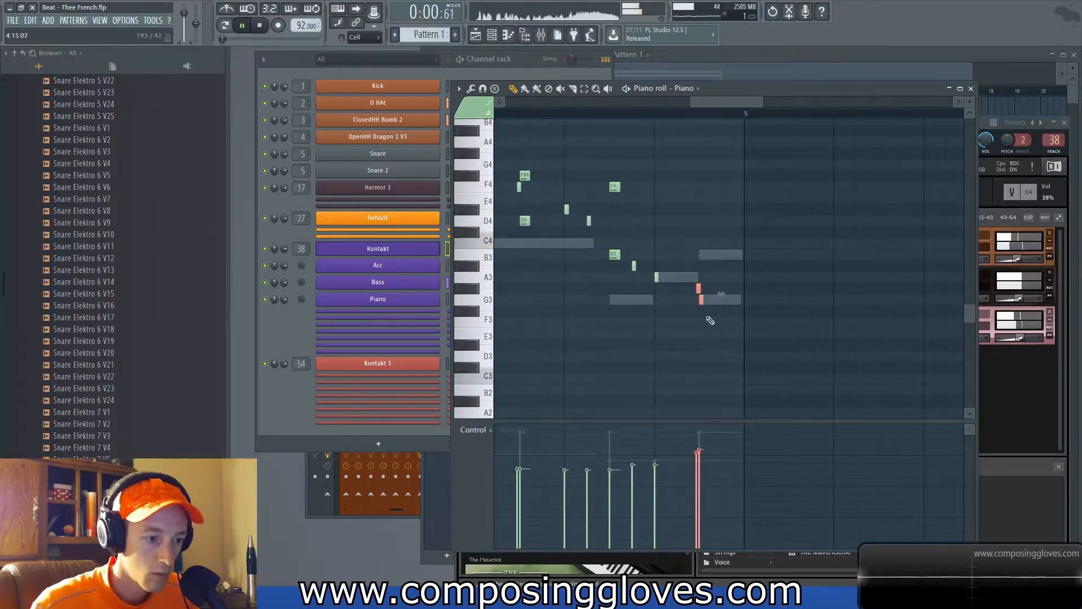
{"action": "scroll", "coordinate": [710, 294], "scroll_direction": "down", "scroll_amount": 2}
Step: Expand the collapsed Kontakt channel below Piano, renaming it Bells, and open the Kontakt instrument rack
{"action": "left_click", "coordinate": [971, 89]}
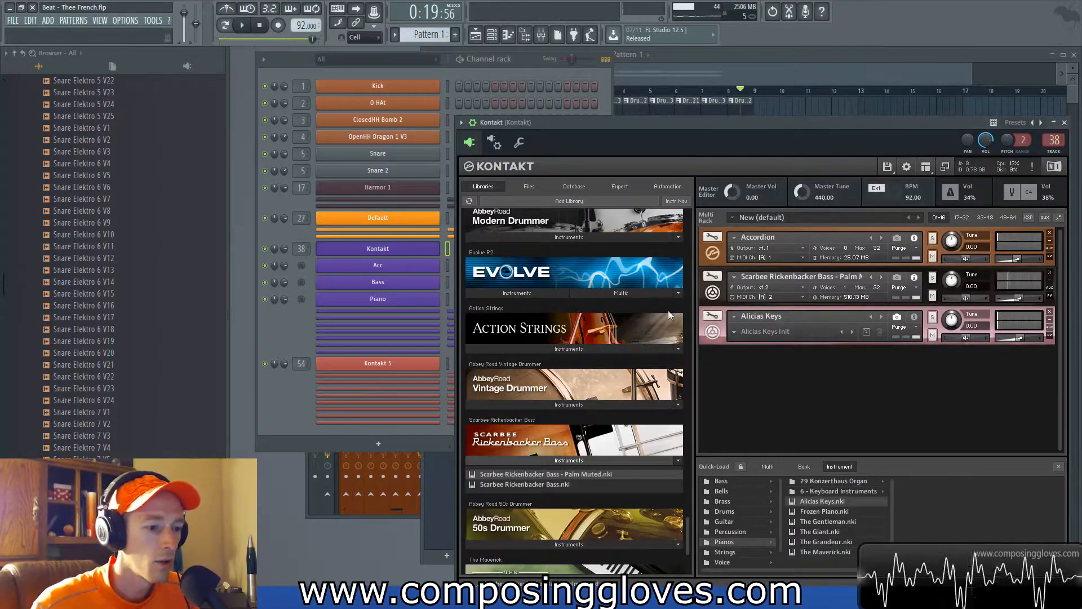
{"action": "left_click", "coordinate": [759, 85]}
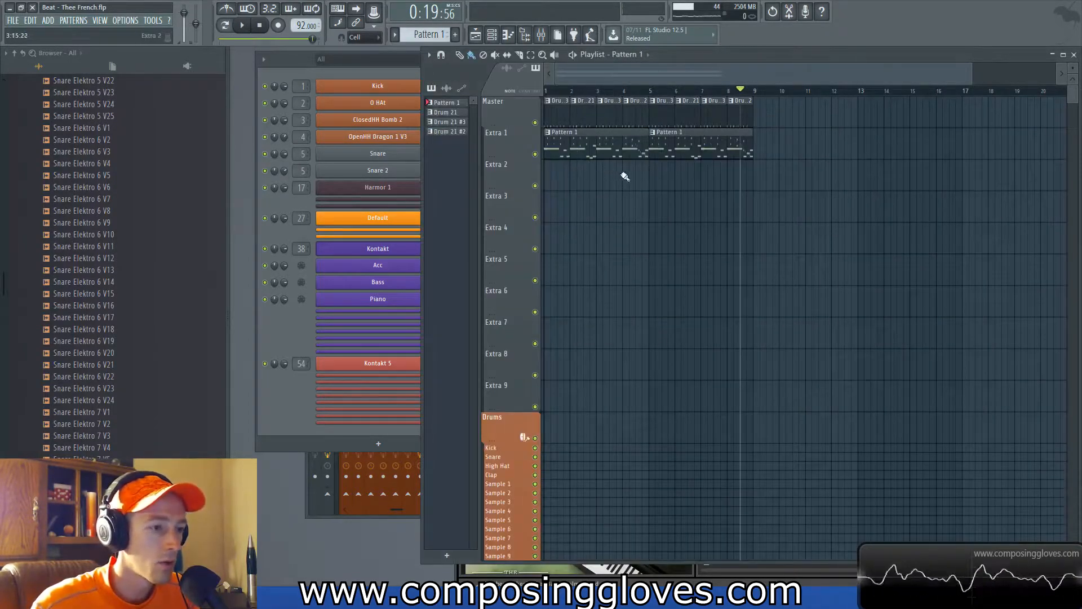
{"action": "left_click", "coordinate": [314, 366]}
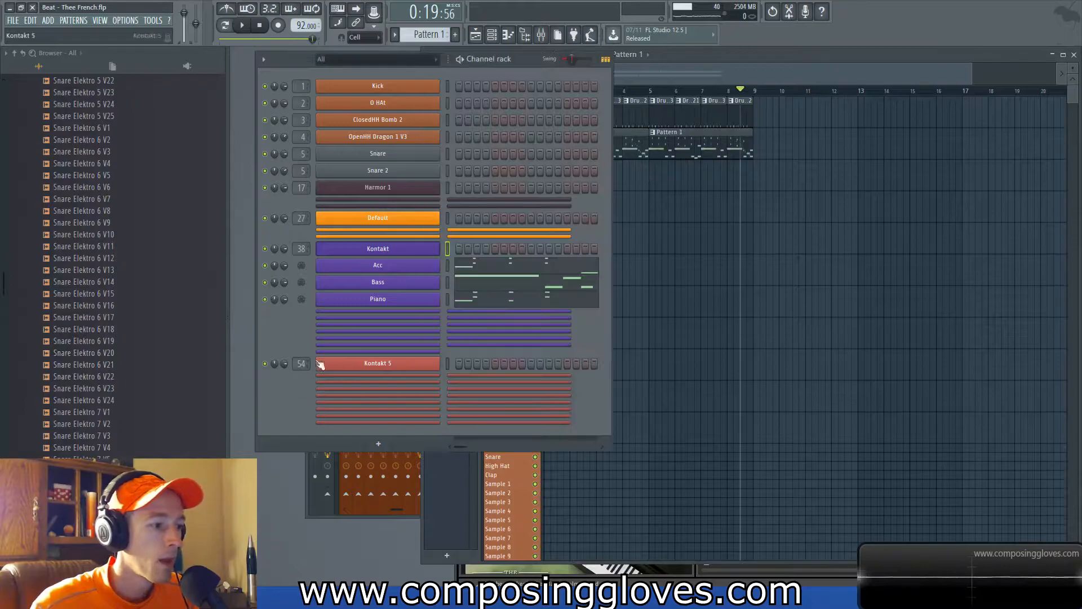
{"action": "left_click", "coordinate": [413, 312]}
{"action": "middle_click", "coordinate": [394, 320]}
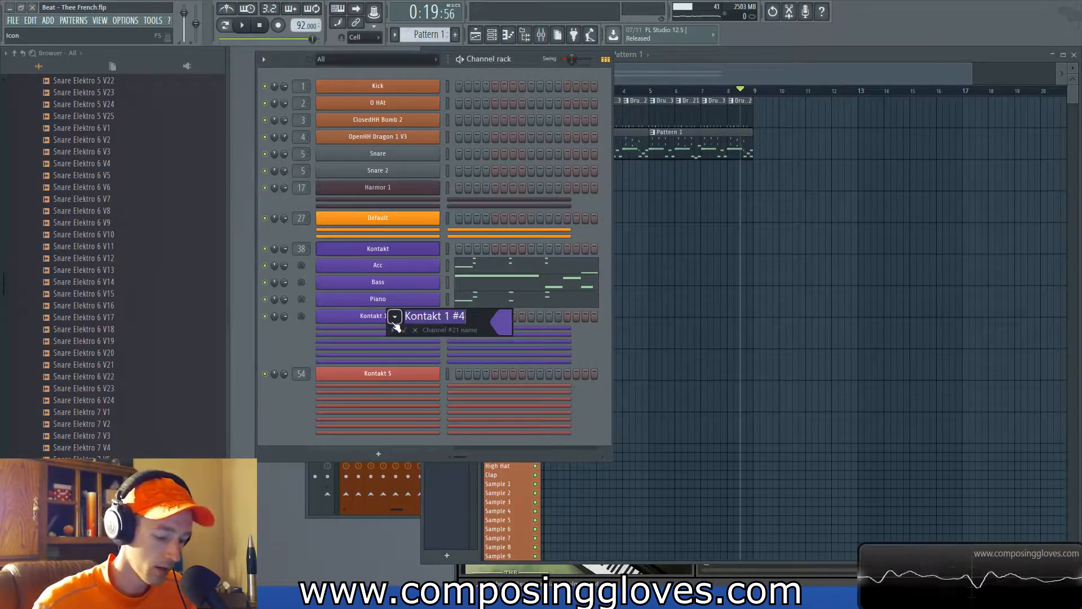
{"action": "type", "text": "Bells"}
{"action": "key", "text": "Return"}
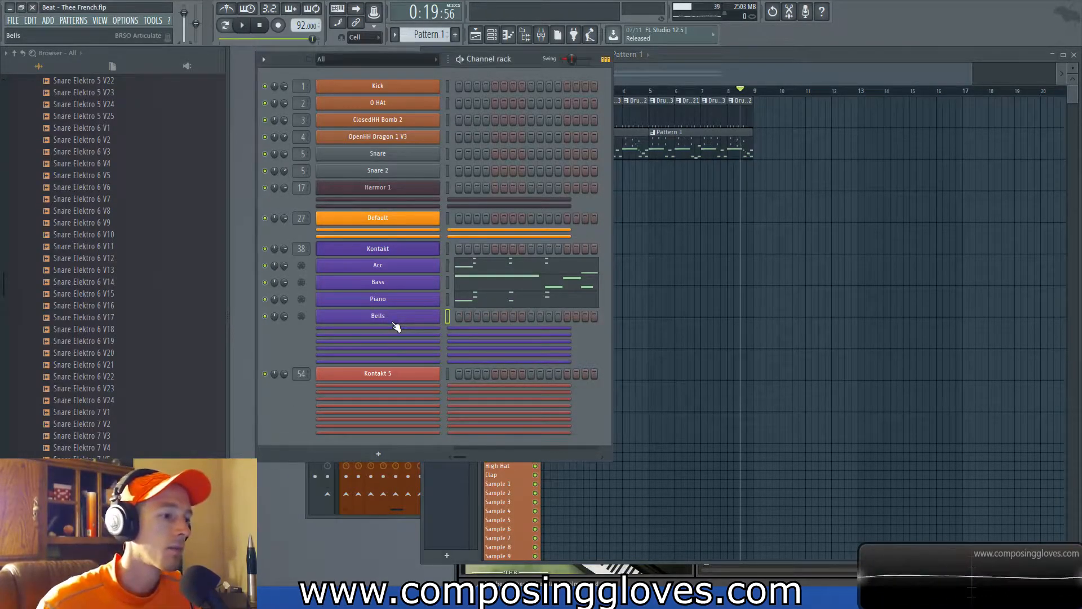
{"action": "left_click", "coordinate": [413, 251]}
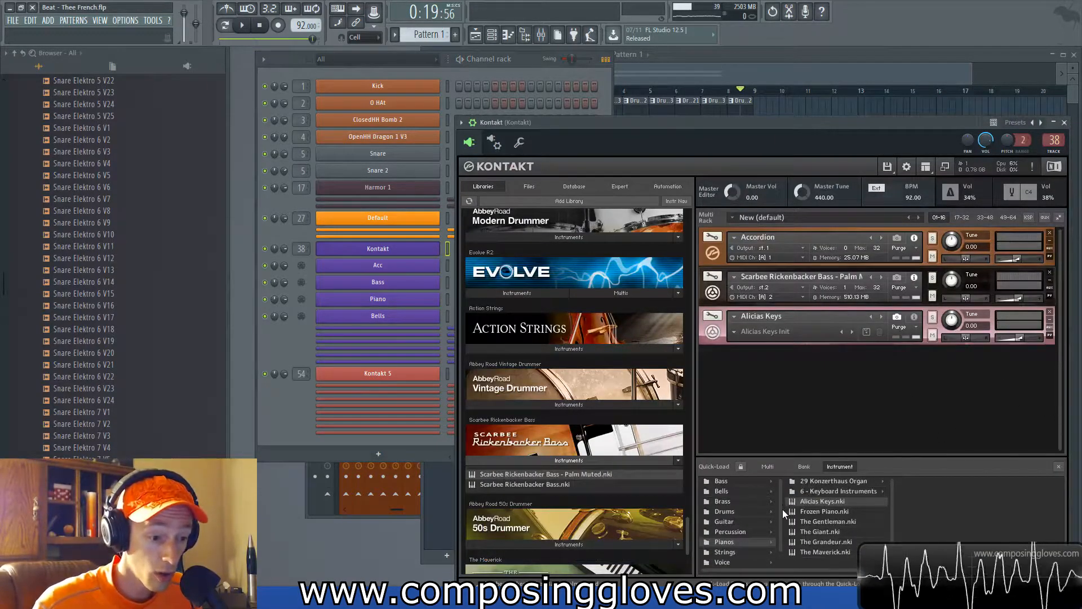
Step: Load Gloves Music Box from the Bells folder of the Quick-Load browser into the Kontakt rack below Alicia's Keys
{"action": "left_click", "coordinate": [727, 493]}
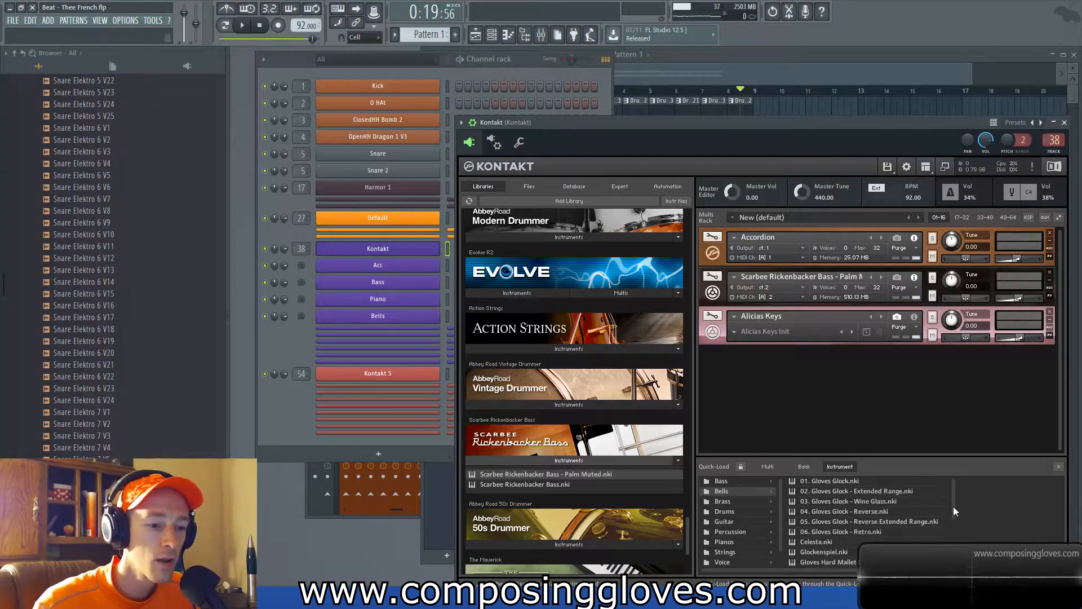
{"action": "left_click_drag", "start_coordinate": [954, 508], "coordinate": [955, 542]}
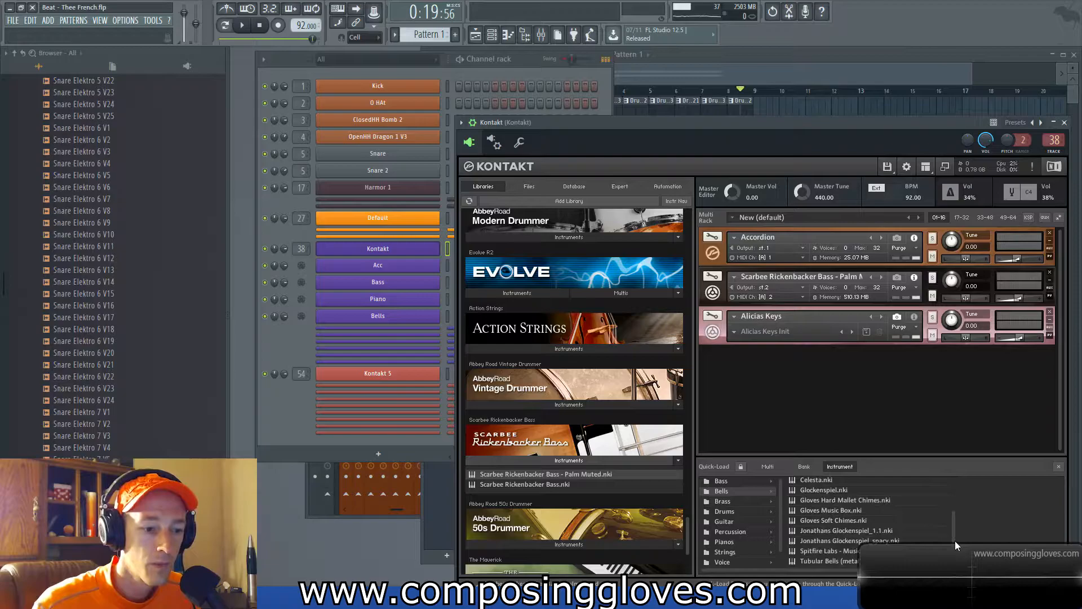
{"action": "left_click_drag", "start_coordinate": [829, 510], "coordinate": [775, 353]}
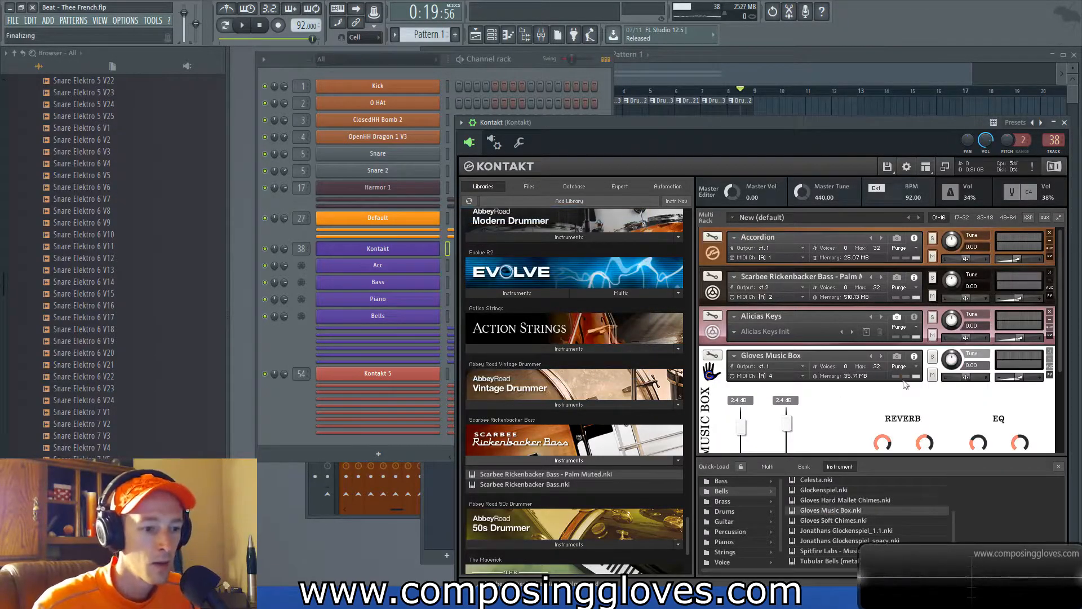
{"action": "scroll", "coordinate": [889, 389], "scroll_direction": "down", "scroll_amount": 3}
{"action": "scroll", "coordinate": [889, 410], "scroll_direction": "up", "scroll_amount": 2}
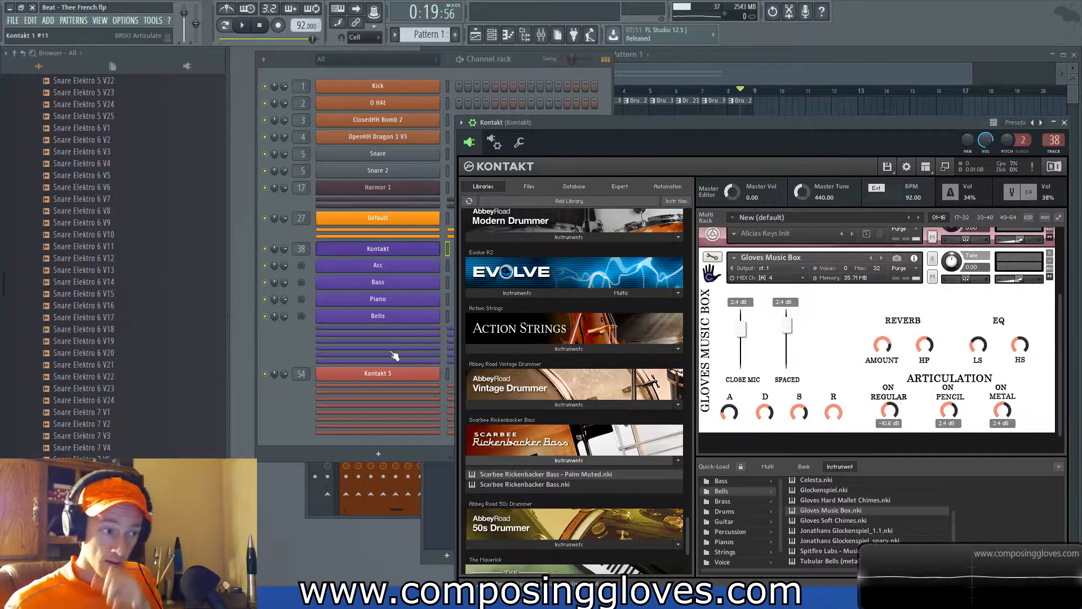
Step: Check the Bells channel's BRSO Articulate port and channel settings and return to the Music Box in Kontakt
{"action": "left_click", "coordinate": [398, 322]}
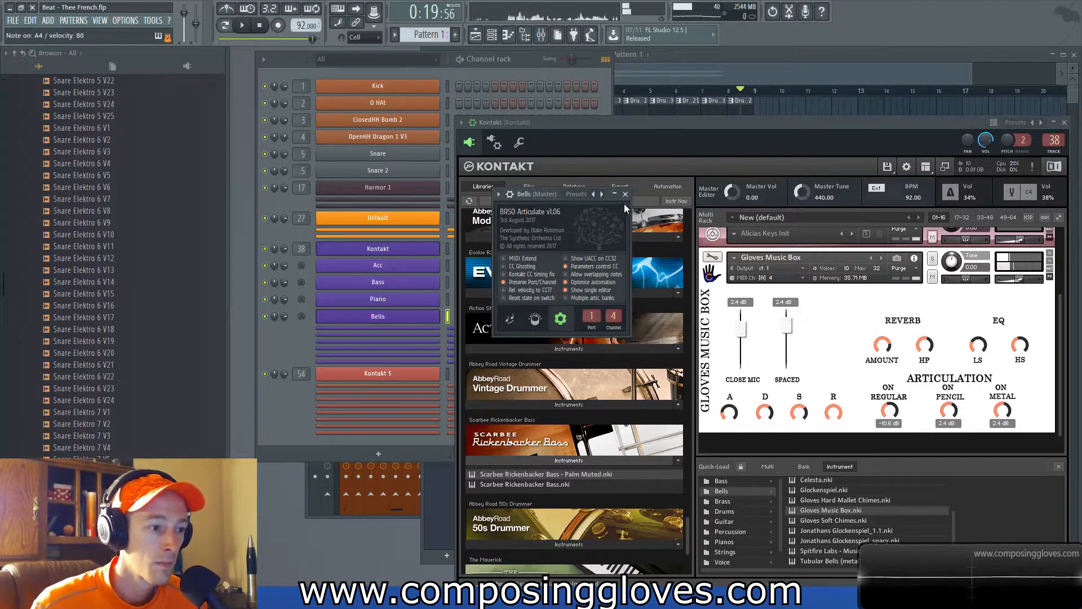
{"action": "left_click", "coordinate": [732, 412]}
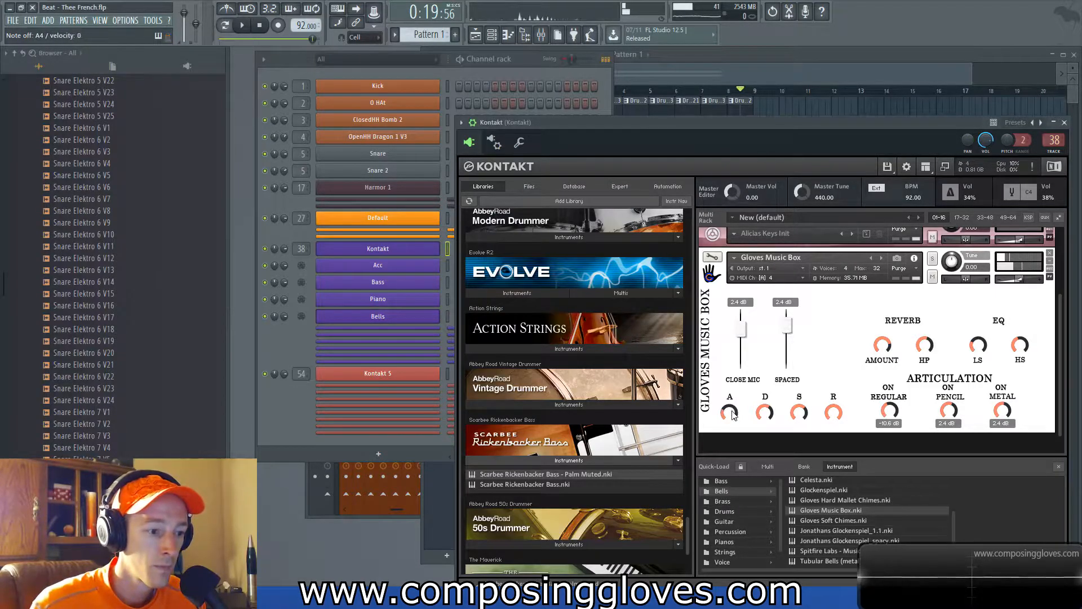
{"action": "left_click", "coordinate": [705, 281]}
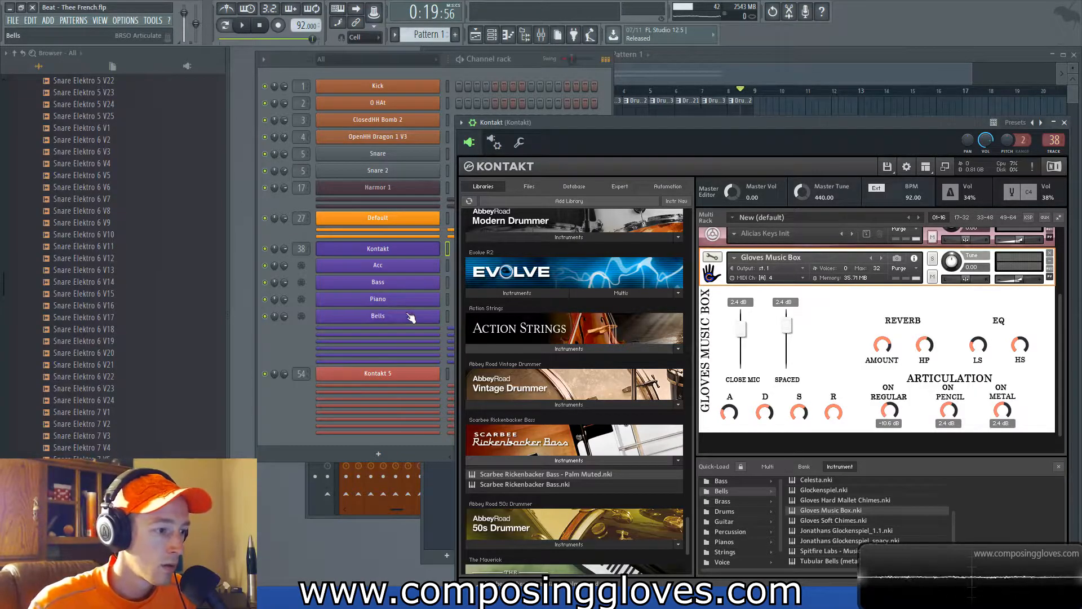
Step: Set Bells to receive V25 notes on all channels, and set the Music Box's close mic to -47.7, spaced 6.7, regular -23.2, pencil 6.7, metal 5.1 dB
{"action": "right_click", "coordinate": [428, 315]}
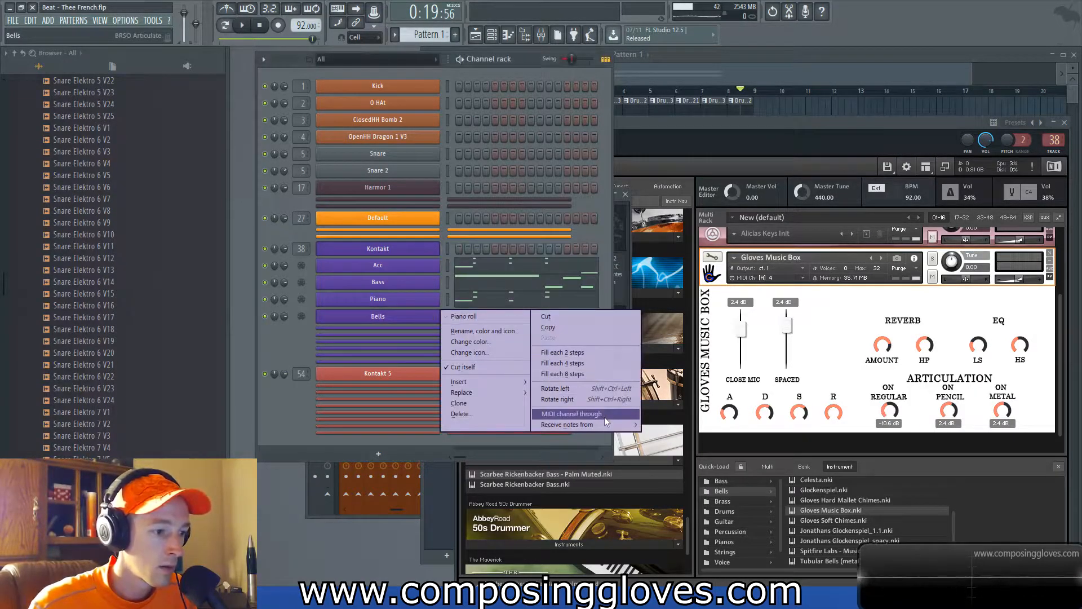
{"action": "mouse_move", "coordinate": [604, 424]}
{"action": "mouse_move", "coordinate": [700, 452]}
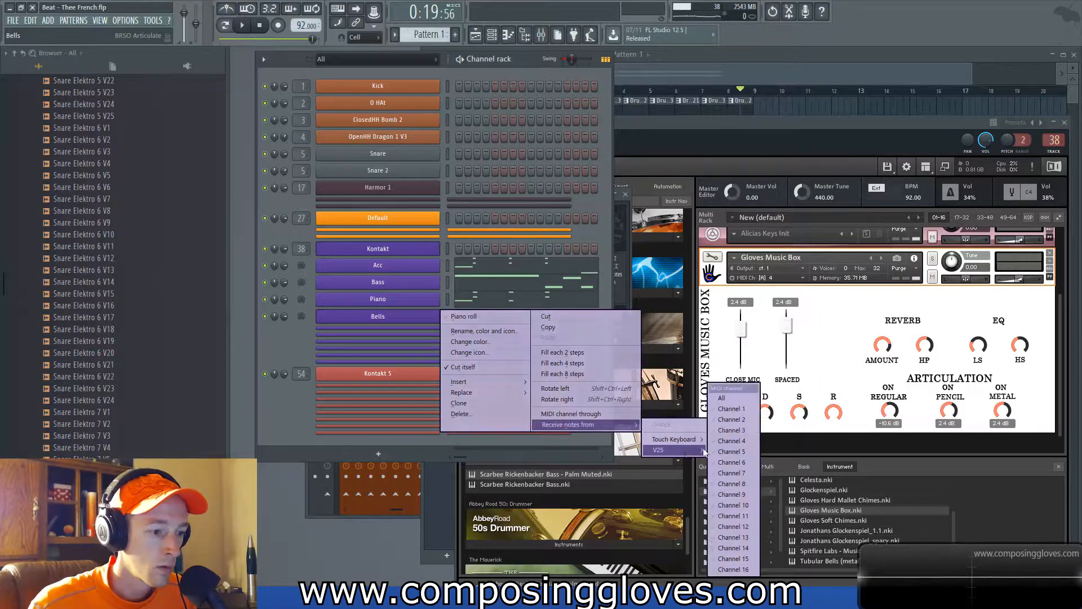
{"action": "left_click", "coordinate": [734, 396]}
{"action": "left_click", "coordinate": [829, 367]}
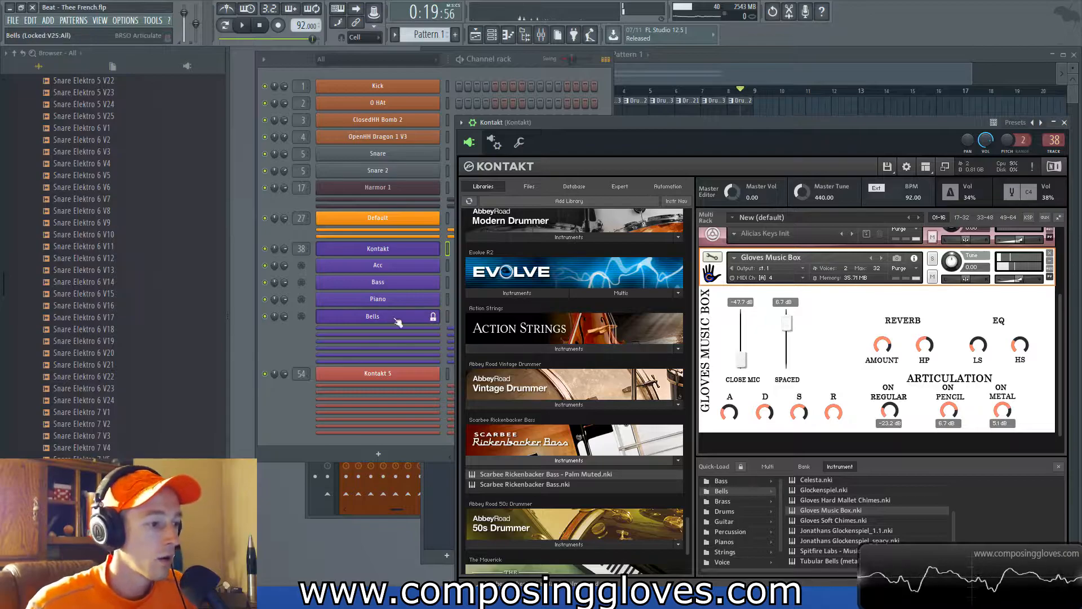
Step: Stop the Bells channel from receiving notes from the V25 and open its piano roll
{"action": "left_click", "coordinate": [295, 349]}
{"action": "right_click", "coordinate": [424, 322]}
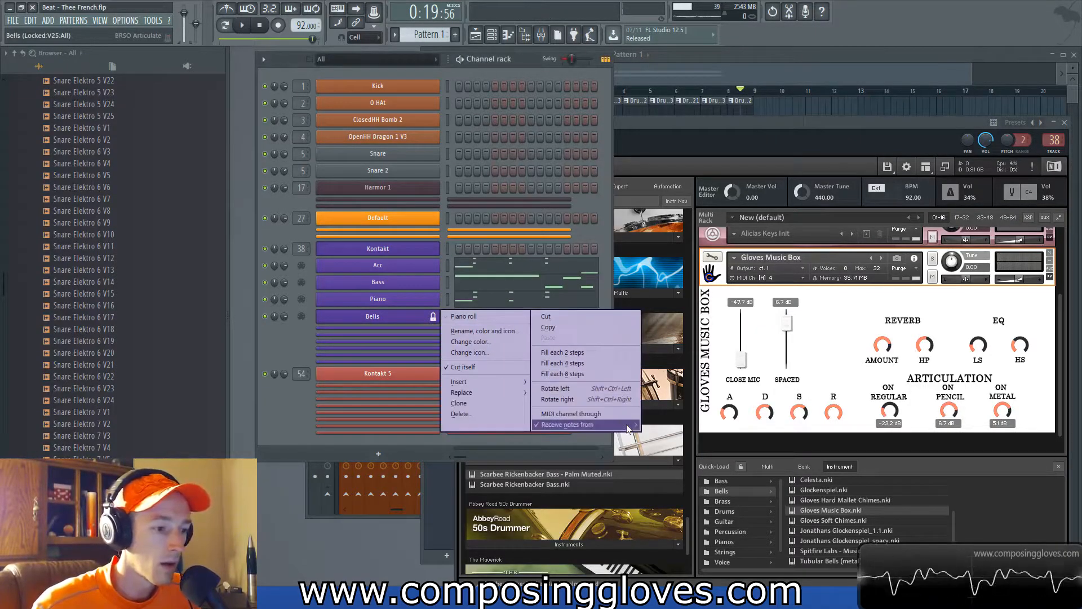
{"action": "left_click", "coordinate": [661, 425]}
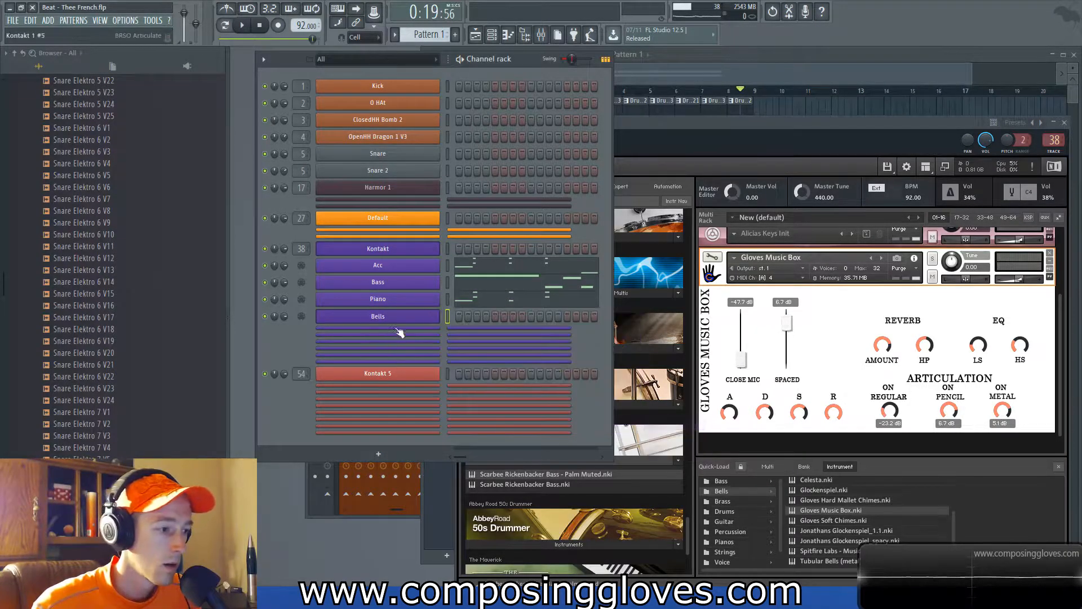
{"action": "right_click", "coordinate": [416, 313]}
{"action": "left_click", "coordinate": [464, 316]}
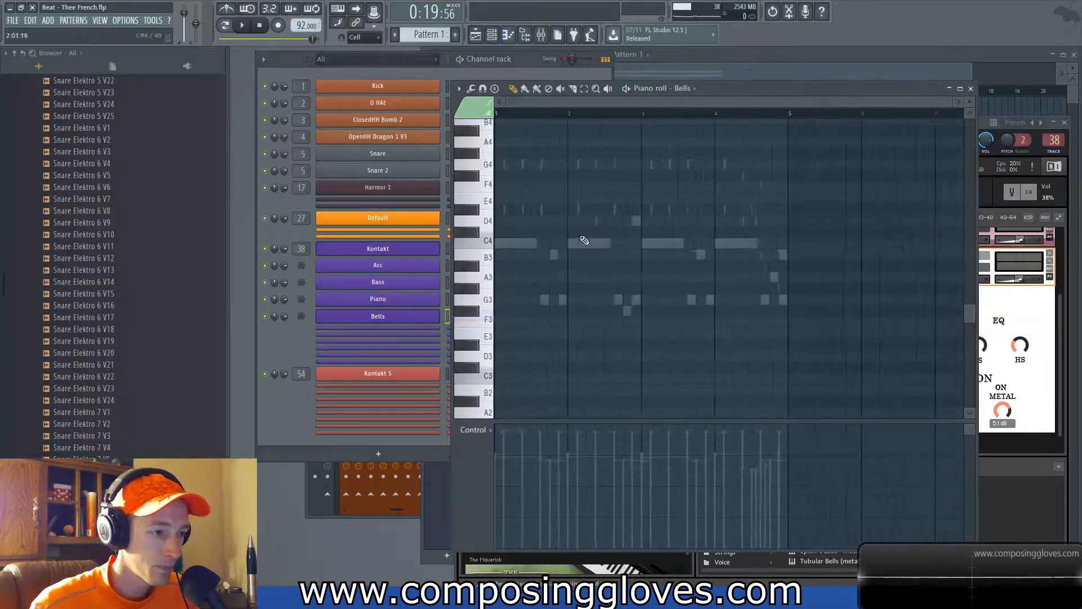
Step: Add a very short C6 note at the start of bar 1 in the Bells part and listen to it
{"action": "scroll", "coordinate": [587, 244], "scroll_direction": "up", "scroll_amount": 5}
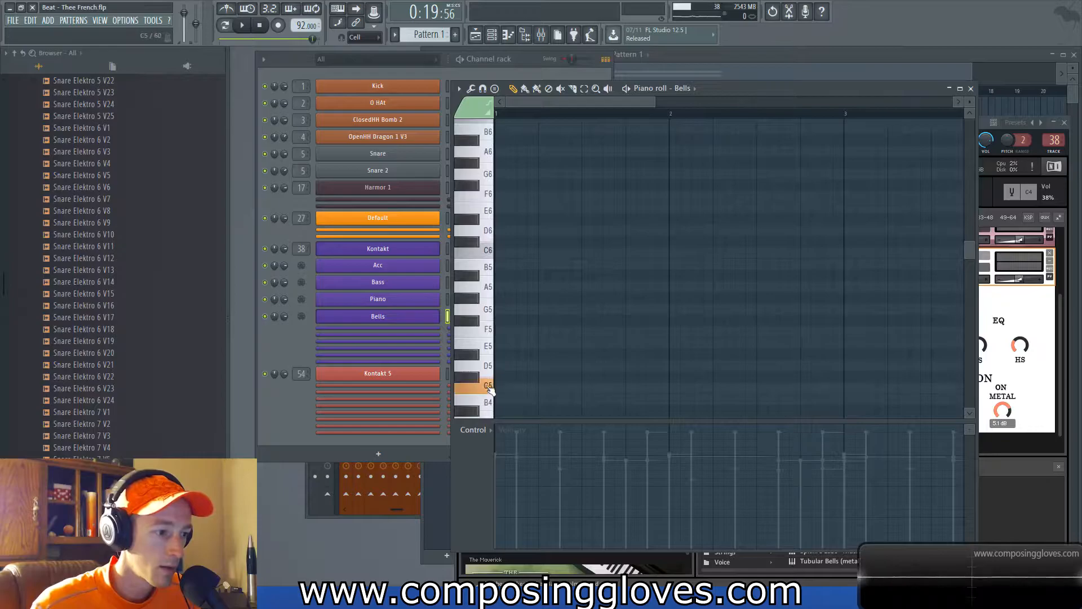
{"action": "left_click", "coordinate": [496, 251]}
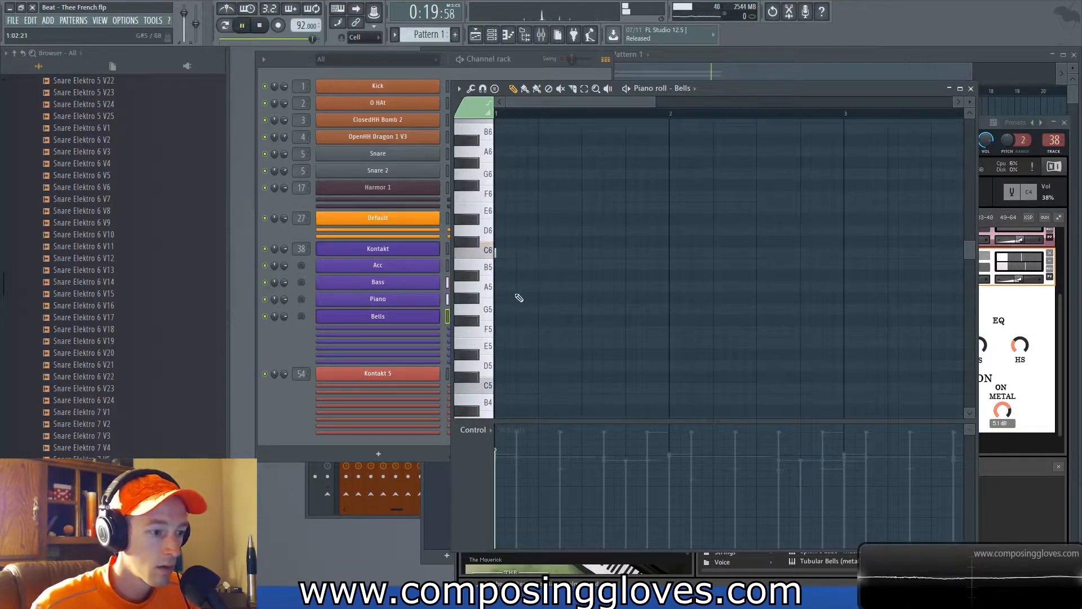
{"action": "scroll", "coordinate": [528, 252], "scroll_direction": "up", "scroll_amount": 3}
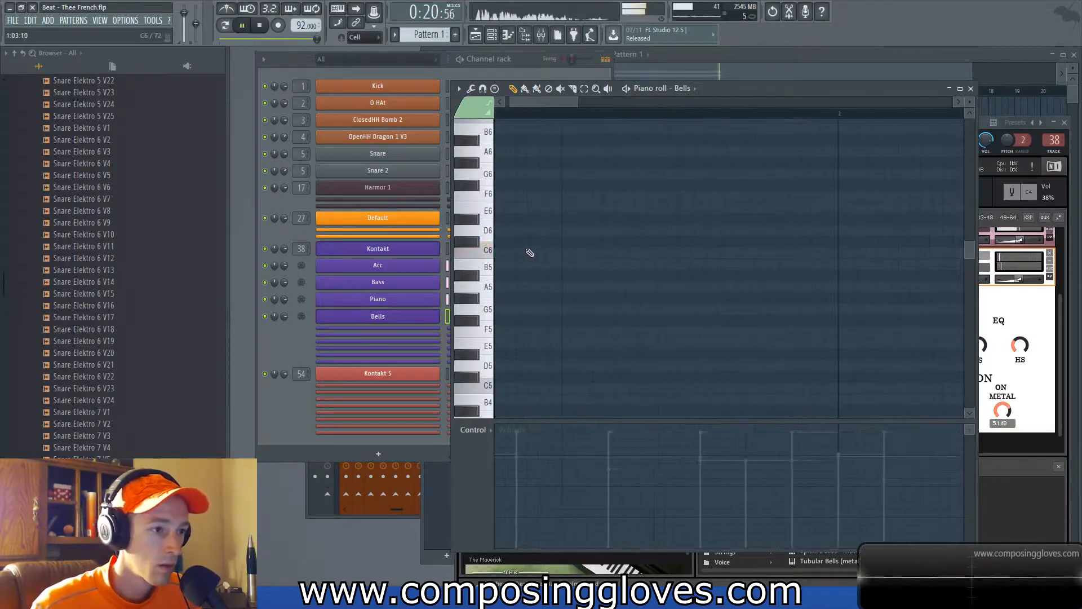
{"action": "scroll", "coordinate": [620, 246], "scroll_direction": "down", "scroll_amount": 3}
{"action": "key", "text": "space"}
Step: Add short D6, D#6 and F6 notes on steps 13, 15 and 16 of bar 1, plus a C6 starting bar 2, and play the pattern
{"action": "left_click", "coordinate": [623, 246]}
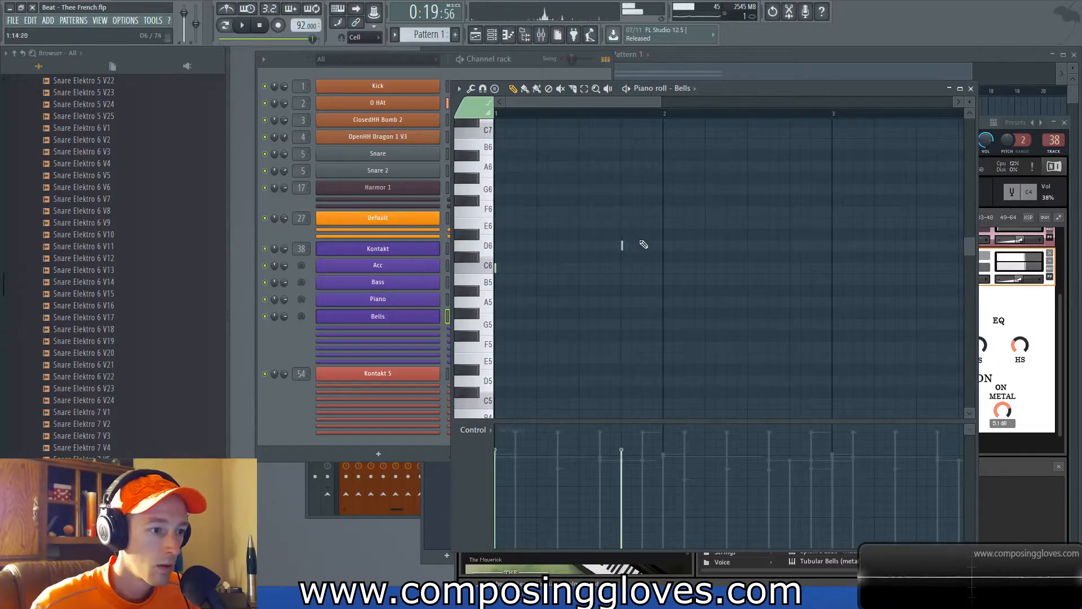
{"action": "scroll", "coordinate": [654, 243], "scroll_direction": "up", "scroll_amount": 2}
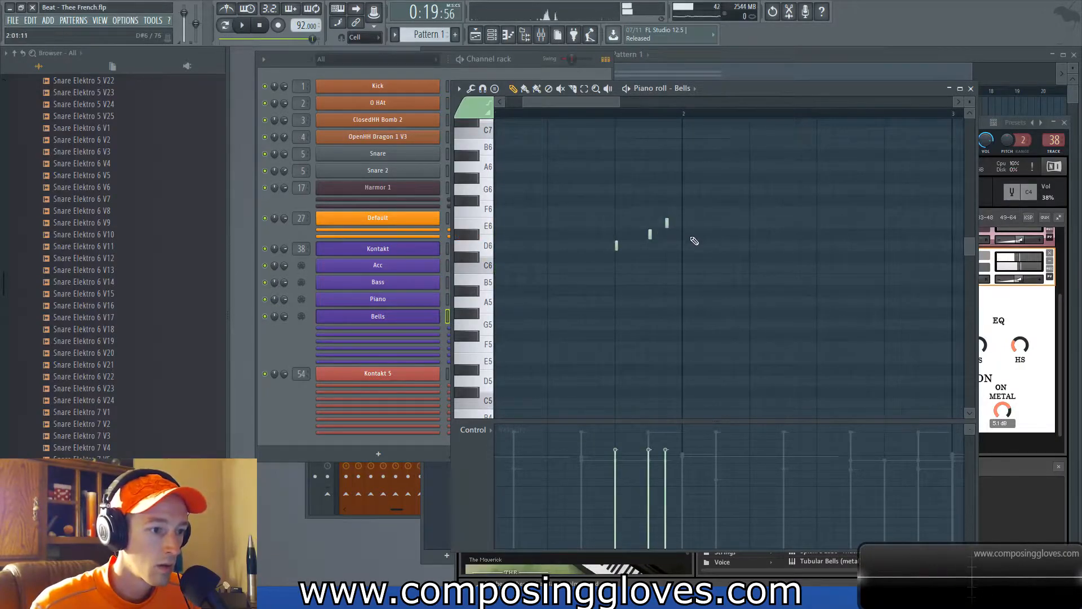
{"action": "left_click", "coordinate": [667, 224]}
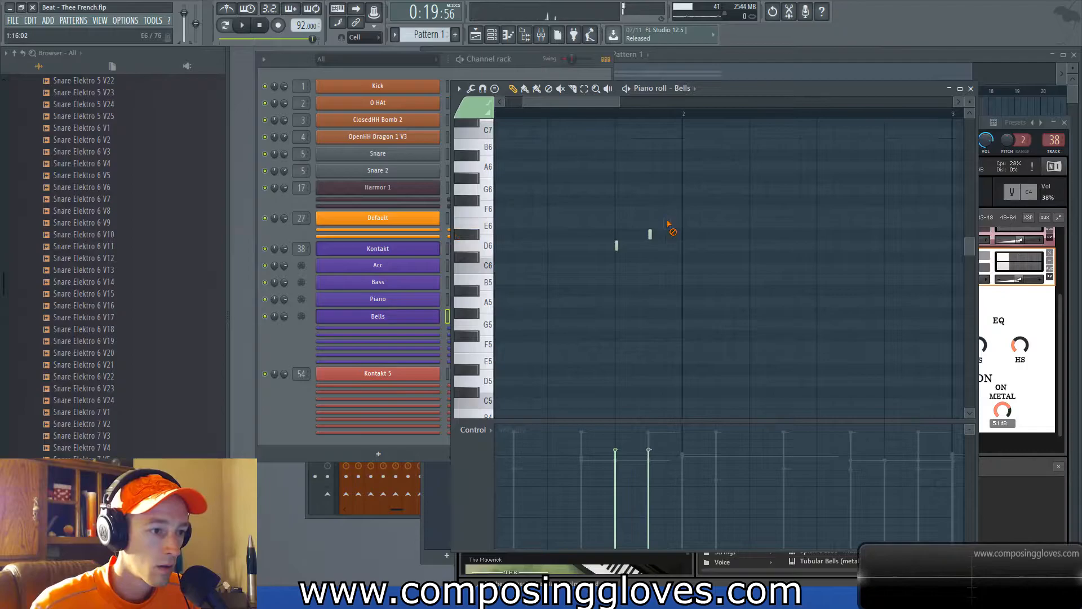
{"action": "left_click", "coordinate": [688, 264]}
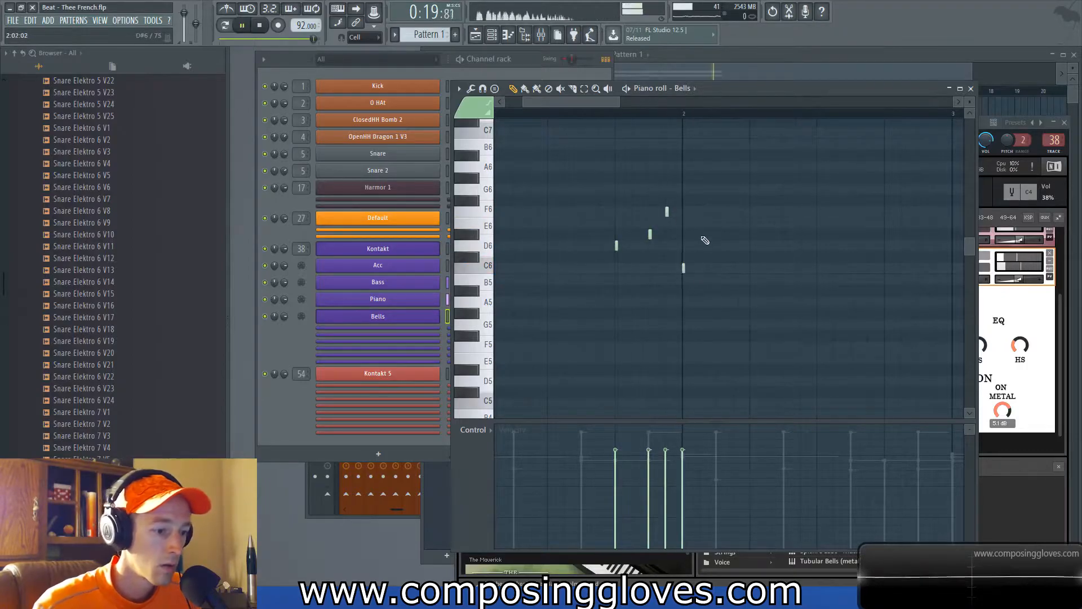
{"action": "scroll", "coordinate": [687, 264], "scroll_direction": "down", "scroll_amount": 2}
{"action": "key", "text": "space"}
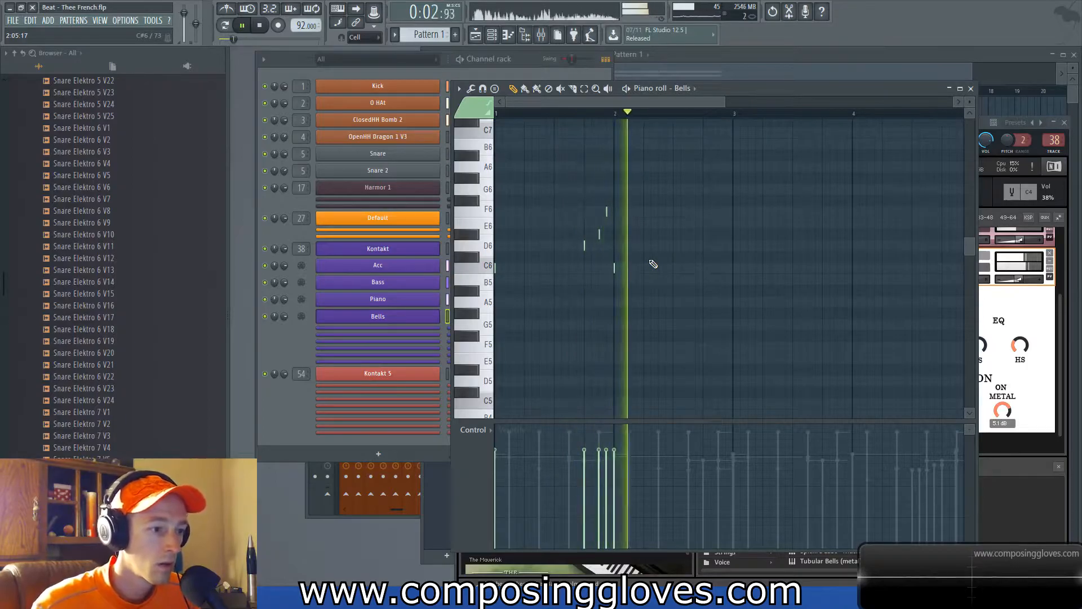
Step: Add short F6 and D#6 notes on steps 13 and 15 of bar 2 and a C6 at the start of bar 3, and play the pattern
{"action": "key", "text": "space"}
{"action": "left_click", "coordinate": [705, 211]}
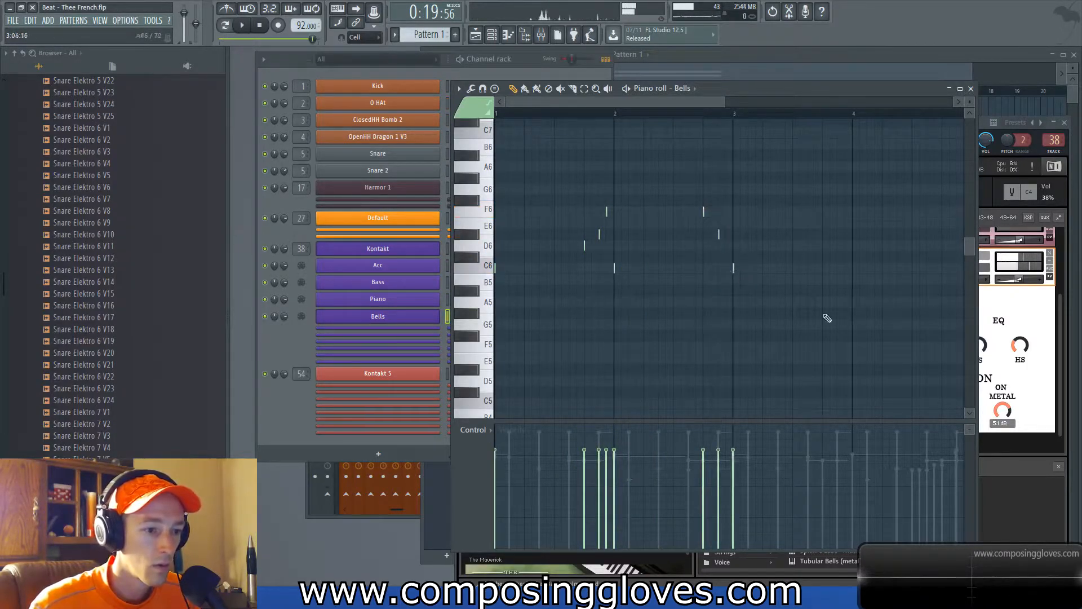
{"action": "left_click", "coordinate": [1040, 320]}
{"action": "key", "text": "space"}
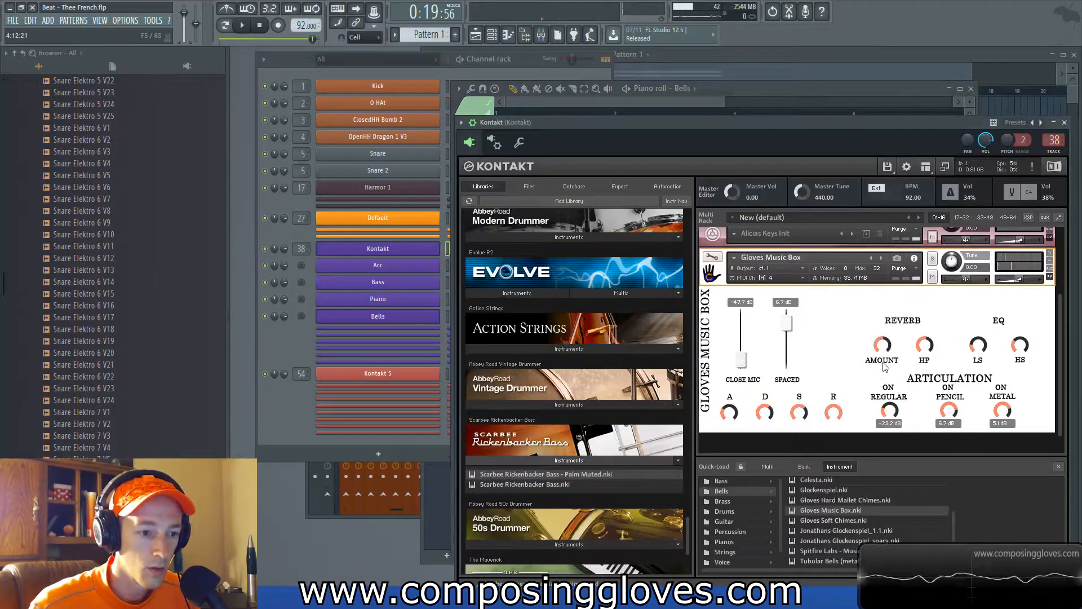
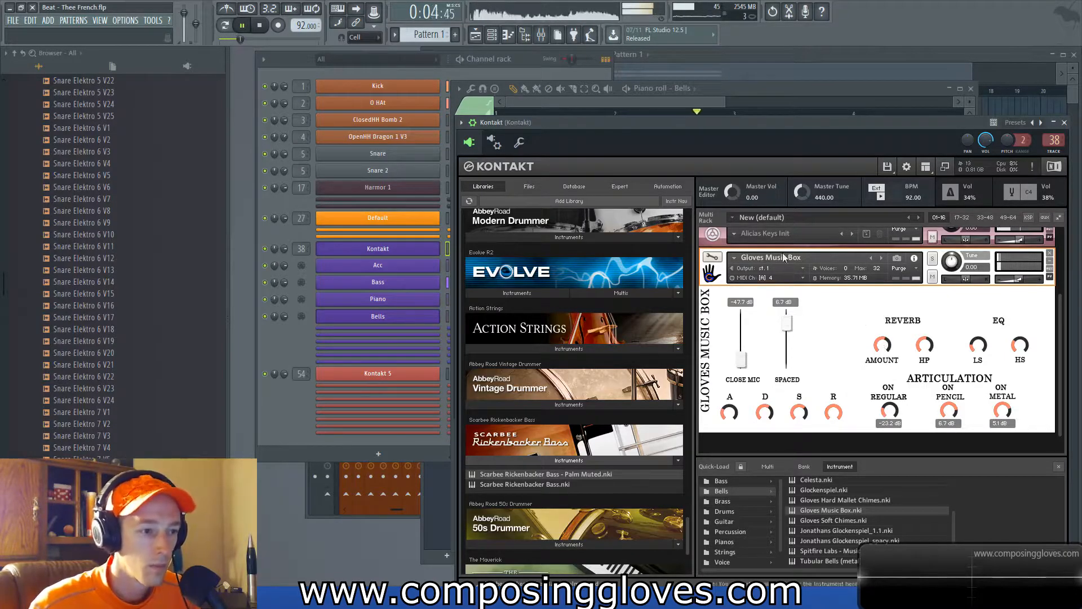
{"action": "left_click", "coordinate": [694, 101]}
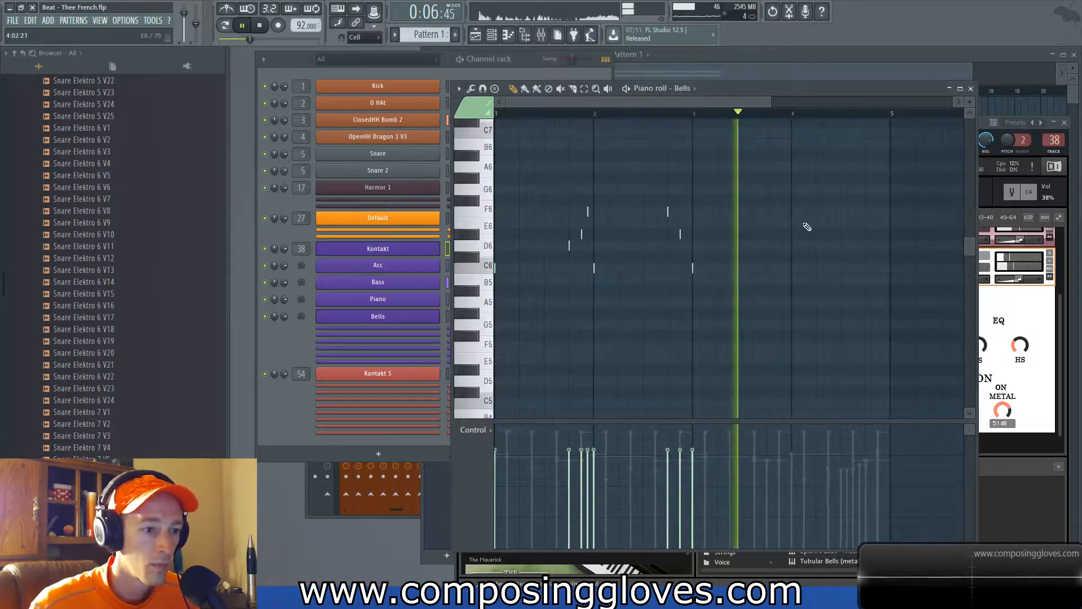
{"action": "key", "text": "space"}
Step: Add a quick A5, B5, C6 and D#6 run from step 13 of bar 3, ending on a C6 at the start of bar 4
{"action": "left_click", "coordinate": [651, 289]}
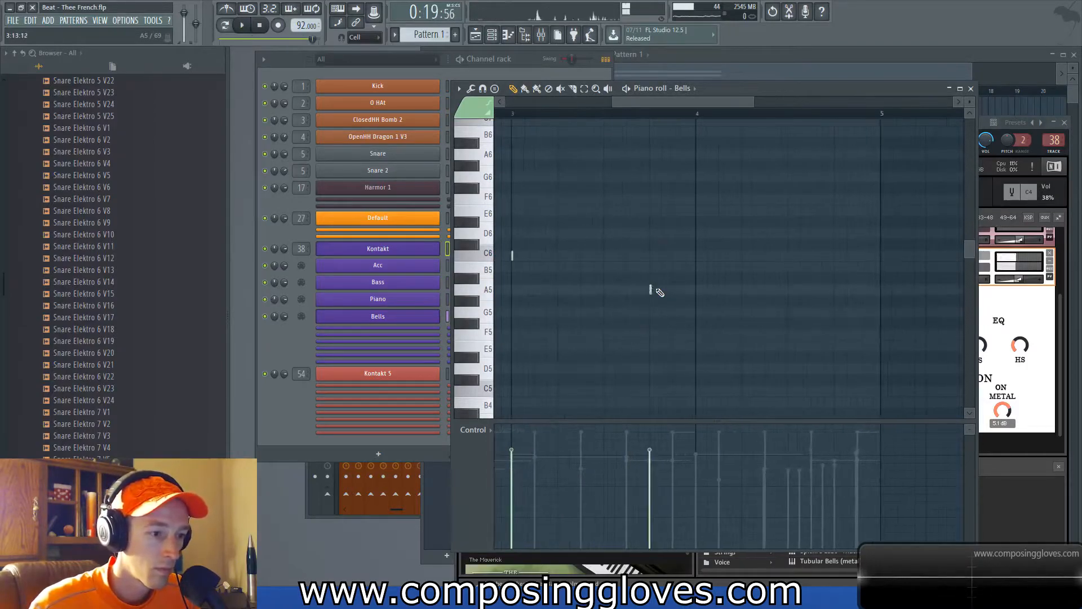
{"action": "scroll", "coordinate": [660, 290], "scroll_direction": "up", "scroll_amount": 2, "text": "ctrl"}
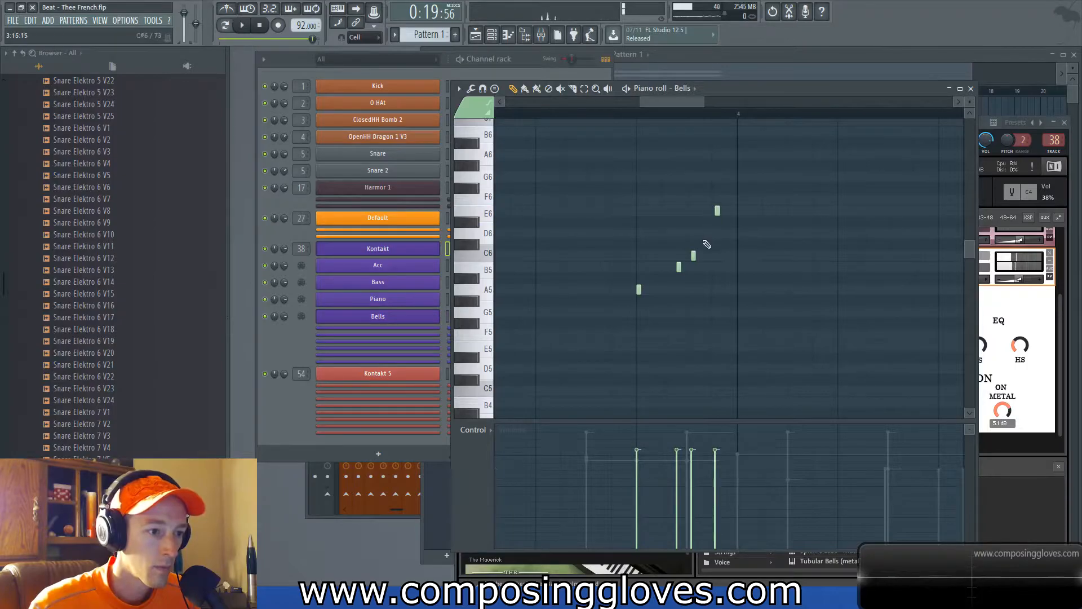
{"action": "left_click_drag", "start_coordinate": [692, 255], "coordinate": [690, 258]}
{"action": "left_click_drag", "start_coordinate": [715, 212], "coordinate": [713, 229]}
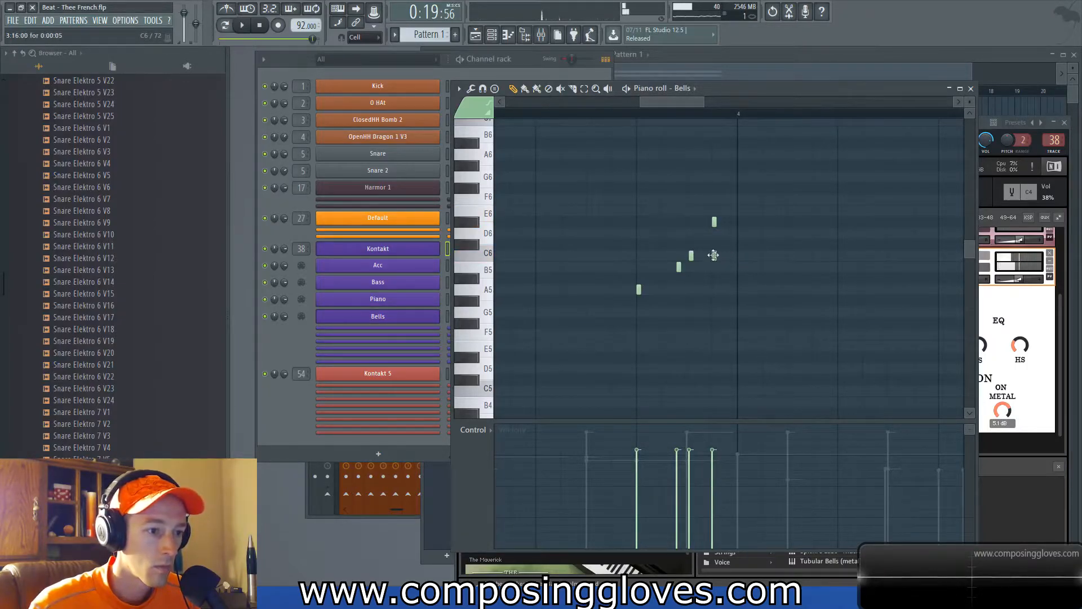
{"action": "scroll", "coordinate": [706, 272], "scroll_direction": "down", "scroll_amount": 2, "text": "ctrl"}
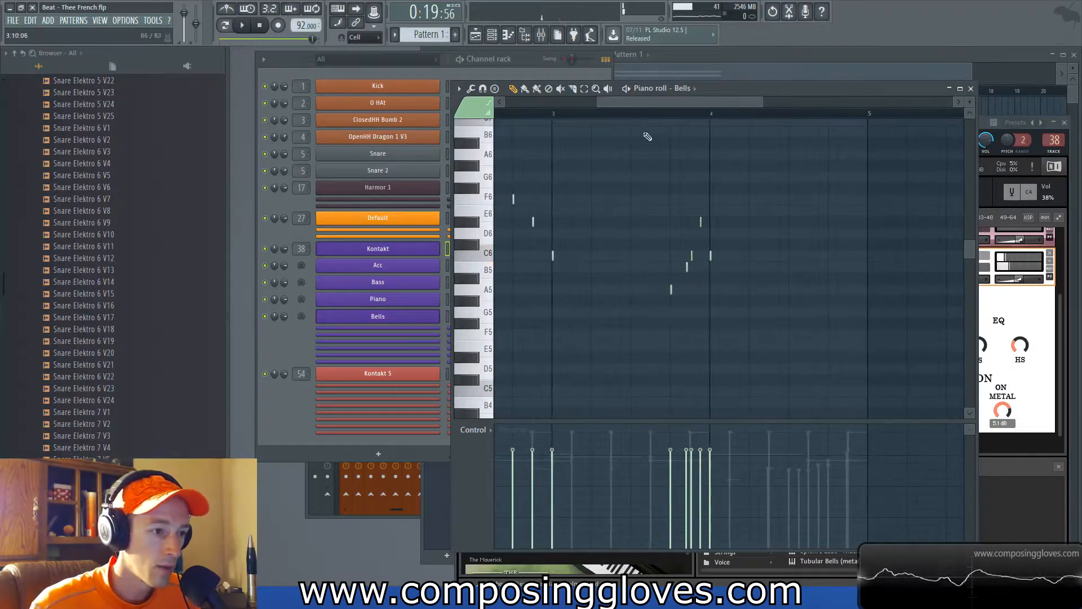
Step: Move the B5 note in the bar 3 run slightly earlier and play the pattern to check the timing
{"action": "scroll", "coordinate": [602, 279], "scroll_direction": "up", "scroll_amount": 2, "text": "ctrl"}
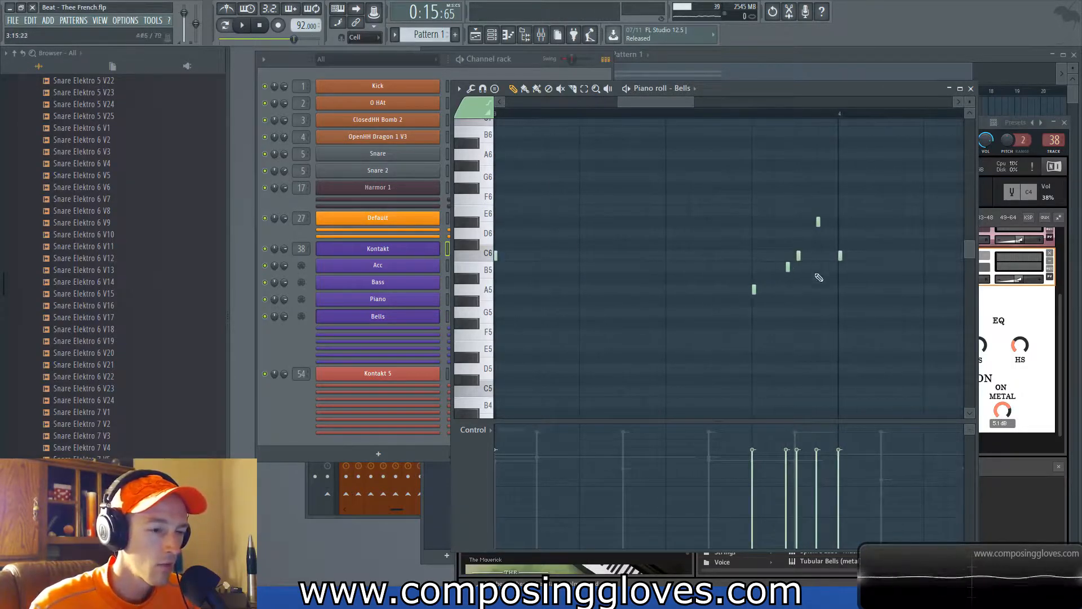
{"action": "scroll", "coordinate": [763, 226], "scroll_direction": "down", "scroll_amount": 1, "text": "ctrl"}
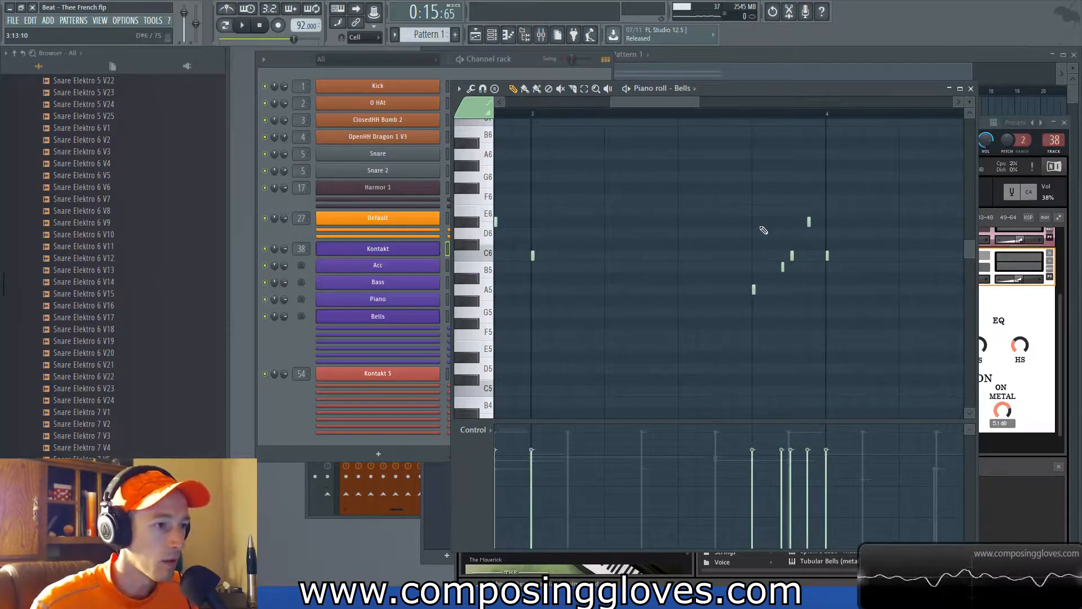
{"action": "scroll", "coordinate": [802, 271], "scroll_direction": "up", "scroll_amount": 2, "text": "ctrl"}
{"action": "left_click", "coordinate": [768, 266]}
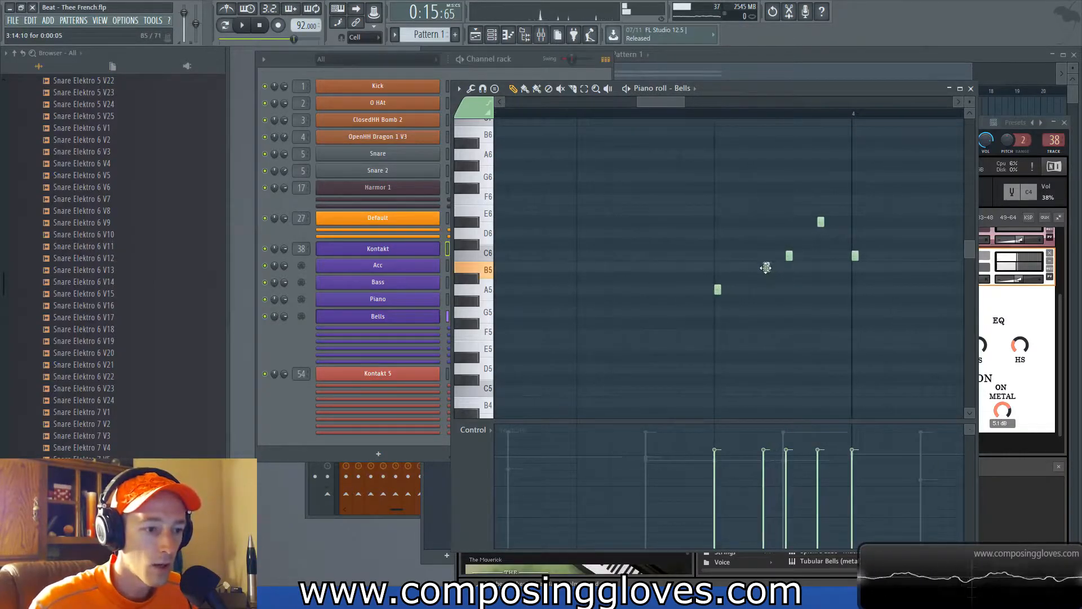
{"action": "key", "text": "space"}
{"action": "scroll", "coordinate": [769, 276], "scroll_direction": "down", "scroll_amount": 2, "text": "ctrl"}
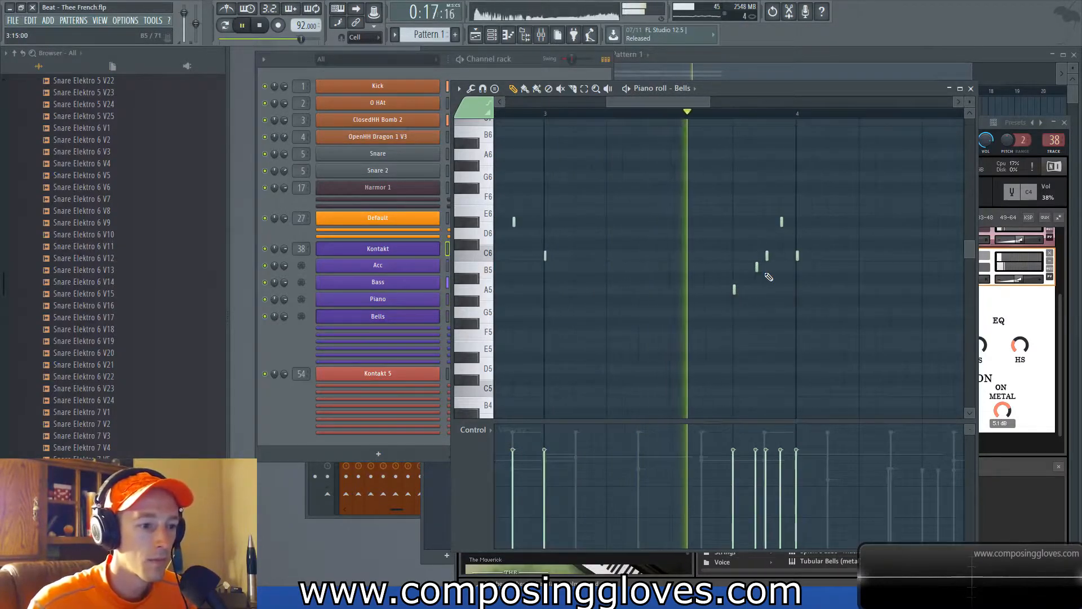
{"action": "scroll", "coordinate": [786, 302], "scroll_direction": "down", "scroll_amount": 3, "text": "ctrl"}
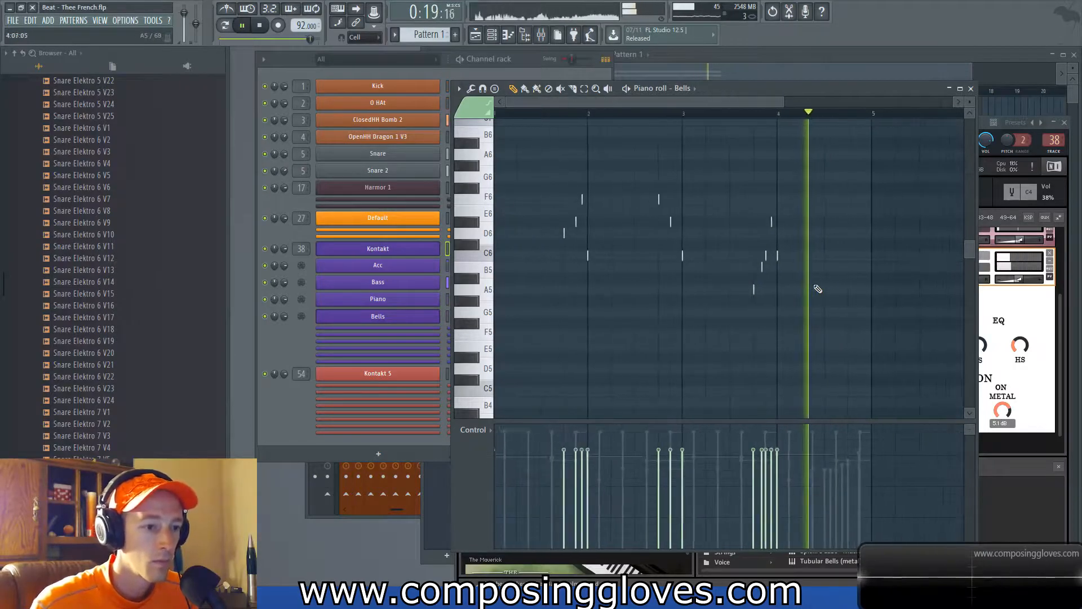
Step: Add a short G5 note on step 13 of bar 4 in the Bells part and play the pattern
{"action": "key", "text": "space"}
{"action": "left_click", "coordinate": [758, 298]}
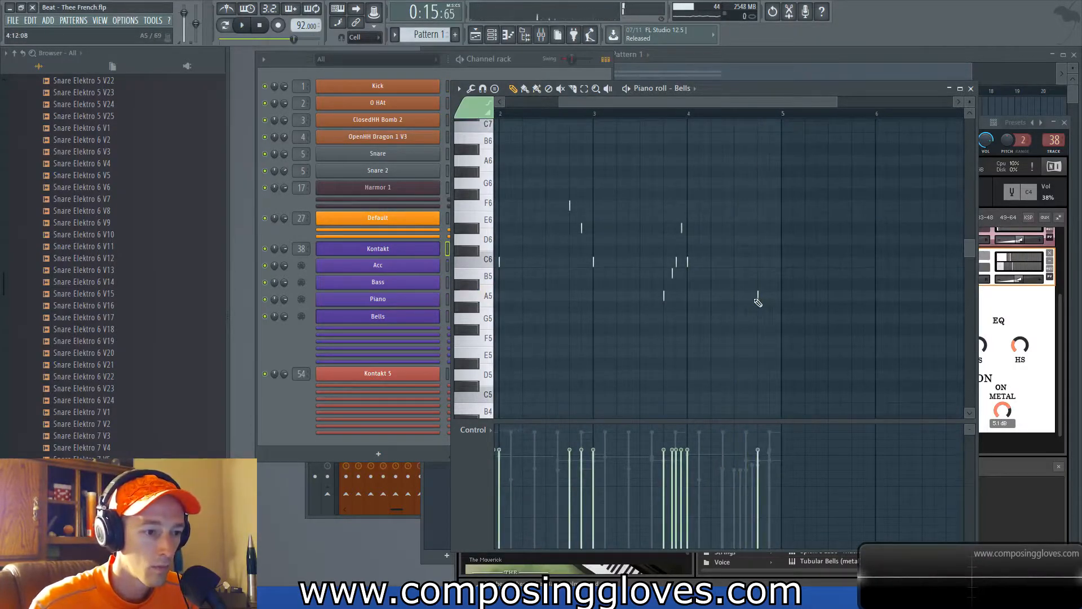
{"action": "key", "text": "space"}
{"action": "scroll", "coordinate": [705, 254], "scroll_direction": "up", "scroll_amount": 2, "text": "ctrl"}
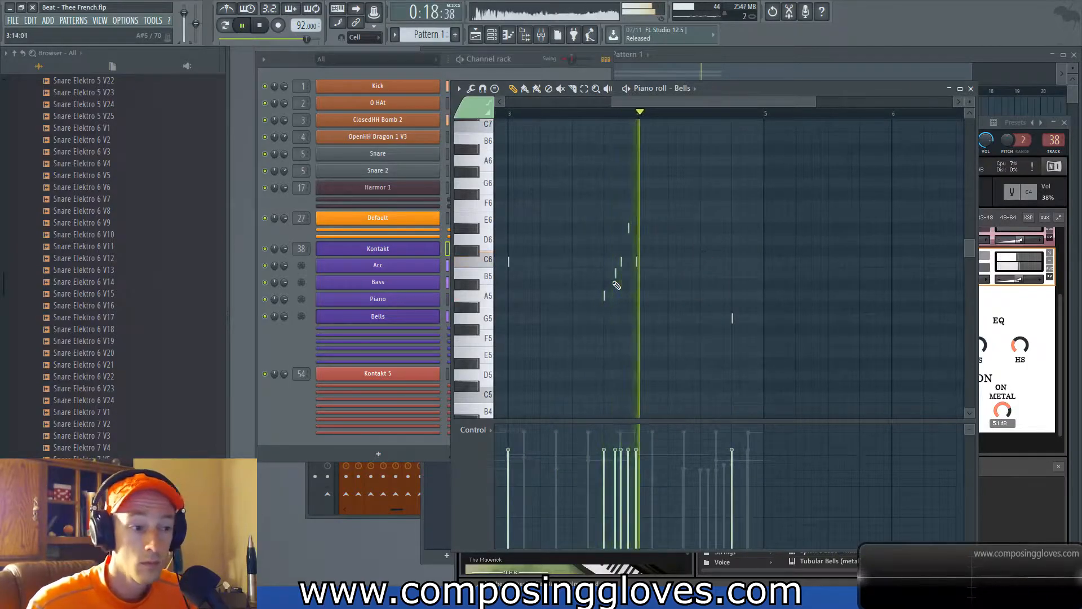
{"action": "scroll", "coordinate": [605, 349], "scroll_direction": "up", "scroll_amount": 2, "text": "ctrl"}
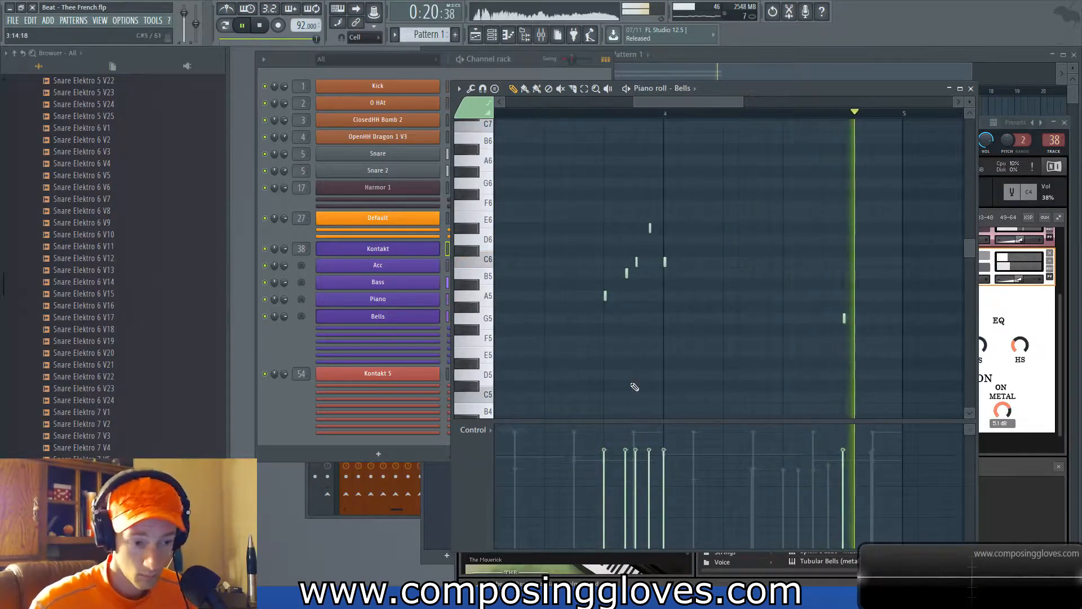
Step: Vary the Bells velocities, easing the end of bar 1 down slightly and shaping rises into bars 3 and 4
{"action": "left_click_drag", "start_coordinate": [616, 331], "coordinate": [918, 293]}
{"action": "scroll", "coordinate": [609, 401], "scroll_direction": "down", "scroll_amount": 2, "text": "ctrl"}
{"action": "left_click_drag", "start_coordinate": [609, 401], "coordinate": [747, 358]}
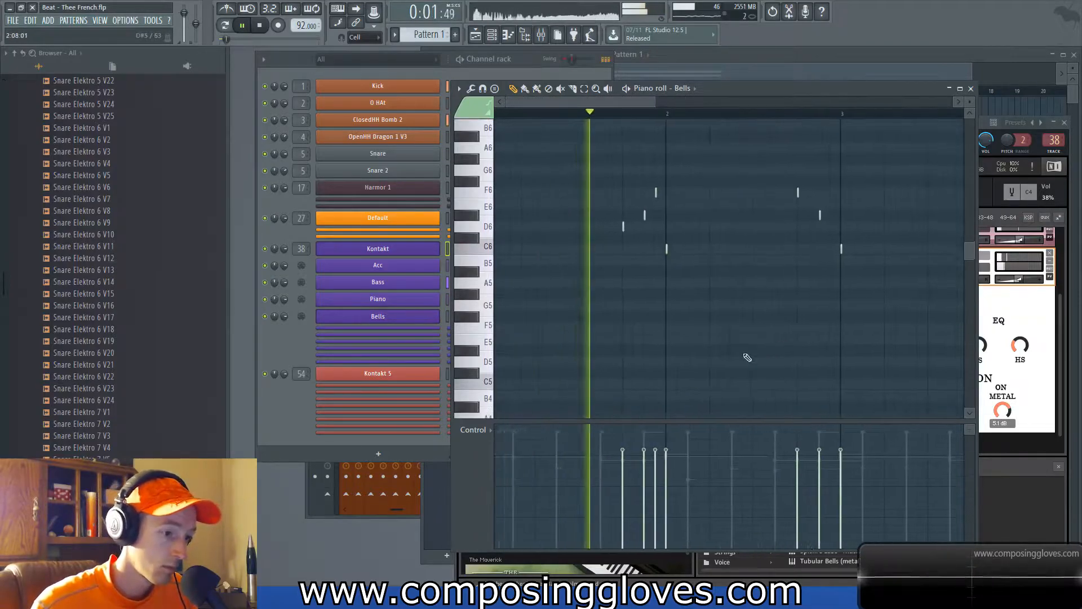
{"action": "left_click_drag", "start_coordinate": [638, 453], "coordinate": [668, 455]}
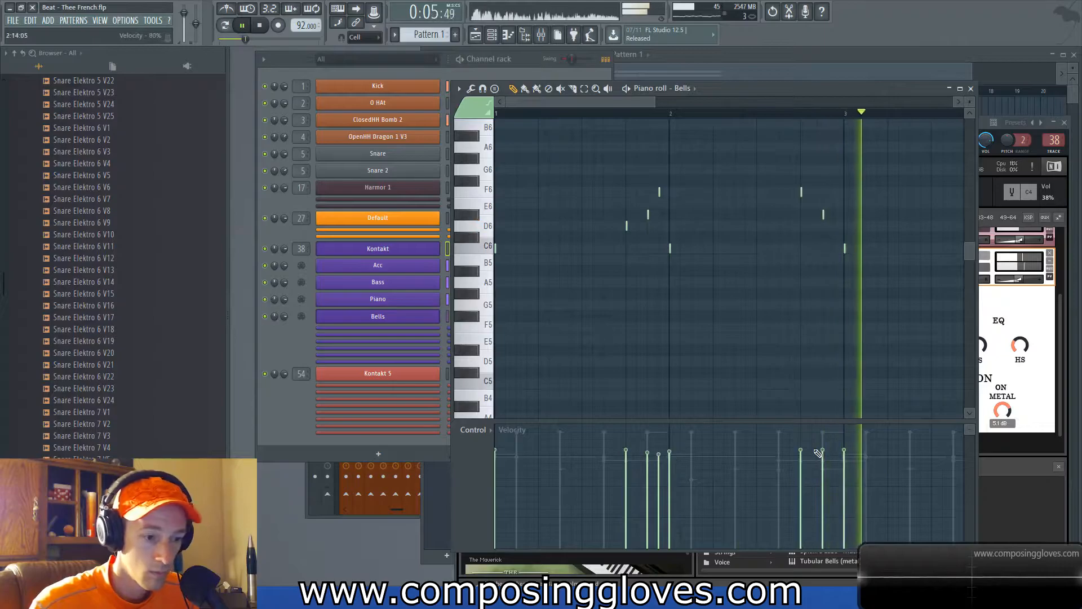
{"action": "left_click_drag", "start_coordinate": [823, 444], "coordinate": [844, 442]}
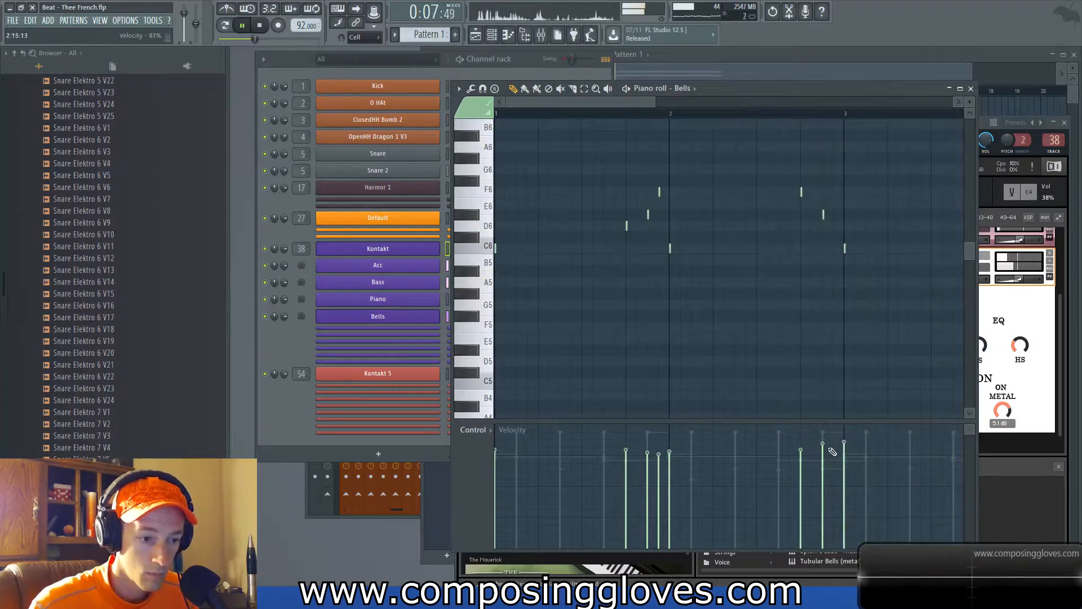
{"action": "left_click_drag", "start_coordinate": [800, 390], "coordinate": [582, 356]}
{"action": "left_click_drag", "start_coordinate": [771, 453], "coordinate": [805, 447]}
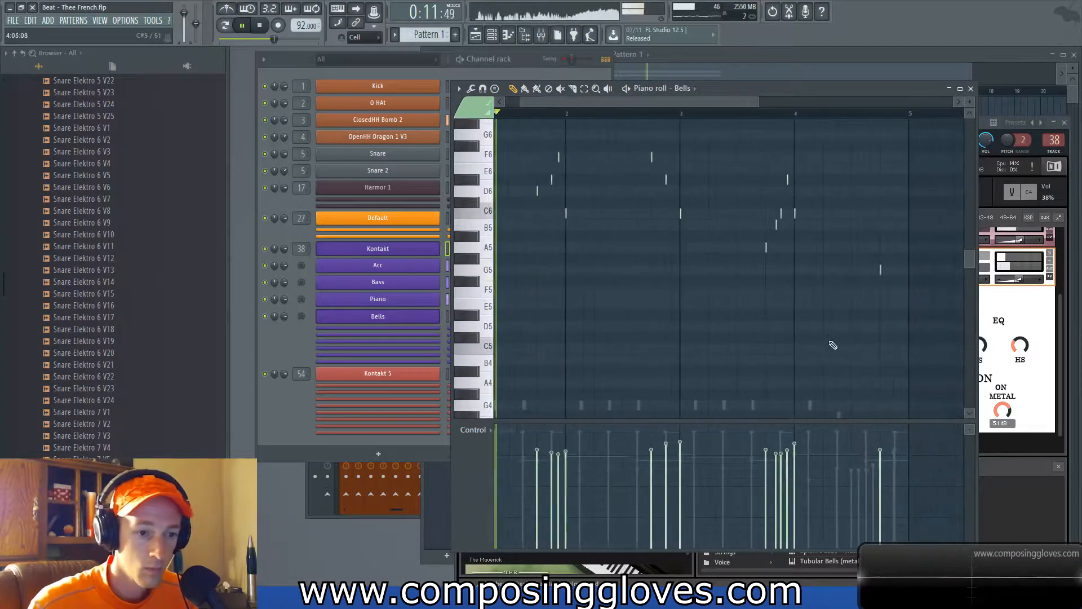
Step: Load the Celesta instrument from the Bells category into the Kontakt rack and collapse its controls
{"action": "left_click", "coordinate": [1042, 422]}
{"action": "left_click", "coordinate": [711, 279]}
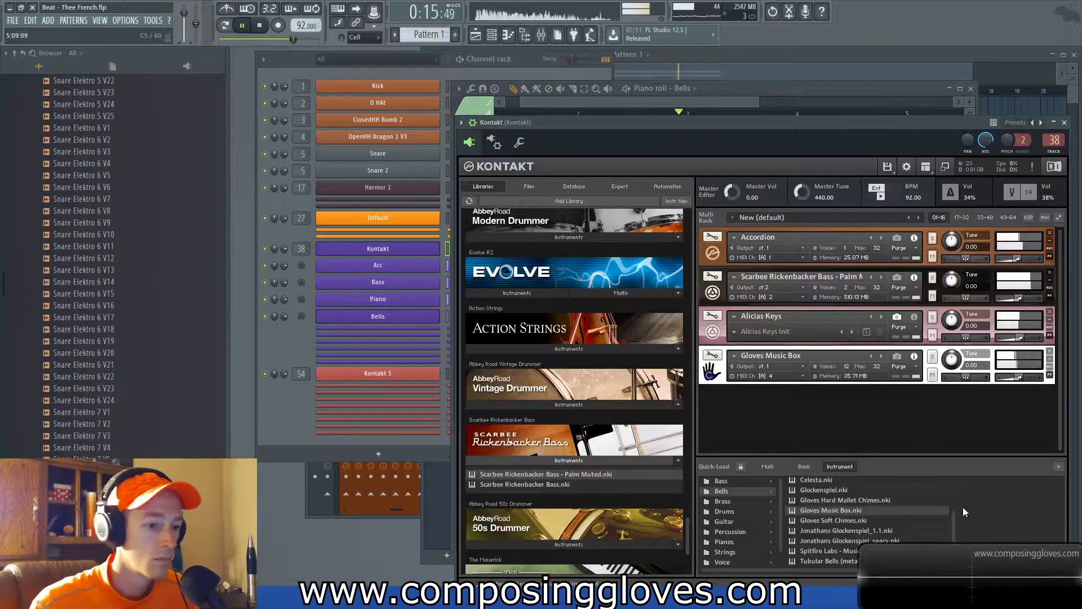
{"action": "left_click_drag", "start_coordinate": [953, 523], "coordinate": [955, 502]}
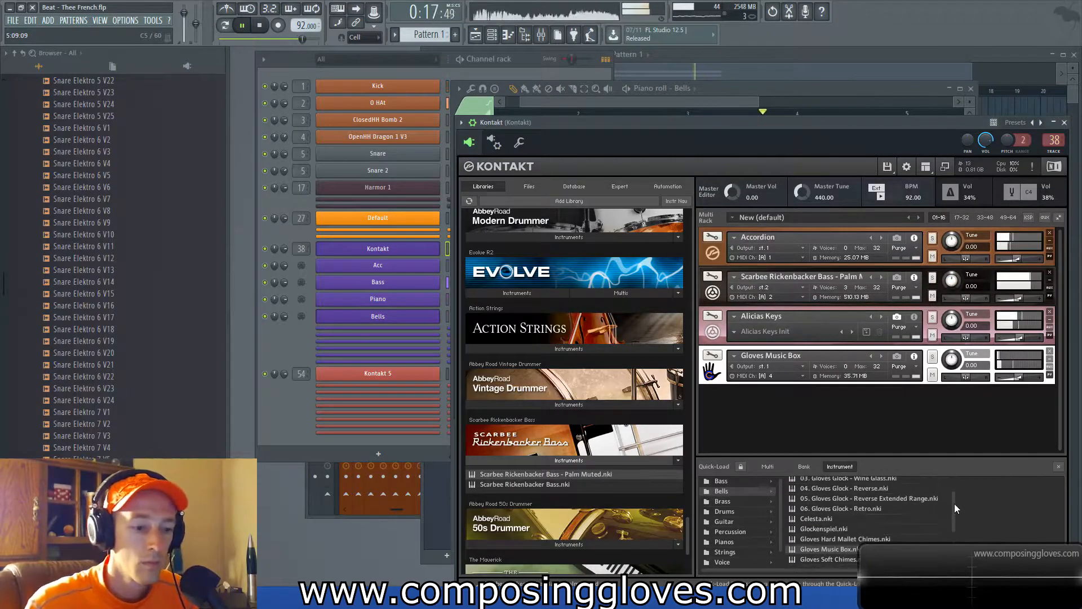
{"action": "double_click", "coordinate": [853, 517]}
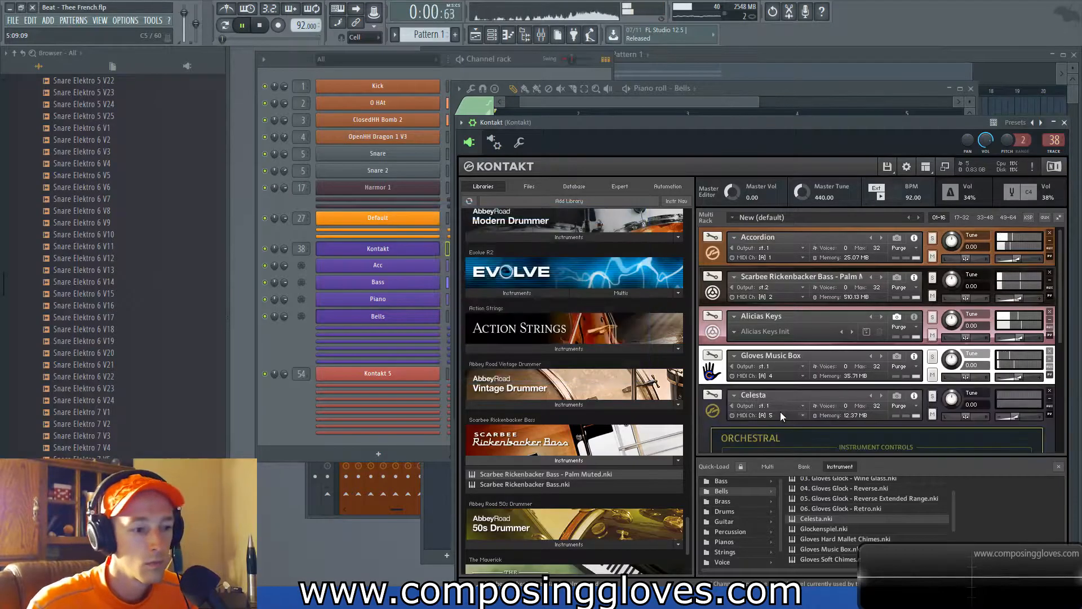
{"action": "left_click_drag", "start_coordinate": [1060, 322], "coordinate": [1054, 375]}
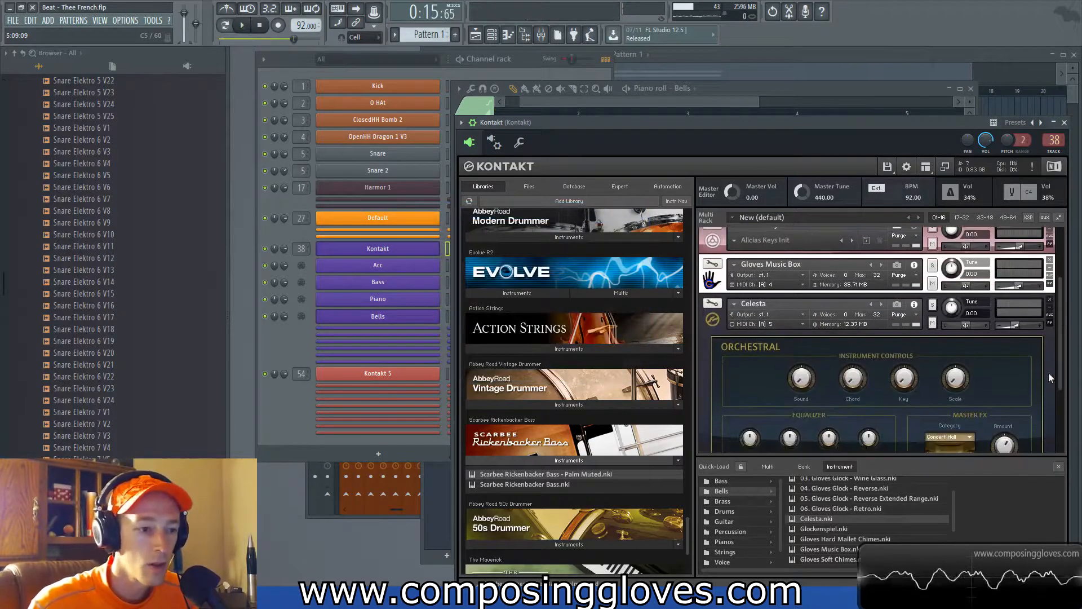
{"action": "left_click", "coordinate": [705, 319]}
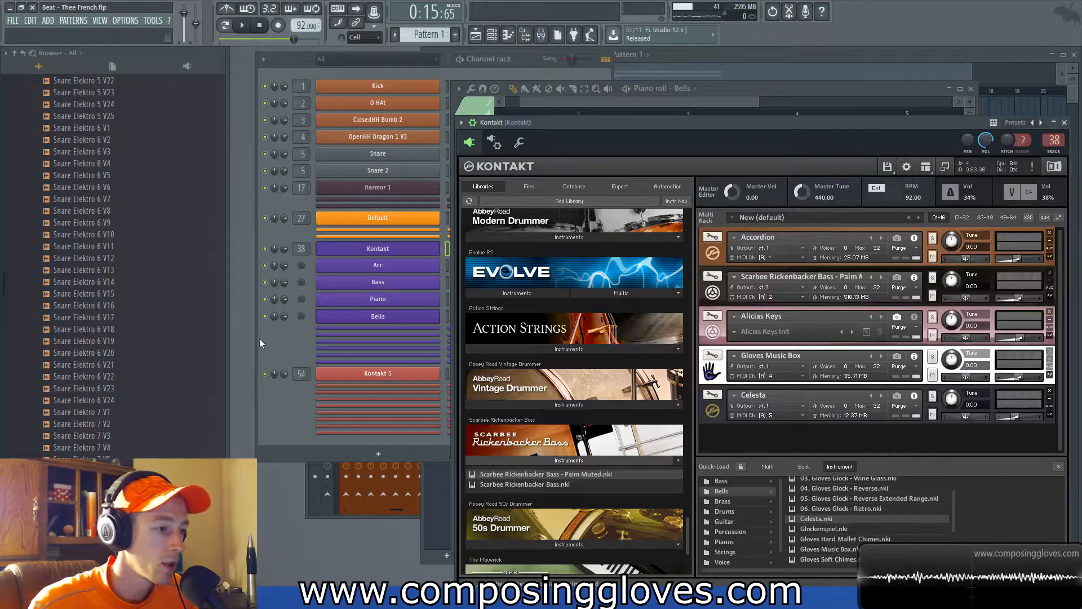
Step: Reveal the next Kontakt MIDI channel below Bells in the channel rack and rename it Celsta
{"action": "left_click", "coordinate": [350, 330]}
{"action": "key", "text": "F2"}
{"action": "type", "text": "C"}
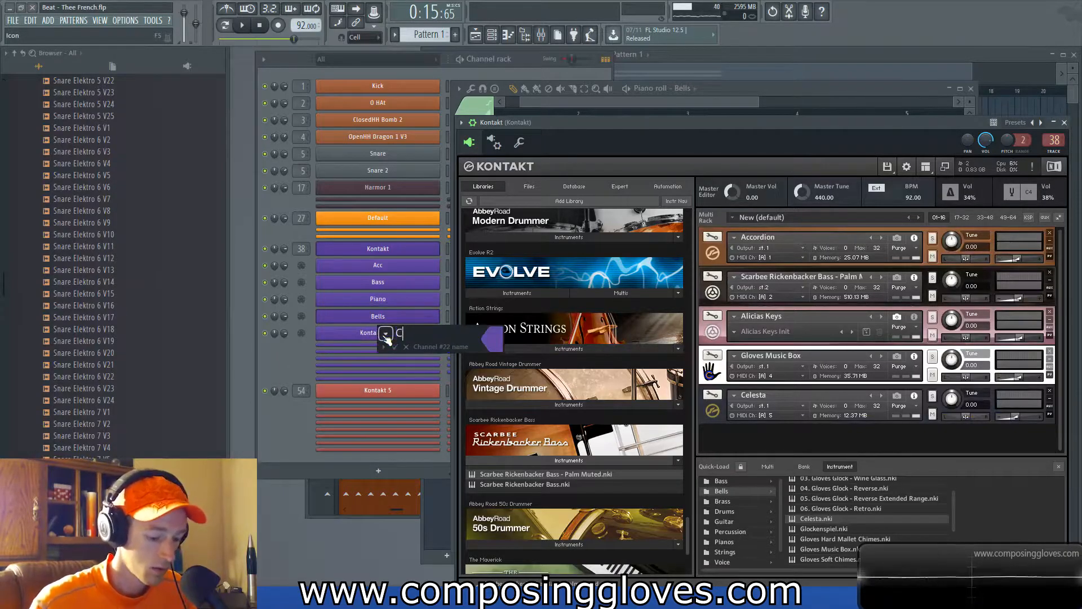
{"action": "type", "text": "els"}
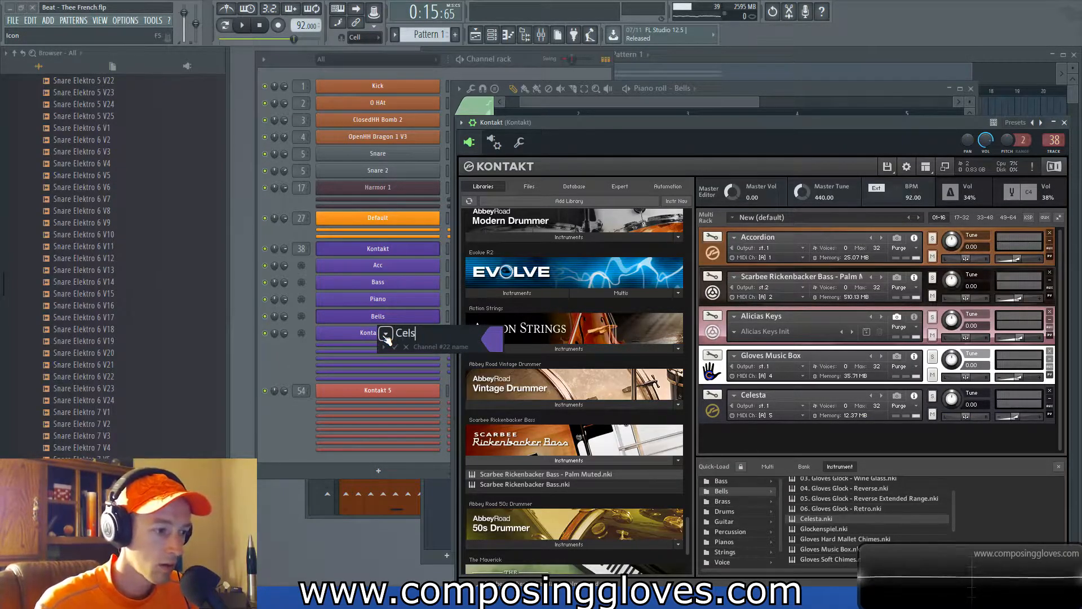
{"action": "type", "text": "ta"}
{"action": "key", "text": "Return"}
Step: Open the Celsta channel's piano roll, add a short C6 at the start of bar 1, and play the pattern
{"action": "right_click", "coordinate": [387, 334]}
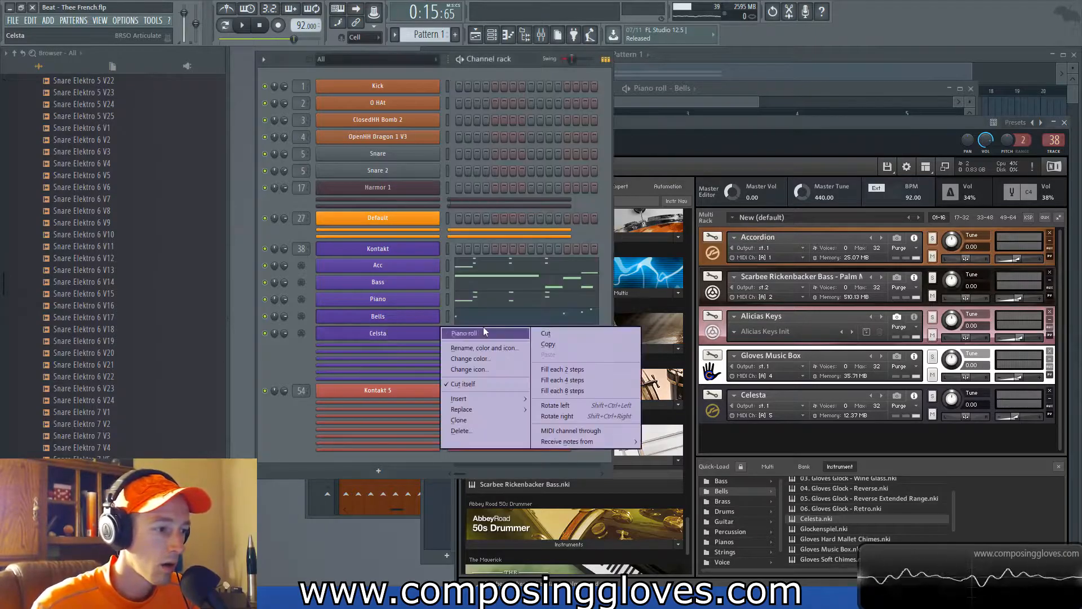
{"action": "left_click", "coordinate": [473, 346]}
{"action": "scroll", "coordinate": [546, 239], "scroll_direction": "up", "scroll_amount": 3}
{"action": "scroll", "coordinate": [592, 254], "scroll_direction": "up", "scroll_amount": 4}
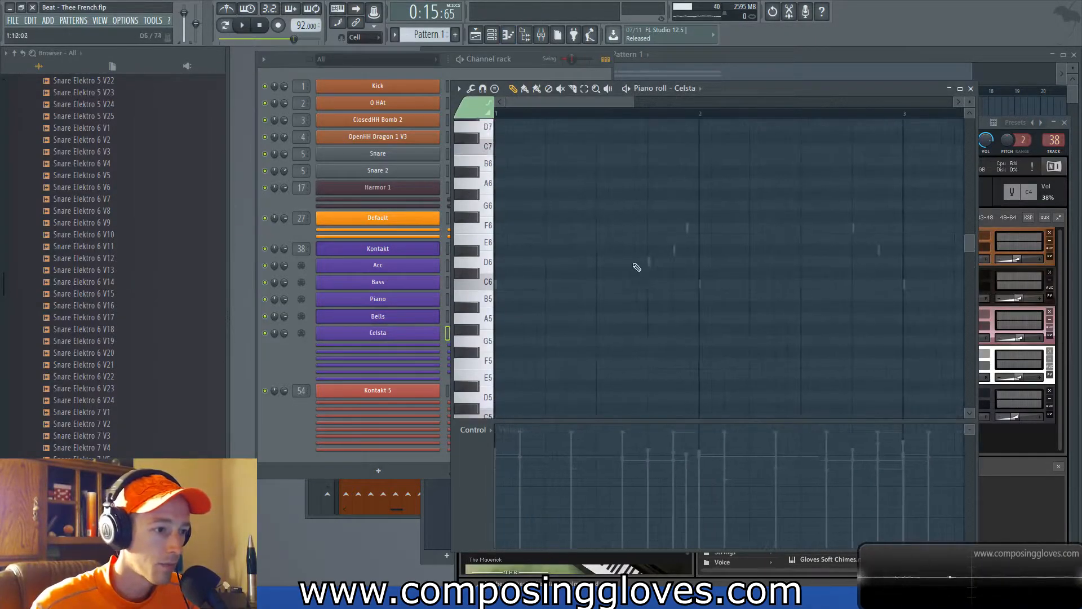
{"action": "left_click", "coordinate": [502, 324]}
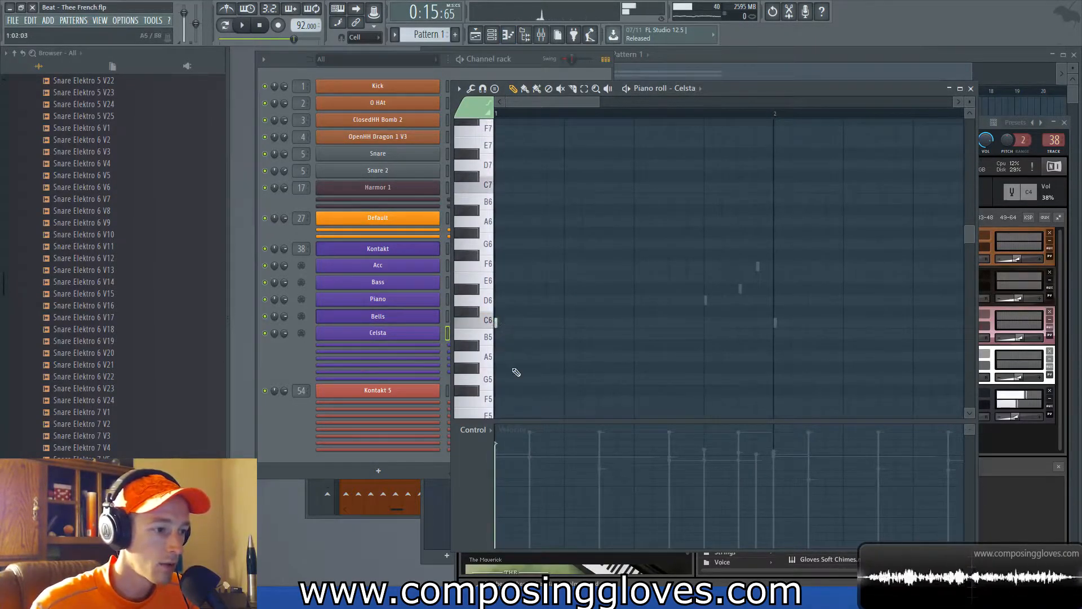
{"action": "key", "text": "space"}
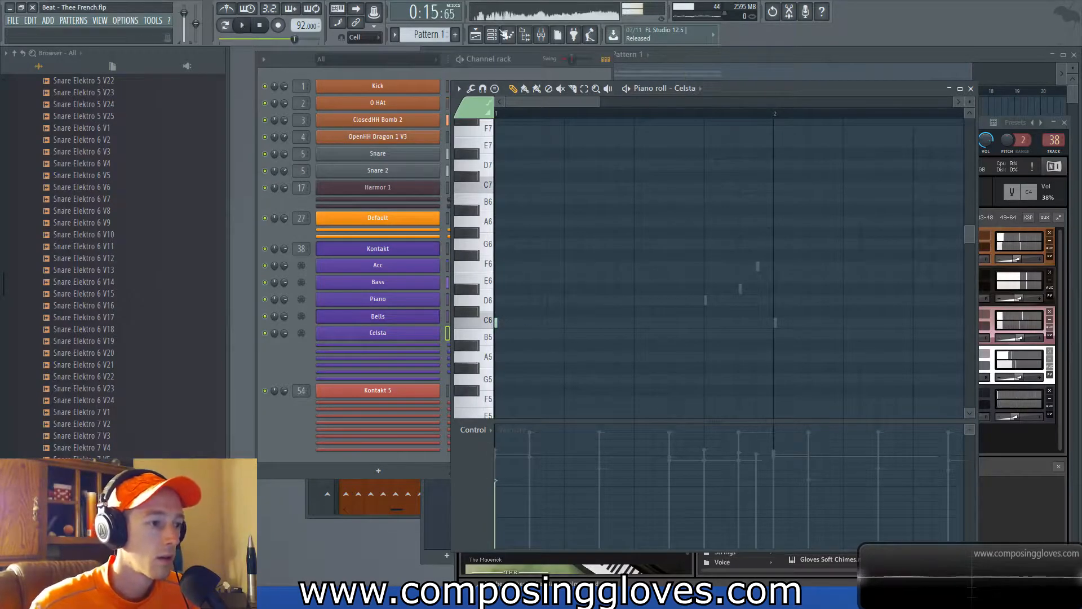
{"action": "key", "text": "space"}
Step: Add short Celsta notes: D6 on step 13 of bar 1, C6 starting bars 2, 3 and 4, and A5 on step 13 of bar 3
{"action": "left_click", "coordinate": [708, 300]}
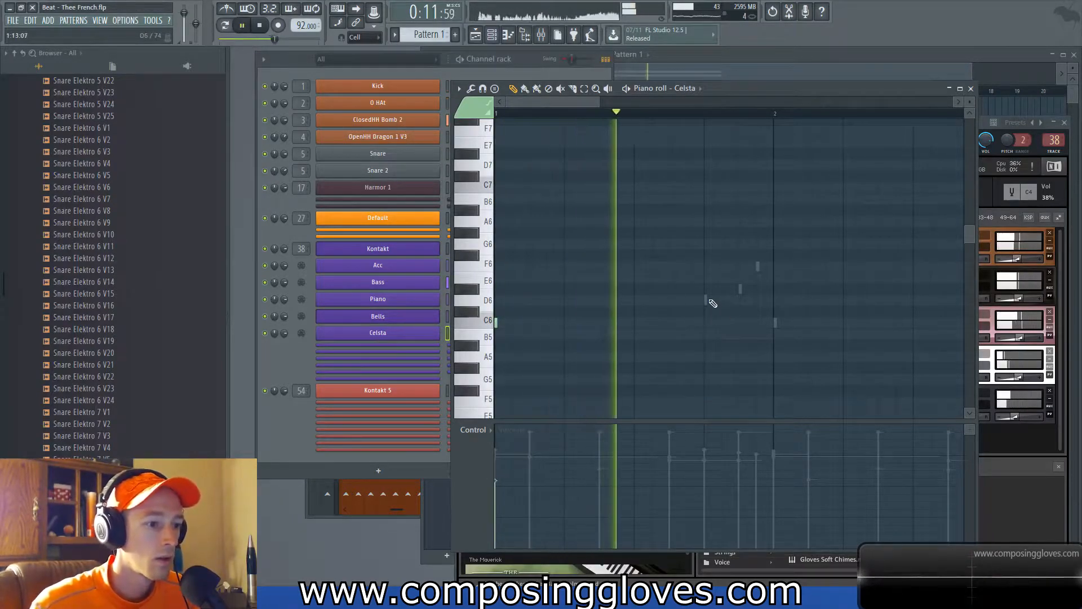
{"action": "left_click", "coordinate": [779, 326]}
{"action": "left_click_drag", "start_coordinate": [792, 286], "coordinate": [578, 251]}
{"action": "left_click_drag", "start_coordinate": [841, 290], "coordinate": [717, 309]}
{"action": "left_click", "coordinate": [727, 324]}
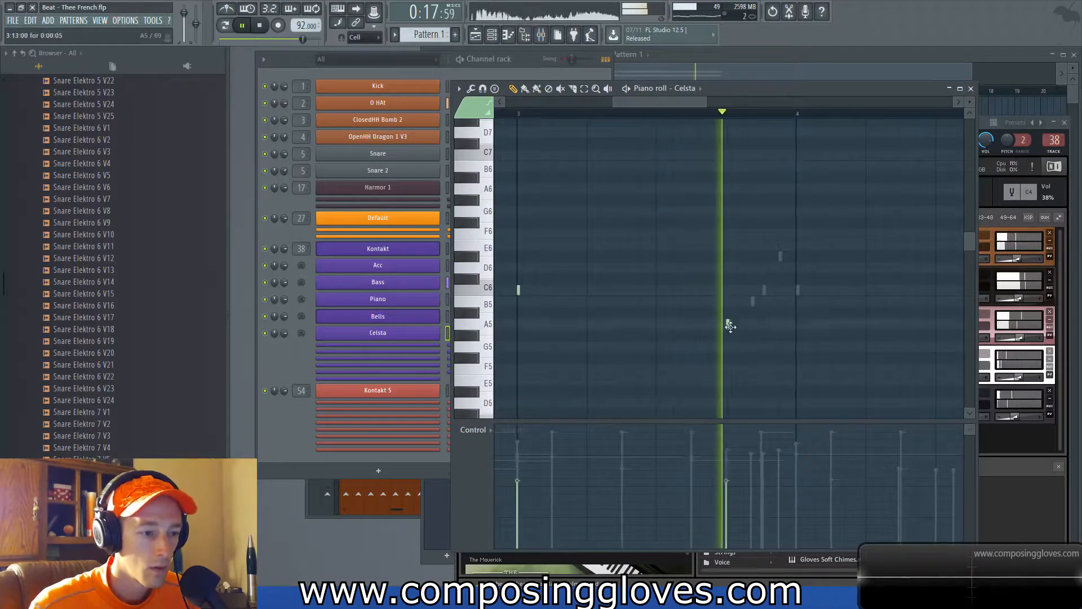
{"action": "left_click", "coordinate": [798, 292]}
Step: Add a short G5 on step 13 and an A#5 on step 15 of bar 4 in the Celsta part
{"action": "left_click_drag", "start_coordinate": [861, 295], "coordinate": [773, 290]}
{"action": "scroll", "coordinate": [771, 290], "scroll_direction": "down", "scroll_amount": 4}
{"action": "left_click", "coordinate": [826, 342]}
{"action": "scroll", "coordinate": [845, 313], "scroll_direction": "up", "scroll_amount": 4}
{"action": "left_click", "coordinate": [831, 307]}
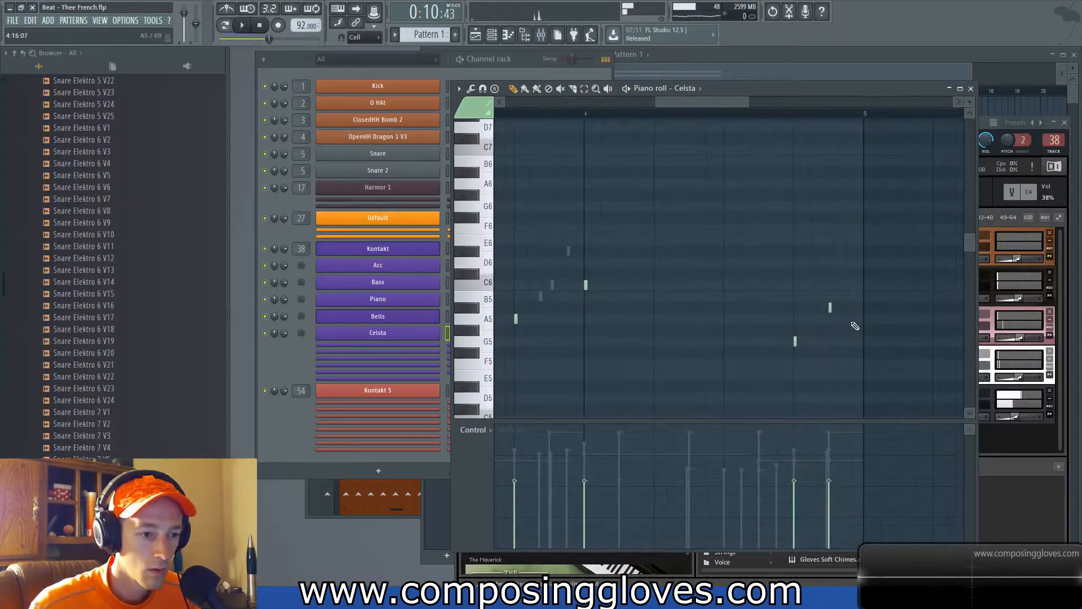
Step: Lower the velocity of the closing A#5 note in the Celsta part and listen to the pattern alongside the Kontakt rack
{"action": "scroll", "coordinate": [709, 271], "scroll_direction": "down", "scroll_amount": 3}
{"action": "left_click_drag", "start_coordinate": [720, 269], "coordinate": [623, 188]}
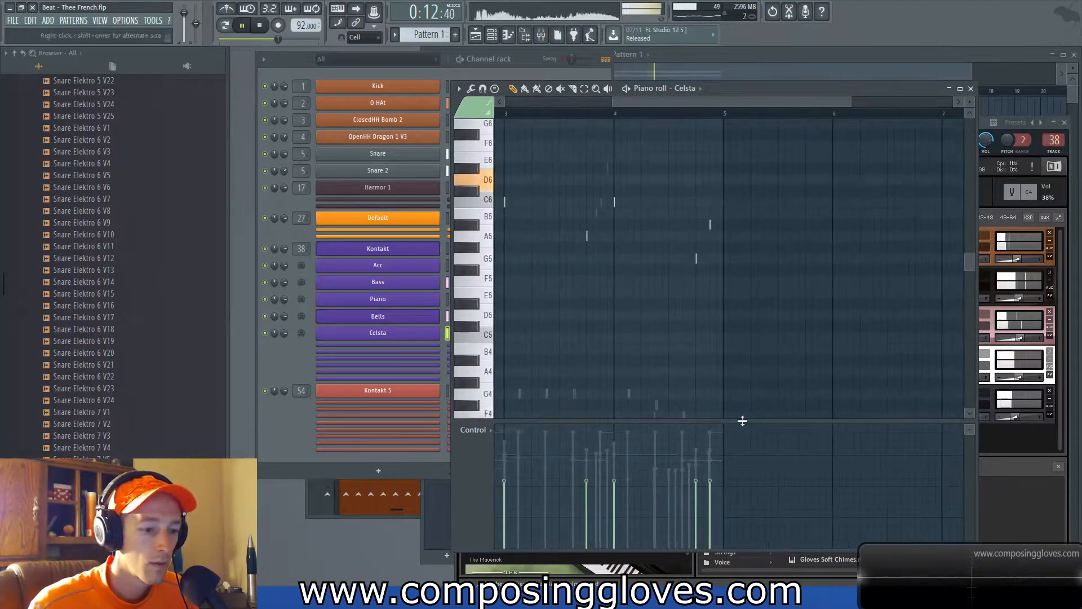
{"action": "left_click_drag", "start_coordinate": [711, 486], "coordinate": [716, 510]}
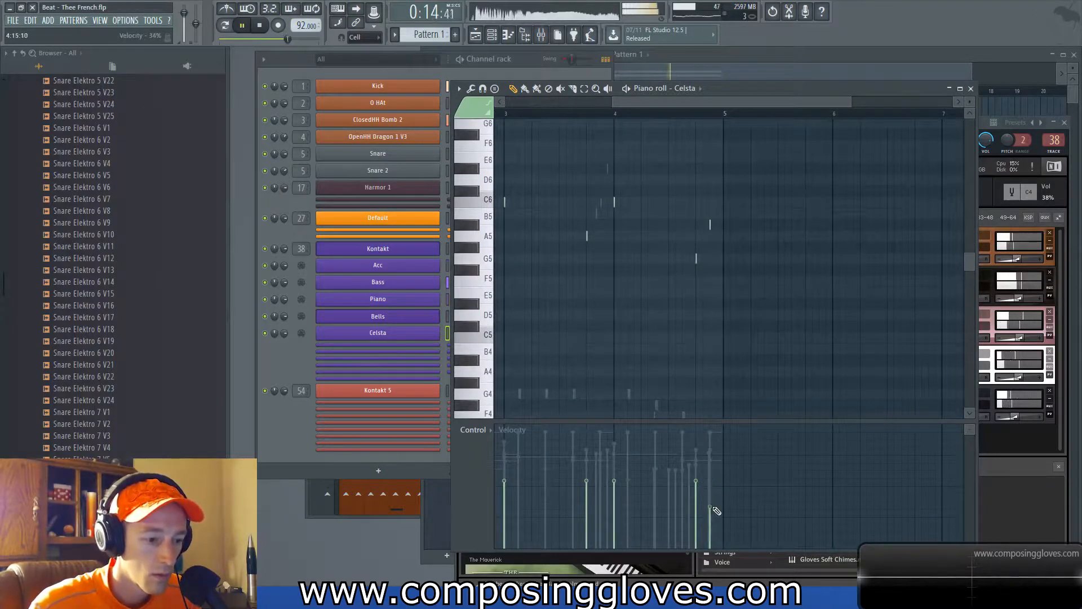
{"action": "left_click", "coordinate": [1005, 440]}
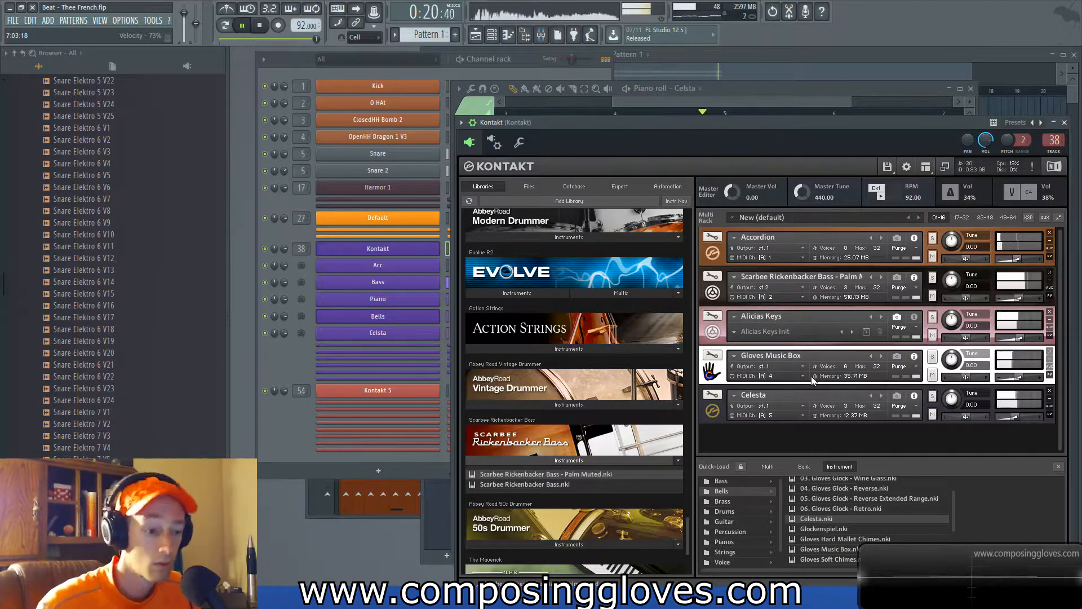
{"action": "key", "text": "space"}
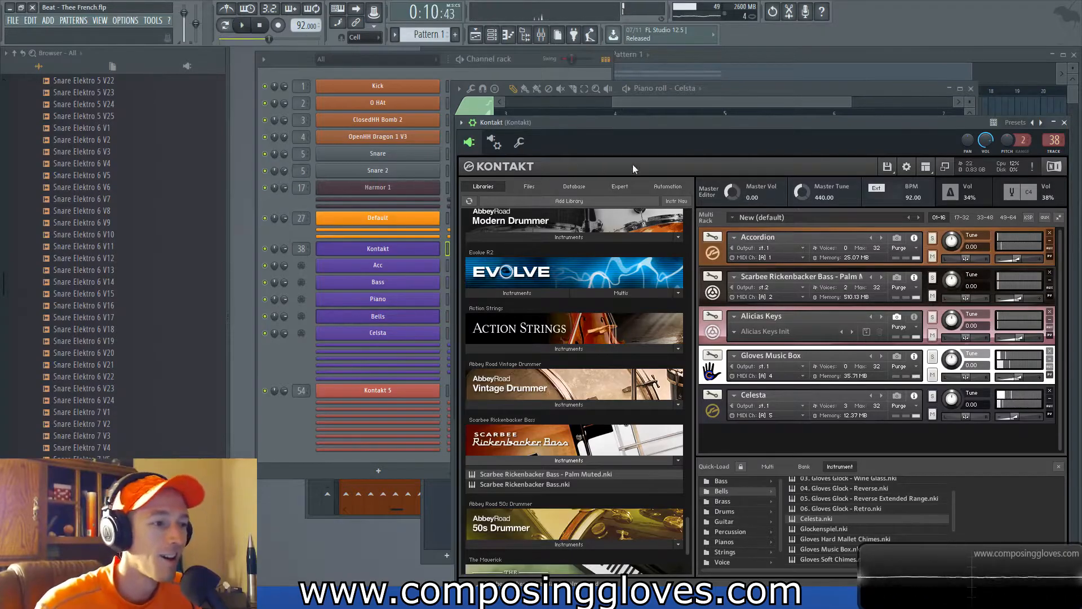
Step: Select the A#5 note at the end of bar 4 in the Celsta part for a closer look
{"action": "left_click", "coordinate": [691, 97]}
{"action": "scroll", "coordinate": [742, 293], "scroll_direction": "up", "scroll_amount": 4}
{"action": "left_click_drag", "start_coordinate": [648, 209], "coordinate": [703, 244]}
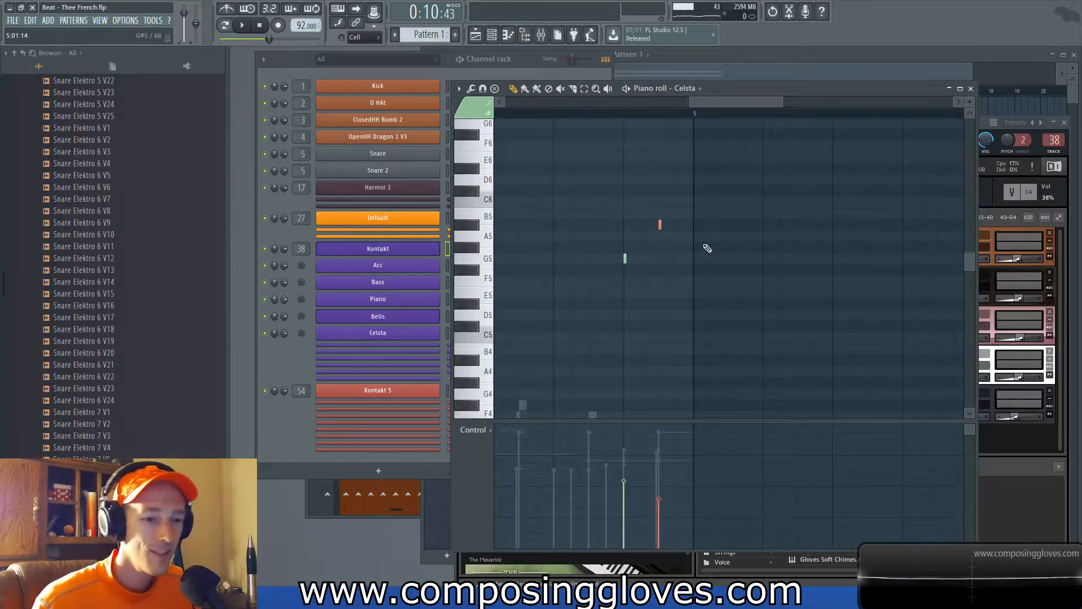
Step: Look through Kontakt's Quick-Load Bells list and the Clara folder in Voice, and close the Quick-Load catalog
{"action": "left_click", "coordinate": [1023, 436]}
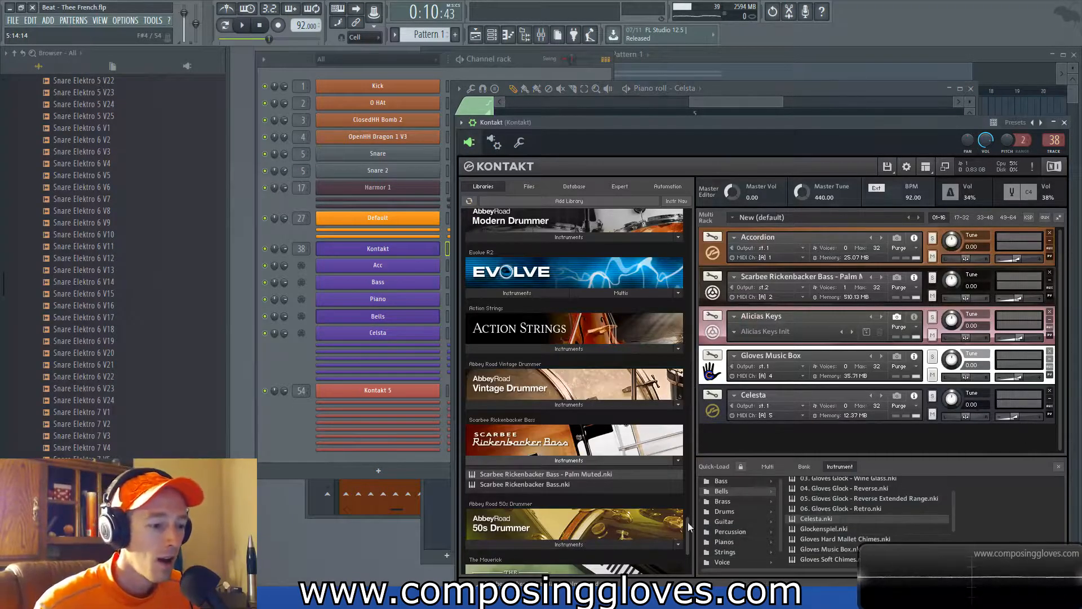
{"action": "scroll", "coordinate": [586, 459], "scroll_direction": "down", "scroll_amount": 1}
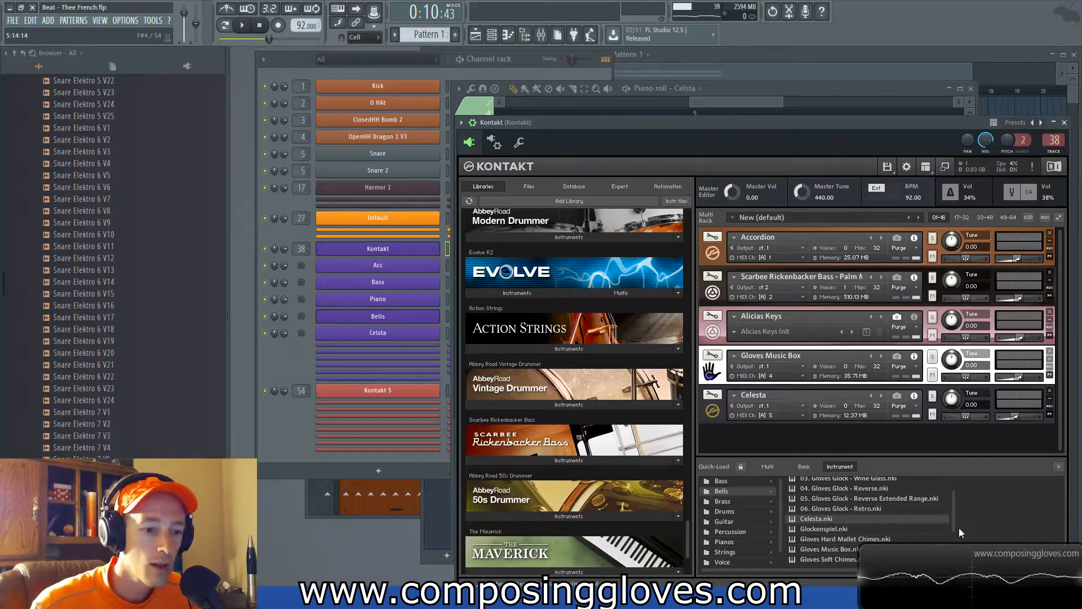
{"action": "scroll", "coordinate": [954, 519], "scroll_direction": "up", "scroll_amount": 3}
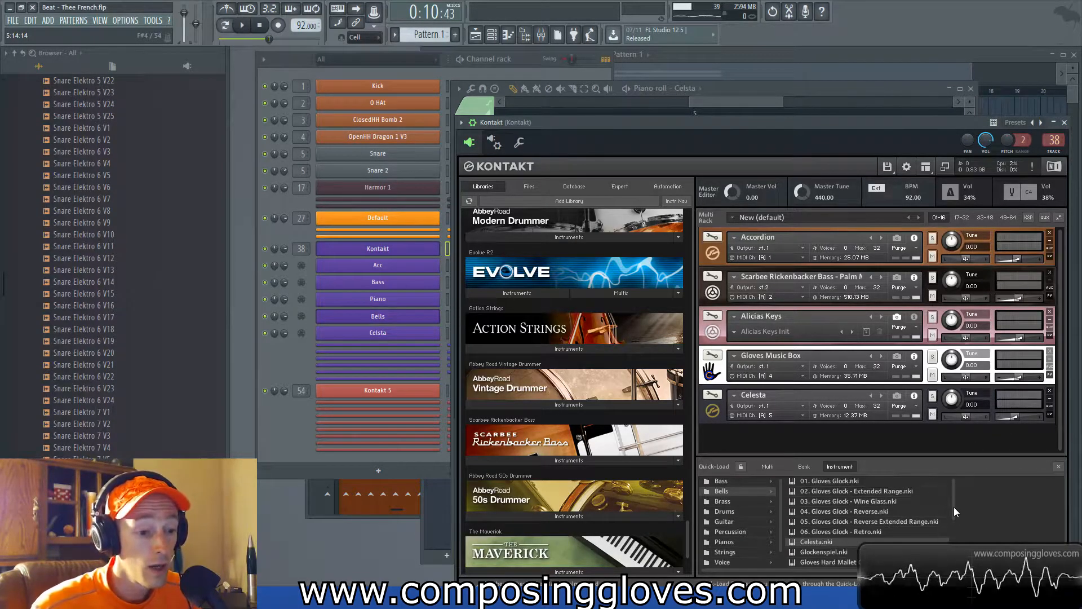
{"action": "left_click_drag", "start_coordinate": [954, 506], "coordinate": [954, 523]}
{"action": "left_click", "coordinate": [734, 565]}
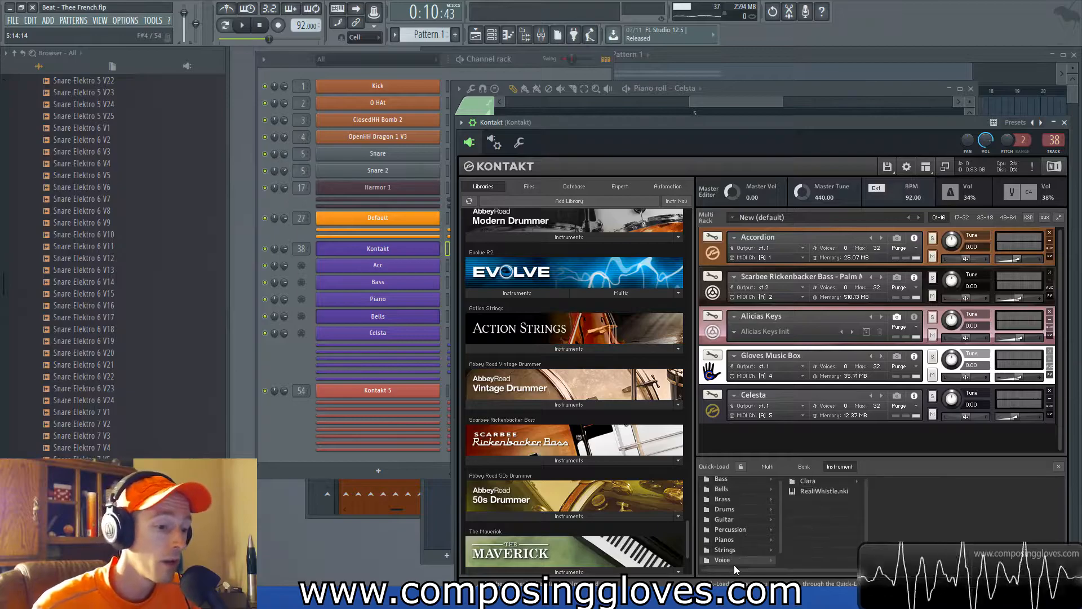
{"action": "left_click", "coordinate": [823, 480]}
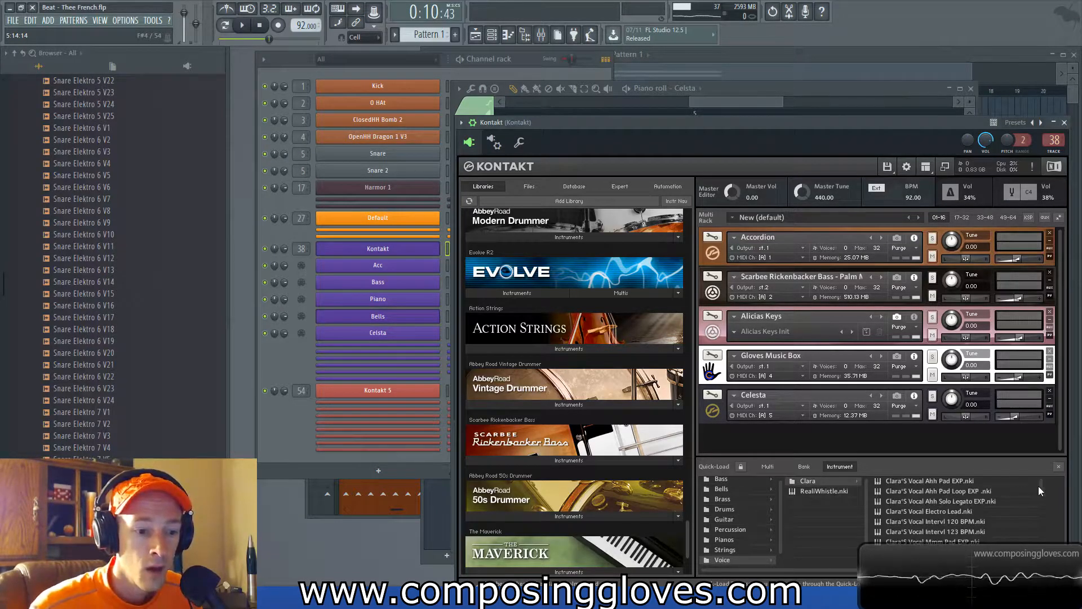
{"action": "double_click", "coordinate": [840, 428]}
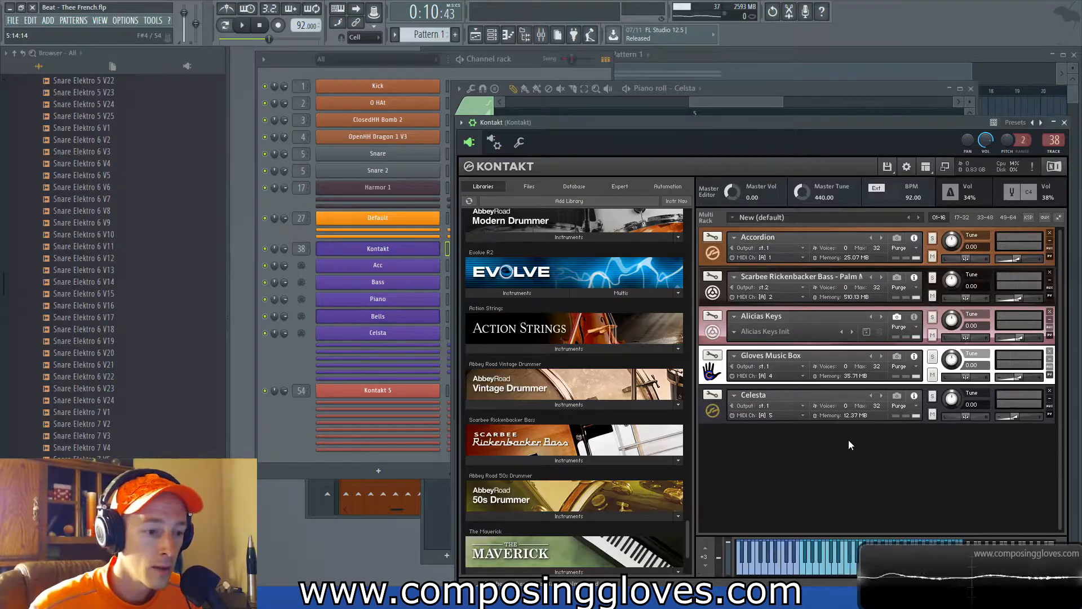
Step: Look through the Kontakt Instruments folder in Kontakt's file browser, including the Clara Library contents
{"action": "left_click", "coordinate": [528, 187]}
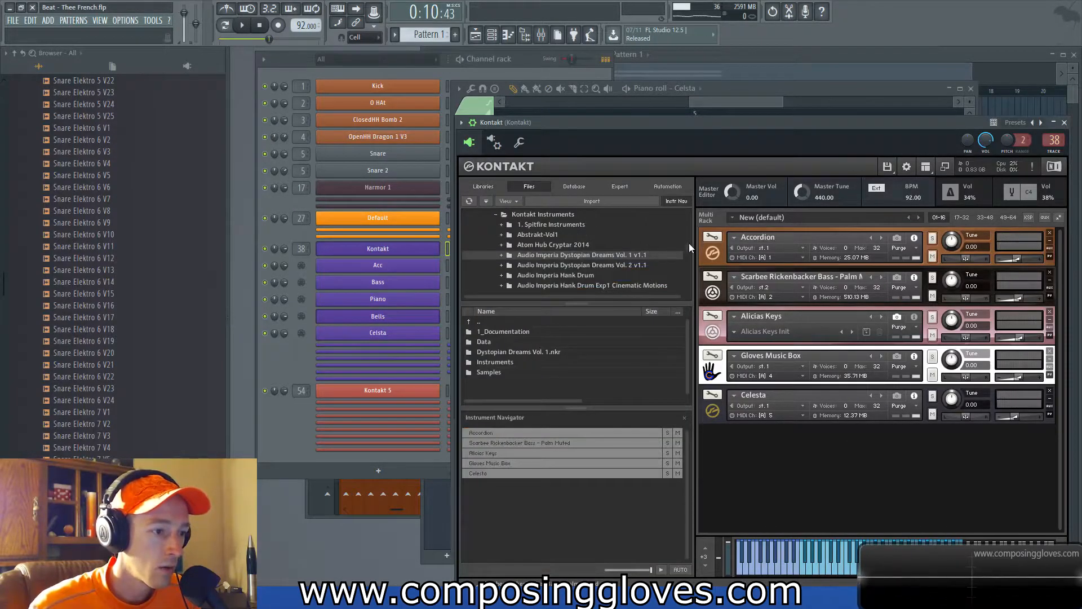
{"action": "scroll", "coordinate": [689, 248], "scroll_direction": "down", "scroll_amount": 10}
{"action": "left_click_drag", "start_coordinate": [688, 256], "coordinate": [689, 269]}
{"action": "scroll", "coordinate": [688, 270], "scroll_direction": "up", "scroll_amount": 15}
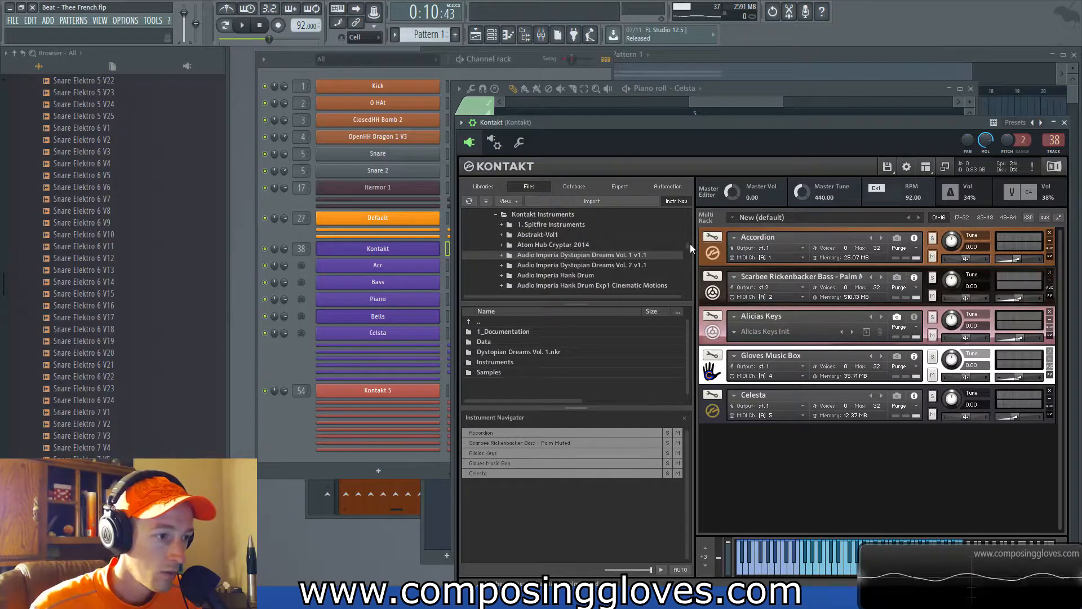
{"action": "scroll", "coordinate": [690, 246], "scroll_direction": "down", "scroll_amount": 6}
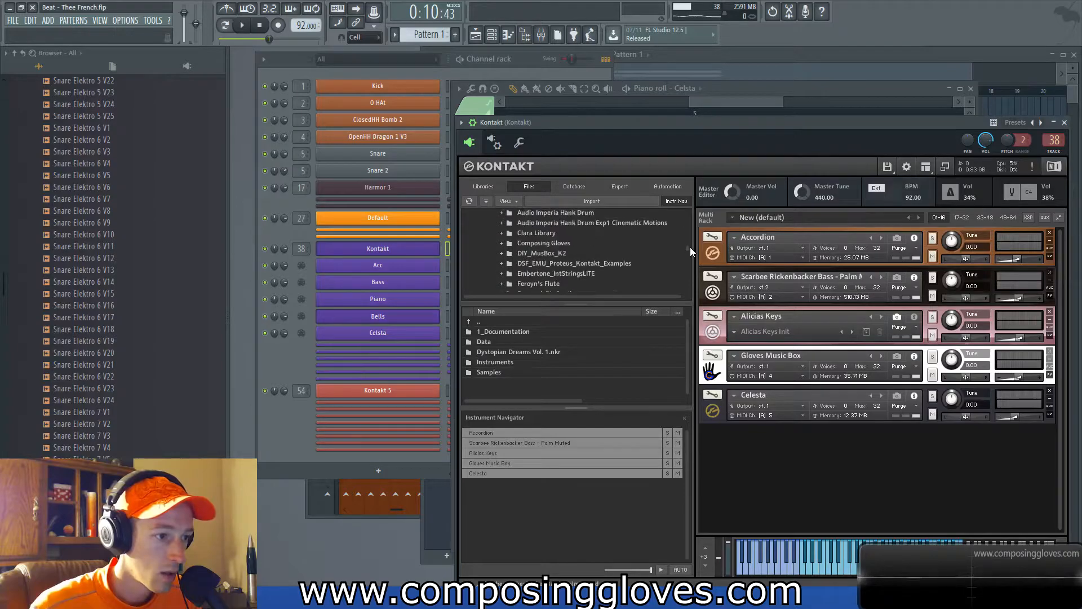
{"action": "left_click", "coordinate": [547, 234]}
{"action": "scroll", "coordinate": [549, 234], "scroll_direction": "up", "scroll_amount": 3}
{"action": "scroll", "coordinate": [550, 235], "scroll_direction": "down", "scroll_amount": 3}
{"action": "scroll", "coordinate": [580, 245], "scroll_direction": "down", "scroll_amount": 8}
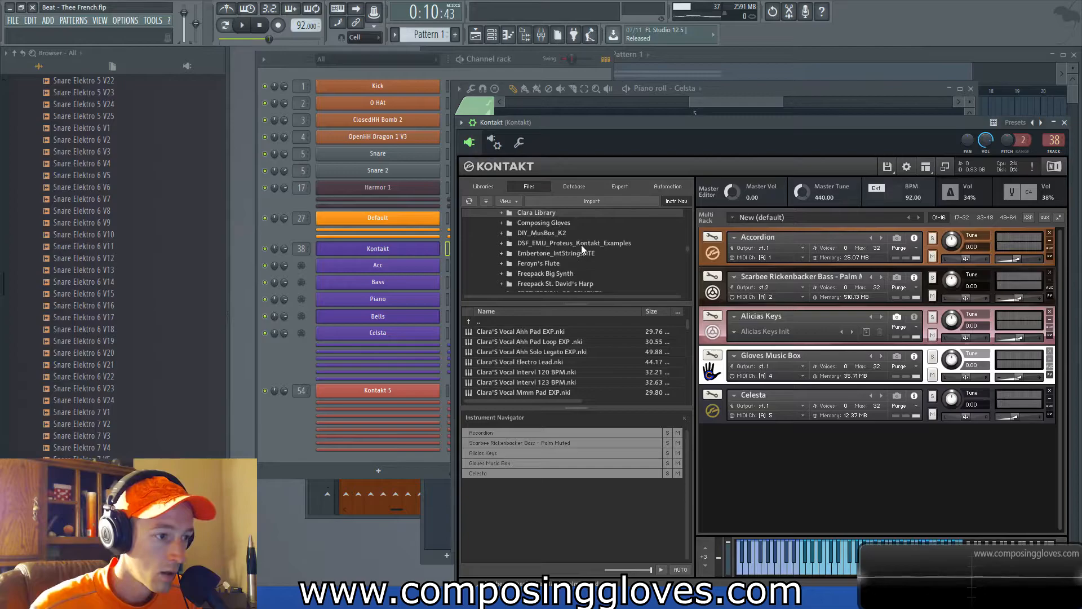
{"action": "scroll", "coordinate": [582, 249], "scroll_direction": "down", "scroll_amount": 10}
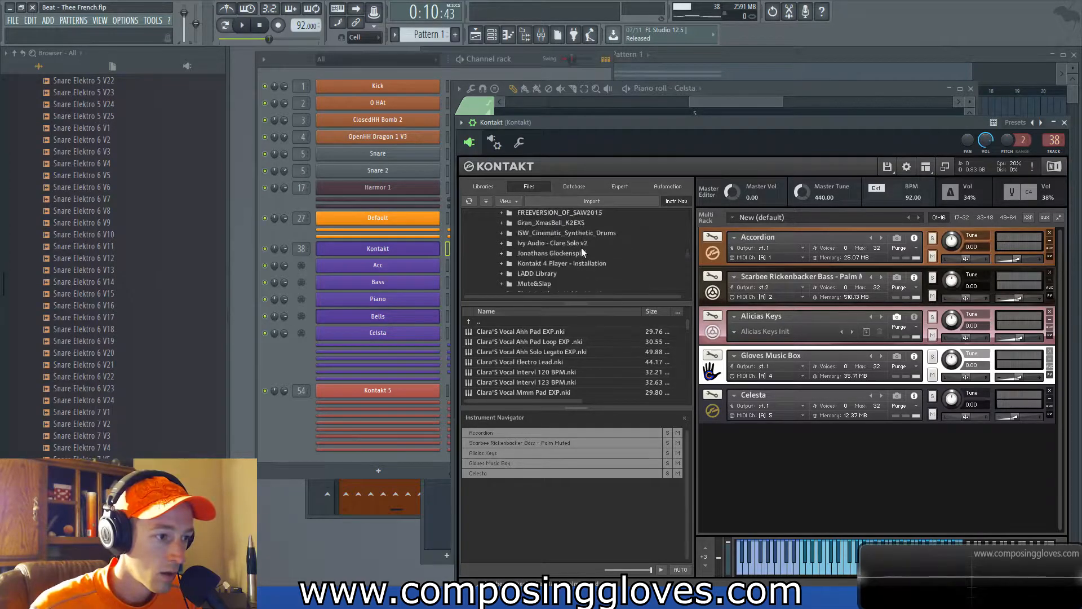
{"action": "scroll", "coordinate": [583, 251], "scroll_direction": "down", "scroll_amount": 10}
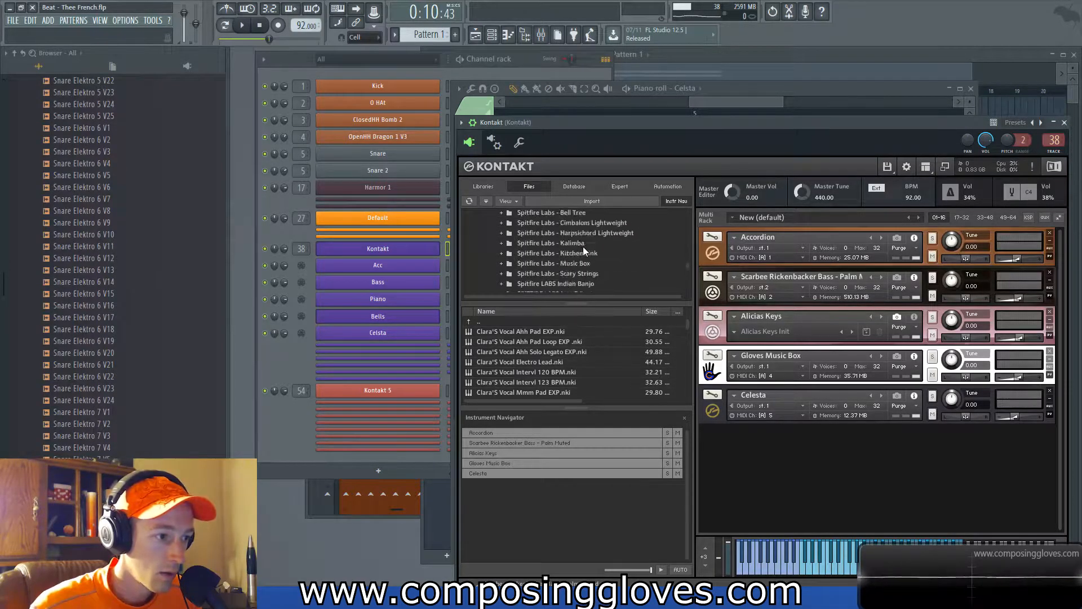
{"action": "scroll", "coordinate": [582, 248], "scroll_direction": "up", "scroll_amount": 20}
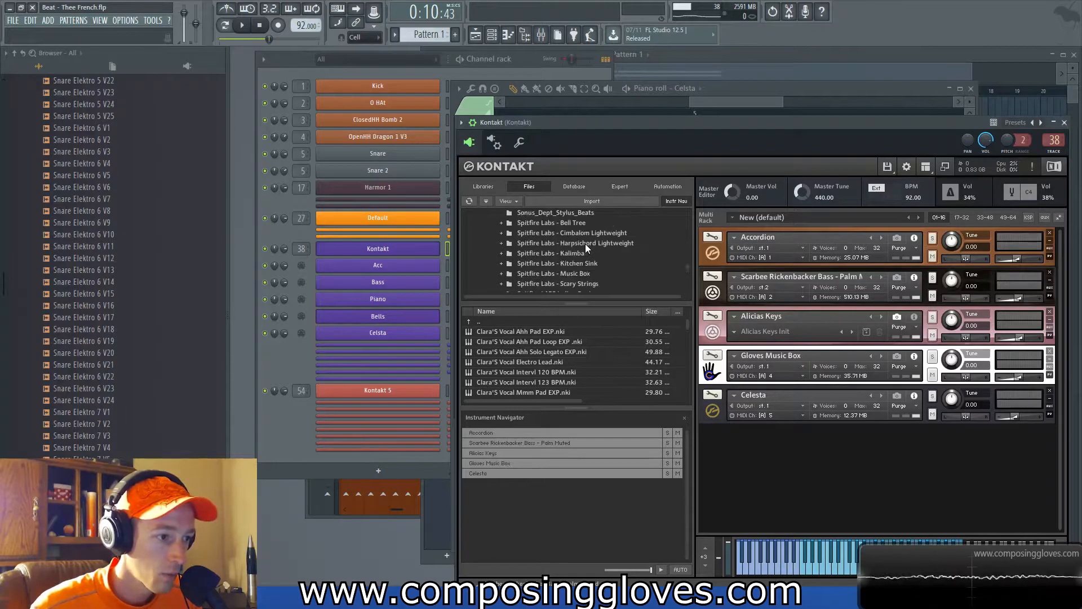
{"action": "scroll", "coordinate": [595, 244], "scroll_direction": "up", "scroll_amount": 5}
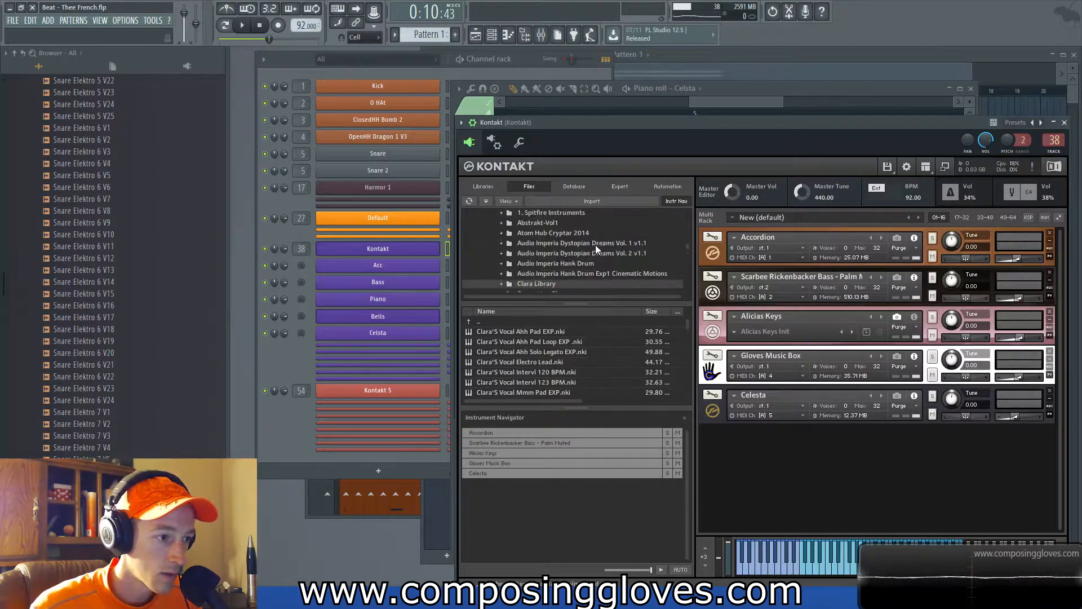
Step: Browse the Kontakt Instruments folder on GlovesPlug (L:) and load Ivy Audio - Clare Solo v2.nki into the multi rack below Celesta
{"action": "left_click", "coordinate": [496, 243]}
{"action": "scroll", "coordinate": [584, 256], "scroll_direction": "down", "scroll_amount": 10}
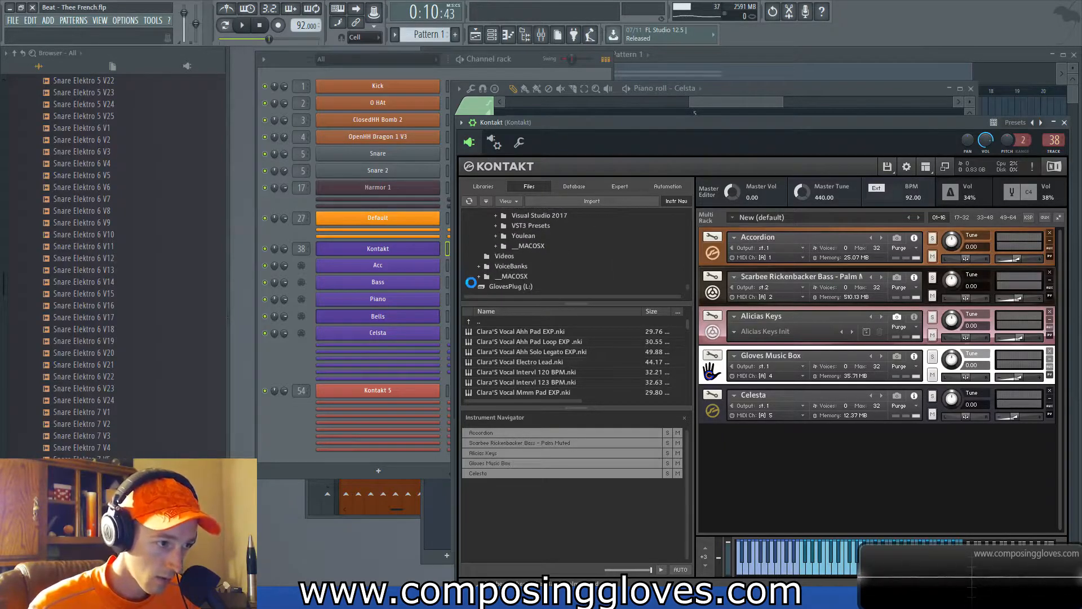
{"action": "scroll", "coordinate": [507, 282], "scroll_direction": "down", "scroll_amount": 3}
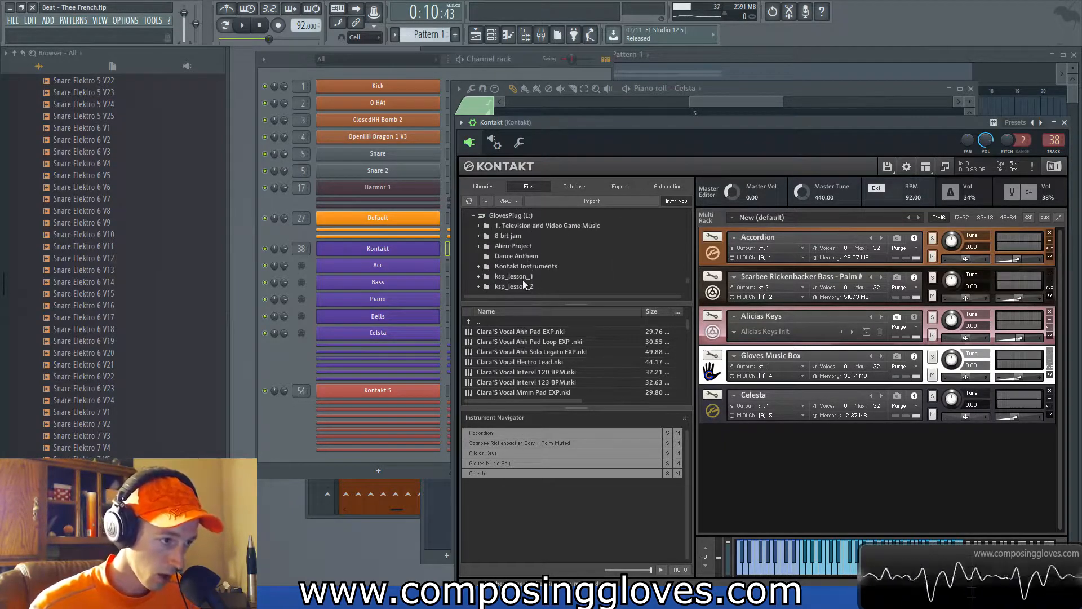
{"action": "left_click", "coordinate": [536, 265]}
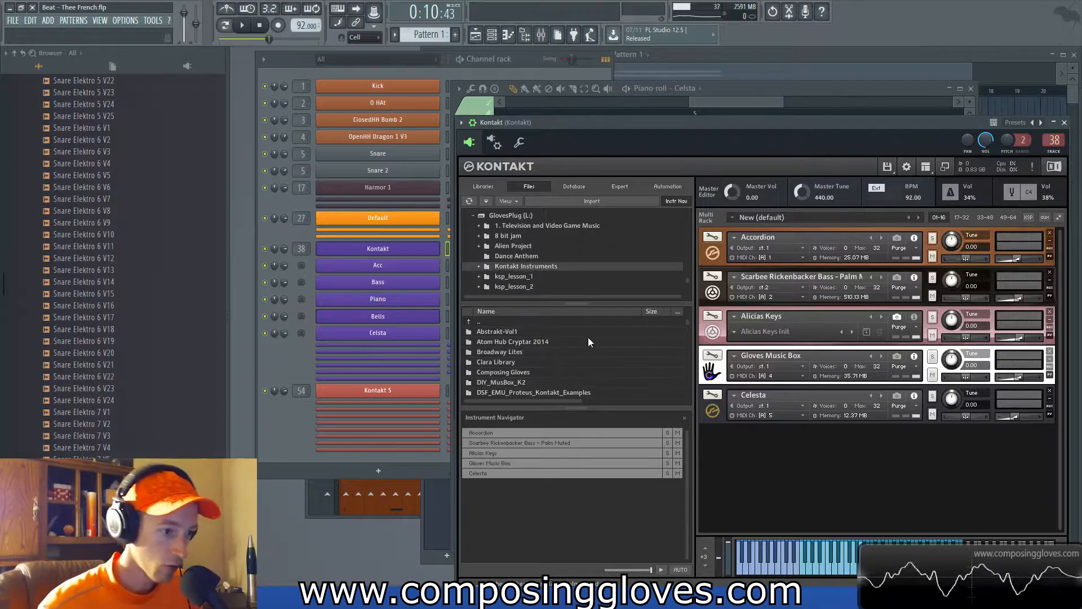
{"action": "scroll", "coordinate": [521, 362], "scroll_direction": "down", "scroll_amount": 5}
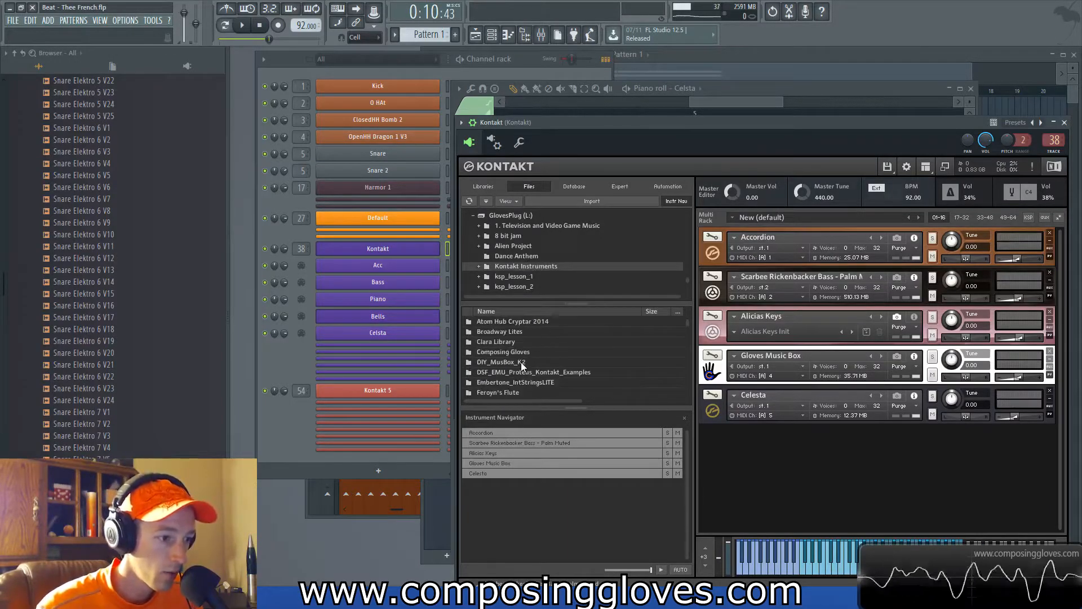
{"action": "scroll", "coordinate": [521, 360], "scroll_direction": "down", "scroll_amount": 5}
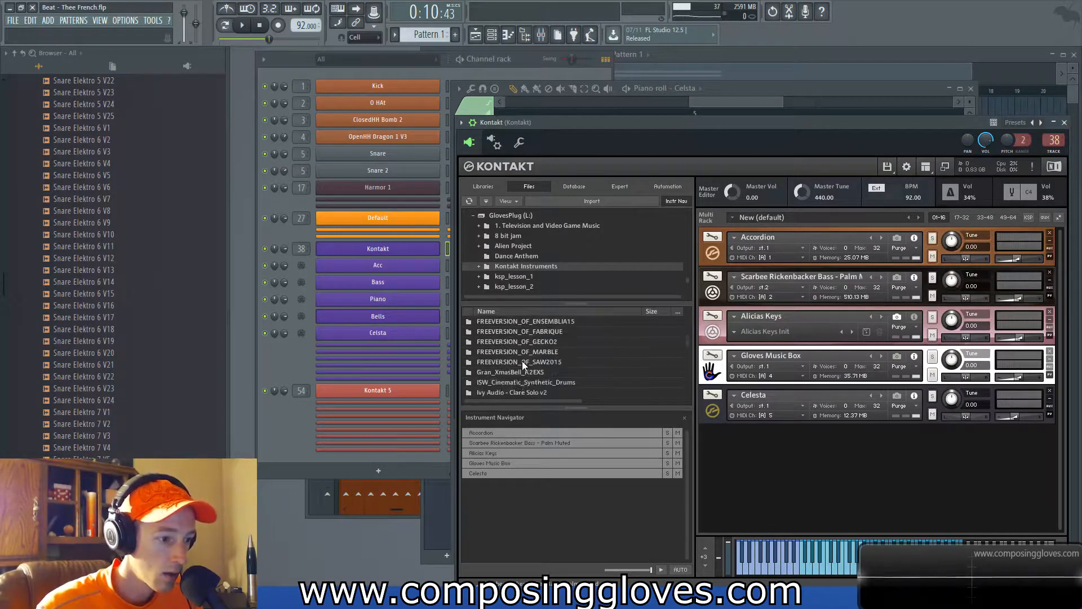
{"action": "scroll", "coordinate": [522, 360], "scroll_direction": "down", "scroll_amount": 5}
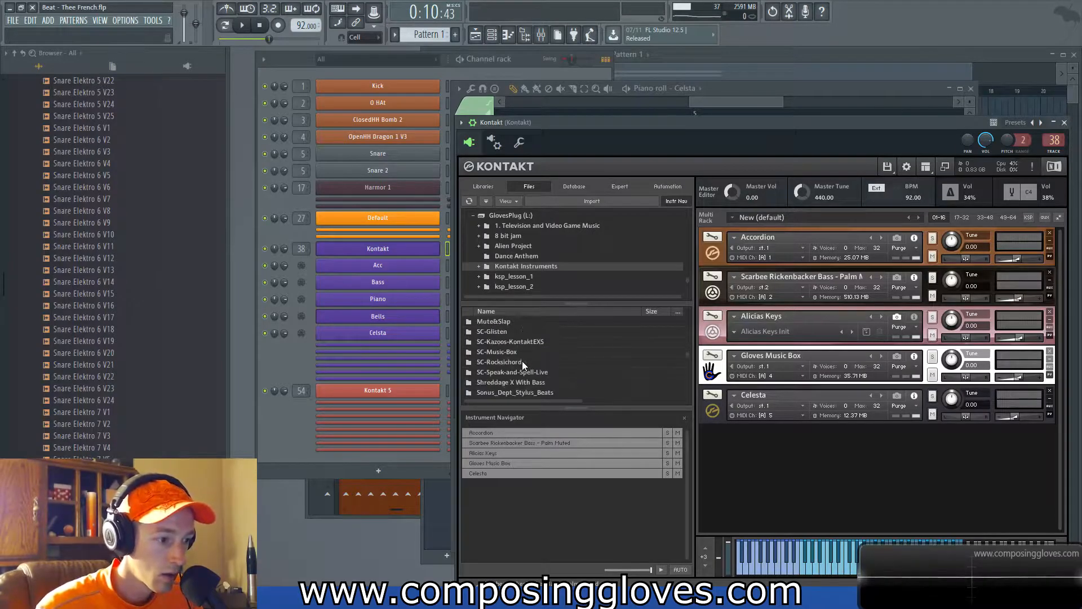
{"action": "scroll", "coordinate": [523, 364], "scroll_direction": "down", "scroll_amount": 2}
{"action": "scroll", "coordinate": [523, 359], "scroll_direction": "down", "scroll_amount": 5}
{"action": "scroll", "coordinate": [523, 360], "scroll_direction": "down", "scroll_amount": 4}
{"action": "scroll", "coordinate": [523, 360], "scroll_direction": "up", "scroll_amount": 2}
{"action": "scroll", "coordinate": [539, 378], "scroll_direction": "up", "scroll_amount": 7}
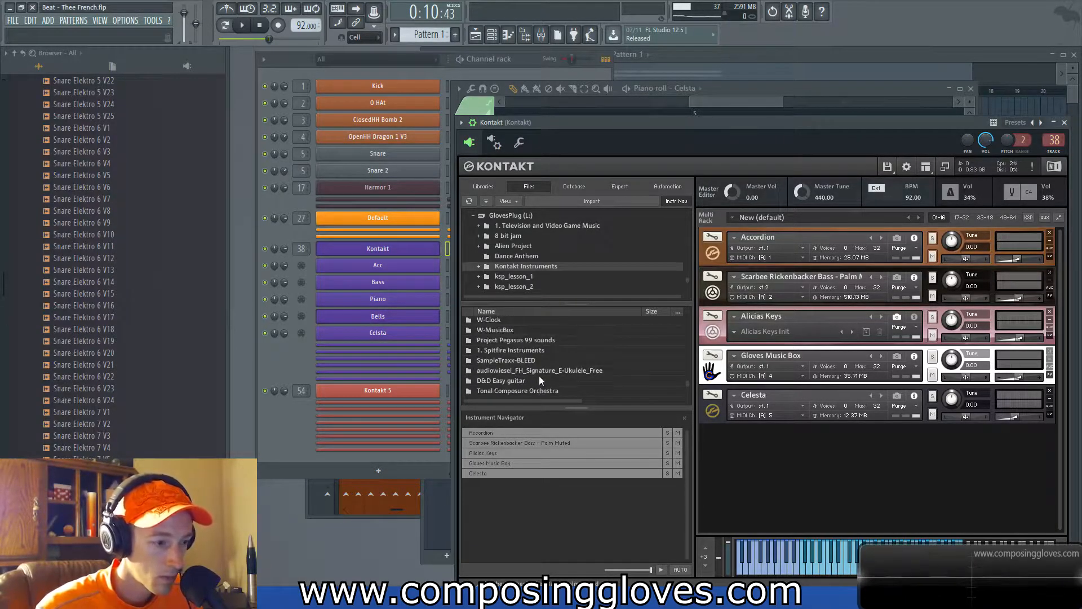
{"action": "scroll", "coordinate": [540, 379], "scroll_direction": "up", "scroll_amount": 8}
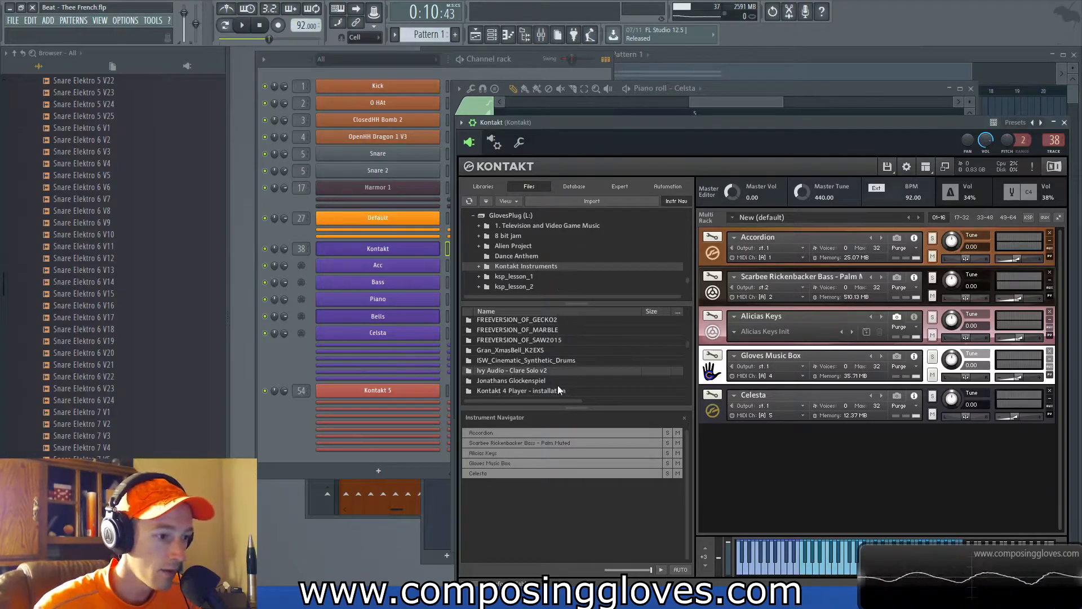
{"action": "double_click", "coordinate": [545, 374]}
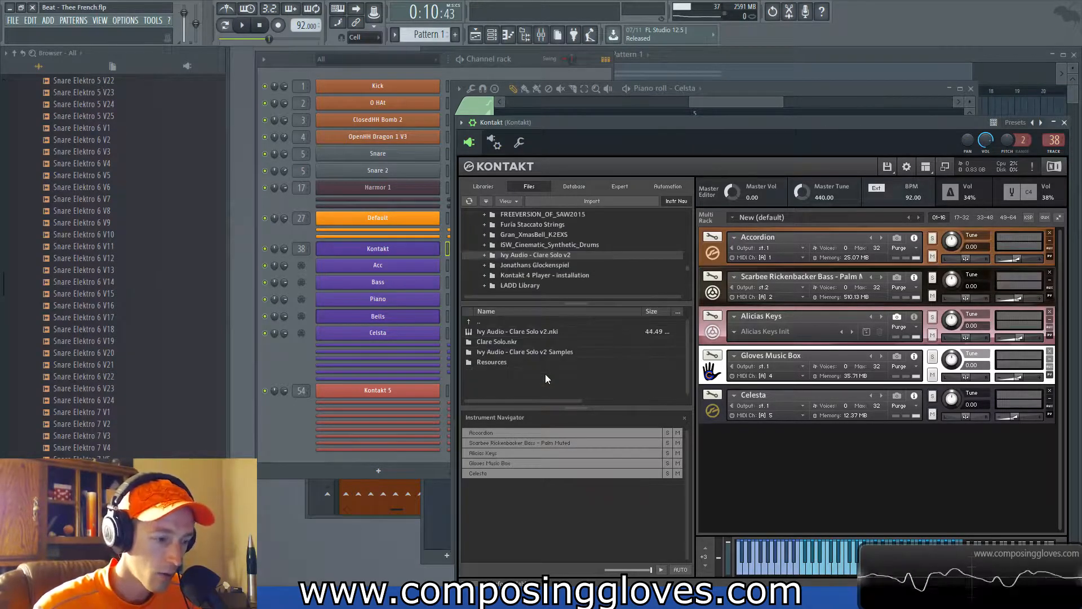
{"action": "left_click_drag", "start_coordinate": [516, 333], "coordinate": [848, 444]}
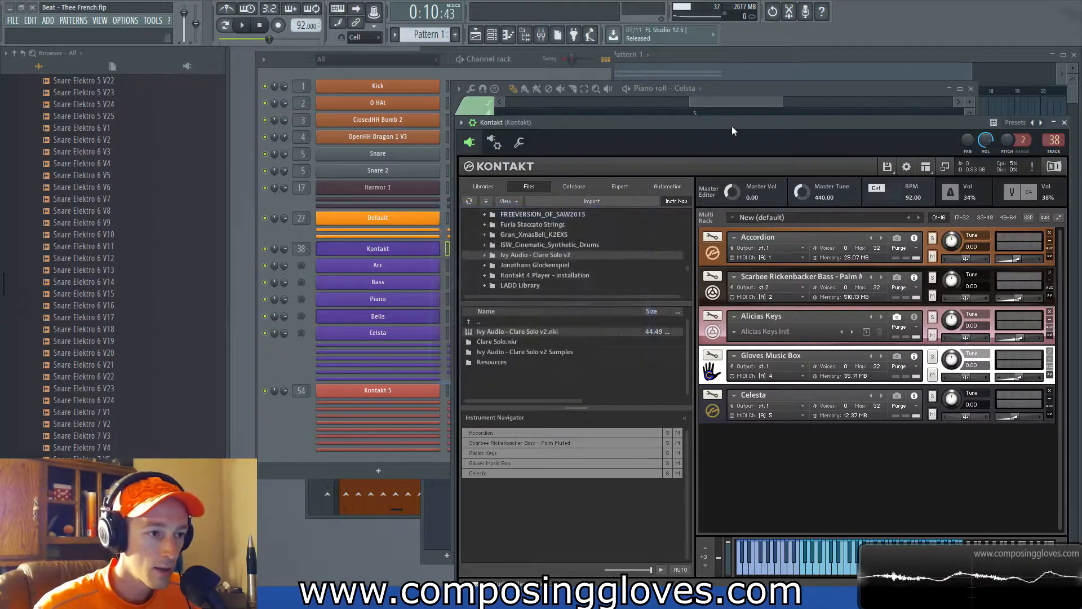
Step: Make the third Pattern 1 clip, at bar 9 of the Playlist, unique
{"action": "left_click", "coordinate": [767, 70]}
{"action": "left_click_drag", "start_coordinate": [668, 107], "coordinate": [788, 171]}
{"action": "left_click_drag", "start_coordinate": [696, 150], "coordinate": [796, 152]}
{"action": "left_click", "coordinate": [759, 141]}
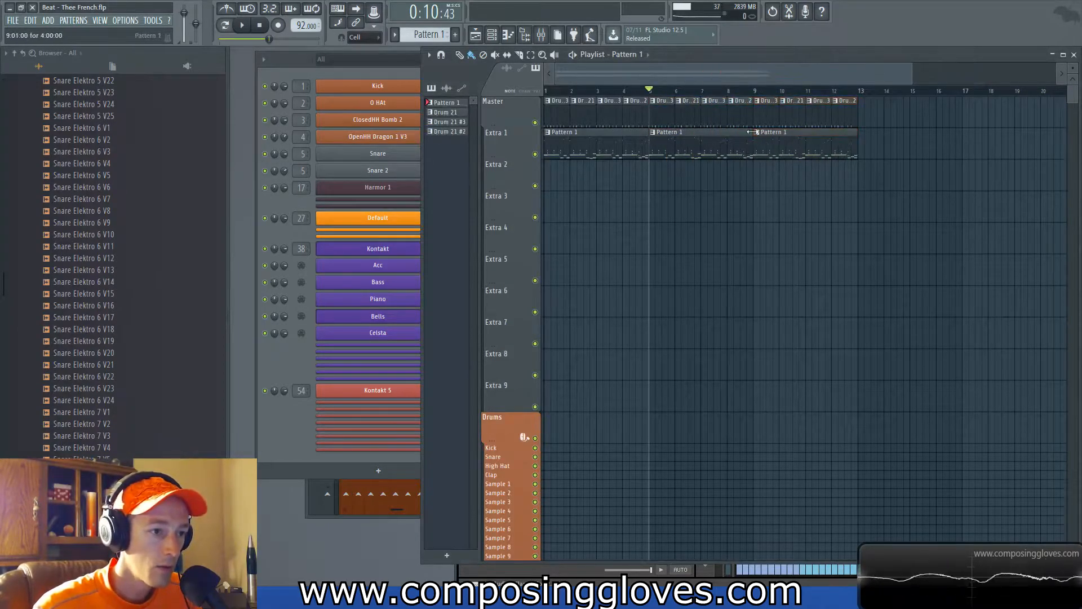
{"action": "left_click", "coordinate": [757, 133]}
{"action": "left_click", "coordinate": [763, 145]}
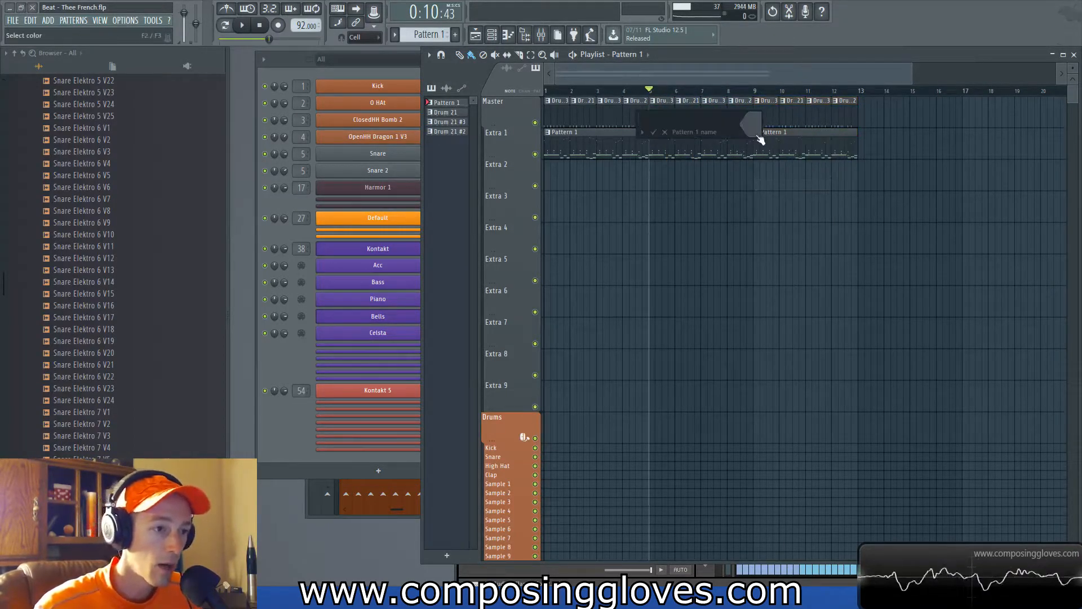
{"action": "key", "text": "Escape"}
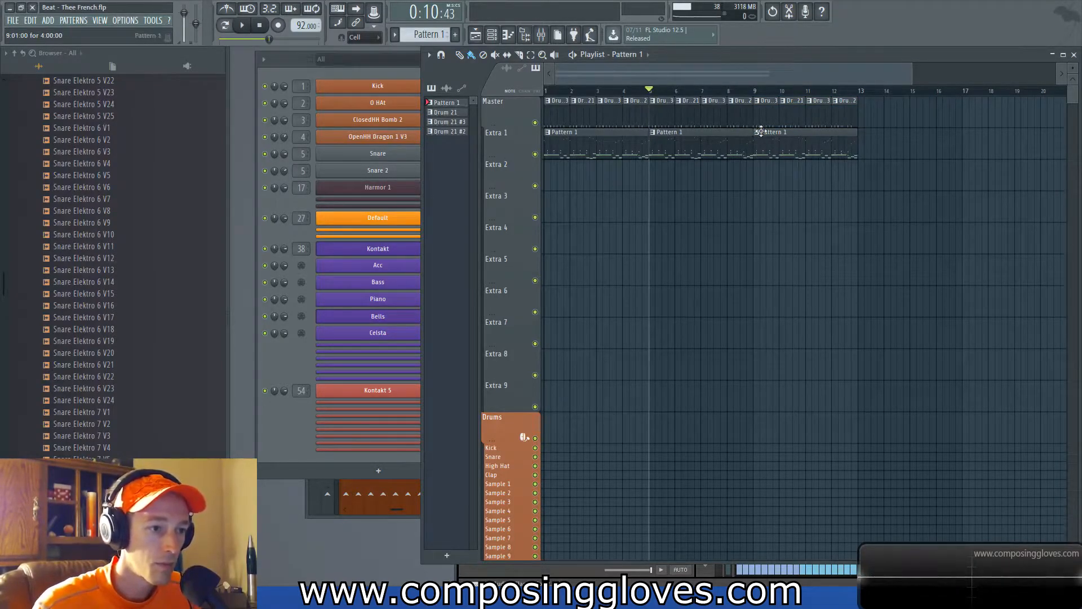
{"action": "left_click", "coordinate": [758, 133]}
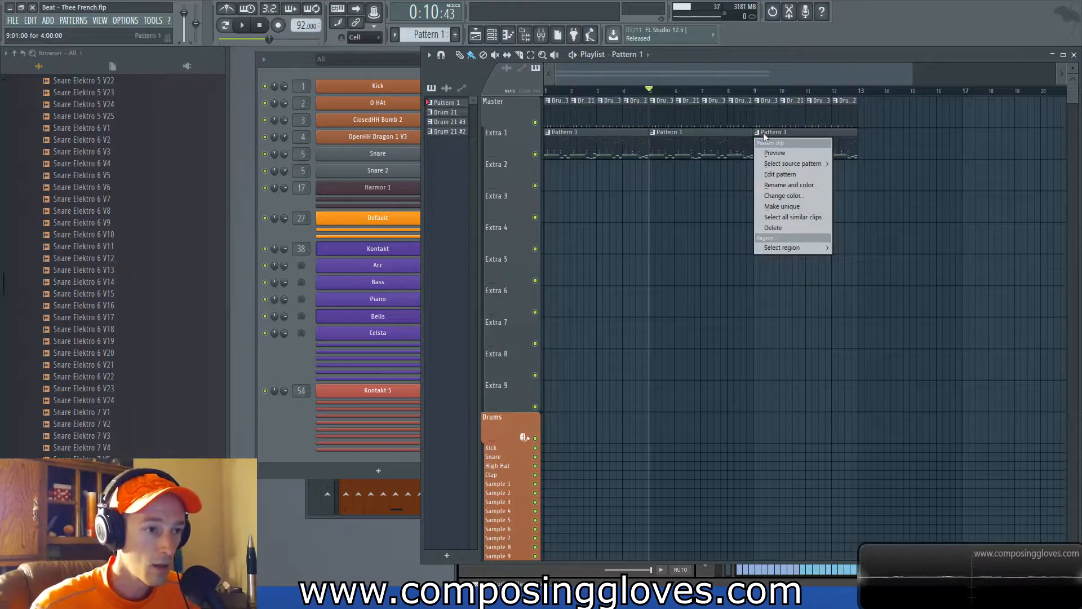
{"action": "left_click", "coordinate": [786, 206]}
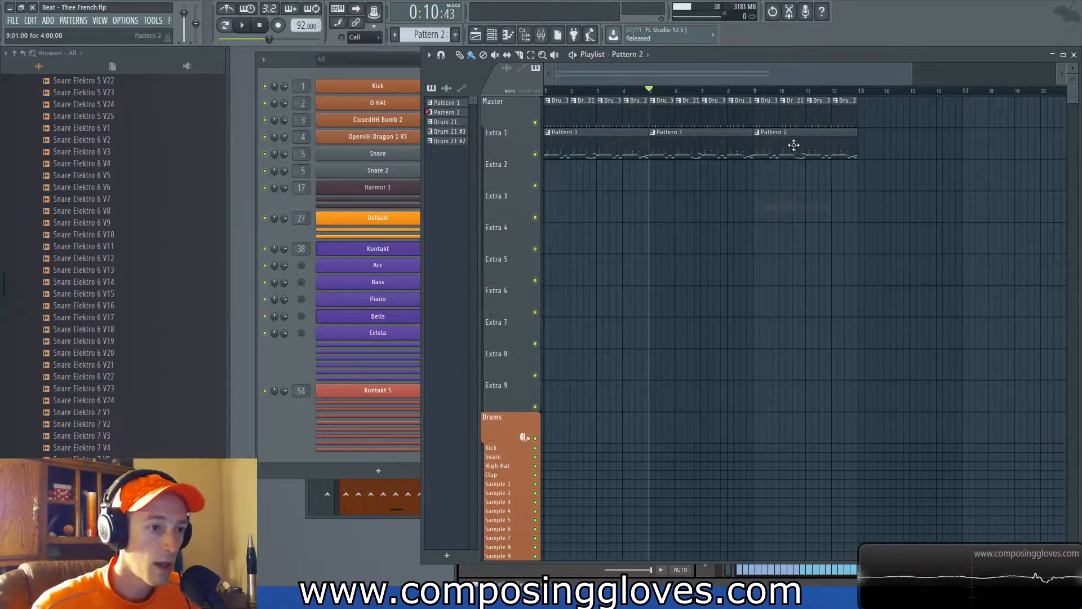
Step: Open the Pattern 2 clip for editing and set playback to pattern mode with the channel rack in front
{"action": "double_click", "coordinate": [794, 145]}
{"action": "left_click", "coordinate": [225, 25]}
{"action": "left_click", "coordinate": [287, 62]}
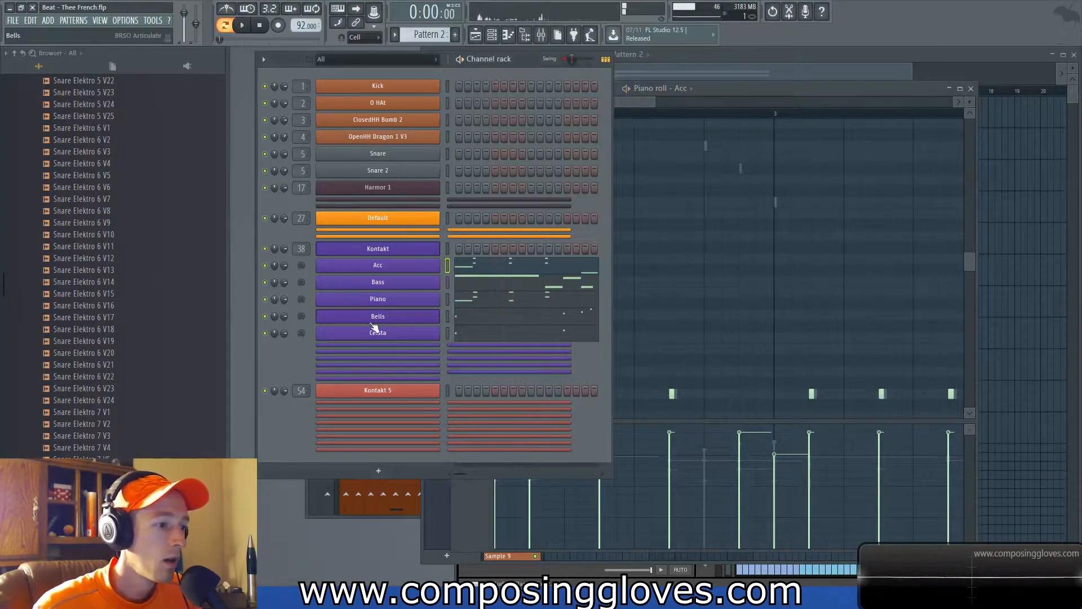
Step: Expand the Kontakt 1 #6 channel below Celsta and rename it Vocal
{"action": "left_click", "coordinate": [407, 345]}
{"action": "middle_click", "coordinate": [408, 349]}
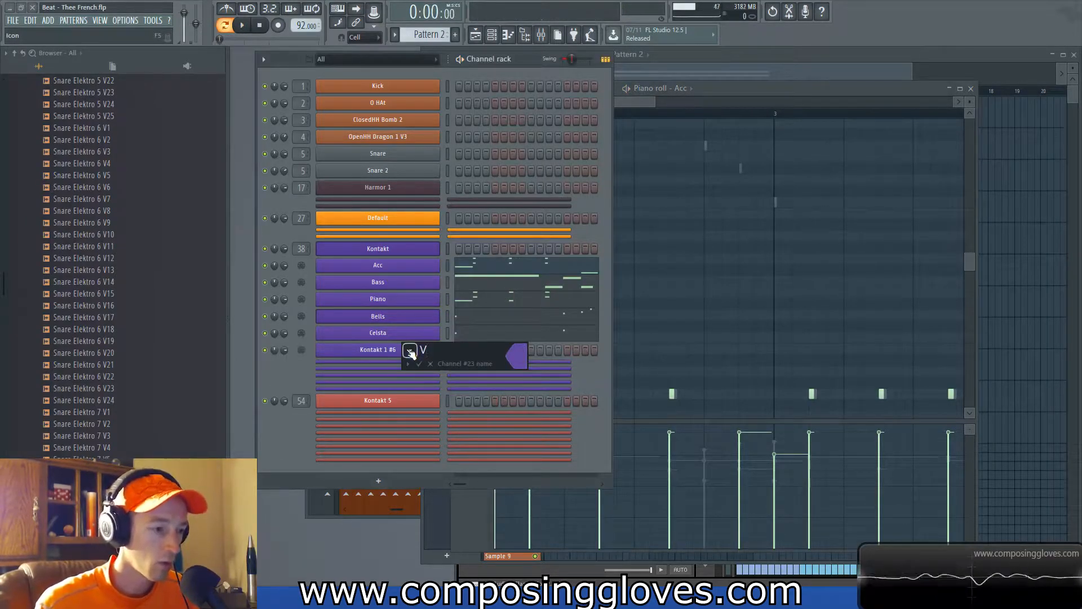
{"action": "key", "text": "Return"}
Step: Open the Vocal channel's piano roll, place a C5 note about one beat long at the start of bar 1 and audition it
{"action": "right_click", "coordinate": [407, 348]}
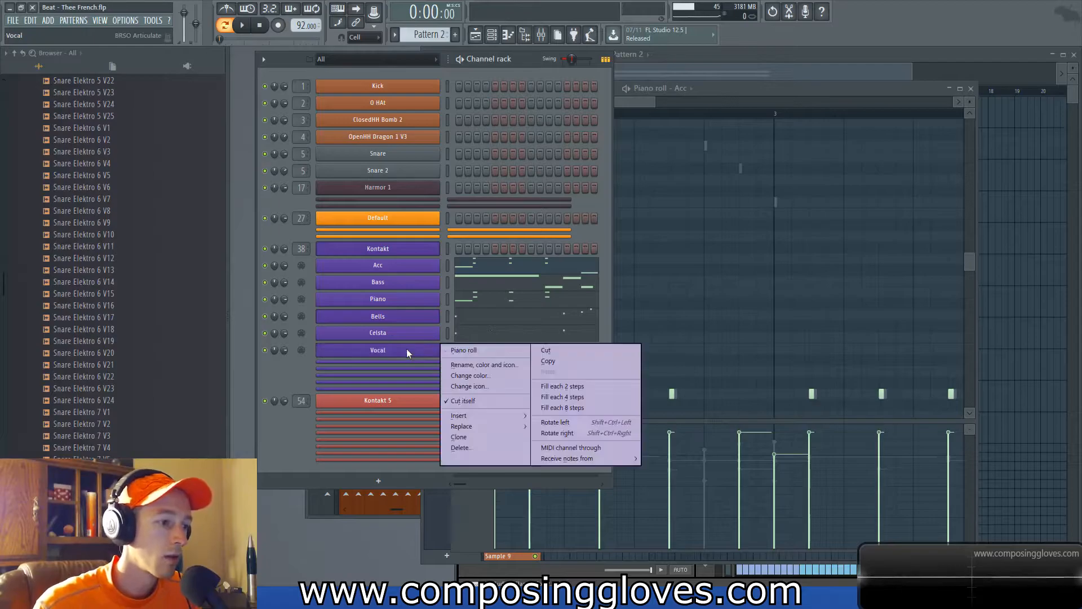
{"action": "left_click", "coordinate": [479, 361]}
{"action": "scroll", "coordinate": [499, 167], "scroll_direction": "down", "scroll_amount": 3}
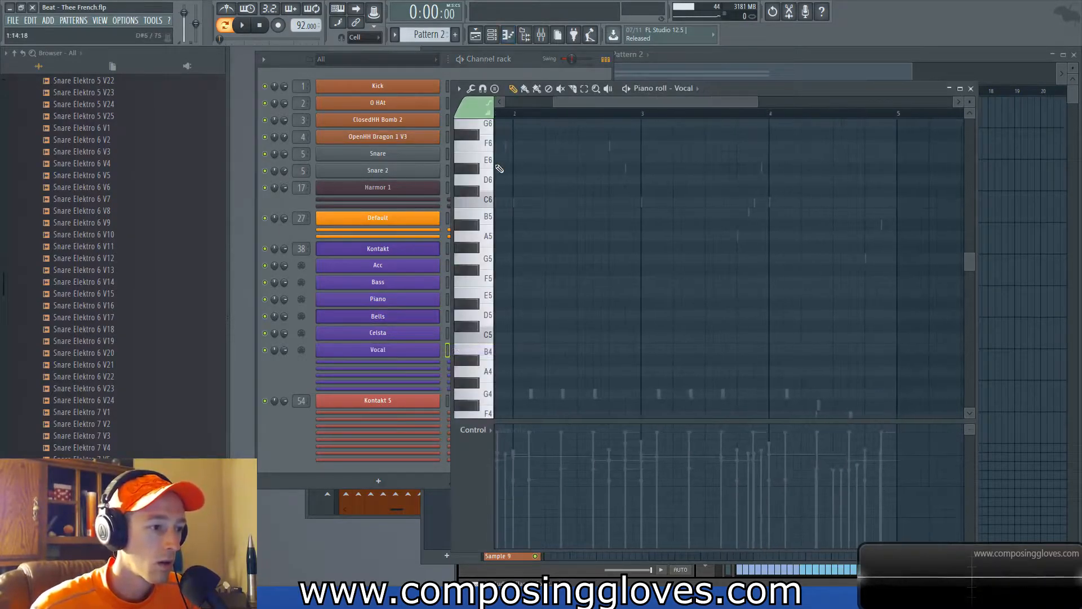
{"action": "left_click_drag", "start_coordinate": [515, 183], "coordinate": [836, 196]}
{"action": "scroll", "coordinate": [549, 239], "scroll_direction": "up", "scroll_amount": 1}
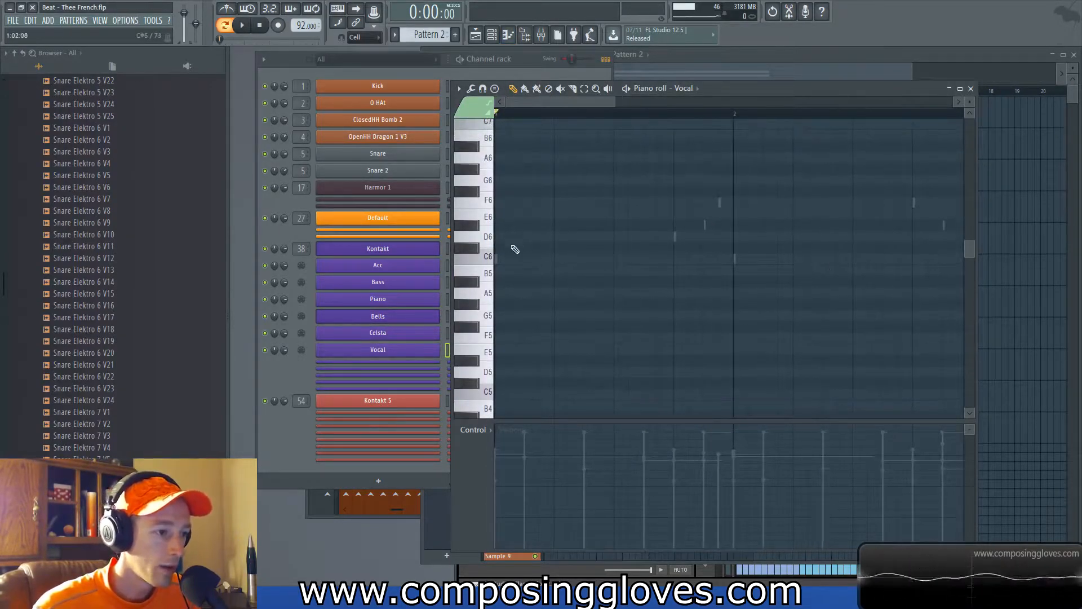
{"action": "left_click", "coordinate": [525, 260]}
{"action": "left_click_drag", "start_coordinate": [510, 263], "coordinate": [498, 397]}
{"action": "scroll", "coordinate": [514, 352], "scroll_direction": "down", "scroll_amount": 3}
{"action": "scroll", "coordinate": [500, 260], "scroll_direction": "up", "scroll_amount": 2}
{"action": "left_click_drag", "start_coordinate": [522, 260], "coordinate": [630, 261]}
{"action": "scroll", "coordinate": [582, 272], "scroll_direction": "down", "scroll_amount": 1}
{"action": "key", "text": "space"}
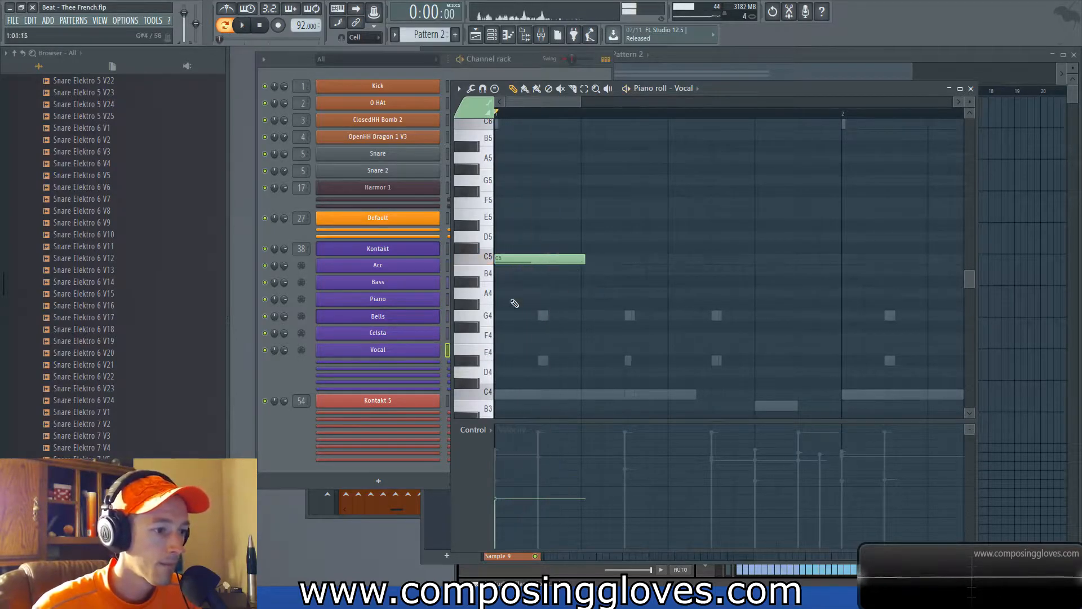
Step: Add a G4 note of equal length below the C5, transpose both notes down four semitones and audition them
{"action": "left_click", "coordinate": [514, 317]}
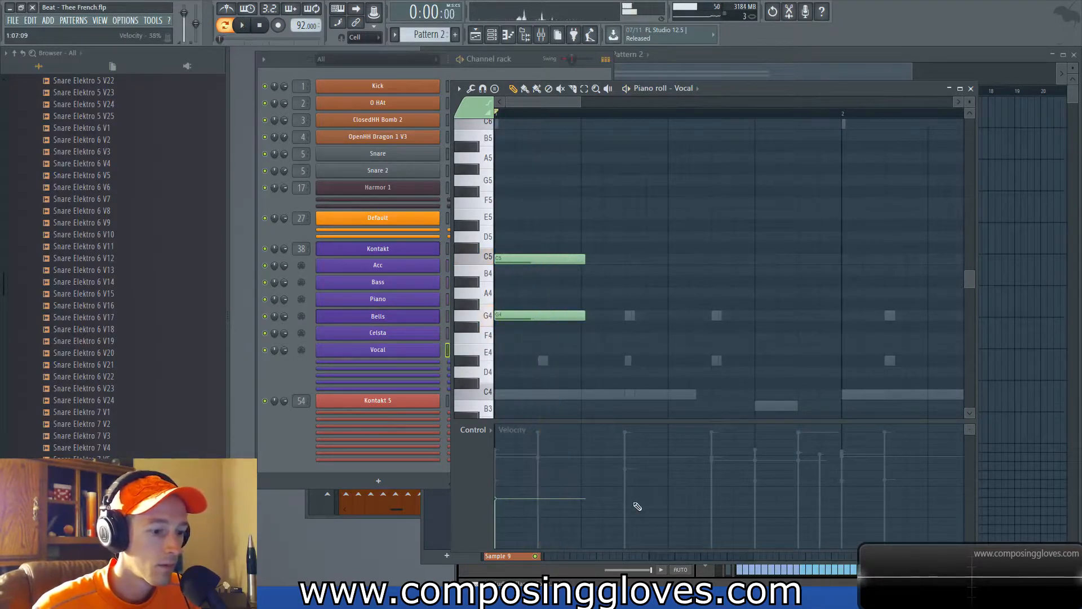
{"action": "left_click_drag", "start_coordinate": [520, 248], "coordinate": [538, 342]}
{"action": "key", "text": "Down"}
{"action": "key", "text": "Down"}
{"action": "key", "text": "Down"}
{"action": "key", "text": "Down"}
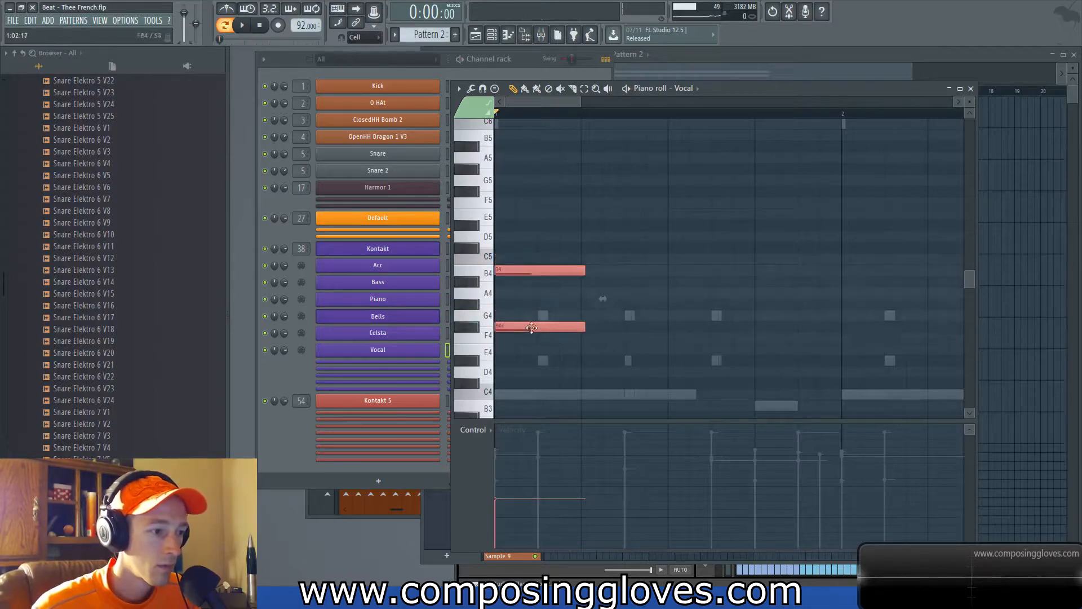
{"action": "key", "text": "space"}
{"action": "left_click", "coordinate": [524, 328], "text": "ctrl"}
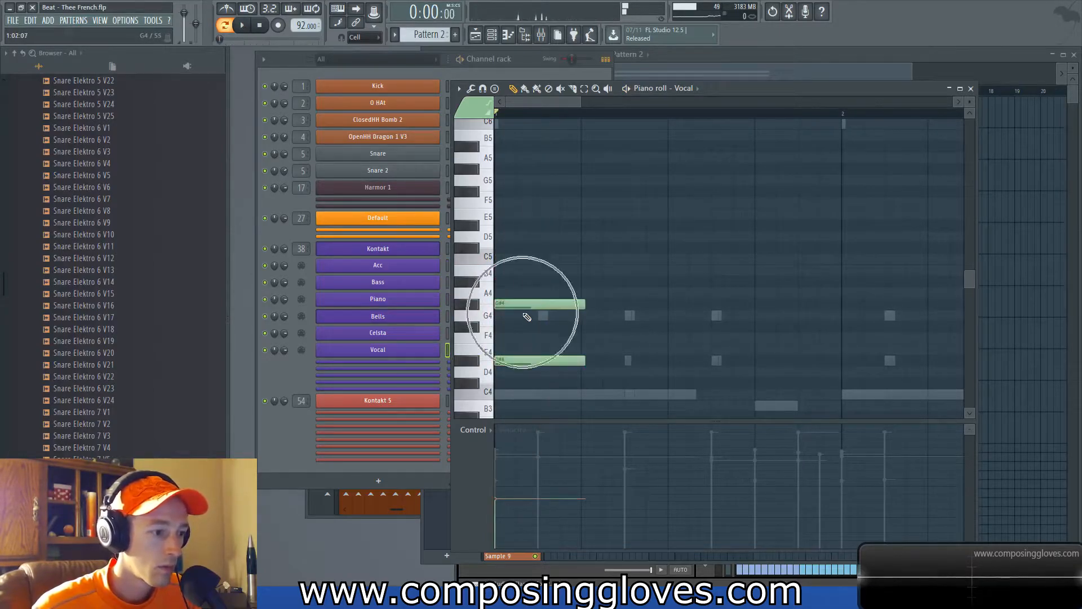
Step: Lower the Vocal part's G#4 to G4 and add a C5 note above it at the start of bar 1
{"action": "left_click_drag", "start_coordinate": [523, 307], "coordinate": [522, 325]}
{"action": "key", "text": "space"}
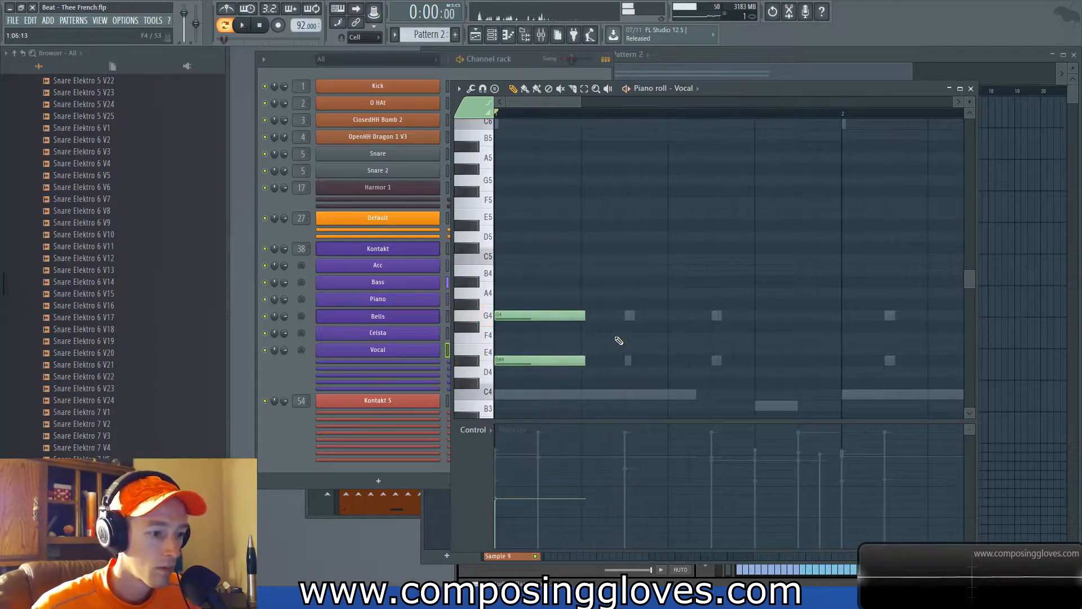
{"action": "left_click_drag", "start_coordinate": [535, 309], "coordinate": [485, 269]}
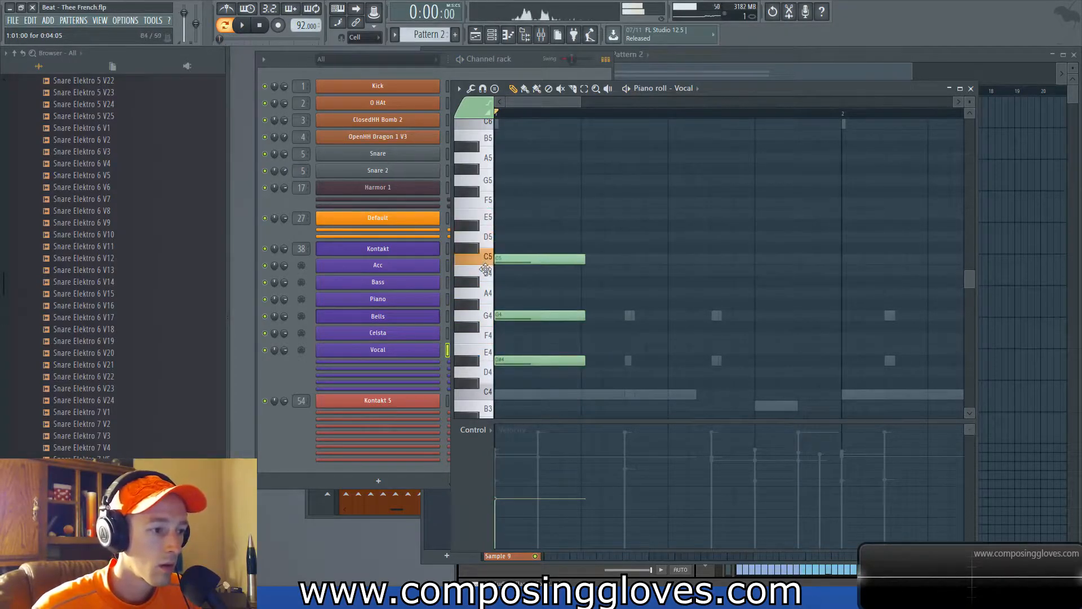
Step: Shift the Vocal part's G4 slightly later, delete the D#4 and play the pattern back
{"action": "left_click_drag", "start_coordinate": [510, 313], "coordinate": [522, 314]}
{"action": "right_click", "coordinate": [525, 360]}
{"action": "key", "text": "space"}
{"action": "key", "text": "space"}
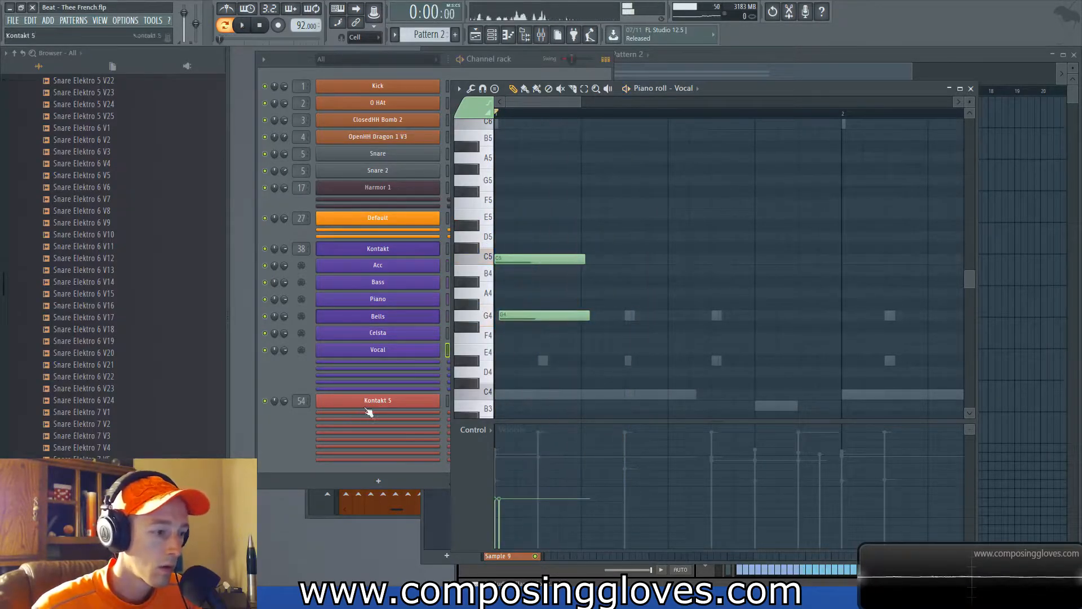
Step: Lower the Clare Solo instrument's Expression slider in Kontakt to roughly half and audition the pattern
{"action": "left_click", "coordinate": [404, 253]}
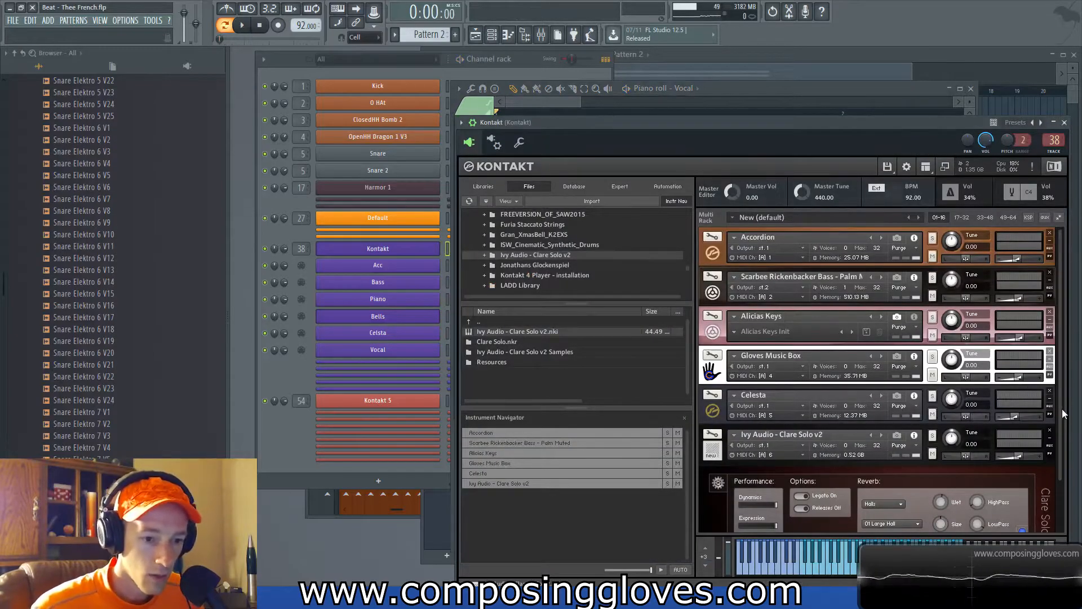
{"action": "left_click_drag", "start_coordinate": [1063, 414], "coordinate": [1063, 491]}
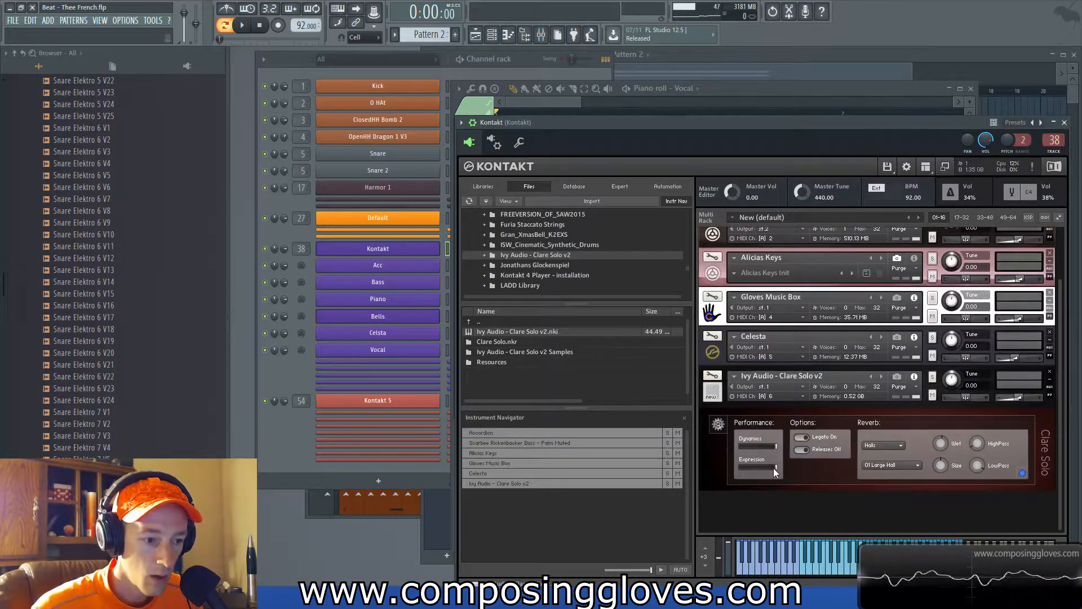
{"action": "key", "text": "space"}
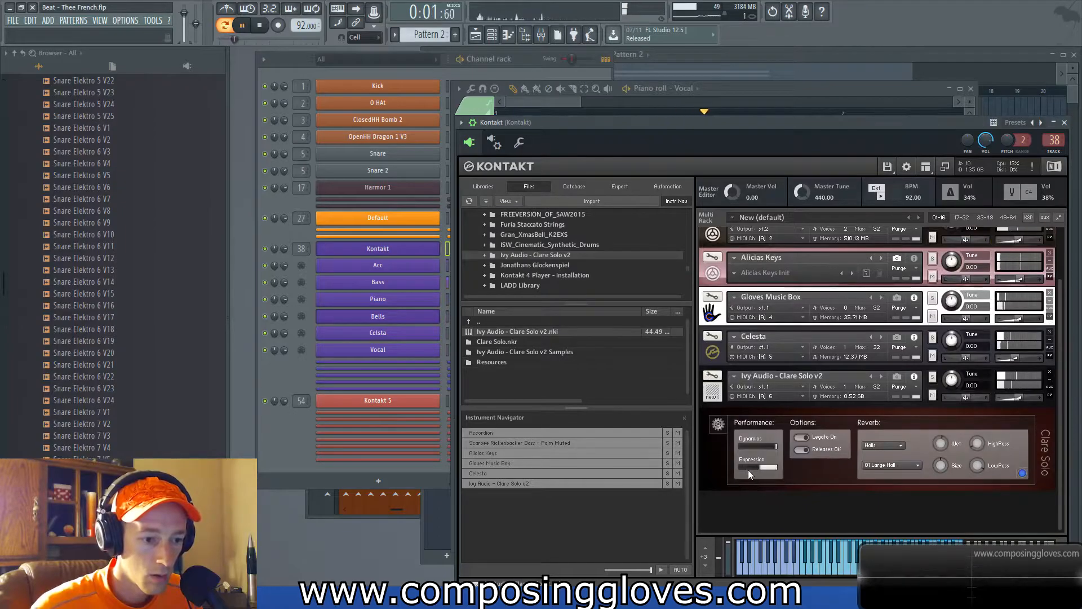
{"action": "key", "text": "space"}
Step: Try out the Vocal channel's BRSO Articulate Expression, Speed, Dynamics, Vibrato and Breath controllers
{"action": "left_click", "coordinate": [394, 354]}
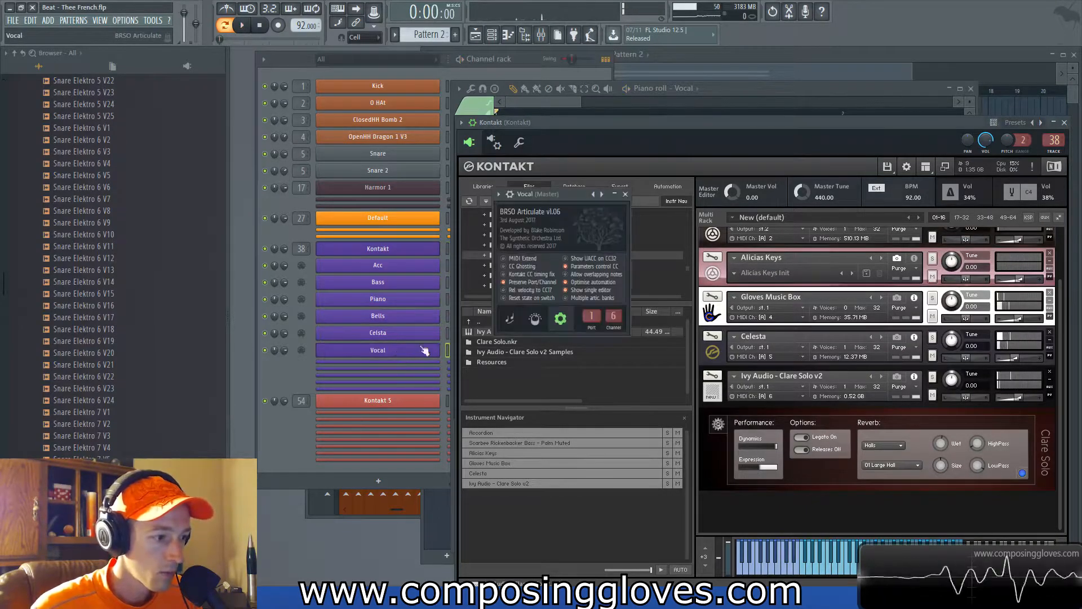
{"action": "left_click_drag", "start_coordinate": [540, 291], "coordinate": [540, 303]}
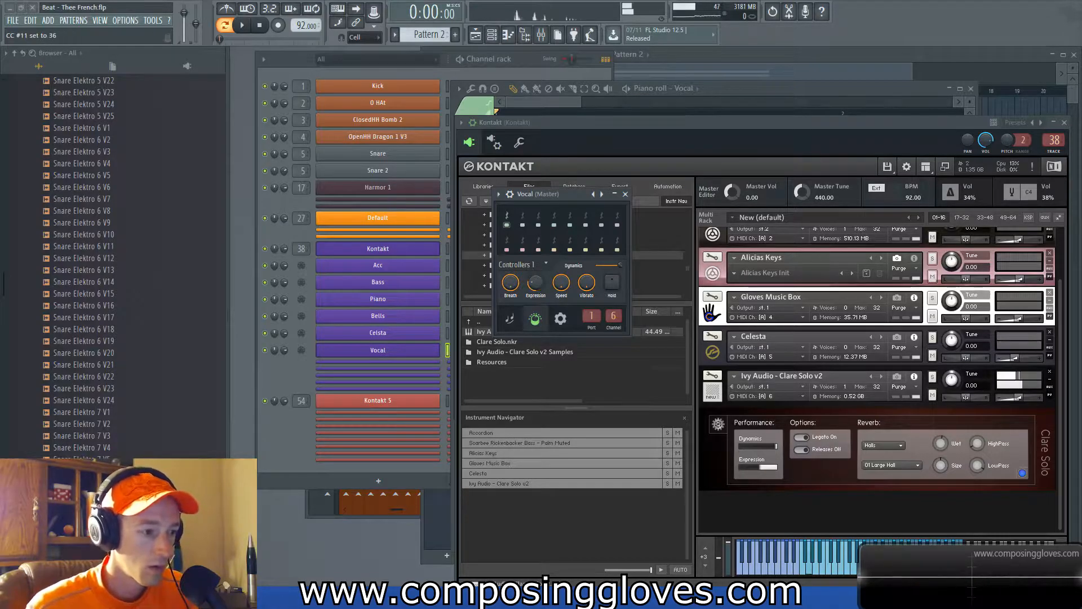
{"action": "left_click_drag", "start_coordinate": [553, 293], "coordinate": [552, 305]}
{"action": "mouse_move", "coordinate": [611, 264]}
{"action": "left_mouse_down"}
{"action": "mouse_move", "coordinate": [595, 264]}
{"action": "mouse_move", "coordinate": [616, 264]}
{"action": "left_mouse_up"}
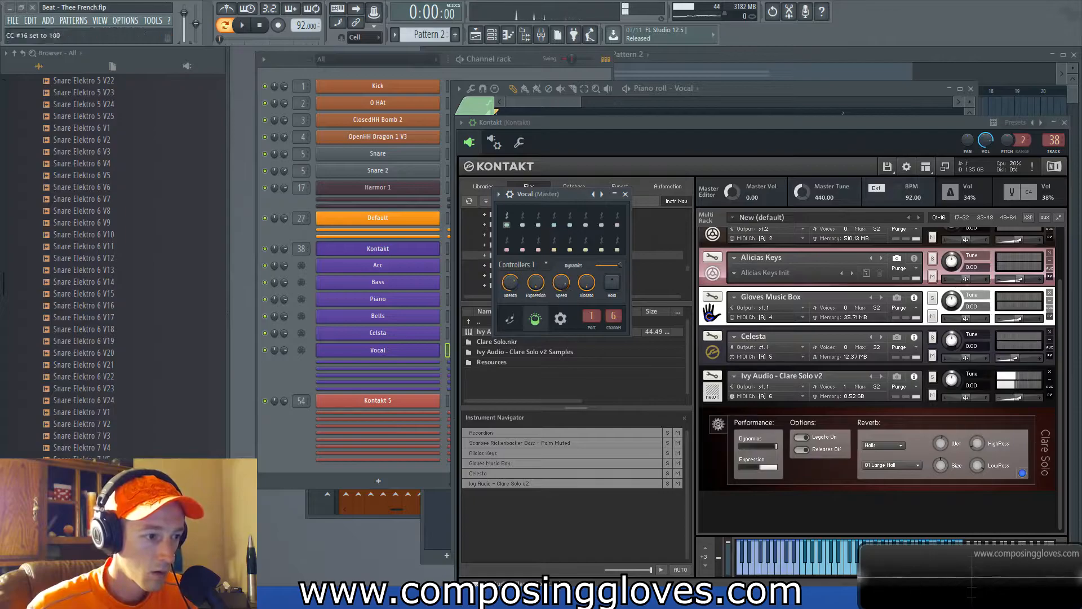
{"action": "left_click_drag", "start_coordinate": [583, 285], "coordinate": [585, 282]}
{"action": "left_click_drag", "start_coordinate": [506, 290], "coordinate": [502, 290]}
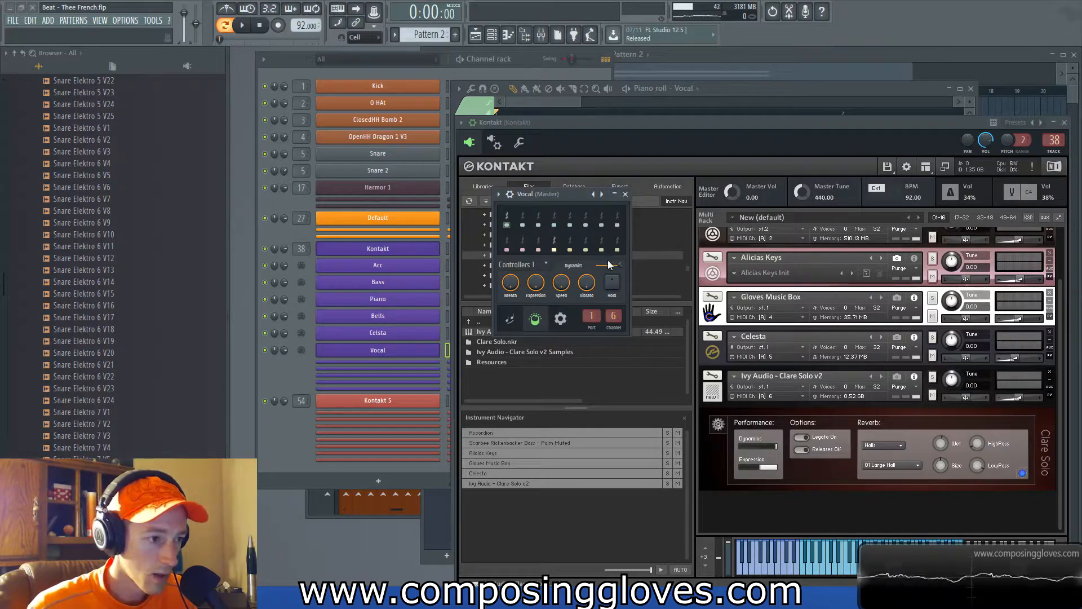
{"action": "left_click", "coordinate": [513, 202]}
{"action": "left_click", "coordinate": [579, 346]}
{"action": "left_click", "coordinate": [550, 343]}
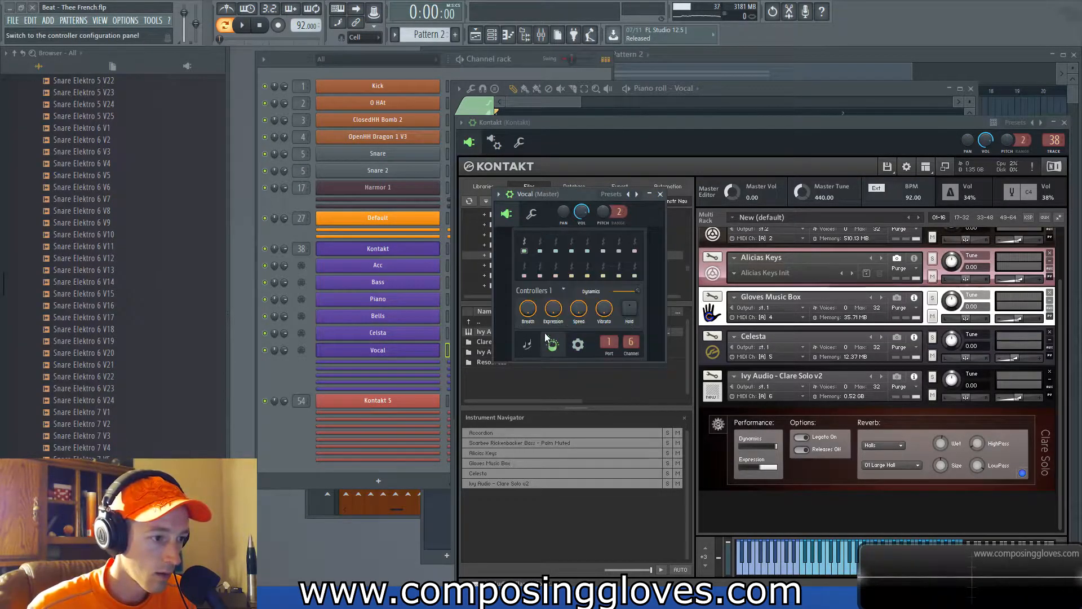
{"action": "right_click", "coordinate": [582, 212]}
{"action": "left_click", "coordinate": [625, 253]}
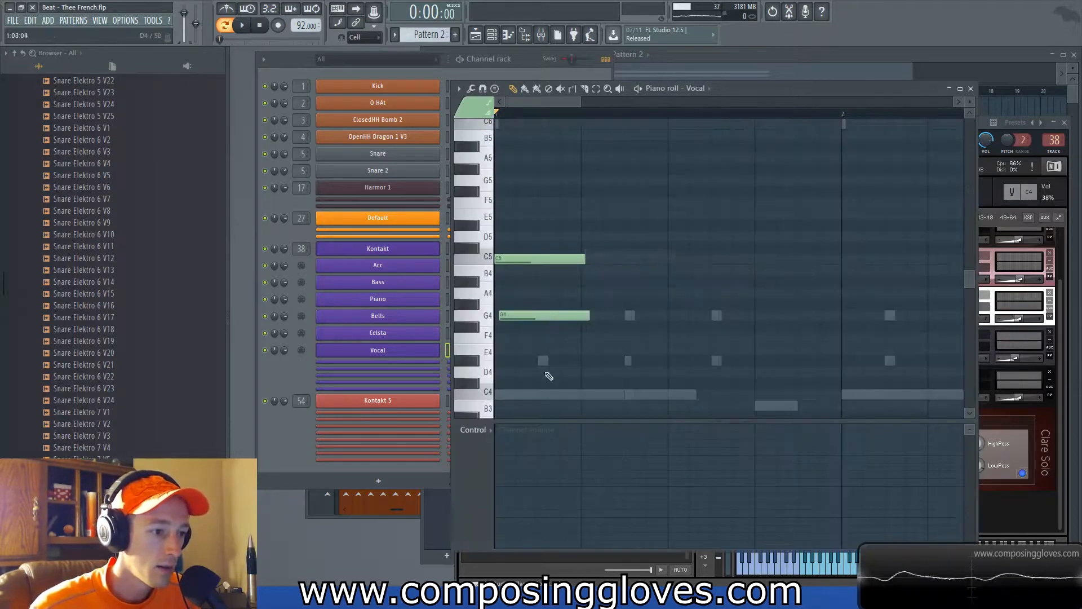
{"action": "left_click_drag", "start_coordinate": [581, 445], "coordinate": [494, 540]}
{"action": "key", "text": "space"}
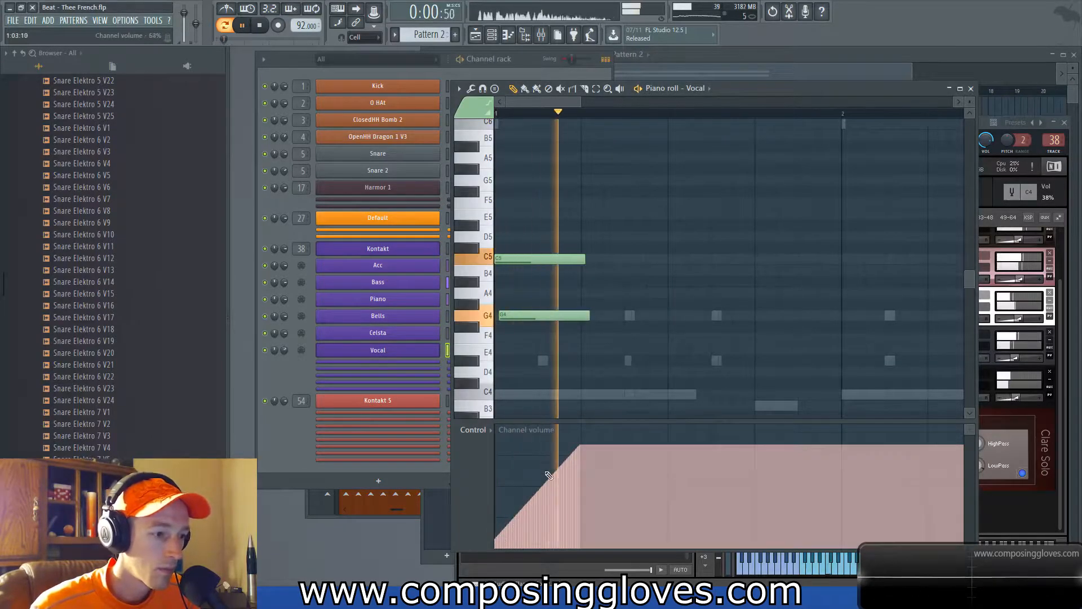
{"action": "key", "text": "space"}
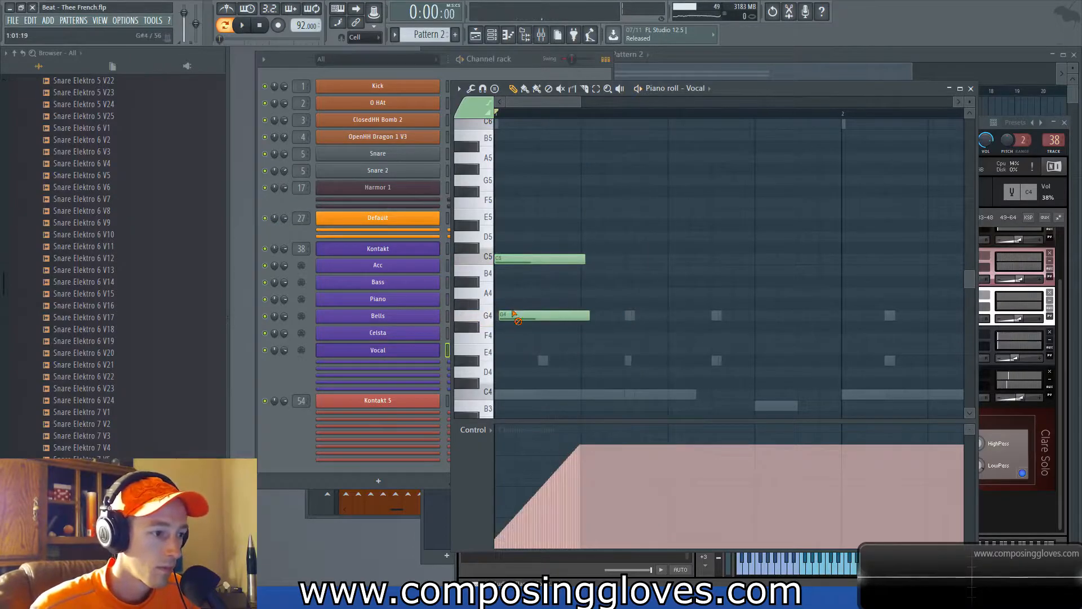
Step: Replace the Vocal's late G4 with a G4 at the start of bar 1, aligned with the C5, and play back
{"action": "right_click", "coordinate": [514, 315]}
{"action": "left_click", "coordinate": [1020, 517]}
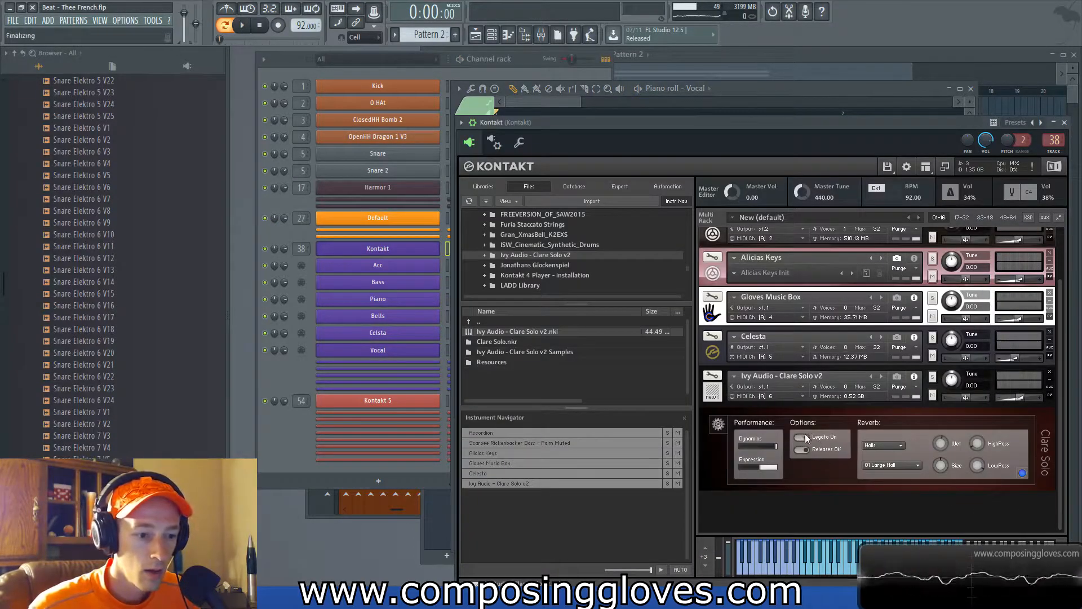
{"action": "left_click", "coordinate": [430, 562]}
{"action": "left_click", "coordinate": [390, 361]}
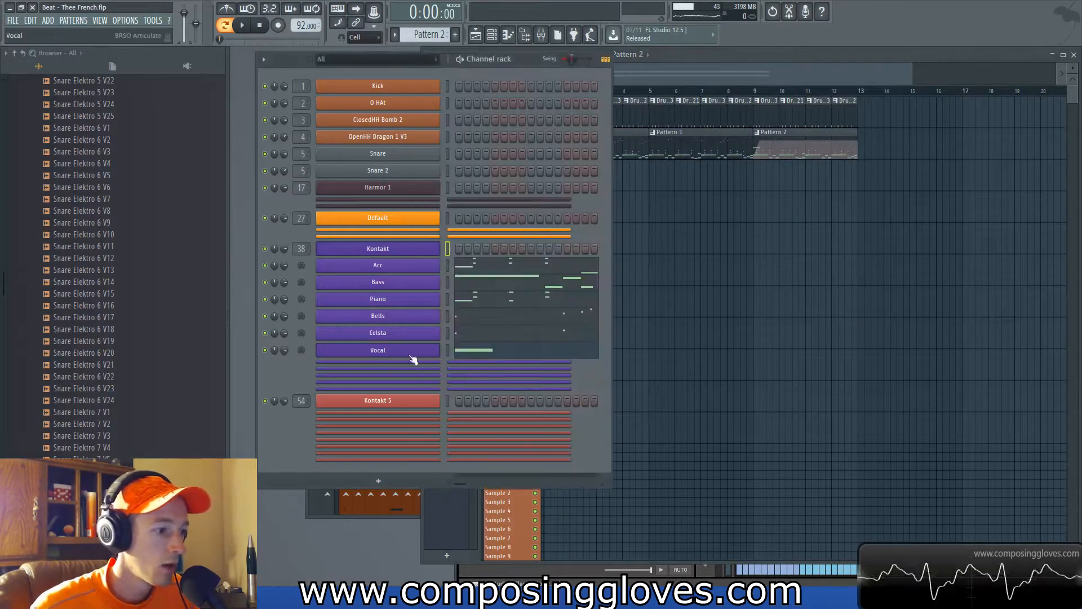
{"action": "left_click", "coordinate": [483, 354]}
{"action": "left_click_drag", "start_coordinate": [514, 292], "coordinate": [496, 314]}
{"action": "key", "text": "space"}
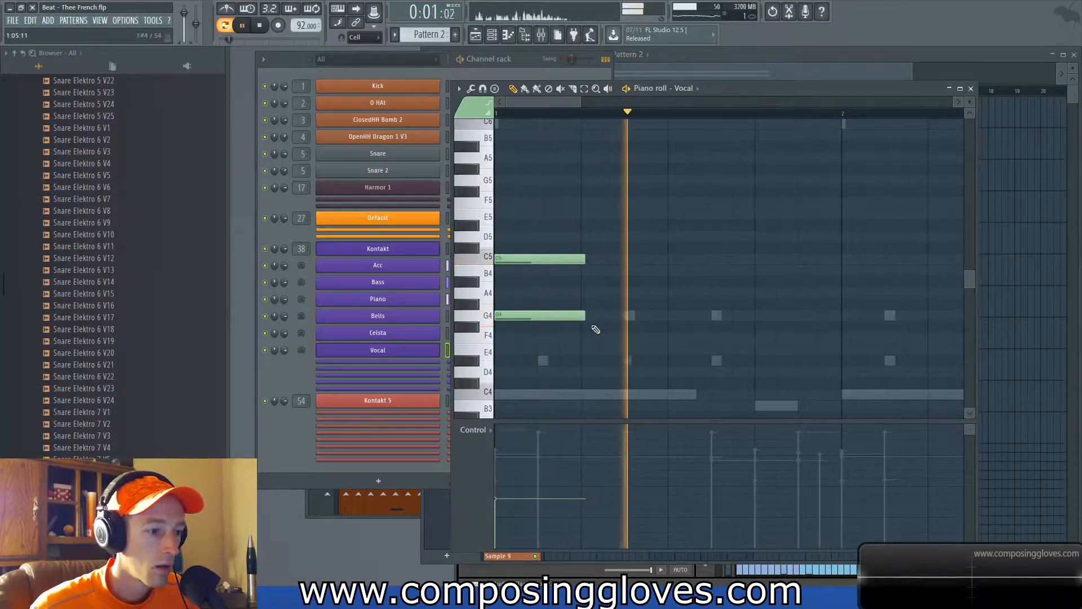
Step: Shorten the Vocal's C5 and G4 notes together to just under one beat and audition them
{"action": "scroll", "coordinate": [588, 302], "scroll_direction": "down", "scroll_amount": 2}
{"action": "key", "text": "ctrl+a"}
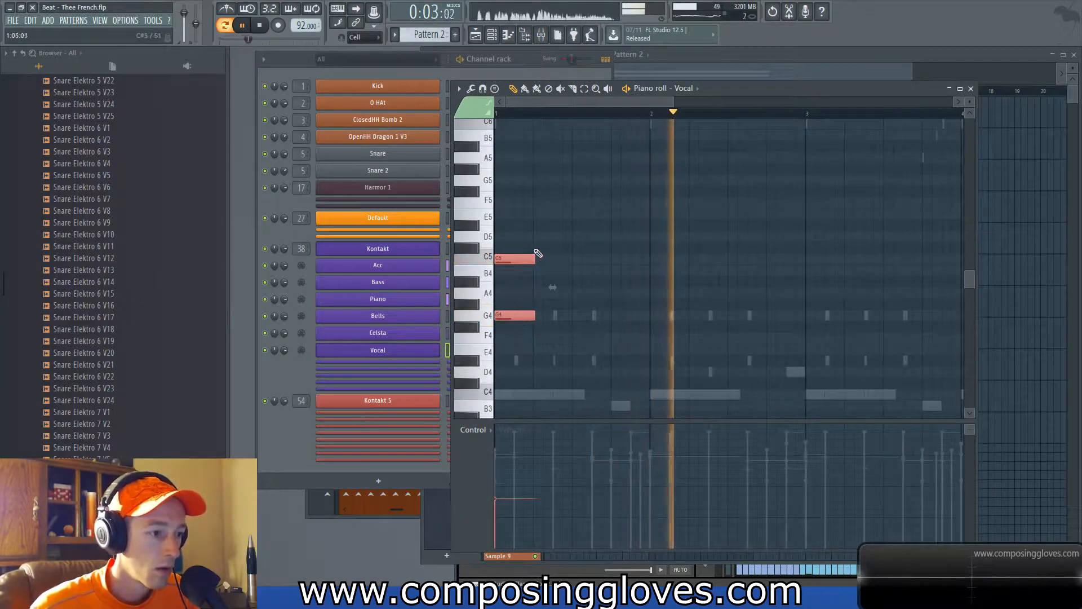
{"action": "left_click_drag", "start_coordinate": [533, 259], "coordinate": [528, 260]}
{"action": "key", "text": "space"}
{"action": "key", "text": "space"}
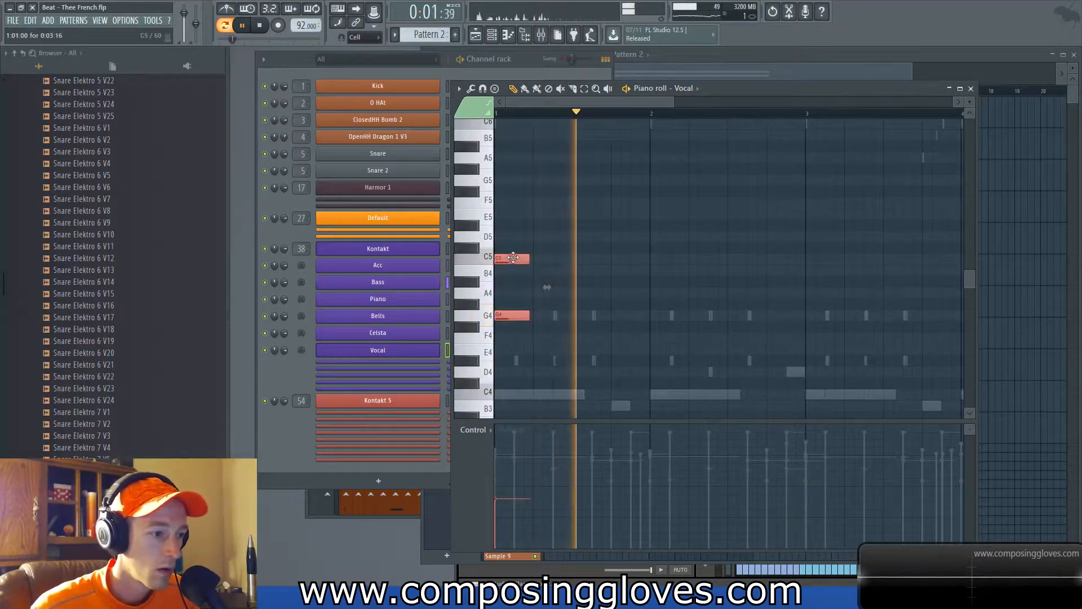
{"action": "key", "text": "space"}
Step: Lower the Vocal's C5 to D#4 beneath the G4 and audition the pair
{"action": "left_click_drag", "start_coordinate": [509, 257], "coordinate": [509, 359]}
{"action": "key", "text": "space"}
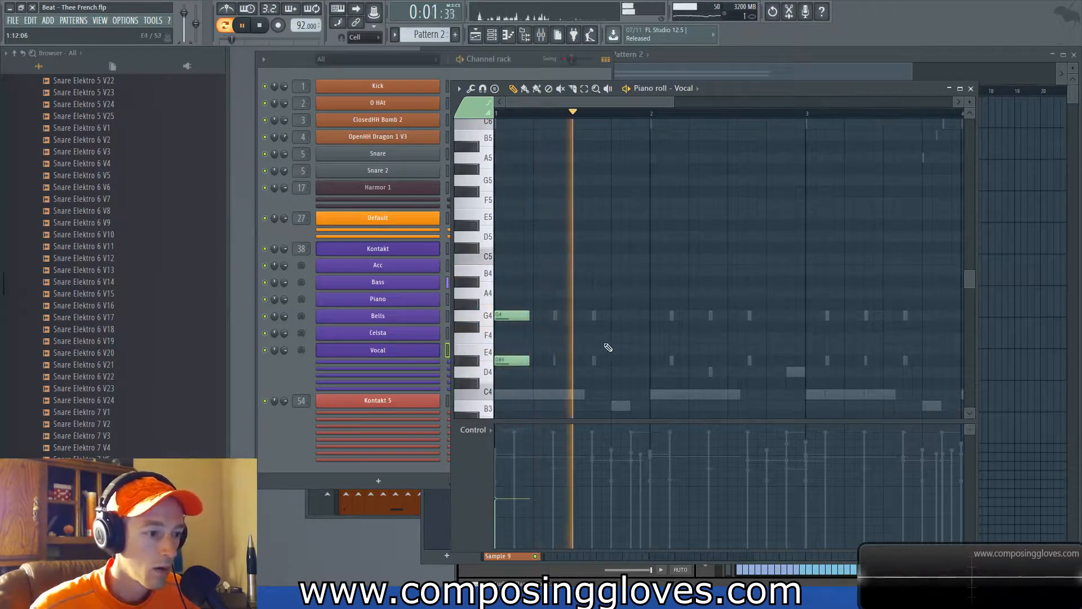
{"action": "scroll", "coordinate": [606, 339], "scroll_direction": "down", "scroll_amount": 1}
{"action": "key", "text": "space"}
Step: Move the Vocal's G4 and D#4 notes together to beat 3 of bar 1
{"action": "left_click_drag", "start_coordinate": [607, 337], "coordinate": [603, 274]}
{"action": "key", "text": "ctrl+a"}
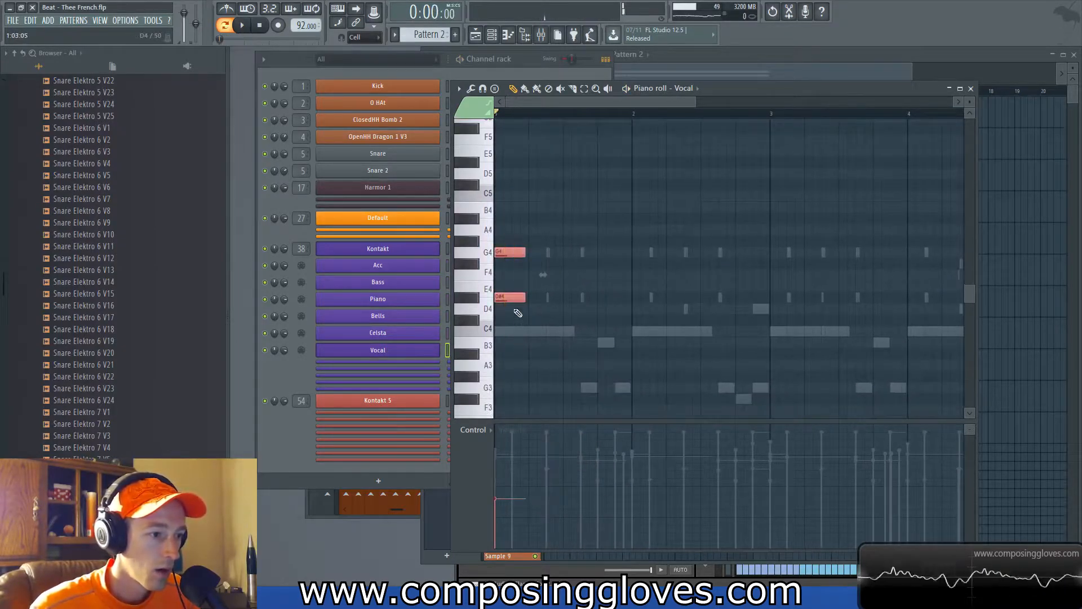
{"action": "left_click_drag", "start_coordinate": [514, 297], "coordinate": [582, 298]}
{"action": "left_click", "coordinate": [473, 430]}
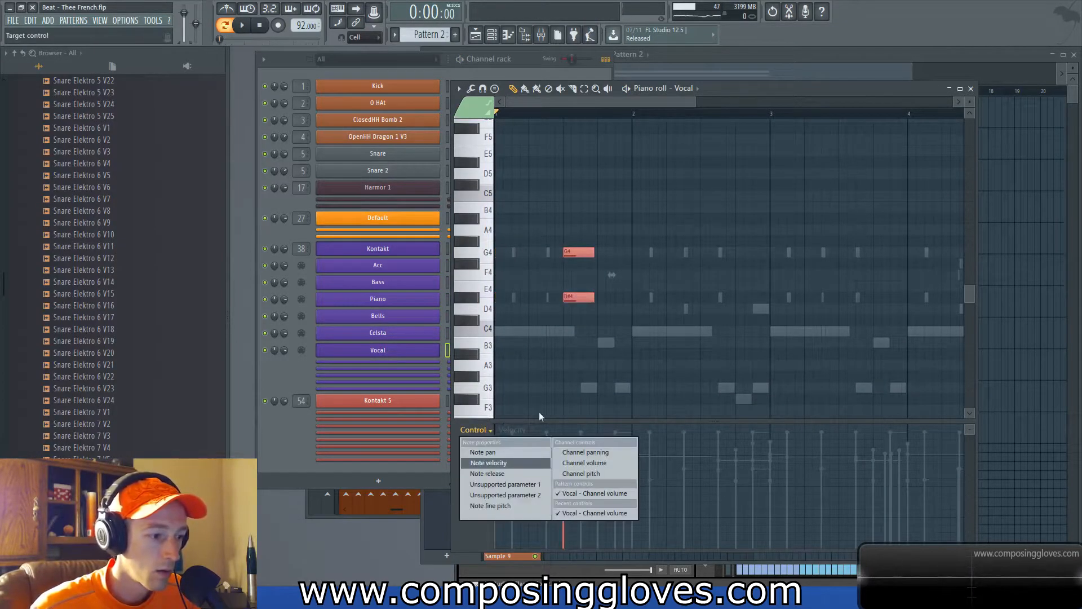
{"action": "left_click", "coordinate": [609, 465]}
{"action": "key", "text": "space"}
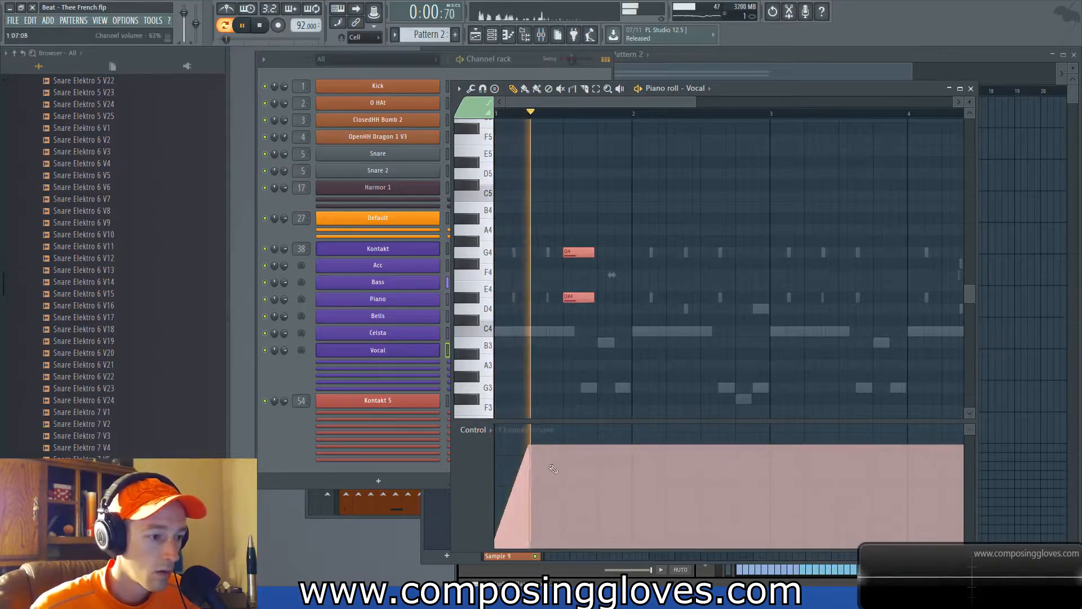
{"action": "left_click_drag", "start_coordinate": [596, 448], "coordinate": [564, 548]}
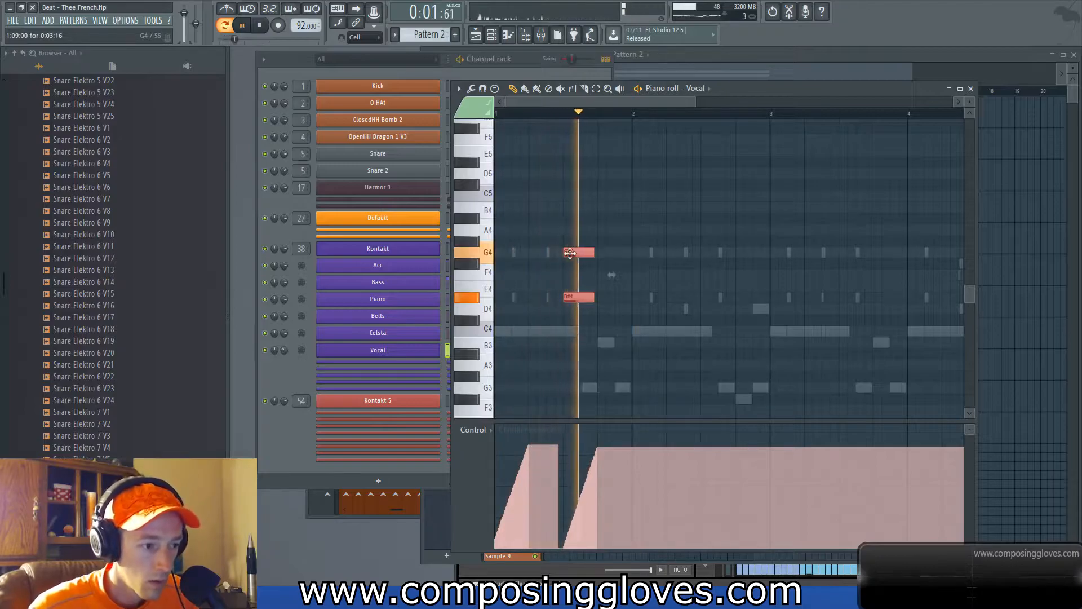
{"action": "scroll", "coordinate": [574, 298], "scroll_direction": "up", "scroll_amount": 2}
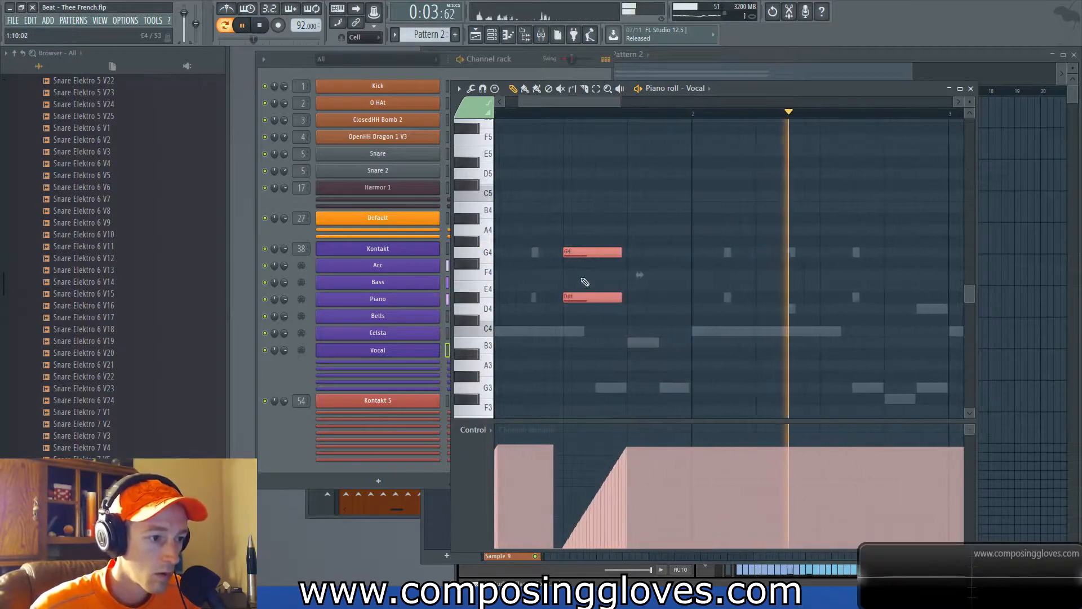
{"action": "left_click_drag", "start_coordinate": [561, 472], "coordinate": [587, 514]}
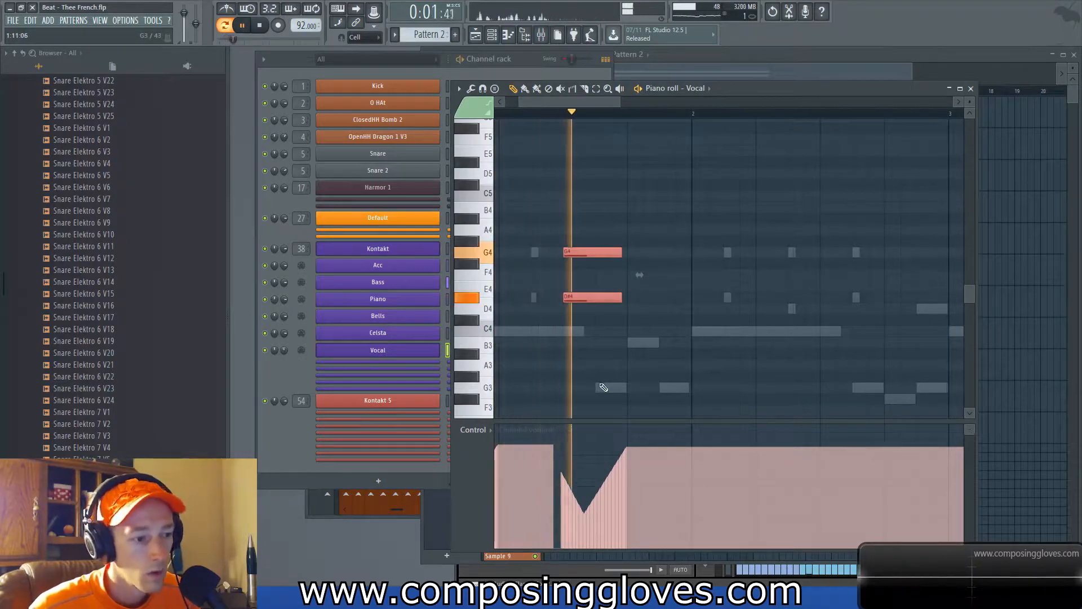
{"action": "mouse_move", "coordinate": [564, 508]}
{"action": "left_mouse_down"}
{"action": "mouse_move", "coordinate": [582, 501]}
{"action": "mouse_move", "coordinate": [559, 519]}
{"action": "mouse_move", "coordinate": [561, 557]}
{"action": "left_mouse_up"}
Step: Add G4 and D#4 Vocal notes on beat 3 of bar 2 and draw a matching channel volume fade-in beneath them
{"action": "scroll", "coordinate": [584, 503], "scroll_direction": "down", "scroll_amount": 3}
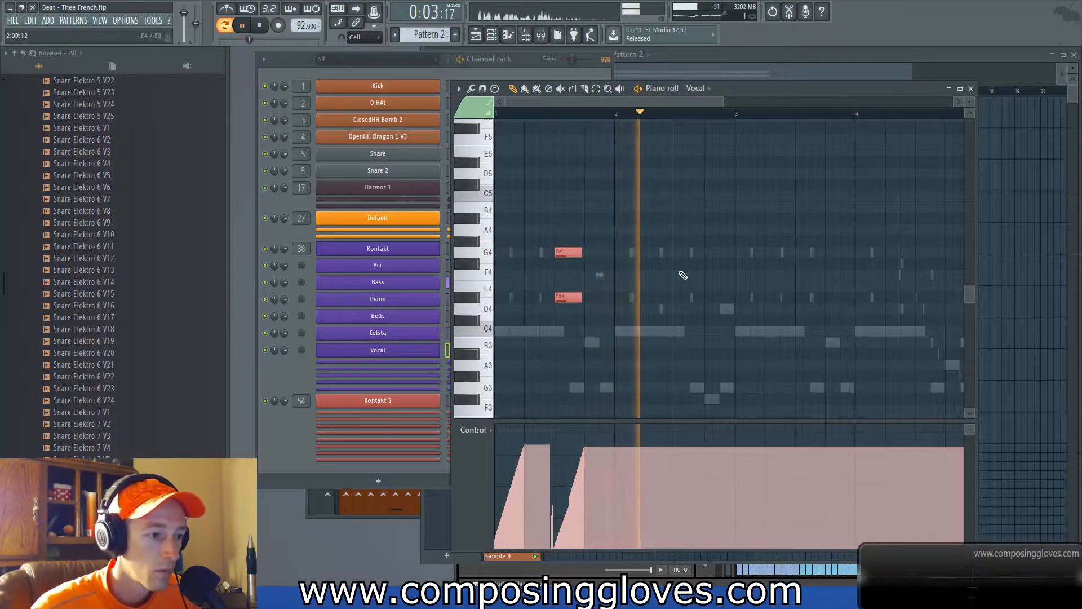
{"action": "left_click", "coordinate": [682, 254]}
{"action": "left_click", "coordinate": [682, 298]}
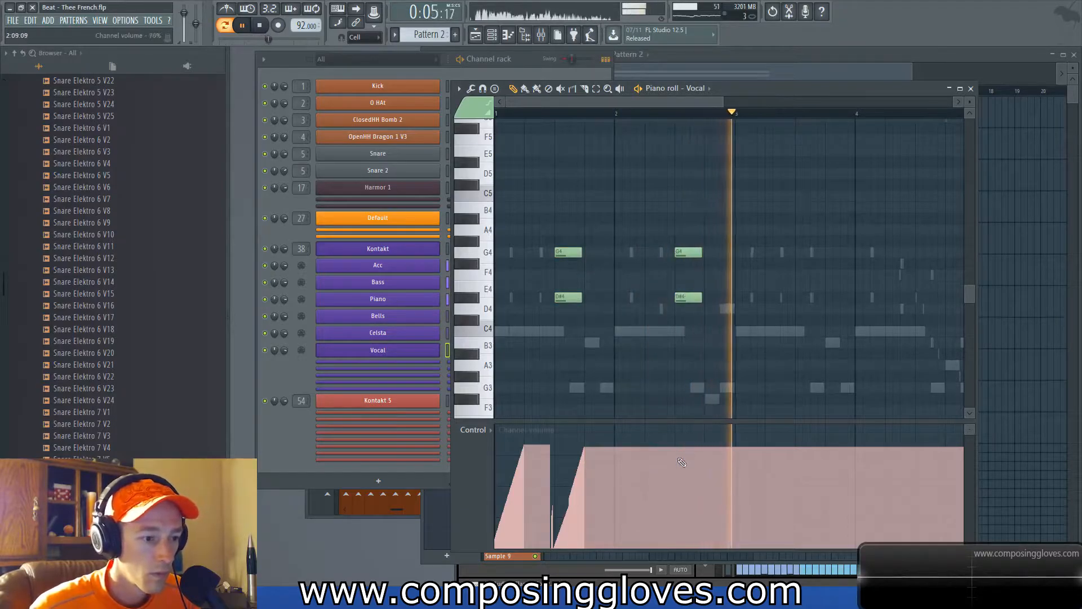
{"action": "left_click", "coordinate": [709, 450]}
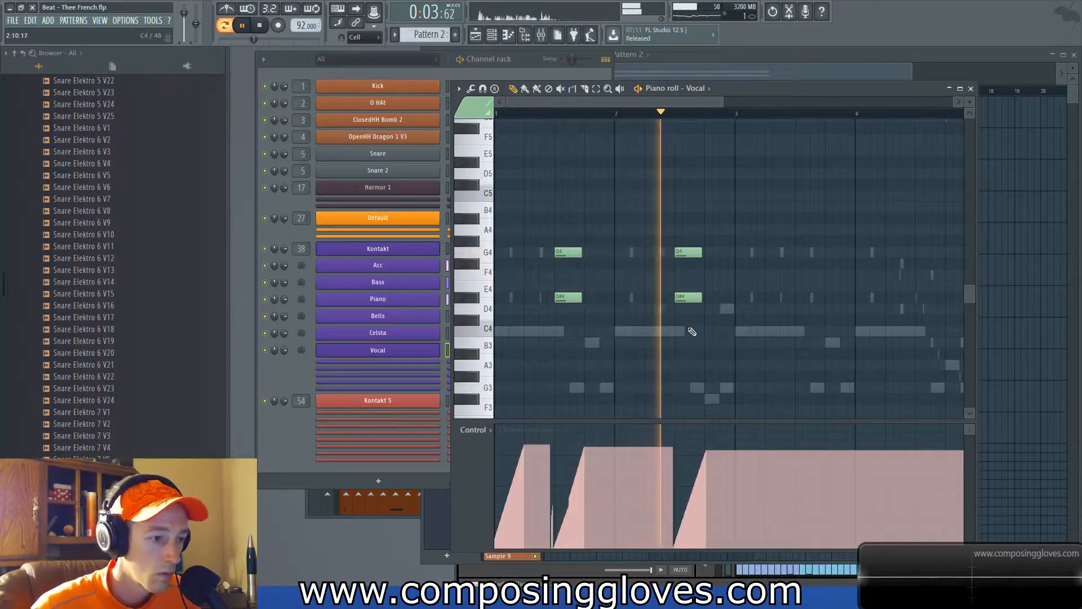
Step: Move the D#4 in the bar 2 Vocal chord up to B4 and play back from bar 2
{"action": "key", "text": "space"}
{"action": "left_click_drag", "start_coordinate": [688, 298], "coordinate": [686, 199]}
{"action": "key", "text": "space"}
{"action": "left_click", "coordinate": [613, 113]}
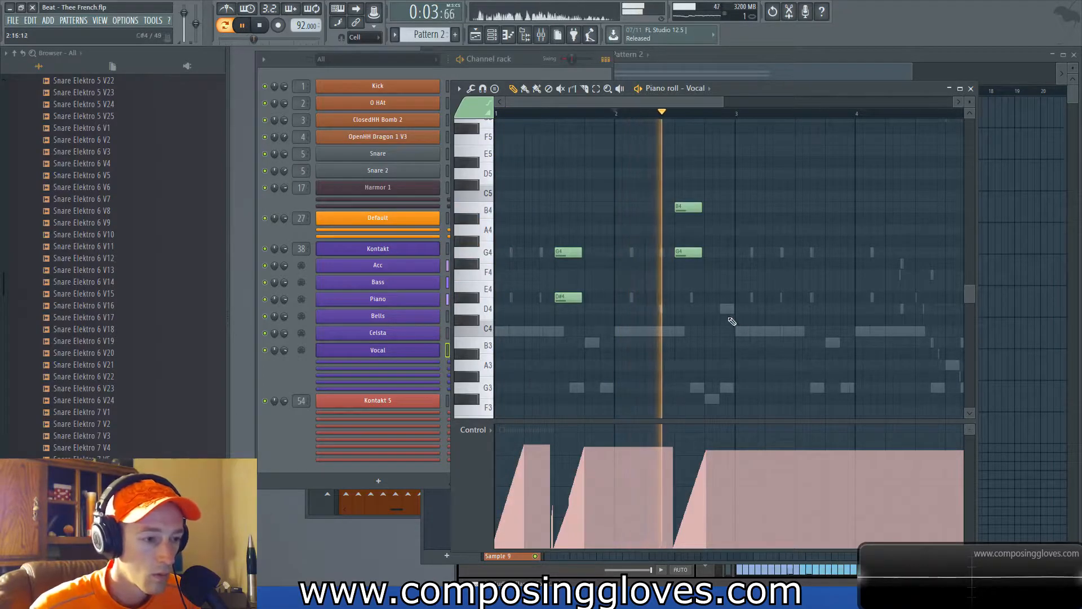
{"action": "scroll", "coordinate": [727, 316], "scroll_direction": "up", "scroll_amount": 2}
{"action": "key", "text": "space"}
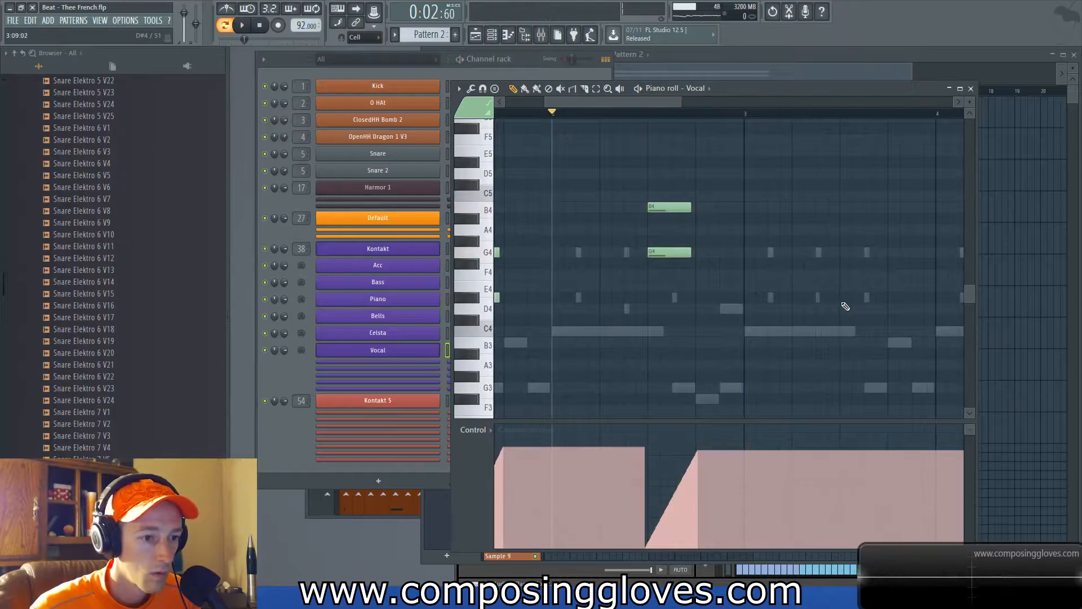
Step: Copy the bar 1 Vocal chord to beat 3 of bar 3, draw a volume fade-in under it and play back
{"action": "scroll", "coordinate": [696, 332], "scroll_direction": "down", "scroll_amount": 3}
{"action": "left_click_drag", "start_coordinate": [535, 224], "coordinate": [592, 339]}
{"action": "left_click_drag", "start_coordinate": [543, 297], "coordinate": [700, 298]}
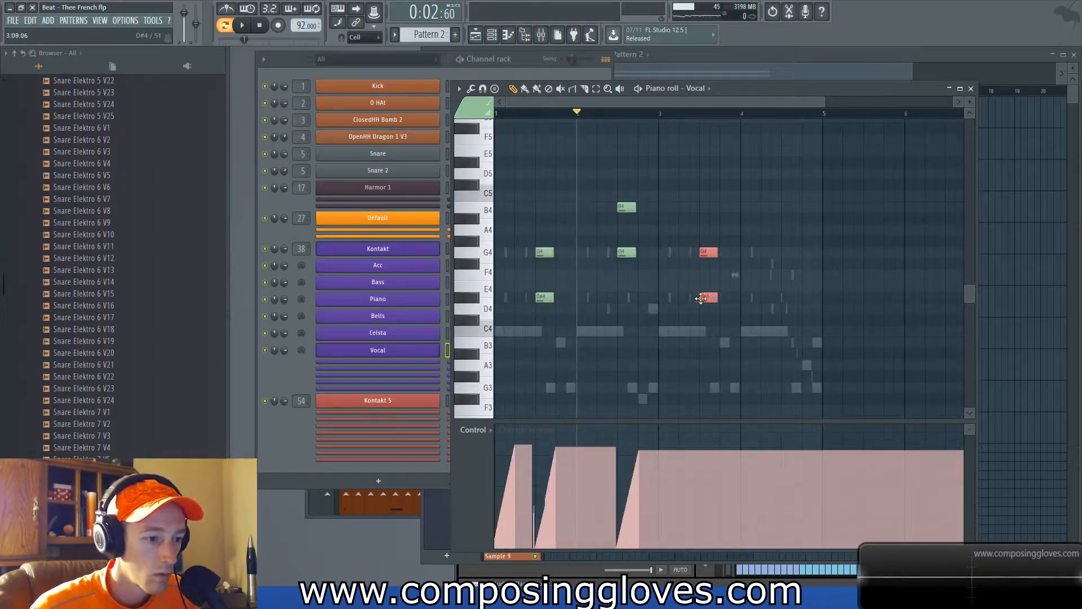
{"action": "key", "text": "space"}
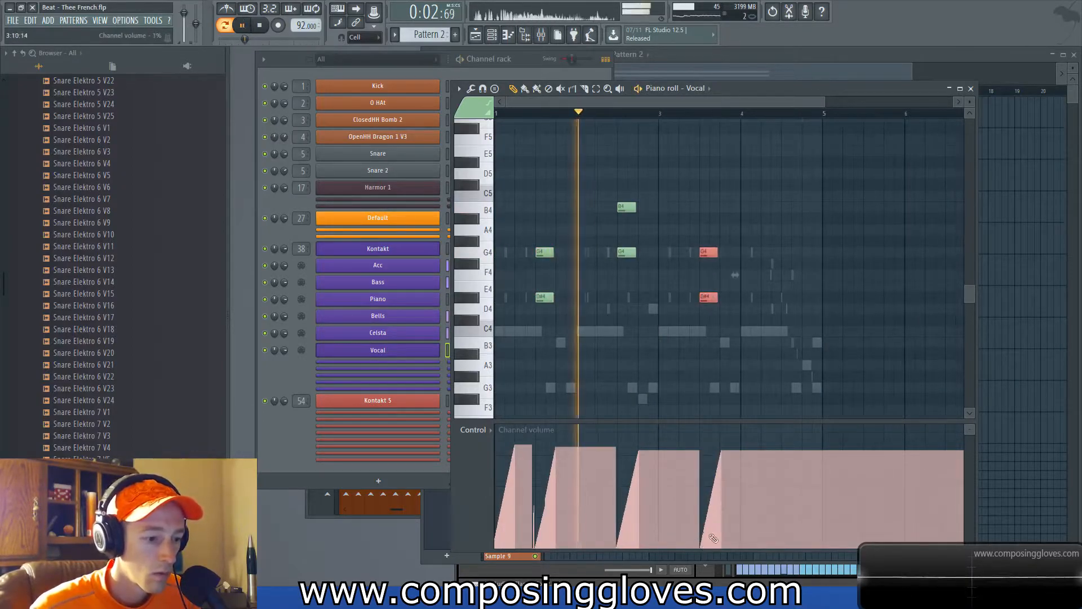
{"action": "scroll", "coordinate": [719, 346], "scroll_direction": "up", "scroll_amount": 2}
{"action": "scroll", "coordinate": [720, 346], "scroll_direction": "up", "scroll_amount": 1}
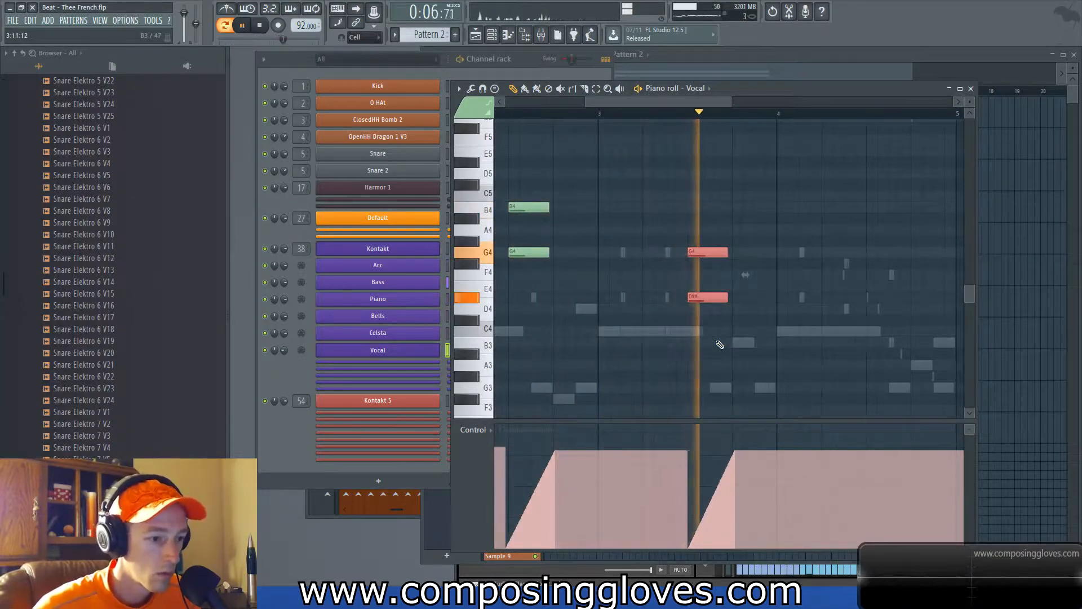
{"action": "scroll", "coordinate": [693, 487], "scroll_direction": "up", "scroll_amount": 6}
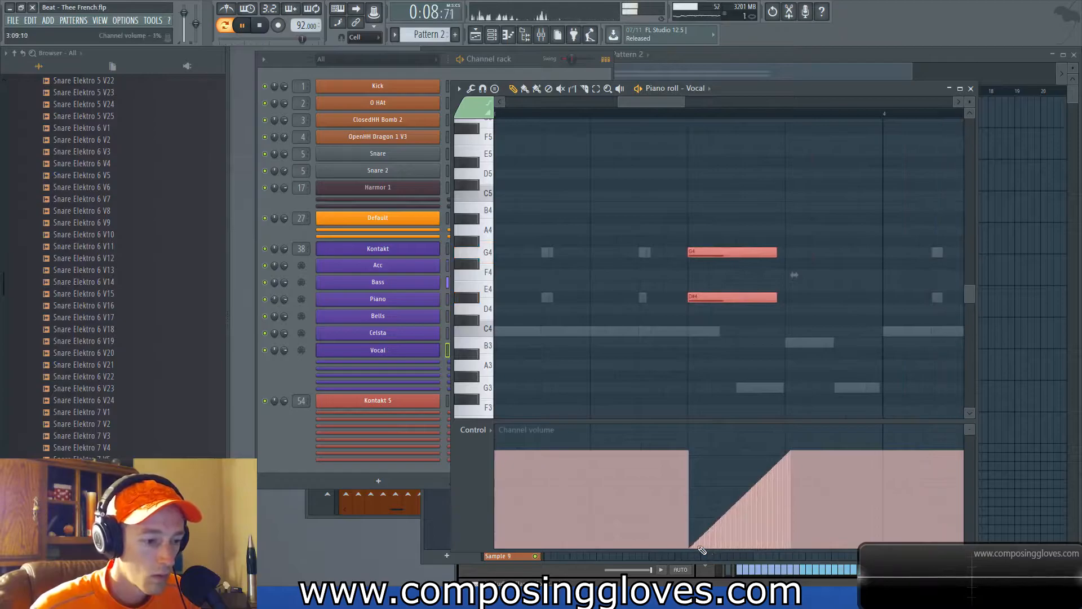
{"action": "left_click_drag", "start_coordinate": [693, 553], "coordinate": [684, 558]}
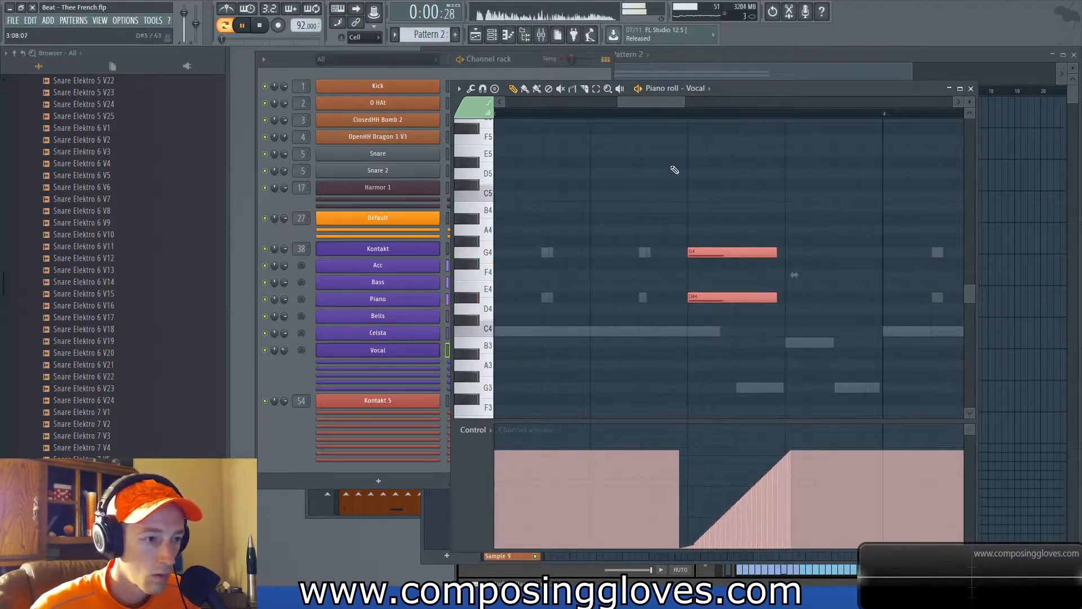
Step: Stop playback and add a B3 Vocal note on beat 3 of bar 4
{"action": "scroll", "coordinate": [829, 252], "scroll_direction": "down", "scroll_amount": 8}
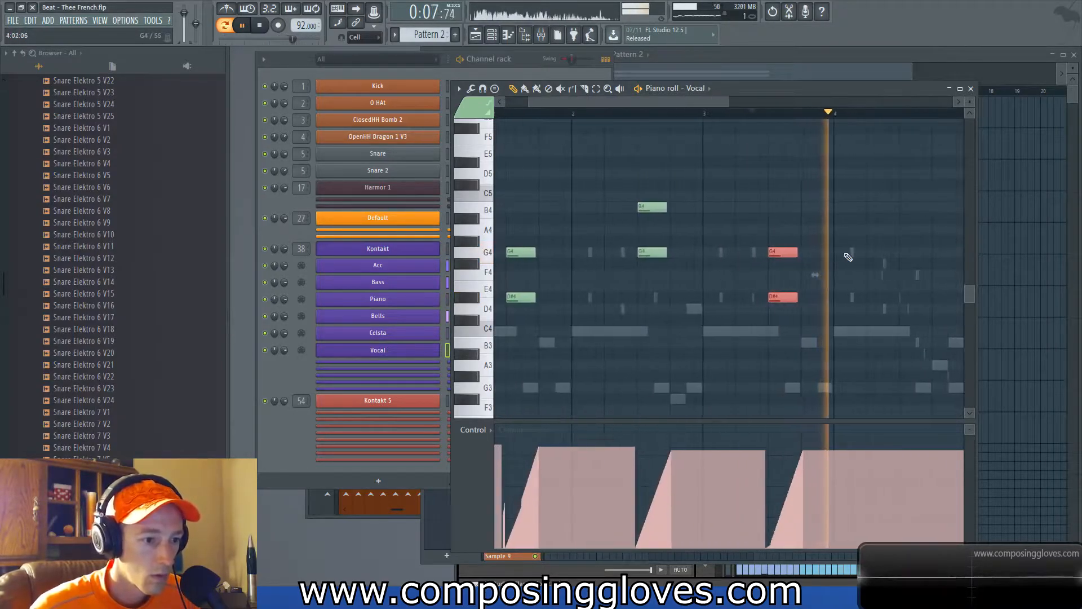
{"action": "left_click_drag", "start_coordinate": [848, 257], "coordinate": [572, 221]}
{"action": "key", "text": "space"}
{"action": "left_click", "coordinate": [629, 310]}
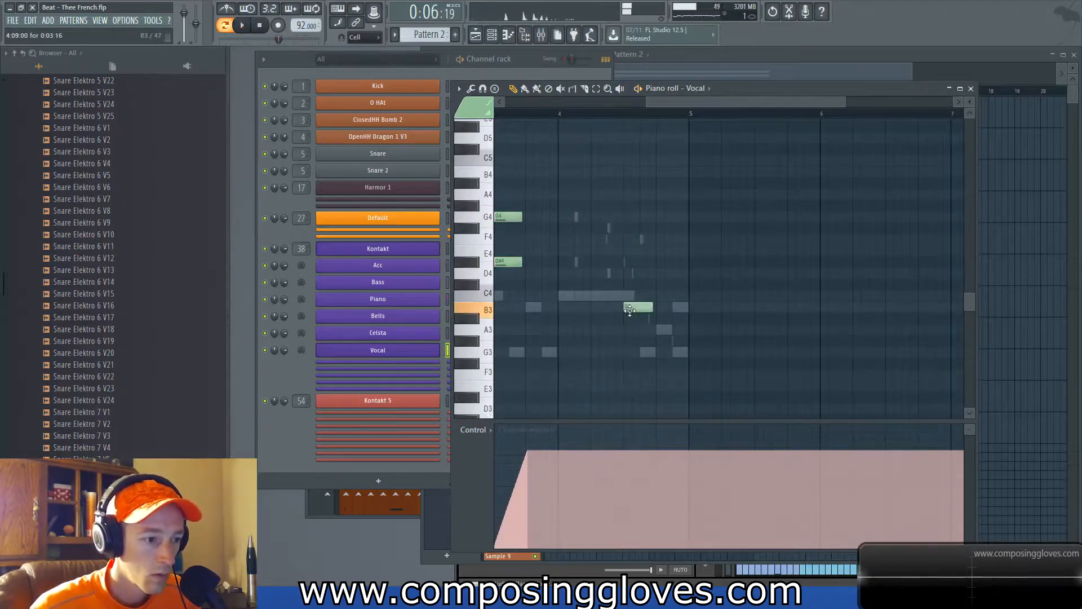
Step: Add a D4 above the bar 4 B3 Vocal note, draw a channel volume fade-in under the chord and play back
{"action": "left_click_drag", "start_coordinate": [629, 335], "coordinate": [628, 265]}
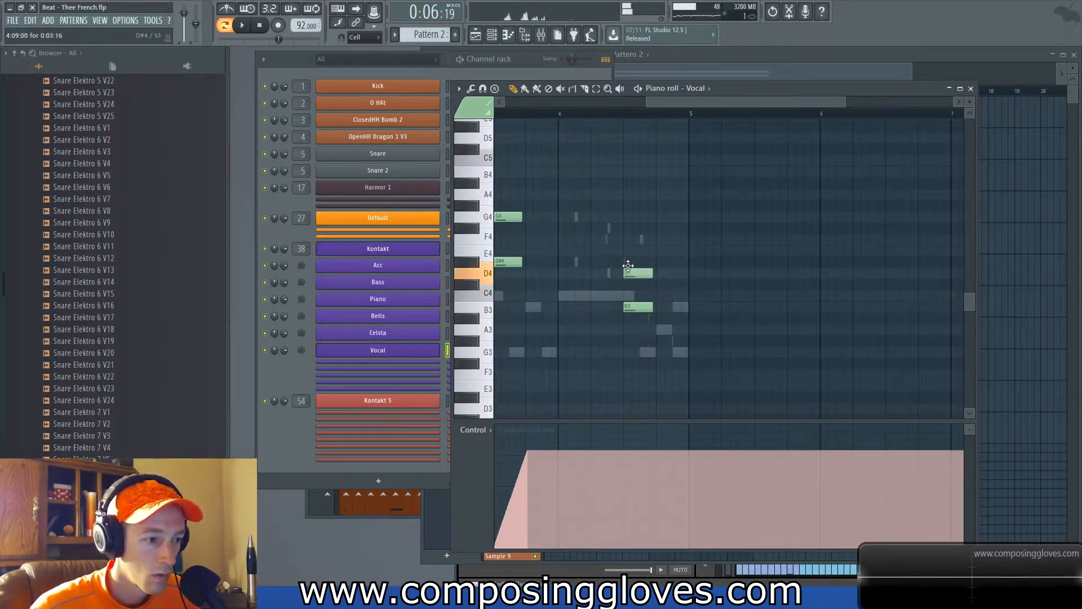
{"action": "left_click", "coordinate": [657, 446]}
{"action": "key", "text": "space"}
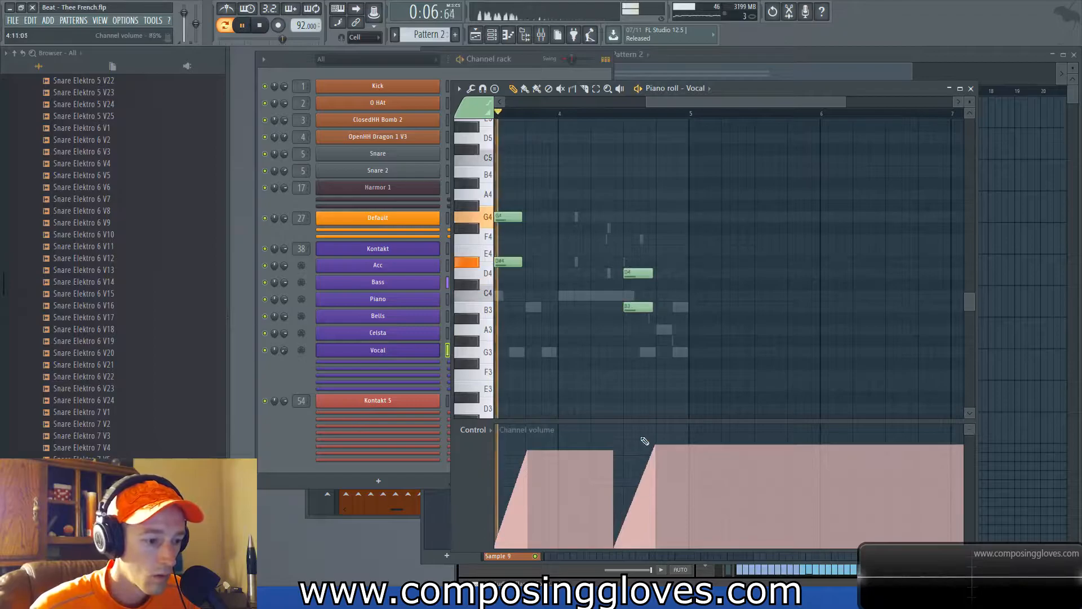
{"action": "scroll", "coordinate": [617, 337], "scroll_direction": "up", "scroll_amount": 3}
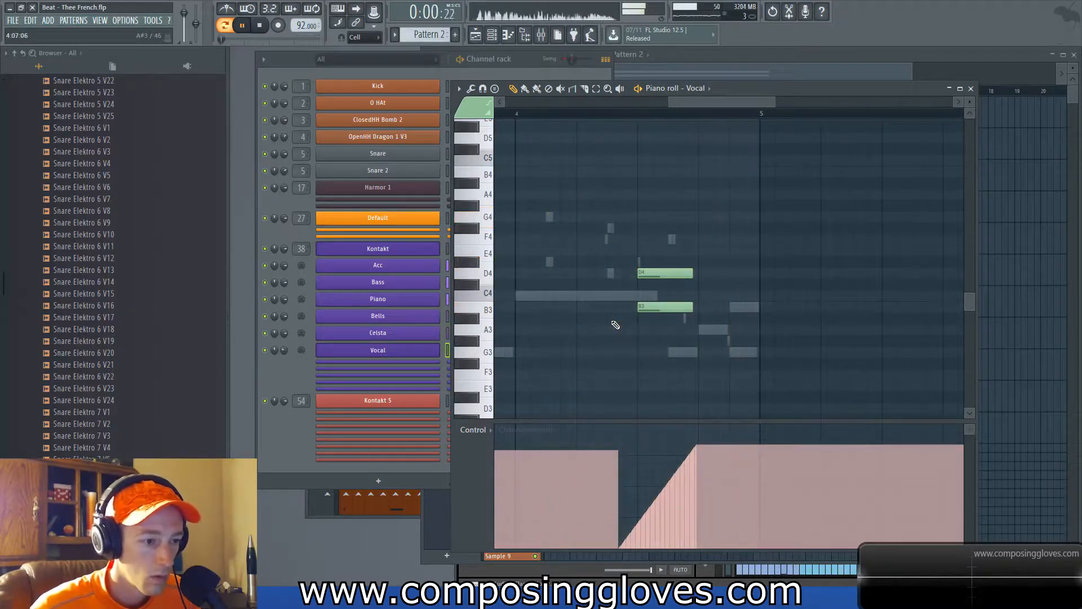
{"action": "scroll", "coordinate": [592, 303], "scroll_direction": "down", "scroll_amount": 4}
{"action": "left_click_drag", "start_coordinate": [575, 261], "coordinate": [718, 266]}
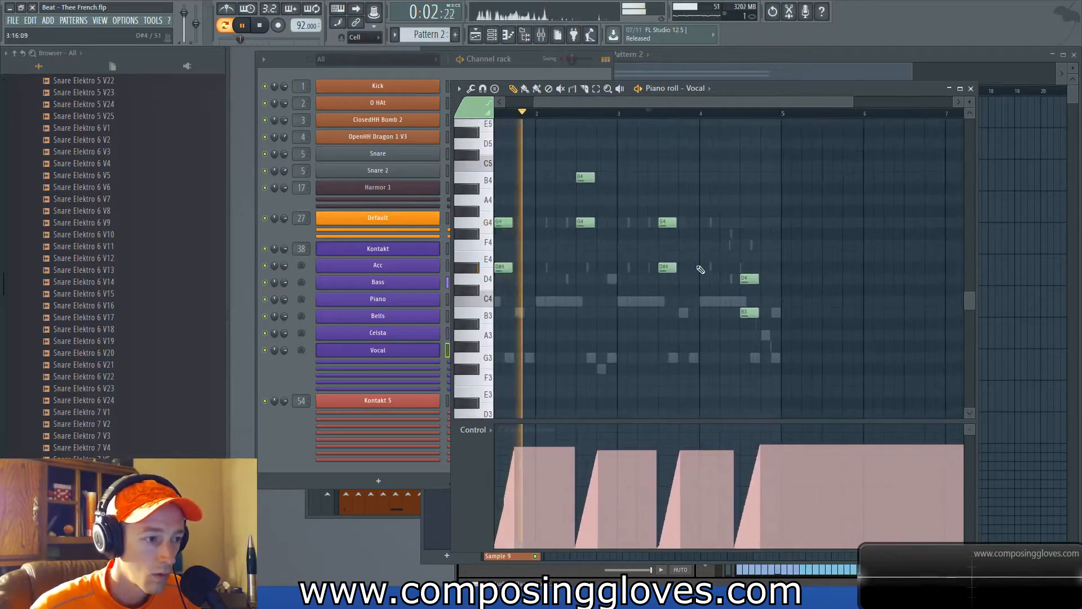
Step: Close the Vocal piano roll, expand the Kontakt 1 #7 channel below Vocal and stop playback
{"action": "left_click", "coordinate": [971, 89]}
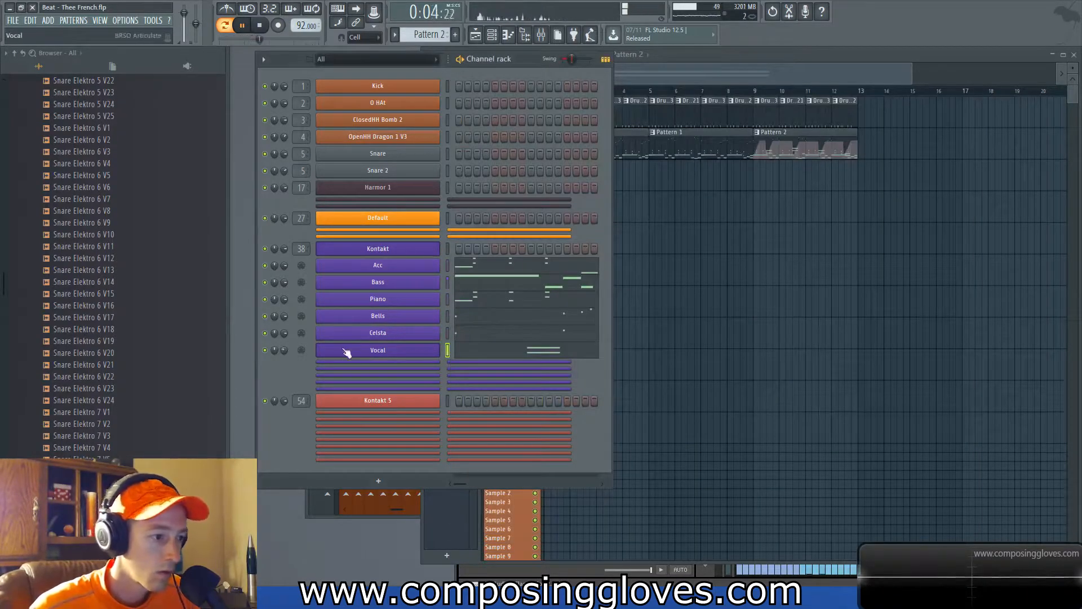
{"action": "left_click", "coordinate": [380, 362]}
{"action": "key", "text": "space"}
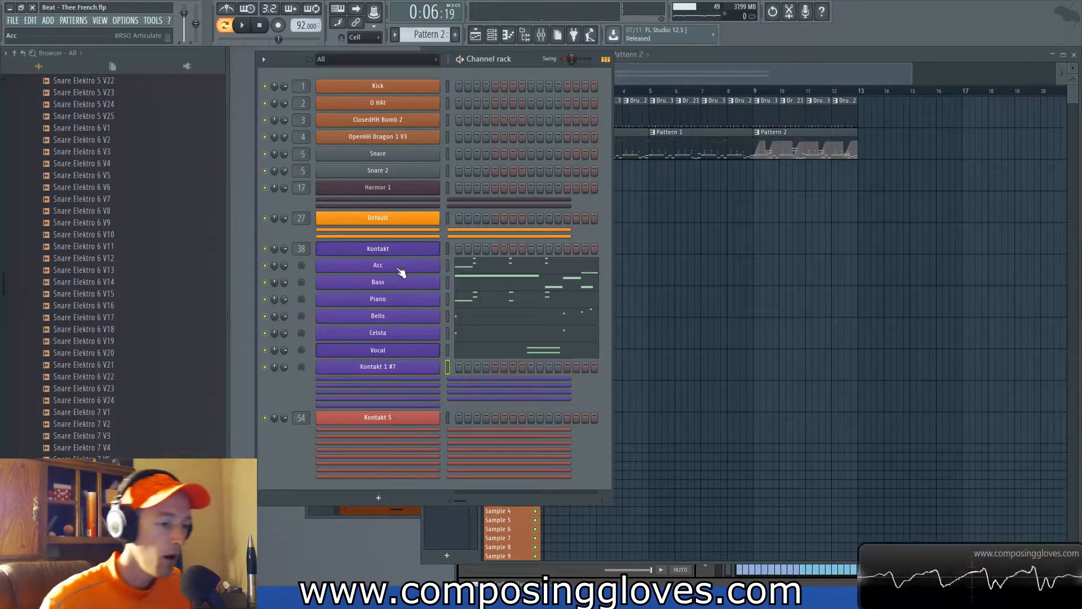
Step: Browse Kontakt's instrument folders and libraries for another instrument to layer
{"action": "key", "text": "Up"}
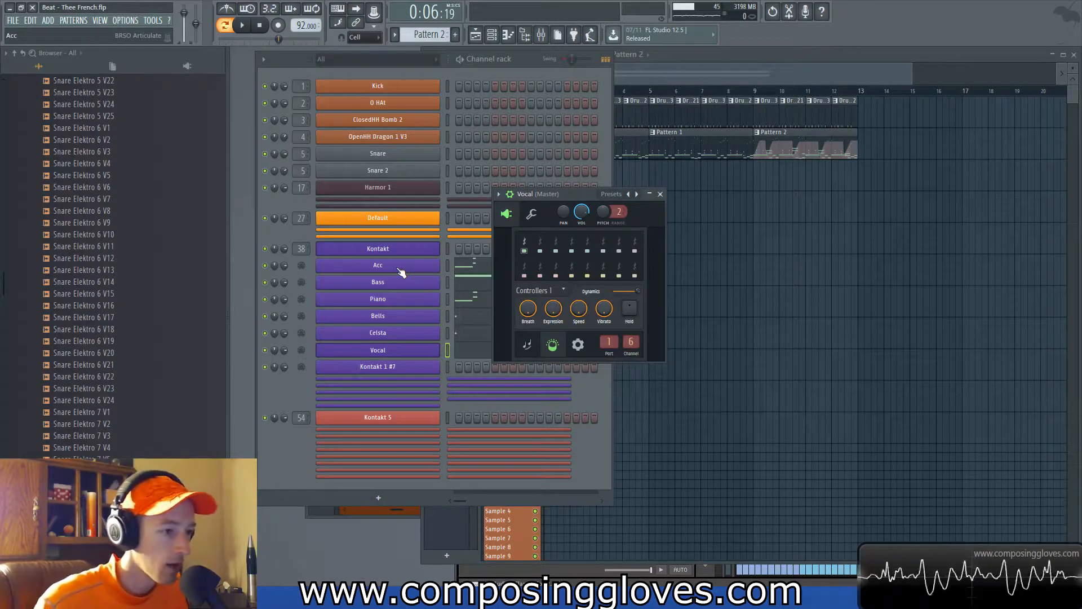
{"action": "key", "text": "Tab"}
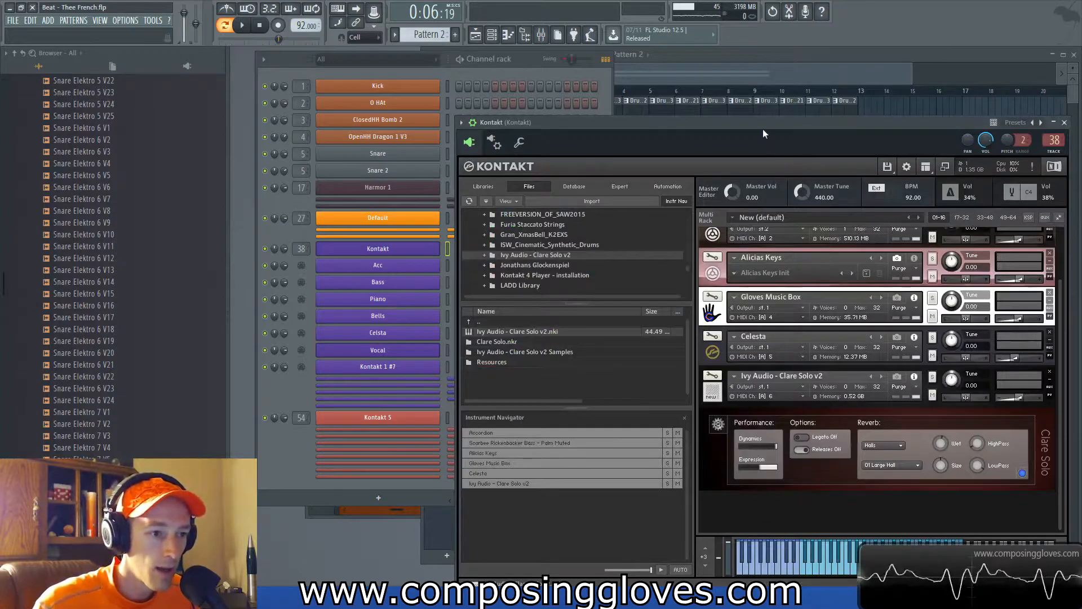
{"action": "left_click_drag", "start_coordinate": [763, 129], "coordinate": [584, 80]}
{"action": "left_click", "coordinate": [540, 374]}
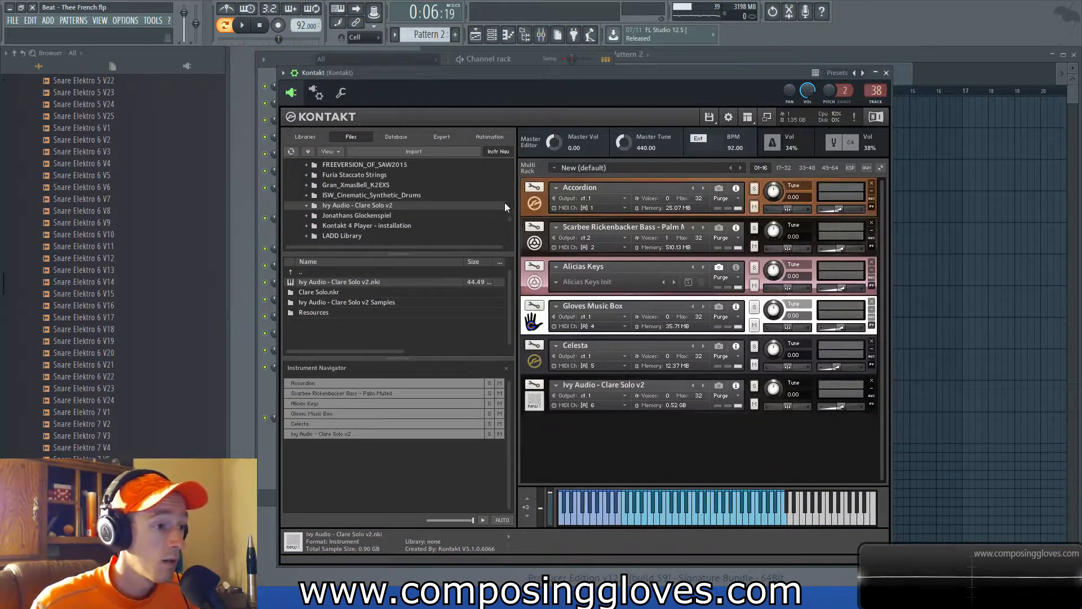
{"action": "scroll", "coordinate": [510, 217], "scroll_direction": "up", "scroll_amount": 5}
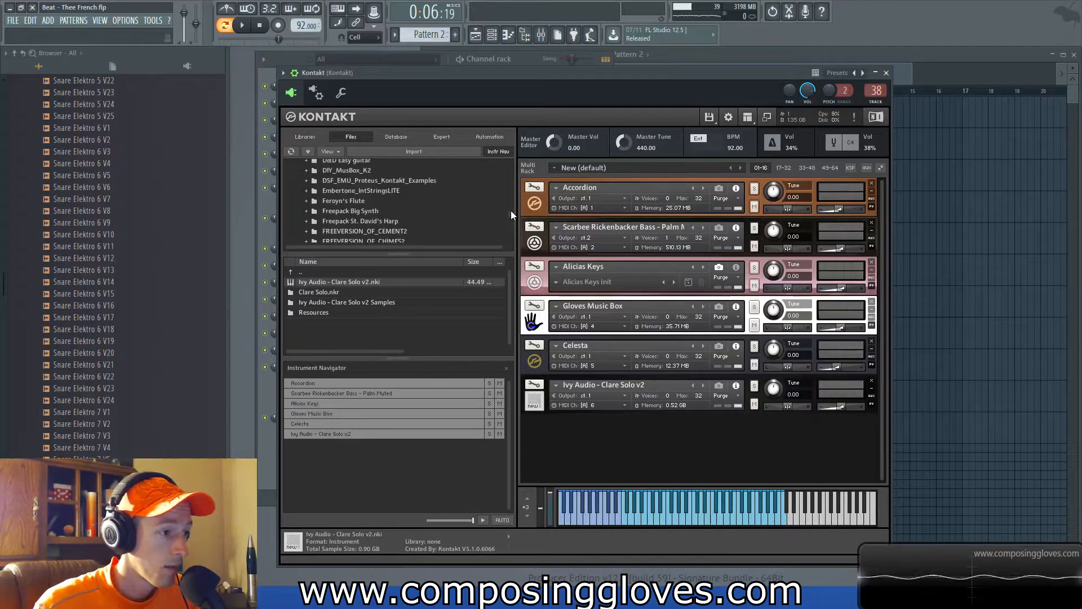
{"action": "scroll", "coordinate": [510, 210], "scroll_direction": "up", "scroll_amount": 10}
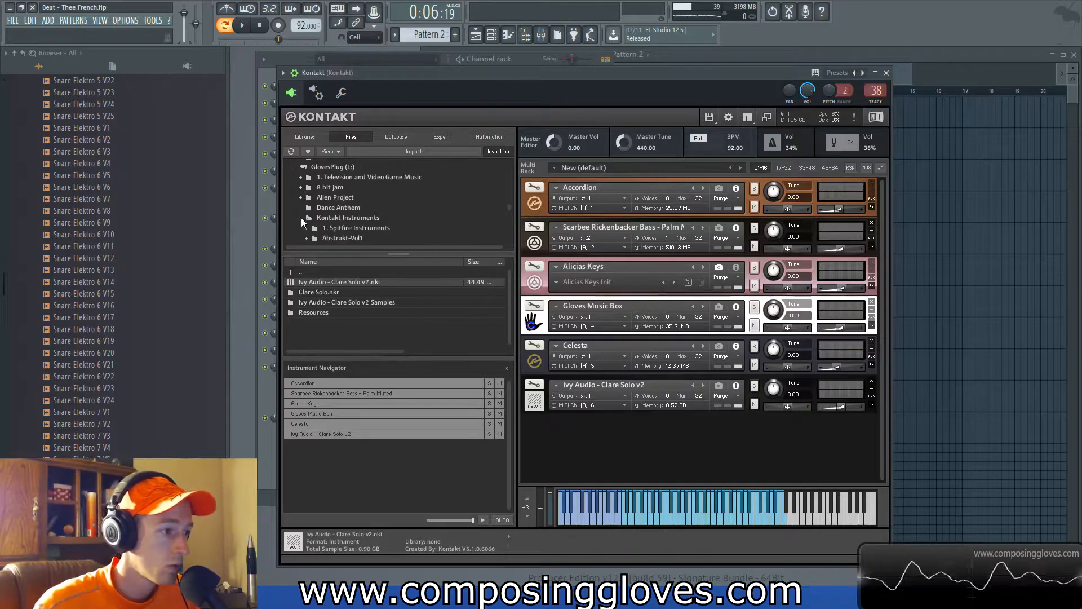
{"action": "left_click", "coordinate": [301, 217]}
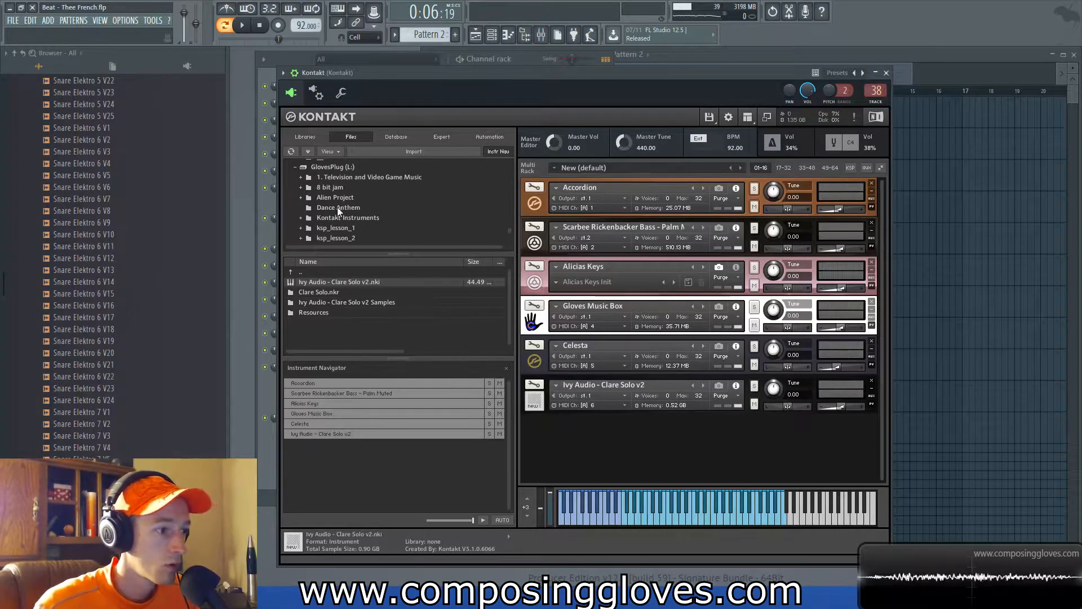
{"action": "left_click", "coordinate": [307, 137]}
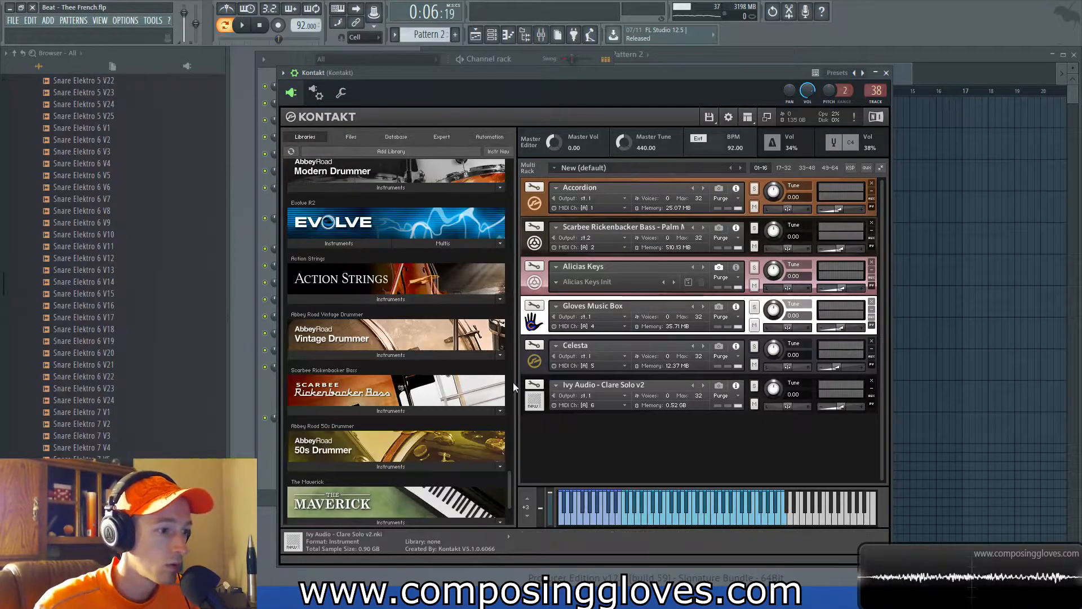
{"action": "left_click_drag", "start_coordinate": [510, 493], "coordinate": [499, 319]}
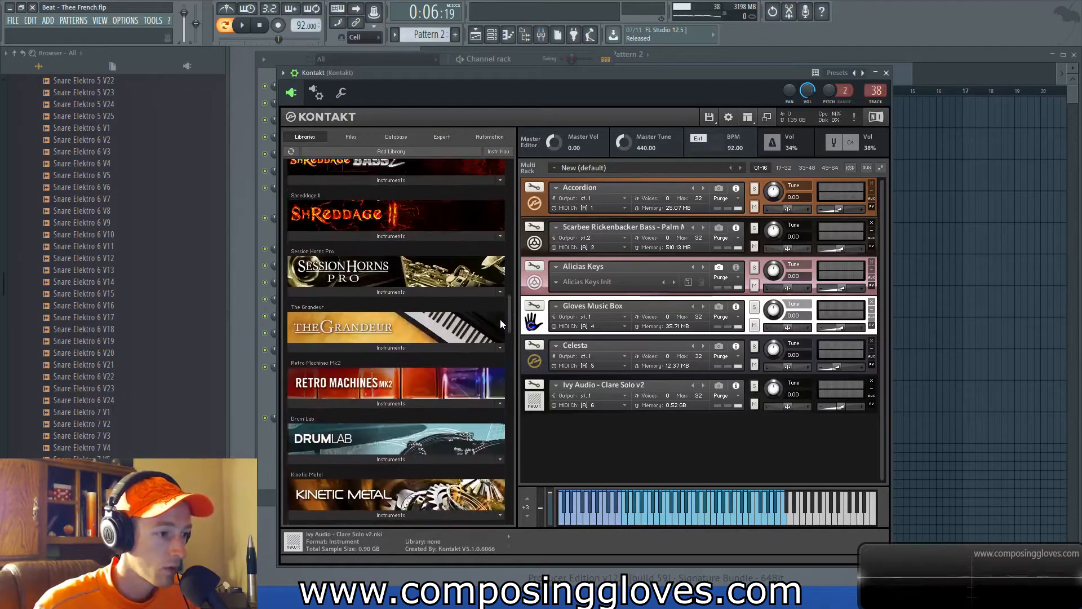
Step: Make the first Pattern 1 clip, at bar 1 of the playlist, a unique pattern
{"action": "left_click", "coordinate": [904, 68]}
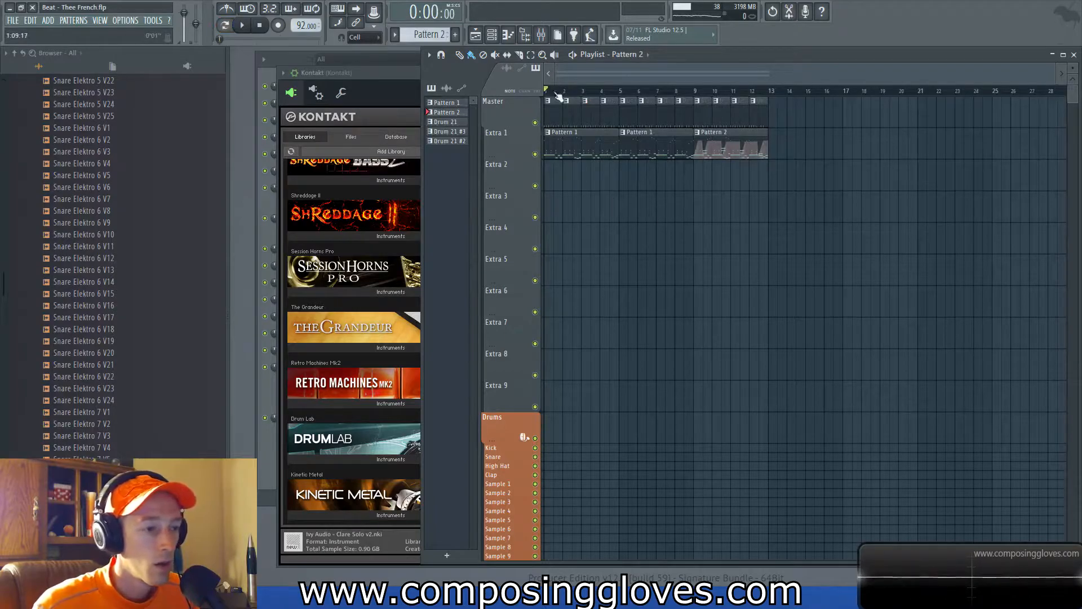
{"action": "left_click", "coordinate": [549, 134]}
{"action": "left_click", "coordinate": [569, 204]}
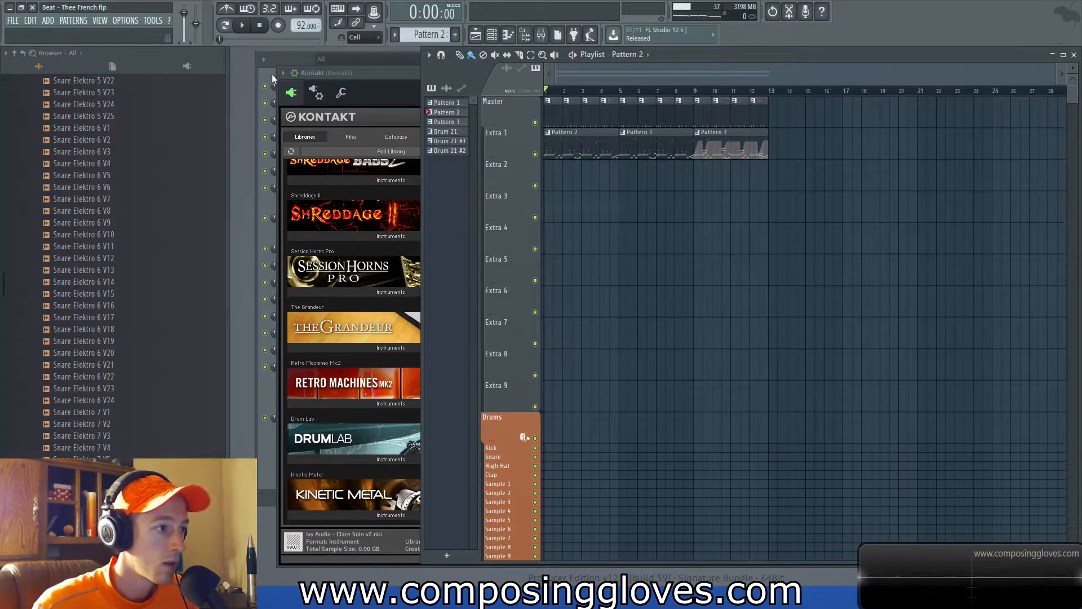
Step: Cut the Bass, Piano and Bells notes from the new opening pattern and audition it
{"action": "key", "text": "F6"}
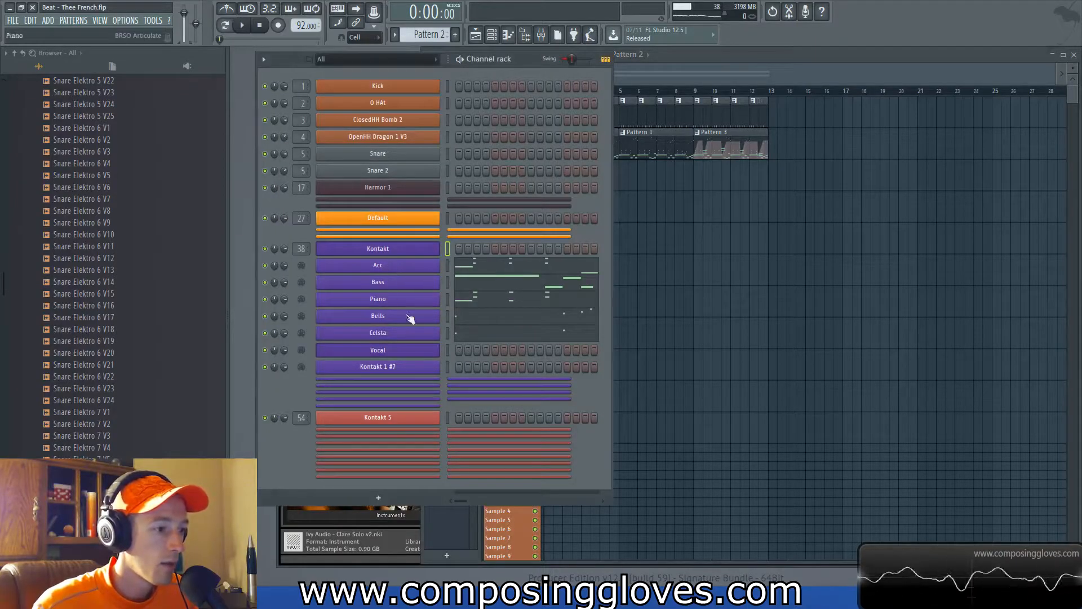
{"action": "right_click", "coordinate": [423, 284]}
{"action": "left_click", "coordinate": [545, 283]}
{"action": "right_click", "coordinate": [411, 300]}
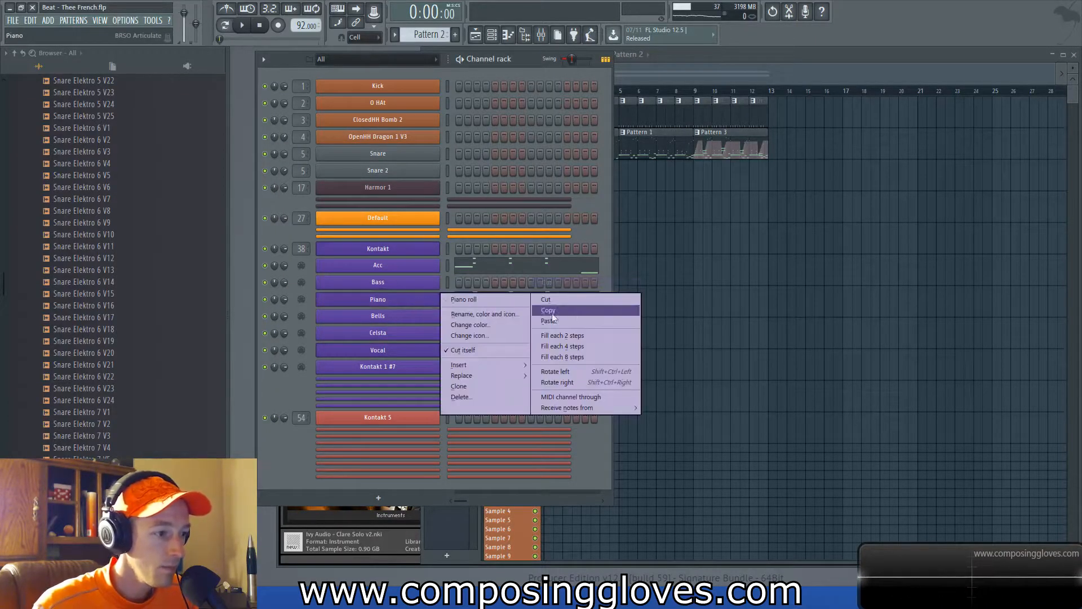
{"action": "left_click", "coordinate": [577, 300]}
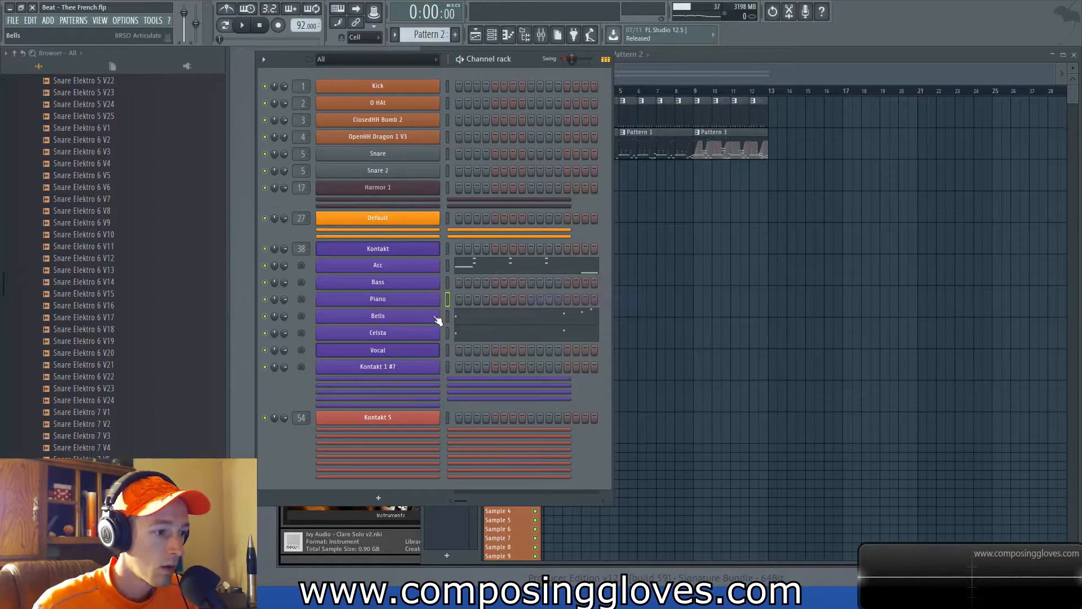
{"action": "right_click", "coordinate": [433, 316]}
{"action": "left_click", "coordinate": [563, 316]}
{"action": "key", "text": "space"}
{"action": "key", "text": "space"}
Step: Remove the drum clips from bars 1 to 4 of the playlist and play the song into bar 5
{"action": "key", "text": "F5"}
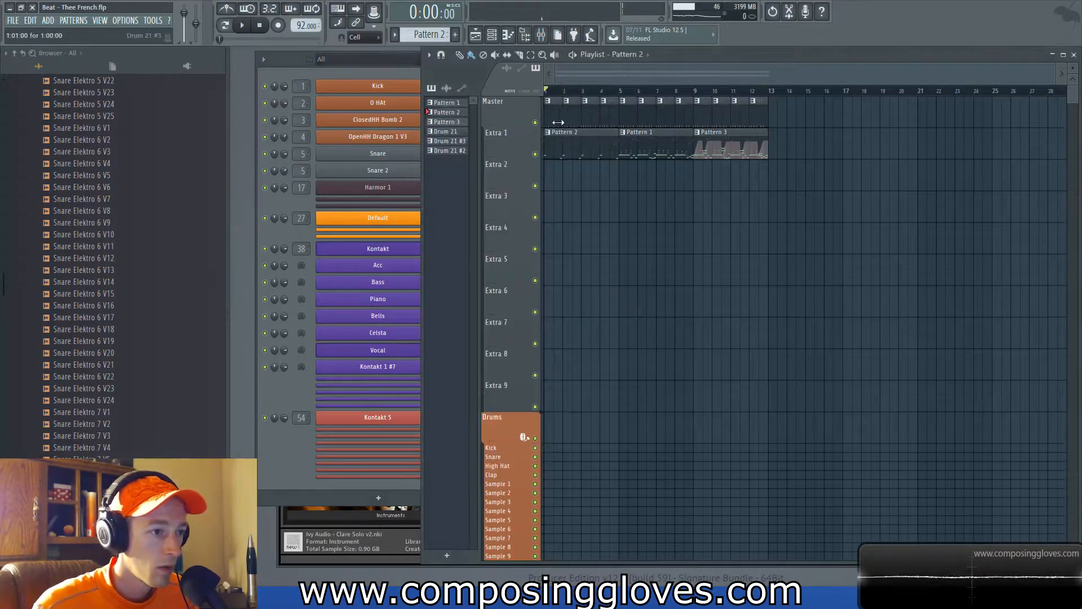
{"action": "left_click_drag", "start_coordinate": [548, 119], "coordinate": [613, 122]}
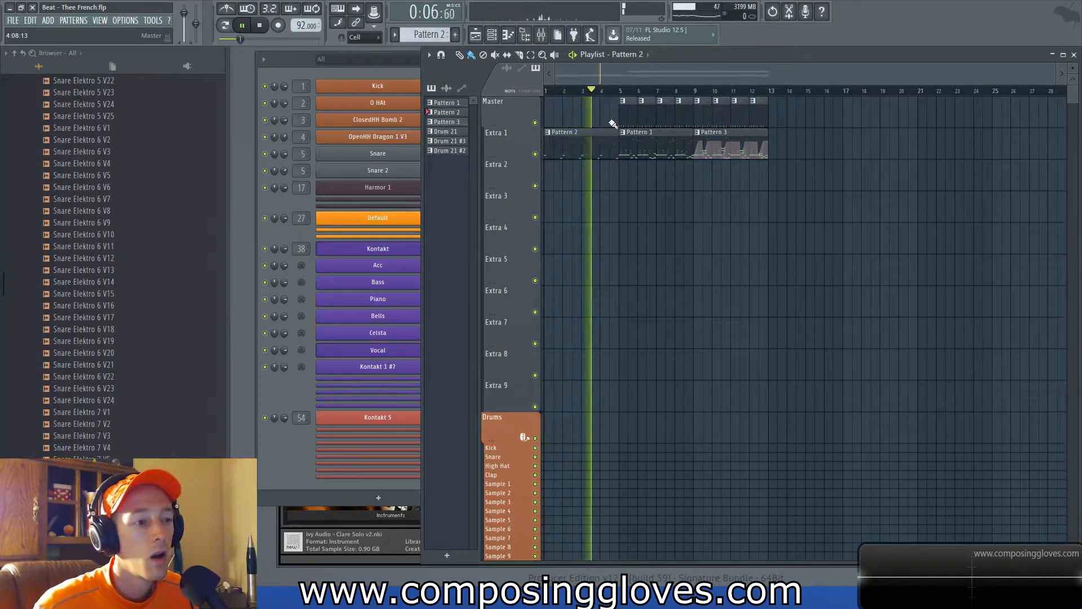
{"action": "scroll", "coordinate": [631, 110], "scroll_direction": "up", "scroll_amount": 3}
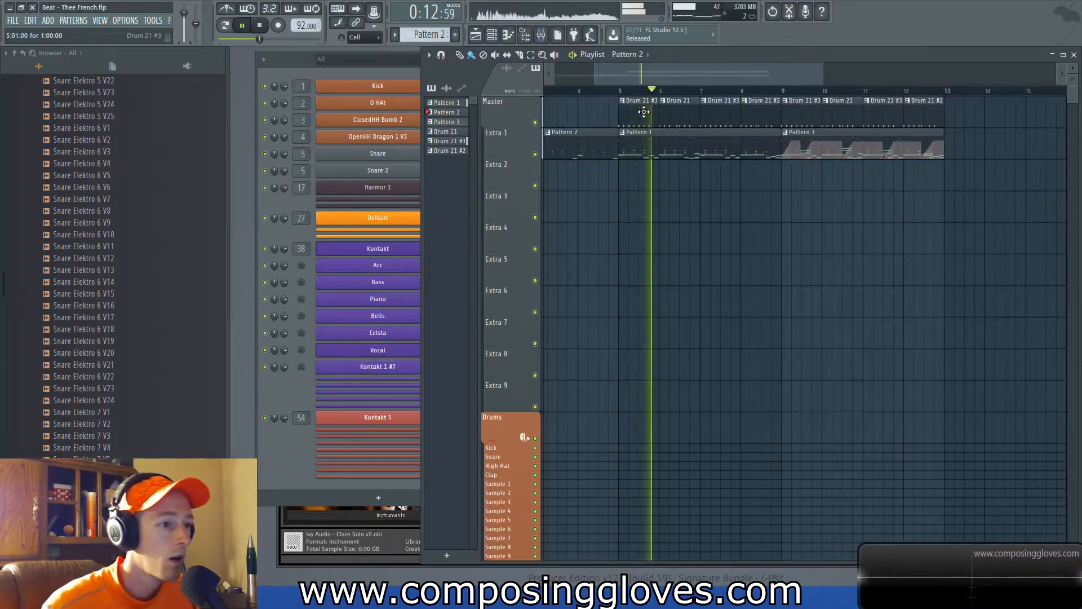
{"action": "key", "text": "space"}
Step: Place a half-bar Drum 21 clip on Extra 2 right before bar 5 and make it unique
{"action": "left_click_drag", "start_coordinate": [626, 191], "coordinate": [621, 163]}
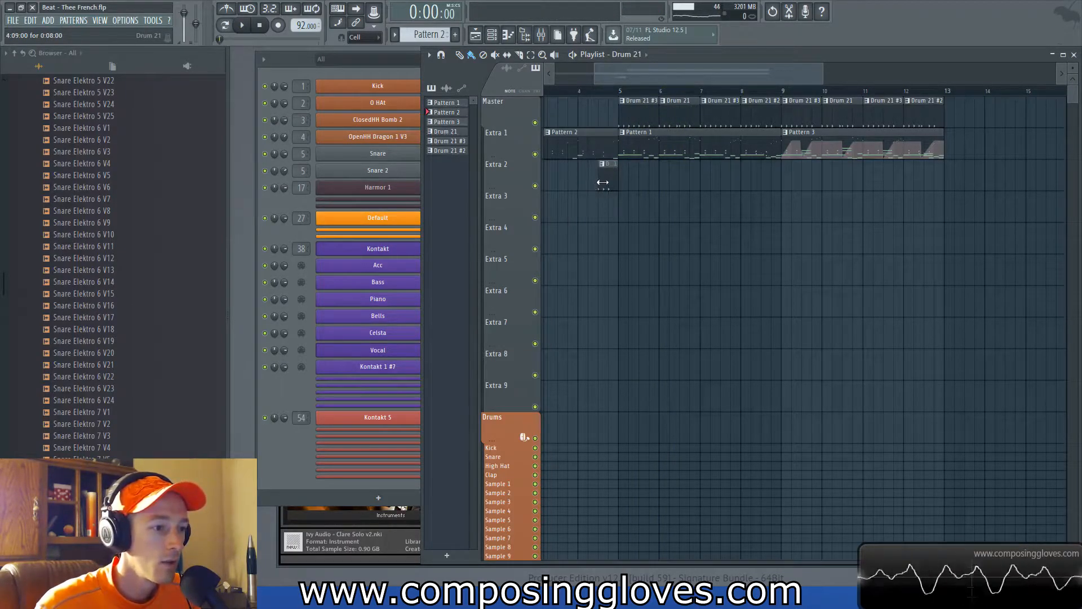
{"action": "right_click", "coordinate": [604, 169]}
{"action": "left_click", "coordinate": [617, 237]}
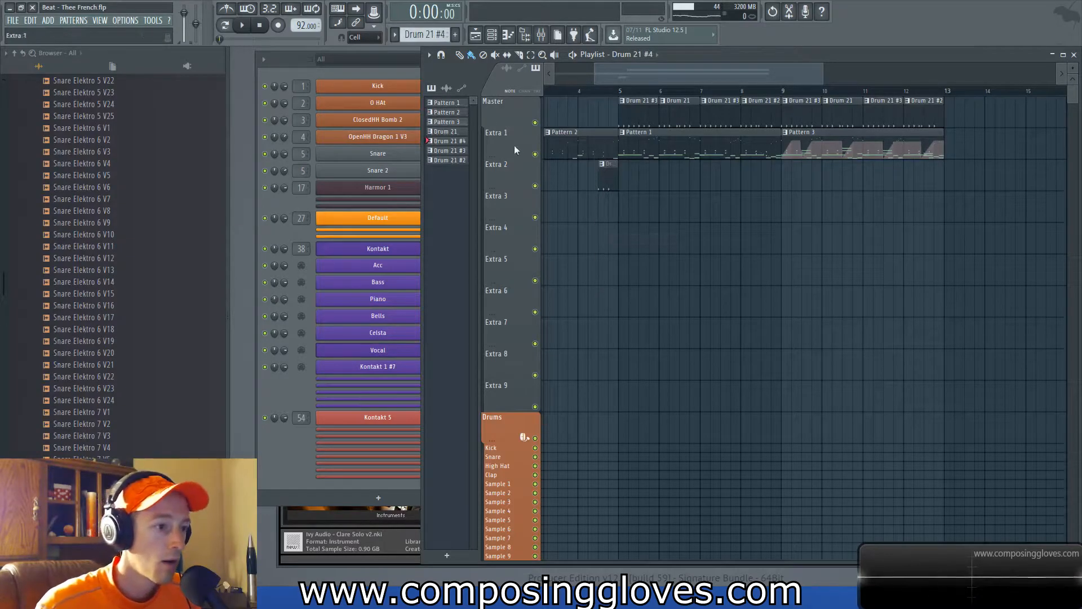
Step: Program the fill with Kick on steps 1, 3, 7, 8, O HAt on 3, 6 and Snare on 5, 8, and play it in the song
{"action": "left_click", "coordinate": [370, 59]}
{"action": "left_click", "coordinate": [321, 72]}
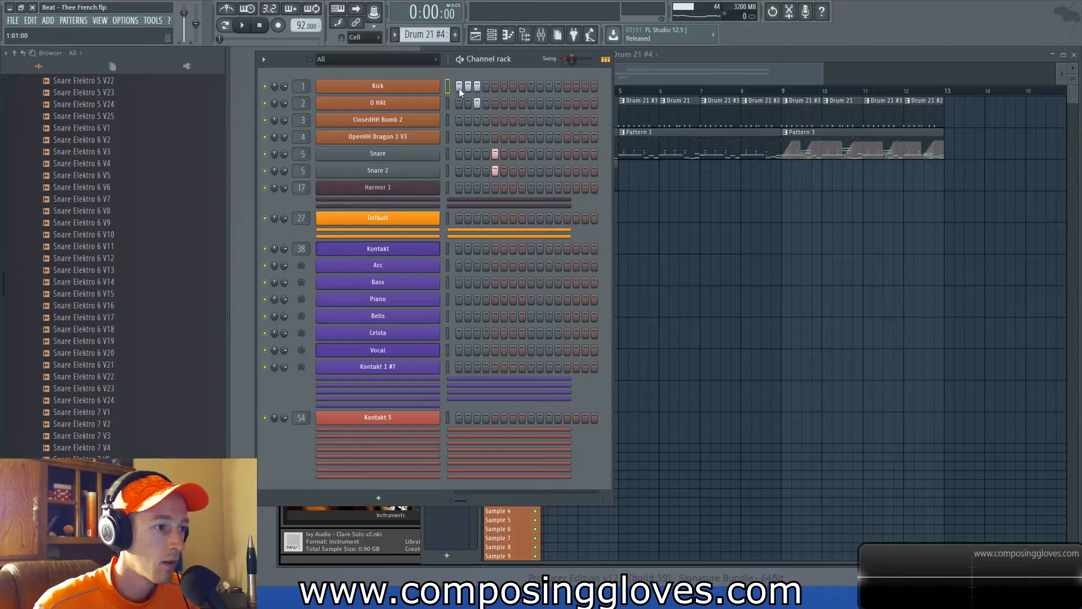
{"action": "left_click", "coordinate": [522, 85]}
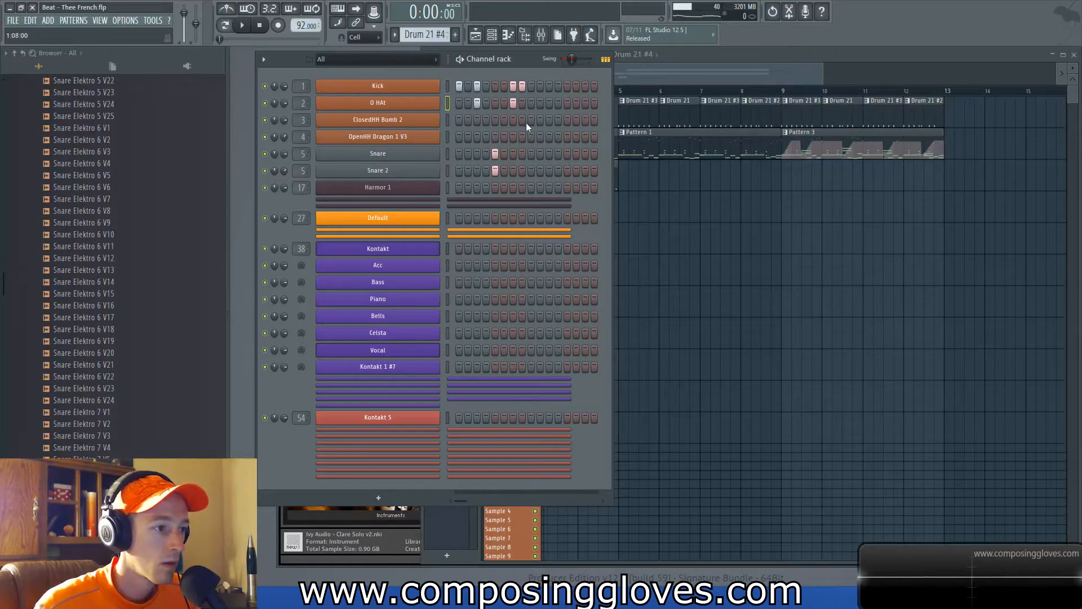
{"action": "left_click", "coordinate": [504, 102]}
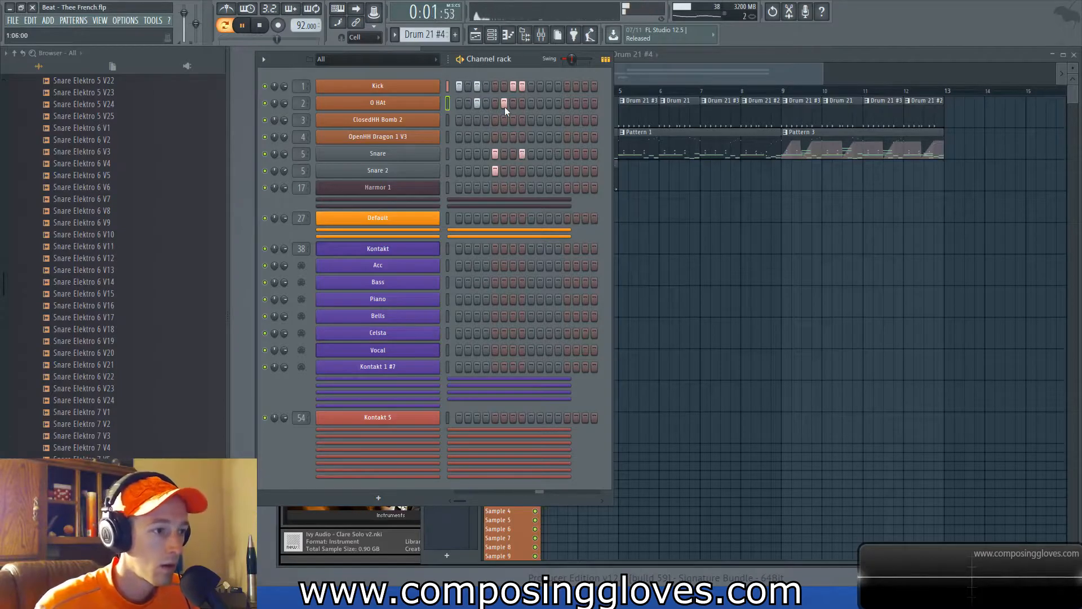
{"action": "key", "text": "space"}
{"action": "left_click", "coordinate": [652, 80]}
{"action": "key", "text": "l"}
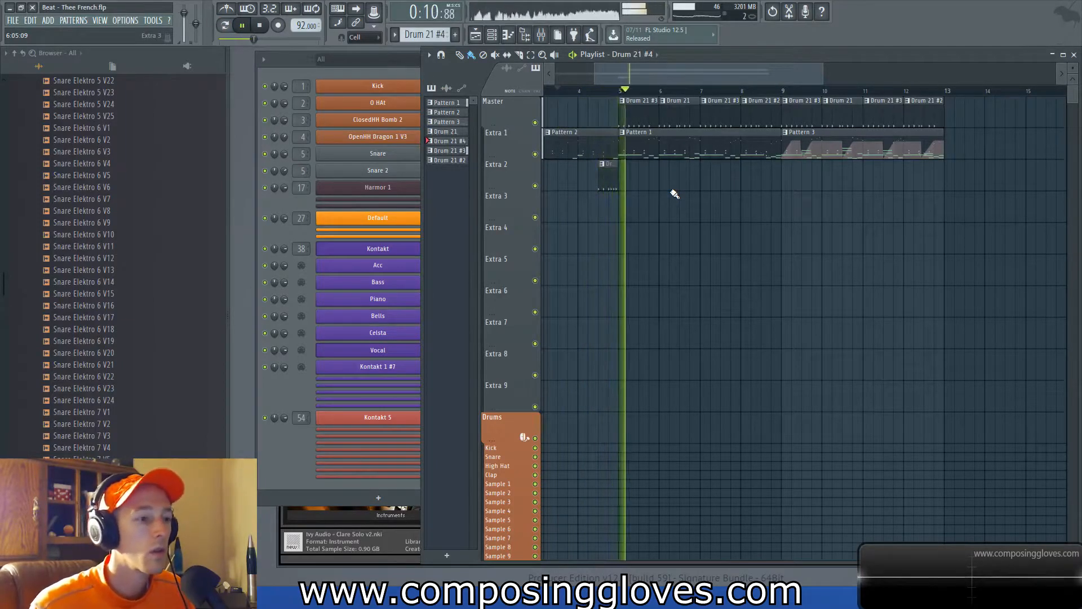
{"action": "key", "text": "space"}
Step: Add Snare and Snare 2 hits on step 7 of the fill and play the song again
{"action": "left_click", "coordinate": [407, 73]}
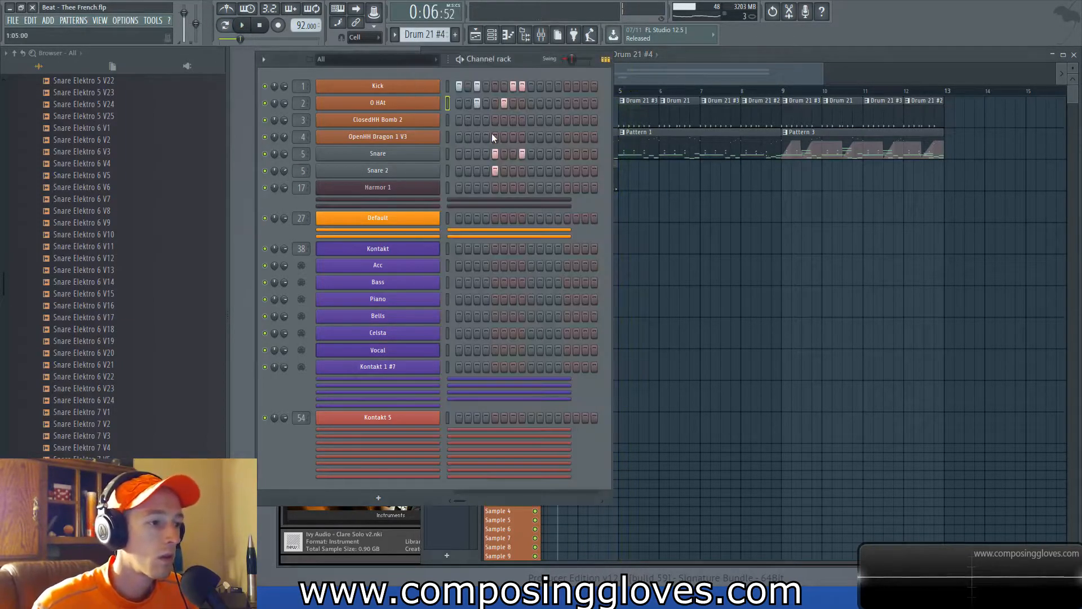
{"action": "left_click", "coordinate": [514, 153]}
{"action": "left_click", "coordinate": [514, 169]}
{"action": "key", "text": "space"}
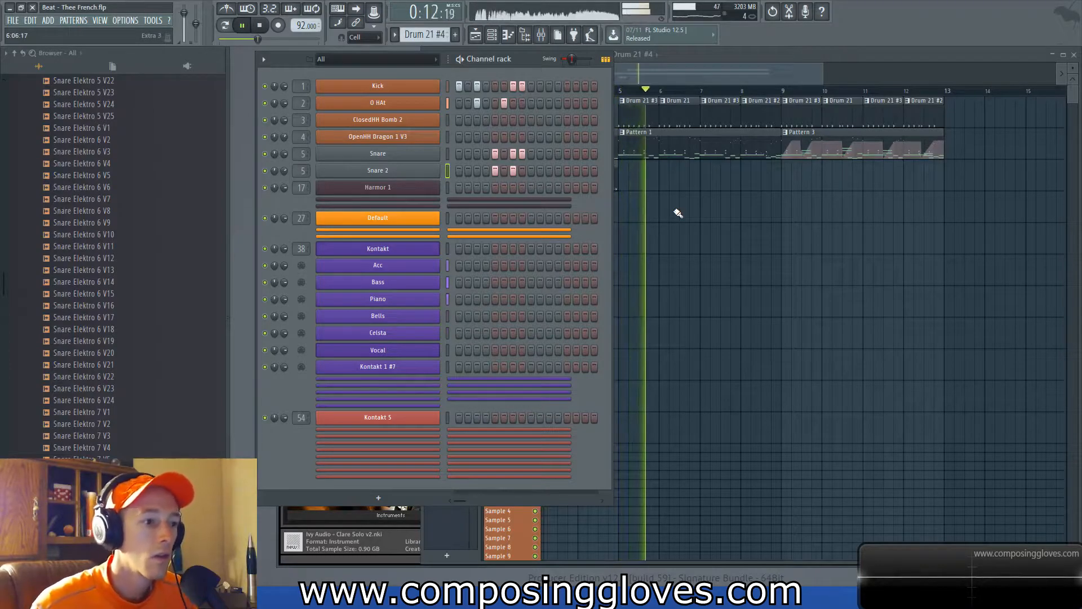
{"action": "key", "text": "space"}
{"action": "key", "text": "space"}
Step: Duplicate the Pattern 3 and drum clips of bars 9 to 12 to start at bar 13
{"action": "left_click", "coordinate": [785, 70]}
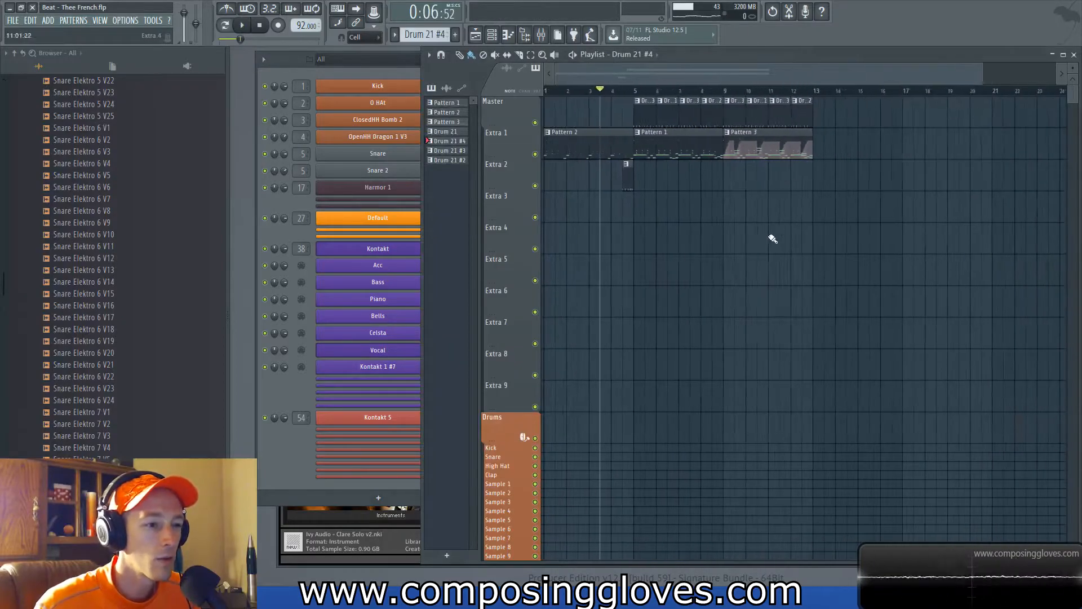
{"action": "scroll", "coordinate": [744, 156], "scroll_direction": "down", "scroll_amount": 3, "text": "ctrl"}
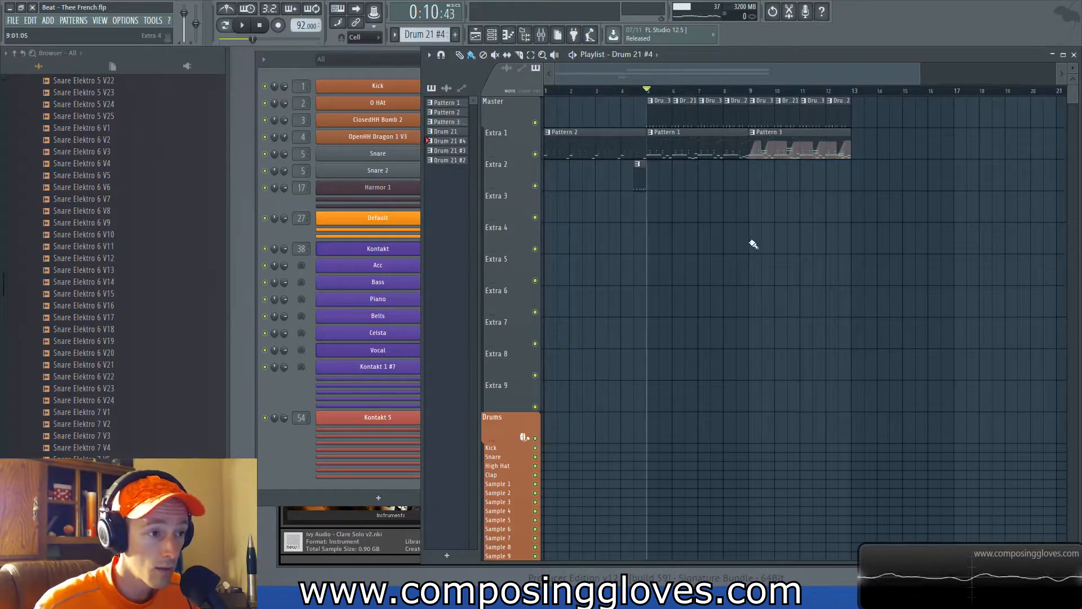
{"action": "scroll", "coordinate": [754, 241], "scroll_direction": "up", "scroll_amount": 3, "text": "ctrl"}
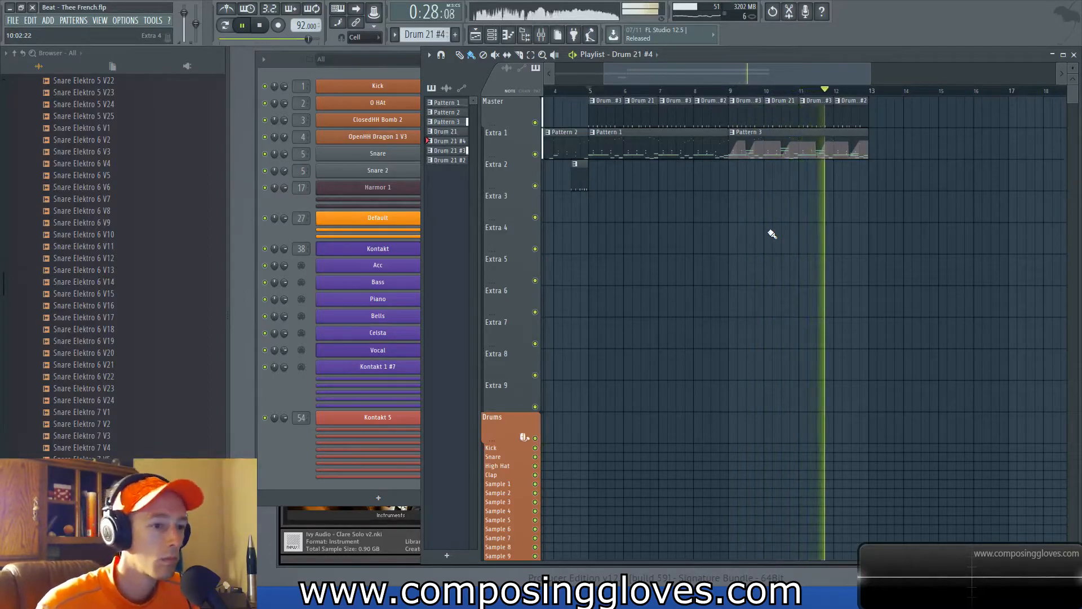
{"action": "left_click_drag", "start_coordinate": [748, 120], "coordinate": [868, 171]}
{"action": "left_click_drag", "start_coordinate": [750, 144], "coordinate": [888, 160]}
{"action": "left_click", "coordinate": [893, 190], "text": "ctrl"}
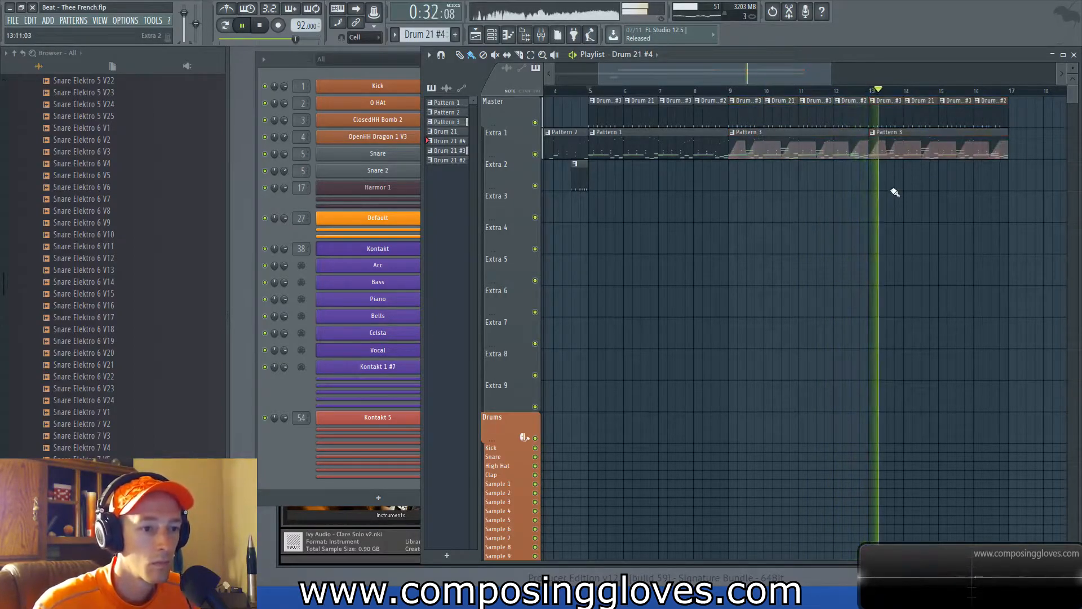
Step: Stop playback and make the copied Pattern 3 clip at bar 13 a unique pattern
{"action": "scroll", "coordinate": [895, 186], "scroll_direction": "down", "scroll_amount": 2}
{"action": "key", "text": "space"}
{"action": "key", "text": "space"}
{"action": "left_click", "coordinate": [834, 131]}
{"action": "left_click", "coordinate": [868, 207]}
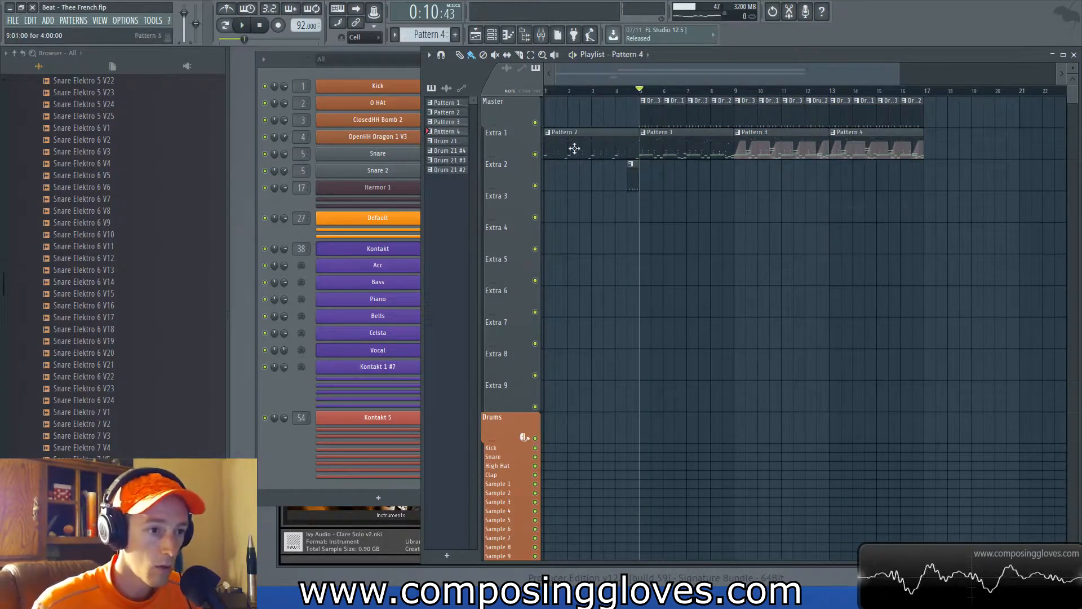
Step: Delete the upper Vocal notes, G4 in bar 1 and B4 in bar 2, from Pattern 4
{"action": "left_click", "coordinate": [307, 76]}
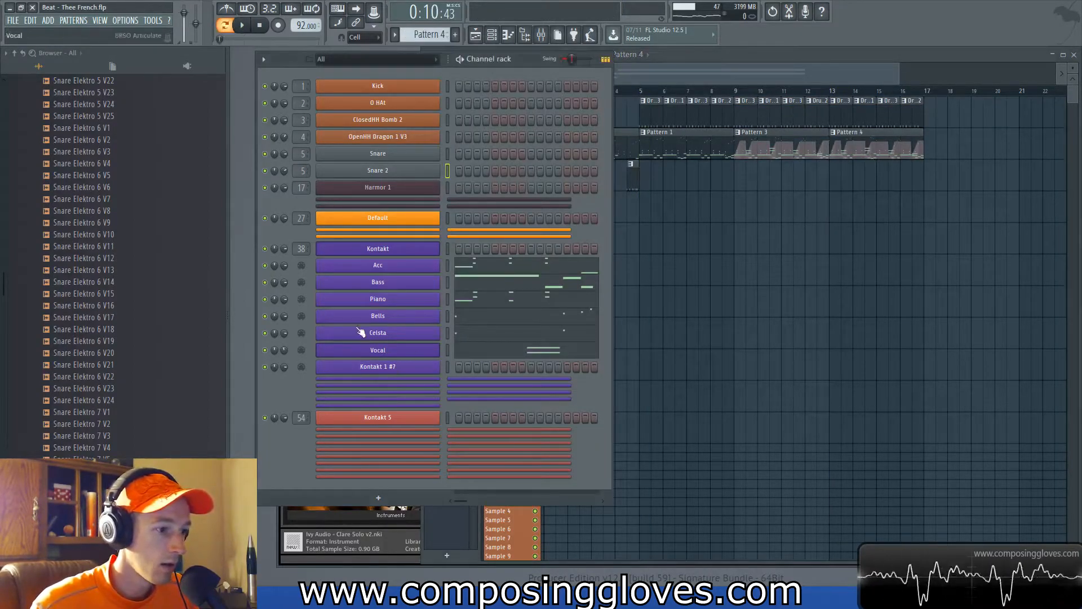
{"action": "left_click", "coordinate": [488, 358]}
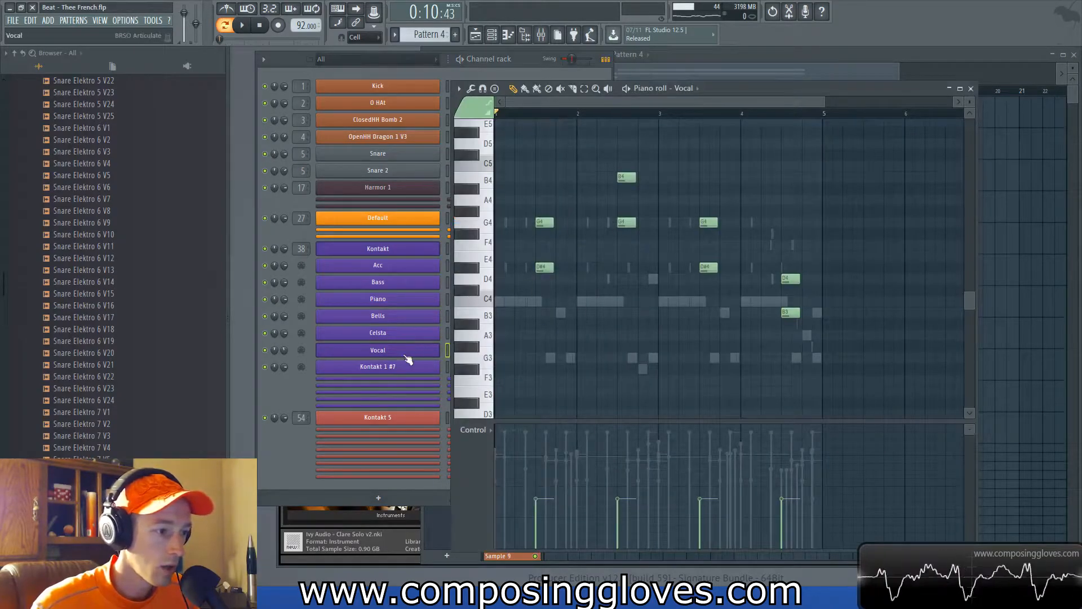
{"action": "mouse_move", "coordinate": [899, 93]}
{"action": "left_mouse_down"}
{"action": "mouse_move", "coordinate": [928, 276]}
{"action": "mouse_move", "coordinate": [885, 94]}
{"action": "left_mouse_up"}
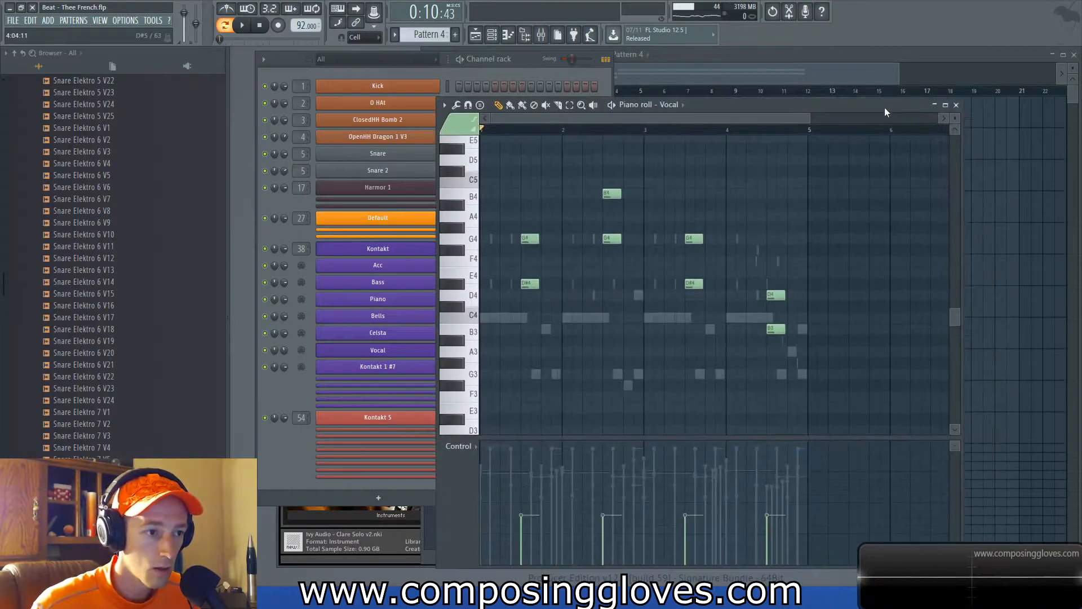
{"action": "scroll", "coordinate": [532, 261], "scroll_direction": "up", "scroll_amount": 1}
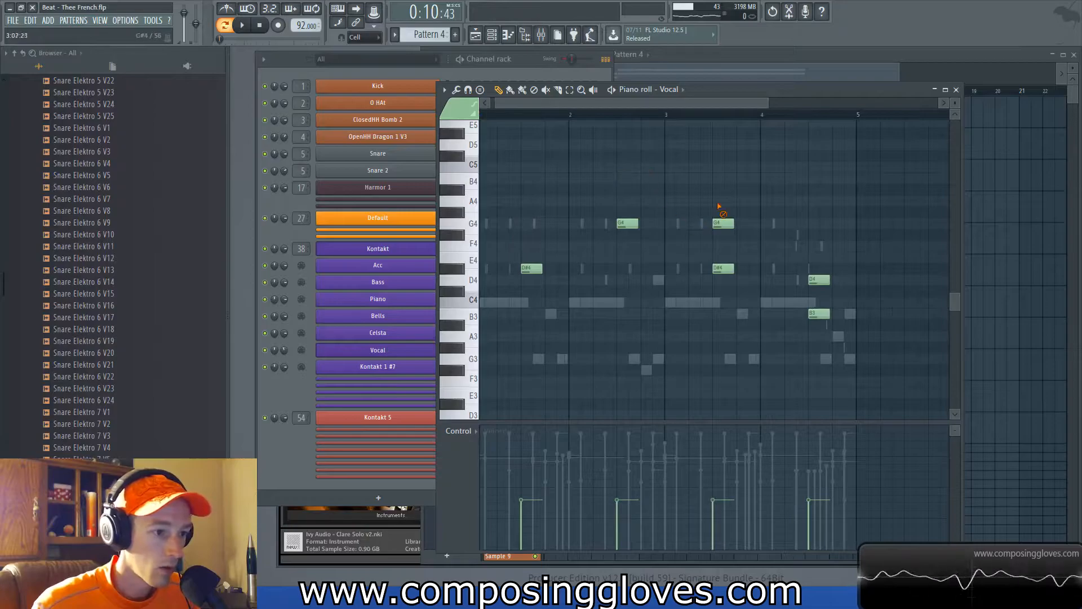
Step: Place a full-bar C4 note in bar 1 of the Vocal part and redraw its channel volume as a gradual rise across four bars
{"action": "left_click_drag", "start_coordinate": [537, 265], "coordinate": [573, 301]}
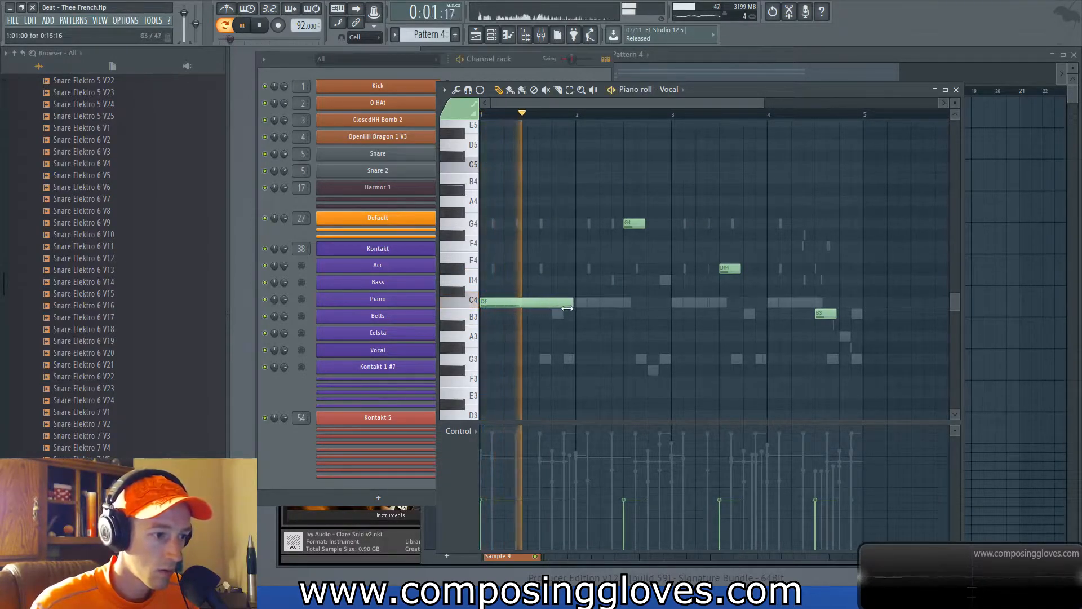
{"action": "left_click", "coordinate": [470, 430]}
{"action": "left_click", "coordinate": [591, 468]}
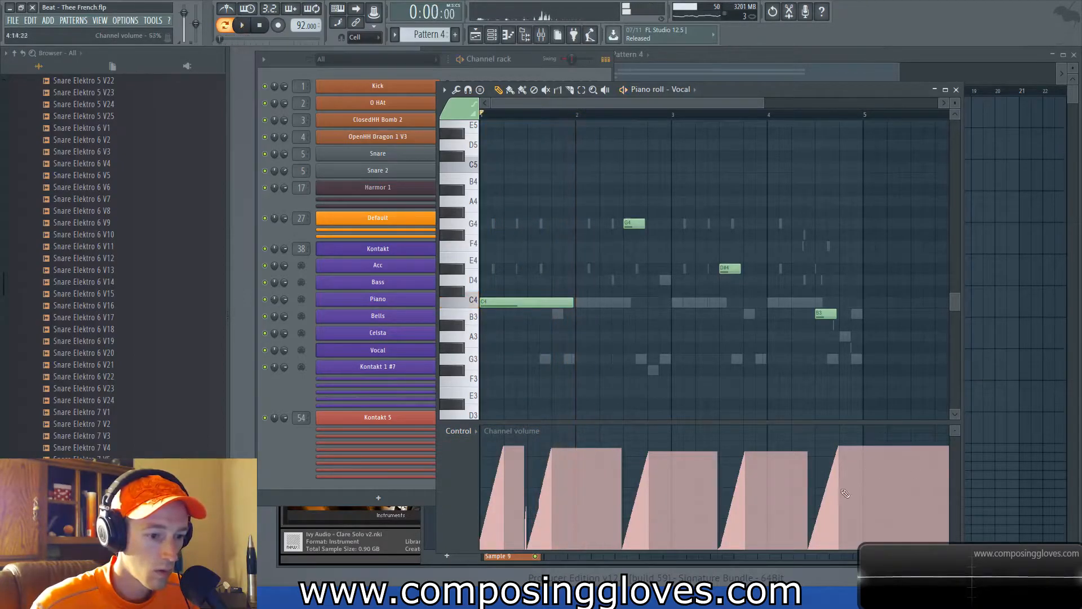
{"action": "left_click_drag", "start_coordinate": [861, 497], "coordinate": [478, 499]}
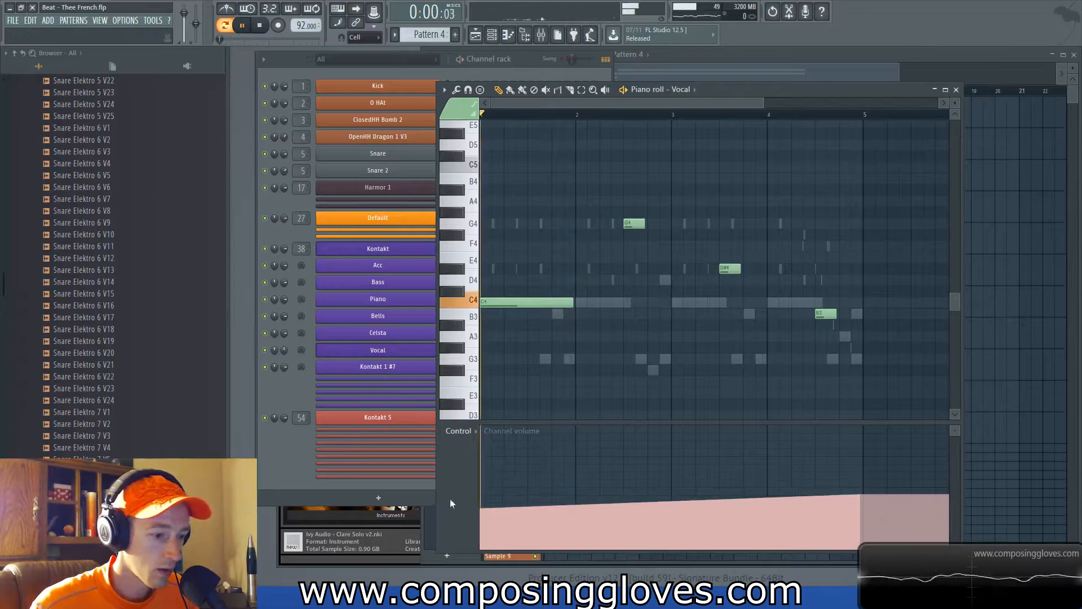
Step: Replace the short Vocal notes in bars 2 to 4 with full-bar D#4, C4 and C4 notes, and shape a channel volume peak in bar 2
{"action": "left_click", "coordinate": [583, 270]}
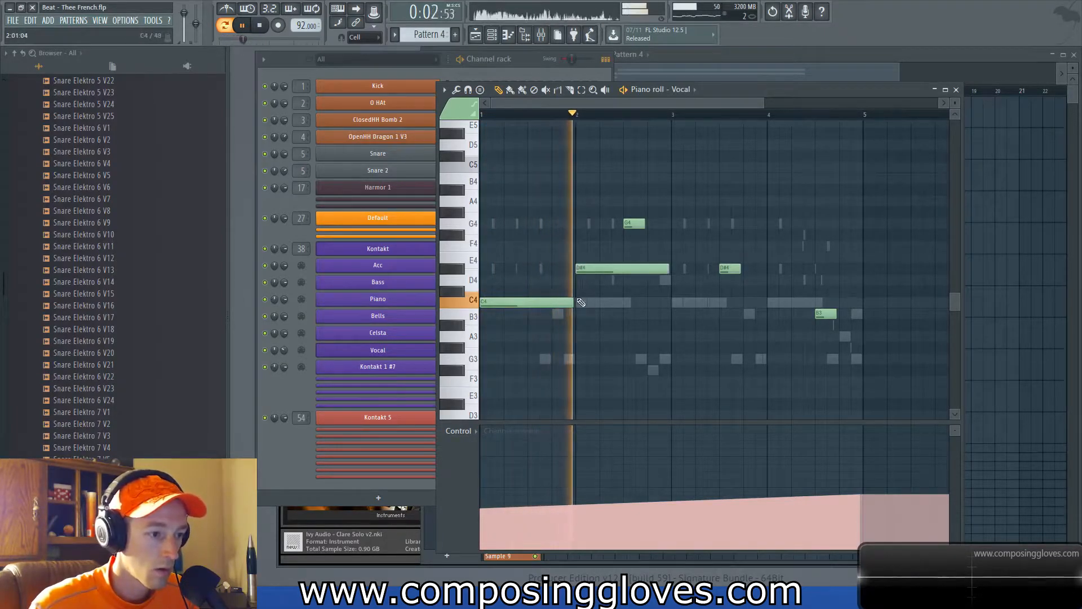
{"action": "right_click", "coordinate": [636, 224]}
{"action": "left_click", "coordinate": [674, 302]}
{"action": "key", "text": "space"}
{"action": "key", "text": "space"}
{"action": "right_click", "coordinate": [730, 269]}
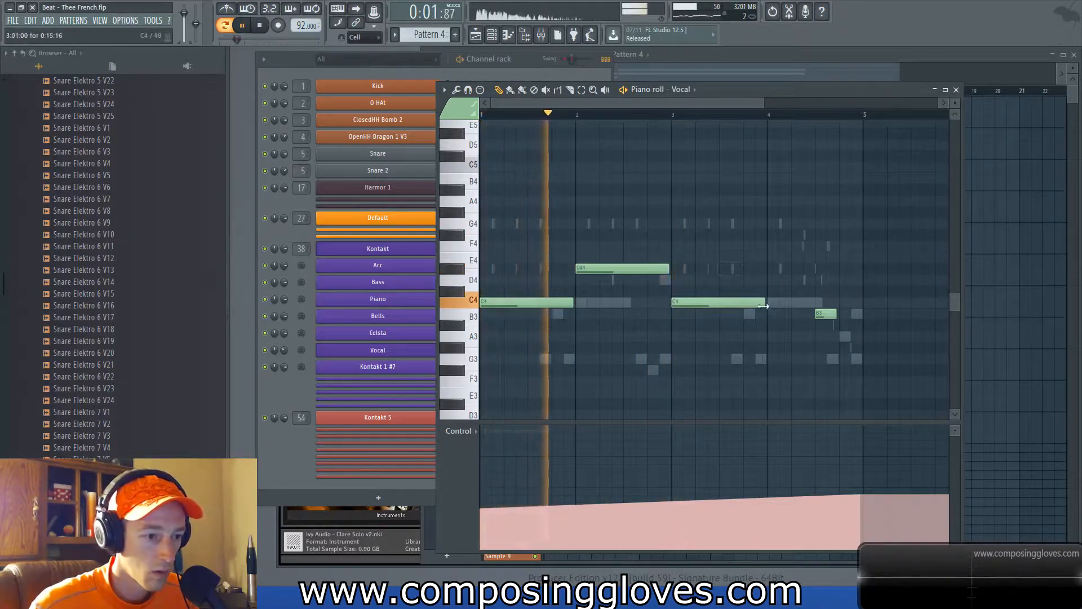
{"action": "left_click", "coordinate": [777, 337]}
{"action": "right_click", "coordinate": [821, 315]}
{"action": "left_click_drag", "start_coordinate": [792, 338], "coordinate": [796, 303]}
{"action": "mouse_move", "coordinate": [555, 510]}
{"action": "left_mouse_down"}
{"action": "mouse_move", "coordinate": [631, 490]}
{"action": "mouse_move", "coordinate": [710, 505]}
{"action": "left_mouse_up"}
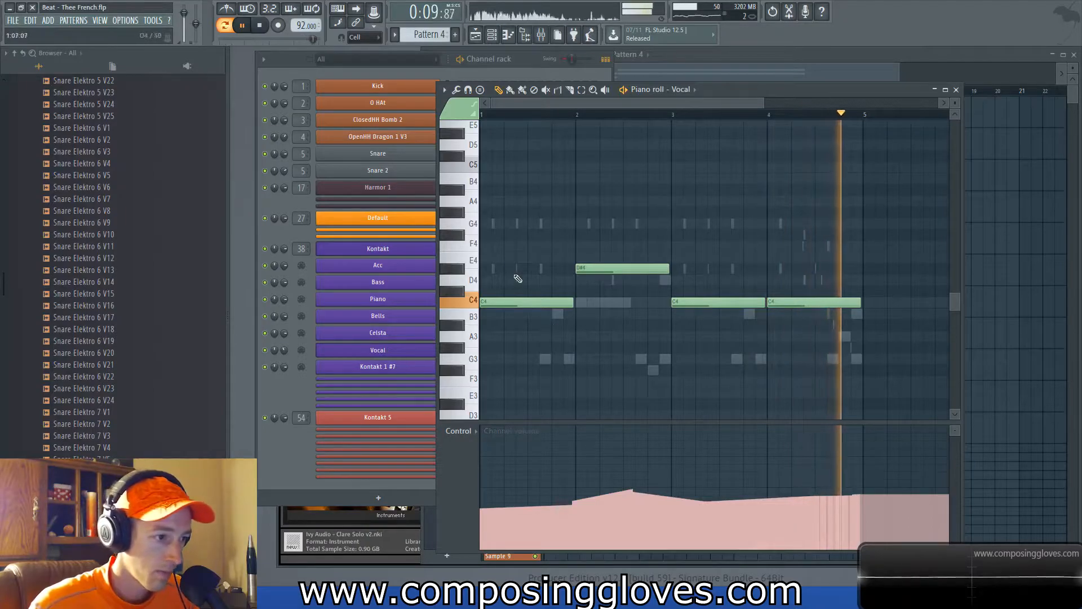
Step: Add full-bar G4 notes to bars 1 through 4 of the Vocal part and return to the playlist with playback stopped
{"action": "left_click", "coordinate": [485, 223]}
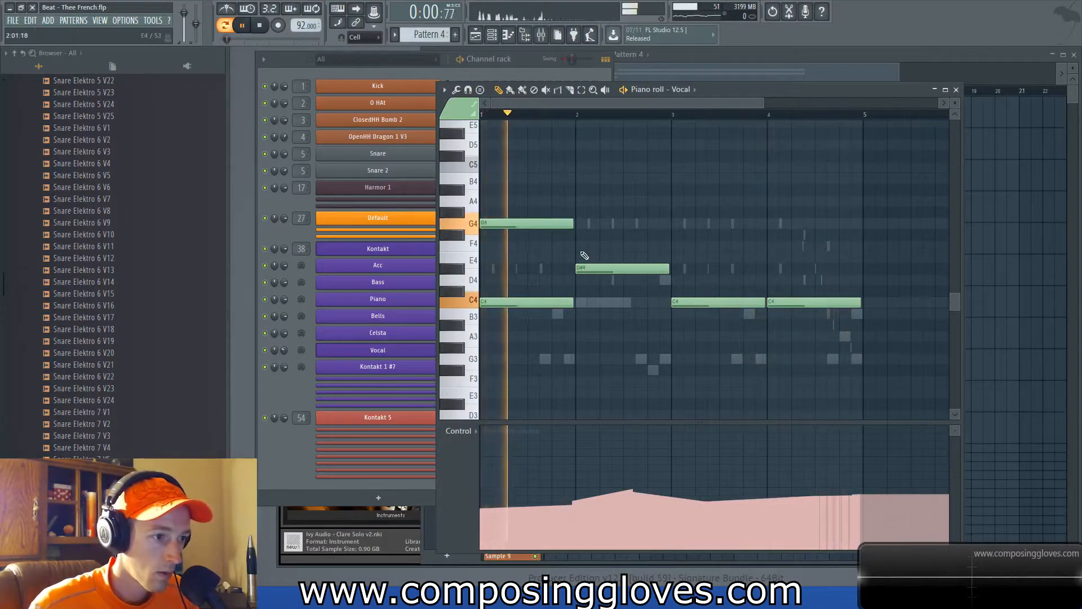
{"action": "left_click", "coordinate": [581, 223]}
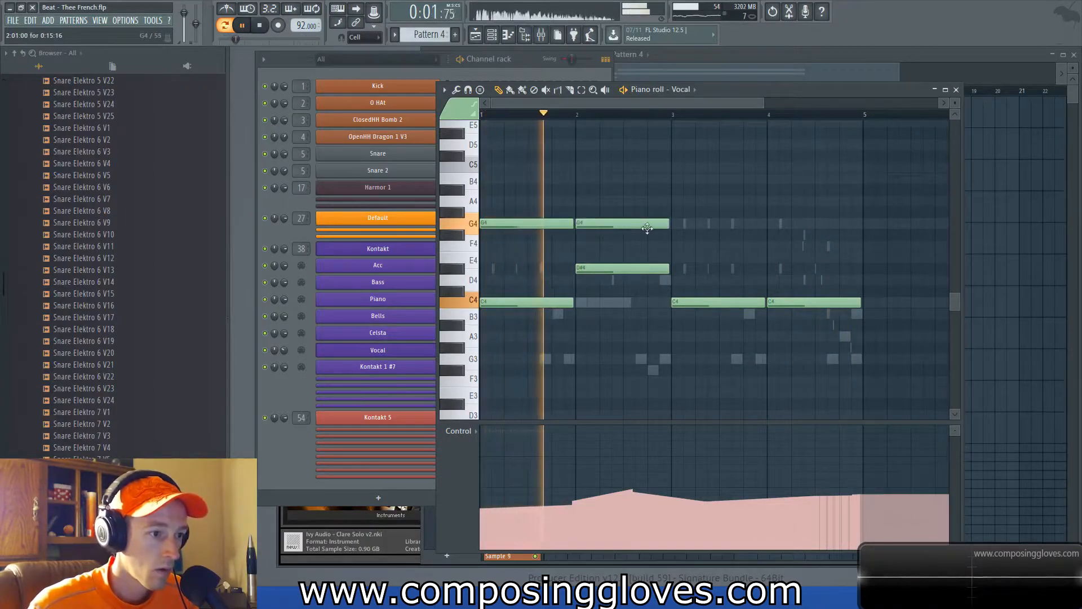
{"action": "left_click", "coordinate": [675, 223]}
{"action": "left_click", "coordinate": [771, 223]}
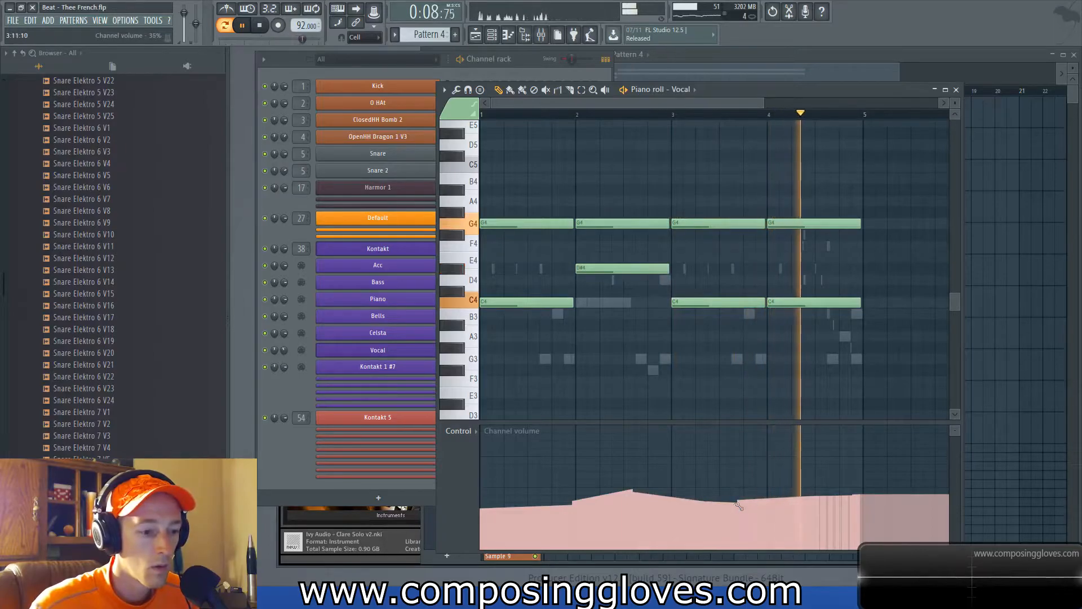
{"action": "left_click", "coordinate": [827, 82]}
{"action": "key", "text": "space"}
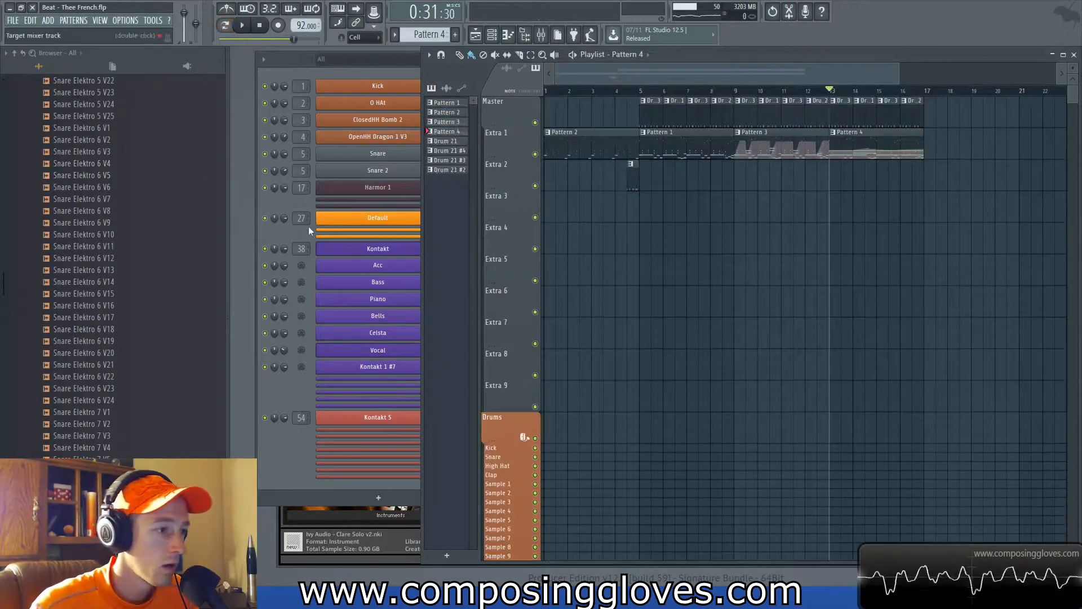
Step: Cut the Bass notes from Pattern 4 and rename the Default channel as Sine Sub
{"action": "left_click", "coordinate": [268, 199]}
{"action": "key", "text": "space"}
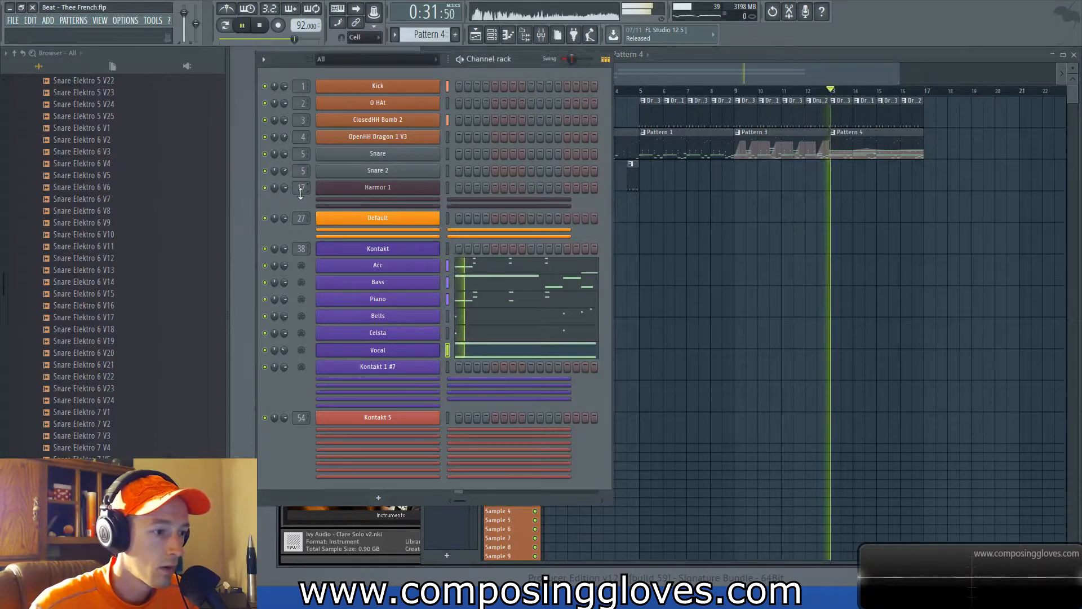
{"action": "right_click", "coordinate": [394, 286]}
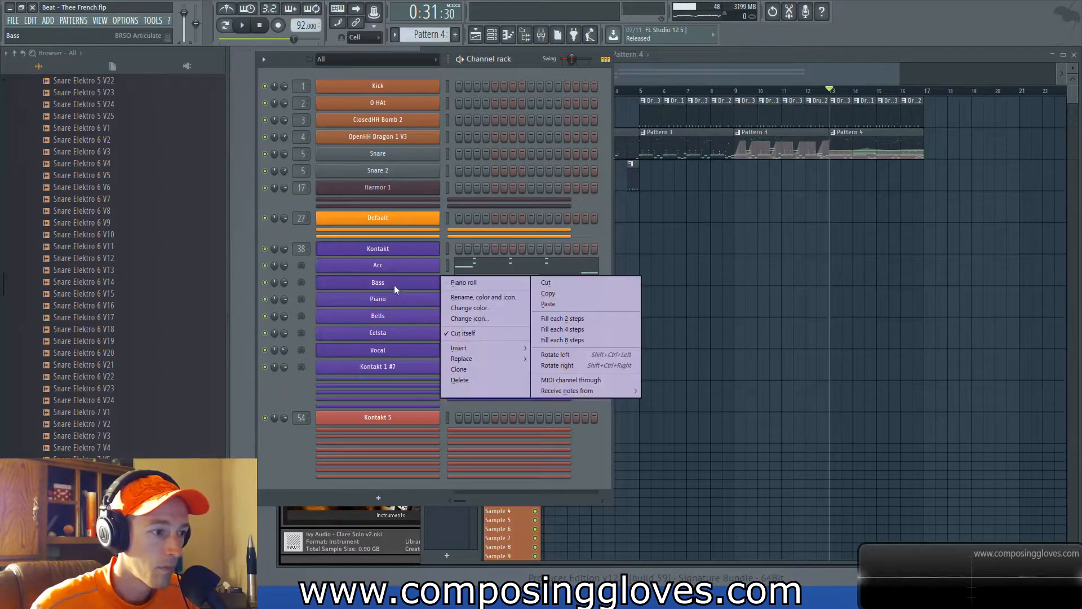
{"action": "left_click", "coordinate": [561, 281]}
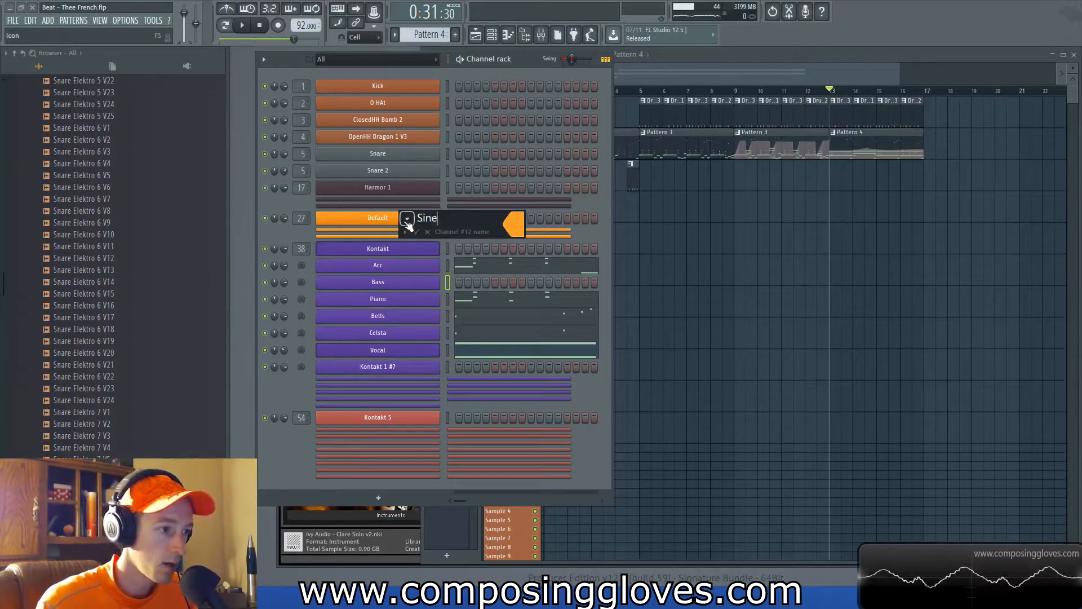
{"action": "key", "text": "space"}
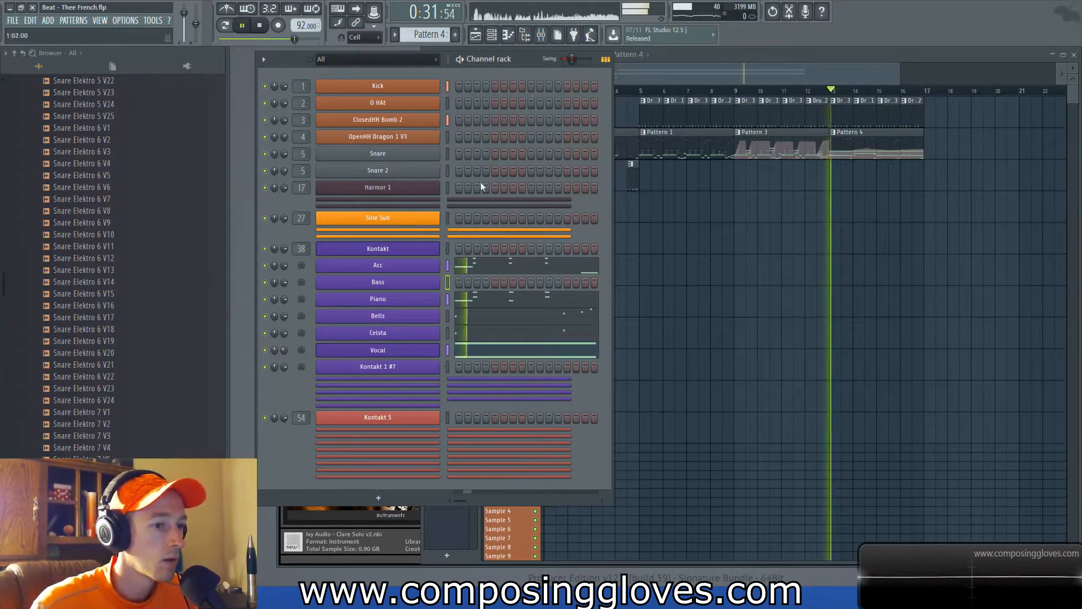
{"action": "key", "text": "space"}
Step: Delete the drum clips in bars 14 to 16 and make the Drum 21 #3 clip at bar 13 unique
{"action": "scroll", "coordinate": [841, 105], "scroll_direction": "up", "scroll_amount": 3}
{"action": "left_click", "coordinate": [862, 110]}
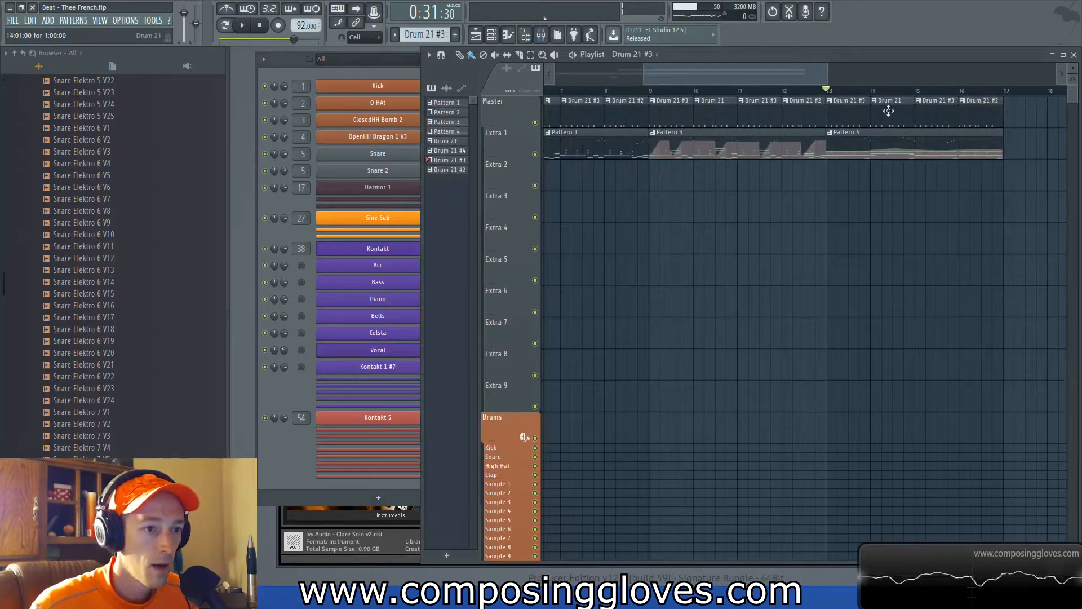
{"action": "right_click", "coordinate": [888, 111]}
{"action": "left_click", "coordinate": [831, 106]}
{"action": "left_click", "coordinate": [854, 119]}
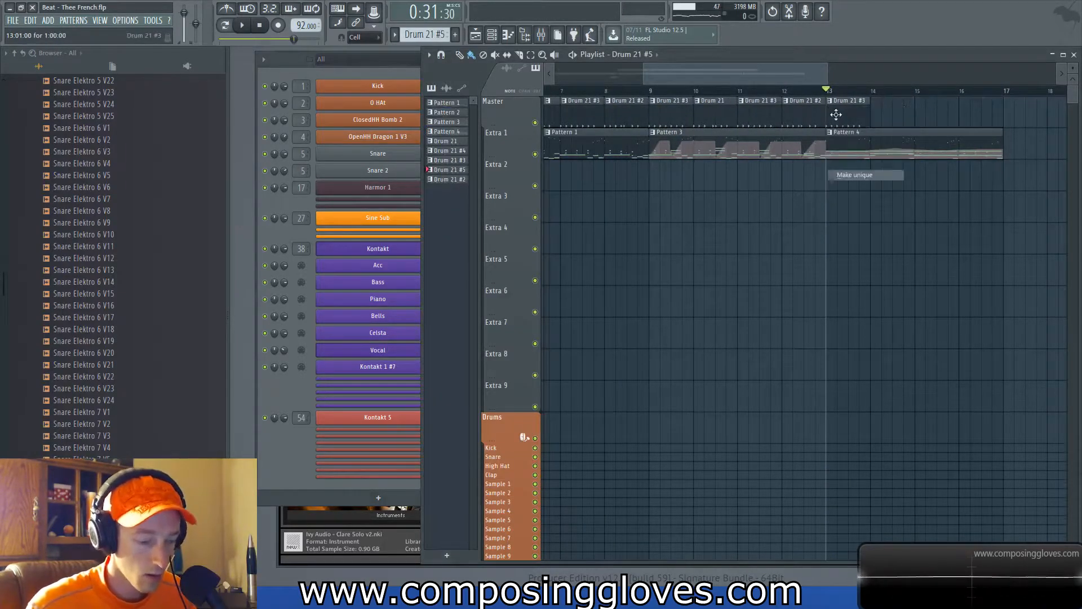
Step: Cut all steps of the ClosedHH Bomb 2 and O HAt channels from the new drum pattern
{"action": "left_click", "coordinate": [350, 69]}
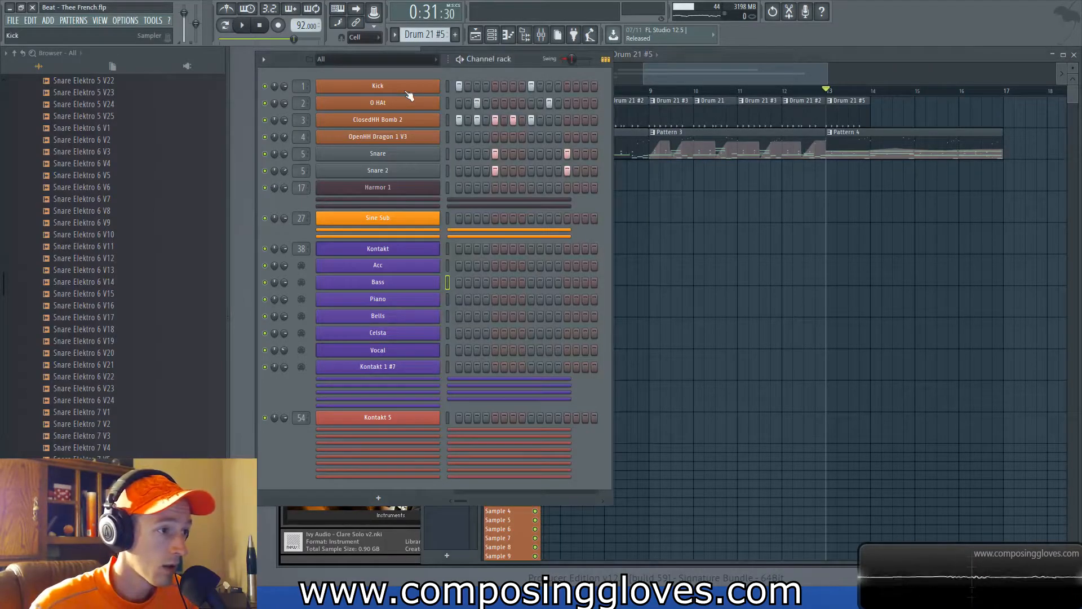
{"action": "right_click", "coordinate": [434, 123]}
{"action": "left_click", "coordinate": [552, 121]}
{"action": "right_click", "coordinate": [377, 107]}
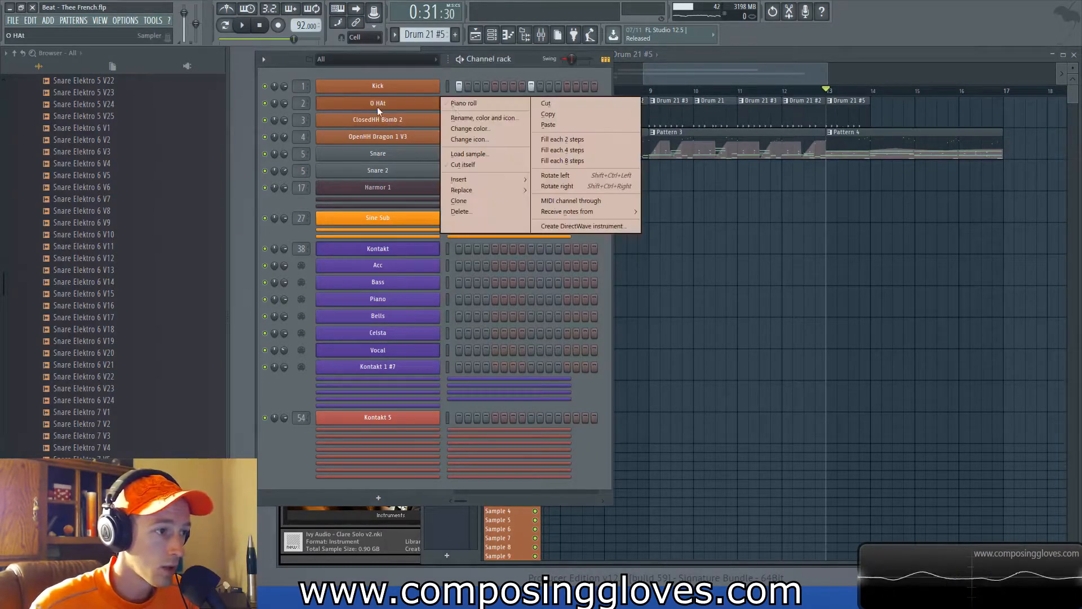
{"action": "left_click", "coordinate": [549, 104]}
Step: Rework the Kick pattern to hits on steps 1, 4 and 11, auditioning it with the arrangement
{"action": "left_click", "coordinate": [486, 86]}
{"action": "left_click", "coordinate": [495, 88]}
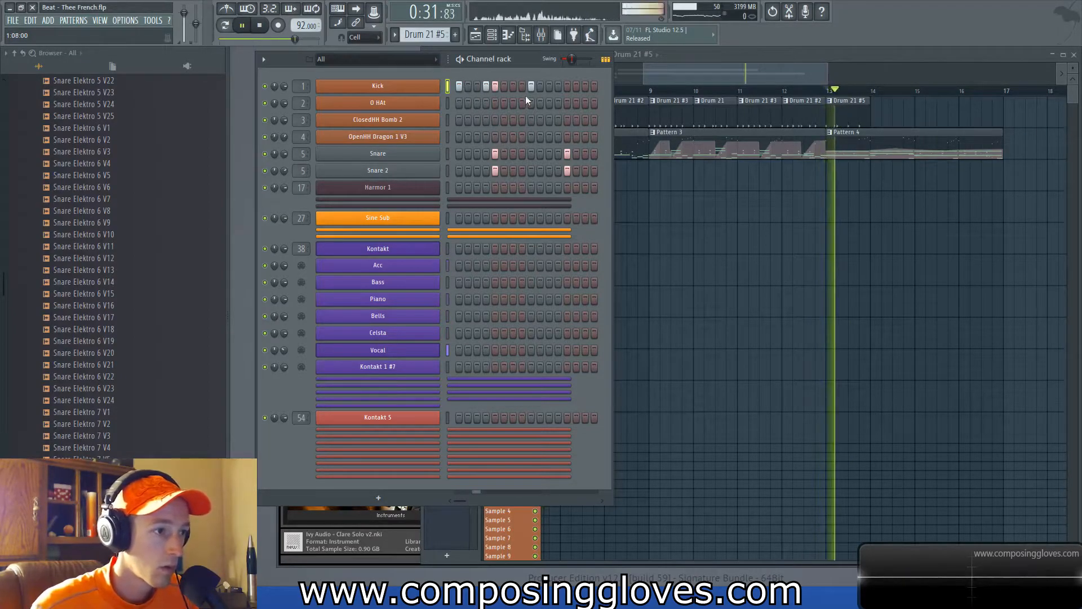
{"action": "key", "text": "space"}
{"action": "right_click", "coordinate": [495, 88]}
{"action": "key", "text": "space"}
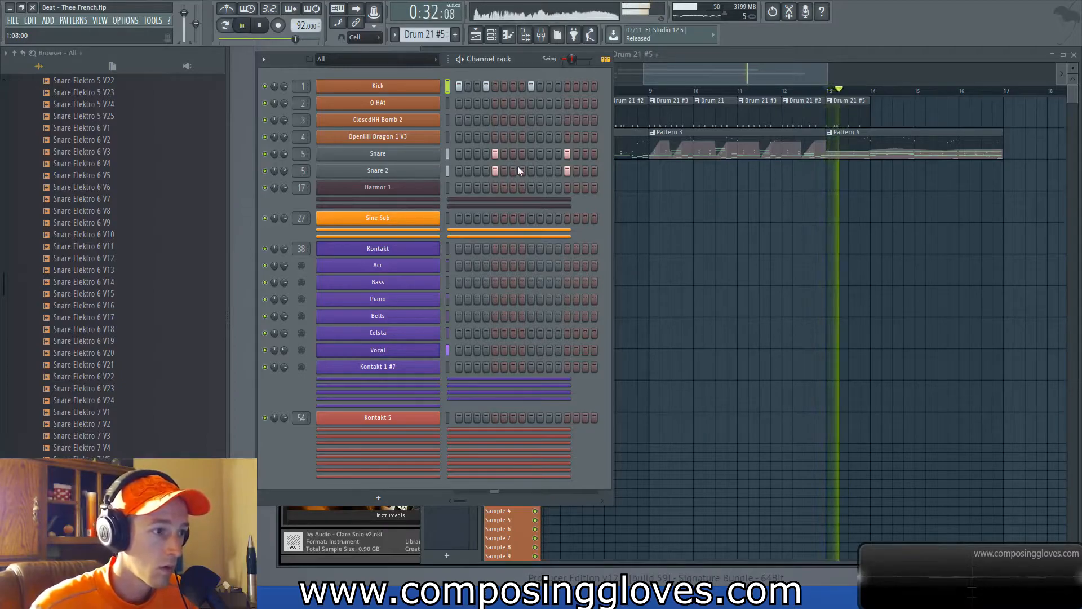
{"action": "key", "text": "space"}
{"action": "right_click", "coordinate": [531, 87]}
{"action": "key", "text": "space"}
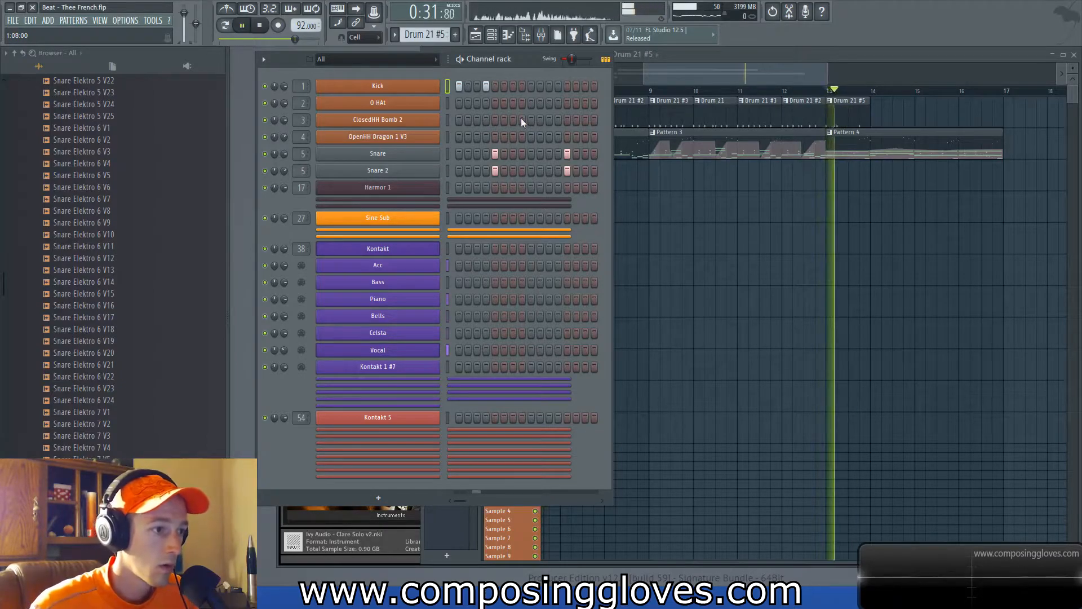
{"action": "left_click", "coordinate": [549, 85]}
{"action": "key", "text": "space"}
{"action": "key", "text": "space"}
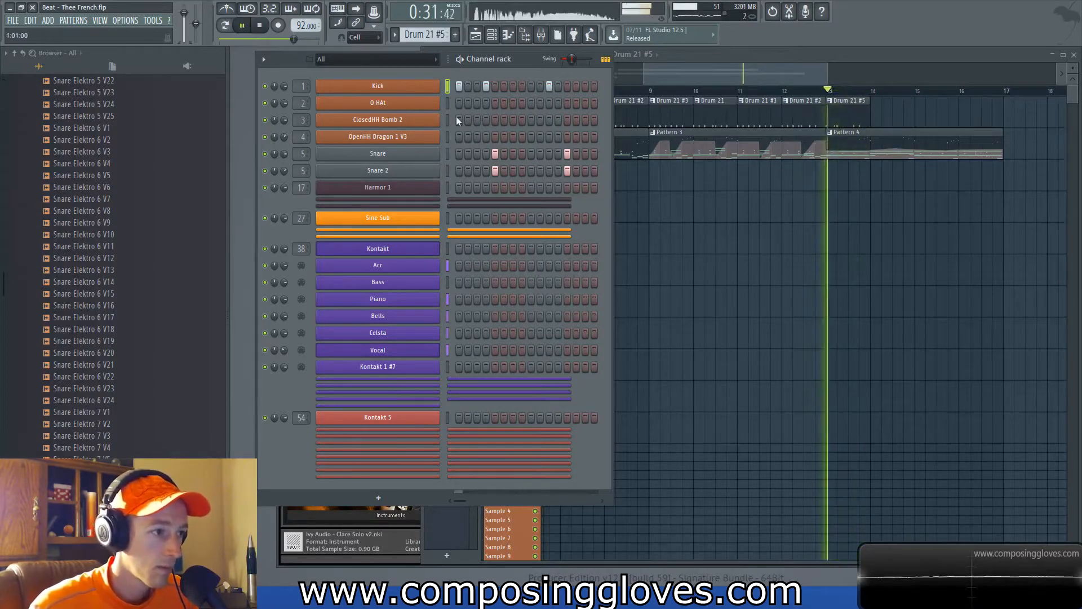
Step: Fill every 2 steps of the ClosedHH Bomb 2 channel and audition the beat
{"action": "key", "text": "space"}
{"action": "right_click", "coordinate": [409, 122]}
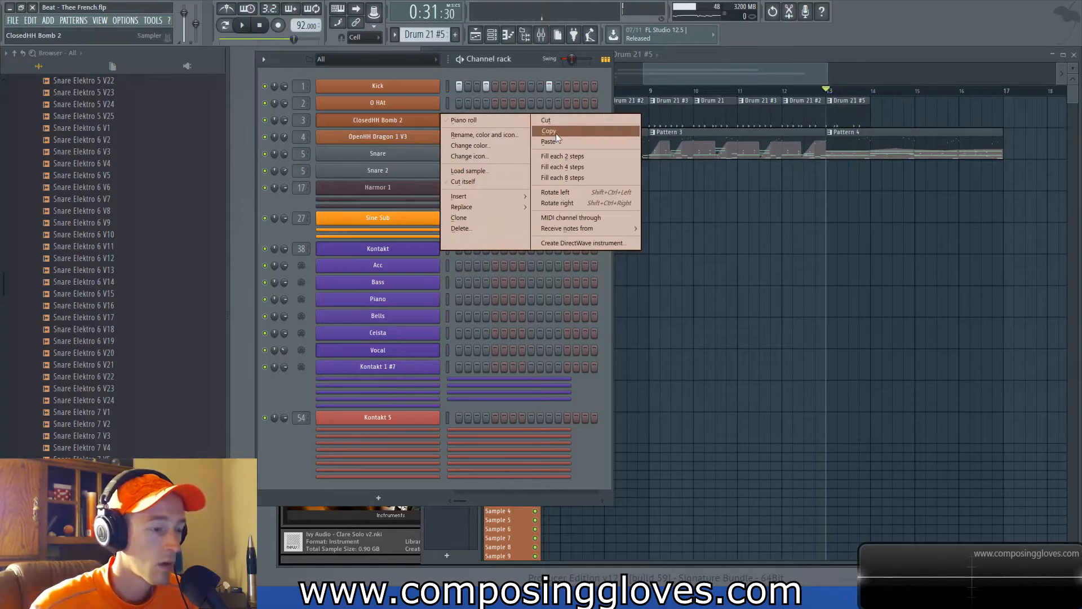
{"action": "left_click", "coordinate": [590, 157]}
{"action": "key", "text": "space"}
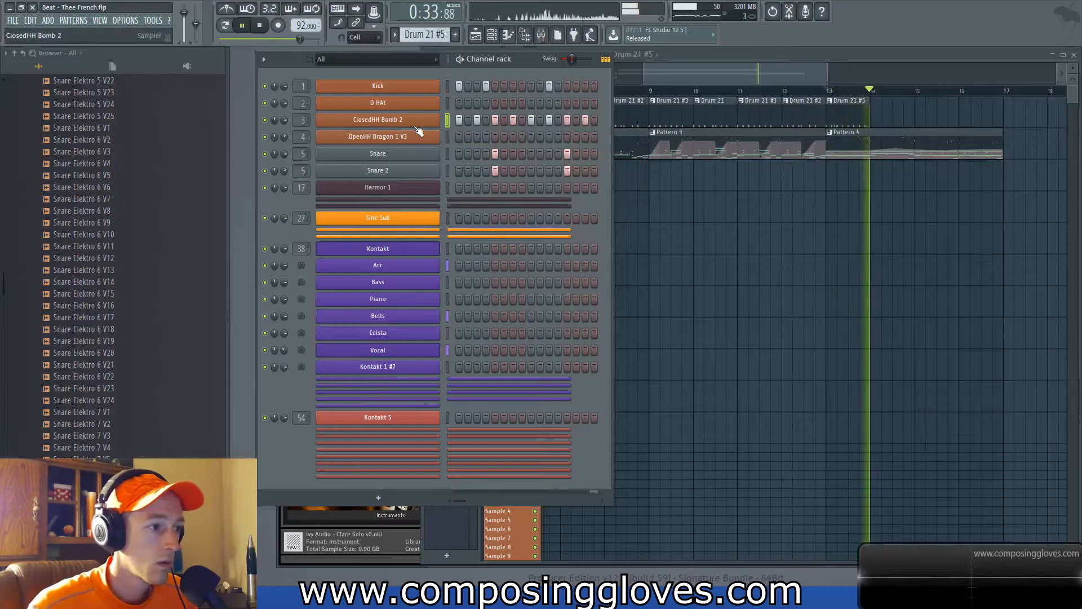
{"action": "key", "text": "space"}
Step: Place the Drum 21 #5 clip in bars 14, 15 and 16 of the playlist and return to the channel rack
{"action": "left_click", "coordinate": [900, 119]}
{"action": "key", "text": "space"}
{"action": "left_click_drag", "start_coordinate": [941, 117], "coordinate": [936, 118]}
{"action": "left_click_drag", "start_coordinate": [960, 112], "coordinate": [973, 111]}
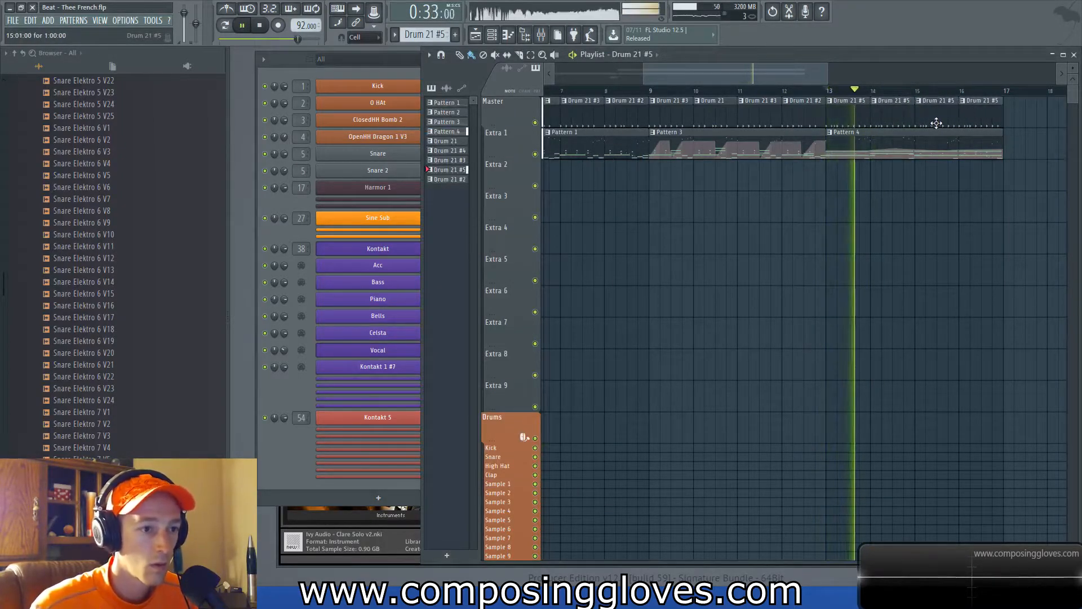
{"action": "left_click", "coordinate": [401, 76]}
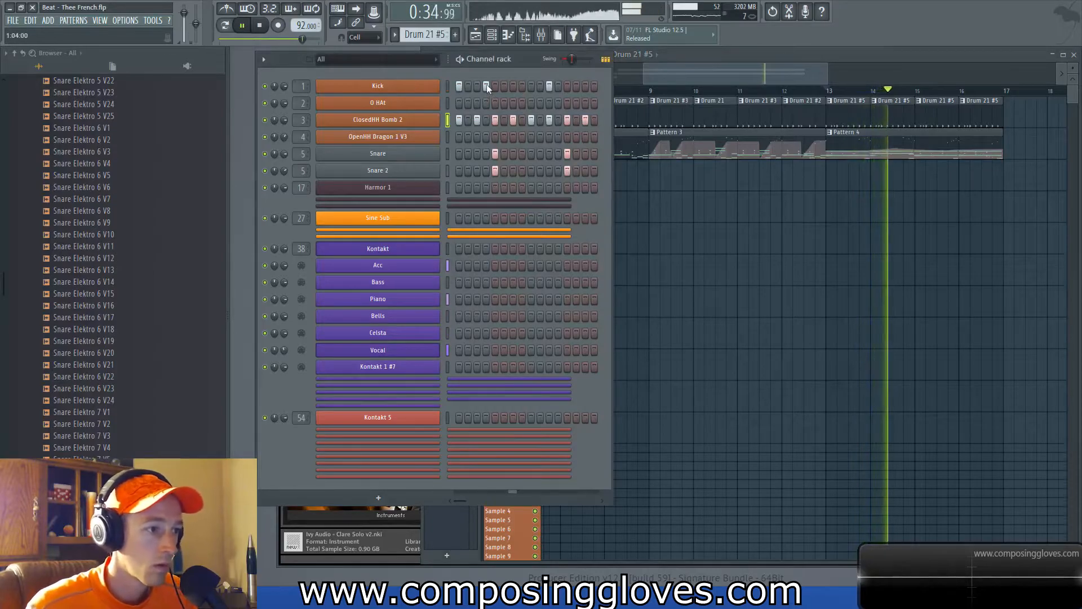
Step: Try the beat with the step 5 hits of Snare and Snare 2 removed, and restore both hits
{"action": "left_click", "coordinate": [494, 153]}
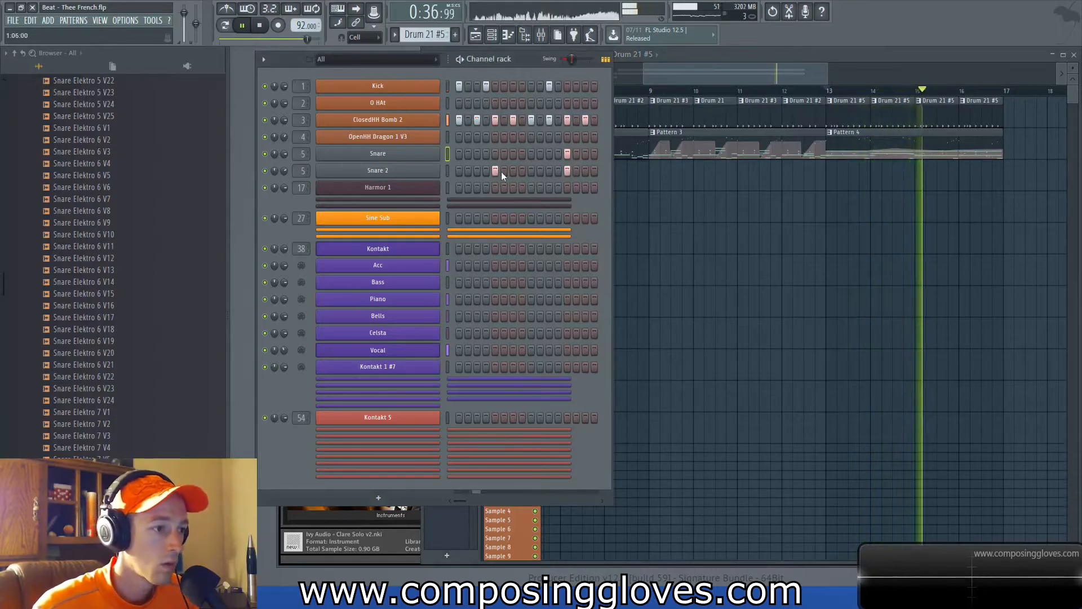
{"action": "left_click", "coordinate": [497, 170]}
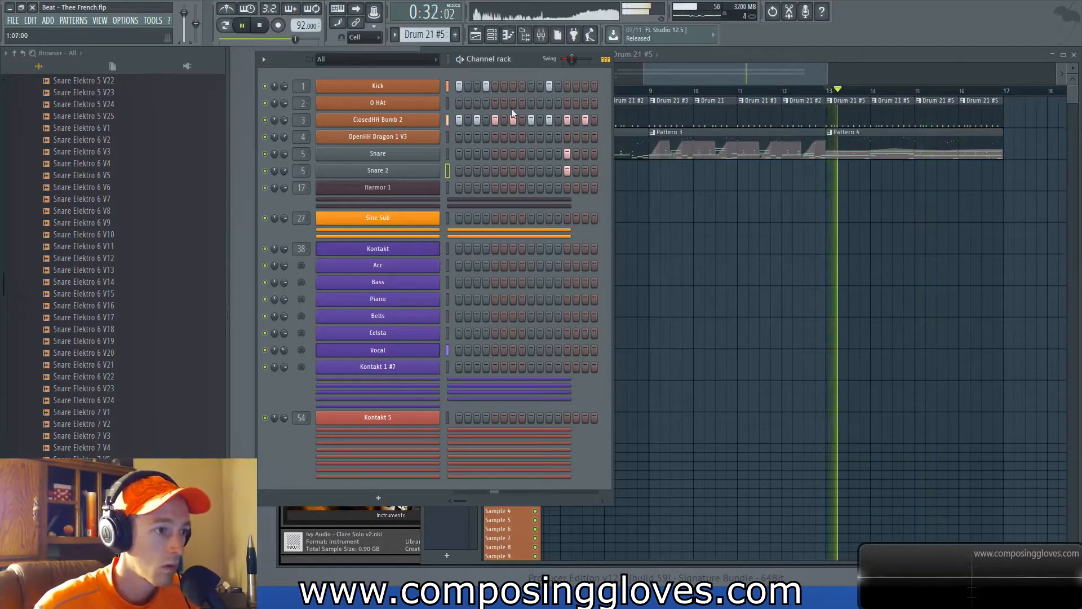
{"action": "left_click", "coordinate": [494, 153]}
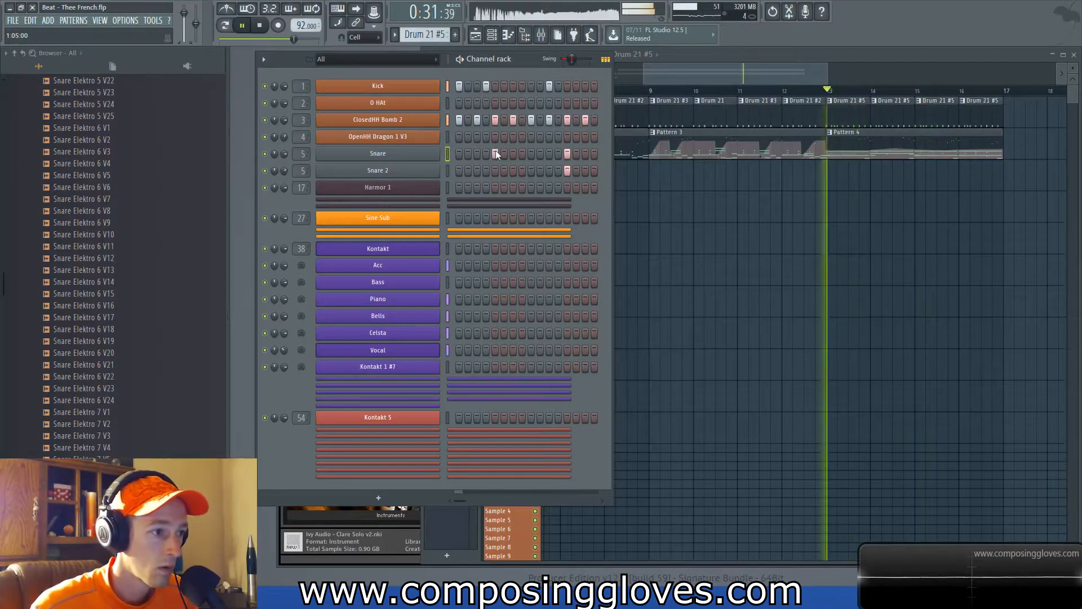
{"action": "key", "text": "space"}
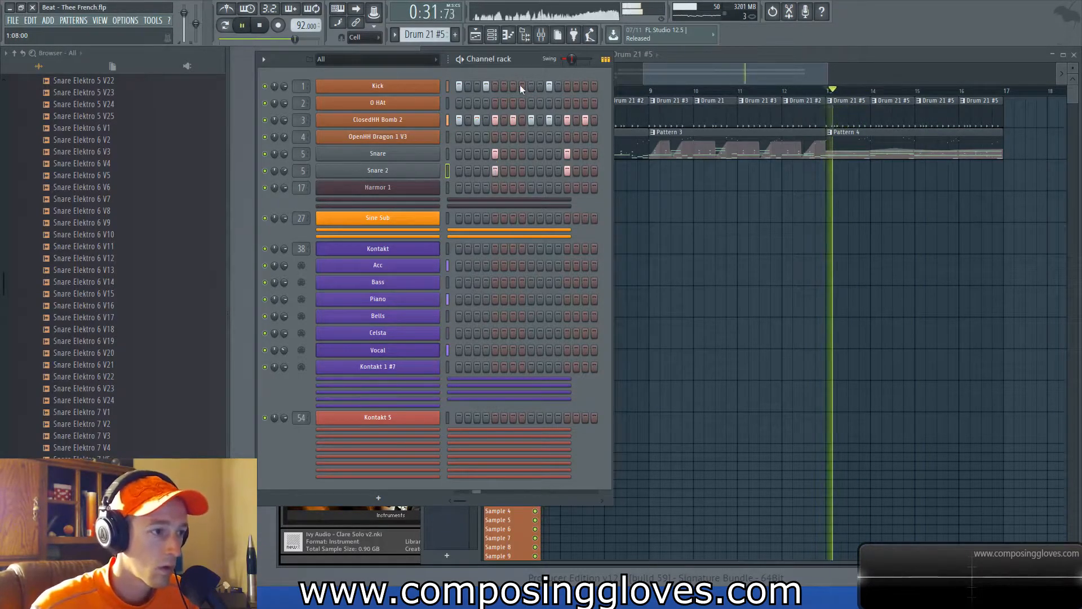
Step: Move the Kick hit from step 11 to step 9 and audition the drum pattern alone in pattern mode
{"action": "left_click", "coordinate": [531, 85]}
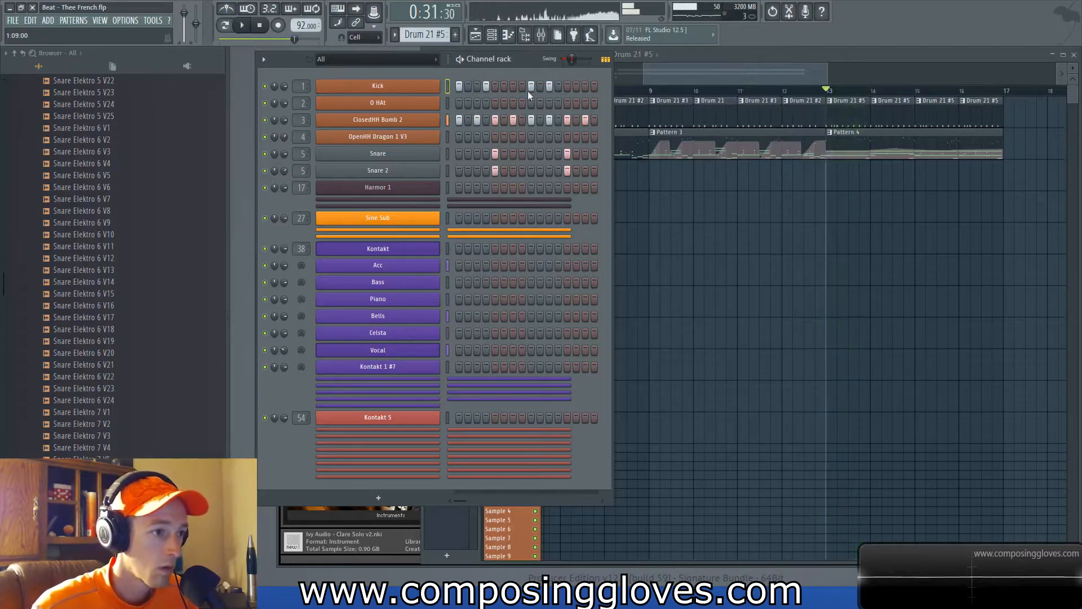
{"action": "left_click", "coordinate": [549, 86]}
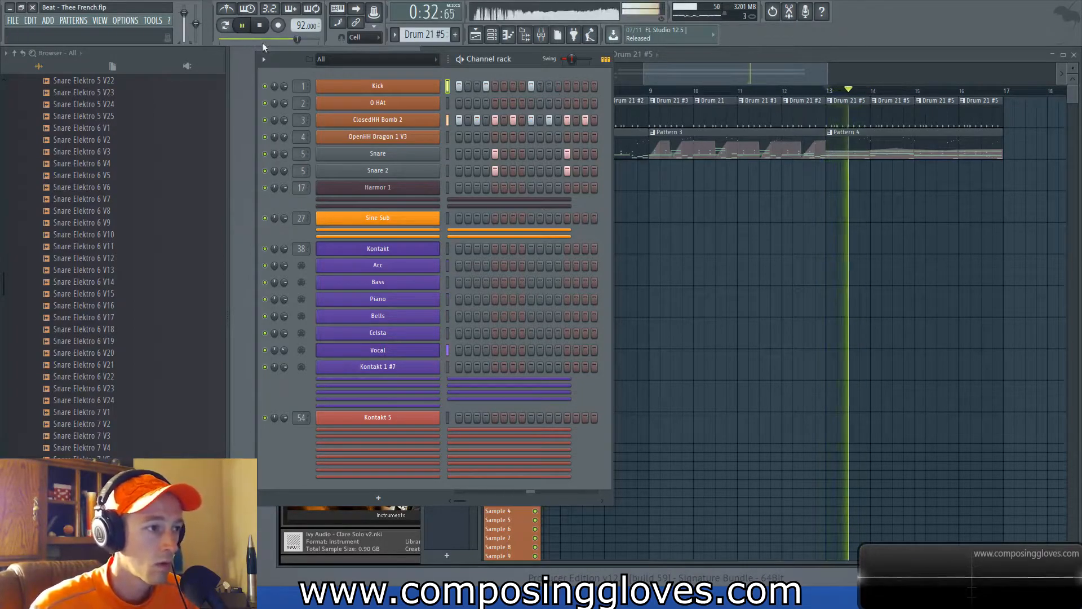
{"action": "key", "text": "l"}
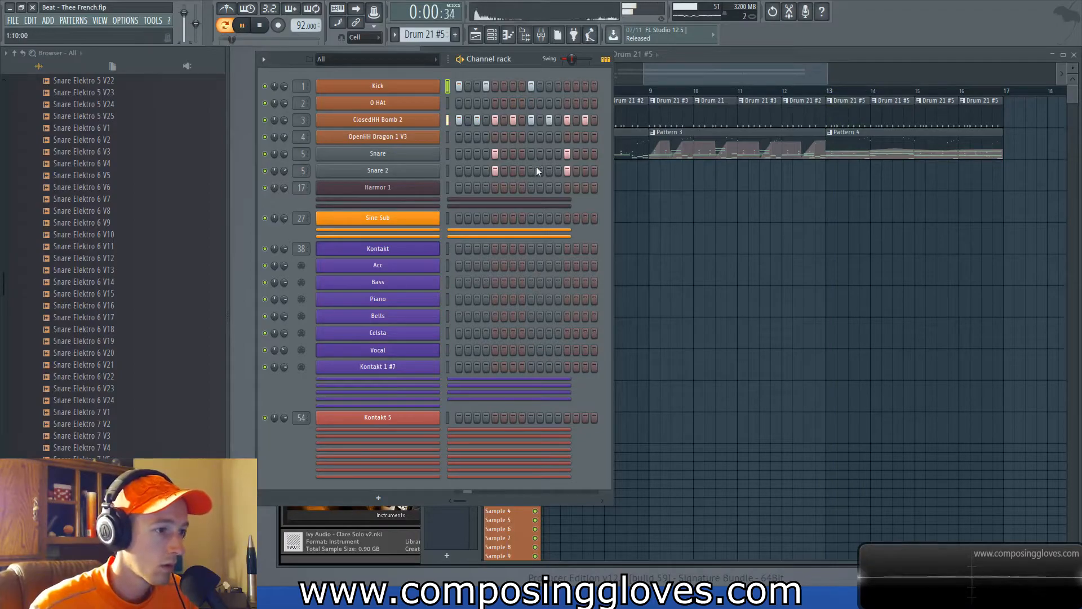
{"action": "key", "text": "space"}
Step: Clone the ClosedHH Bomb 2 channel
{"action": "right_click", "coordinate": [404, 118]}
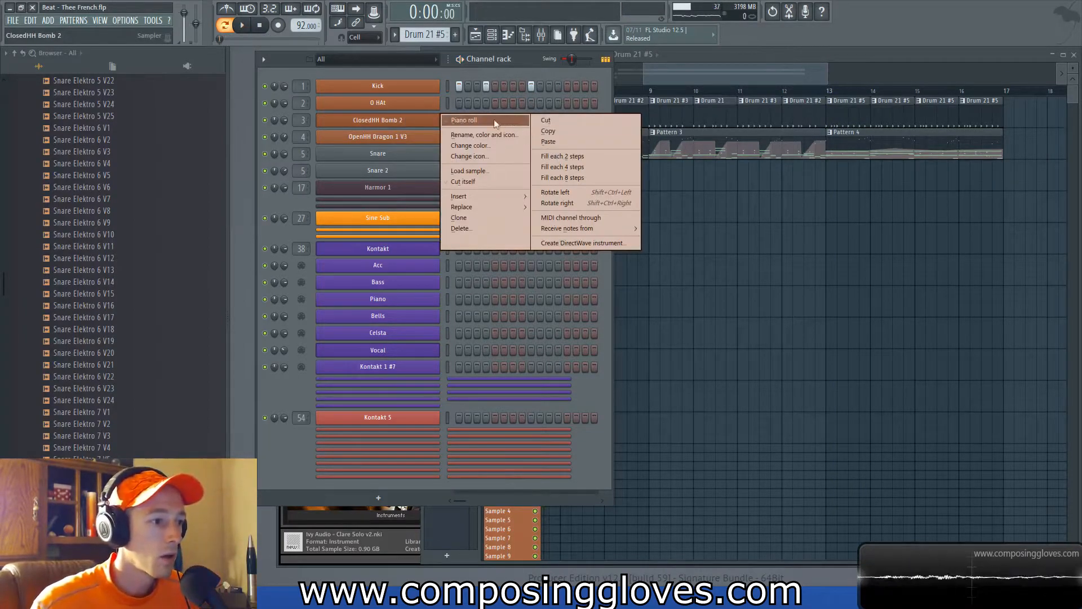
{"action": "left_click", "coordinate": [514, 218]}
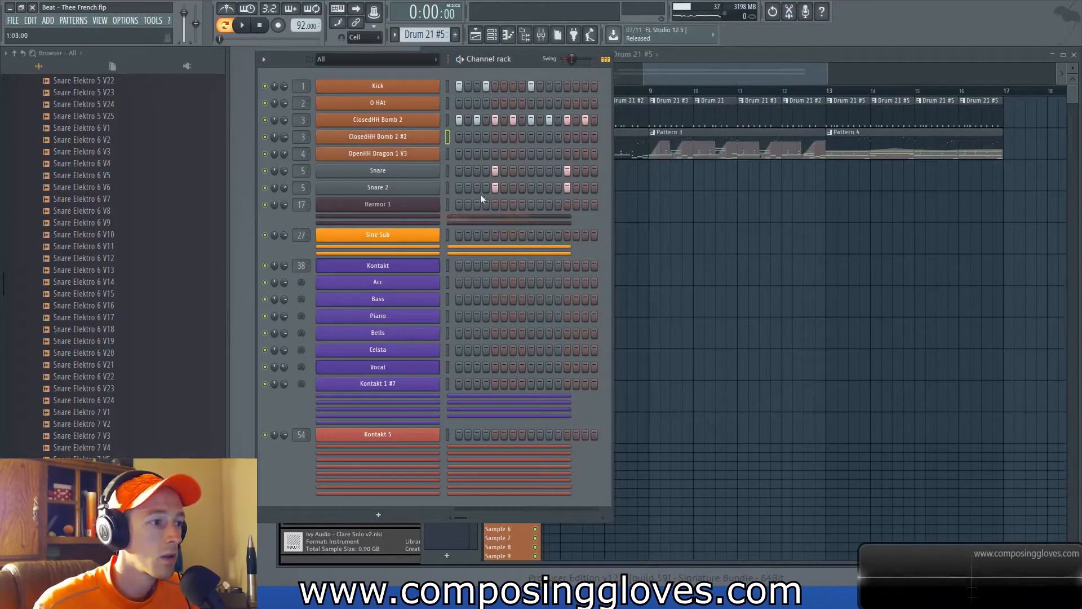
Step: Move the hi-hat steps from the ClosedHH Bomb 2 channel to its clone, ClosedHH Bomb 2 #2
{"action": "right_click", "coordinate": [416, 136]}
{"action": "left_click", "coordinate": [567, 158]}
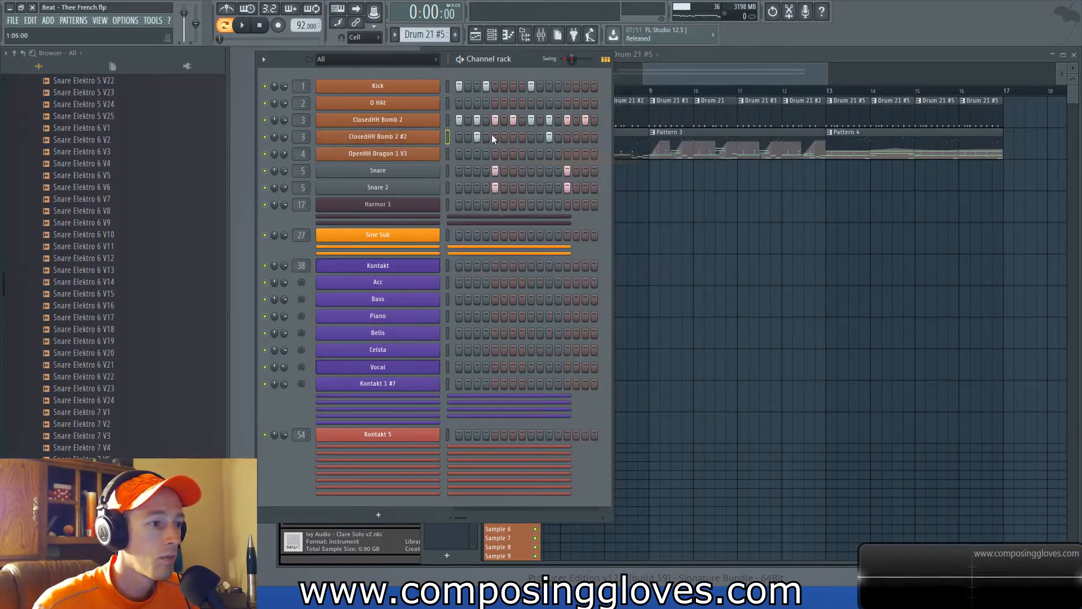
{"action": "right_click", "coordinate": [420, 118]}
{"action": "left_click", "coordinate": [557, 120]}
{"action": "right_click", "coordinate": [432, 137]}
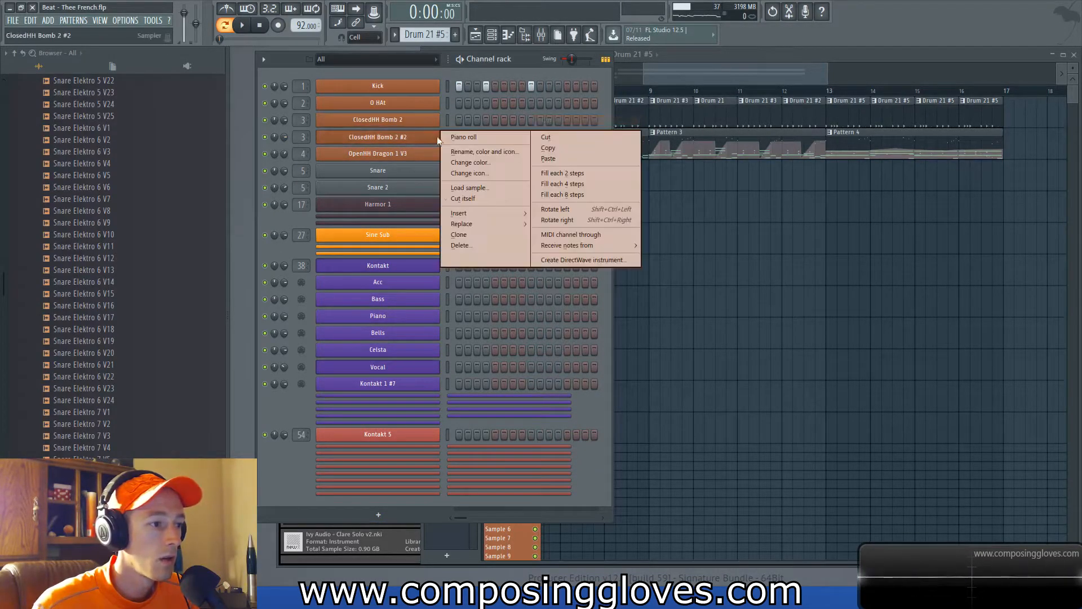
{"action": "left_click", "coordinate": [565, 159]}
Step: Inspect the sampler settings of ClosedHH Bomb 2 #2 during playback and close them
{"action": "left_click", "coordinate": [437, 137]}
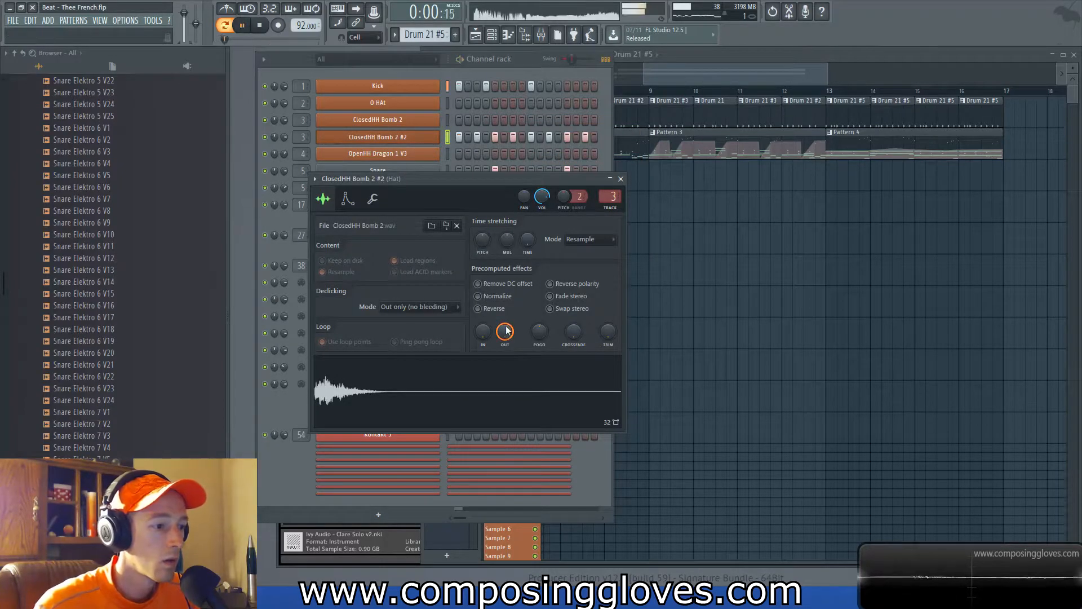
{"action": "left_click", "coordinate": [620, 179]}
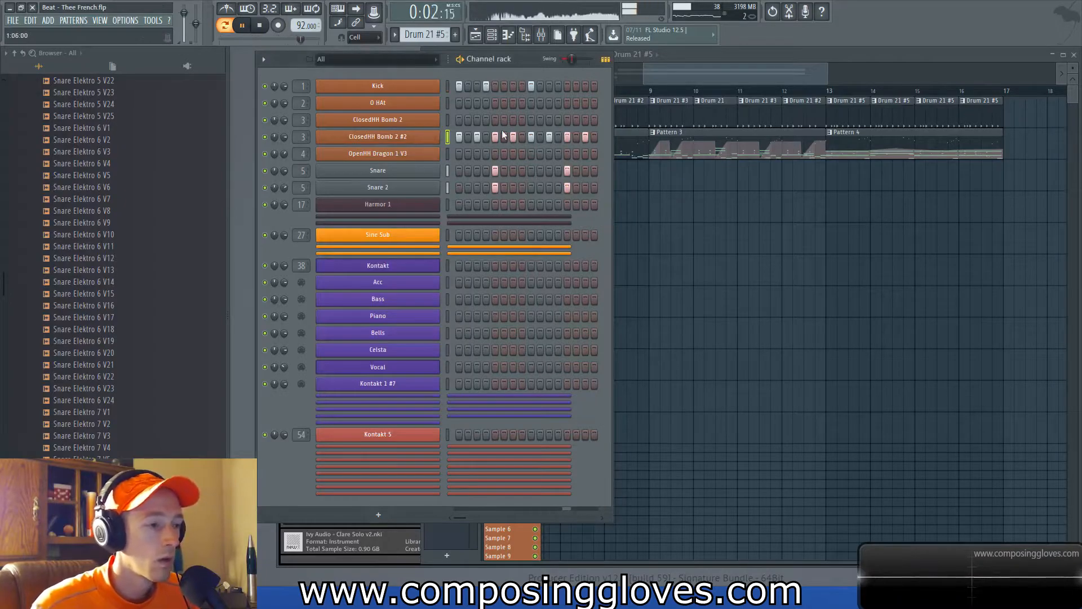
{"action": "key", "text": "space"}
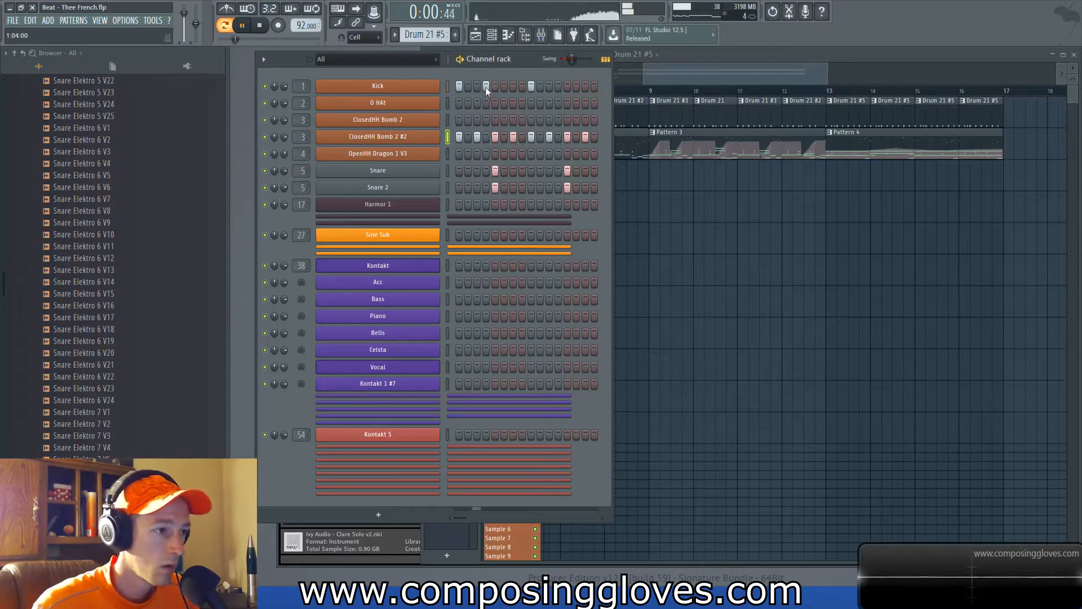
Step: Try extra Kick hits on steps 14 and 6 of Drum 21 #5, and settle on an added hit at step 7
{"action": "left_click", "coordinate": [513, 85]}
{"action": "left_click", "coordinate": [513, 87]}
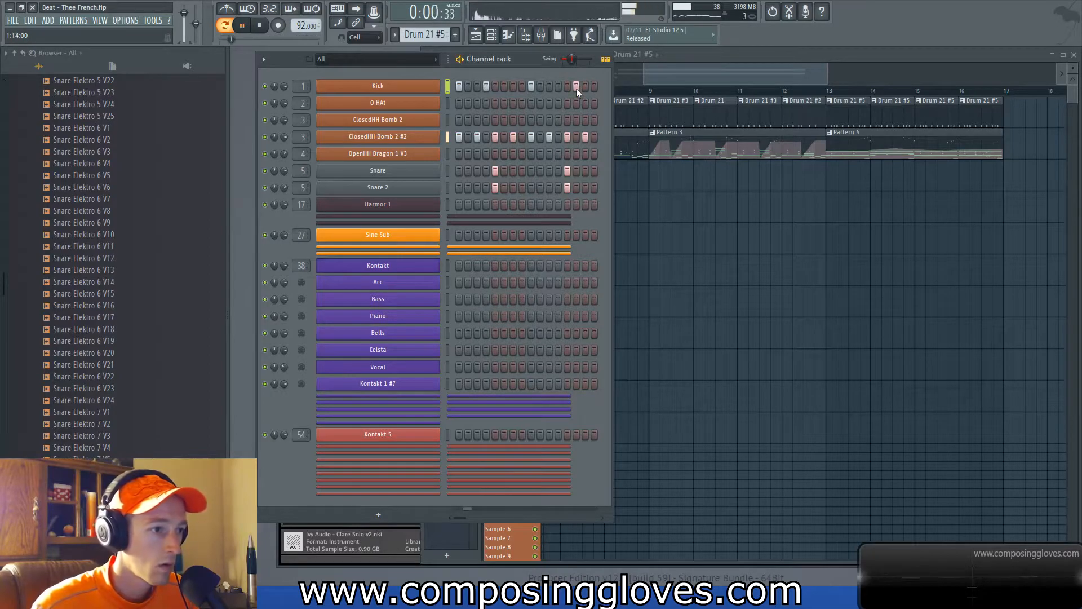
{"action": "left_click", "coordinate": [576, 88]}
{"action": "left_click", "coordinate": [505, 88]}
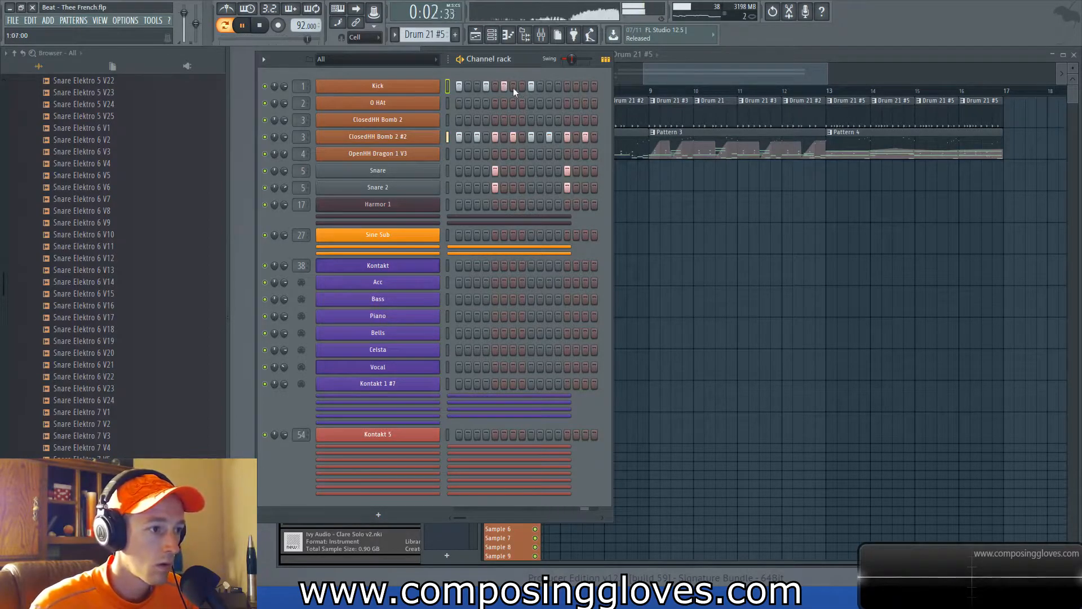
{"action": "left_click", "coordinate": [506, 86]}
{"action": "left_click", "coordinate": [514, 85]}
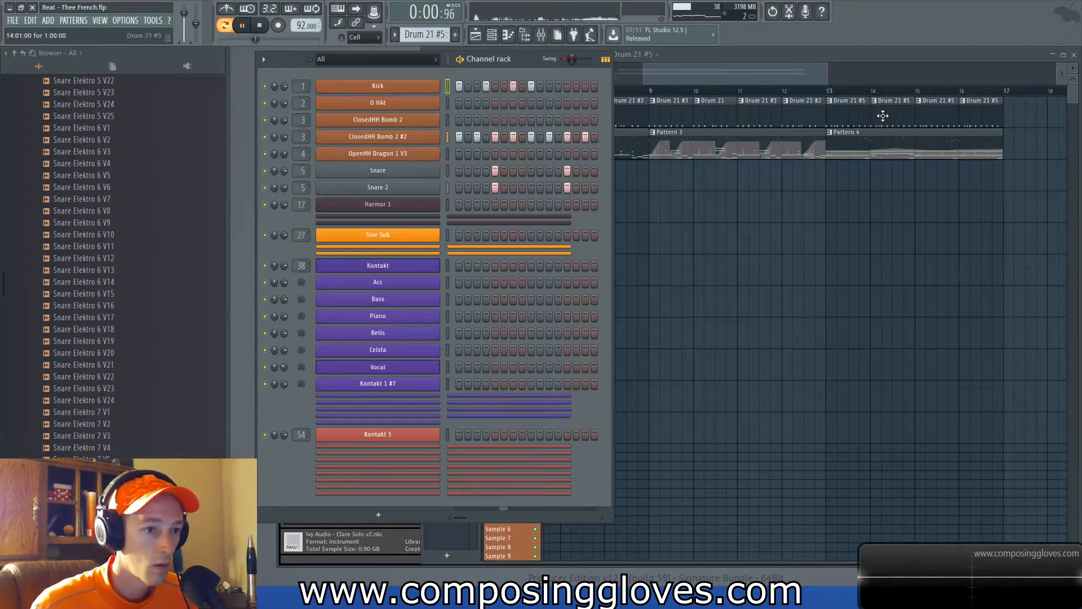
Step: Make the Drum 21 #5 clip in bar 16 a unique pattern and move its step 7 Kick hit to step 6
{"action": "left_click", "coordinate": [962, 100]}
{"action": "key", "text": "u"}
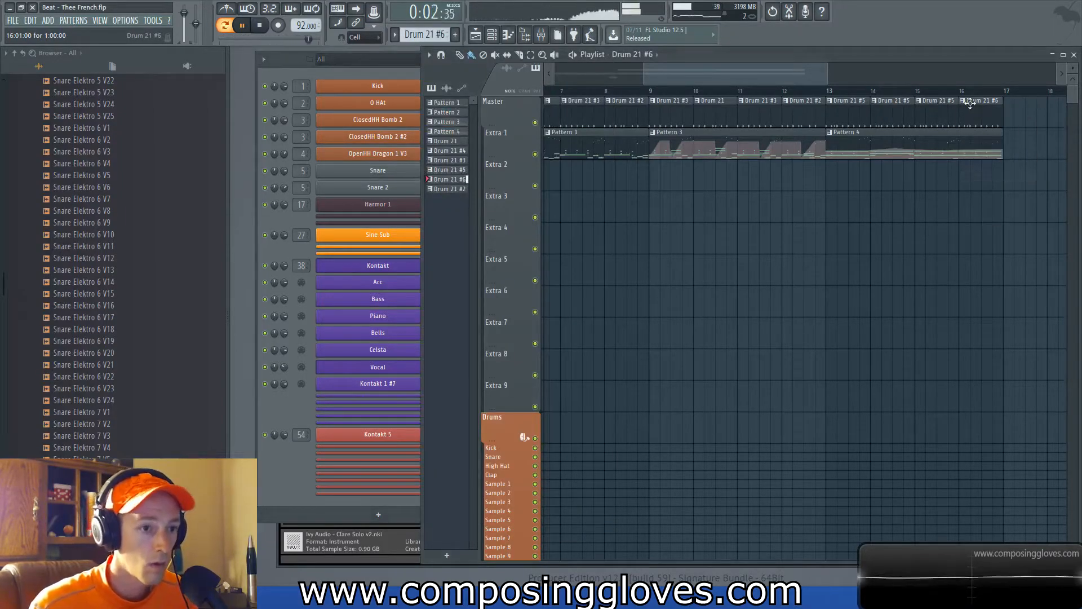
{"action": "left_click", "coordinate": [369, 67]}
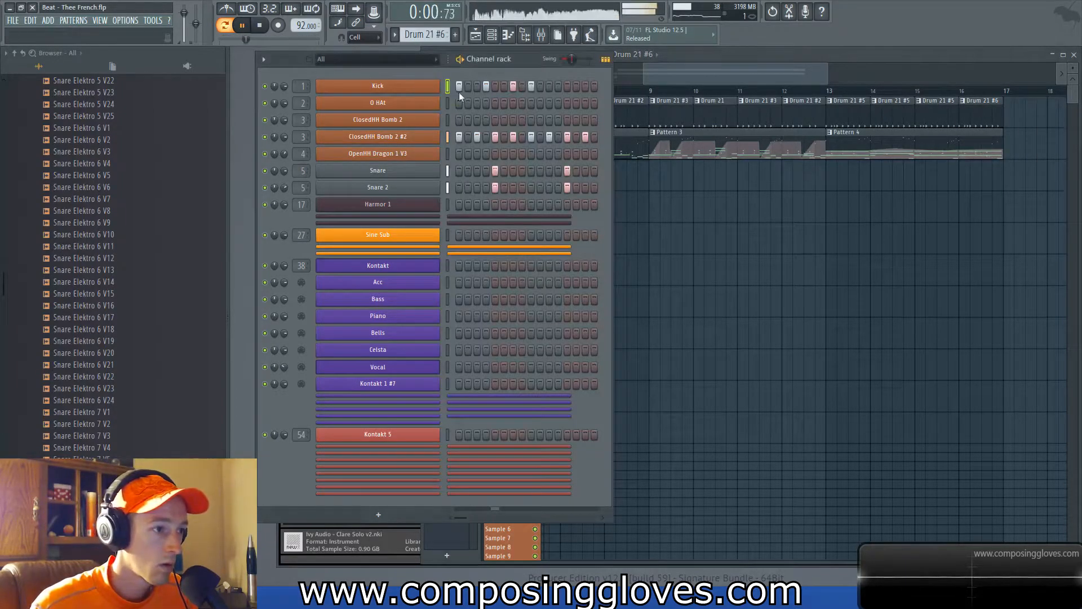
{"action": "left_click", "coordinate": [504, 86]}
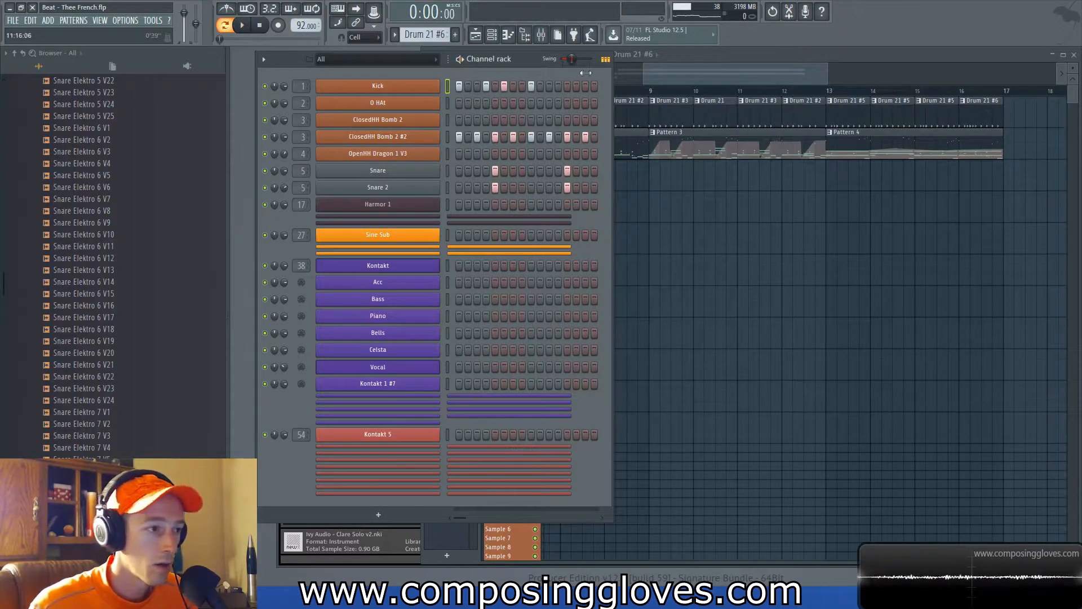
Step: Open the Sine Sub piano roll for Pattern 4 and draw a sustained C1 note across bar 1
{"action": "left_click", "coordinate": [867, 140]}
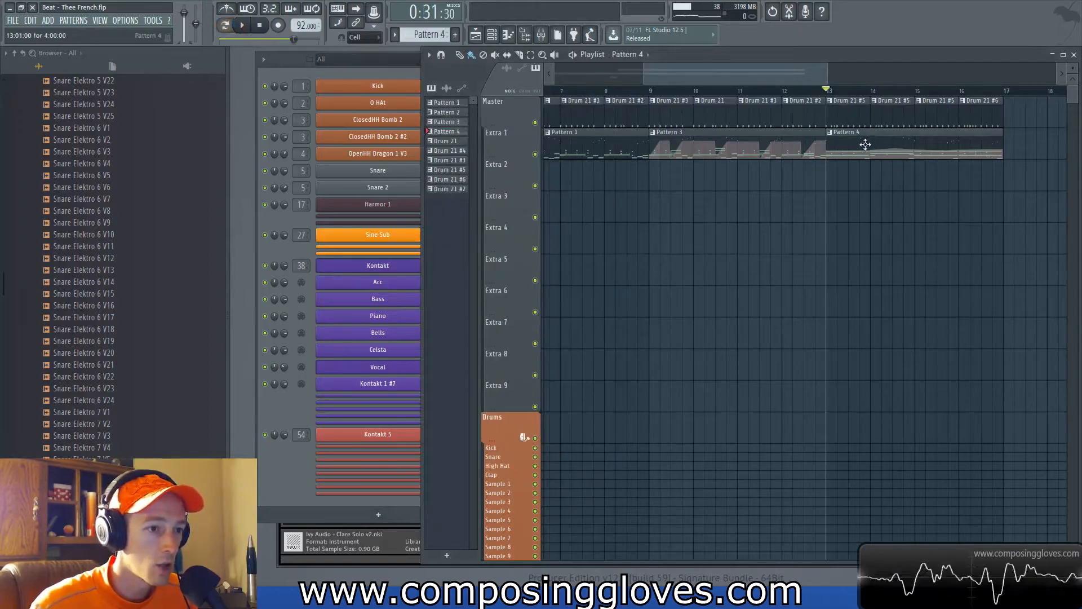
{"action": "left_click", "coordinate": [345, 77]}
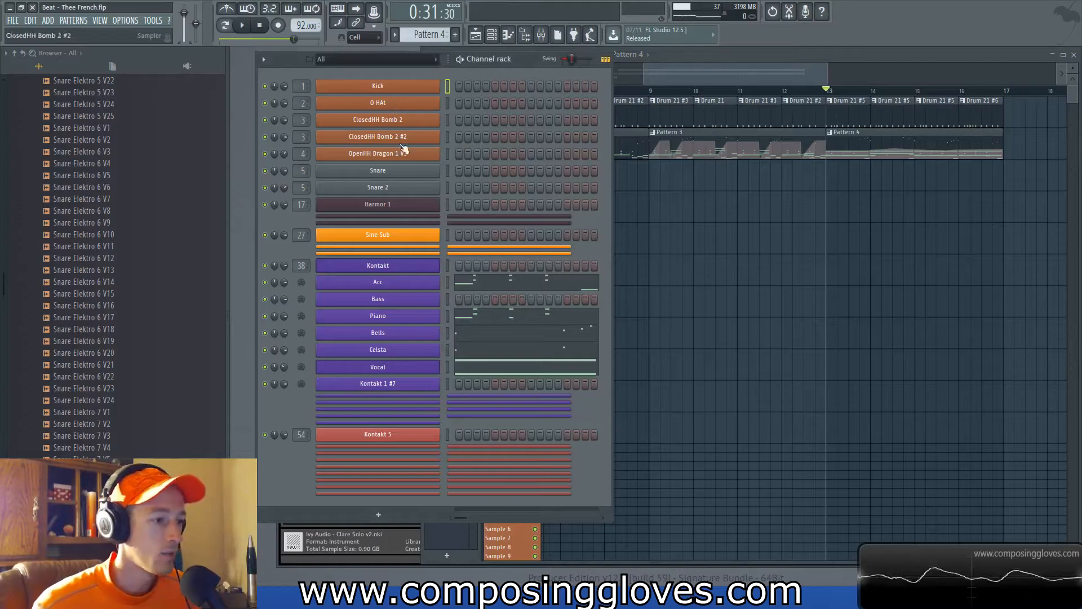
{"action": "right_click", "coordinate": [426, 250]}
{"action": "left_click", "coordinate": [454, 236]}
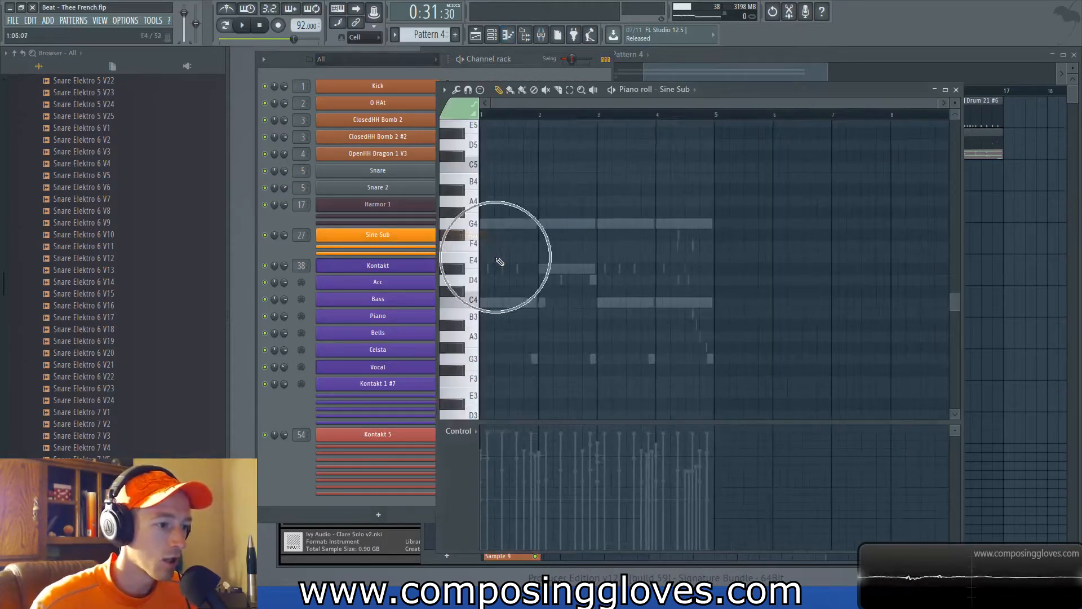
{"action": "scroll", "coordinate": [504, 260], "scroll_direction": "down", "scroll_amount": 1}
{"action": "scroll", "coordinate": [485, 239], "scroll_direction": "down", "scroll_amount": 4}
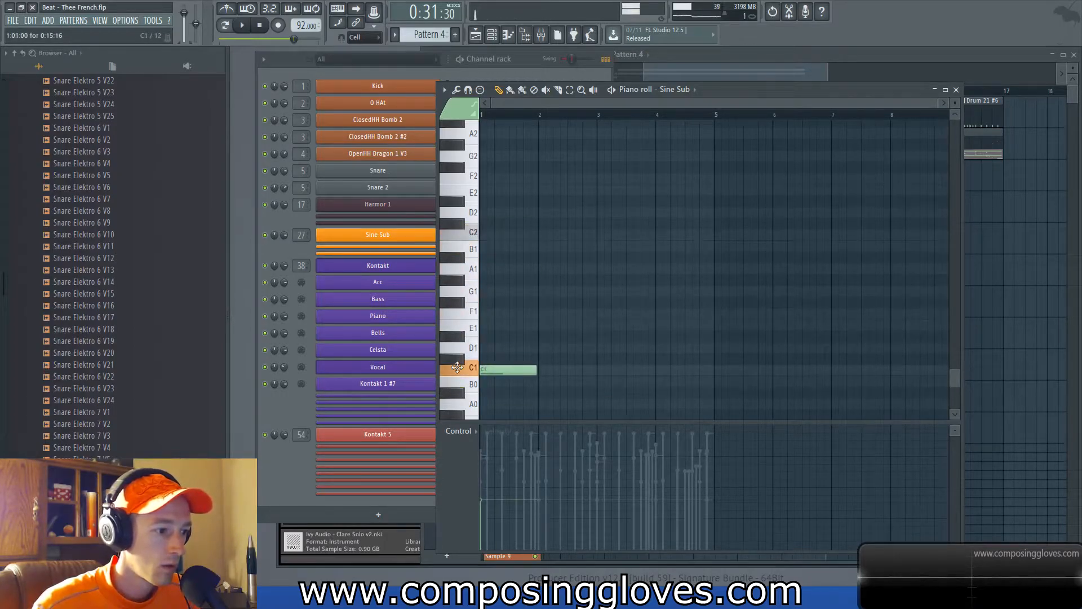
{"action": "scroll", "coordinate": [515, 314], "scroll_direction": "up", "scroll_amount": 2}
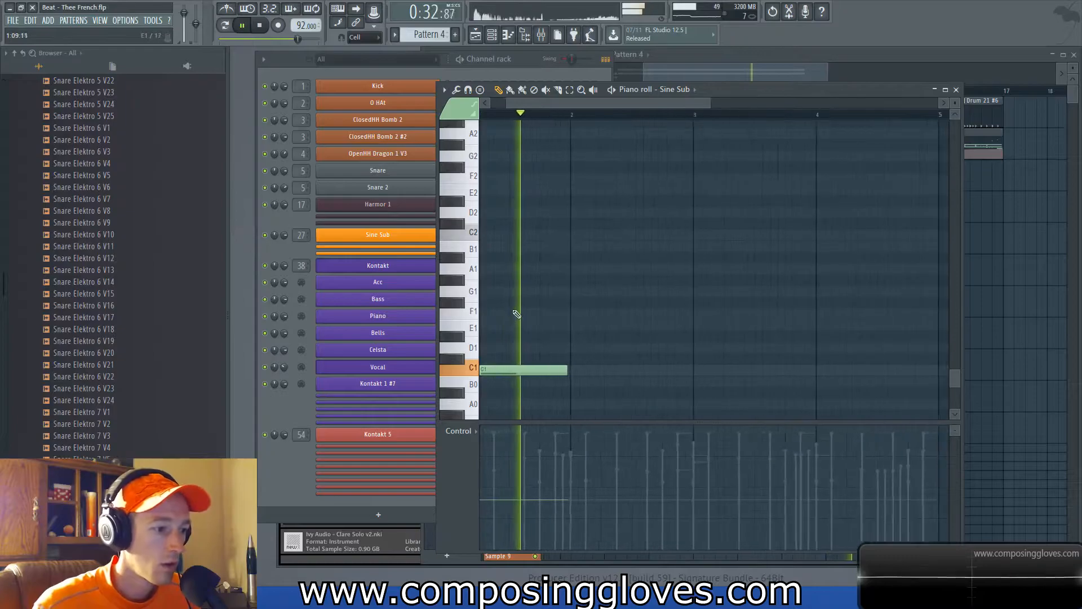
Step: Raise the velocity of the Sine Sub note and add matching sustained C1 notes in bars 2, 3 and 4
{"action": "left_click_drag", "start_coordinate": [563, 357], "coordinate": [533, 358]}
{"action": "left_click_drag", "start_coordinate": [483, 498], "coordinate": [483, 471]}
{"action": "left_click", "coordinate": [620, 358]}
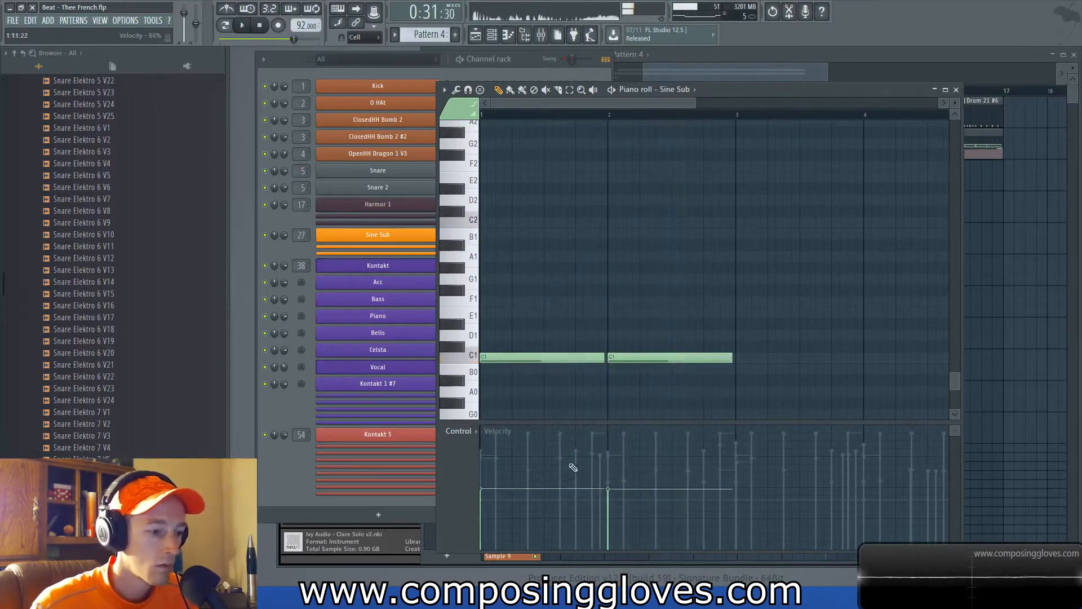
{"action": "scroll", "coordinate": [670, 389], "scroll_direction": "down", "scroll_amount": 1, "text": "ctrl"}
{"action": "scroll", "coordinate": [671, 388], "scroll_direction": "down", "scroll_amount": 1, "text": "ctrl"}
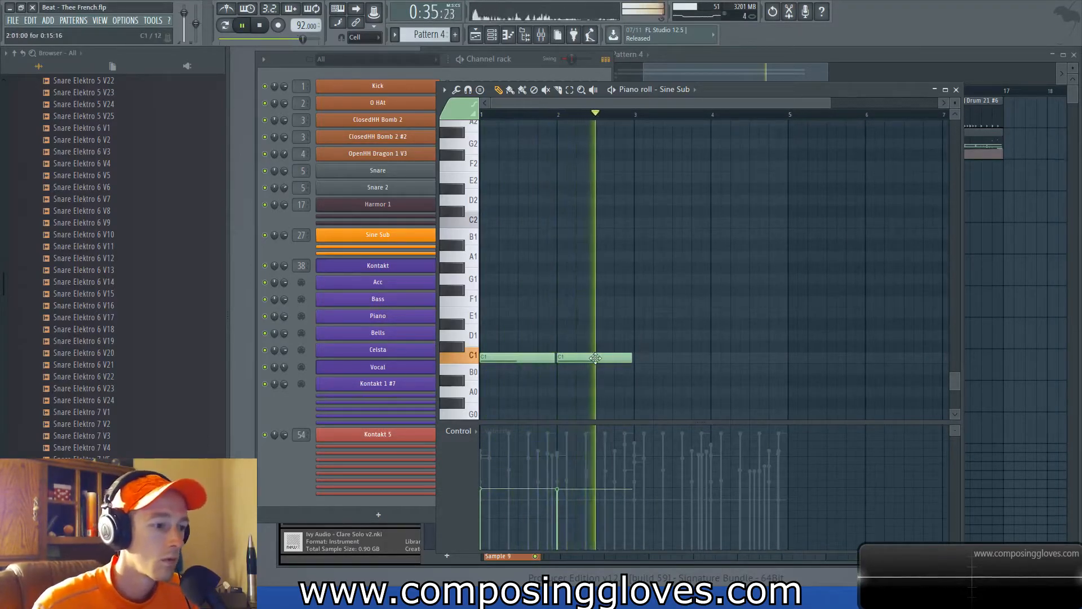
{"action": "left_click", "coordinate": [643, 357]}
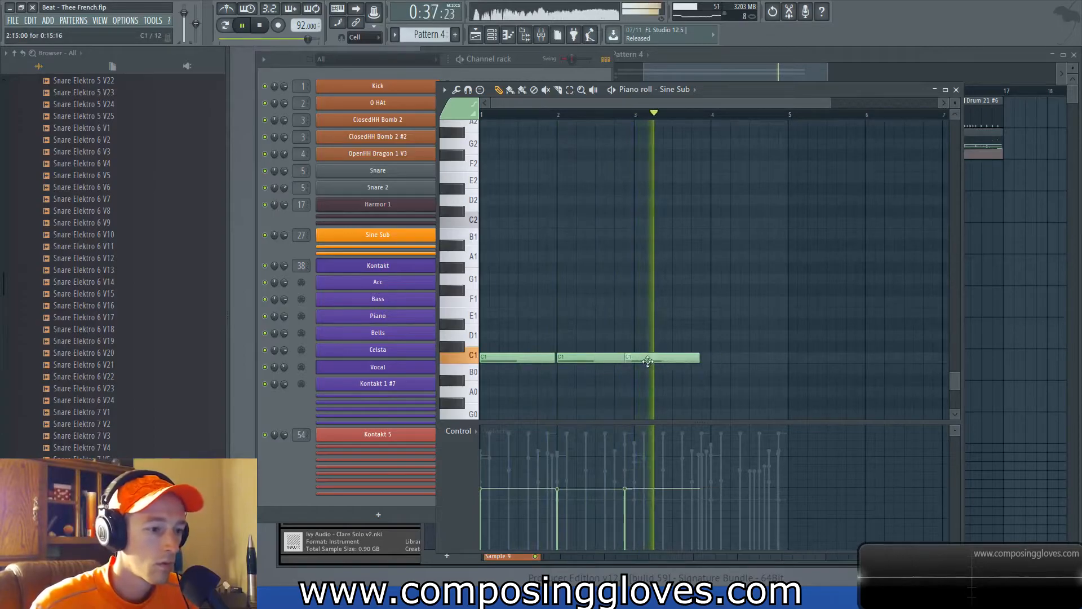
{"action": "left_click", "coordinate": [716, 357]}
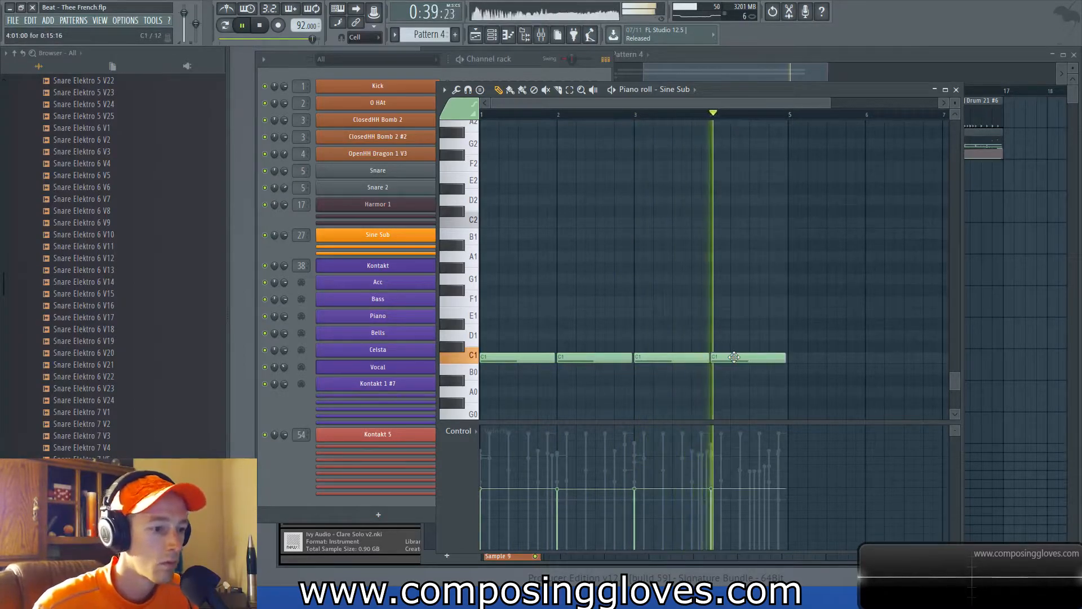
{"action": "key", "text": "space"}
Step: Try the bar 2 Sine Sub note at G1, audition it, and return it to C1
{"action": "left_click_drag", "start_coordinate": [597, 369], "coordinate": [562, 274]}
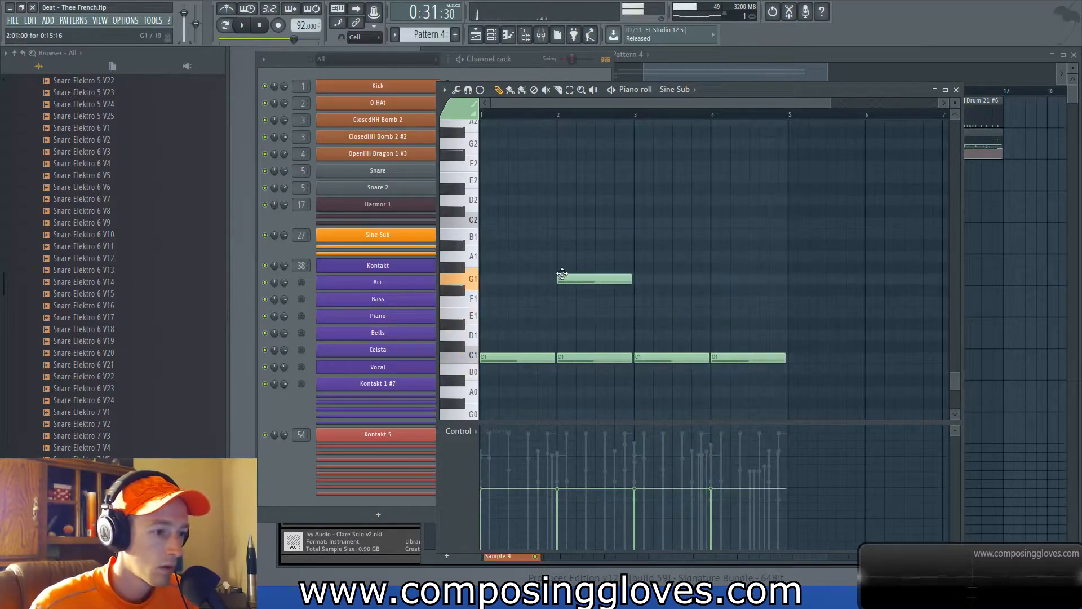
{"action": "key", "text": "space"}
{"action": "key", "text": "space"}
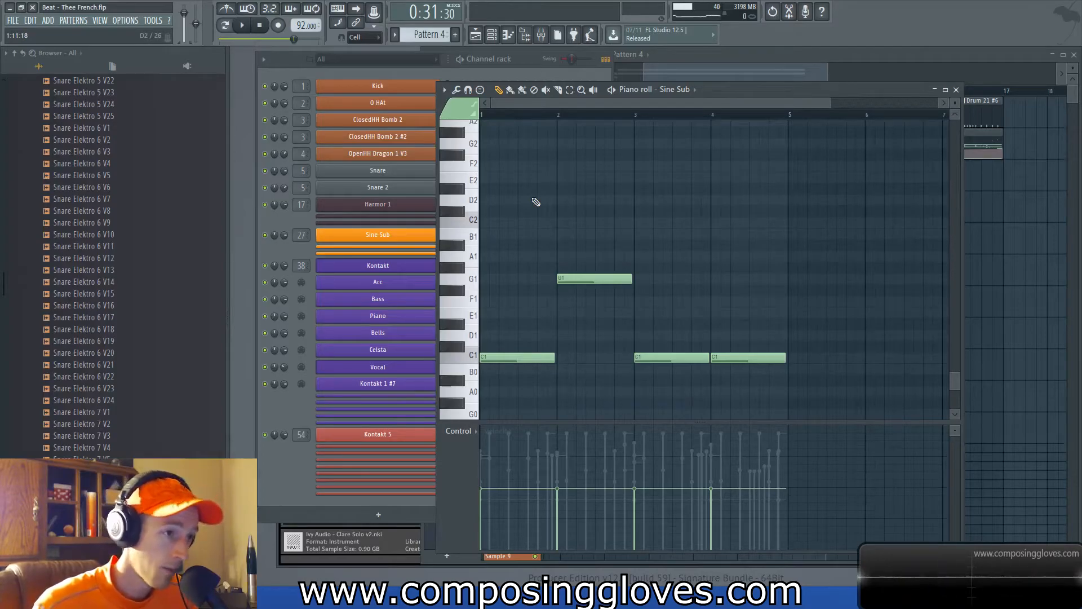
{"action": "key", "text": "space"}
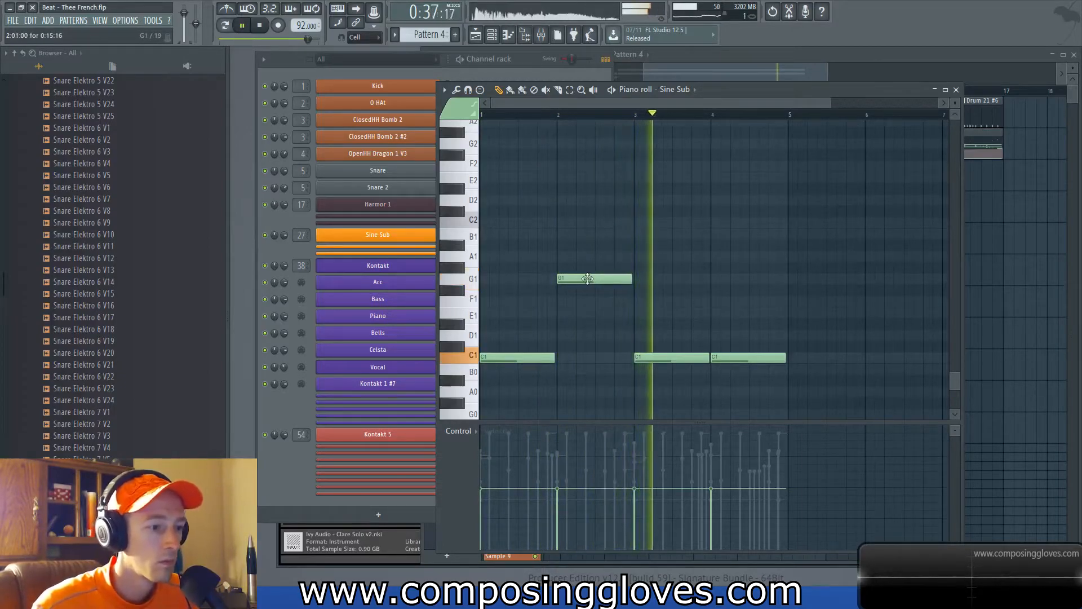
{"action": "left_click_drag", "start_coordinate": [587, 278], "coordinate": [588, 357]}
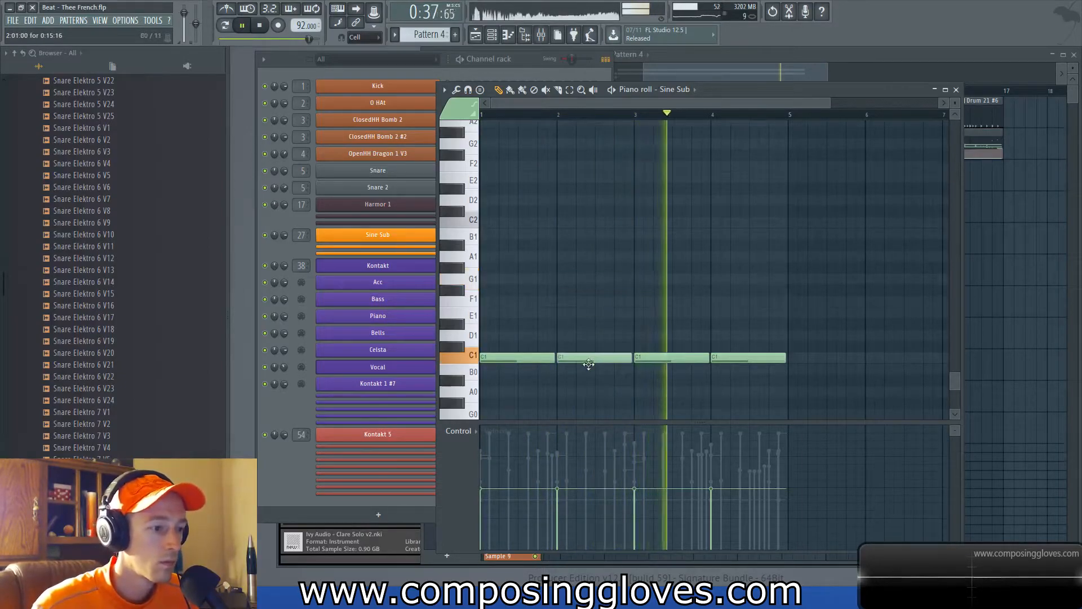
Step: Close the Sine Sub piano roll, select playlist bars 13 to 16 as the loop range and audition them
{"action": "left_click", "coordinate": [957, 89]}
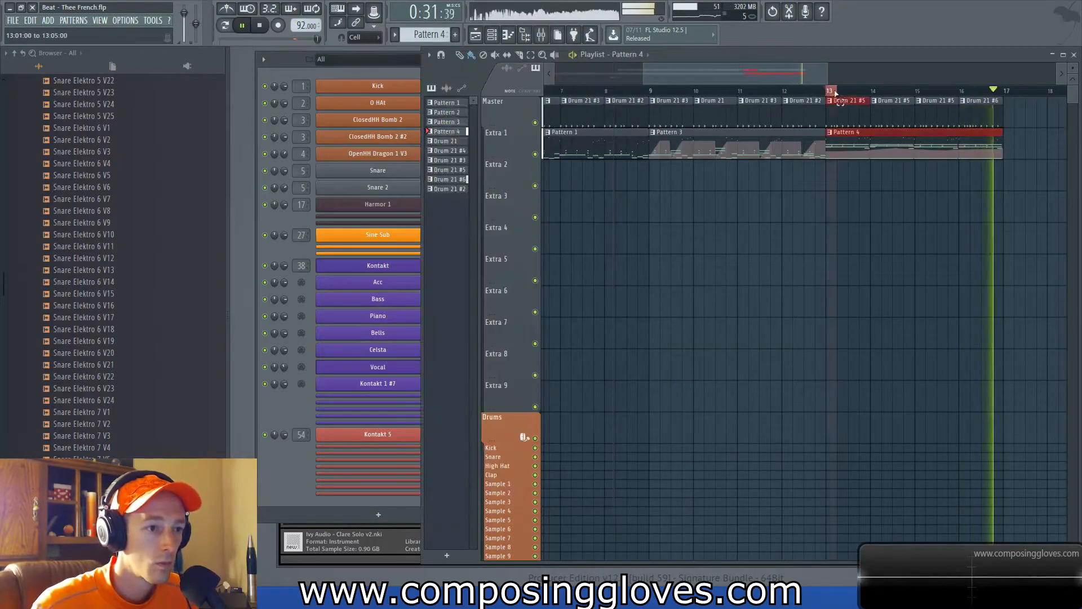
{"action": "left_click_drag", "start_coordinate": [831, 93], "coordinate": [1003, 92]}
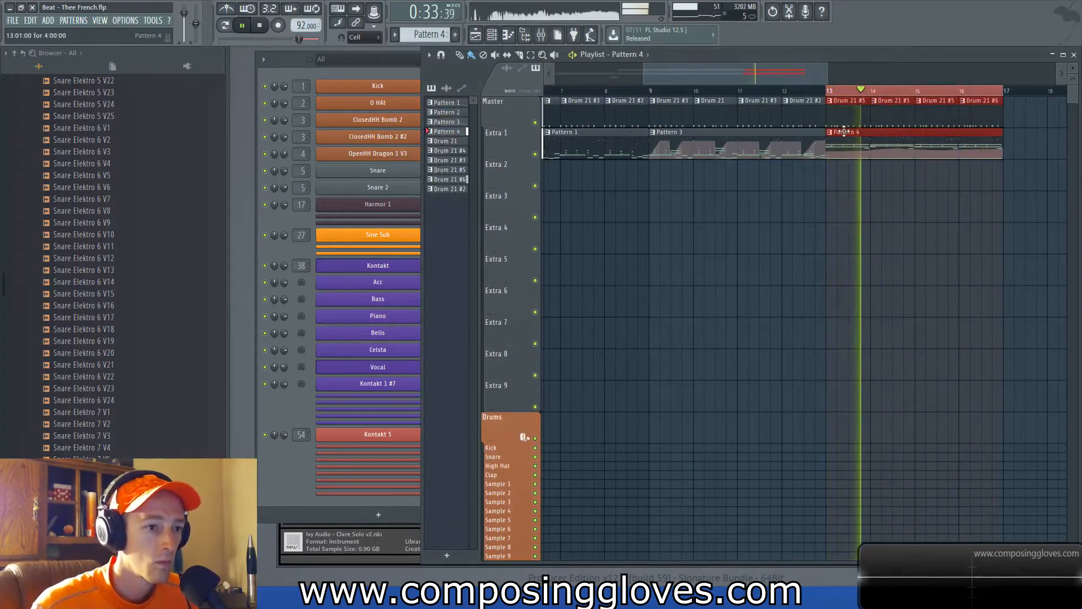
{"action": "left_click", "coordinate": [276, 212]}
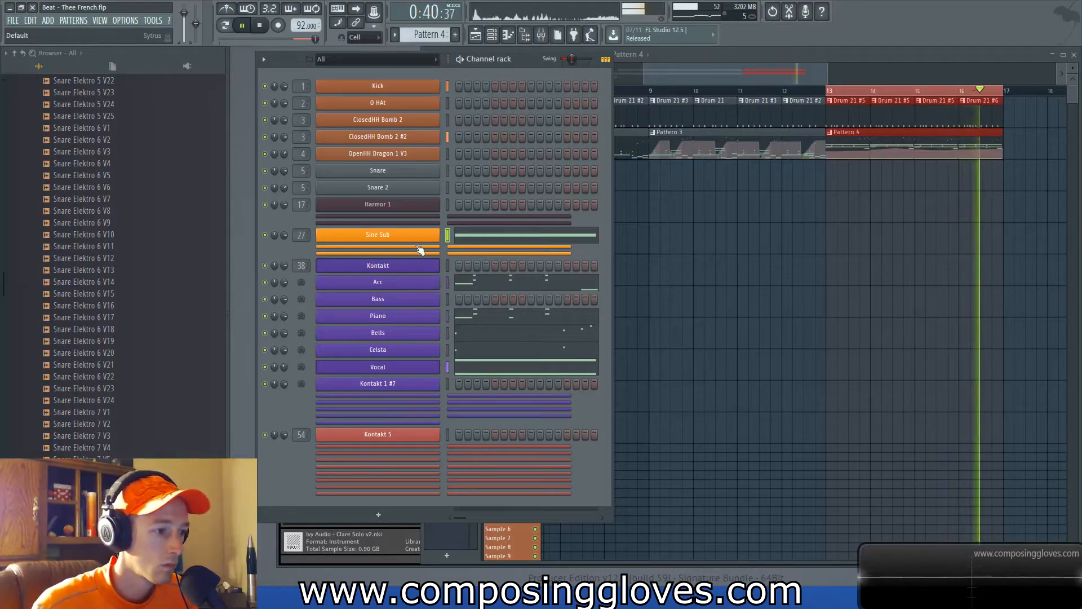
{"action": "key", "text": "space"}
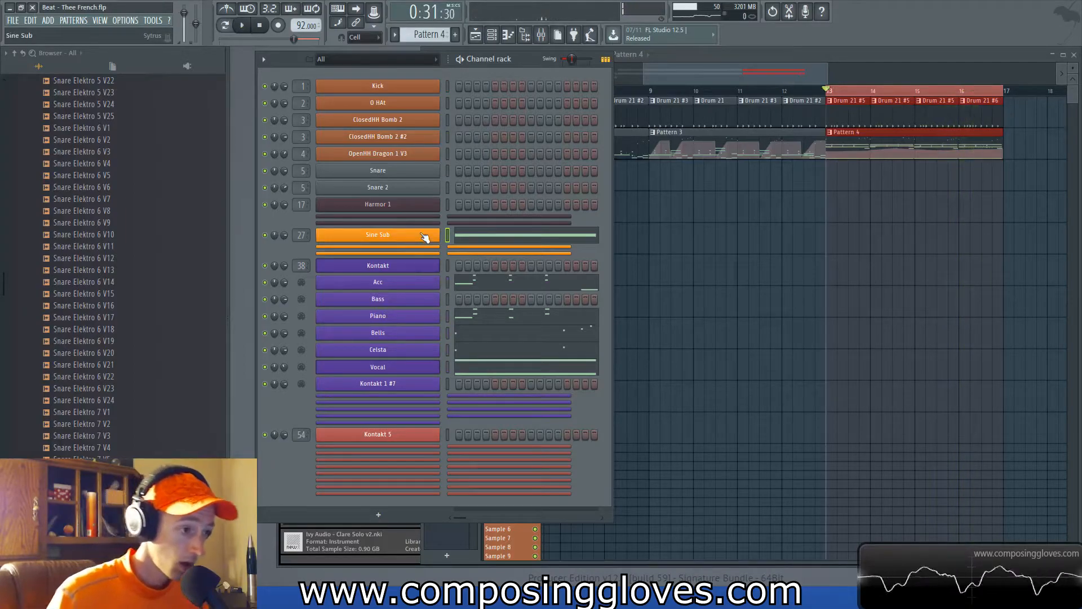
Step: Find the mixer track that carries the Sine Sub by auditioning the section, and select that Sytrus track
{"action": "left_click", "coordinate": [541, 34]}
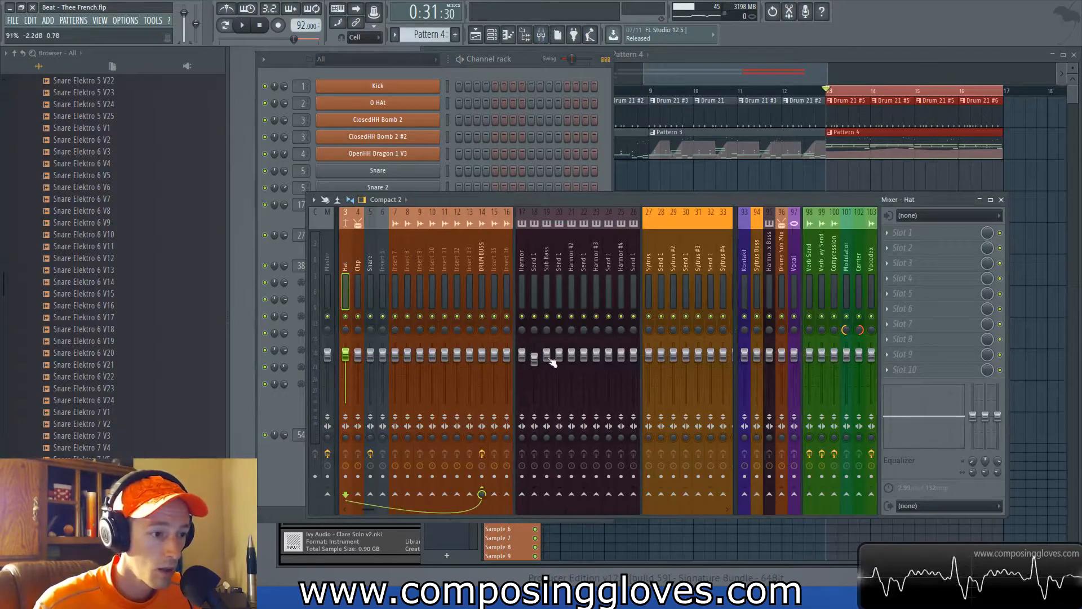
{"action": "scroll", "coordinate": [579, 283], "scroll_direction": "right", "scroll_amount": 6}
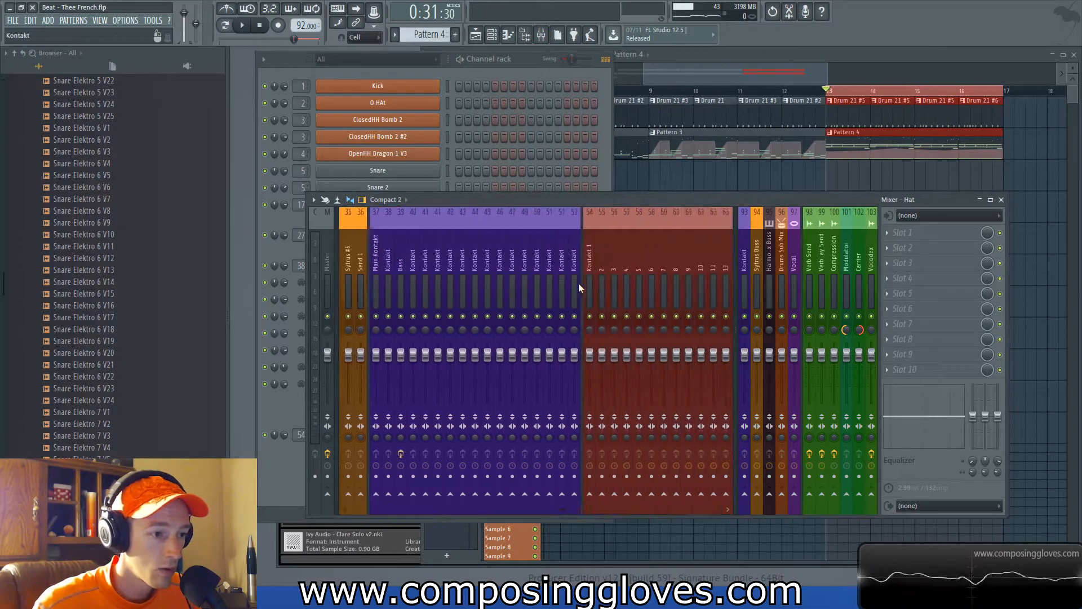
{"action": "key", "text": "space"}
{"action": "key", "text": "space"}
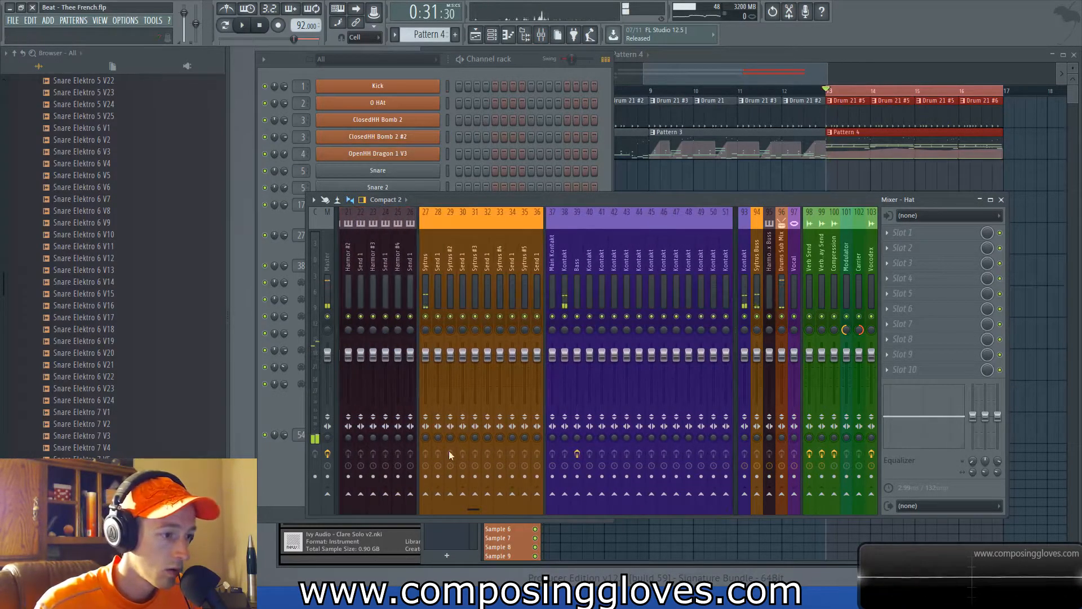
{"action": "left_click", "coordinate": [425, 495]}
{"action": "key", "text": "F2"}
{"action": "key", "text": "Escape"}
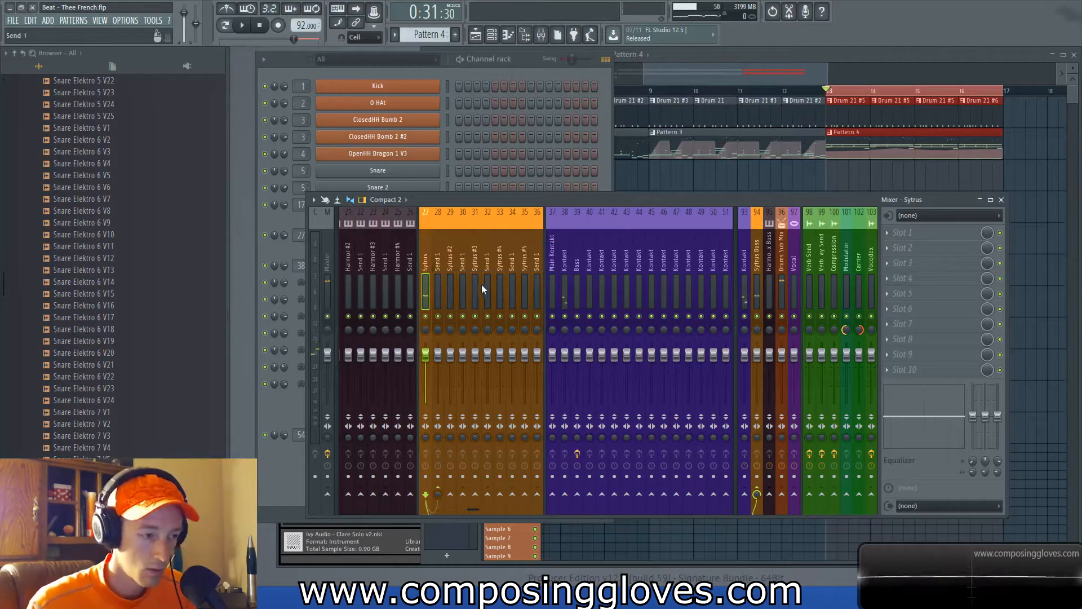
Step: Load Fruity Limiter in the first effect slot of the Sytrus mixer track
{"action": "scroll", "coordinate": [468, 265], "scroll_direction": "left", "scroll_amount": 7}
{"action": "left_click", "coordinate": [343, 276]}
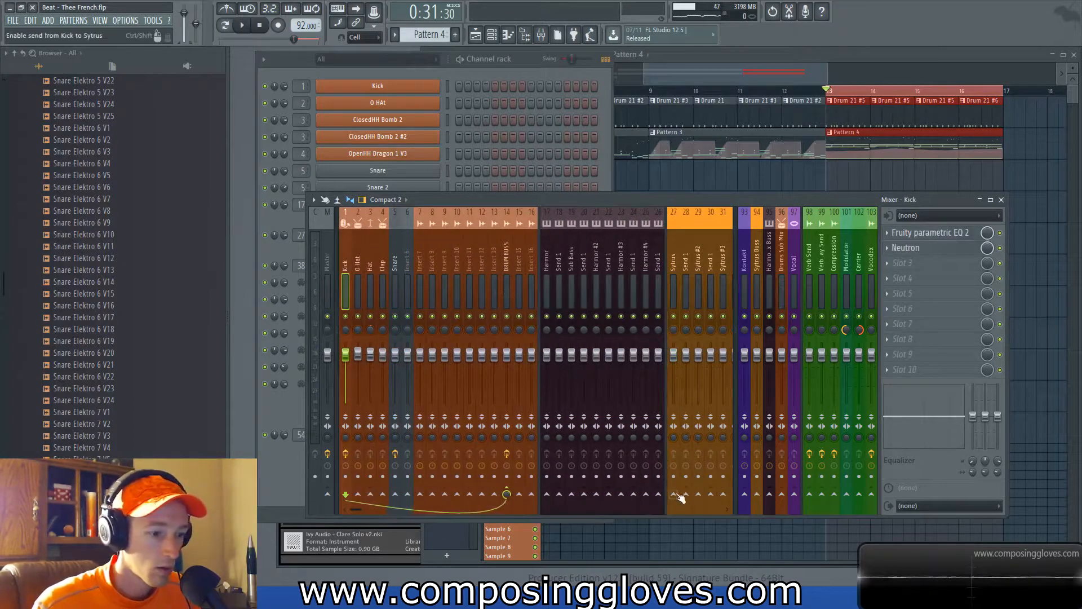
{"action": "left_click", "coordinate": [674, 257]}
{"action": "left_click", "coordinate": [959, 233]}
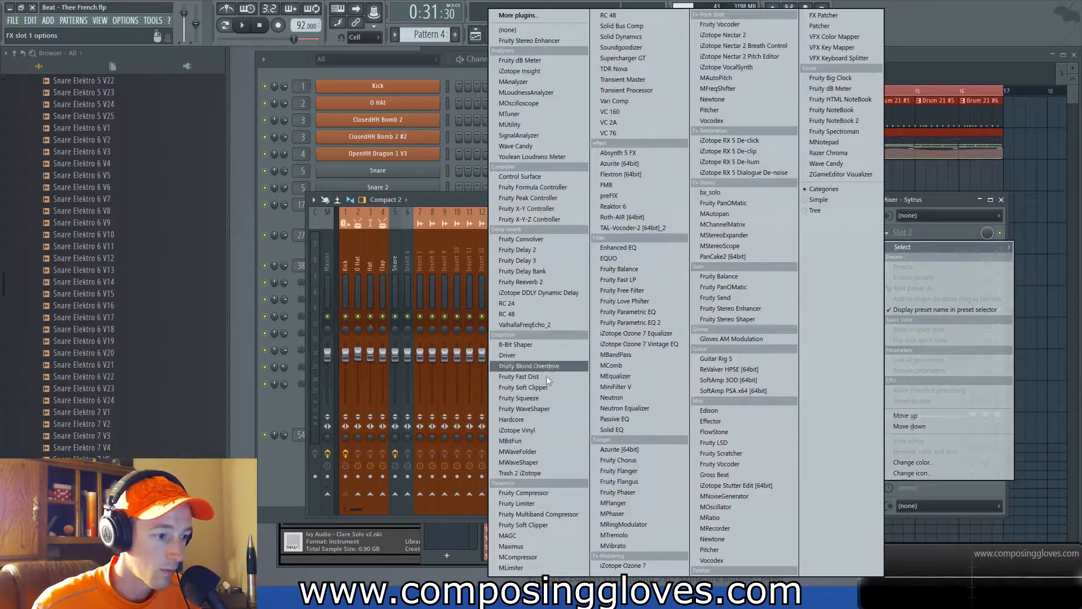
{"action": "left_click", "coordinate": [558, 503]}
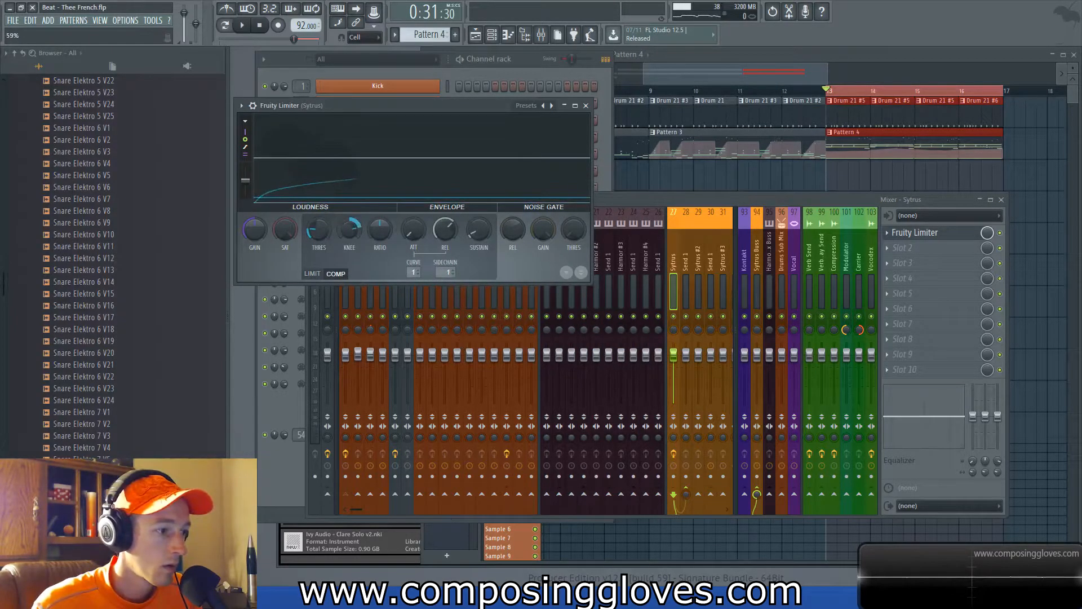
Step: While playing the section, set Fruity Limiter's compressor to 40% knee, about 27 ms sustain and a -31 dB threshold, with a shorter release
{"action": "key", "text": "space"}
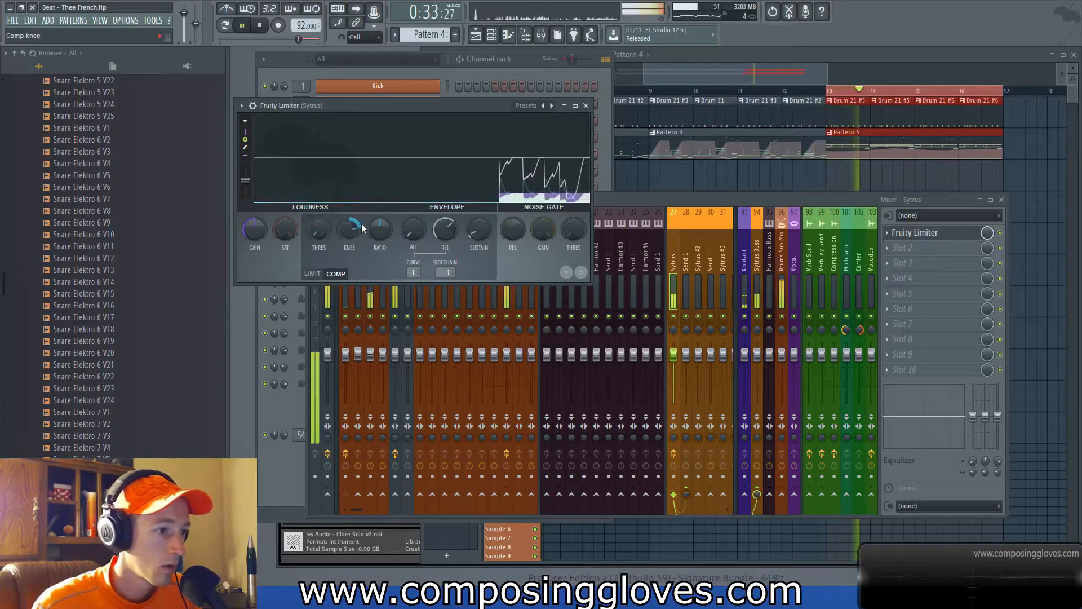
{"action": "left_click_drag", "start_coordinate": [354, 234], "coordinate": [351, 223]}
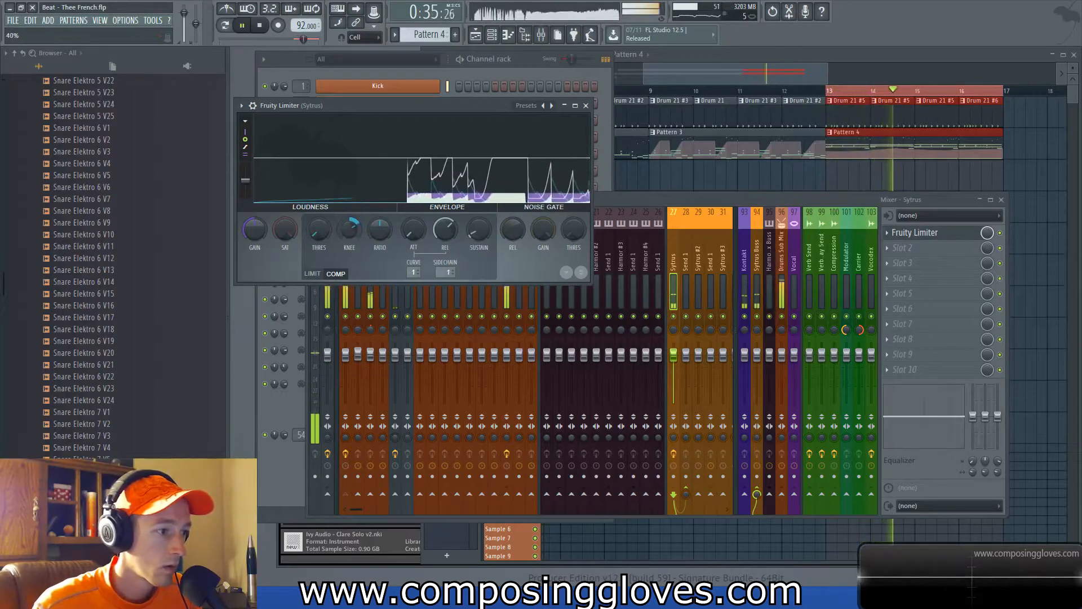
{"action": "left_click_drag", "start_coordinate": [414, 230], "coordinate": [479, 229]}
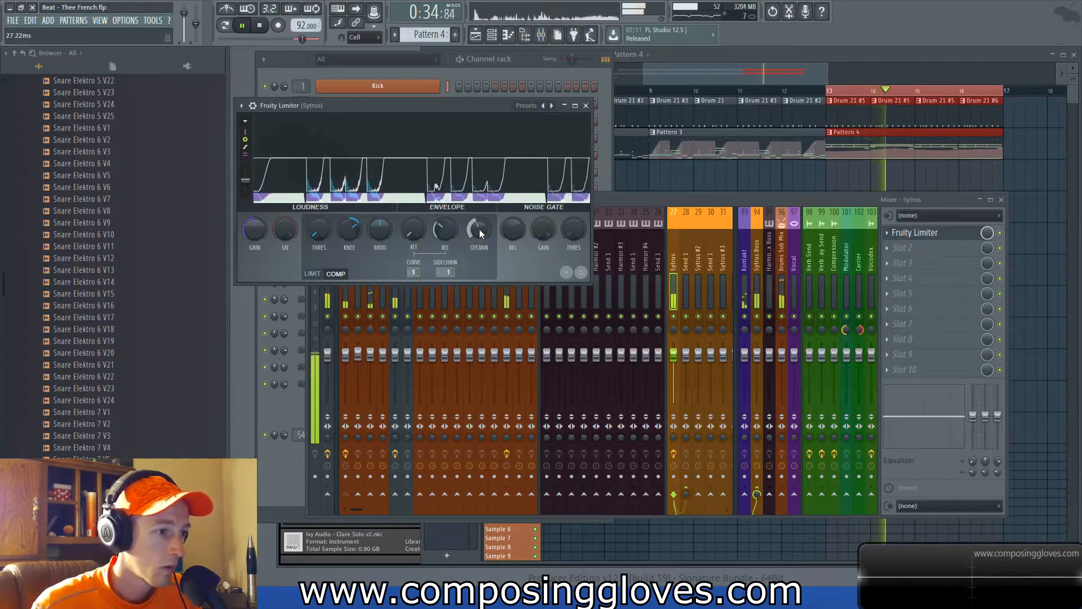
{"action": "scroll", "coordinate": [315, 232], "scroll_direction": "down", "scroll_amount": 6}
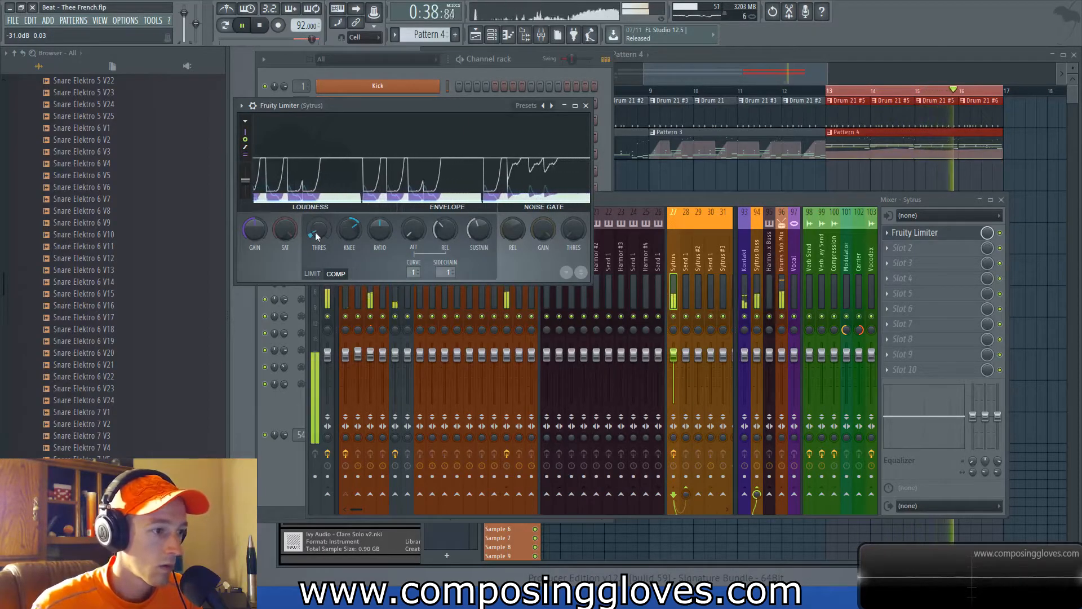
{"action": "left_click", "coordinate": [587, 106]}
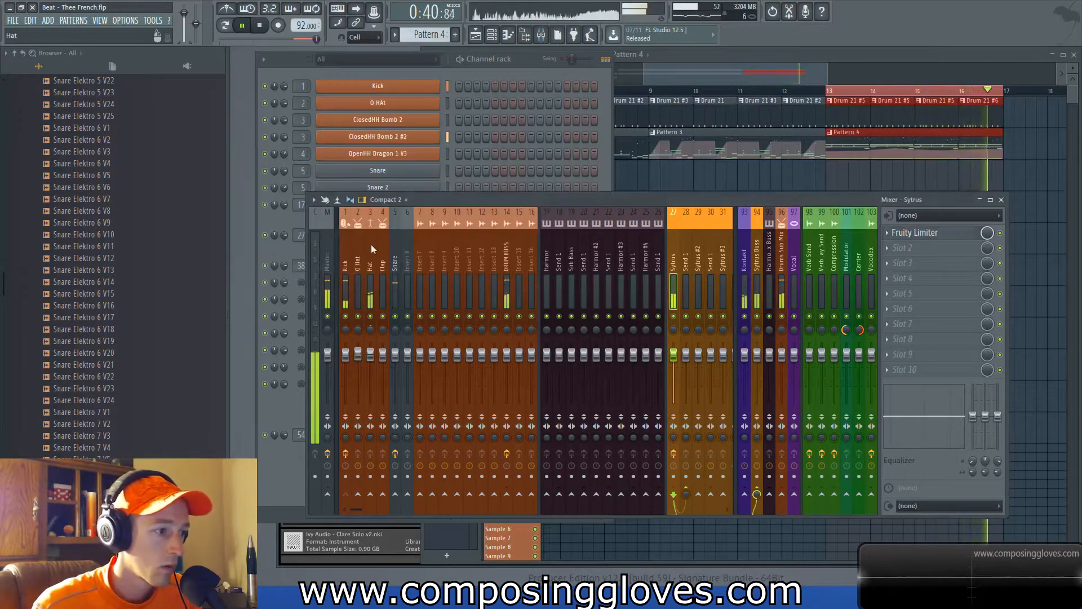
Step: Load Fruity Parametric EQ 2 in the third Sytrus slot and cut band 2 about 12.6 dB near 92 Hz, plus band 3
{"action": "left_click", "coordinate": [920, 270]}
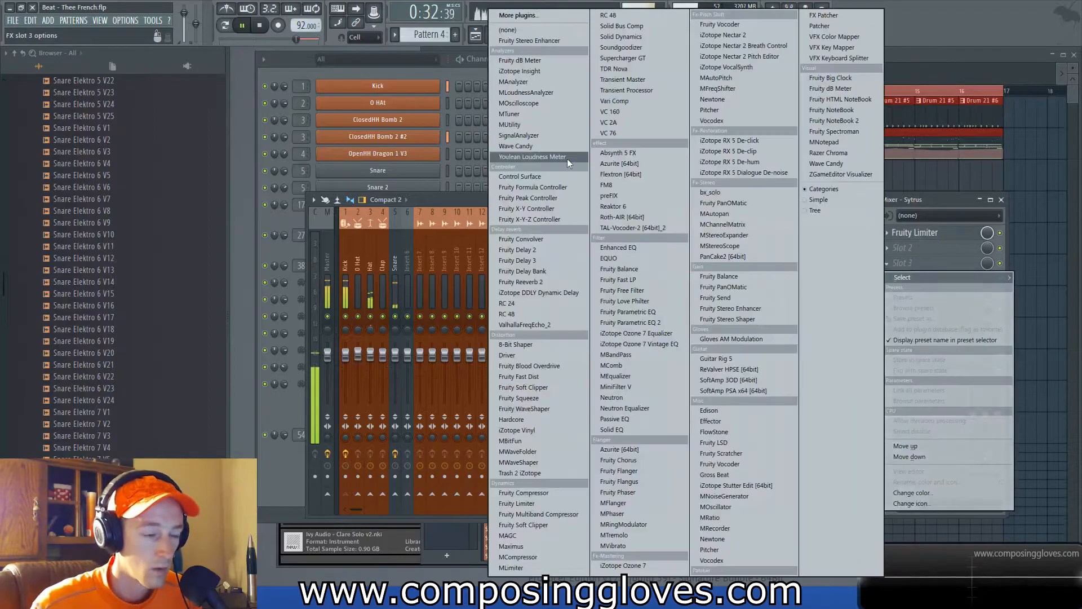
{"action": "left_click", "coordinate": [670, 323]}
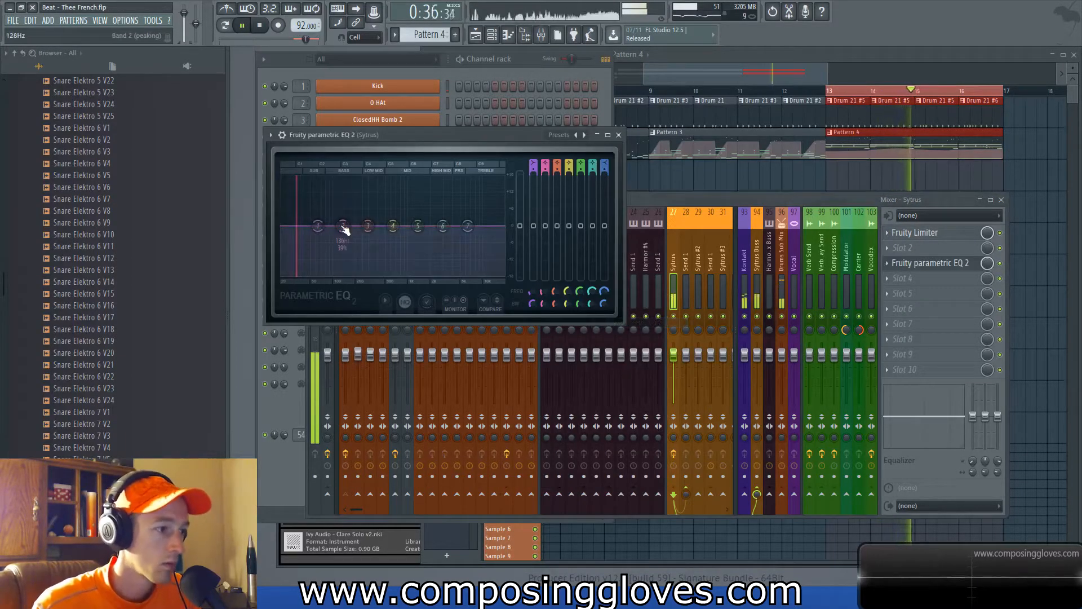
{"action": "left_click_drag", "start_coordinate": [343, 226], "coordinate": [330, 261]}
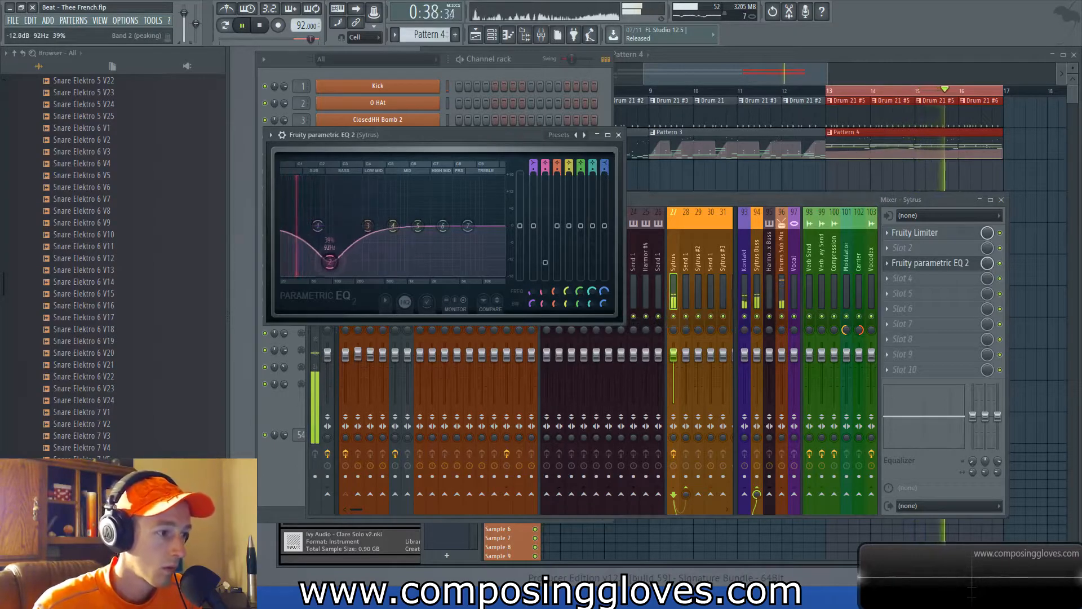
{"action": "left_click_drag", "start_coordinate": [369, 224], "coordinate": [368, 249]}
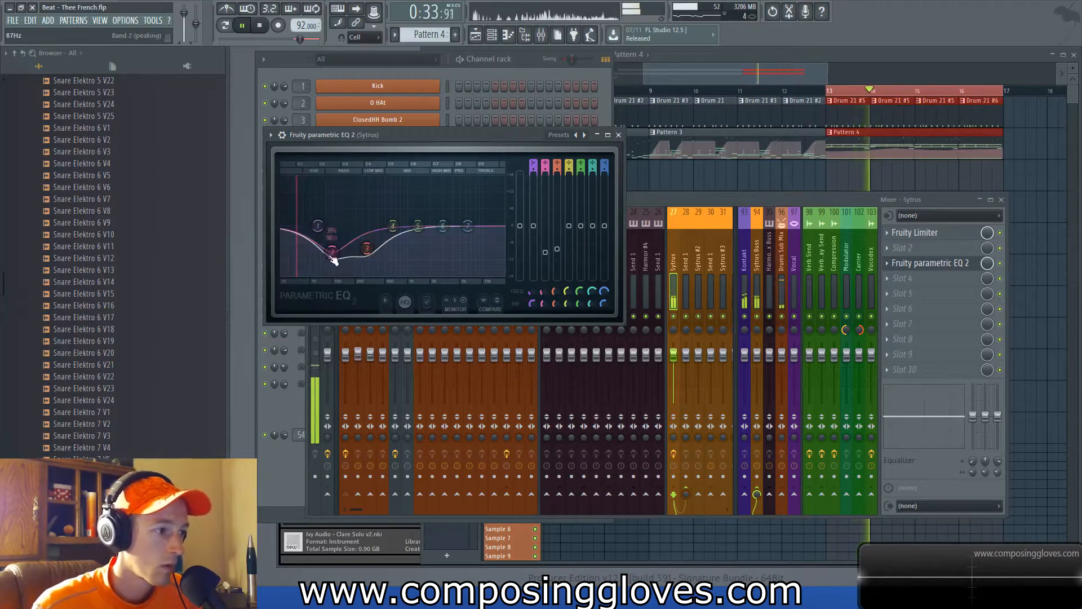
Step: Pull EQ band 7 down into the low mids to roll off the highs, return band 2 to flat, and close the EQ
{"action": "left_click_drag", "start_coordinate": [335, 254], "coordinate": [314, 249]}
{"action": "left_click_drag", "start_coordinate": [468, 226], "coordinate": [362, 275]}
{"action": "left_click_drag", "start_coordinate": [313, 251], "coordinate": [318, 230]}
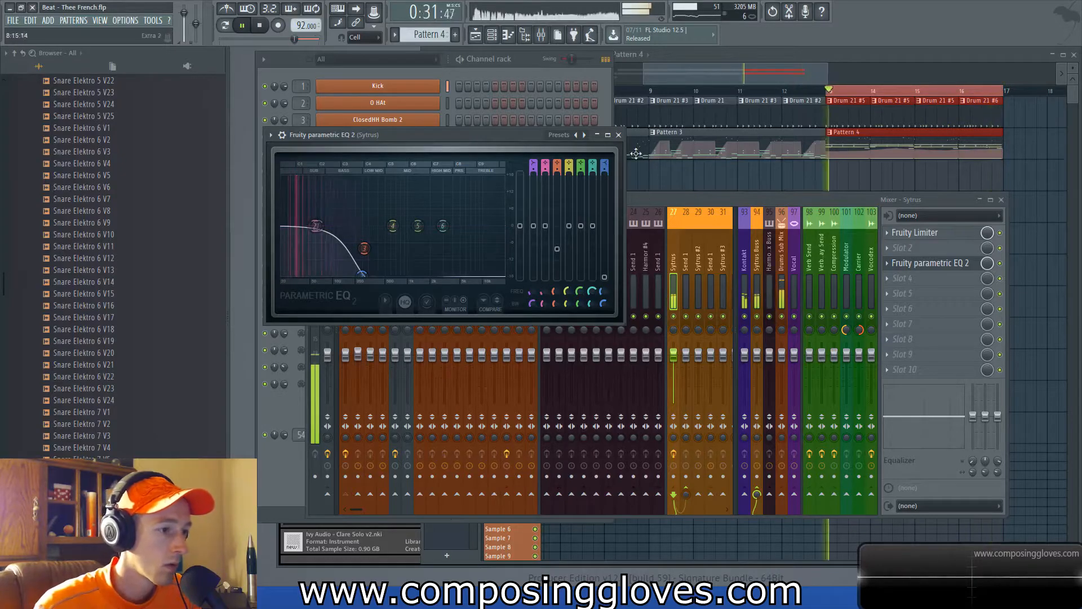
{"action": "left_click", "coordinate": [618, 135]}
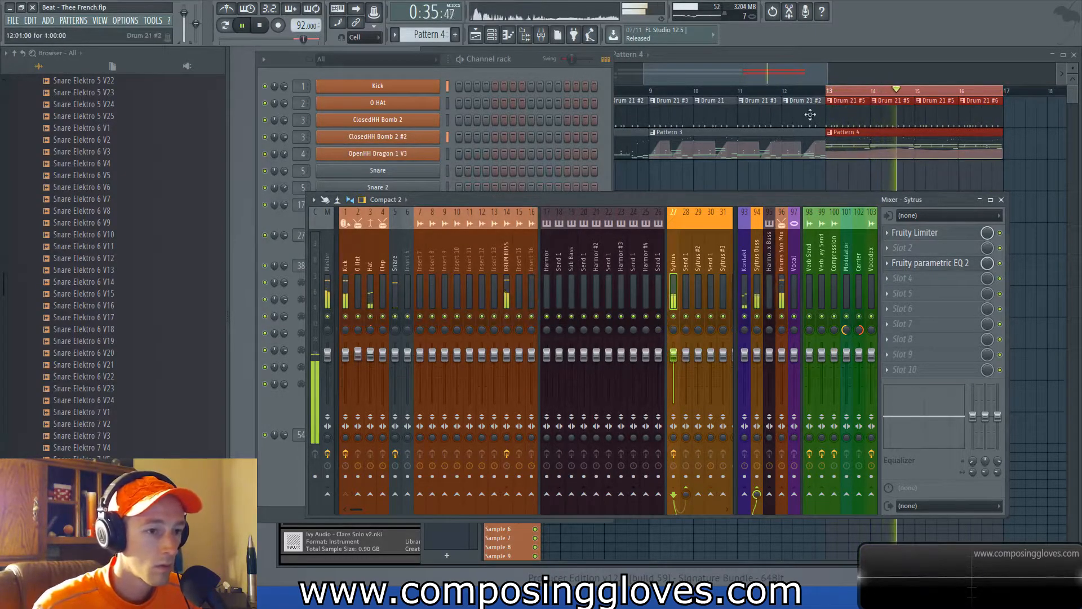
Step: Audition the playlist from bar 11 into the new section and select the Snare mixer track
{"action": "left_click", "coordinate": [266, 222]}
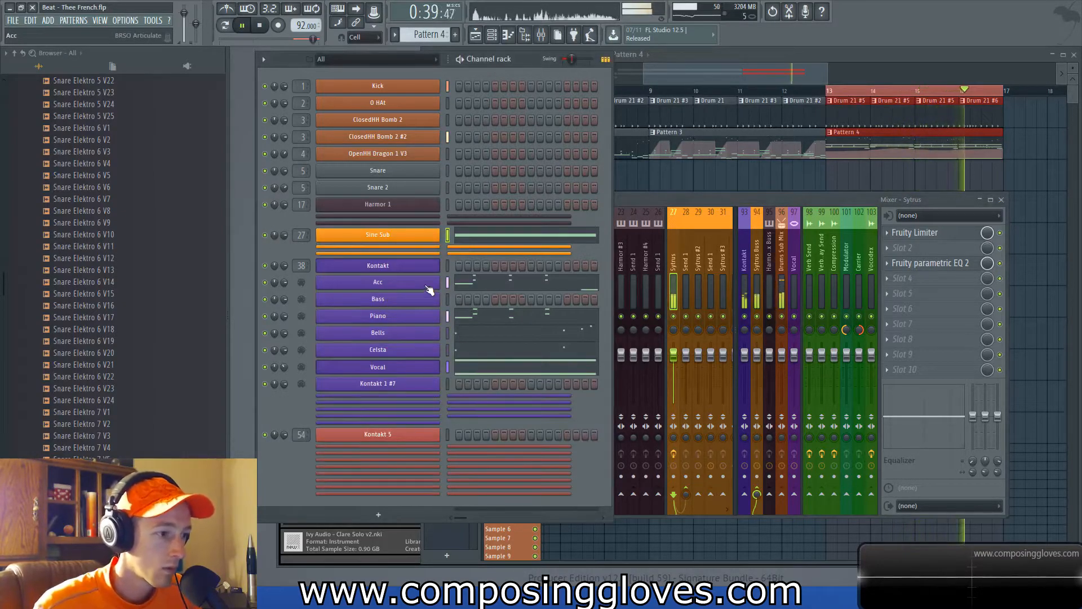
{"action": "left_click", "coordinate": [740, 92]}
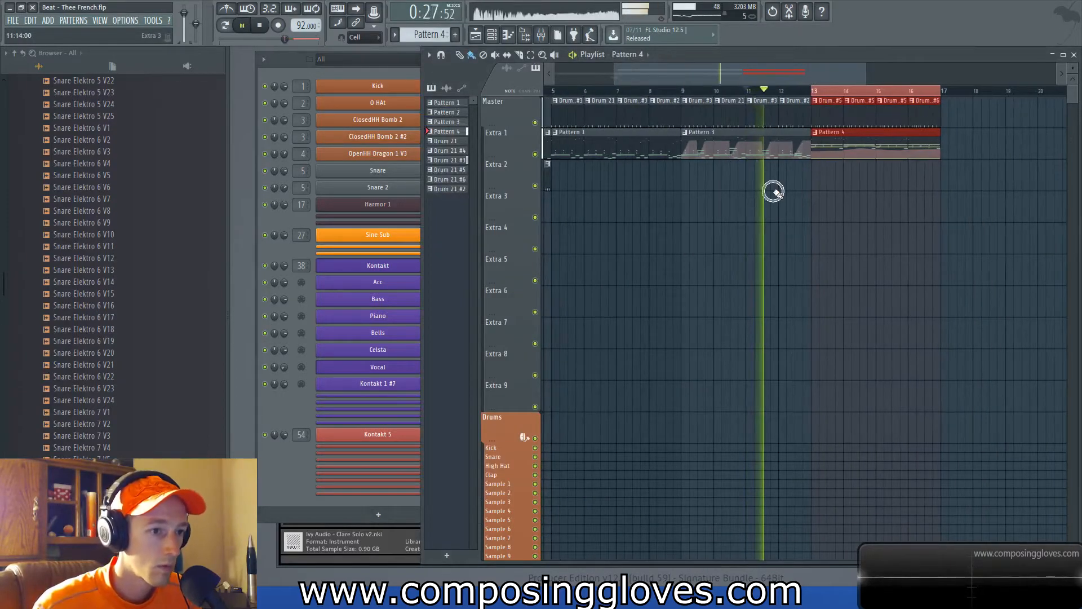
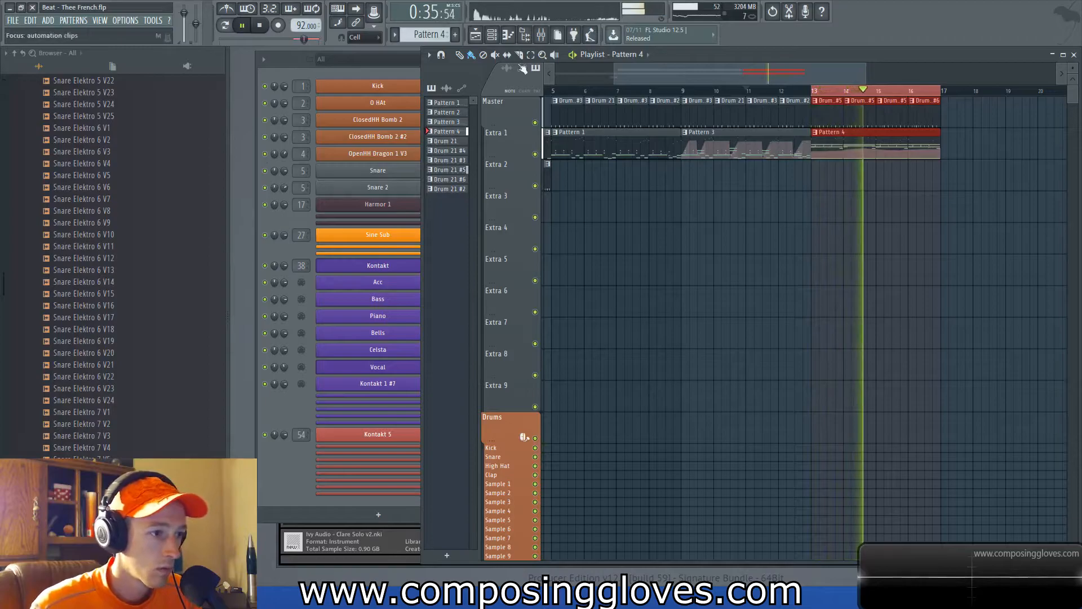
{"action": "key", "text": "F9"}
{"action": "left_click", "coordinate": [395, 282]}
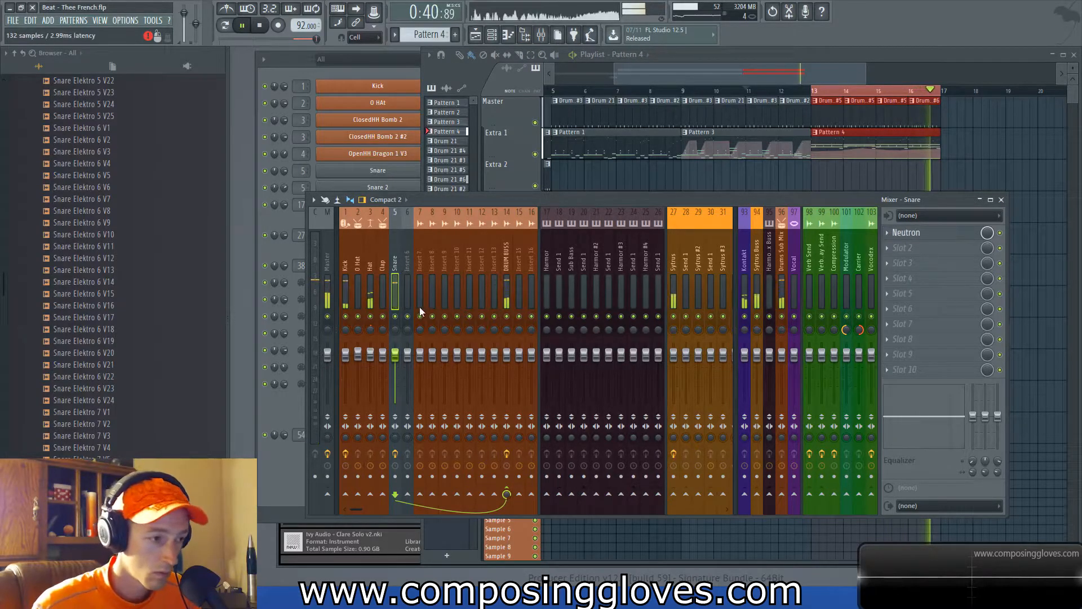
{"action": "left_click_drag", "start_coordinate": [424, 409], "coordinate": [425, 407]}
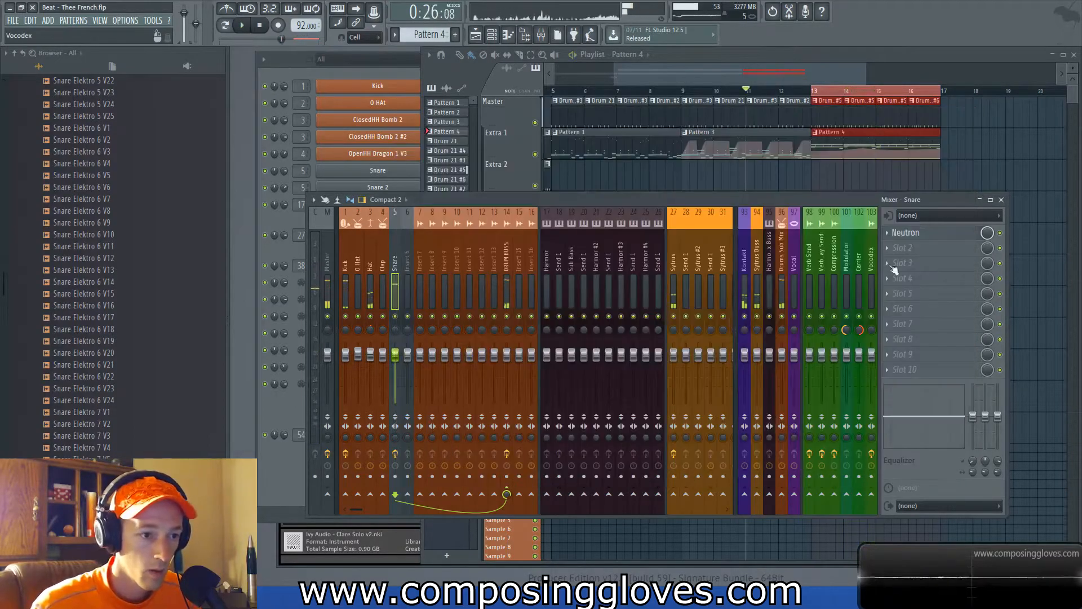
Step: Load the RC 48 reverb in the second Snare effect slot and choose the Bathroom preset from Classic Ambience
{"action": "left_click", "coordinate": [911, 248]}
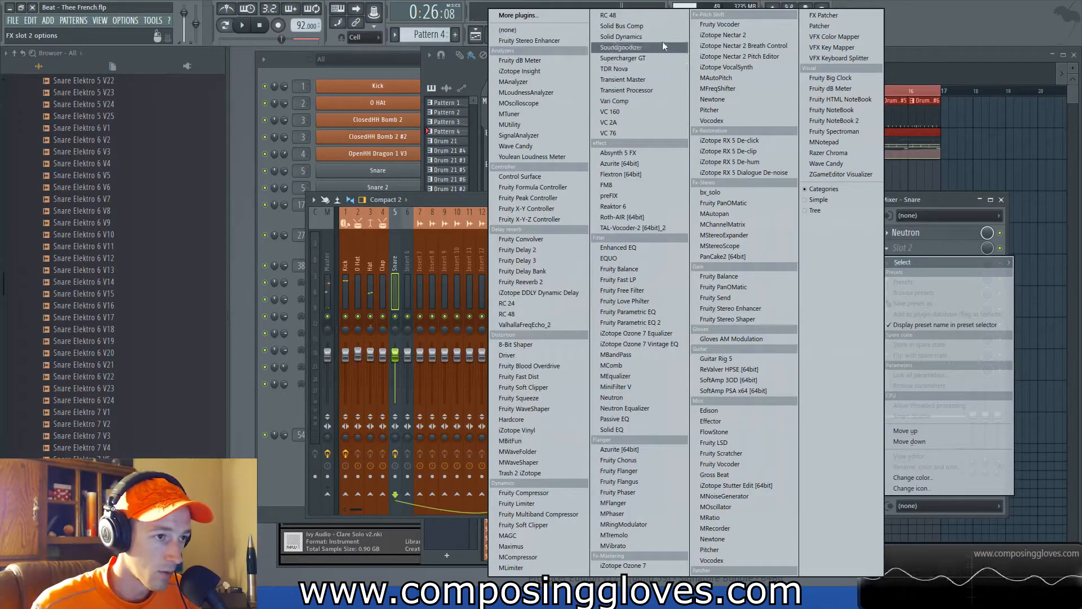
{"action": "left_click", "coordinate": [660, 17]}
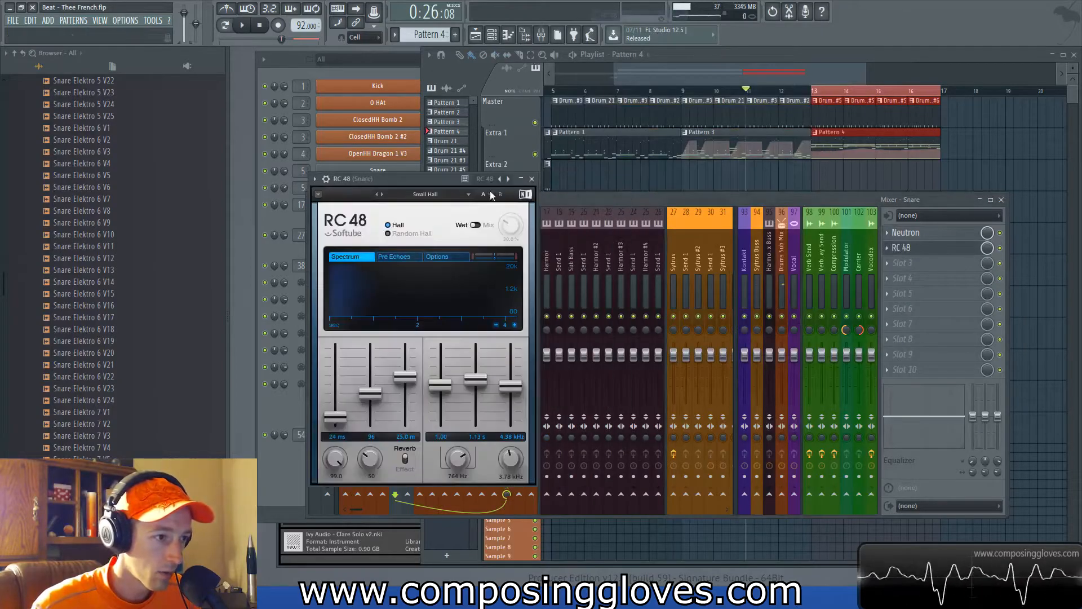
{"action": "left_click", "coordinate": [444, 198]}
{"action": "mouse_move", "coordinate": [425, 229]}
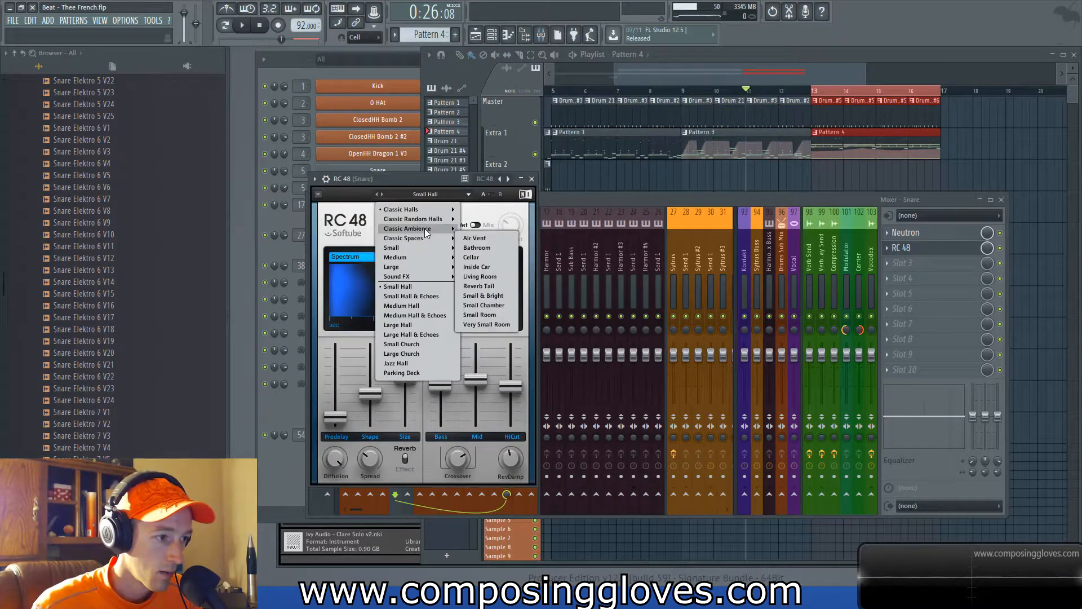
{"action": "left_click", "coordinate": [500, 248]}
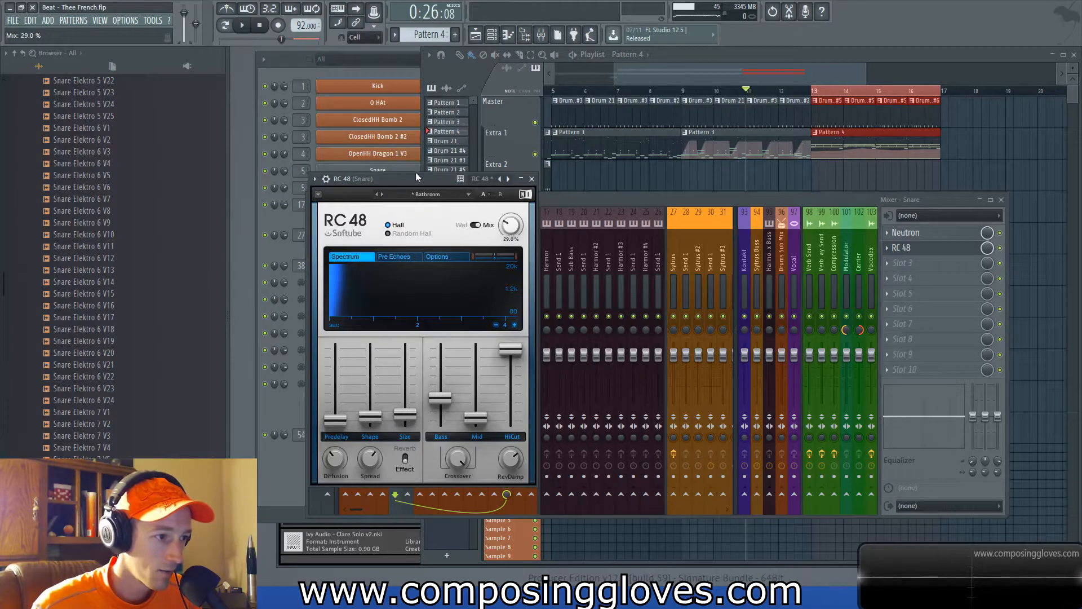
Step: Audition the Bathroom reverb on the snare and set its mix to 30%
{"action": "key", "text": "space"}
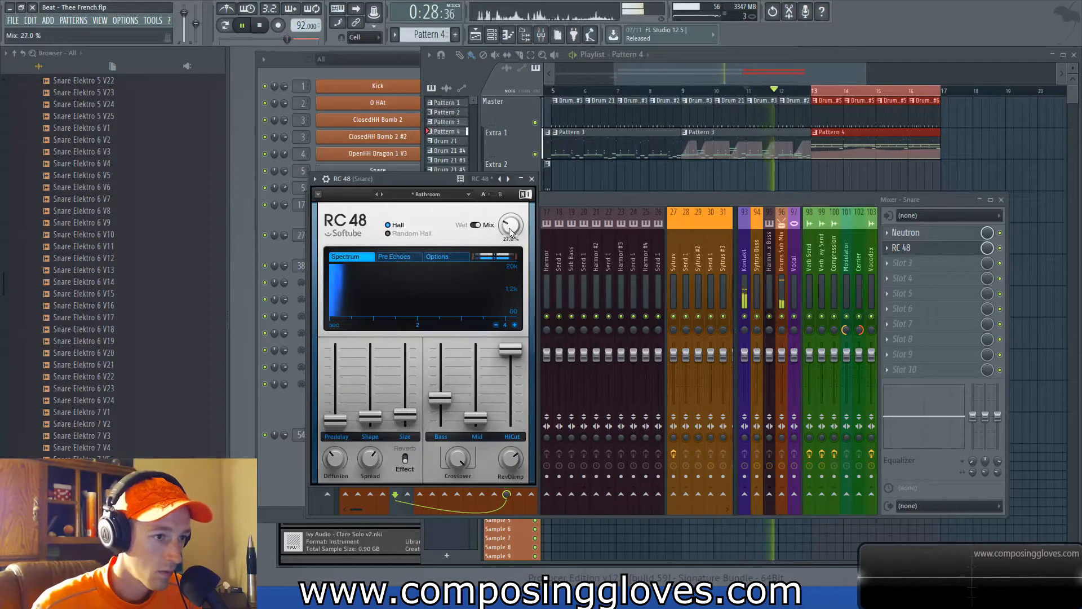
{"action": "key", "text": "F9"}
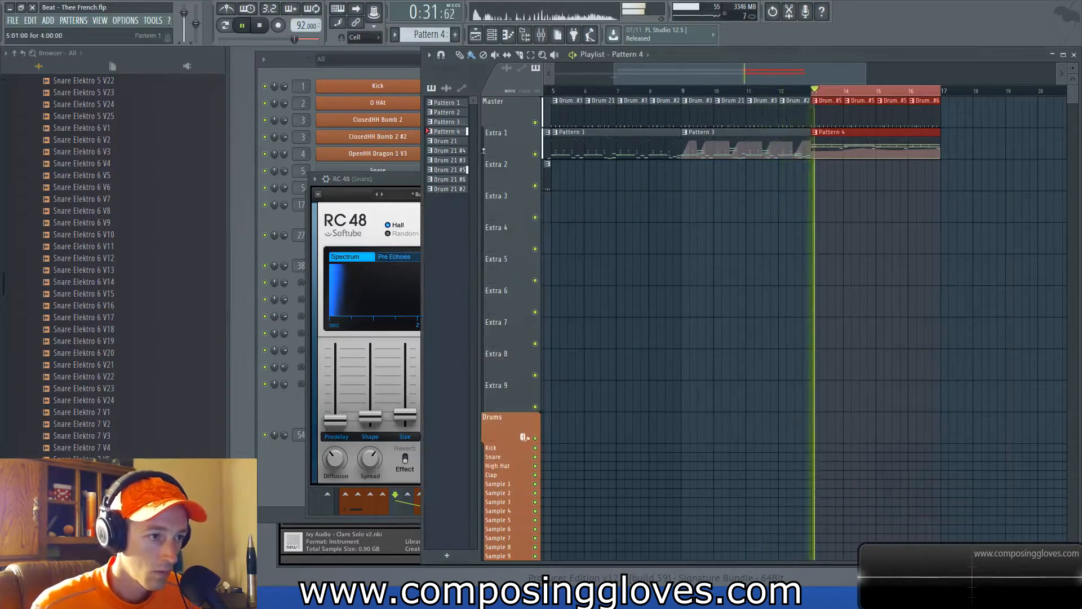
{"action": "mouse_move", "coordinate": [510, 225]}
{"action": "left_mouse_down"}
{"action": "mouse_move", "coordinate": [513, 239]}
{"action": "mouse_move", "coordinate": [510, 221]}
{"action": "left_mouse_up"}
Step: Try the Cellar, Living Room and Reverb Tail presets on the snare, lowering the Reverb Tail mix to 21%
{"action": "left_click", "coordinate": [382, 195]}
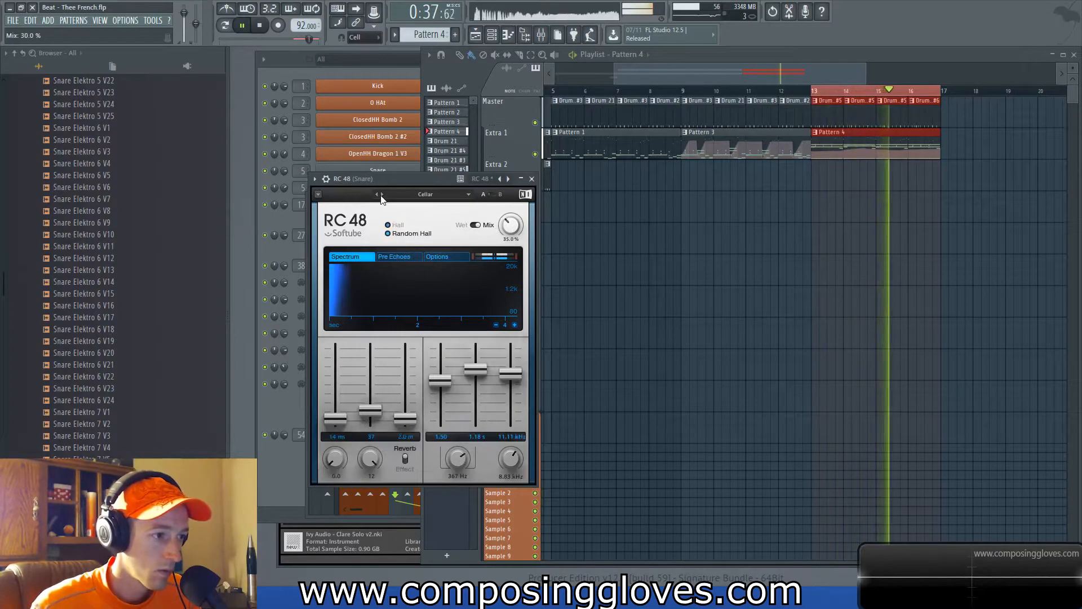
{"action": "left_click", "coordinate": [382, 195]}
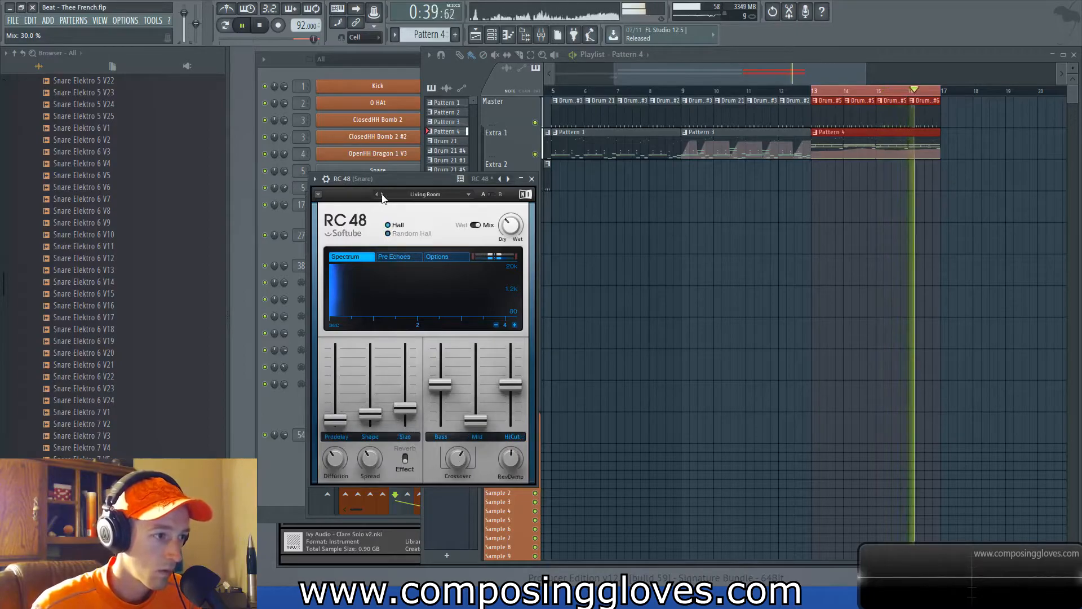
{"action": "left_click", "coordinate": [382, 195]}
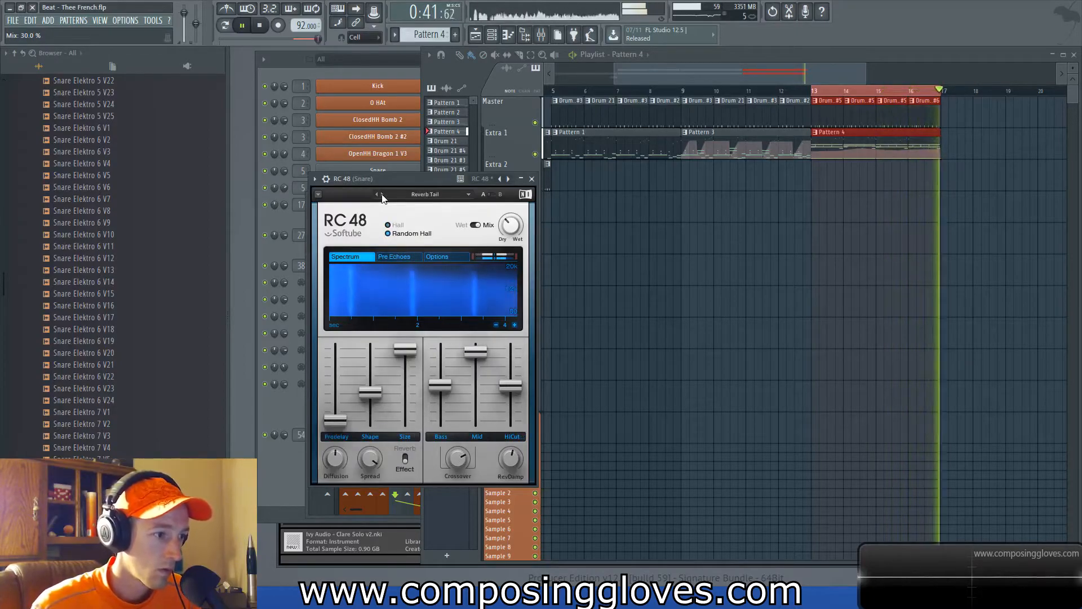
{"action": "left_click_drag", "start_coordinate": [505, 224], "coordinate": [505, 228]}
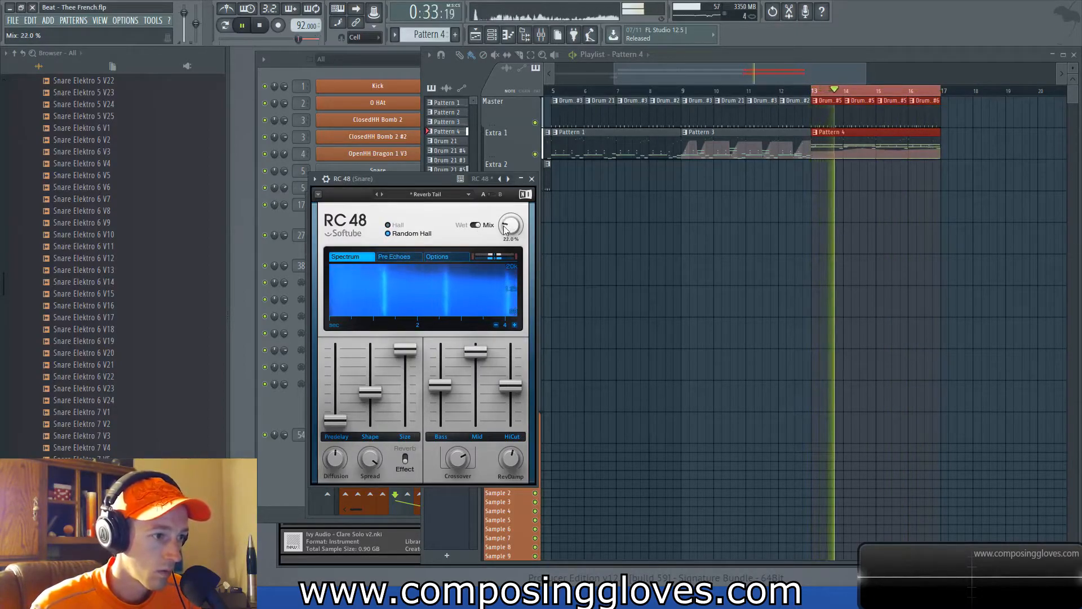
Step: Step through the following RC 48 presets to Large Rnd Chamber and set its mix to 24%
{"action": "left_click", "coordinate": [381, 195]}
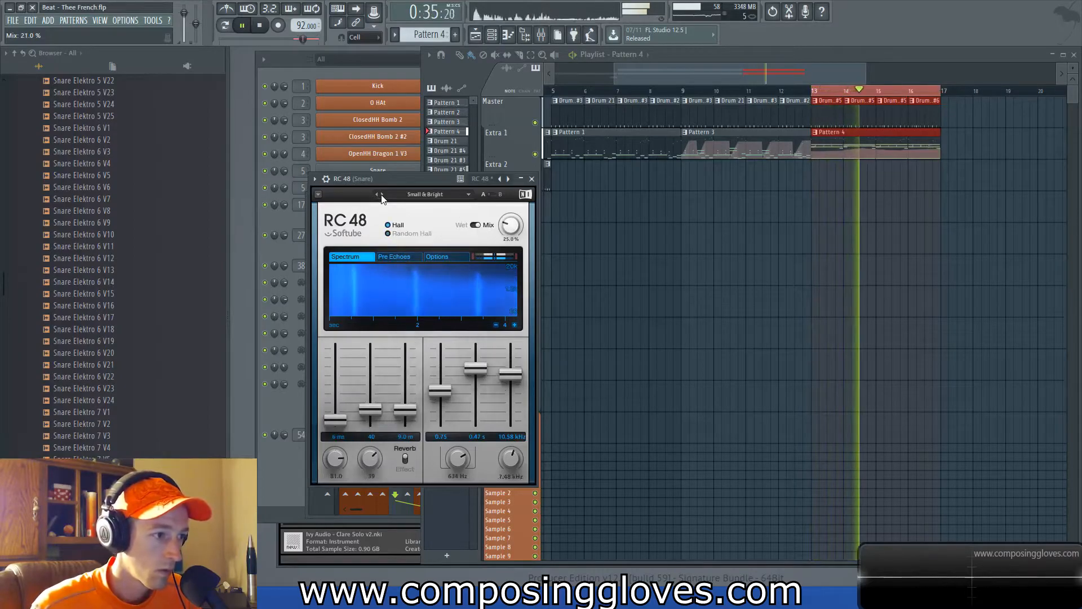
{"action": "left_click", "coordinate": [382, 195]}
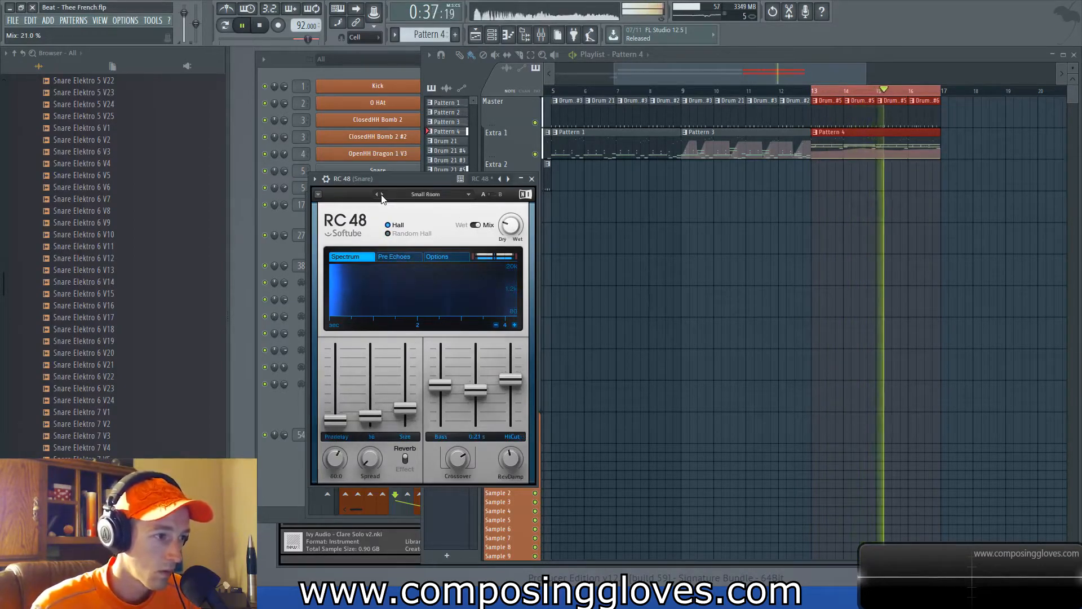
{"action": "left_click", "coordinate": [382, 195]}
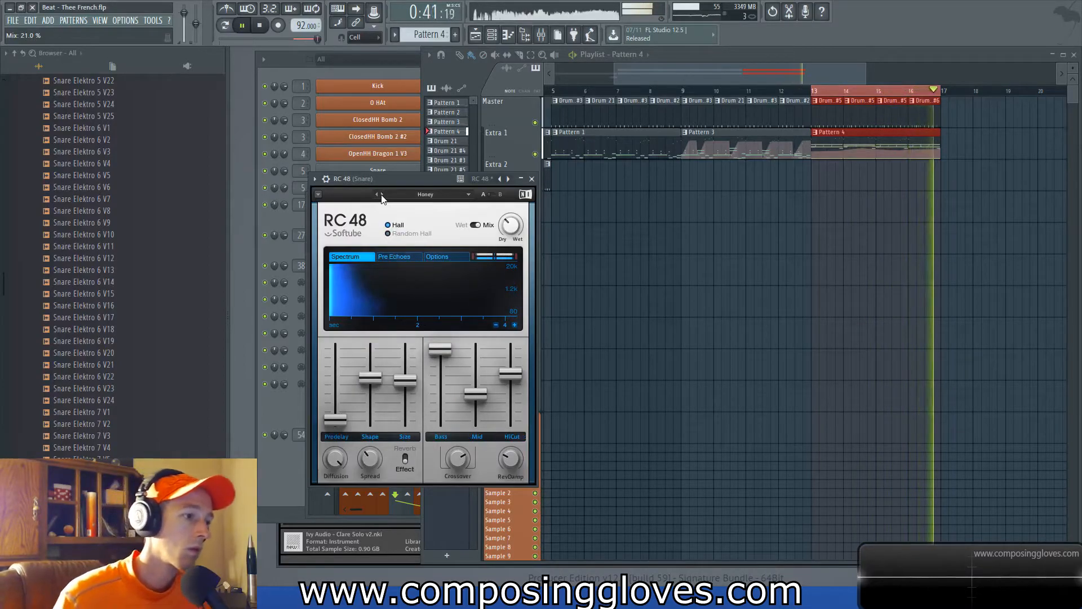
{"action": "left_click", "coordinate": [381, 195]}
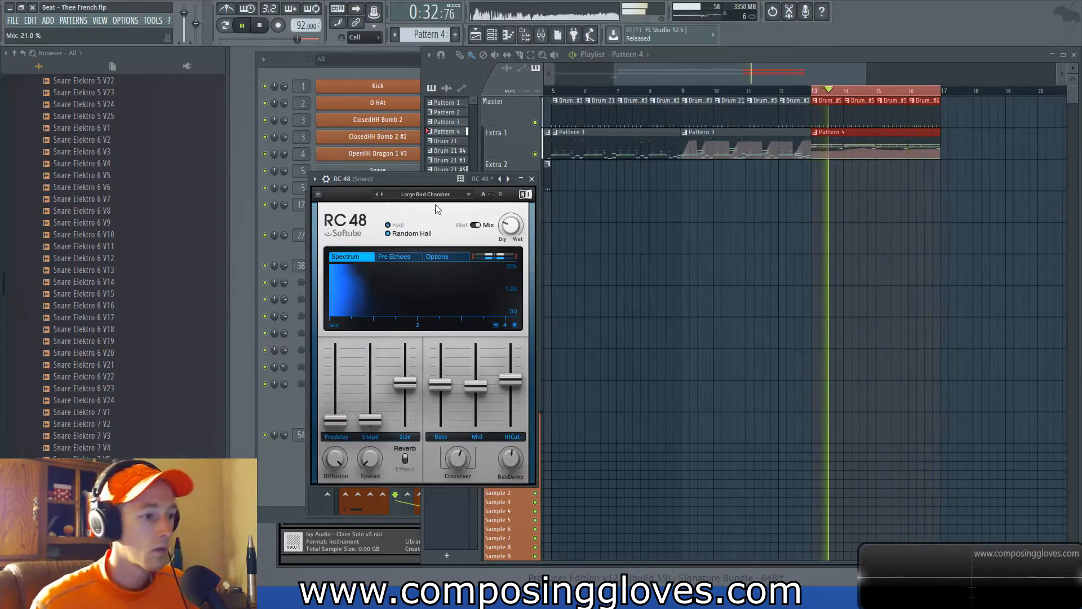
{"action": "left_click_drag", "start_coordinate": [511, 226], "coordinate": [511, 221]}
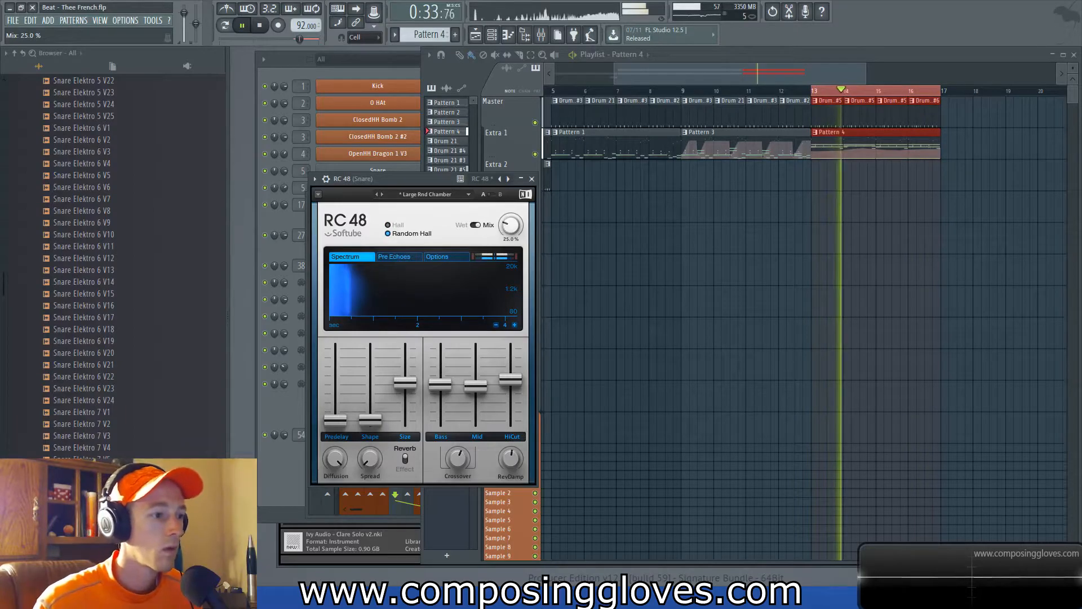
Step: Reopen RC 48 from the Snare mixer track and set its Mid decay to 1.33 s
{"action": "left_click", "coordinate": [539, 187]}
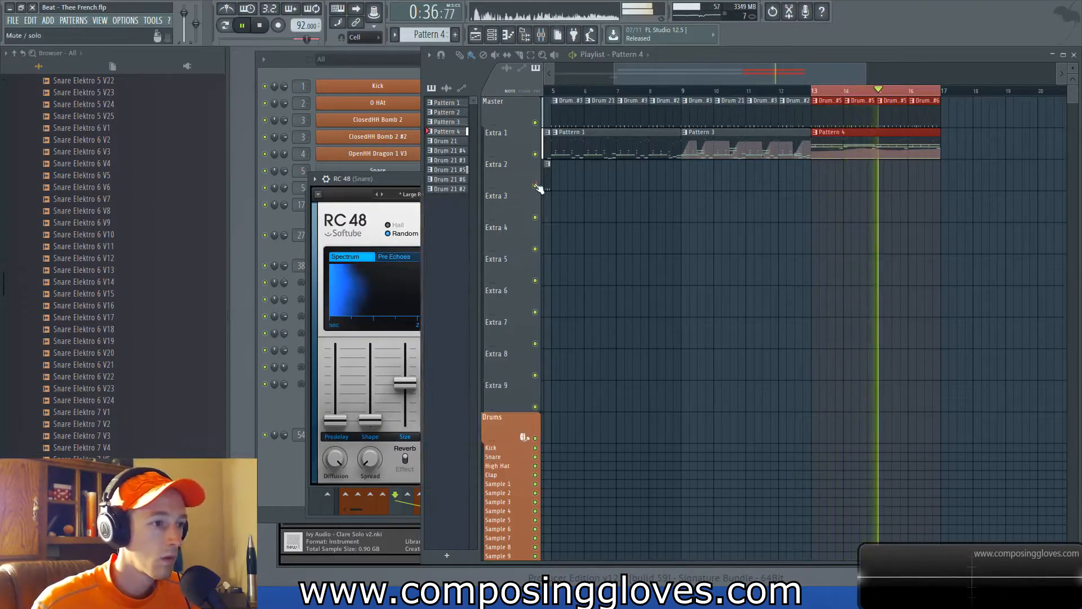
{"action": "key", "text": "F9"}
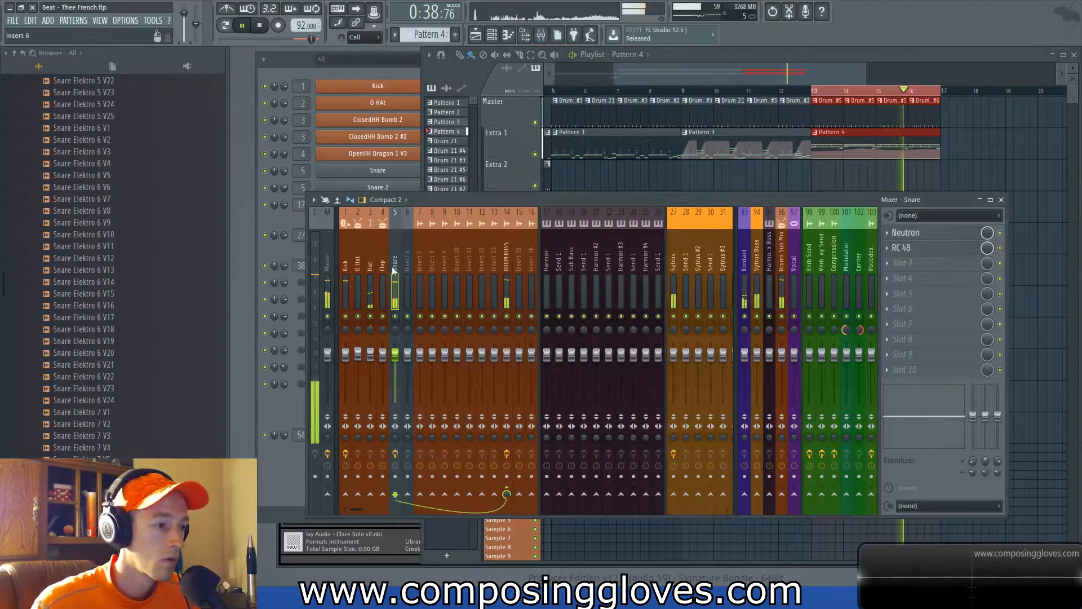
{"action": "left_click", "coordinate": [932, 250]}
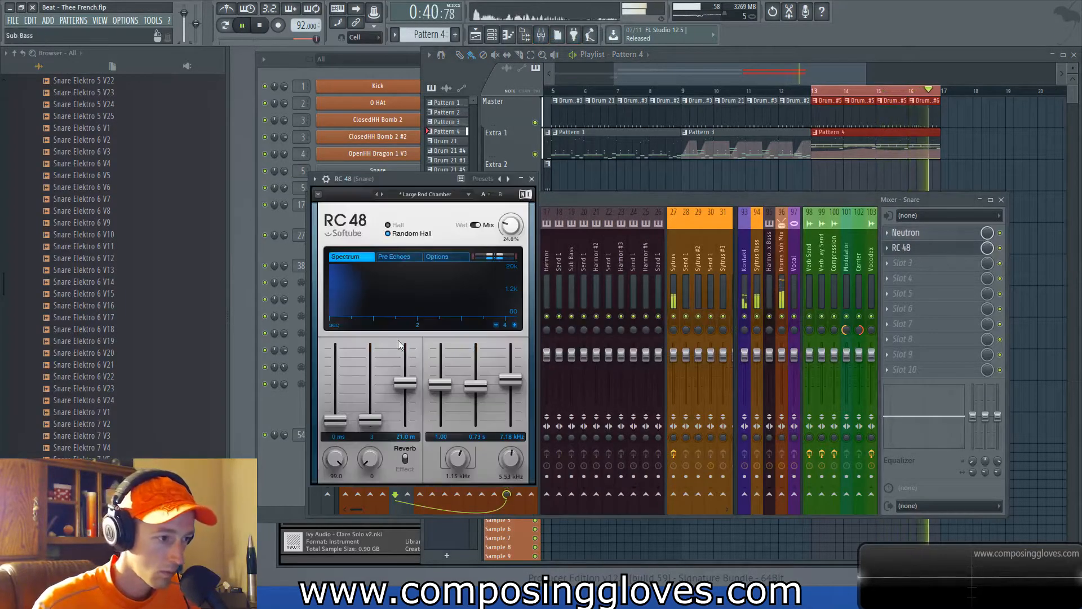
{"action": "left_click_drag", "start_coordinate": [475, 386], "coordinate": [475, 387]}
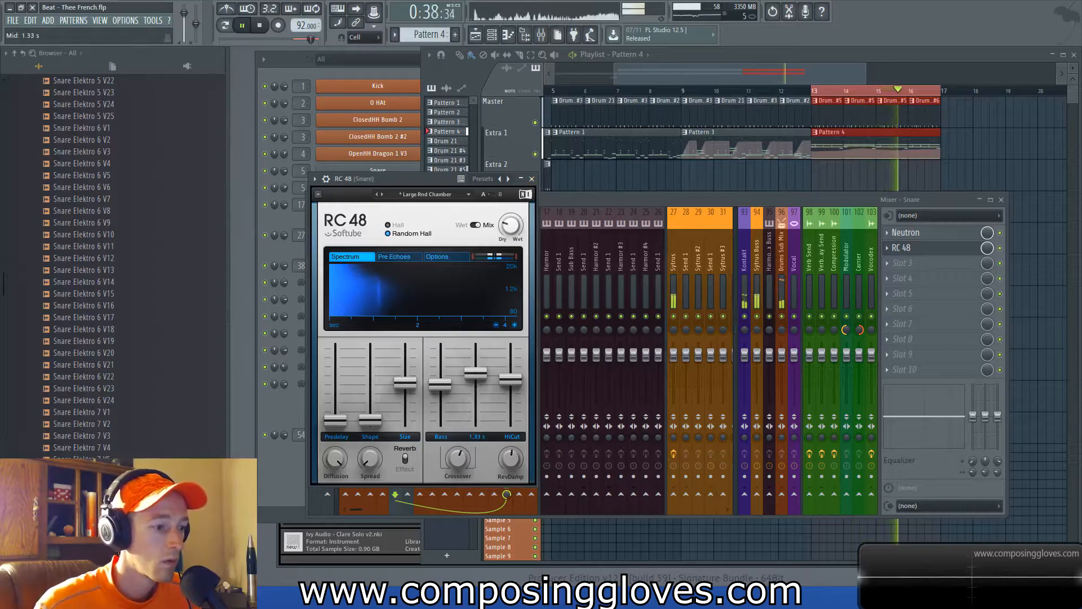
Step: Close RC 48 and adjust the compressor threshold of the Fruity Limiter on the Sytrus mixer track
{"action": "left_click", "coordinate": [532, 179]}
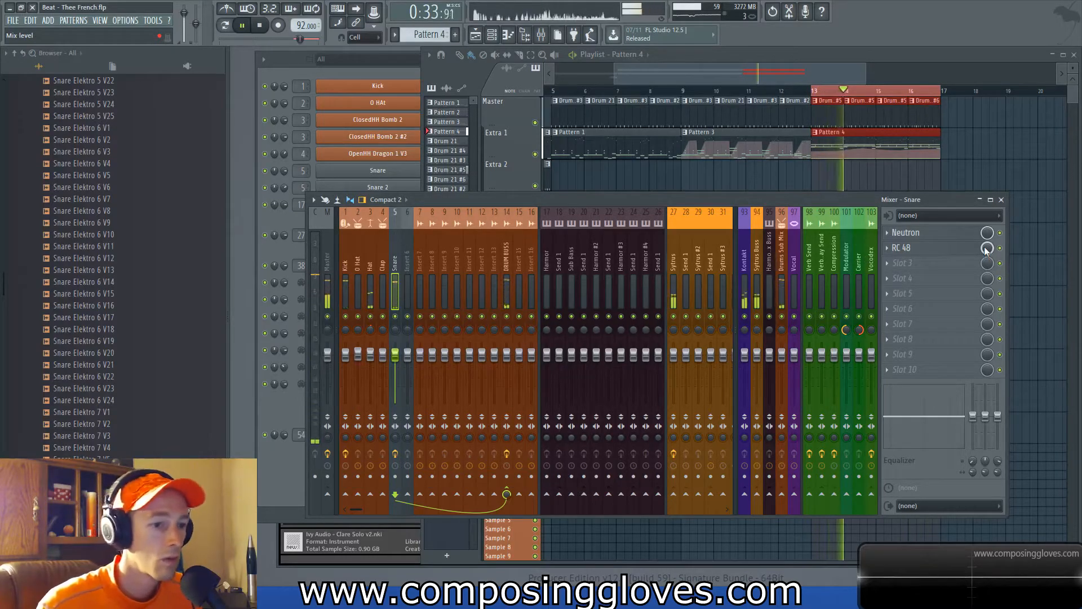
{"action": "left_click", "coordinate": [347, 282]}
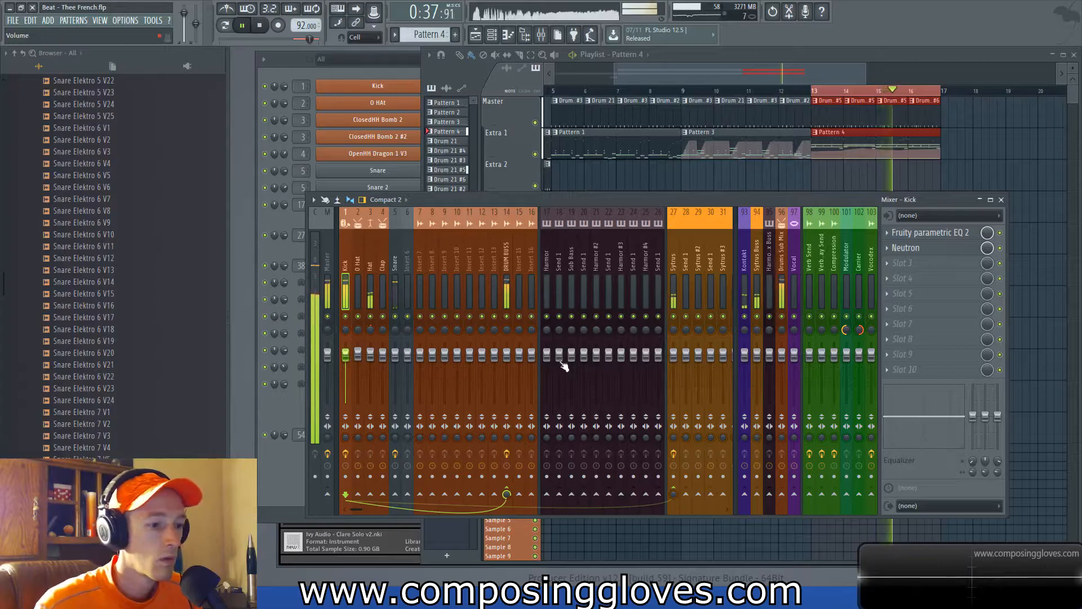
{"action": "left_click", "coordinate": [671, 265]}
{"action": "left_click", "coordinate": [938, 270]}
{"action": "left_click", "coordinate": [938, 270]}
{"action": "left_click", "coordinate": [931, 233]}
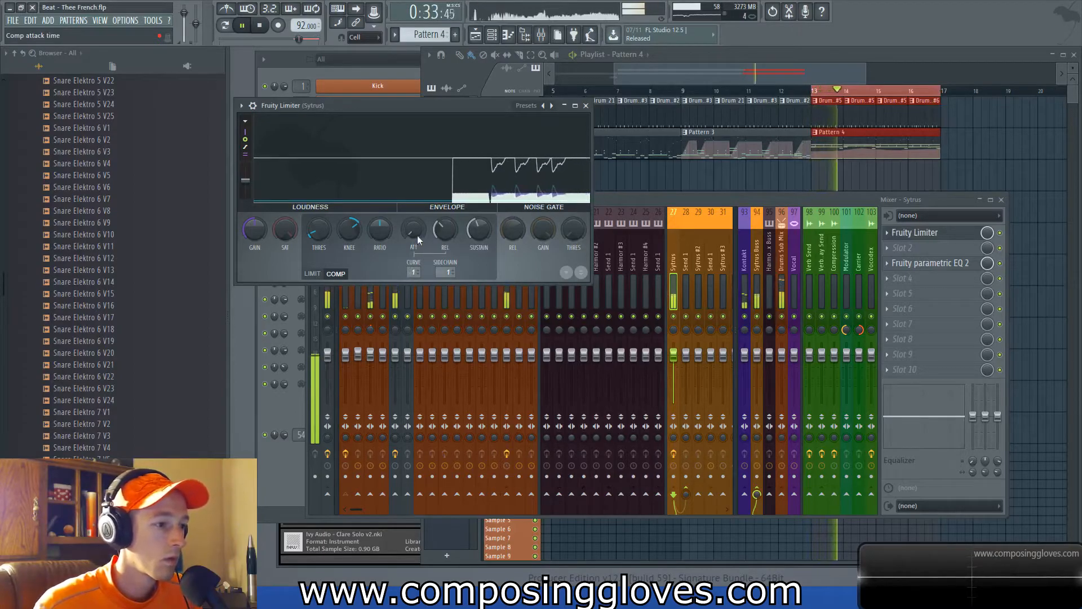
{"action": "left_click_drag", "start_coordinate": [316, 233], "coordinate": [315, 241]}
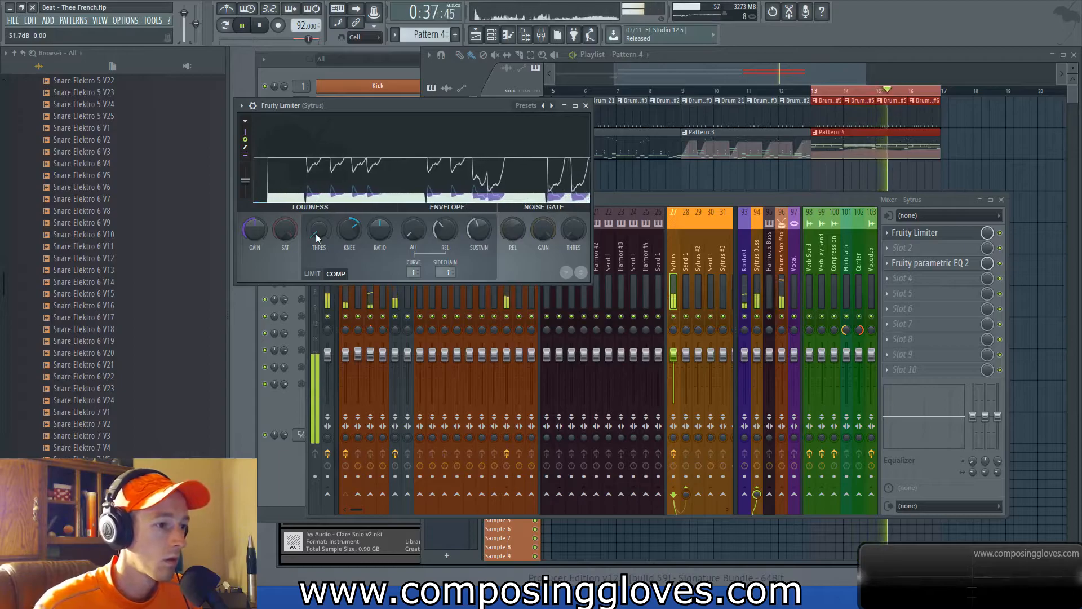
{"action": "left_click_drag", "start_coordinate": [316, 233], "coordinate": [315, 231]}
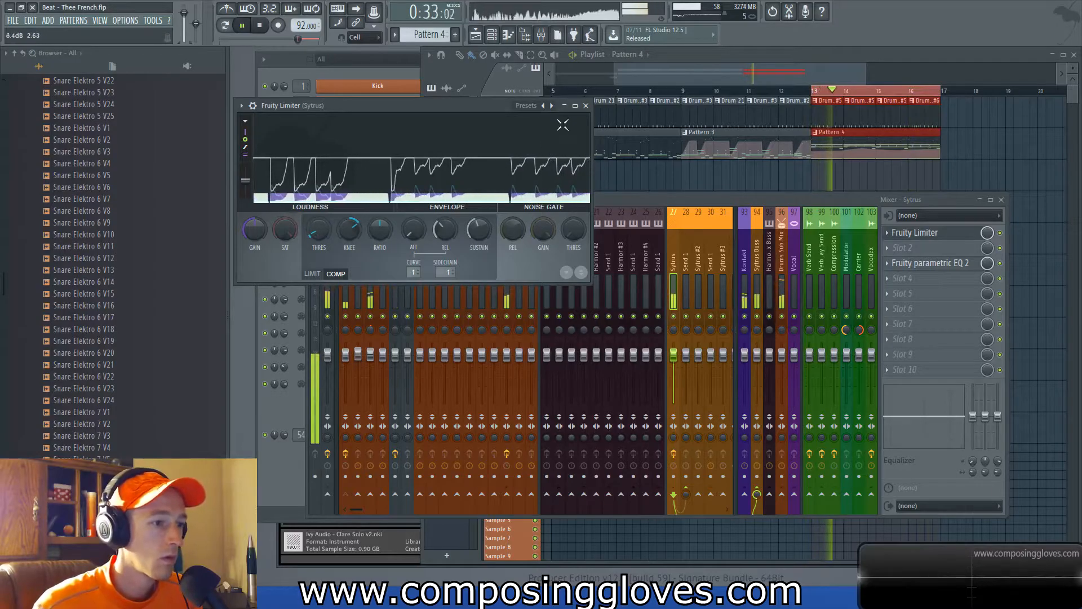
{"action": "left_click", "coordinate": [585, 105]}
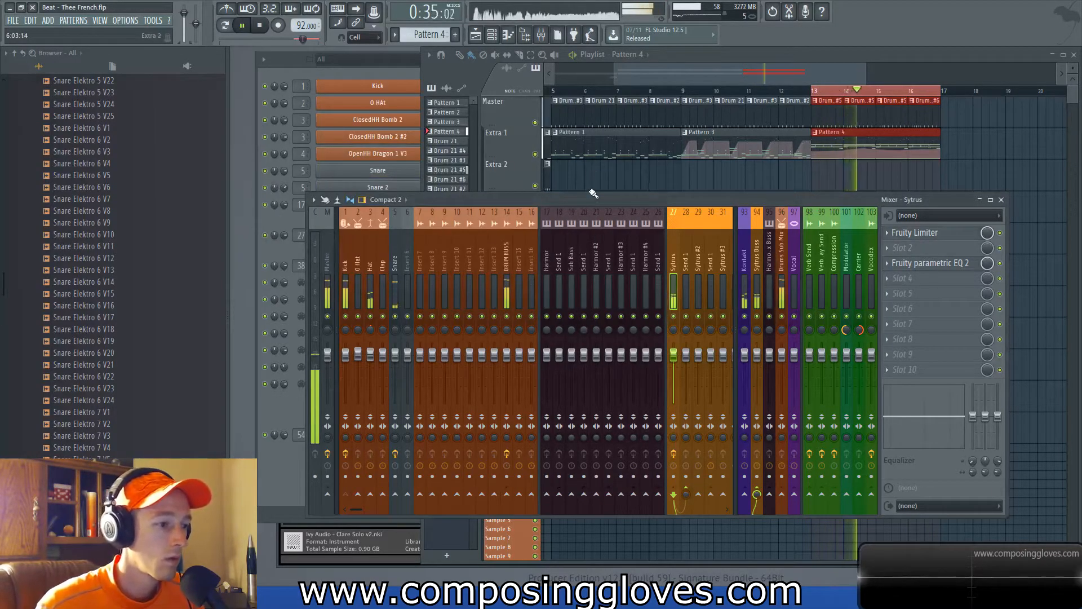
Step: Set the velocity of the four C1 notes in Pattern 4's Sine Sub part to 53%
{"action": "double_click", "coordinate": [853, 144]}
{"action": "scroll", "coordinate": [523, 348], "scroll_direction": "down", "scroll_amount": 2}
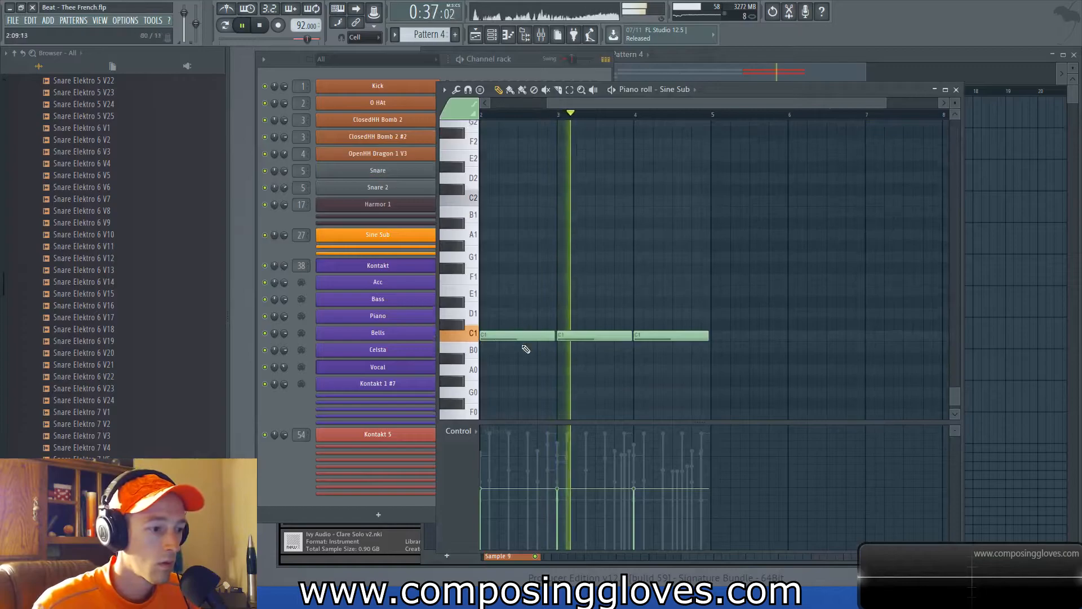
{"action": "left_click", "coordinate": [495, 487]}
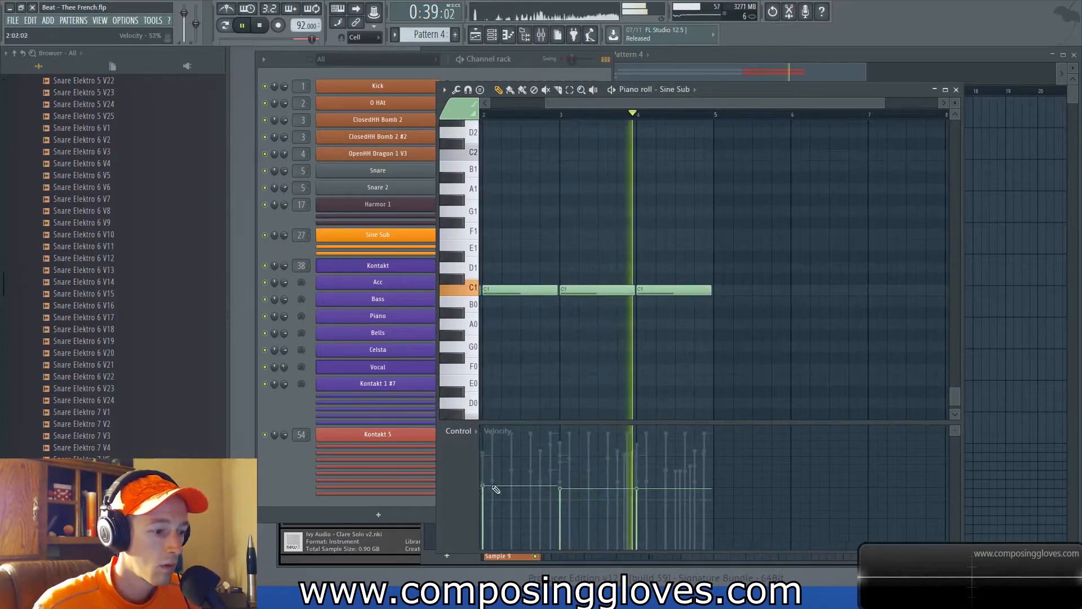
{"action": "left_click_drag", "start_coordinate": [631, 477], "coordinate": [705, 466]}
{"action": "left_click", "coordinate": [496, 487]}
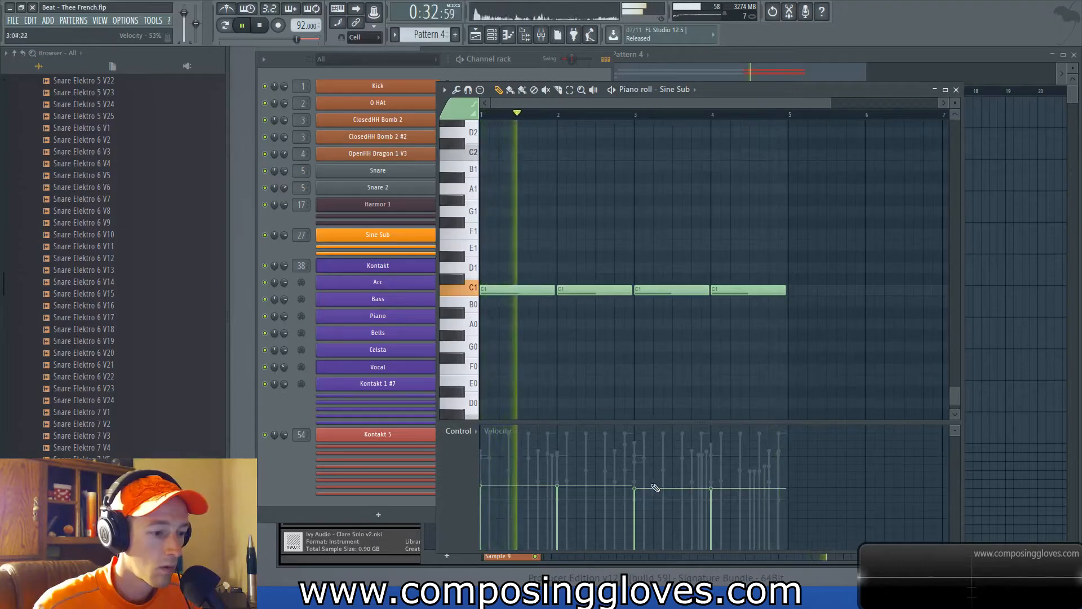
{"action": "left_click", "coordinate": [710, 486]}
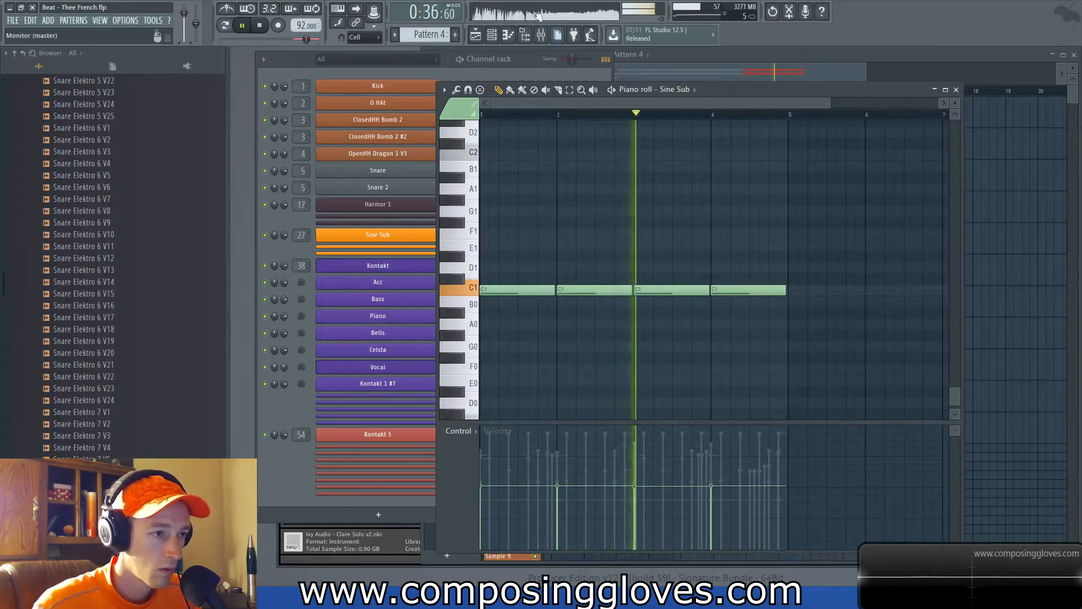
Step: Check the Fruity Limiter on the Sytrus mixer track and stop playback
{"action": "key", "text": "F9"}
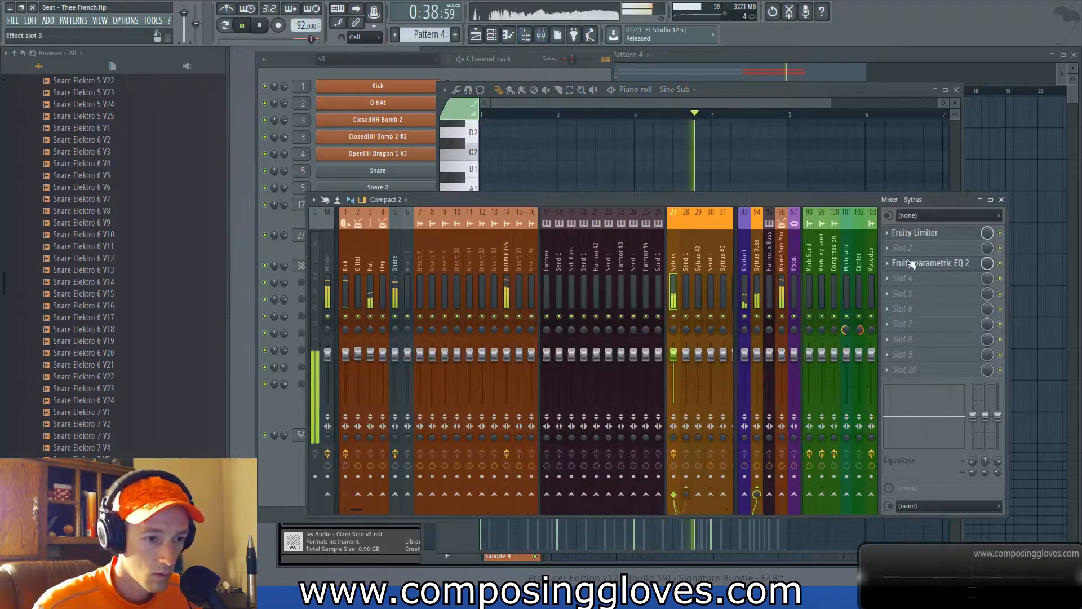
{"action": "left_click", "coordinate": [941, 239]}
{"action": "left_click", "coordinate": [941, 239]}
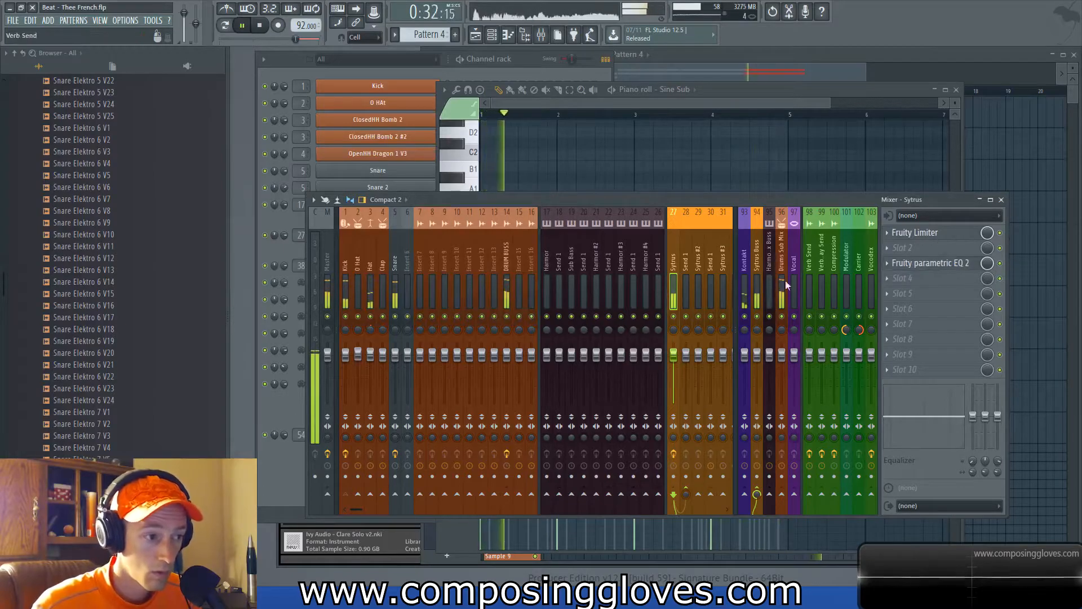
{"action": "key", "text": "space"}
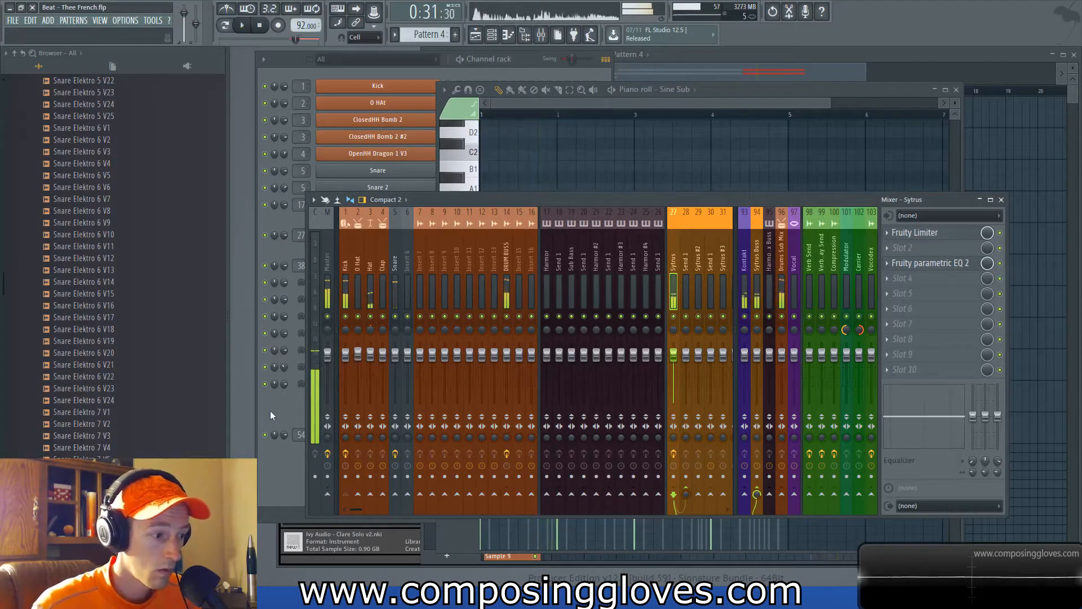
Step: Open the Bells part in the piano roll and examine its existing notes against the other channels
{"action": "left_click", "coordinate": [269, 410]}
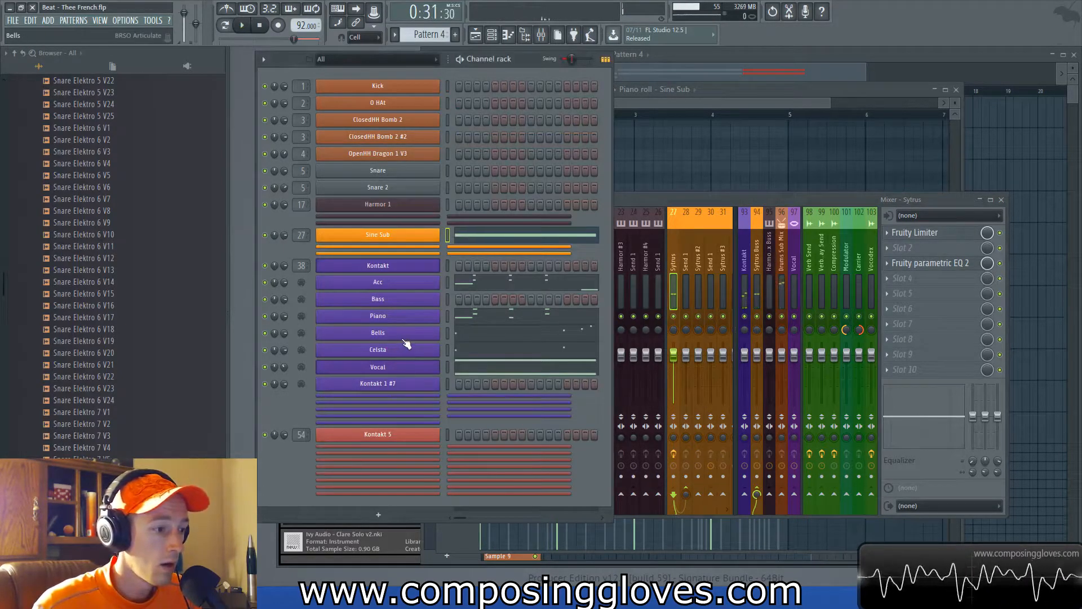
{"action": "left_click", "coordinate": [499, 339]}
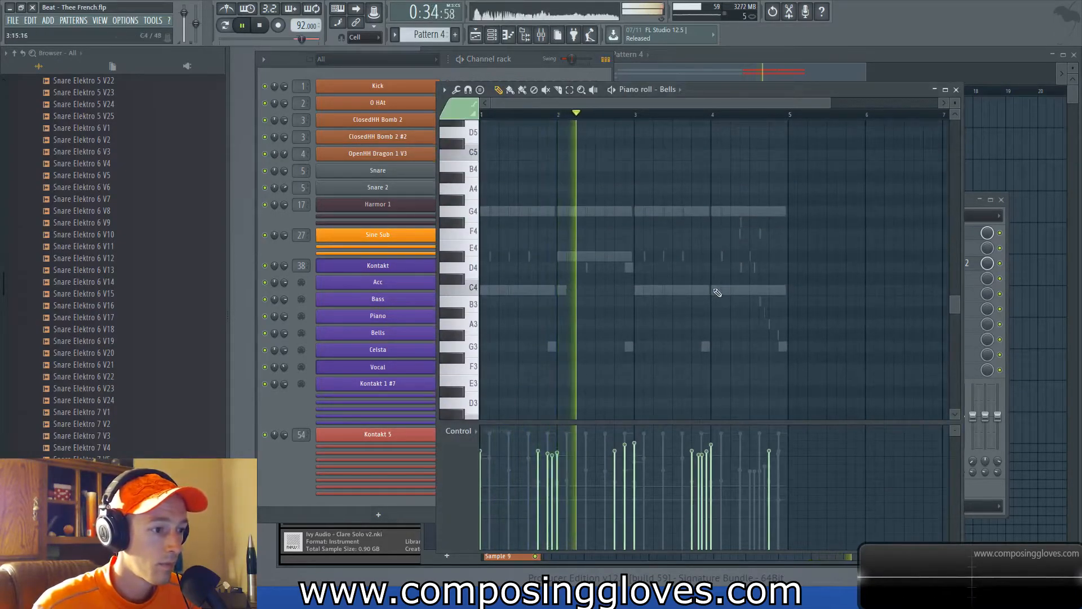
{"action": "scroll", "coordinate": [648, 287], "scroll_direction": "up", "scroll_amount": 5}
{"action": "key", "text": "space"}
{"action": "scroll", "coordinate": [579, 259], "scroll_direction": "up", "scroll_amount": 3}
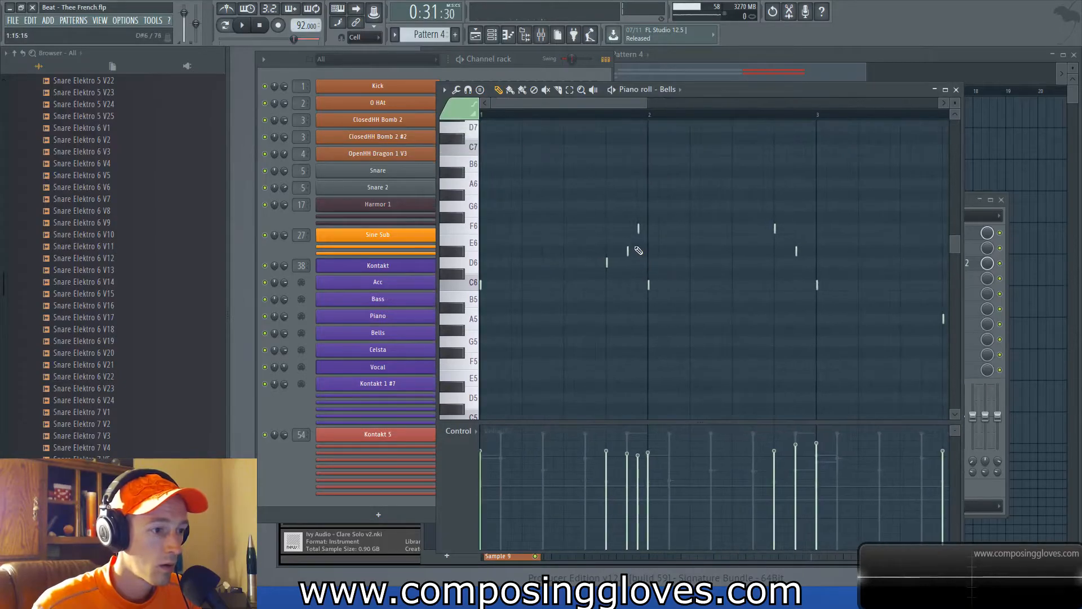
{"action": "scroll", "coordinate": [654, 290], "scroll_direction": "down", "scroll_amount": 3}
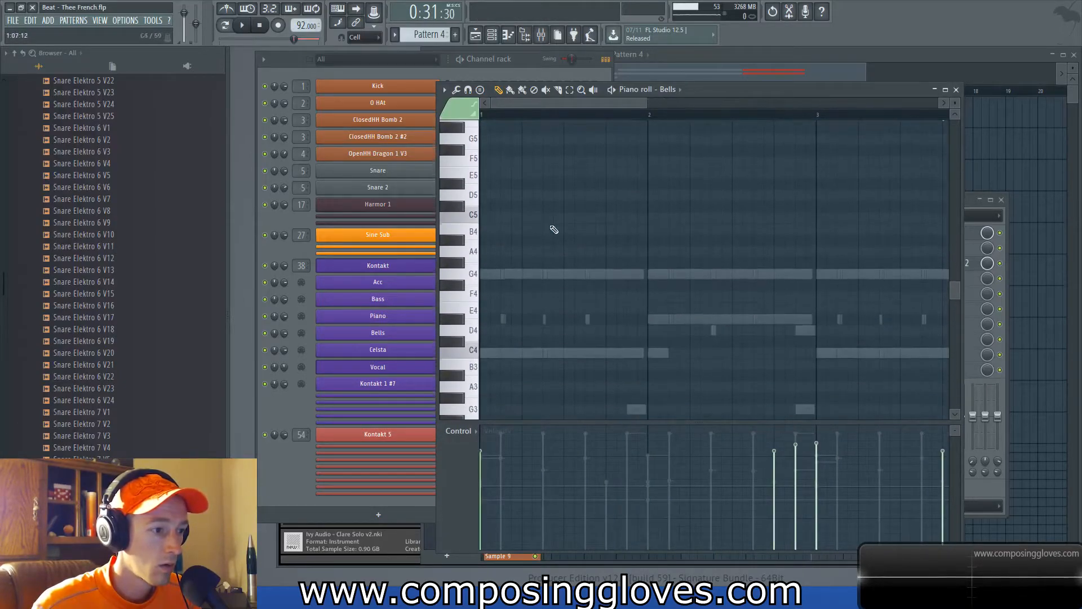
Step: Cut the existing notes from the Bells and Celsta channels in Pattern 4
{"action": "left_click", "coordinate": [268, 417]}
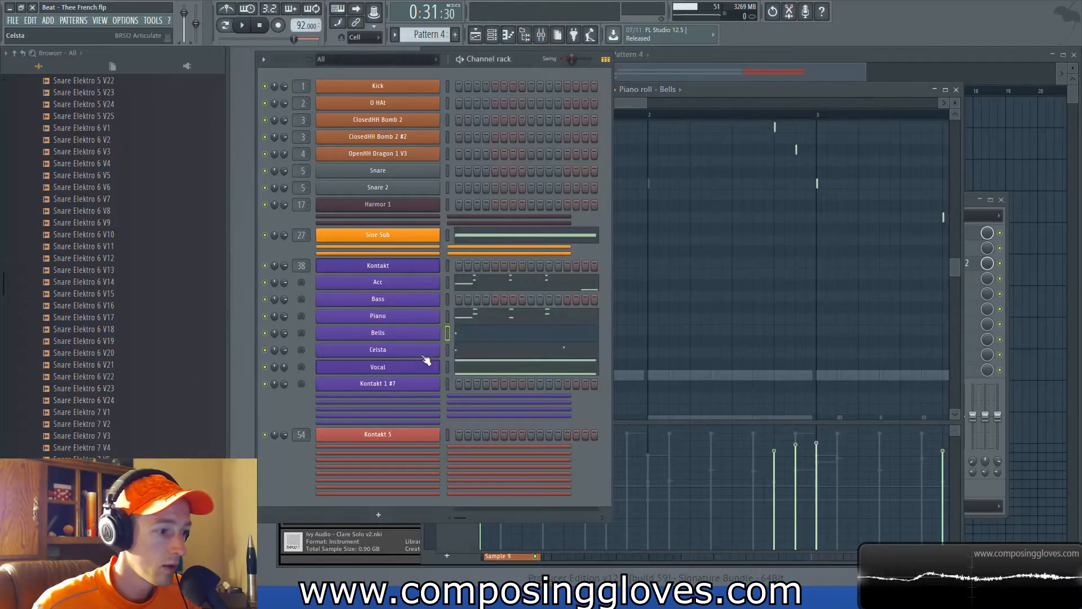
{"action": "right_click", "coordinate": [408, 336]}
{"action": "left_click", "coordinate": [562, 334]}
{"action": "right_click", "coordinate": [430, 354]}
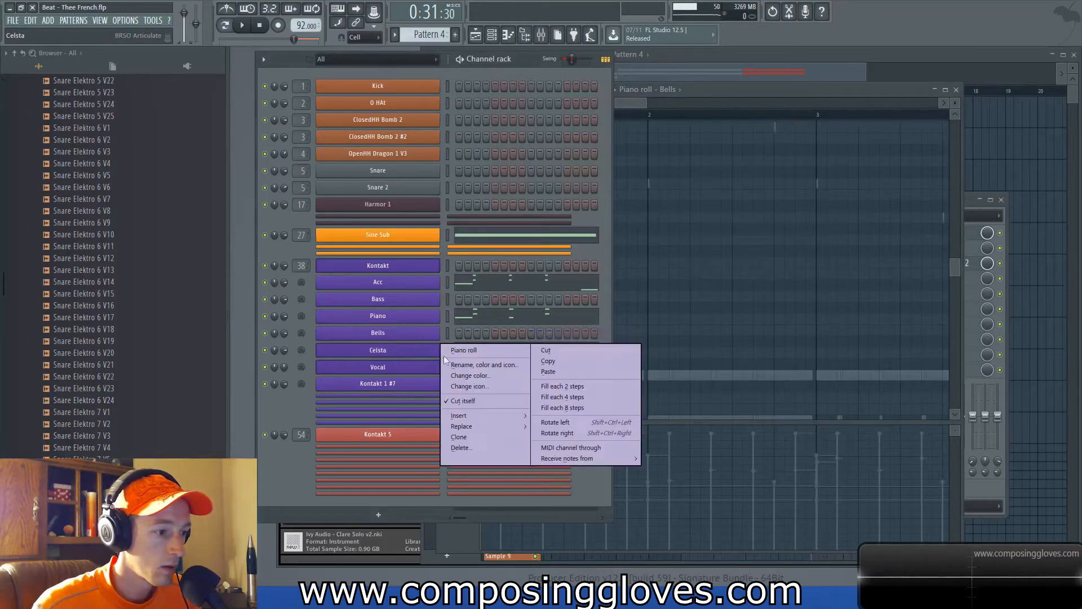
{"action": "left_click", "coordinate": [538, 351]}
Step: Place a bar-long C3 note in bar 1 of the Bells part and raise its velocity
{"action": "right_click", "coordinate": [416, 338]}
{"action": "left_click", "coordinate": [474, 333]}
{"action": "right_click", "coordinate": [398, 336]}
{"action": "left_click", "coordinate": [457, 334]}
{"action": "scroll", "coordinate": [475, 330], "scroll_direction": "down", "scroll_amount": 5}
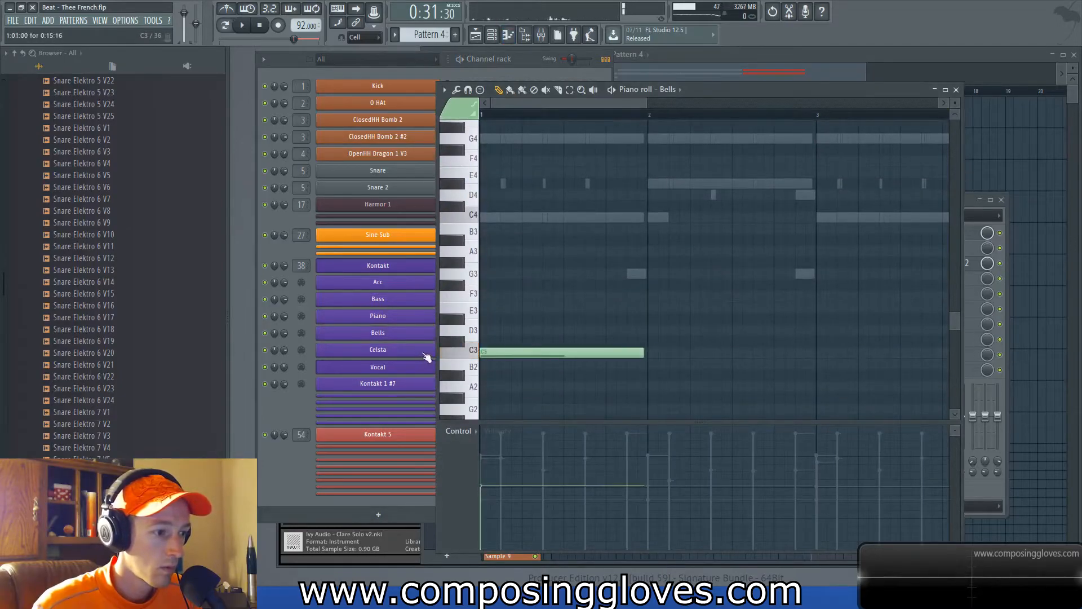
{"action": "left_click", "coordinate": [483, 449]}
{"action": "key", "text": "space"}
{"action": "key", "text": "space"}
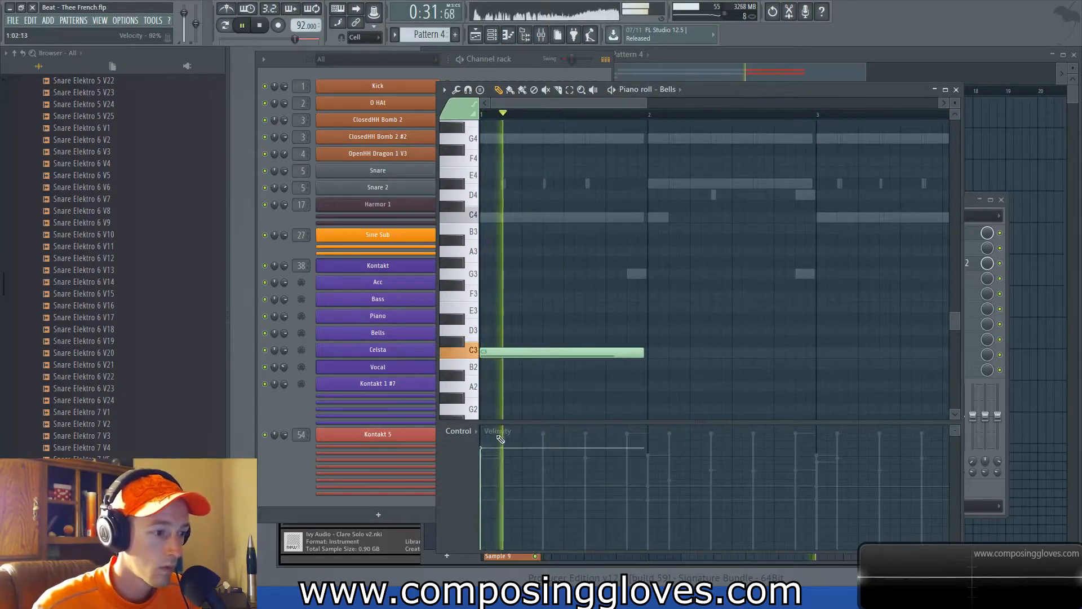
Step: Add bar-long Bells notes: C4 in bar 1, D#4 in bar 2, C3 and C4 in bar 3, C4 and G4 in bar 4
{"action": "key", "text": "space"}
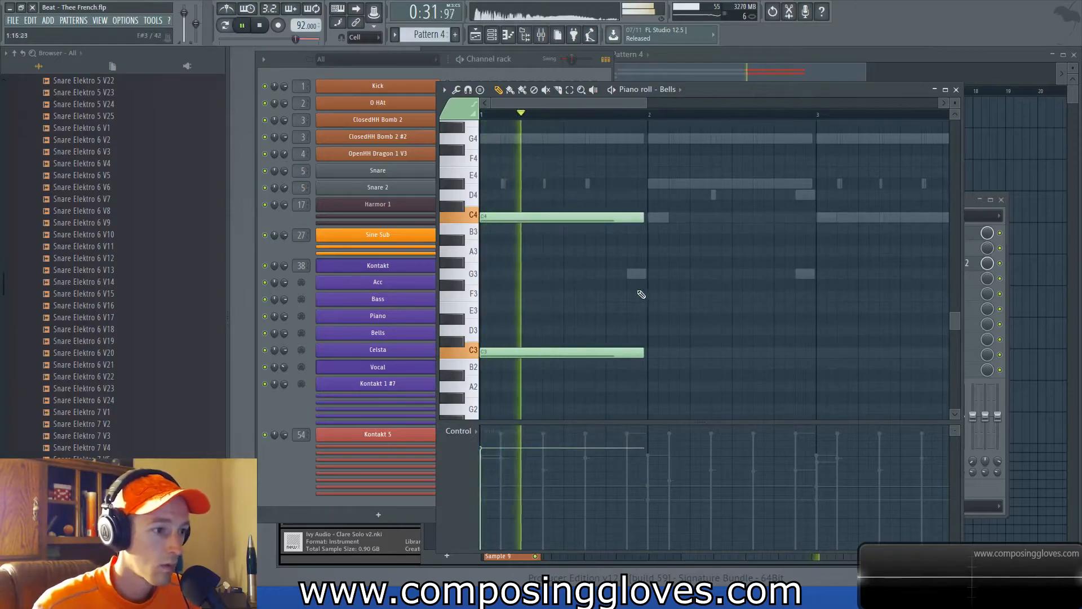
{"action": "scroll", "coordinate": [638, 277], "scroll_direction": "down", "scroll_amount": 2}
{"action": "left_click_drag", "start_coordinate": [619, 259], "coordinate": [570, 294]}
{"action": "left_click", "coordinate": [557, 225]}
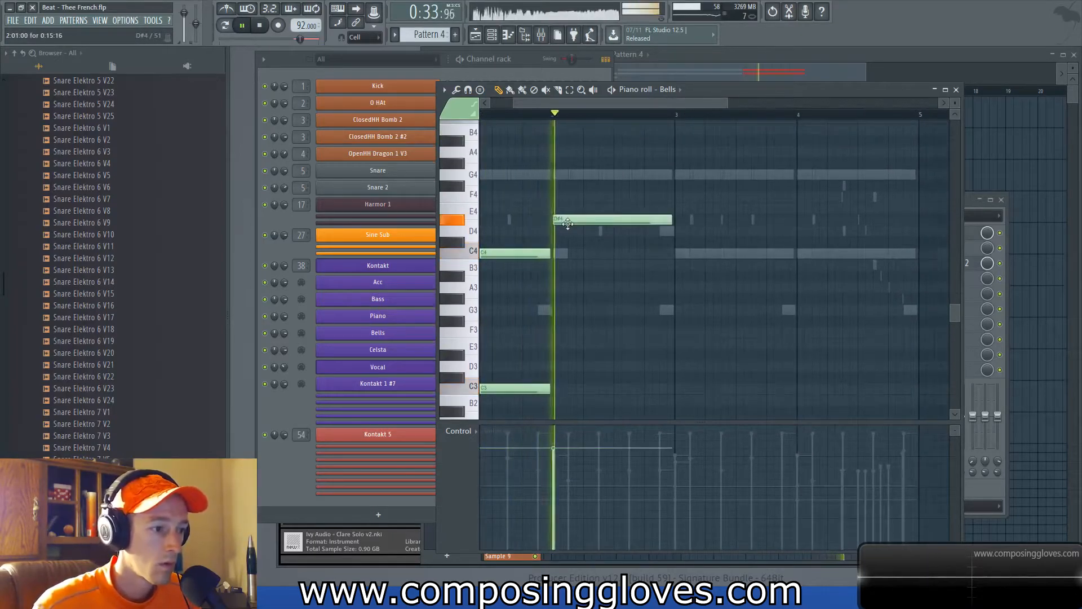
{"action": "left_click", "coordinate": [679, 252]}
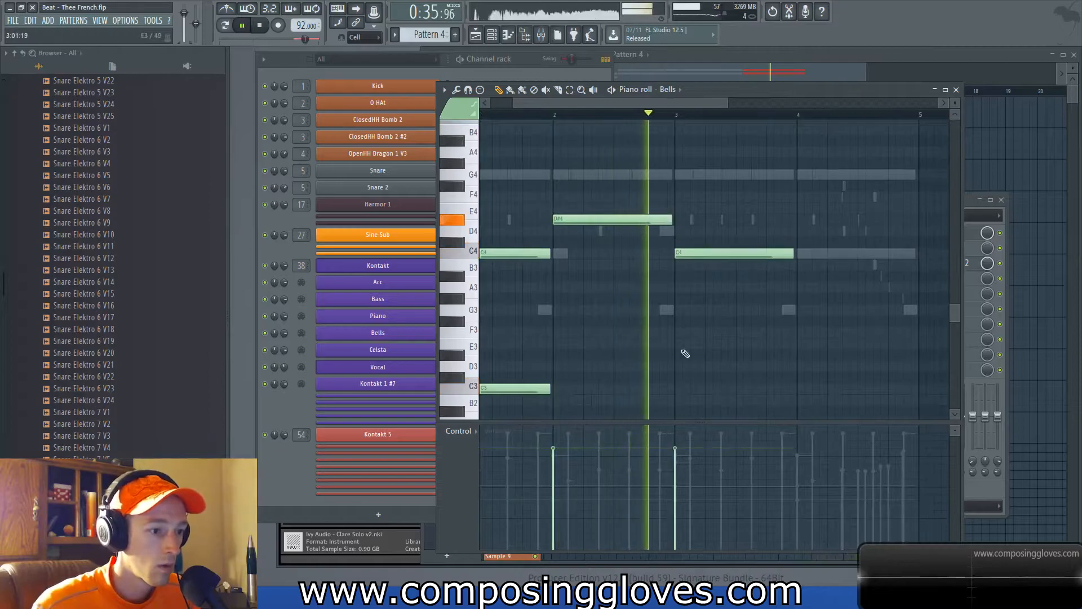
{"action": "left_click", "coordinate": [683, 388]}
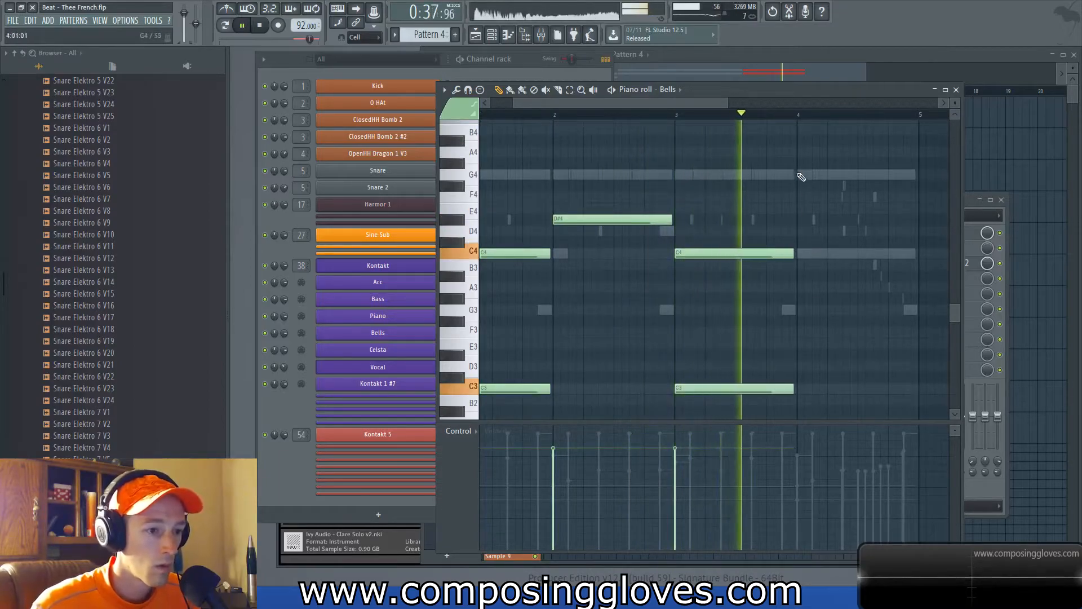
{"action": "left_click", "coordinate": [800, 175]}
{"action": "left_click", "coordinate": [812, 252]}
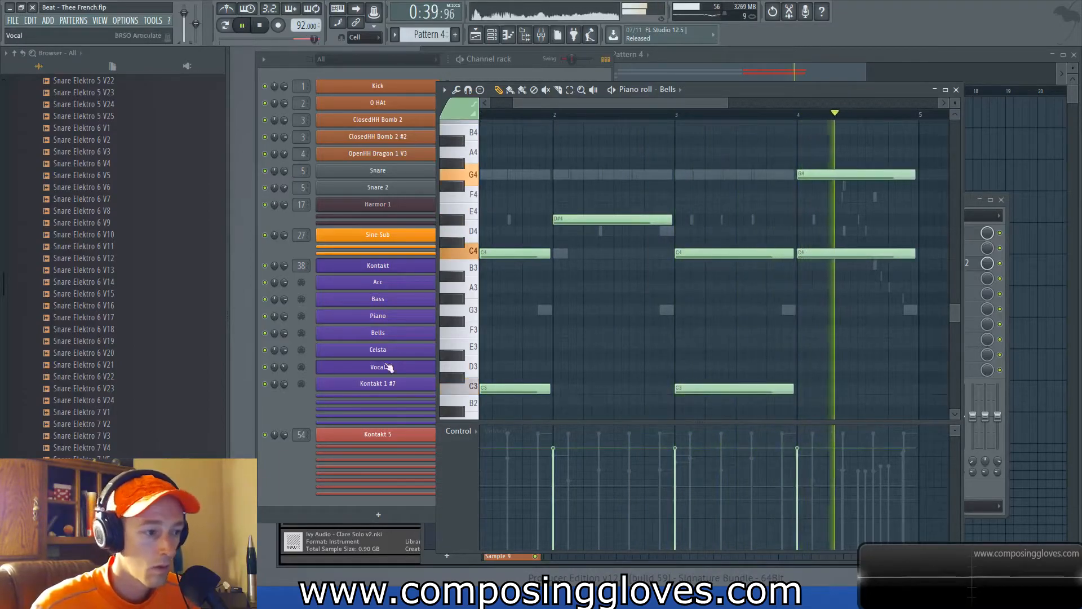
Step: Place a bar-long C4 note in bar 1 of the Celsta part and set its velocity to 46%
{"action": "left_click", "coordinate": [261, 418]}
{"action": "right_click", "coordinate": [449, 349]}
{"action": "left_click", "coordinate": [451, 350]}
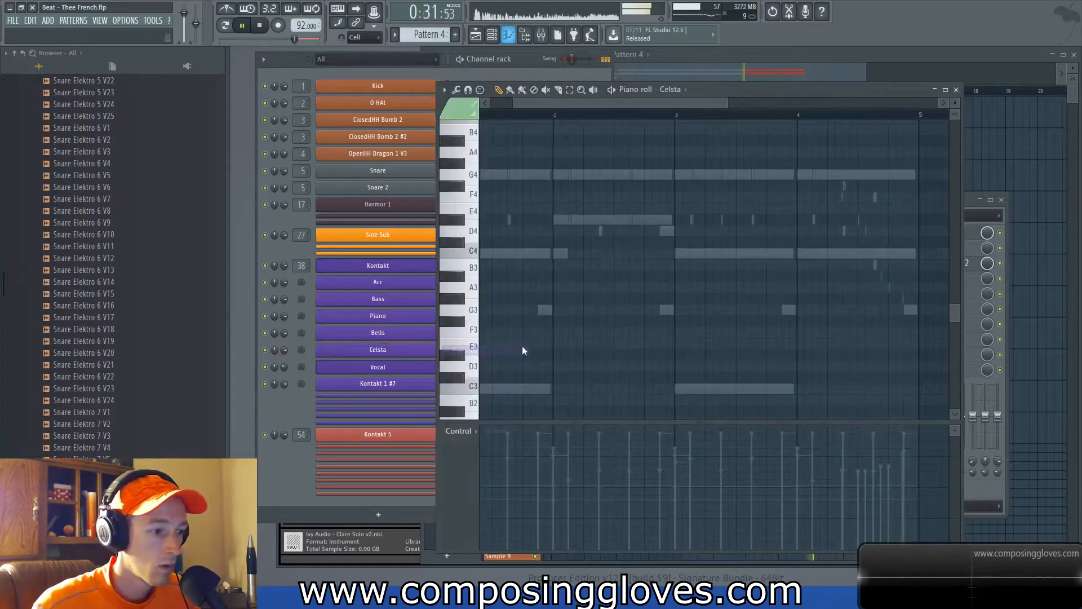
{"action": "left_click", "coordinate": [508, 260]}
{"action": "key", "text": "space"}
{"action": "left_click_drag", "start_coordinate": [485, 452], "coordinate": [488, 498]}
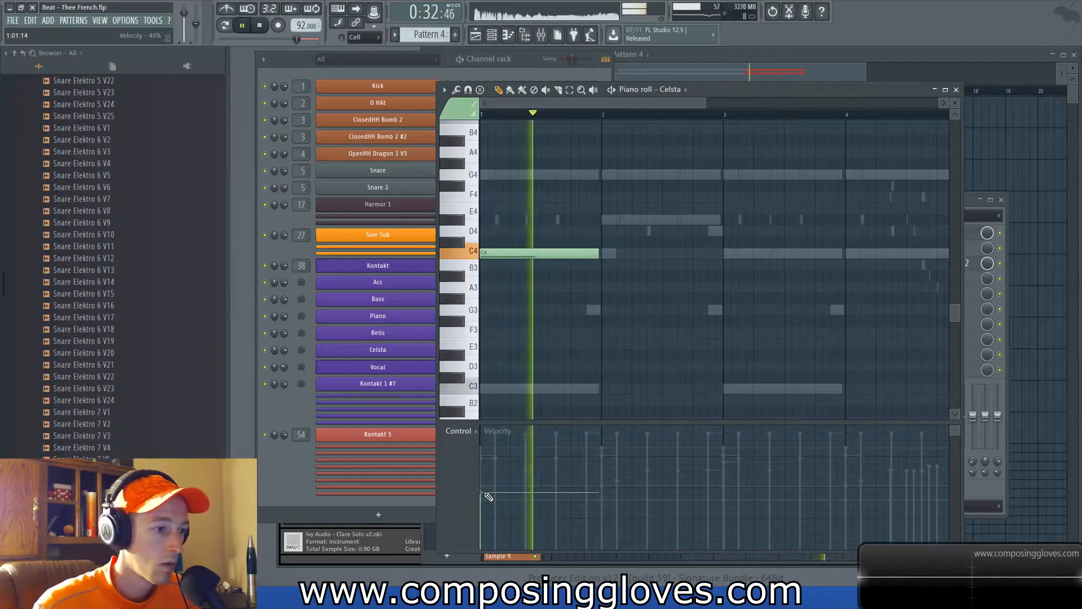
Step: Move the Celsta note in bar 1 down to C3, raise its velocity and audition it
{"action": "key", "text": "space"}
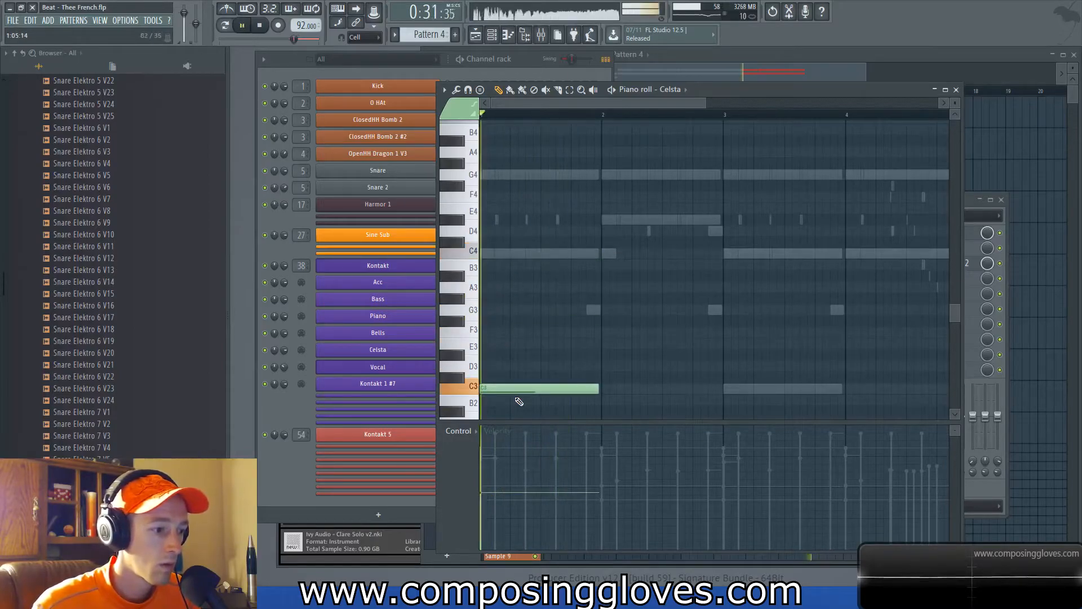
{"action": "left_click", "coordinate": [487, 461]}
{"action": "key", "text": "space"}
{"action": "key", "text": "space"}
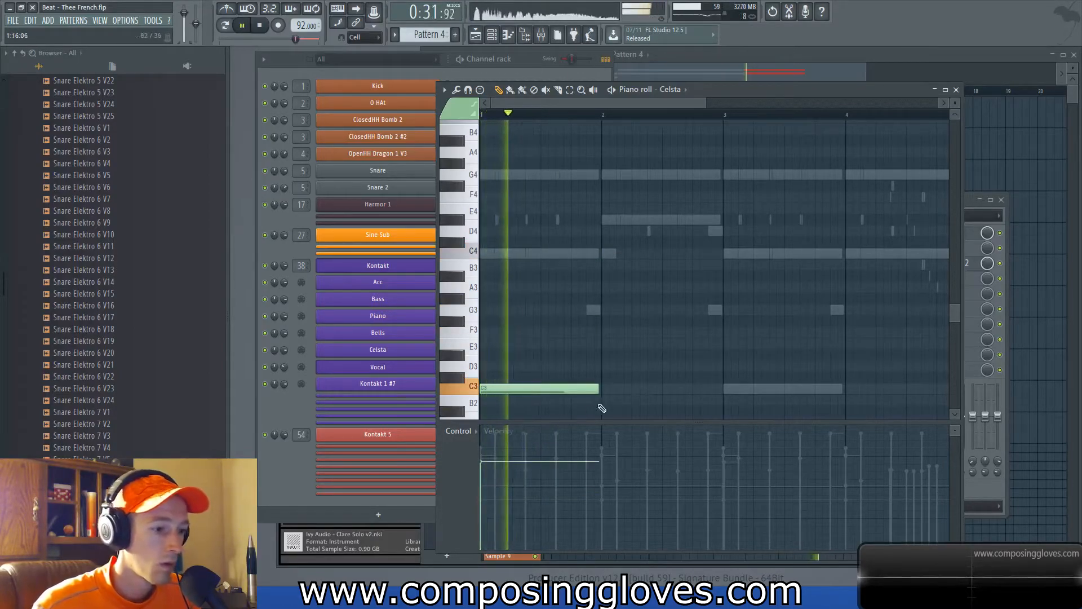
Step: Add bar-long Celsta notes: G3 near the end of bar 1, C3 in bars 2 and 3, and G3 in bar 4
{"action": "right_click", "coordinate": [594, 309]}
{"action": "key", "text": "space"}
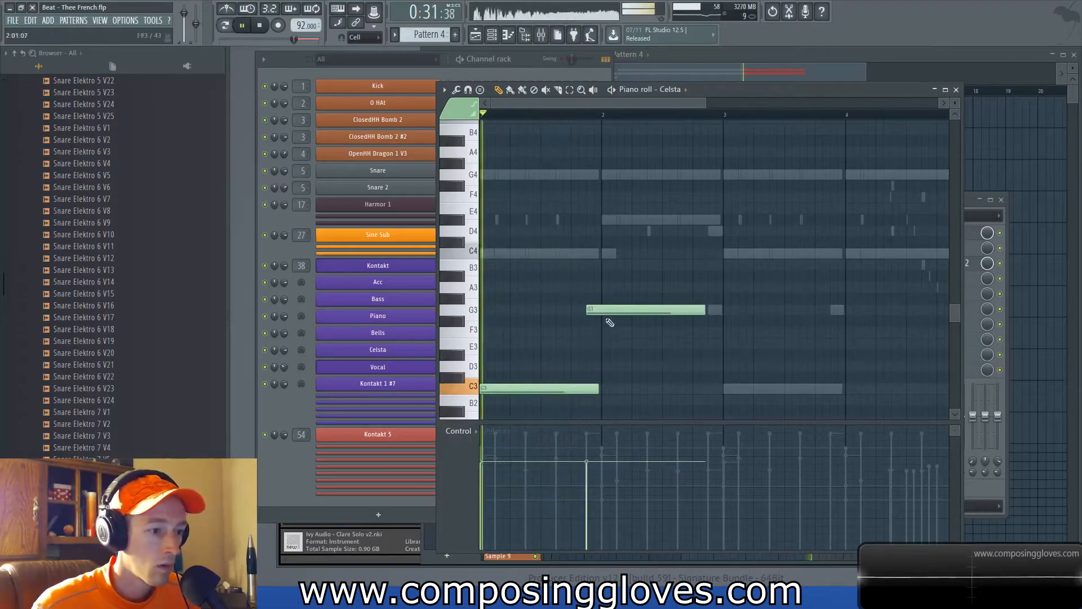
{"action": "left_click", "coordinate": [615, 388]}
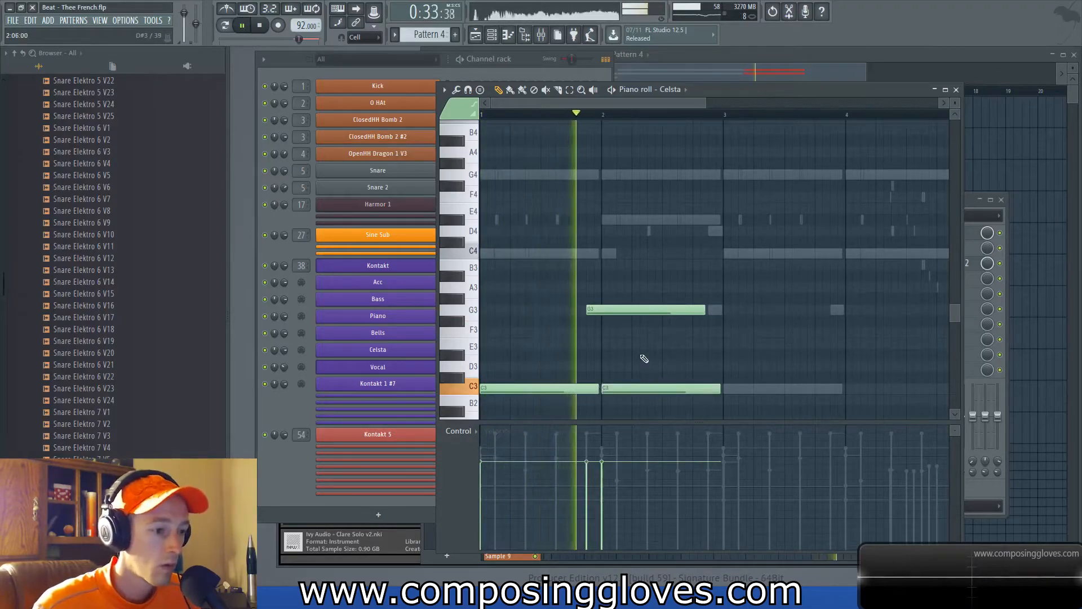
{"action": "left_click", "coordinate": [728, 389]}
{"action": "left_click_drag", "start_coordinate": [761, 344], "coordinate": [609, 325]}
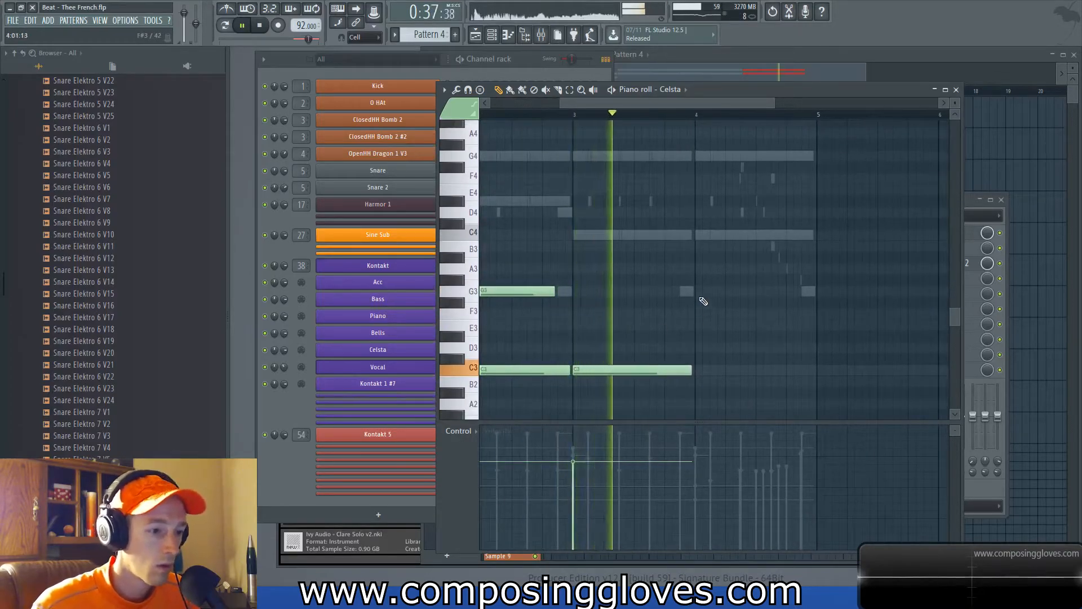
{"action": "left_click", "coordinate": [699, 291]}
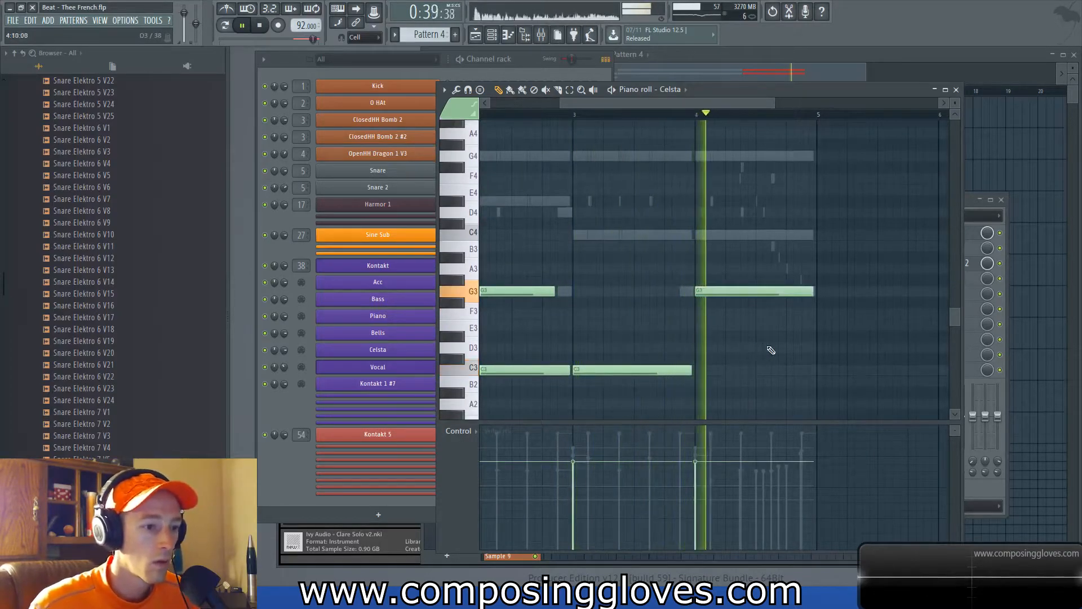
{"action": "scroll", "coordinate": [772, 242], "scroll_direction": "up", "scroll_amount": 3}
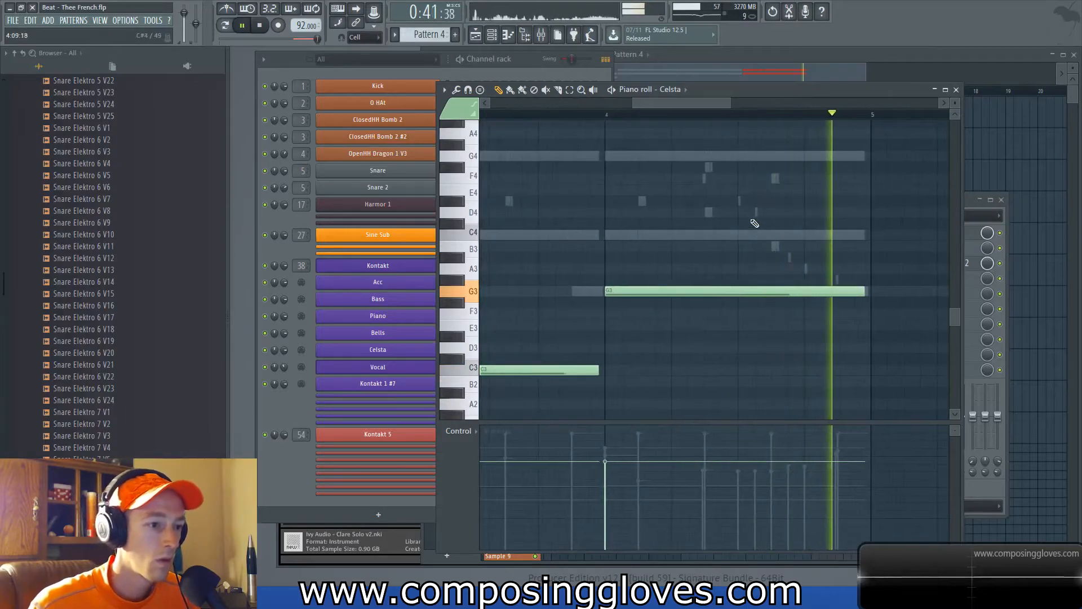
Step: Raise the velocities of the Piano notes in bar 4 into a gradual climb reaching about 85% on the last notes
{"action": "double_click", "coordinate": [775, 247]}
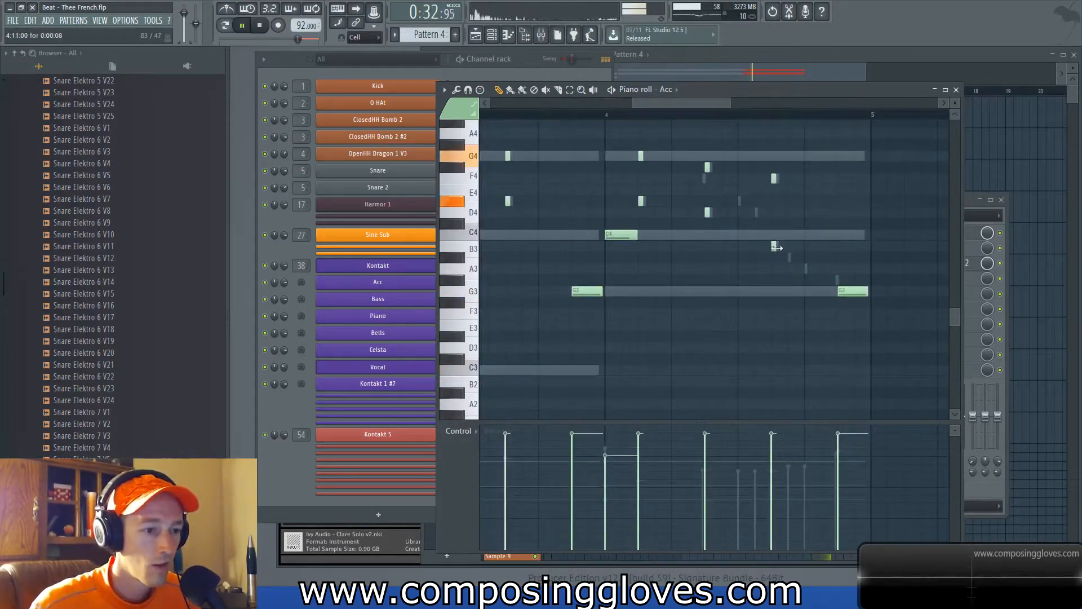
{"action": "double_click", "coordinate": [791, 259]}
{"action": "left_click_drag", "start_coordinate": [624, 130], "coordinate": [863, 304]}
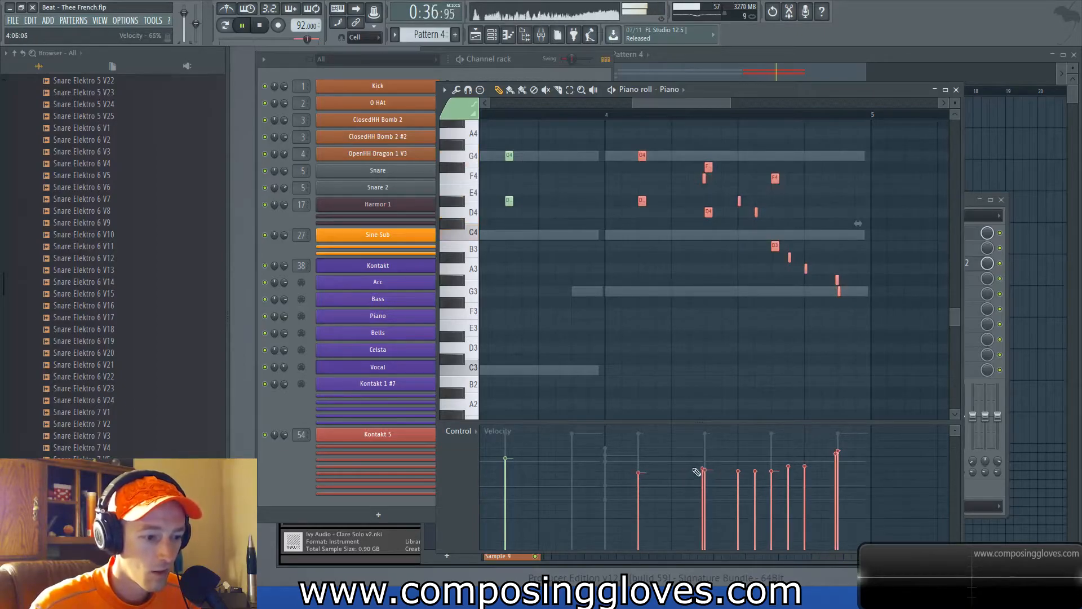
{"action": "left_click_drag", "start_coordinate": [764, 464], "coordinate": [839, 448]}
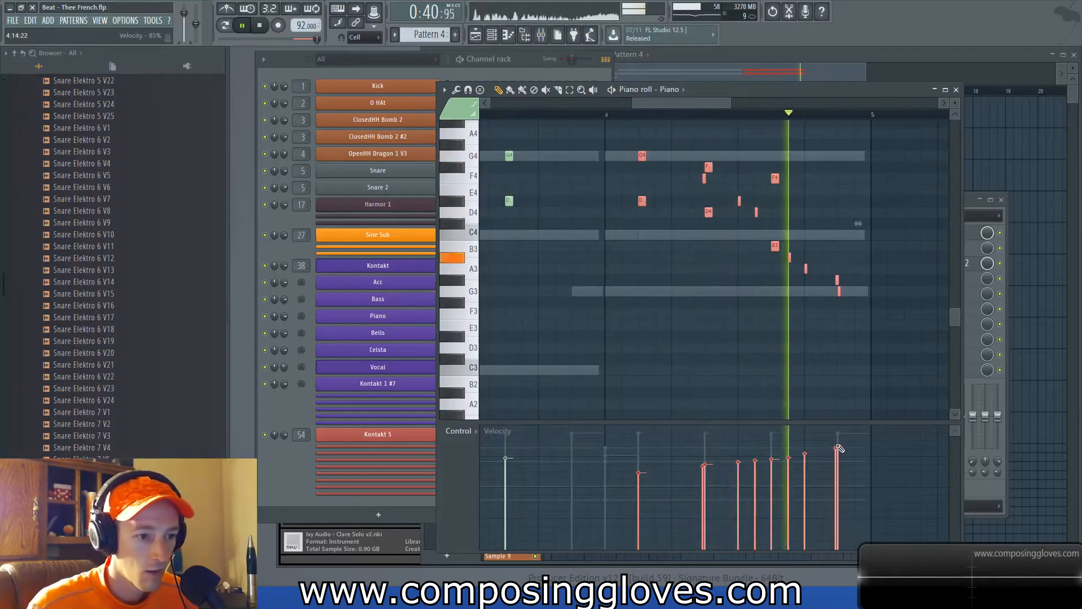
{"action": "scroll", "coordinate": [768, 307], "scroll_direction": "down", "scroll_amount": 3}
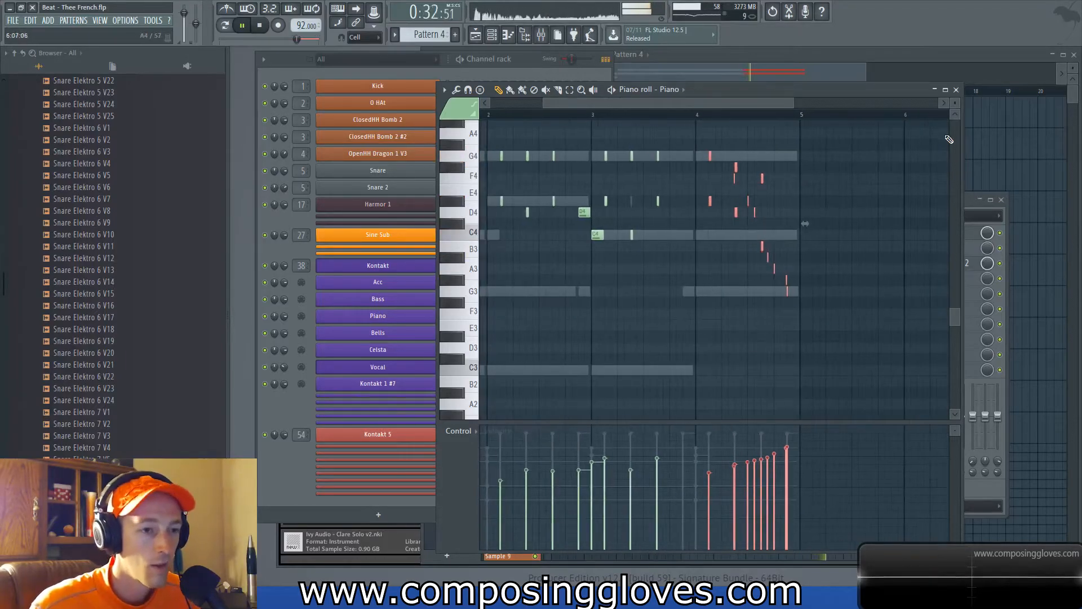
{"action": "left_click", "coordinate": [957, 91]}
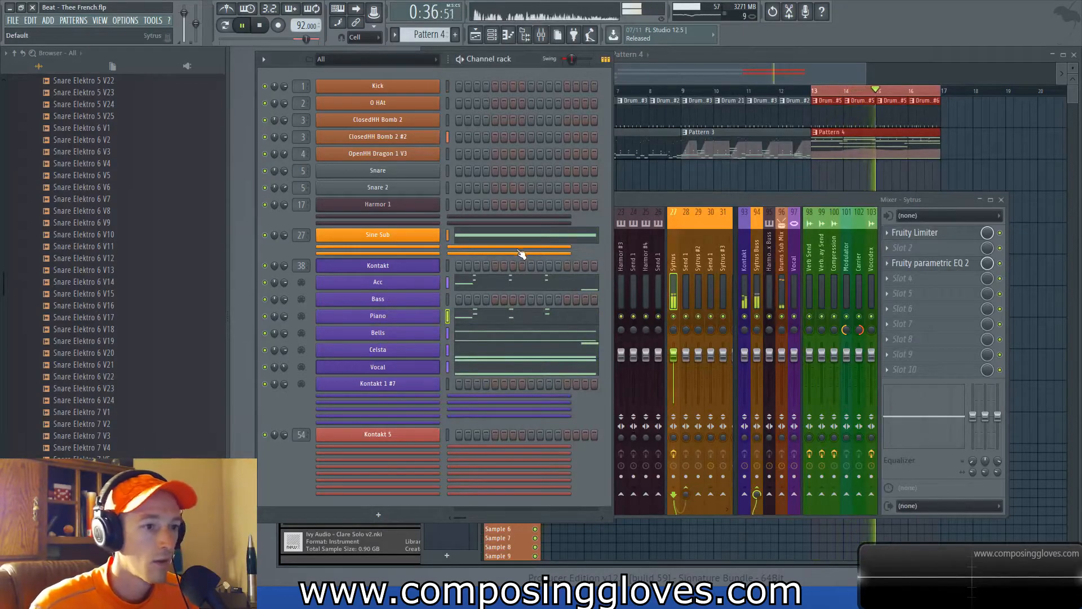
Step: Duplicate the Pattern 4 and drum clips from bars 13 to 16 into bars 17 to 20 and select bars 13 to 20 for playback
{"action": "left_click", "coordinate": [761, 164]}
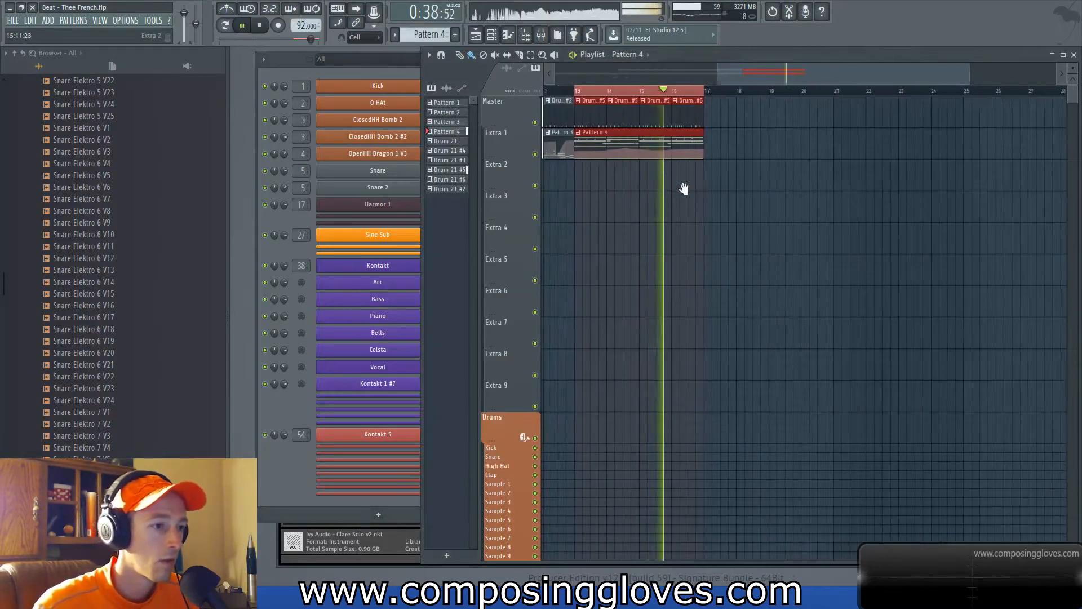
{"action": "scroll", "coordinate": [602, 163], "scroll_direction": "down", "scroll_amount": 2}
{"action": "left_click_drag", "start_coordinate": [606, 198], "coordinate": [690, 199]}
{"action": "left_click", "coordinate": [298, 409]}
{"action": "left_click_drag", "start_coordinate": [688, 117], "coordinate": [785, 119]}
{"action": "key", "text": "space"}
{"action": "left_click_drag", "start_coordinate": [697, 92], "coordinate": [843, 102]}
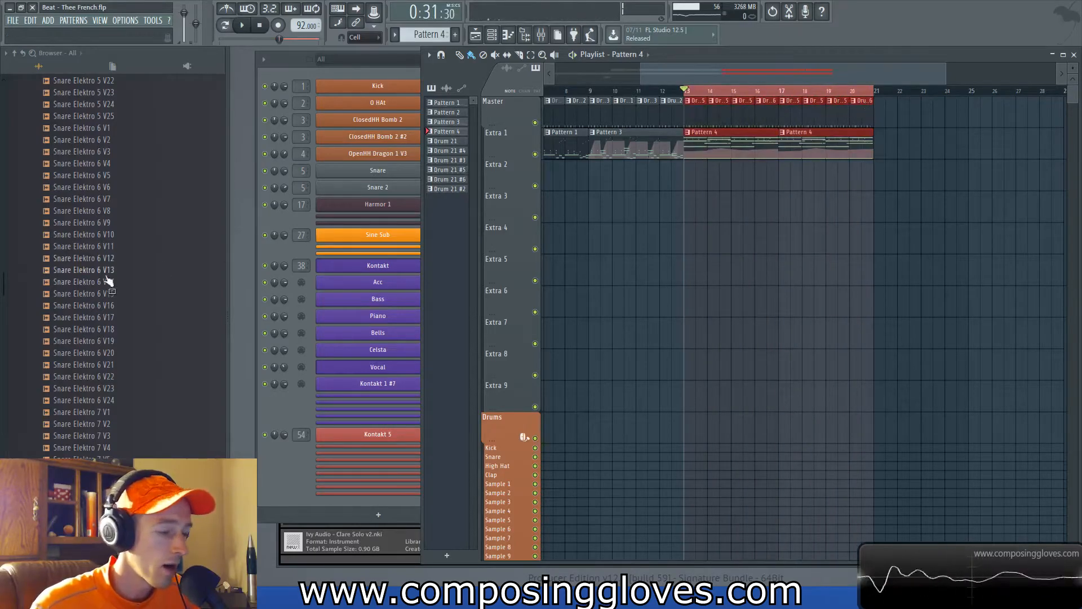
Step: Load the b - Flute Solo instrument from the Spitfire Symphonic Woodwinds library into the main Kontakt rack
{"action": "left_click", "coordinate": [317, 406]}
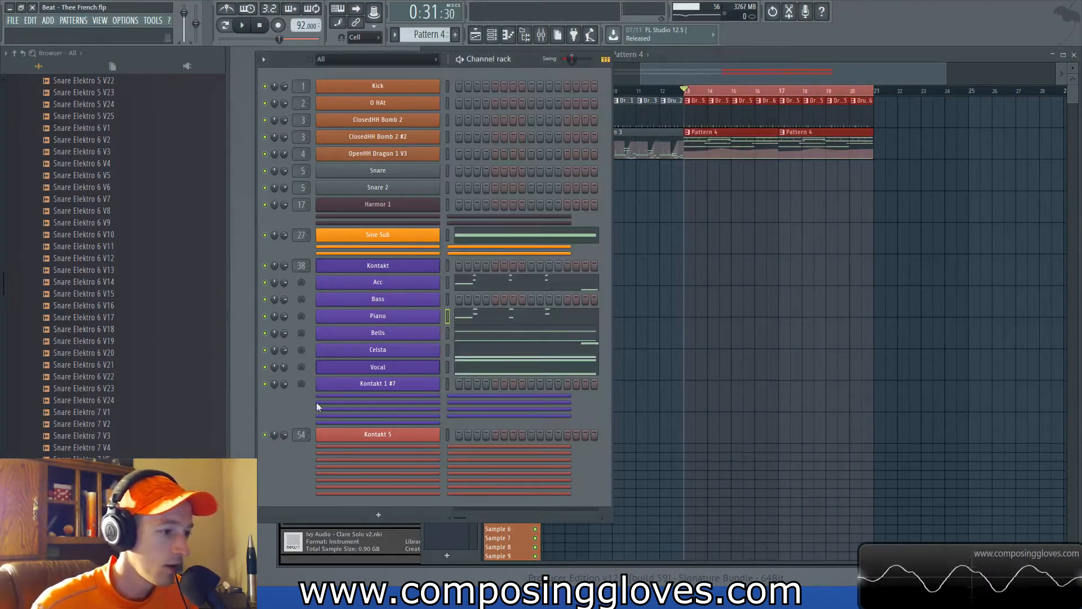
{"action": "left_click", "coordinate": [405, 270]}
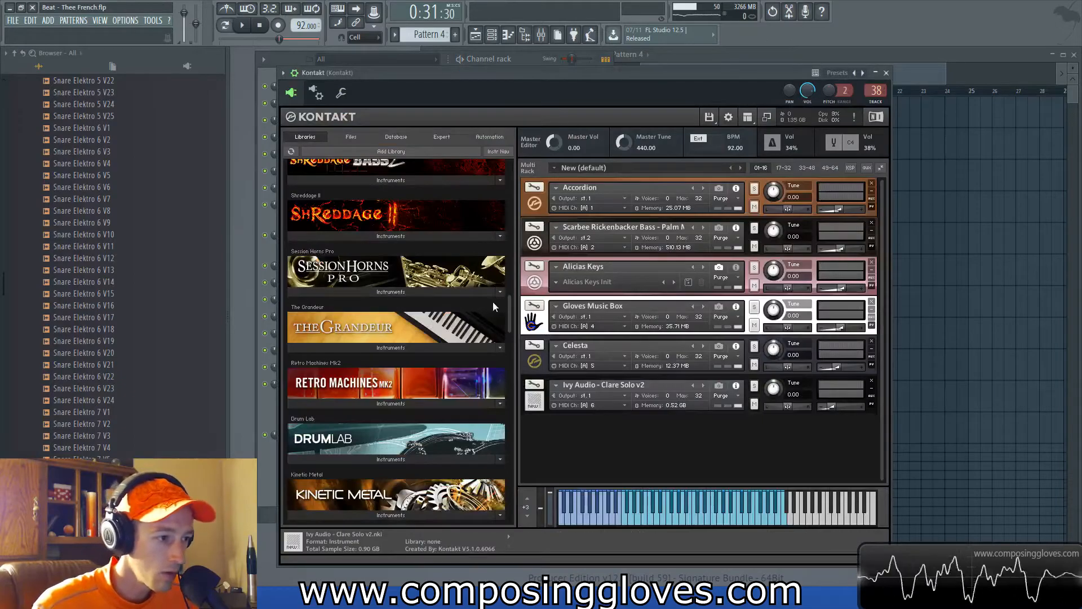
{"action": "left_click_drag", "start_coordinate": [510, 317], "coordinate": [509, 178]}
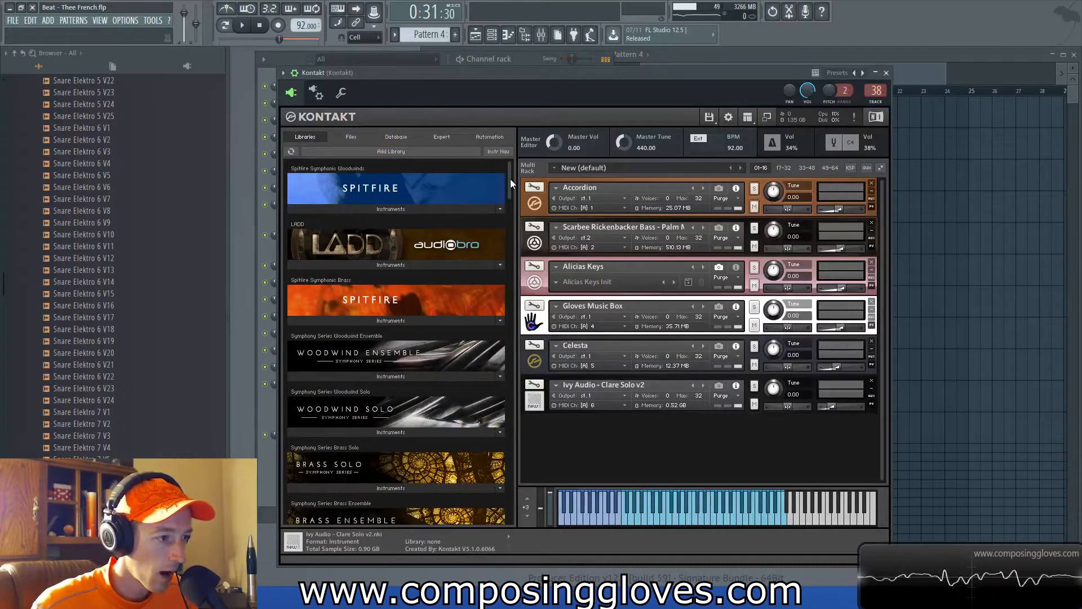
{"action": "left_click", "coordinate": [446, 208]}
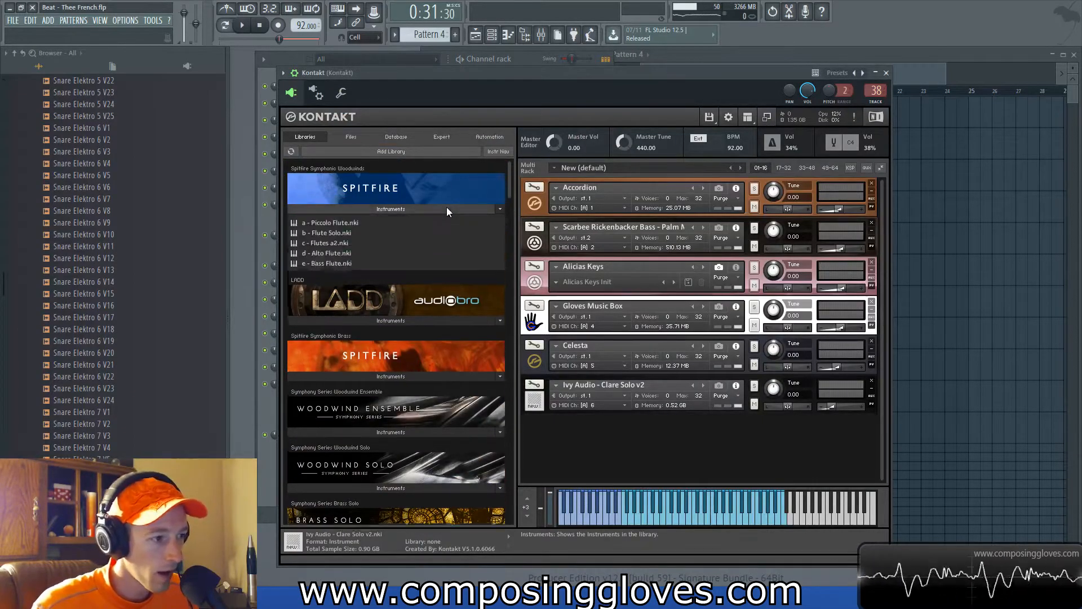
{"action": "double_click", "coordinate": [337, 232]}
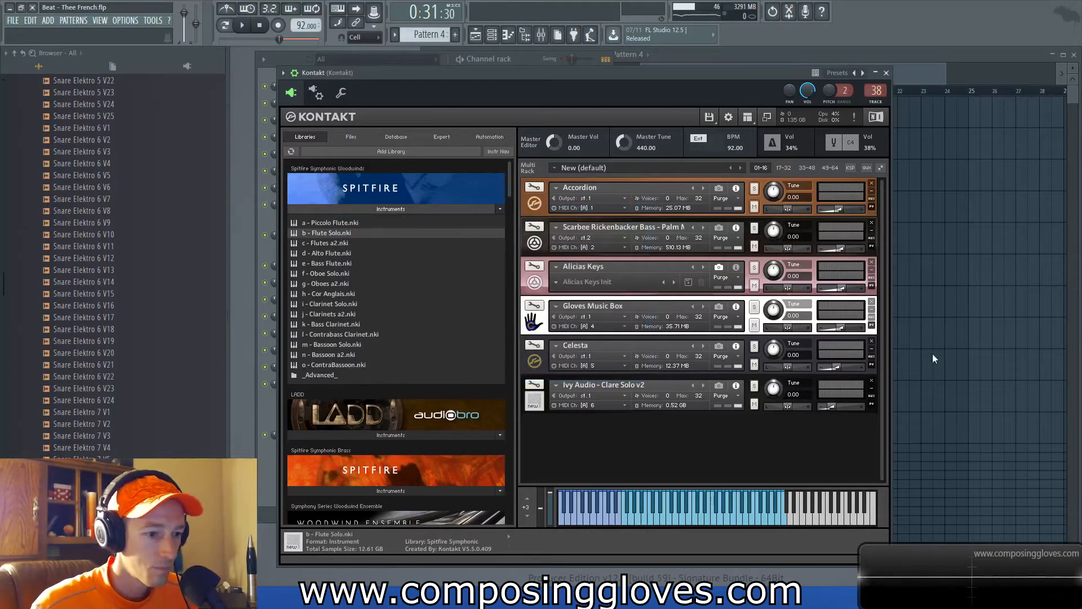
{"action": "left_click_drag", "start_coordinate": [876, 357], "coordinate": [883, 417]}
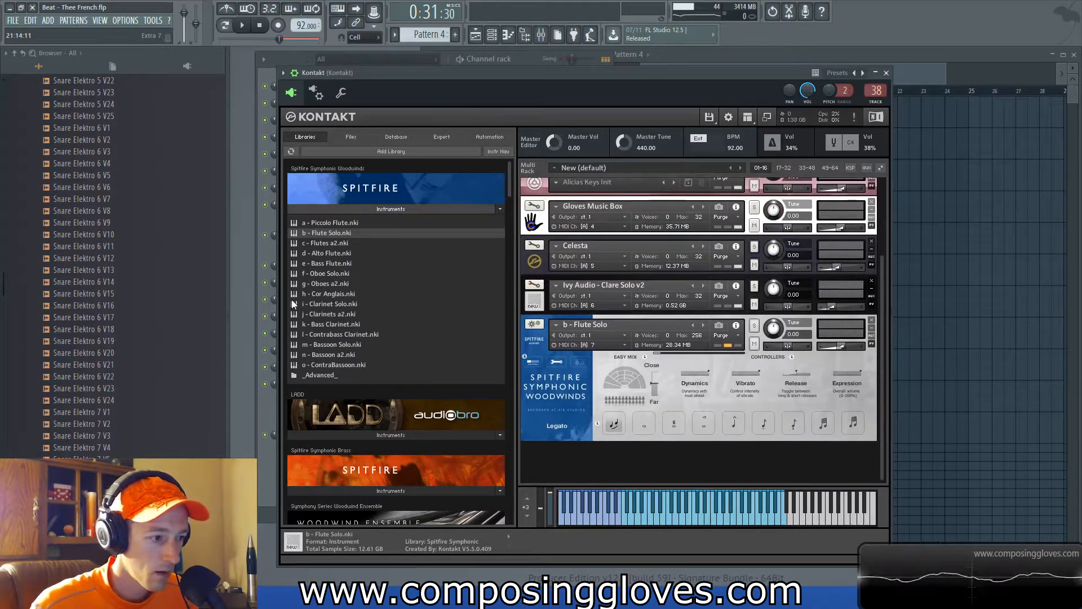
Step: Apply the Symphonic Woodwinds b - Flute Solo articulation preset to the Kontakt 1 #7 channel
{"action": "left_click", "coordinate": [256, 406]}
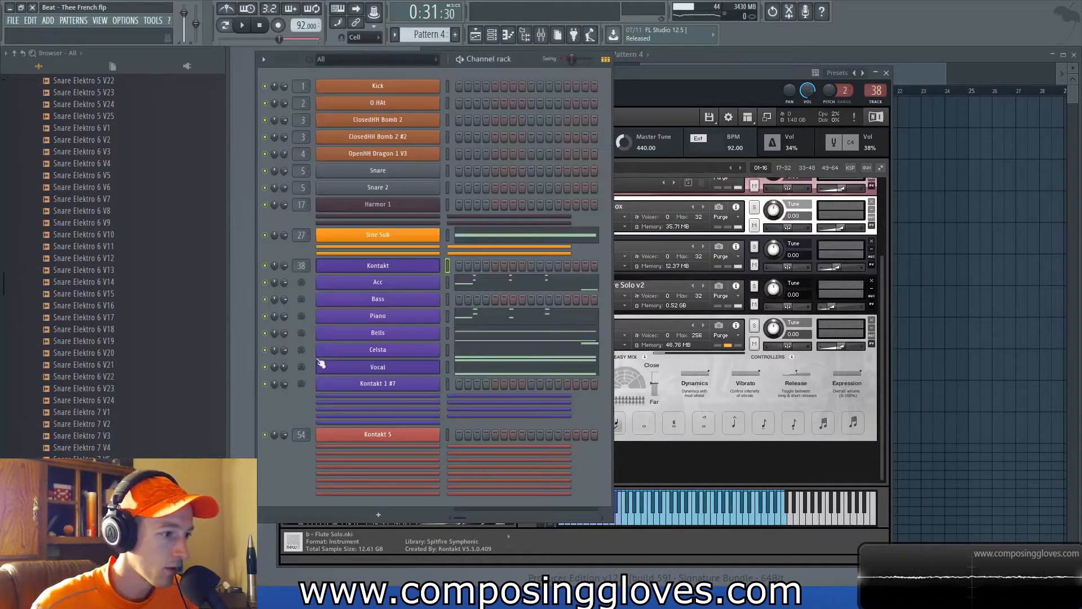
{"action": "middle_click", "coordinate": [395, 384]}
{"action": "left_click", "coordinate": [360, 386]}
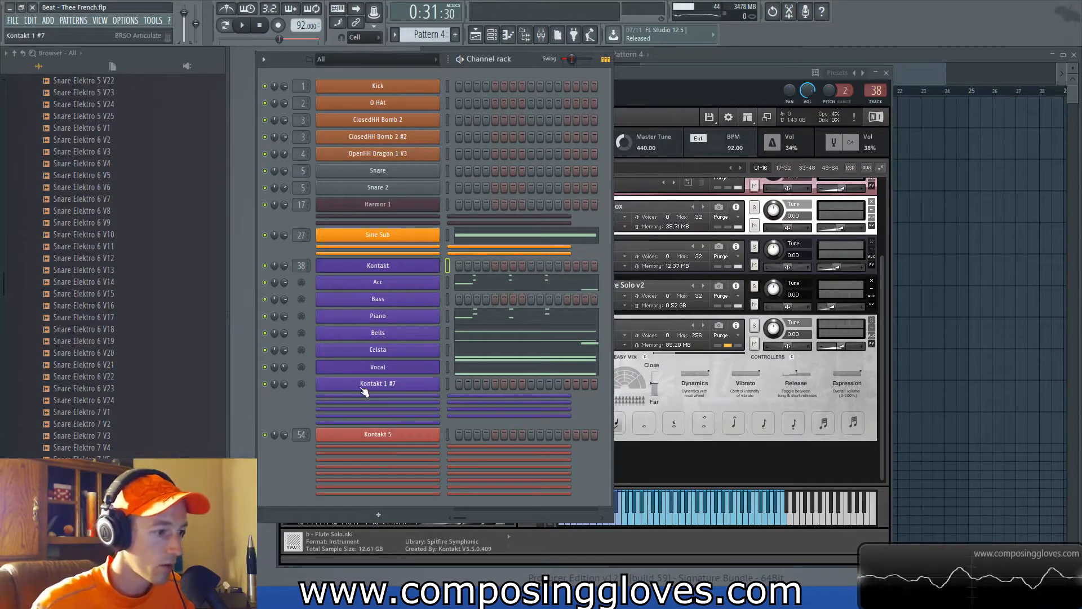
{"action": "left_click", "coordinate": [362, 389]}
{"action": "left_click", "coordinate": [594, 195]}
{"action": "mouse_move", "coordinate": [672, 270]}
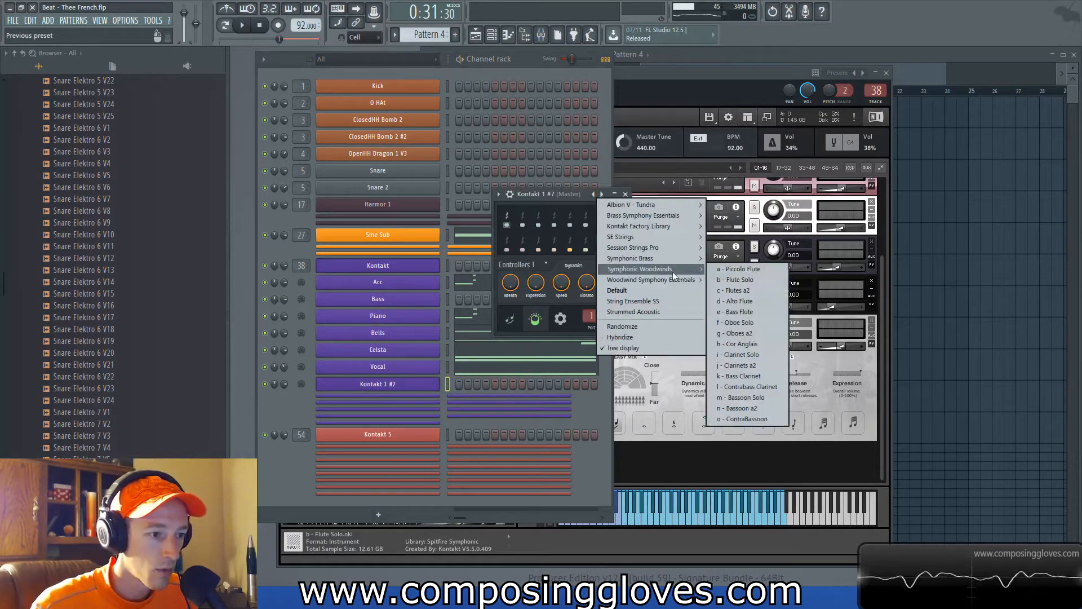
{"action": "left_click", "coordinate": [770, 280]}
{"action": "left_click", "coordinate": [415, 387]}
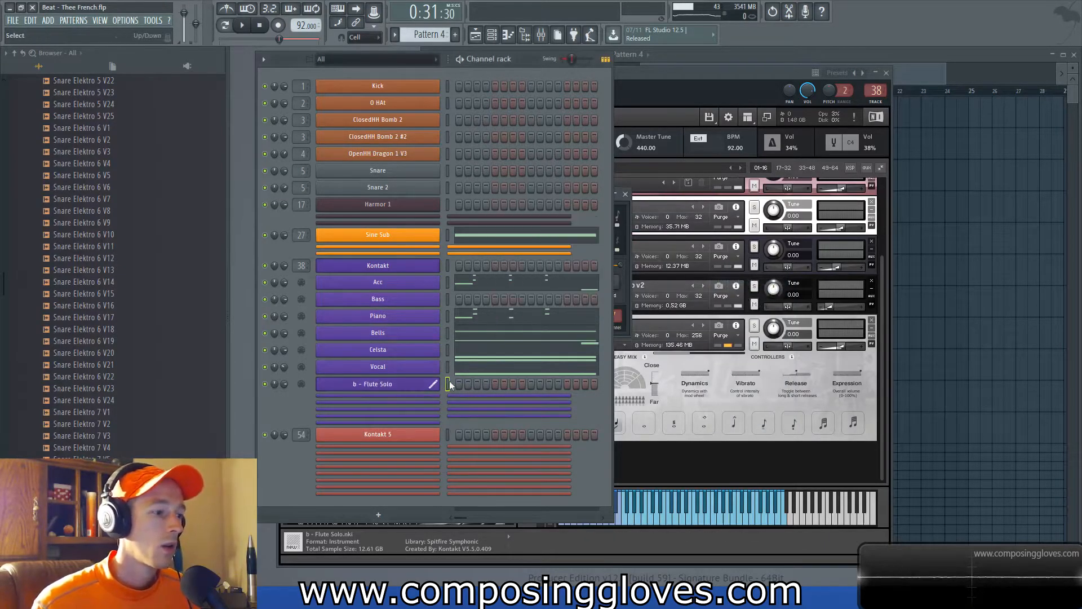
Step: Place a bar-long C6 note in bar 1 of the b - Flute Solo part and start playback
{"action": "right_click", "coordinate": [432, 379]}
{"action": "left_click", "coordinate": [458, 383]}
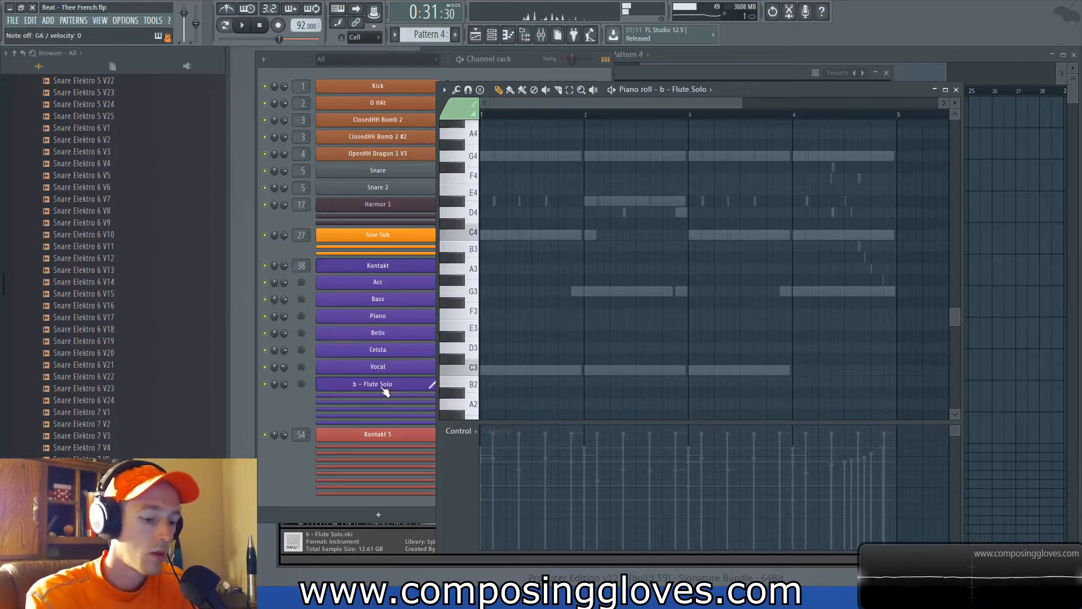
{"action": "scroll", "coordinate": [533, 323], "scroll_direction": "up", "scroll_amount": 6}
{"action": "scroll", "coordinate": [532, 322], "scroll_direction": "down", "scroll_amount": 2}
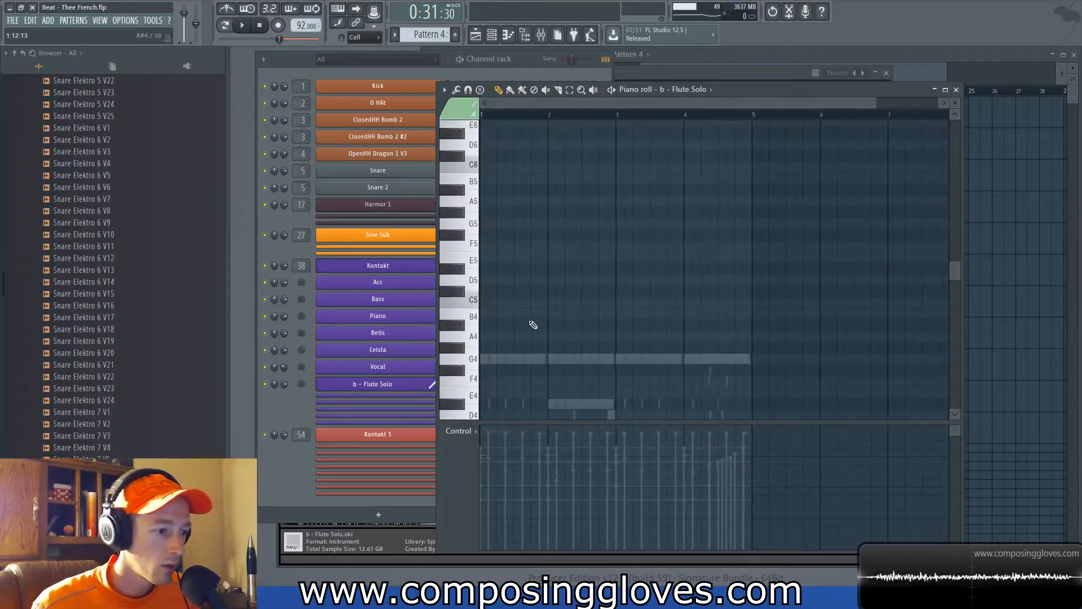
{"action": "scroll", "coordinate": [532, 322], "scroll_direction": "up", "scroll_amount": 4}
{"action": "scroll", "coordinate": [533, 322], "scroll_direction": "down", "scroll_amount": 2}
{"action": "scroll", "coordinate": [596, 302], "scroll_direction": "down", "scroll_amount": 4}
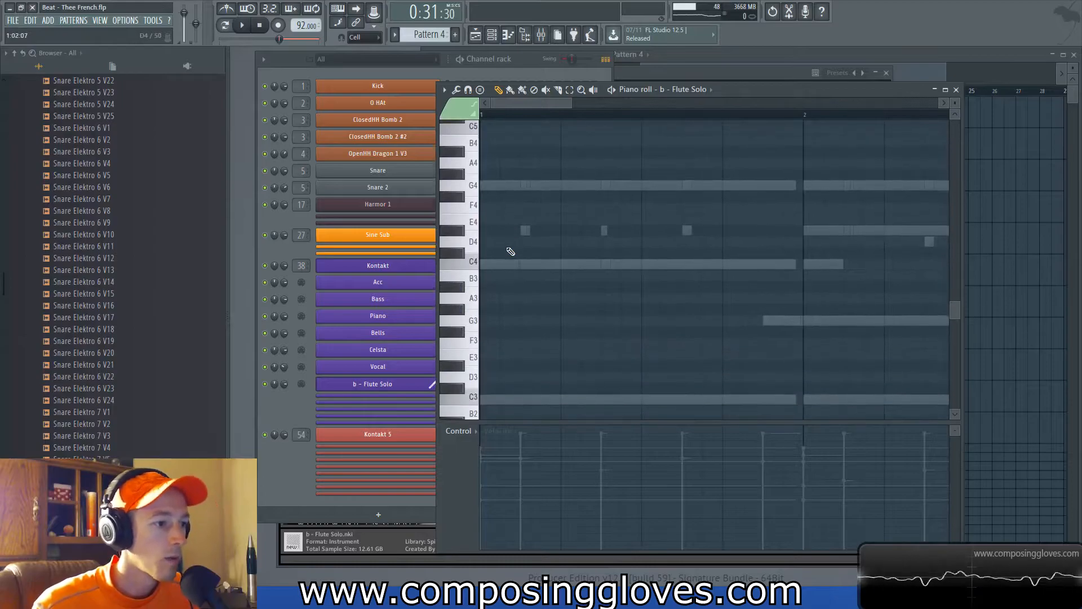
{"action": "scroll", "coordinate": [471, 266], "scroll_direction": "up", "scroll_amount": 6}
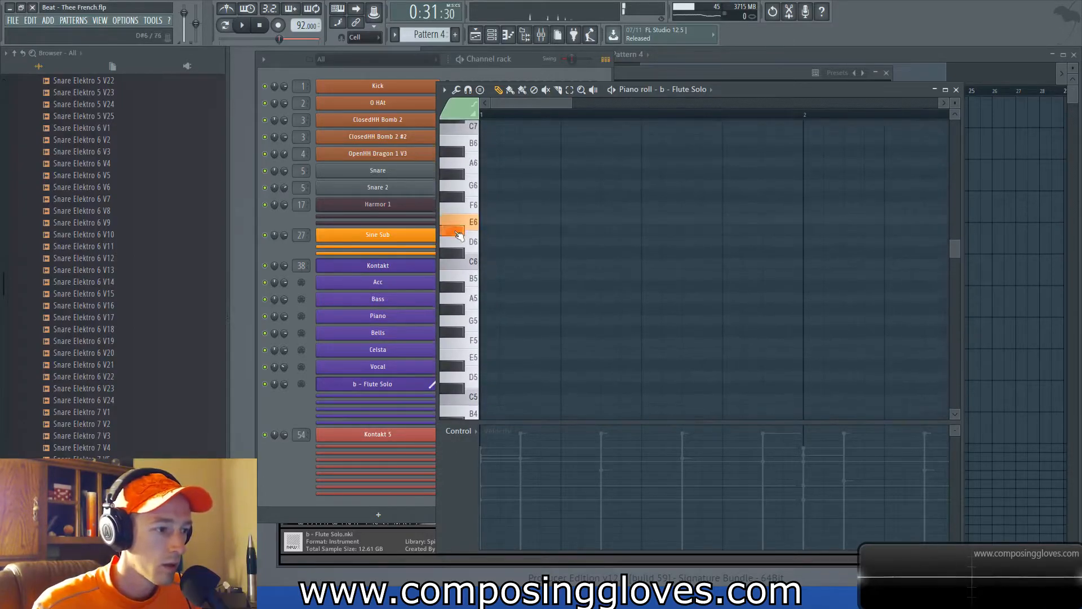
{"action": "left_click", "coordinate": [482, 264]}
{"action": "key", "text": "space"}
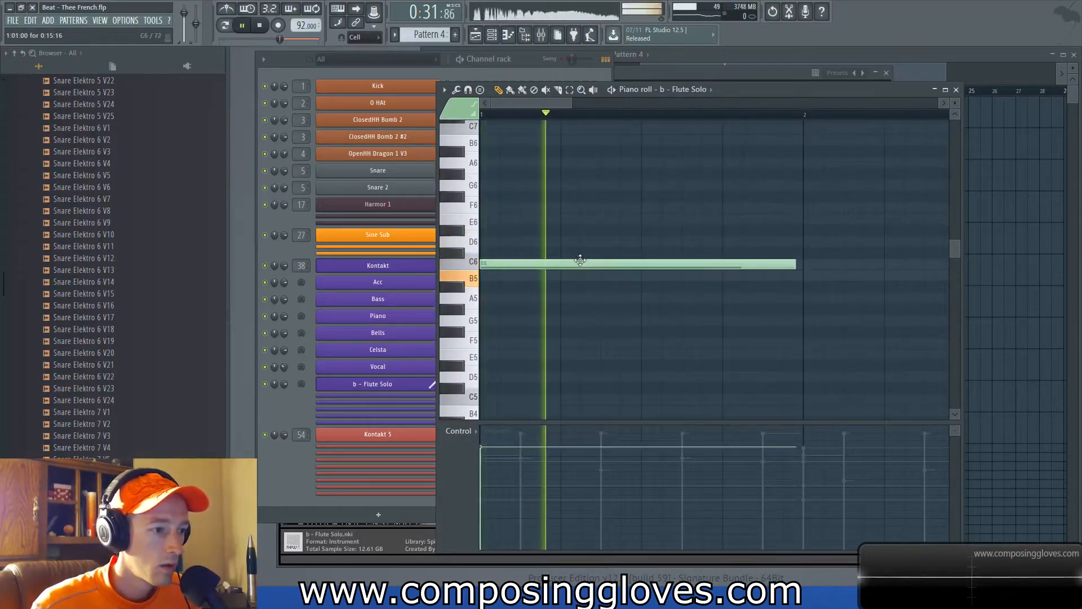
Step: Lower the velocity of the flute's C6 note and audition it from the start
{"action": "scroll", "coordinate": [749, 260], "scroll_direction": "down", "scroll_amount": 2}
{"action": "left_click", "coordinate": [486, 489]}
{"action": "left_click", "coordinate": [488, 462]}
{"action": "left_click", "coordinate": [487, 480]}
{"action": "key", "text": "space"}
{"action": "key", "text": "space"}
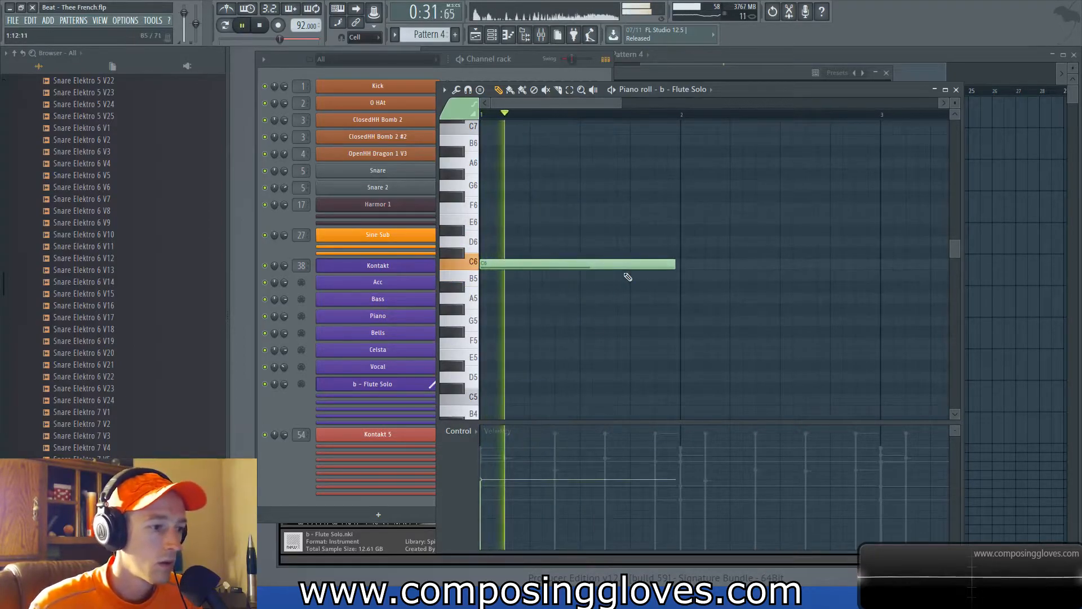
{"action": "key", "text": "space"}
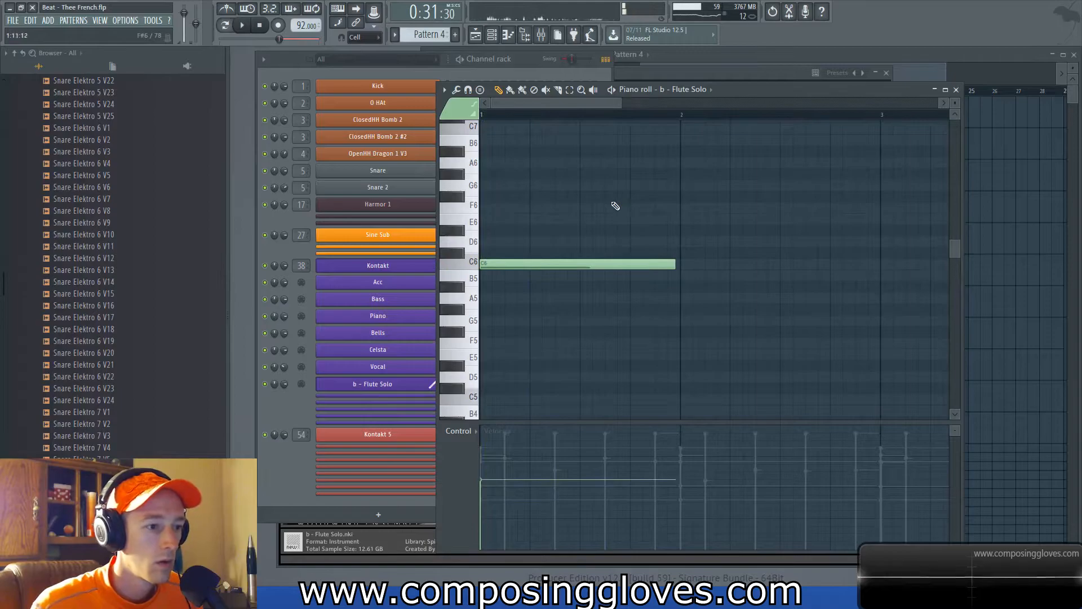
Step: Turn down the Vibrato controller of the flute channel to about 44
{"action": "left_click", "coordinate": [380, 388]}
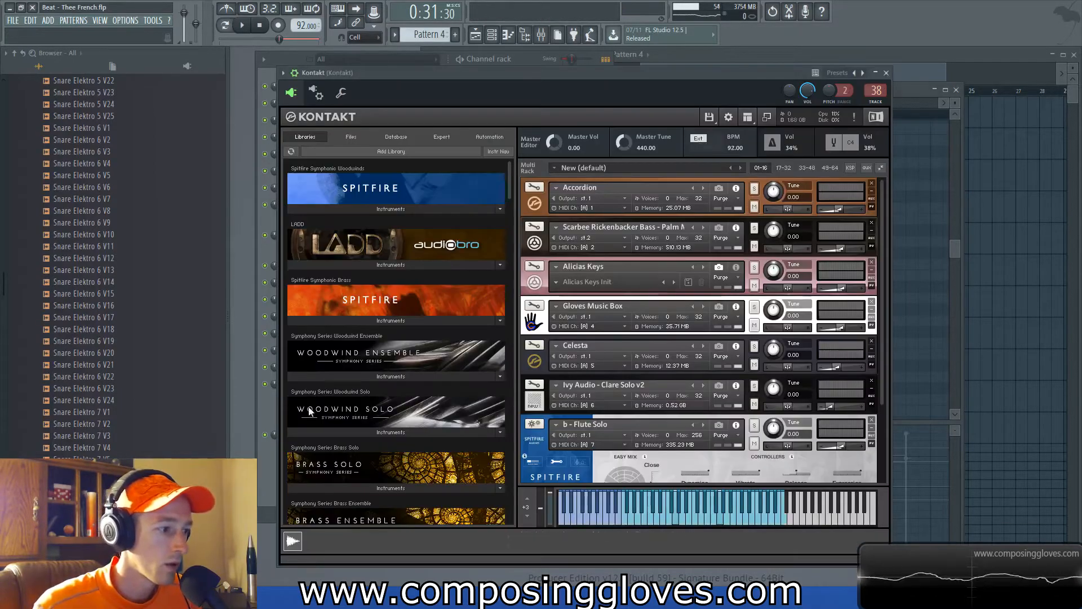
{"action": "left_click", "coordinate": [268, 469]}
{"action": "left_click", "coordinate": [405, 389]}
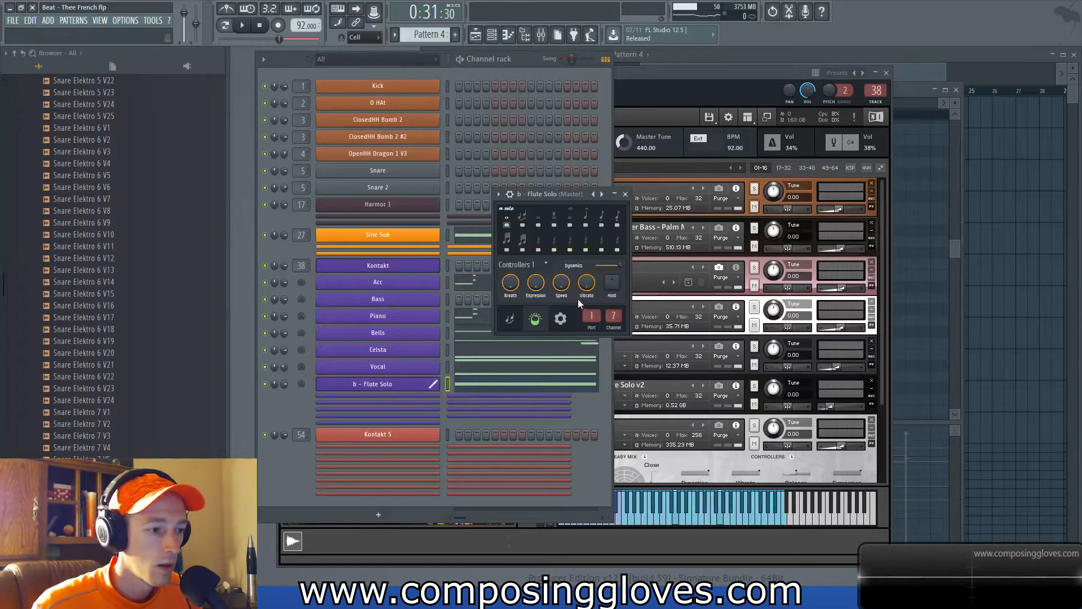
{"action": "left_click_drag", "start_coordinate": [591, 291], "coordinate": [592, 327]}
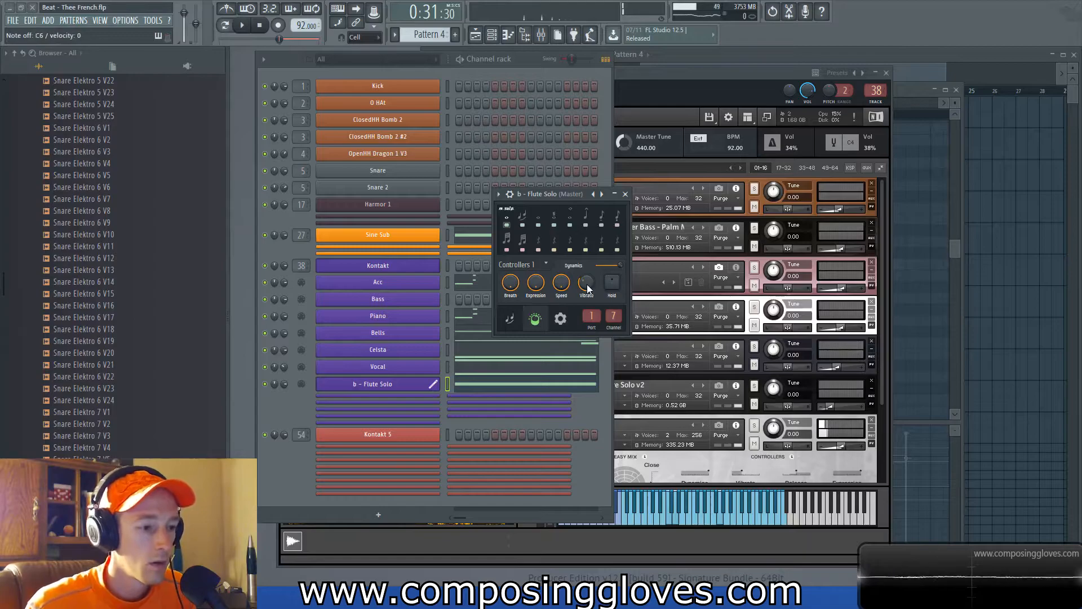
{"action": "left_click", "coordinate": [297, 405]}
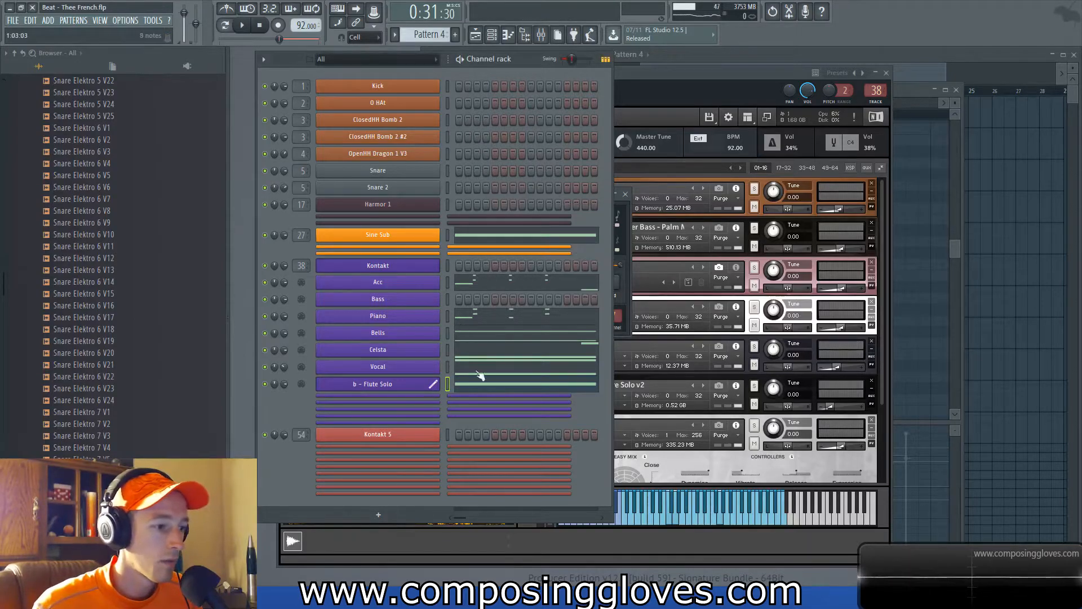
Step: Raise the velocity of the flute's C6 note in bar 1 to about 75% and audition it
{"action": "left_click", "coordinate": [490, 384]}
{"action": "key", "text": "space"}
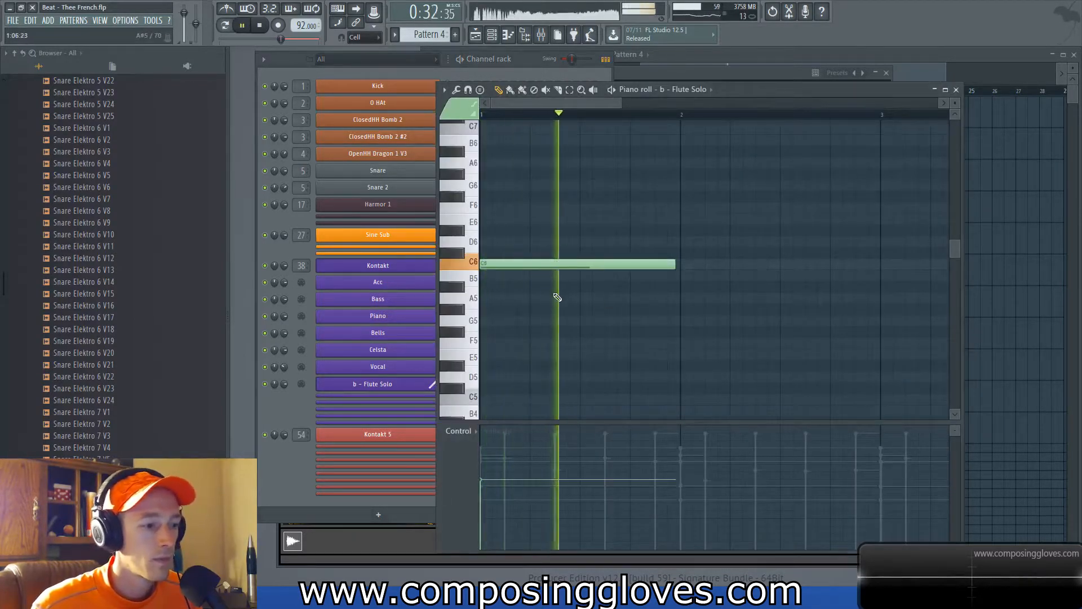
{"action": "mouse_move", "coordinate": [498, 478]}
{"action": "left_mouse_down"}
{"action": "mouse_move", "coordinate": [490, 519]}
{"action": "mouse_move", "coordinate": [493, 462]}
{"action": "left_mouse_up"}
{"action": "key", "text": "space"}
{"action": "key", "text": "space"}
{"action": "key", "text": "space"}
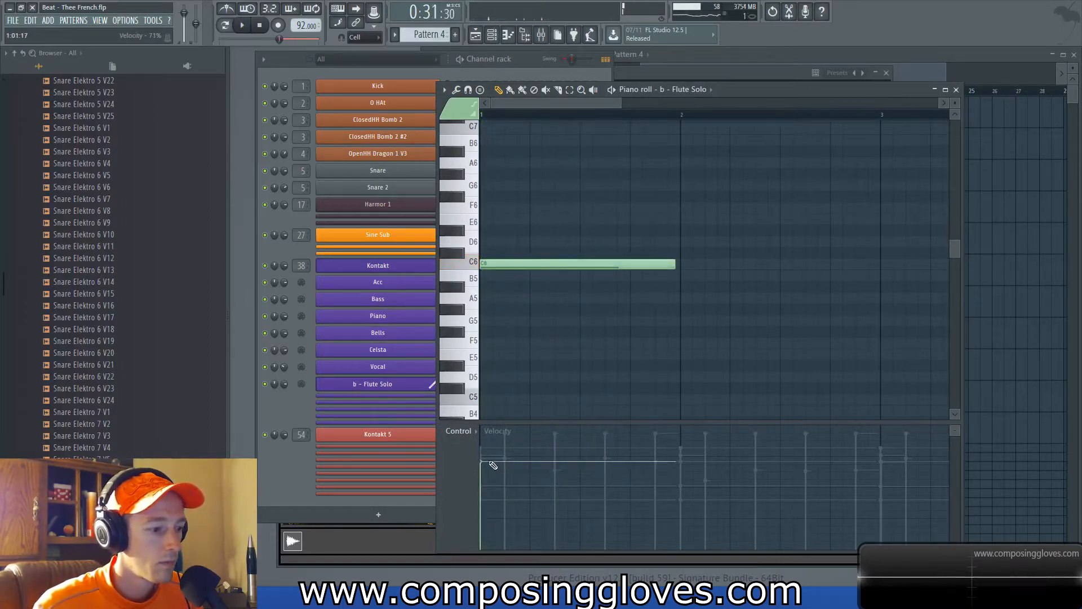
Step: Show the b - Flute Solo channel's Vibrato controller as editable events in its piano roll
{"action": "left_click", "coordinate": [396, 388]}
{"action": "right_click", "coordinate": [584, 282]}
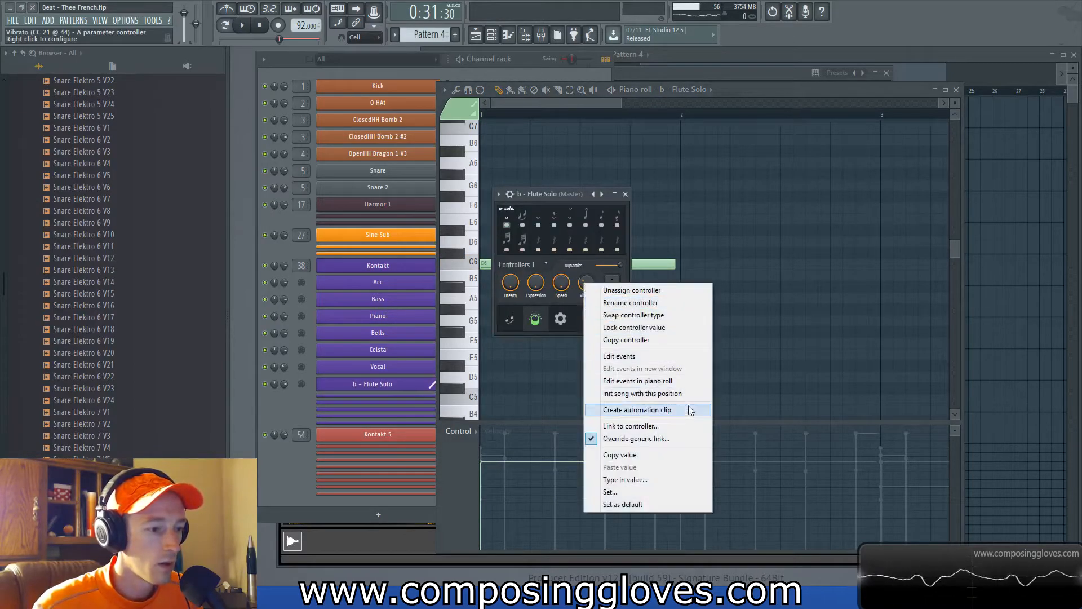
{"action": "left_click", "coordinate": [620, 379]}
{"action": "left_click", "coordinate": [377, 389]}
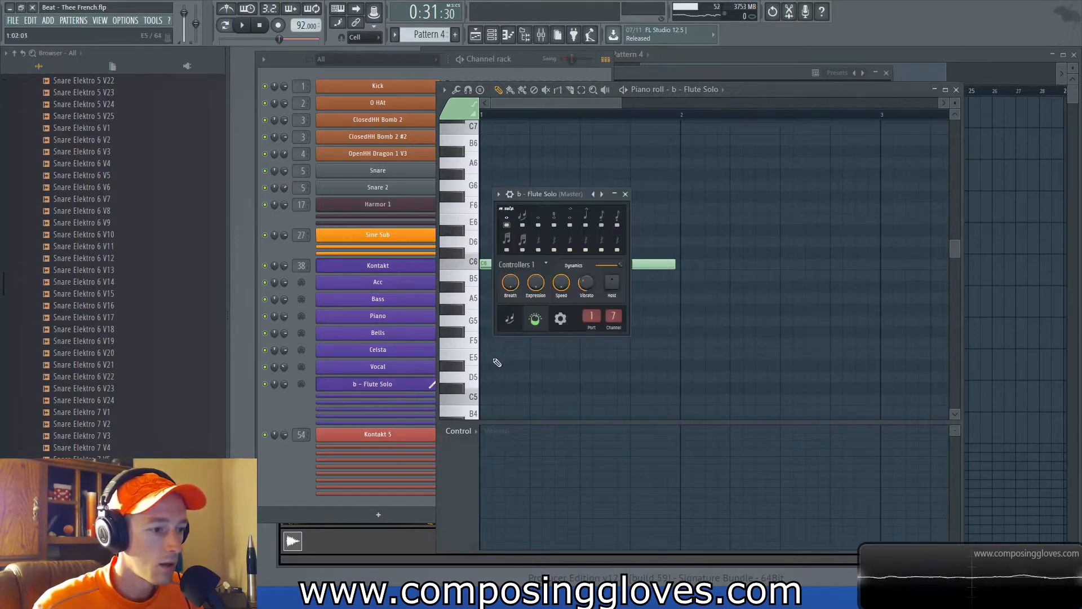
{"action": "left_click", "coordinate": [354, 394]}
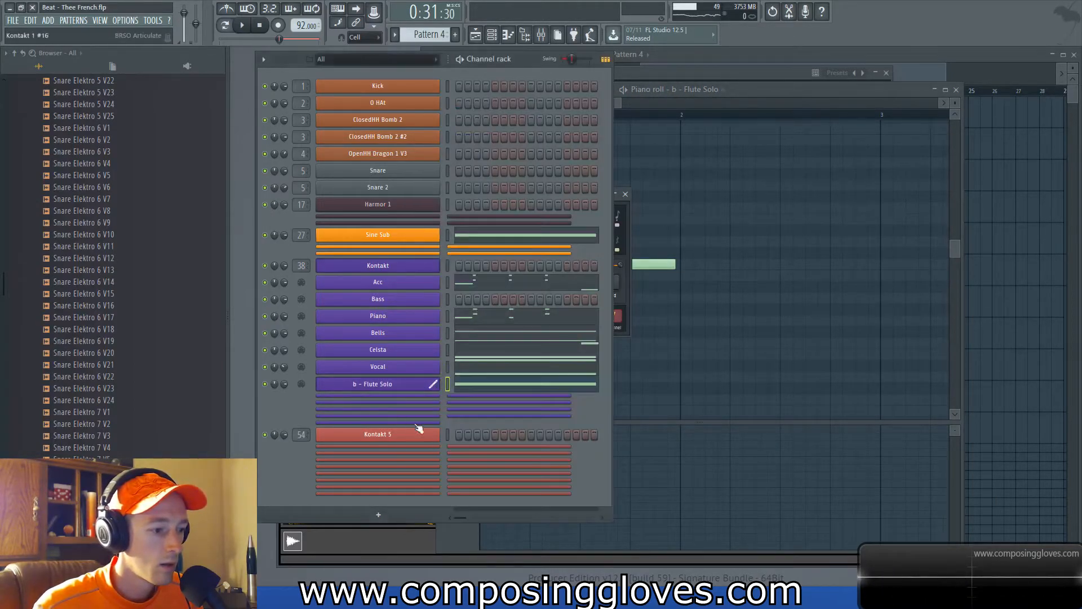
{"action": "left_click", "coordinate": [709, 102]}
Step: Draw a rising Vibrato curve under the flute's C6 note in bar 1, refine its start, and audition it
{"action": "left_click_drag", "start_coordinate": [628, 443], "coordinate": [437, 530]}
{"action": "key", "text": "space"}
{"action": "scroll", "coordinate": [637, 340], "scroll_direction": "down", "scroll_amount": 1}
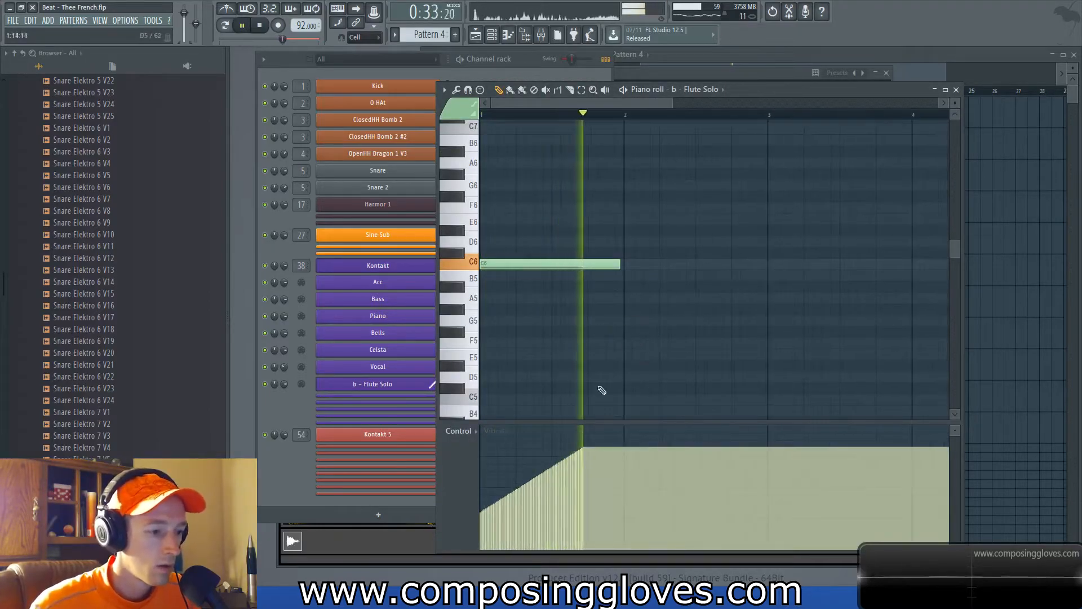
{"action": "left_click_drag", "start_coordinate": [561, 470], "coordinate": [476, 479]}
{"action": "left_click_drag", "start_coordinate": [579, 454], "coordinate": [463, 519]}
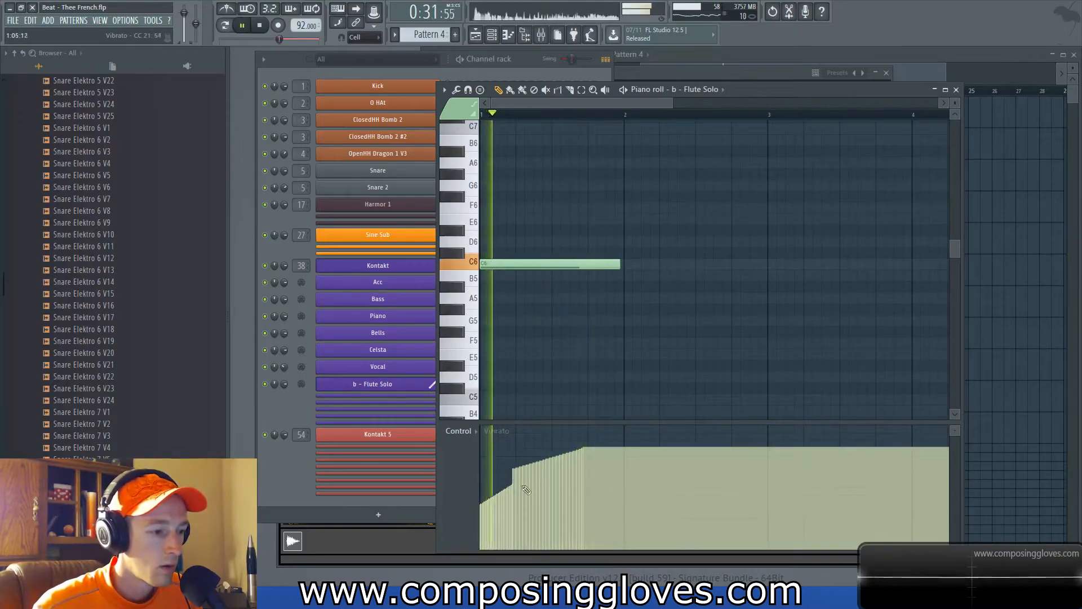
{"action": "key", "text": "space"}
Step: Add overlapping E6, D#6 and B5 notes late in bar 1 of the flute, shorten the C6, and start playback
{"action": "left_click", "coordinate": [560, 218]}
{"action": "left_click_drag", "start_coordinate": [611, 222], "coordinate": [603, 222]}
{"action": "scroll", "coordinate": [536, 256], "scroll_direction": "up", "scroll_amount": 2}
{"action": "left_click", "coordinate": [602, 230]}
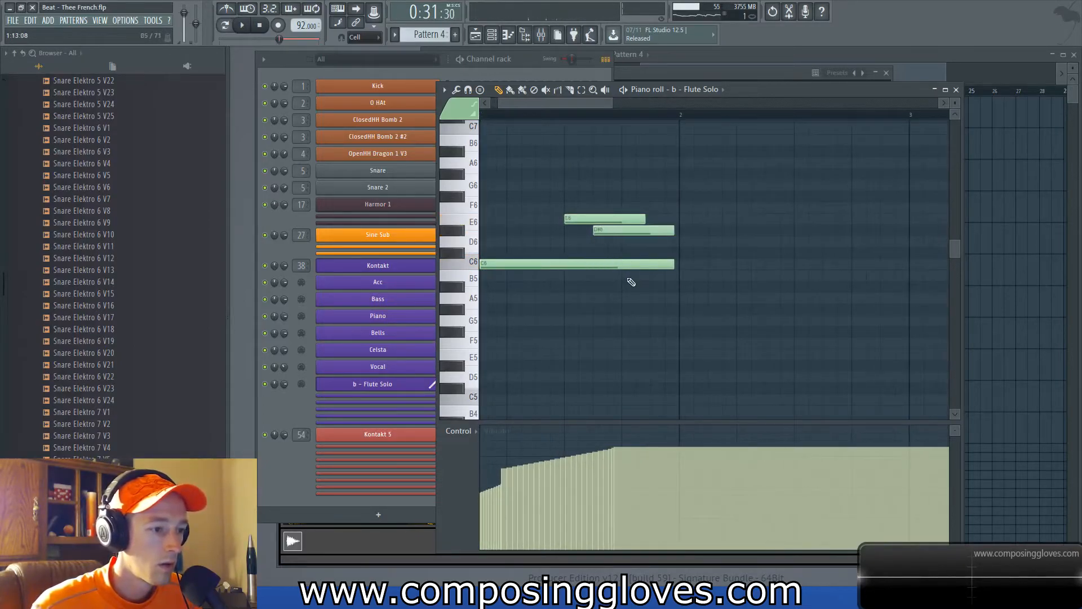
{"action": "left_click", "coordinate": [630, 276]}
{"action": "key", "text": "space"}
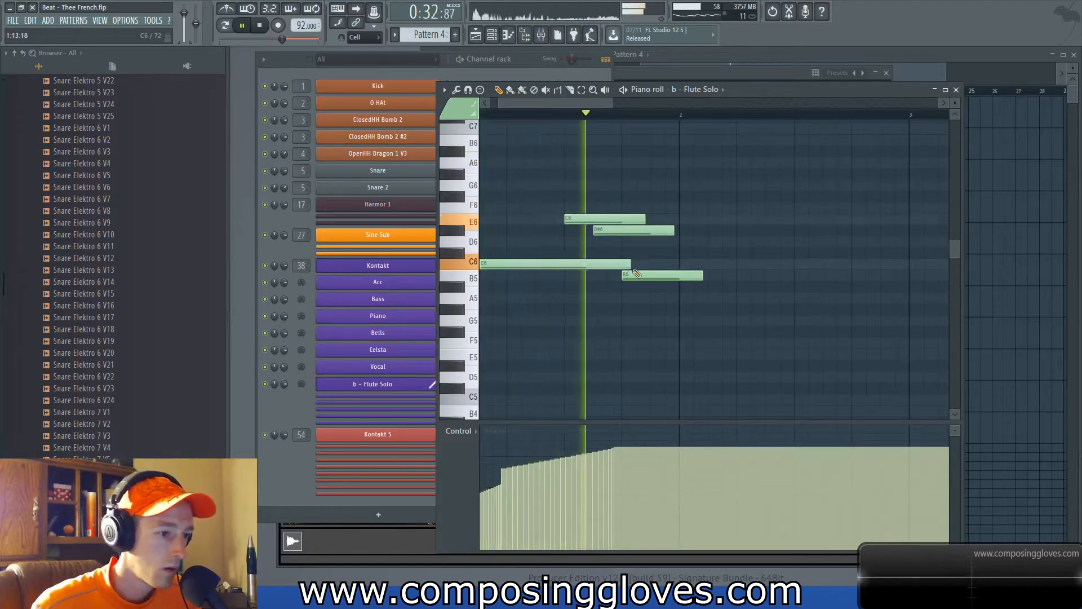
Step: Shorten the flute's E6 and lower it to E5, and try the D#6 as C#6 before deleting it
{"action": "left_click_drag", "start_coordinate": [644, 220], "coordinate": [584, 350]}
{"action": "key", "text": "space"}
{"action": "key", "text": "space"}
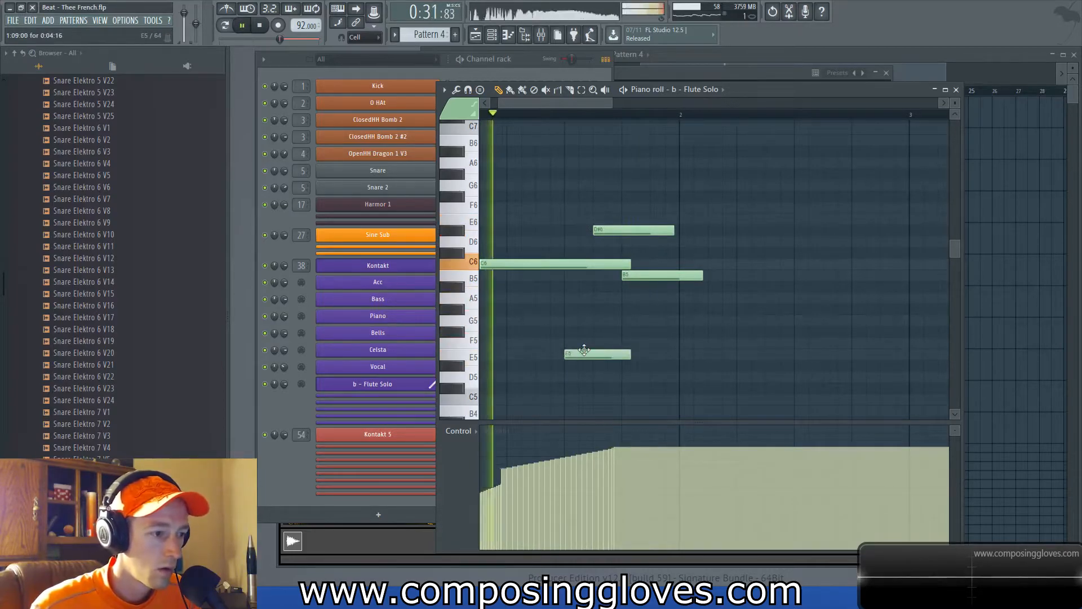
{"action": "scroll", "coordinate": [585, 324], "scroll_direction": "down", "scroll_amount": 2}
{"action": "scroll", "coordinate": [648, 327], "scroll_direction": "left", "scroll_amount": 1}
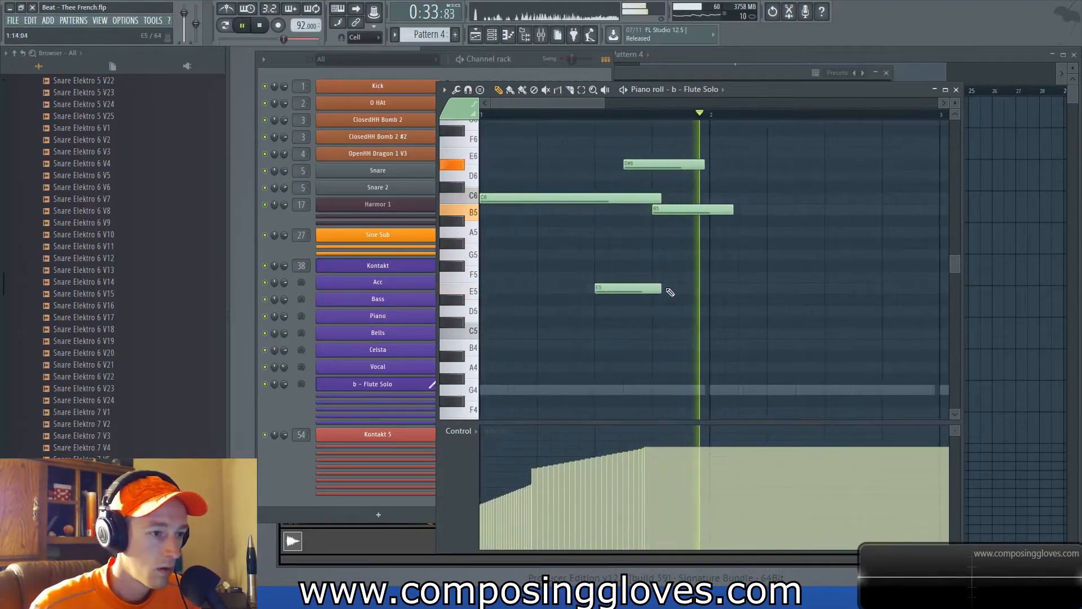
{"action": "left_click_drag", "start_coordinate": [642, 163], "coordinate": [651, 188]}
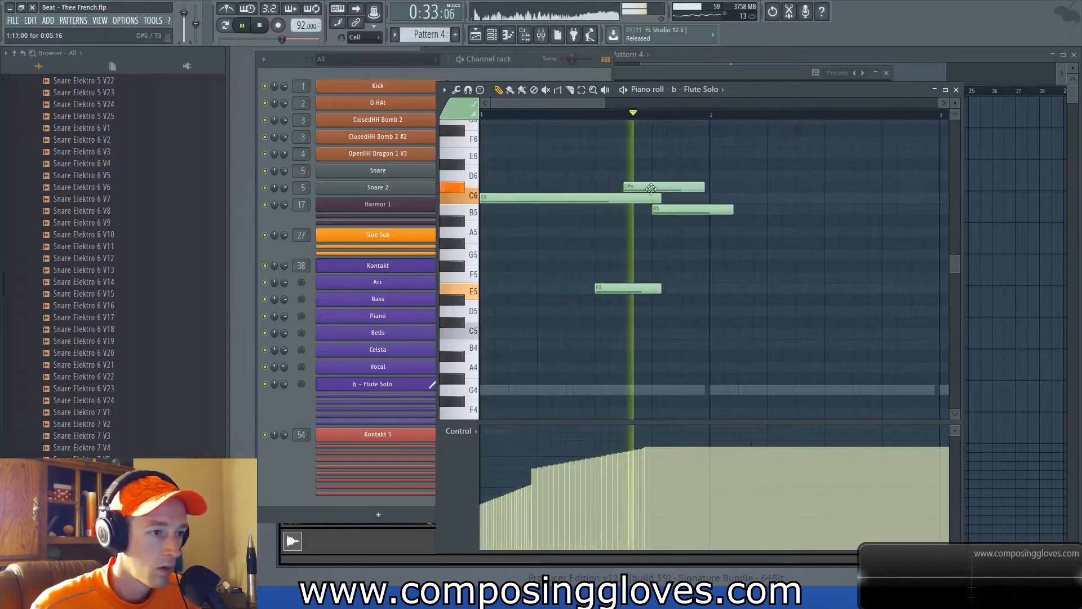
{"action": "key", "text": "space"}
{"action": "right_click", "coordinate": [653, 190]}
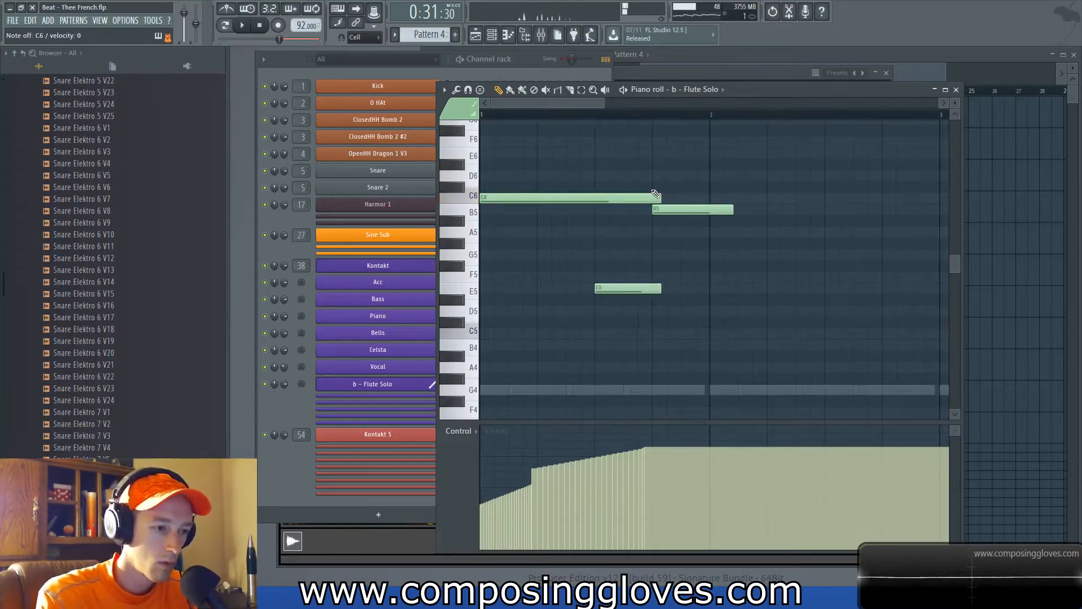
Step: Shorten the flute's C6 note to a duration of 0:09:16 and audition it
{"action": "scroll", "coordinate": [655, 195], "scroll_direction": "down", "scroll_amount": 2}
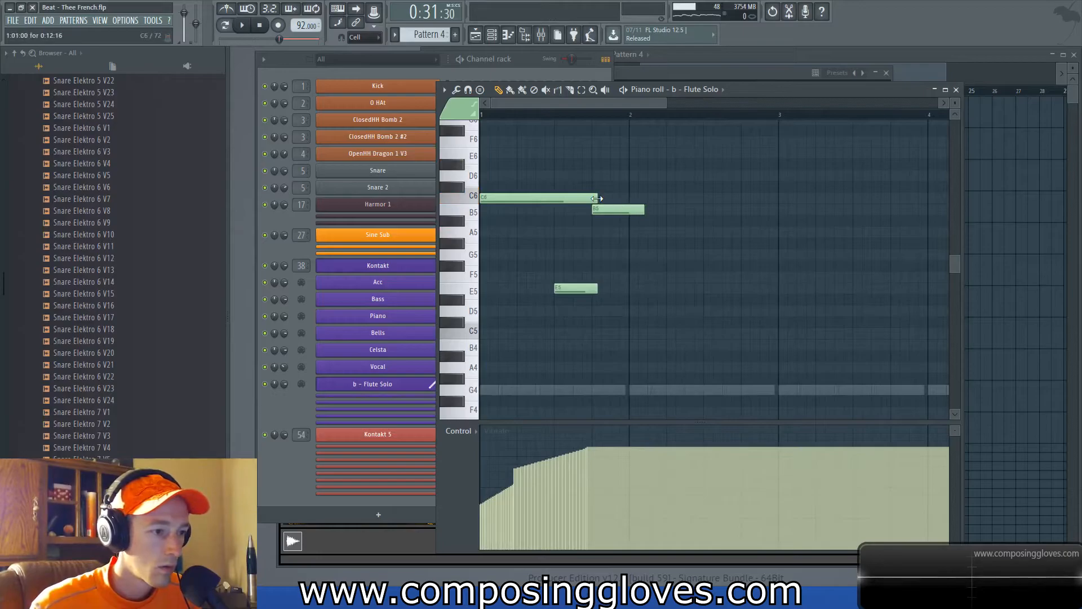
{"action": "key", "text": "space"}
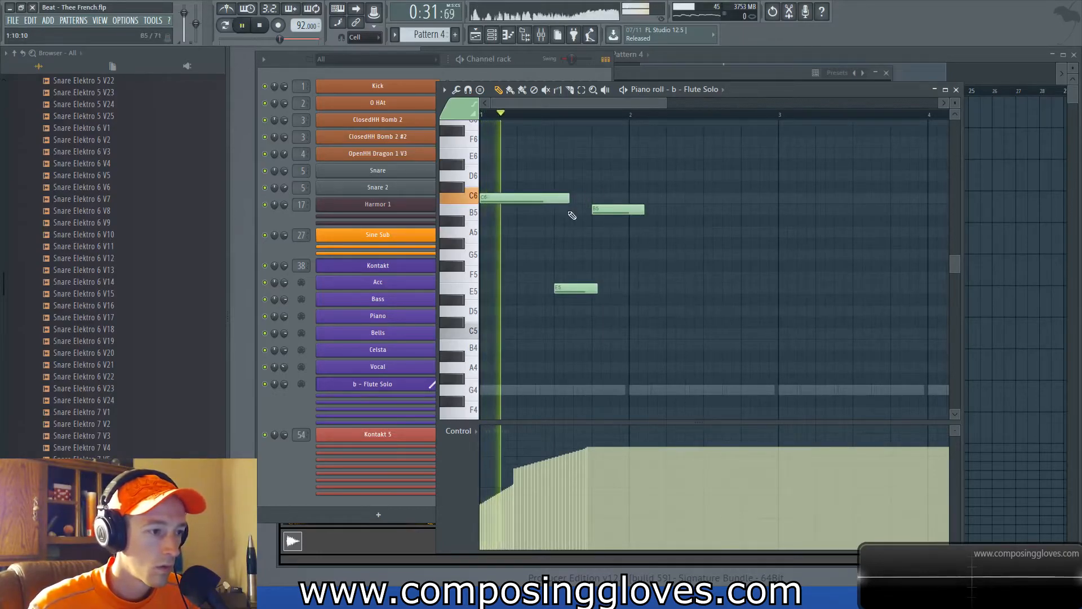
{"action": "key", "text": "space"}
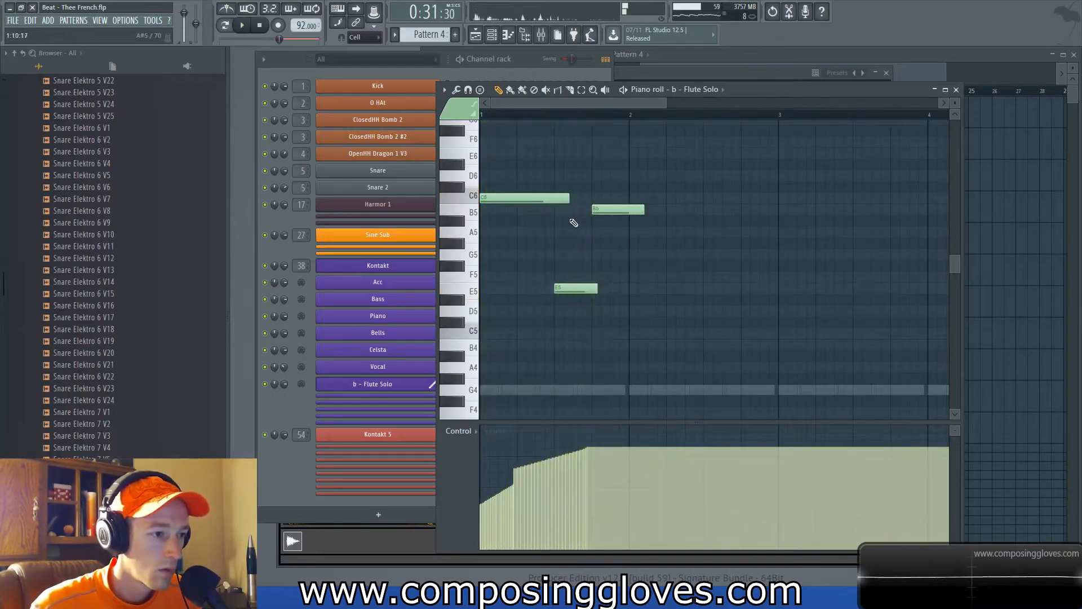
Step: Replace the E5 and B5 notes with a D#6, D6 and A#5 run following the C6 and audition the phrase
{"action": "scroll", "coordinate": [573, 237], "scroll_direction": "up", "scroll_amount": 1}
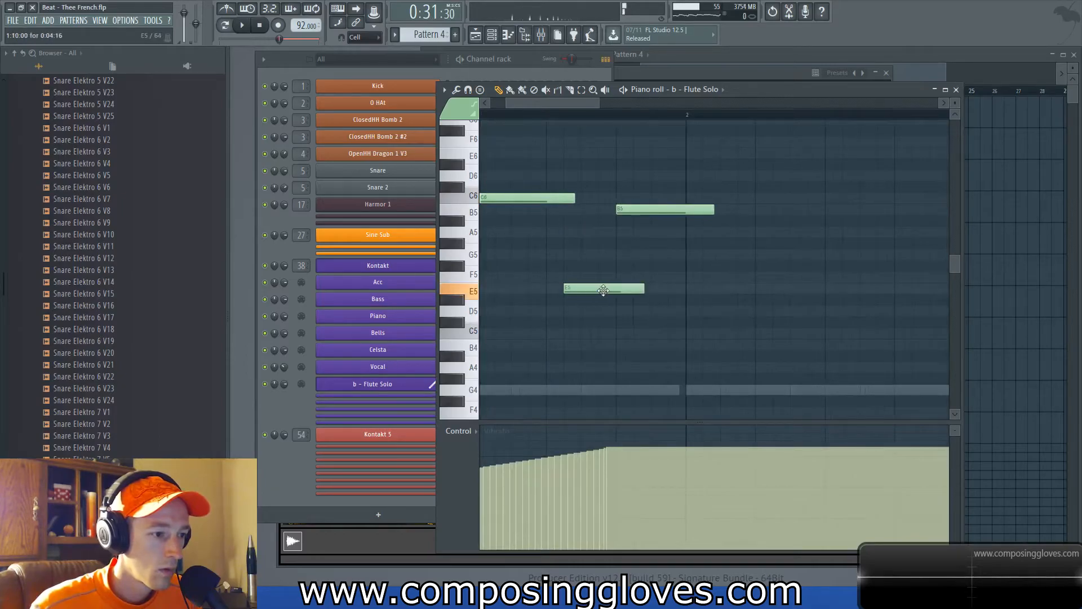
{"action": "mouse_move", "coordinate": [599, 281]}
{"action": "left_mouse_down"}
{"action": "mouse_move", "coordinate": [577, 267]}
{"action": "mouse_move", "coordinate": [576, 162]}
{"action": "mouse_move", "coordinate": [608, 176]}
{"action": "mouse_move", "coordinate": [630, 220]}
{"action": "left_mouse_up"}
{"action": "key", "text": "space"}
{"action": "key", "text": "space"}
{"action": "left_click_drag", "start_coordinate": [596, 179], "coordinate": [614, 179]}
{"action": "key", "text": "space"}
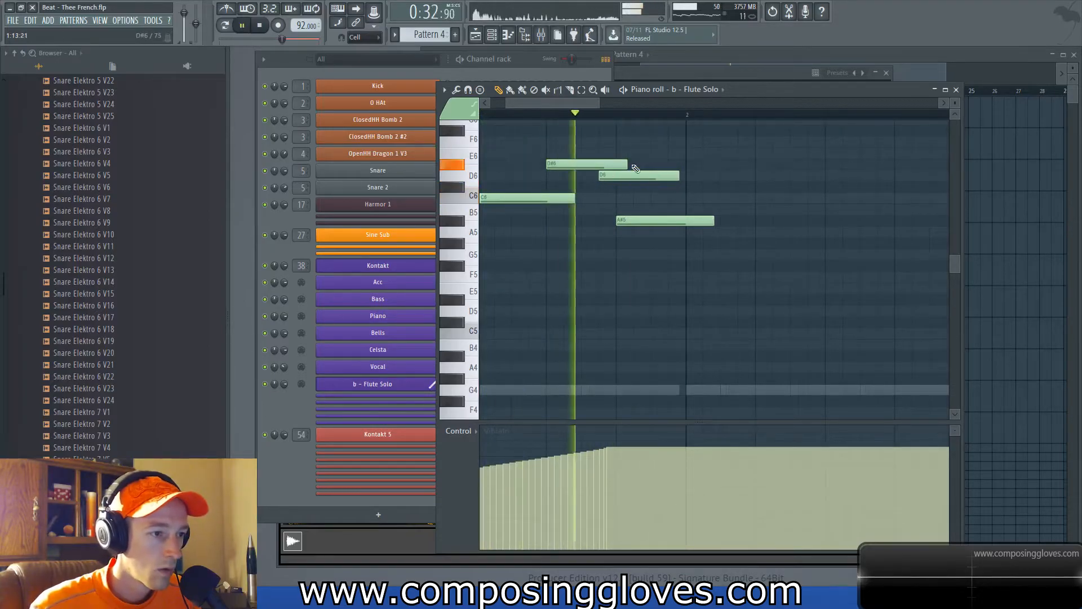
{"action": "key", "text": "space"}
Step: Replace the flute's D#6, D6 and A#5 notes with Staccato versions and audition the phrase
{"action": "left_click", "coordinate": [443, 112]}
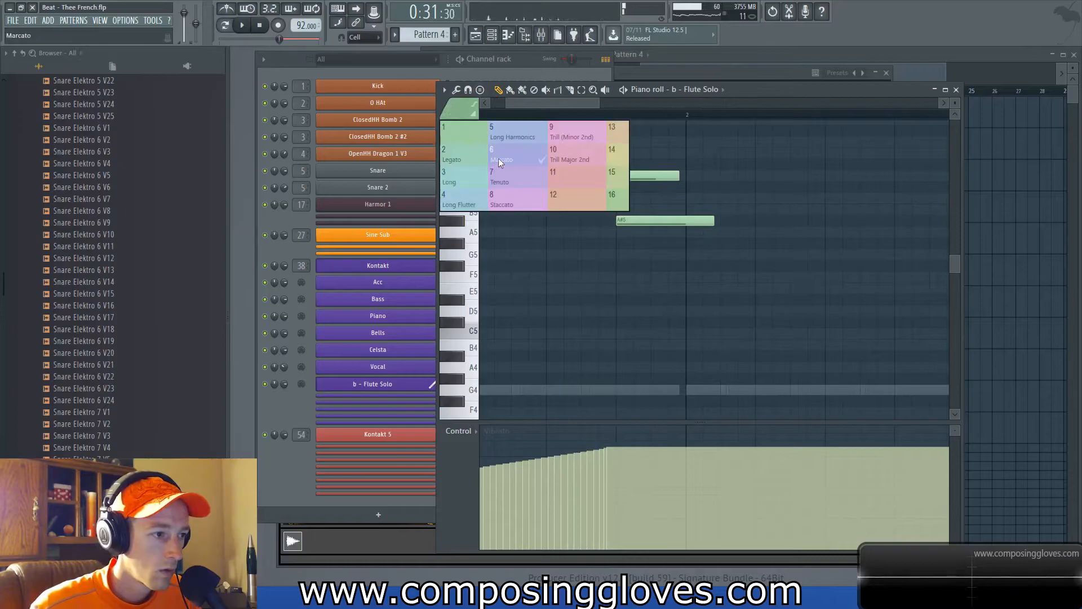
{"action": "left_click", "coordinate": [506, 203]}
{"action": "right_click", "coordinate": [557, 166]}
{"action": "left_click", "coordinate": [557, 165]}
{"action": "right_click", "coordinate": [612, 174]}
{"action": "left_click", "coordinate": [597, 173]}
{"action": "right_click", "coordinate": [633, 217]}
{"action": "left_click", "coordinate": [618, 219]}
{"action": "scroll", "coordinate": [600, 198], "scroll_direction": "down", "scroll_amount": 1}
{"action": "key", "text": "space"}
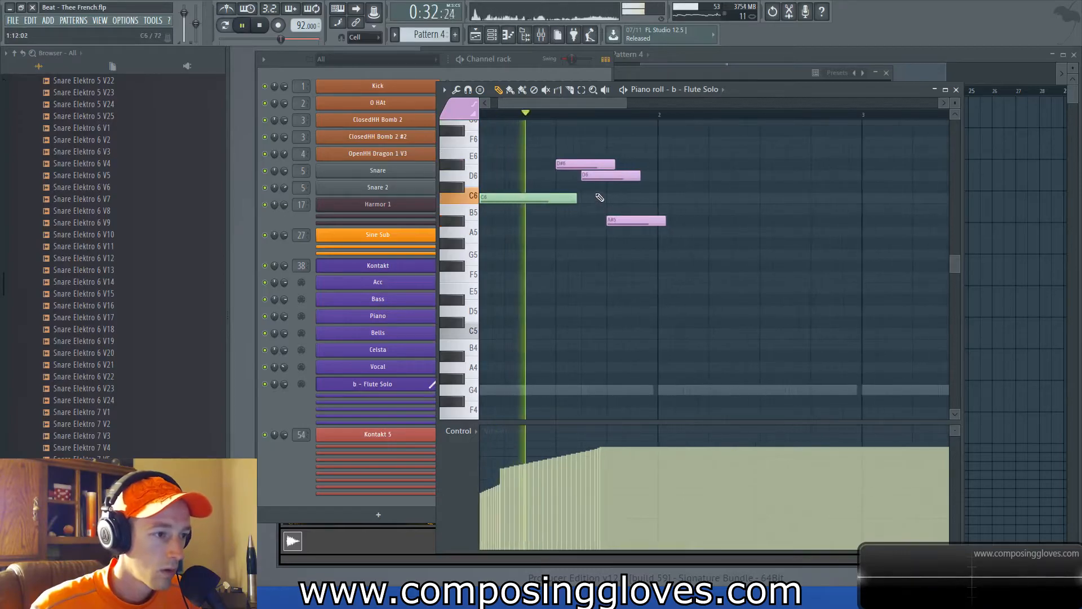
{"action": "key", "text": "space"}
{"action": "left_click_drag", "start_coordinate": [621, 206], "coordinate": [648, 220]}
{"action": "key", "text": "space"}
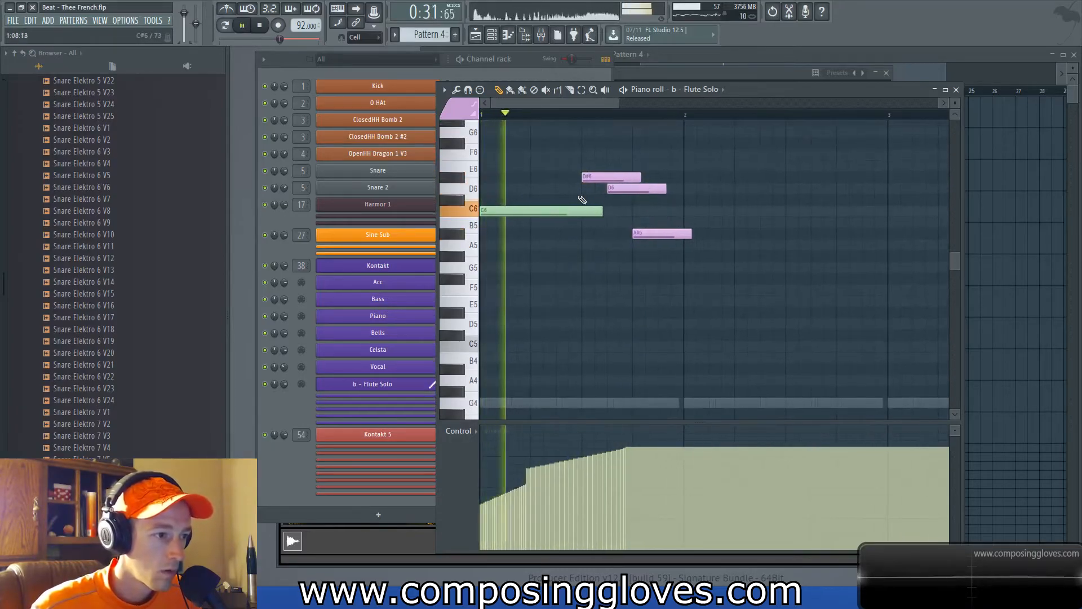
{"action": "key", "text": "space"}
Step: Examine the C6 note's properties and the flute's articulation and Kontakt instrument settings while auditioning the pattern
{"action": "double_click", "coordinate": [495, 210]}
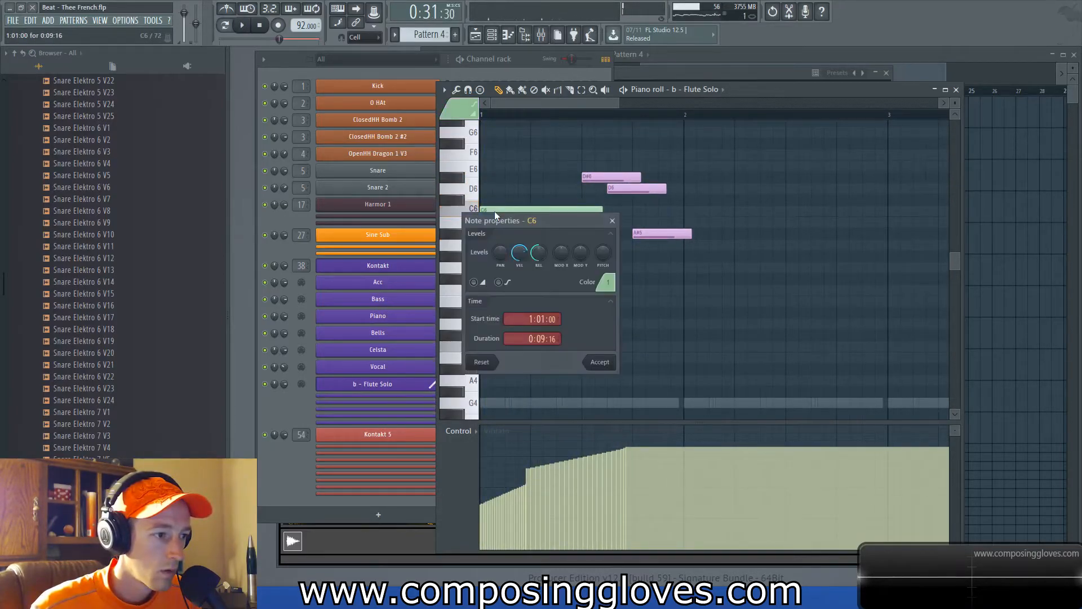
{"action": "left_click", "coordinate": [612, 221]}
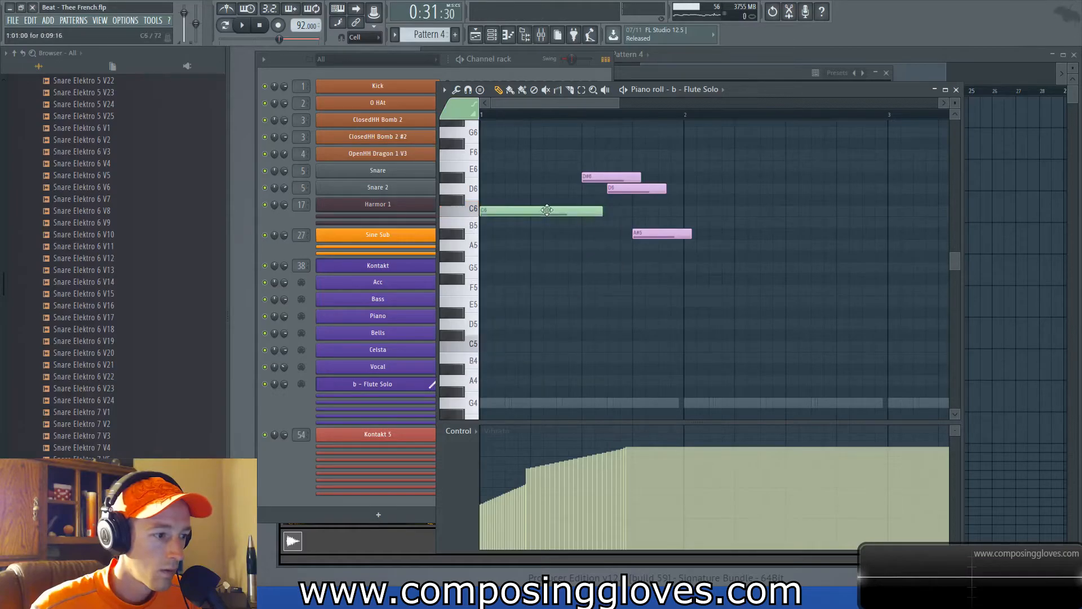
{"action": "left_click", "coordinate": [376, 385]}
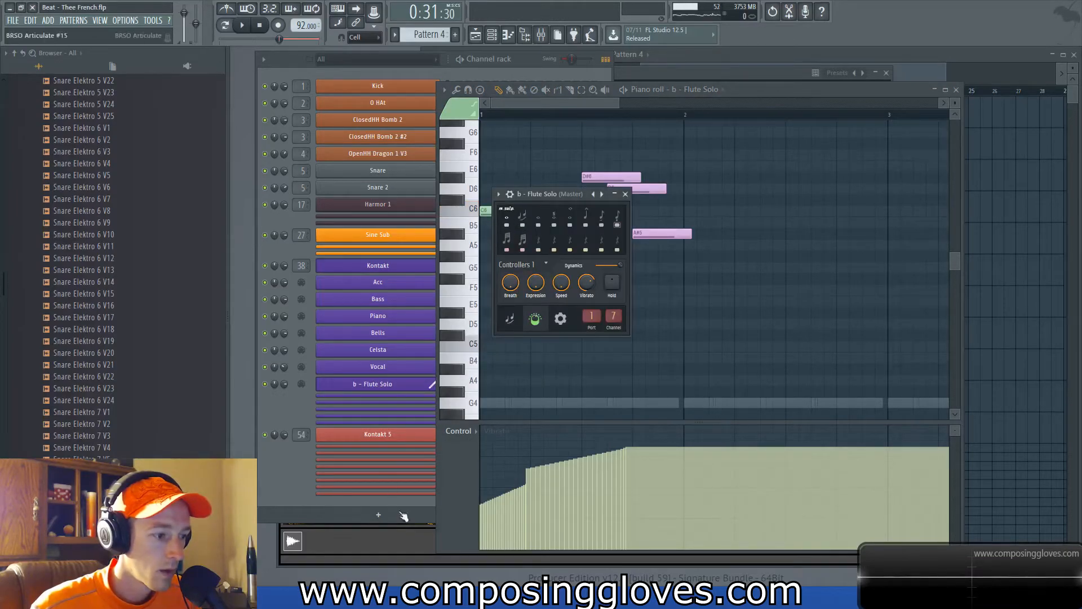
{"action": "left_click", "coordinate": [391, 490]}
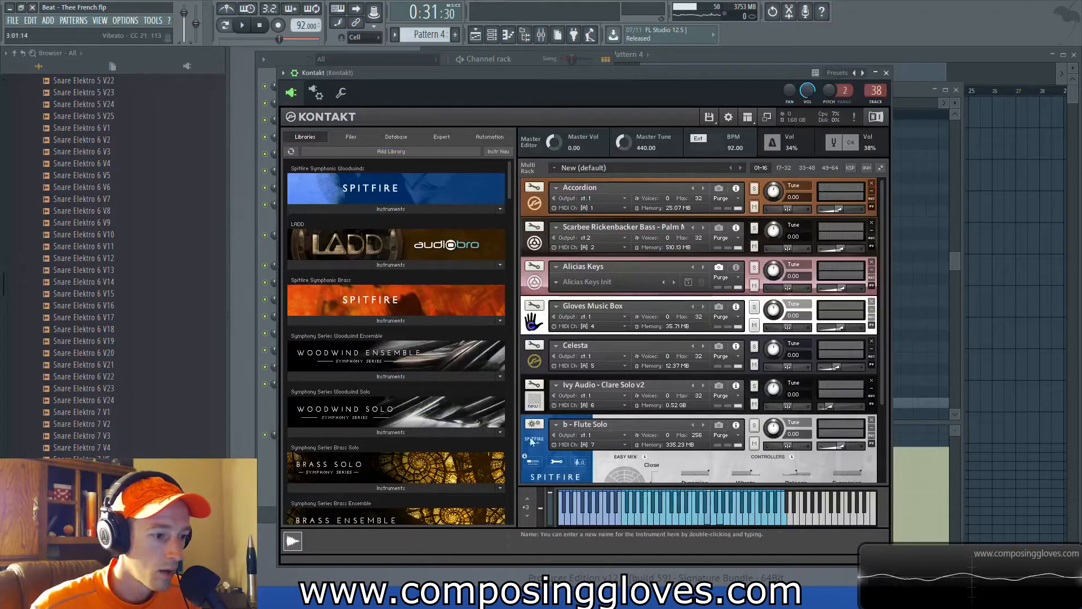
{"action": "left_click", "coordinate": [266, 469]}
{"action": "left_click", "coordinate": [417, 389]}
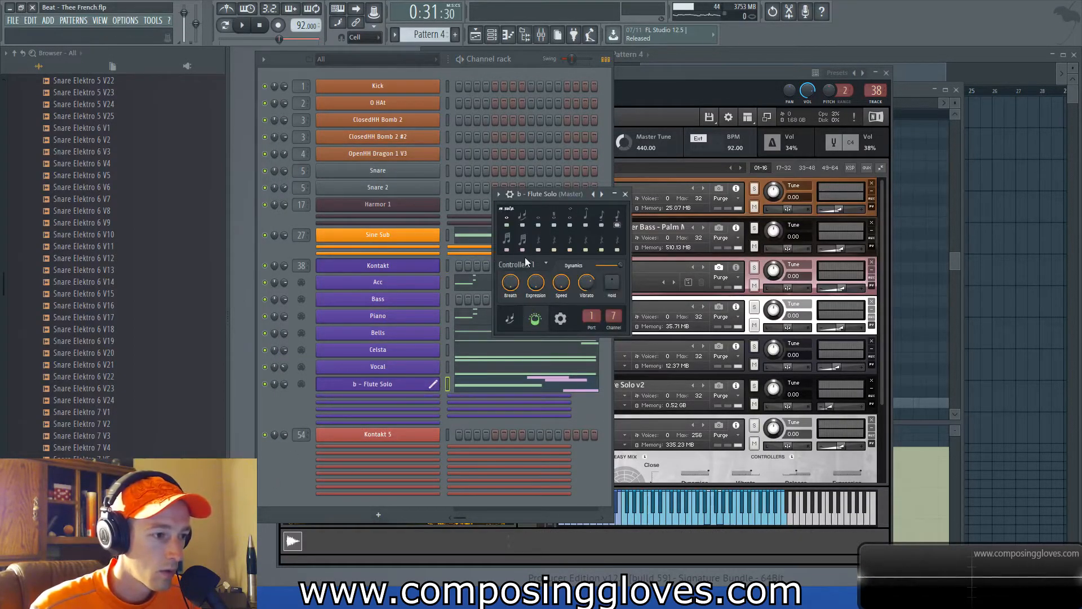
{"action": "key", "text": "space"}
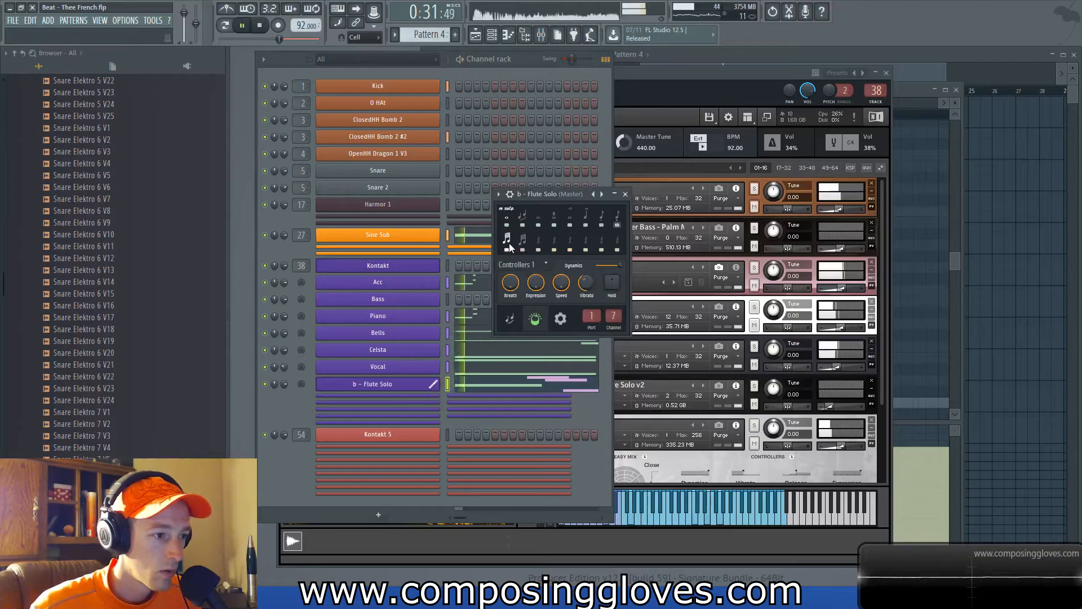
{"action": "left_click", "coordinate": [495, 388]}
{"action": "key", "text": "space"}
Step: Switch the flute's C6 note to the Legato articulation, delete the three Staccato notes, and audition the result
{"action": "left_click", "coordinate": [449, 112]}
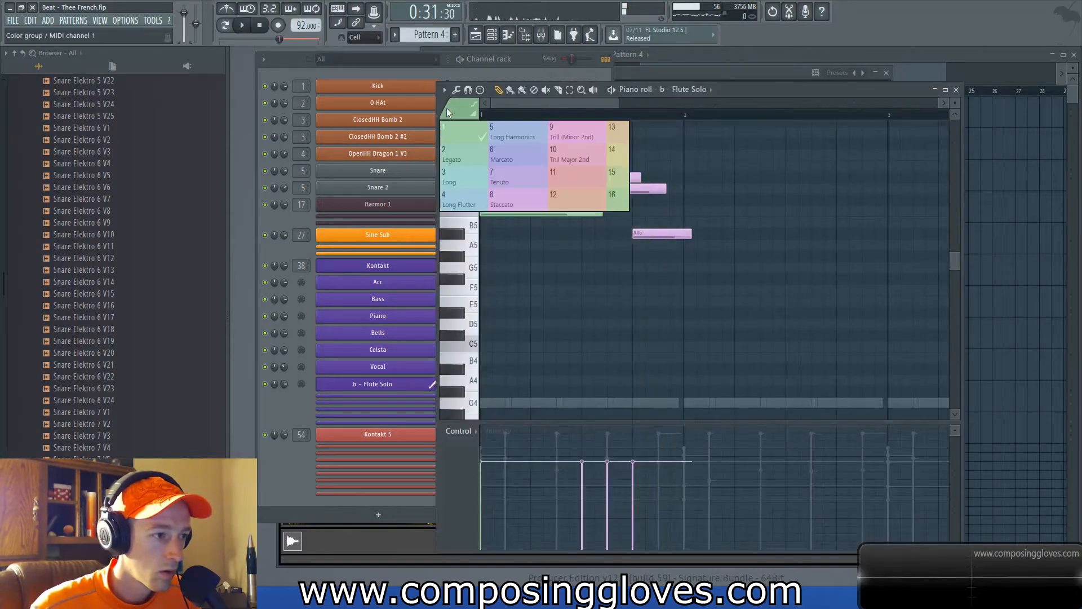
{"action": "left_click", "coordinate": [455, 144]}
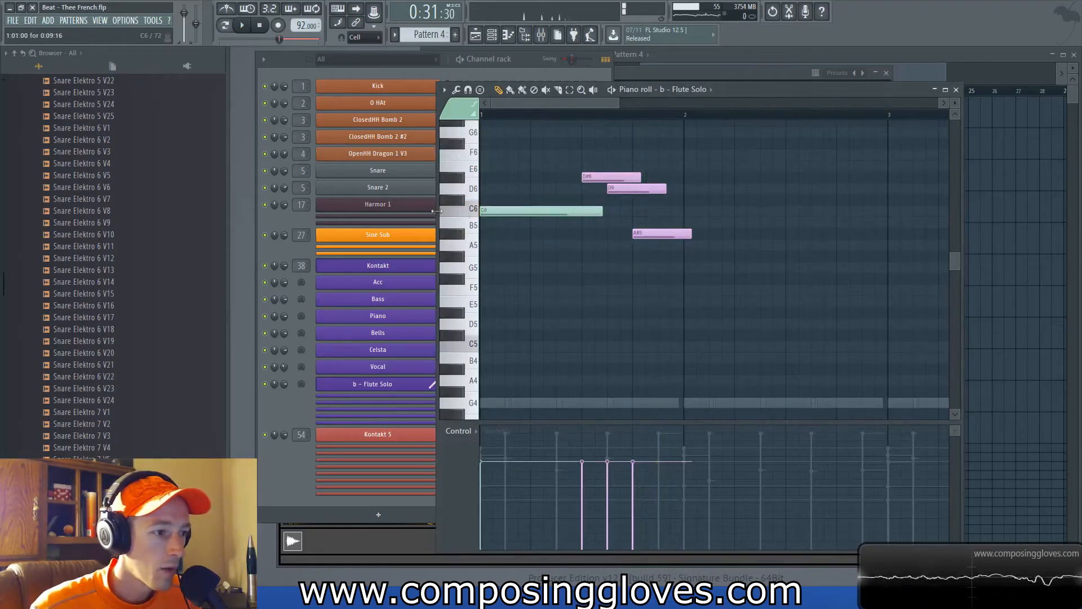
{"action": "right_click", "coordinate": [601, 173]}
{"action": "right_click", "coordinate": [623, 188]}
{"action": "right_click", "coordinate": [645, 234]}
{"action": "key", "text": "space"}
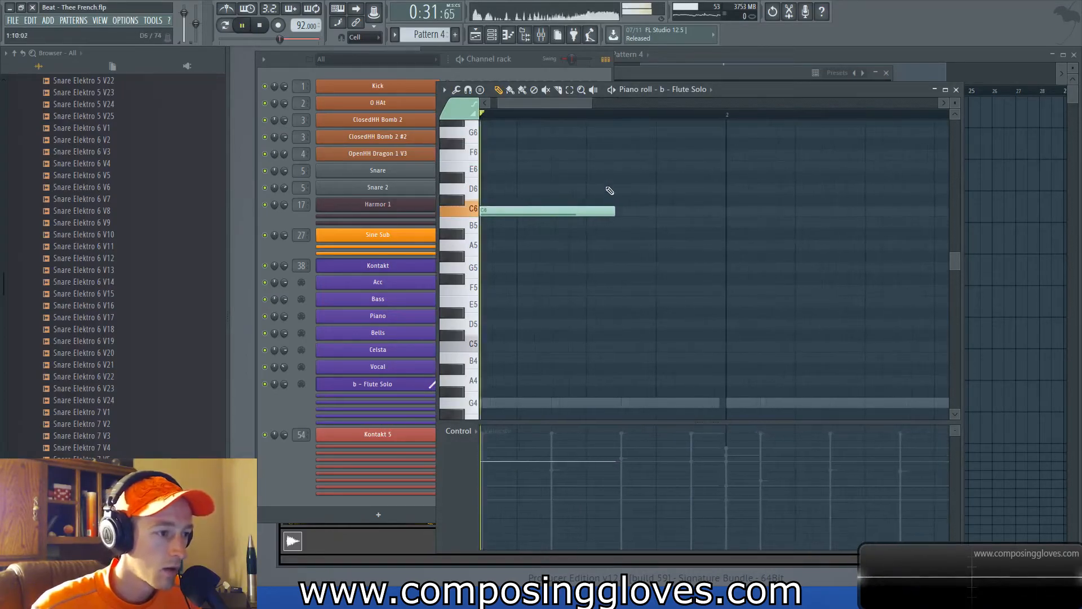
{"action": "key", "text": "space"}
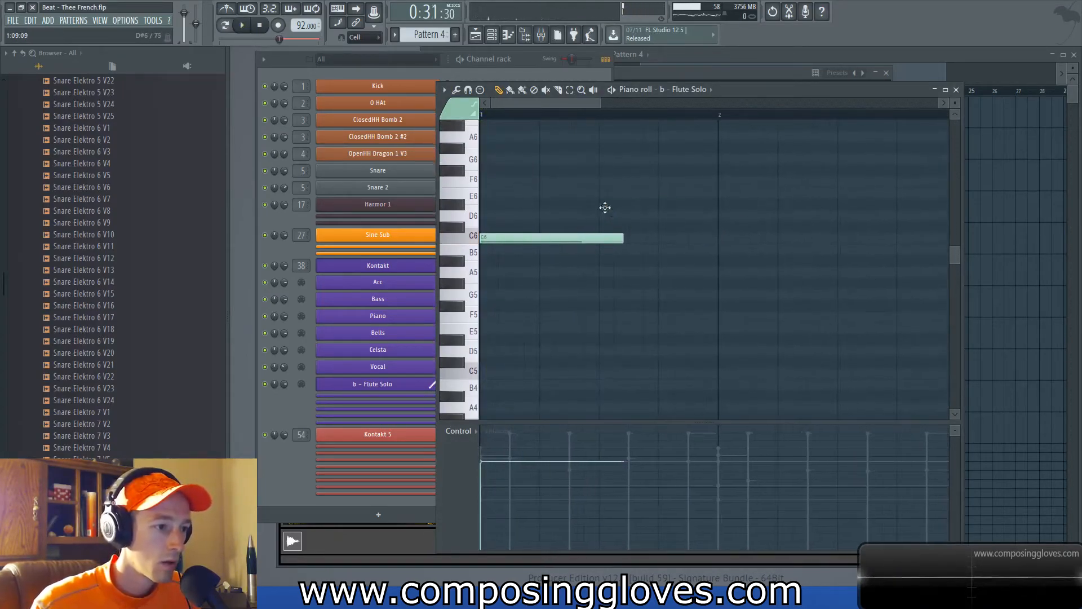
Step: Add Legato D#6, D6 and A#5 notes overlapping the end of the C6, audition them, and move the D6 slightly later
{"action": "left_click", "coordinate": [604, 205]}
{"action": "left_click", "coordinate": [628, 217]}
{"action": "left_click", "coordinate": [640, 260]}
{"action": "key", "text": "space"}
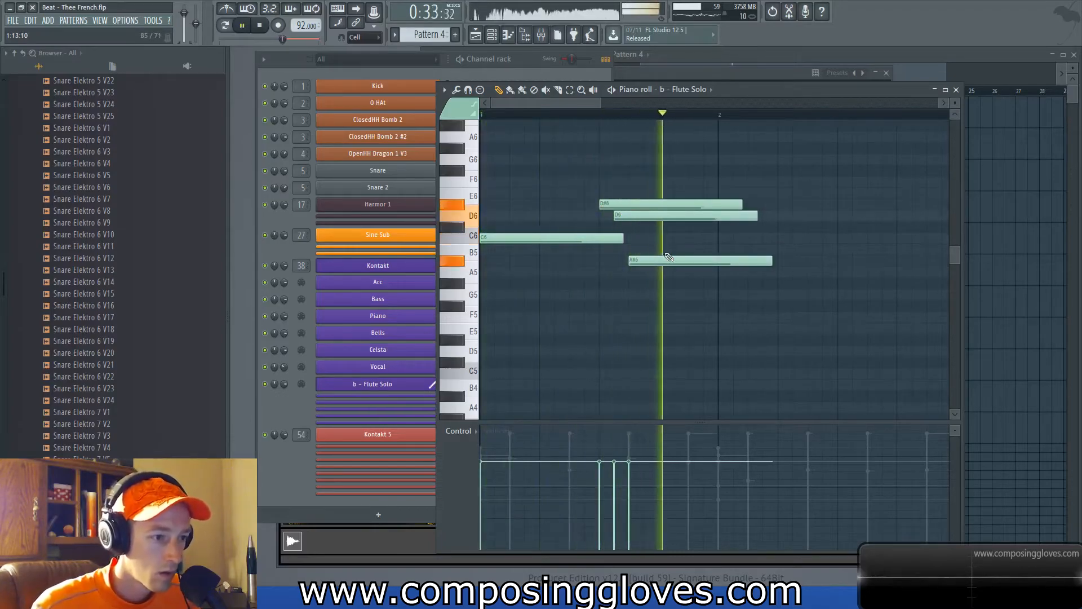
{"action": "key", "text": "space"}
{"action": "left_click_drag", "start_coordinate": [637, 218], "coordinate": [652, 218]}
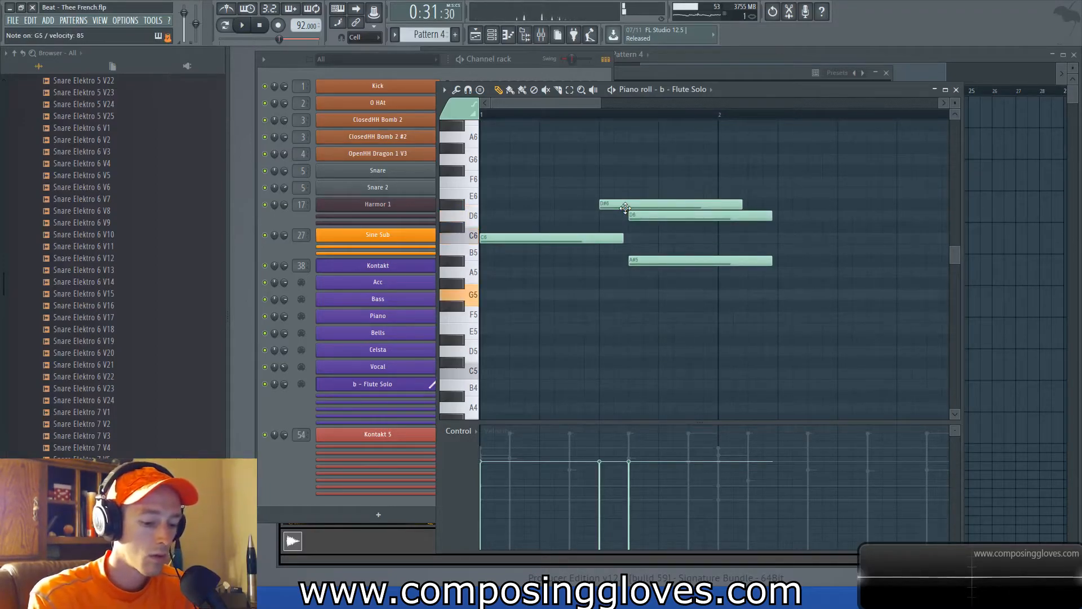
Step: Delete the flute's D#6 and D6 notes and move the A#5 earlier to overlap the end of the C6
{"action": "scroll", "coordinate": [625, 210], "scroll_direction": "down", "scroll_amount": 3}
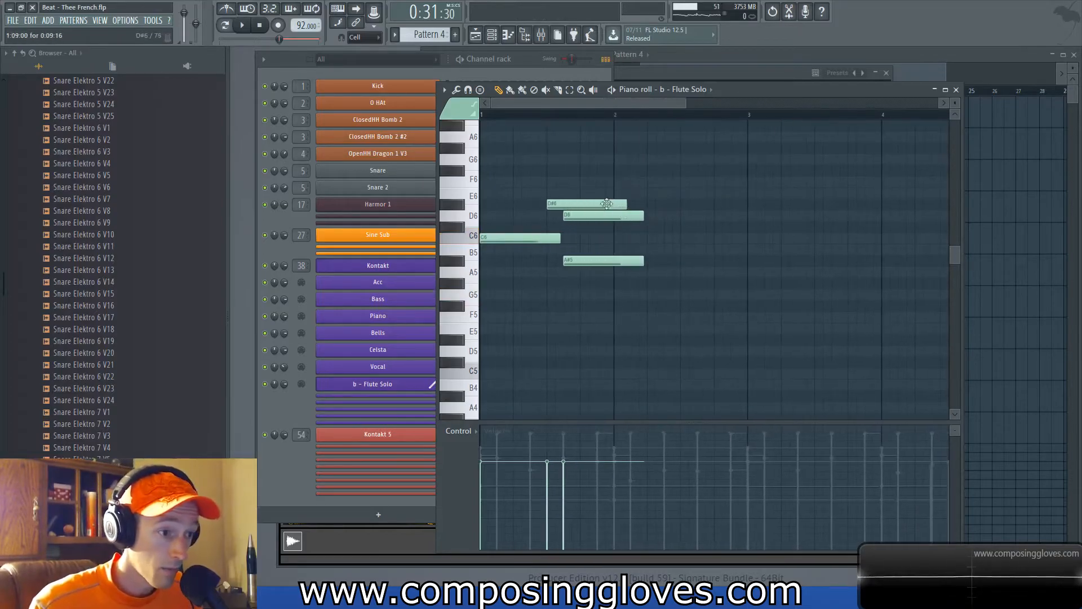
{"action": "right_click", "coordinate": [608, 206]}
{"action": "right_click", "coordinate": [610, 216]}
{"action": "left_click_drag", "start_coordinate": [574, 257], "coordinate": [556, 258]}
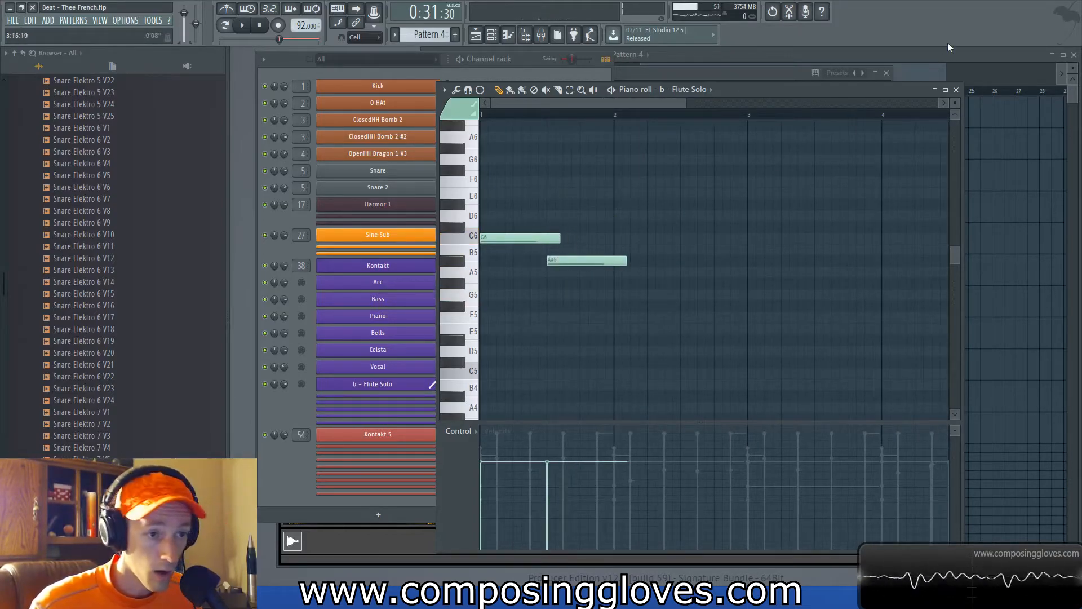
Step: Play the song in the Playlist from before bar 13 and open the first Pattern 4 clip in the piano roll
{"action": "left_click", "coordinate": [912, 65]}
{"action": "left_click", "coordinate": [649, 91]}
{"action": "key", "text": "space"}
{"action": "scroll", "coordinate": [679, 169], "scroll_direction": "up", "scroll_amount": 2}
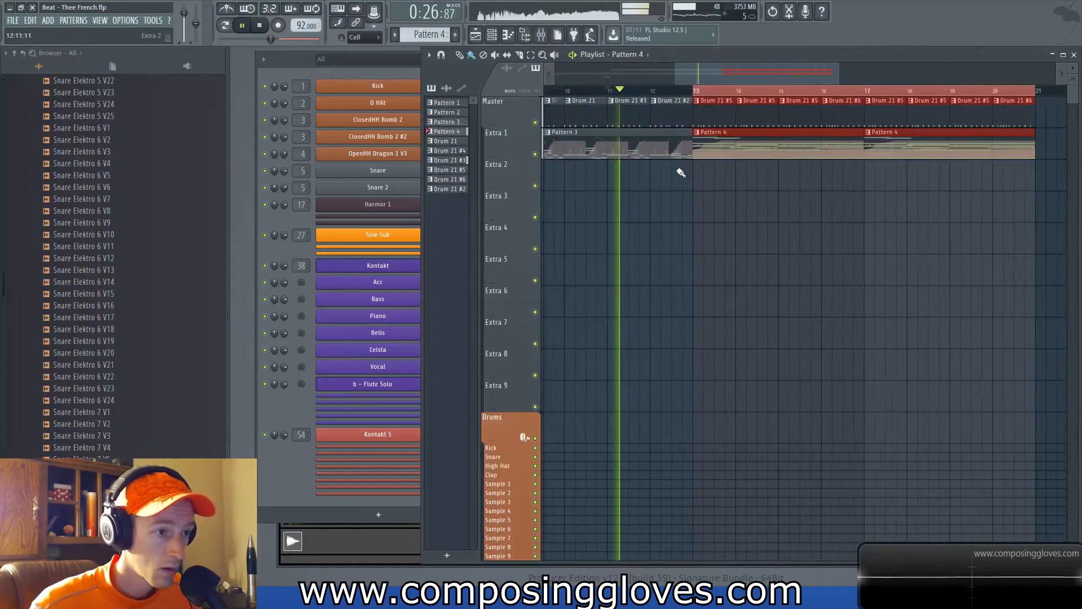
{"action": "double_click", "coordinate": [725, 152]}
{"action": "scroll", "coordinate": [526, 264], "scroll_direction": "down", "scroll_amount": 2}
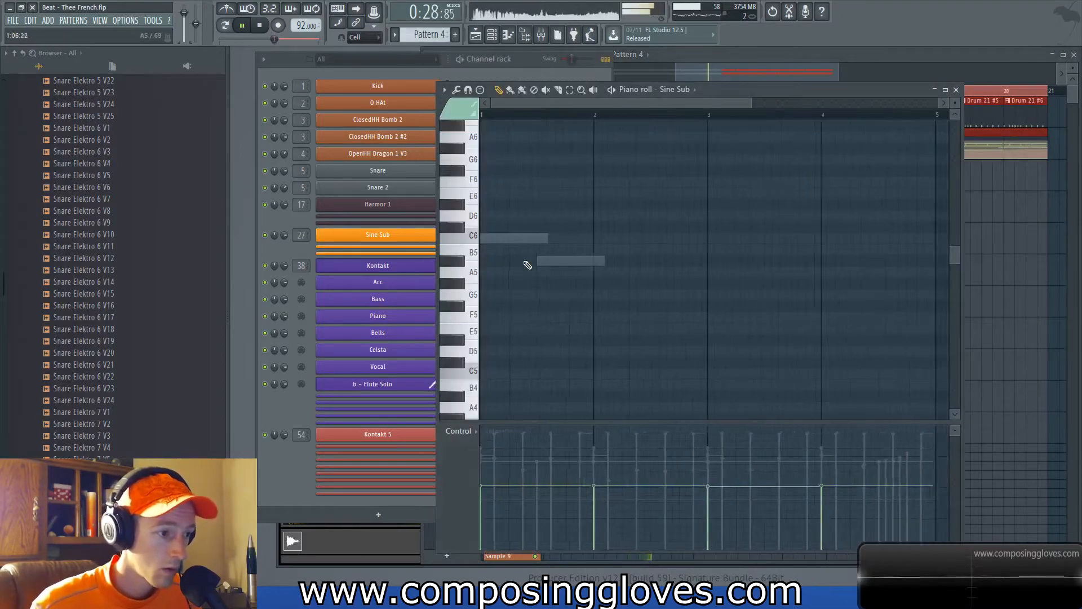
Step: Delete the C6 and A#5 notes from the b - Flute Solo part
{"action": "right_click", "coordinate": [522, 240]}
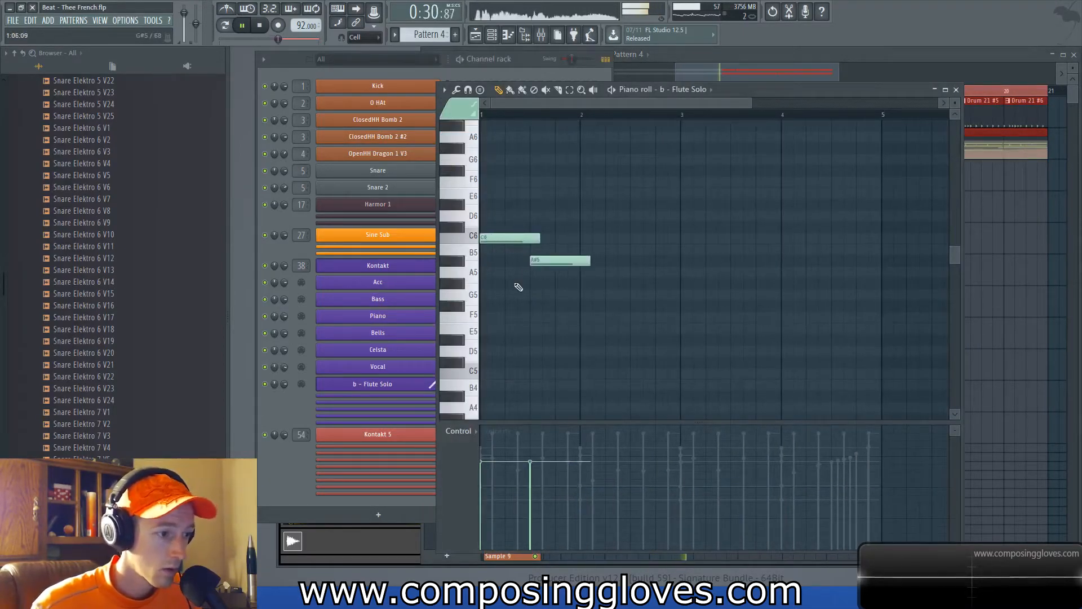
{"action": "scroll", "coordinate": [518, 286], "scroll_direction": "up", "scroll_amount": 1}
{"action": "key", "text": "space"}
{"action": "right_click", "coordinate": [523, 253]}
{"action": "right_click", "coordinate": [544, 275]}
{"action": "key", "text": "space"}
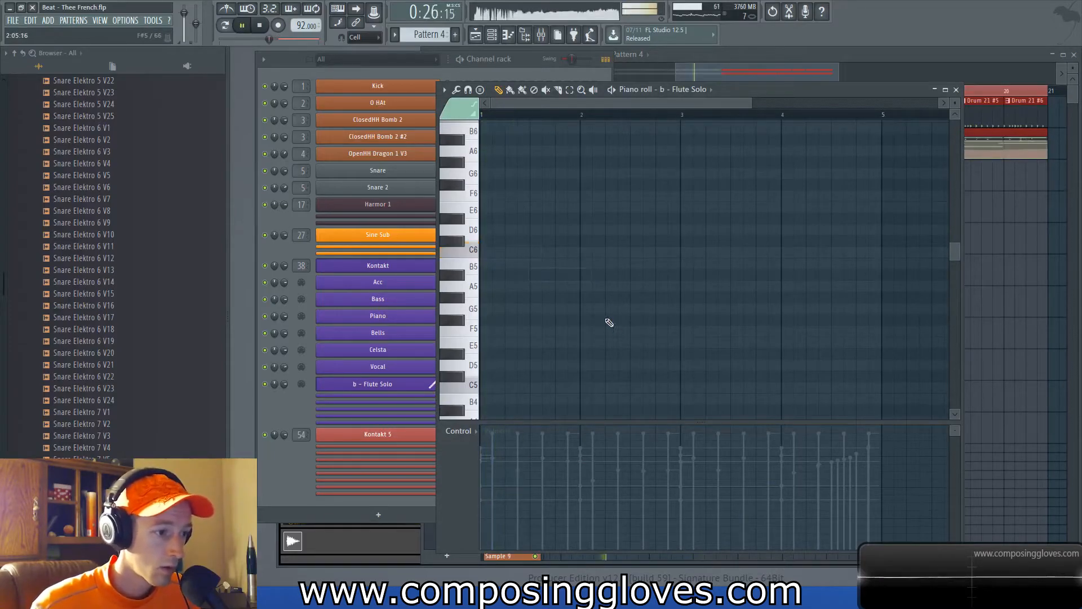
Step: Play the song, make the second Pattern 4 clip at bar 17 unique, and open it in the piano roll
{"action": "key", "text": "F5"}
{"action": "left_click", "coordinate": [699, 92]}
{"action": "key", "text": "space"}
{"action": "key", "text": "F7"}
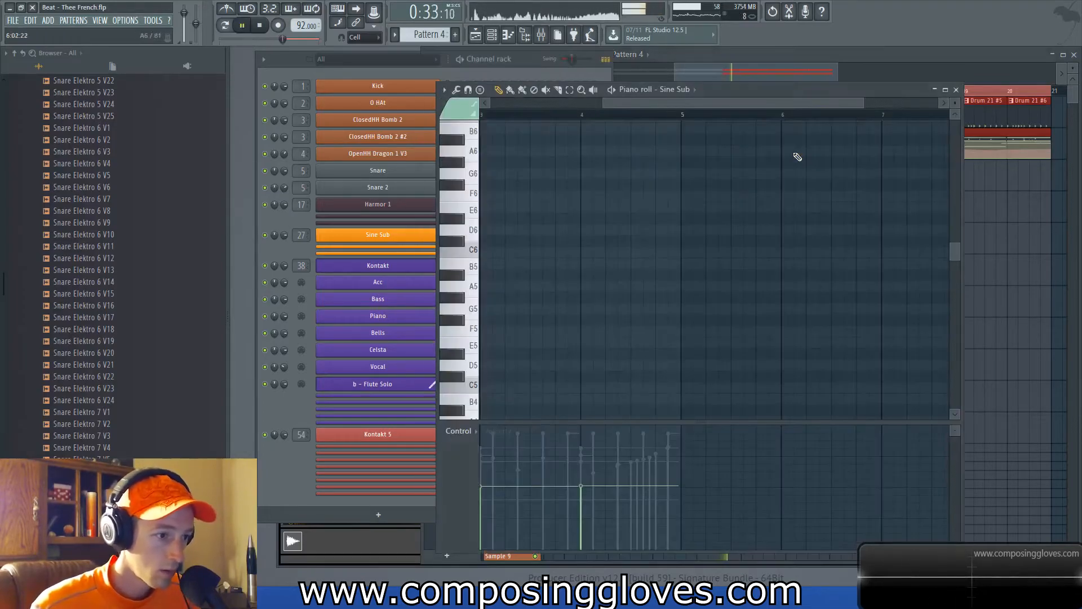
{"action": "scroll", "coordinate": [594, 273], "scroll_direction": "down", "scroll_amount": 4}
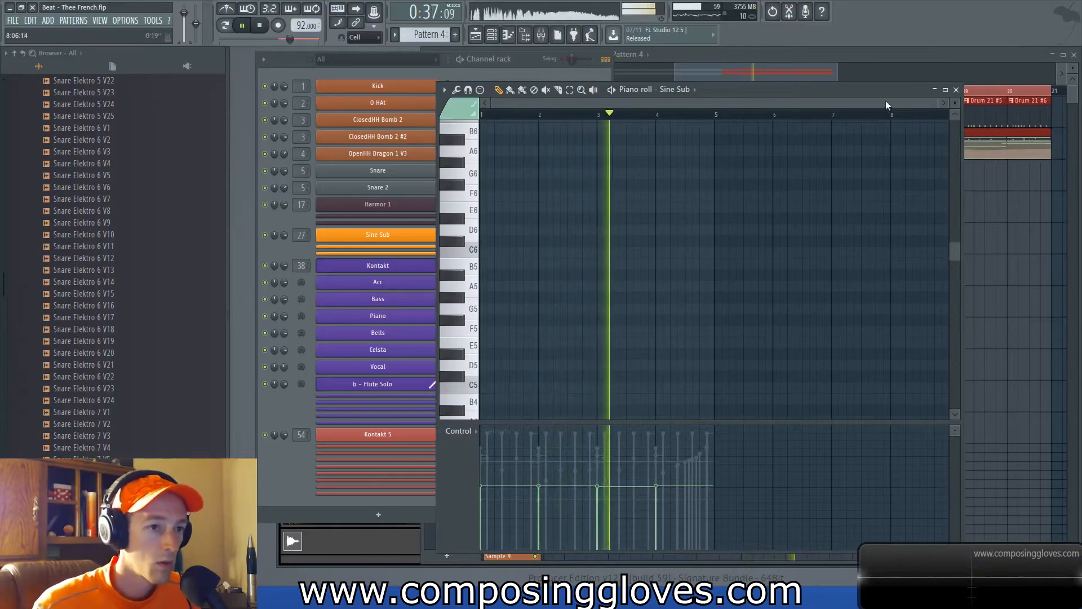
{"action": "key", "text": "F5"}
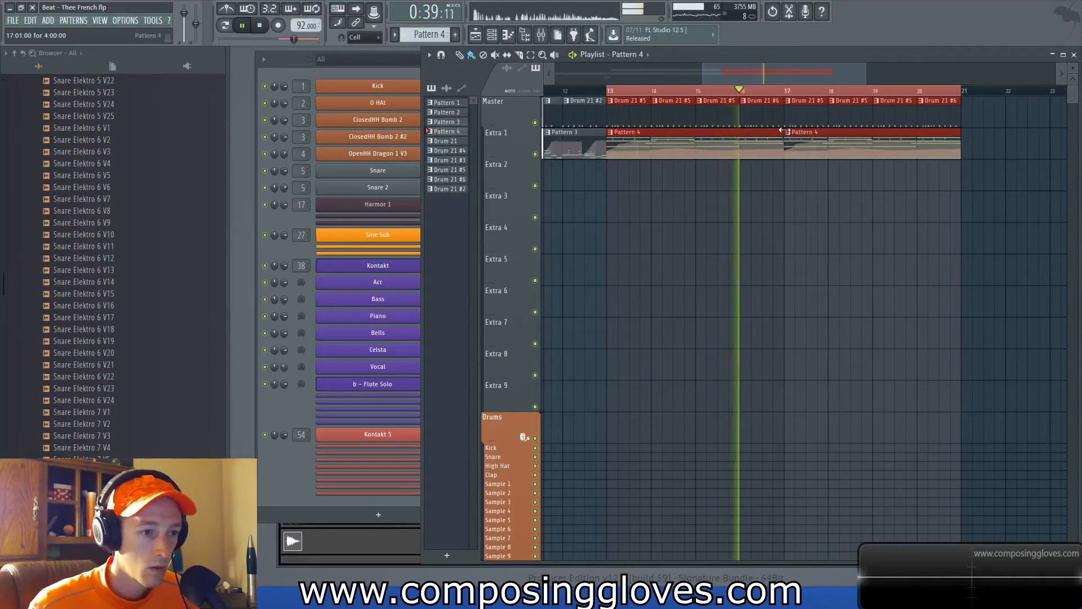
{"action": "left_click", "coordinate": [787, 132]}
{"action": "left_click", "coordinate": [812, 207]}
{"action": "key", "text": "F7"}
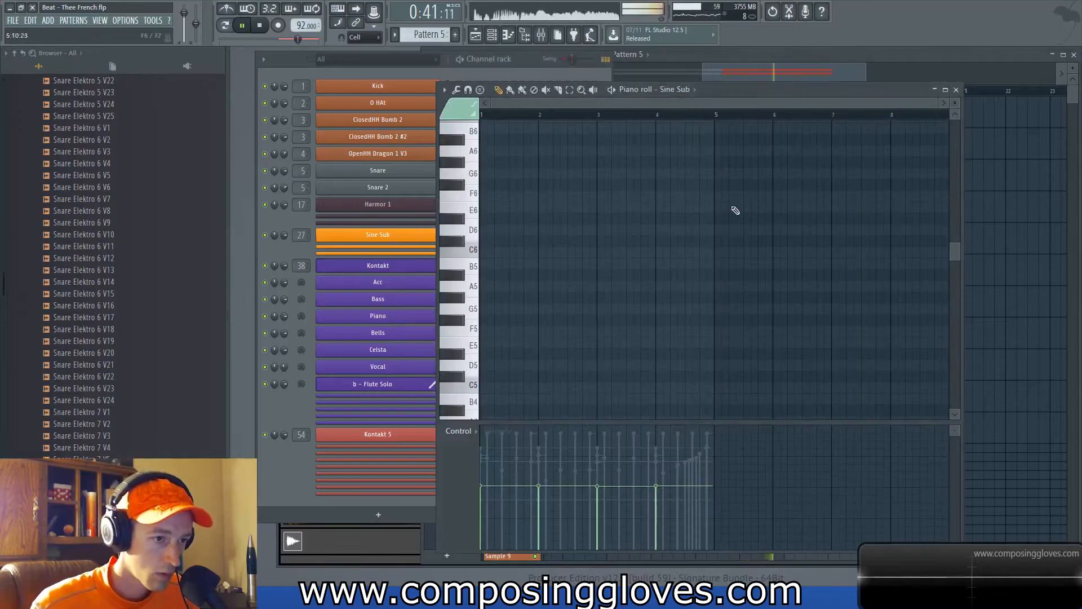
Step: Stop playback and open the piano roll of the b - Flute Solo channel in Pattern 5
{"action": "scroll", "coordinate": [502, 309], "scroll_direction": "up", "scroll_amount": 3}
{"action": "scroll", "coordinate": [628, 255], "scroll_direction": "down", "scroll_amount": 2}
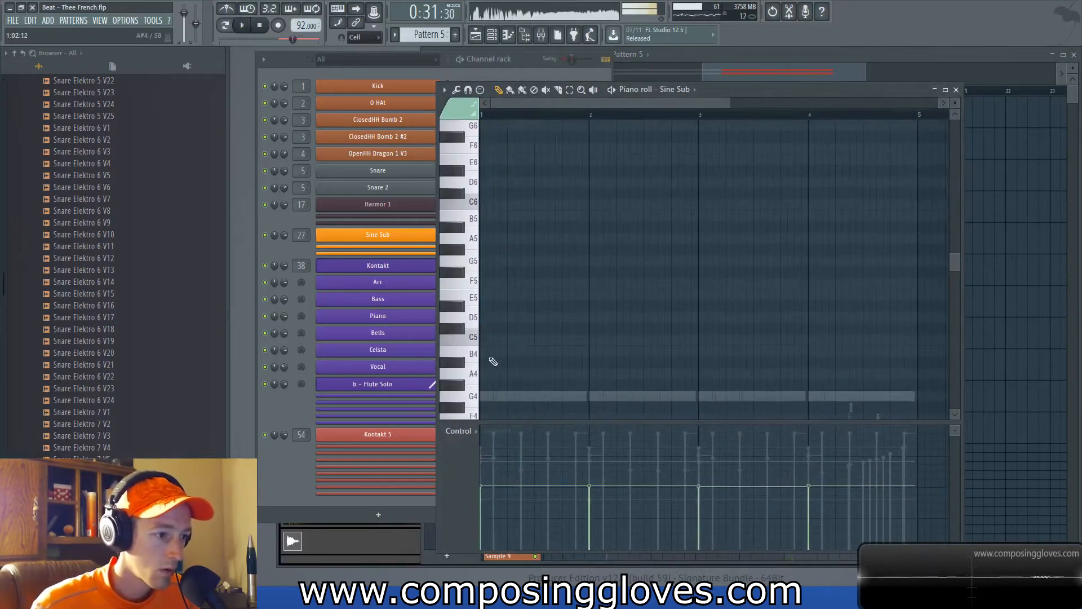
{"action": "key", "text": "space"}
{"action": "scroll", "coordinate": [491, 327], "scroll_direction": "down", "scroll_amount": 1}
{"action": "left_click_drag", "start_coordinate": [488, 298], "coordinate": [482, 306]}
{"action": "right_click", "coordinate": [482, 306]}
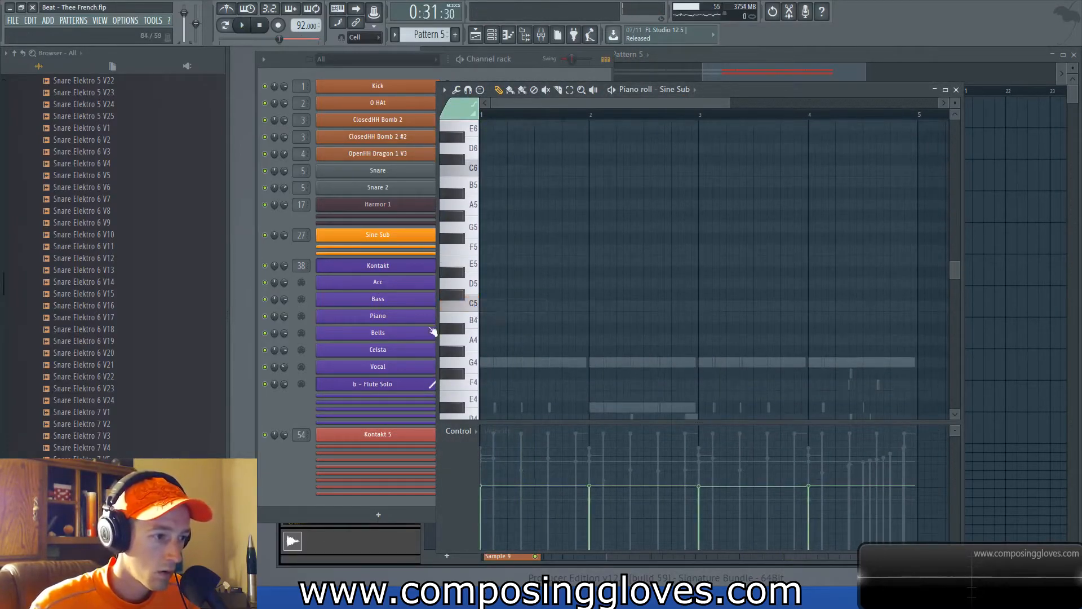
{"action": "left_click", "coordinate": [288, 408]}
{"action": "right_click", "coordinate": [433, 384]}
{"action": "left_click", "coordinate": [465, 387]}
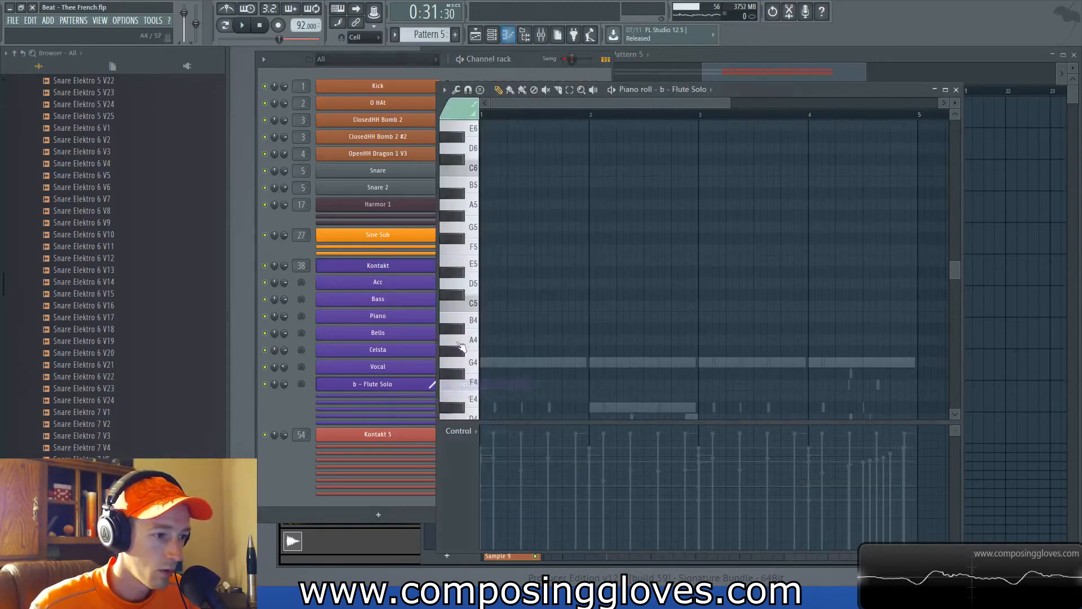
Step: Enlarge the Kontakt window and replace the b - Flute Solo instrument with e - Bass Flute.nki from Spitfire Symphonic Woodwinds
{"action": "left_click", "coordinate": [391, 550]}
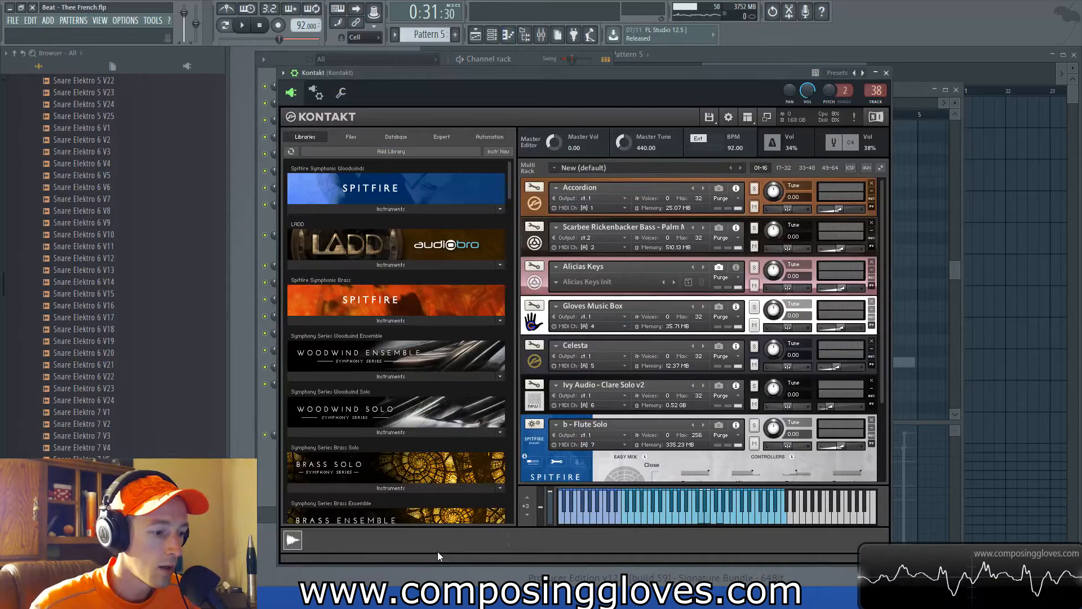
{"action": "left_click_drag", "start_coordinate": [438, 553], "coordinate": [434, 568]}
{"action": "left_click", "coordinate": [405, 211]}
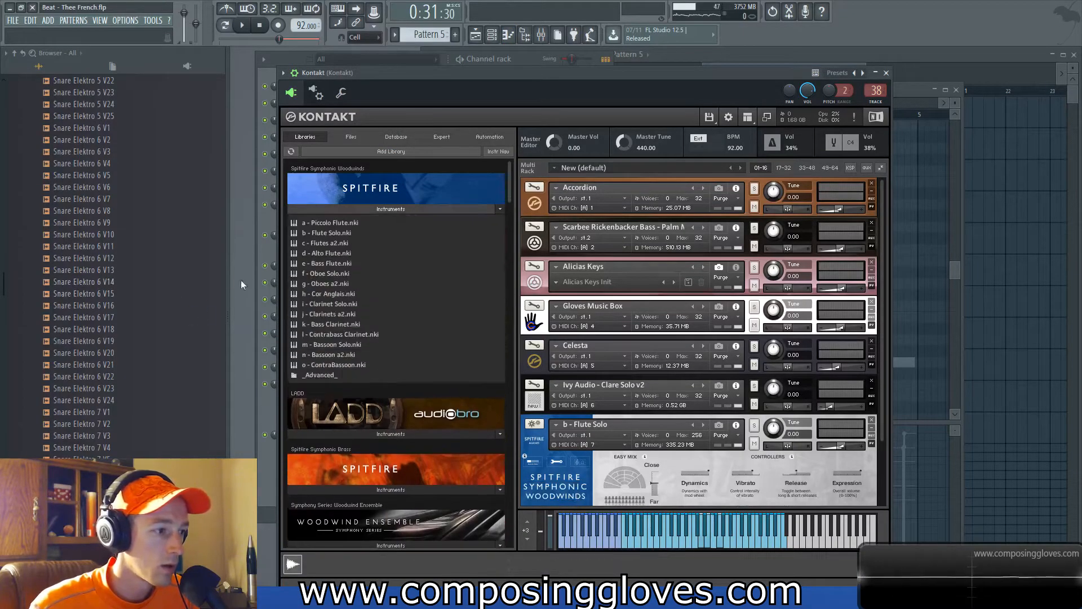
{"action": "left_click", "coordinate": [330, 264]}
{"action": "left_click_drag", "start_coordinate": [523, 452], "coordinate": [524, 454]}
{"action": "left_click", "coordinate": [530, 341]}
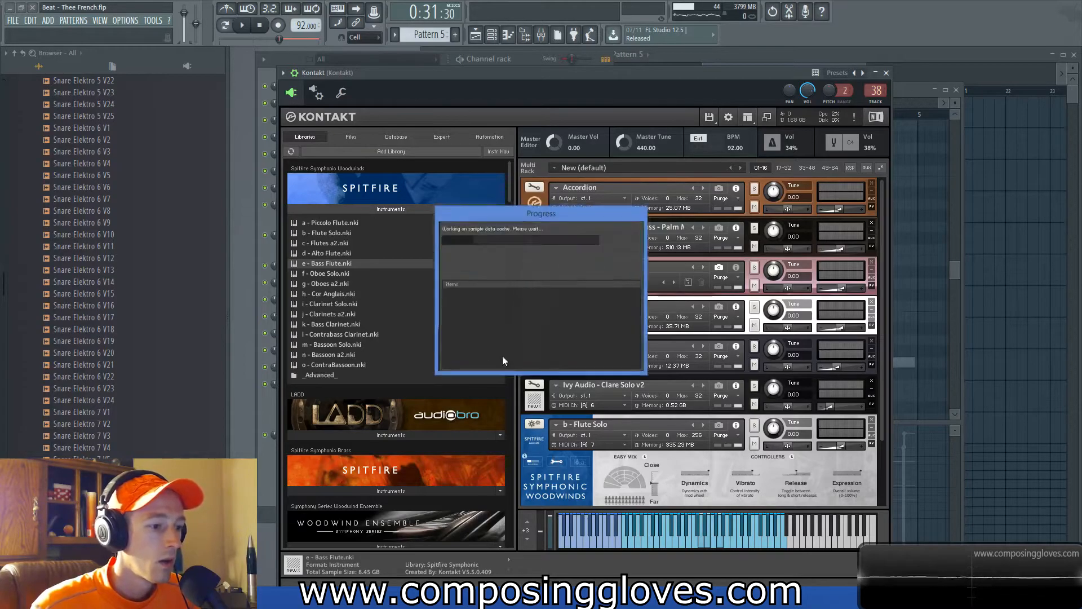
Step: Switch the b - Flute Solo channel to e - Bass Flute and open its piano roll
{"action": "left_click", "coordinate": [259, 472]}
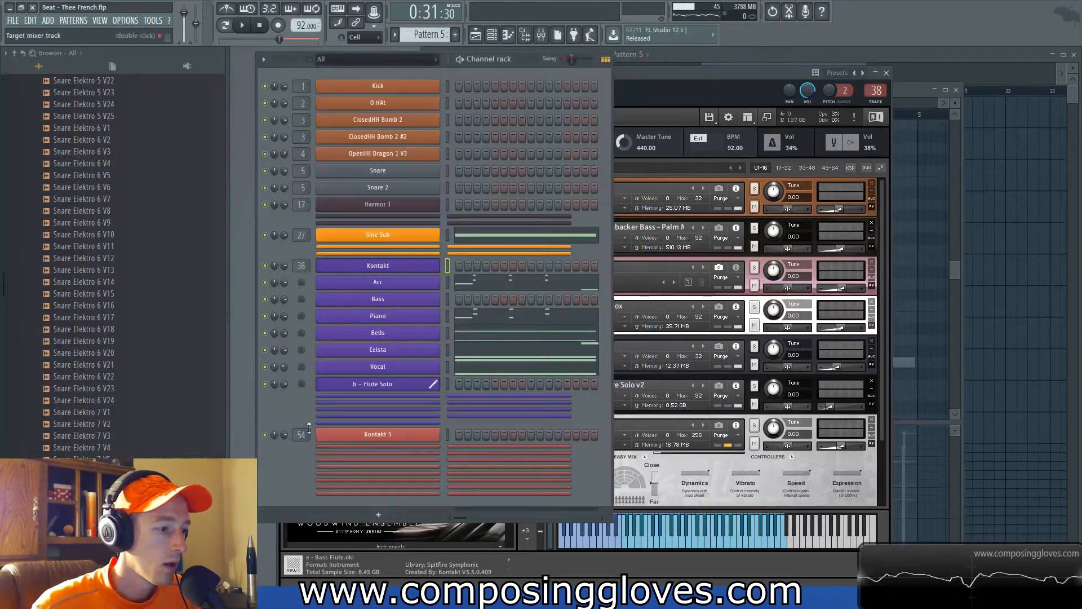
{"action": "left_click", "coordinate": [414, 381]}
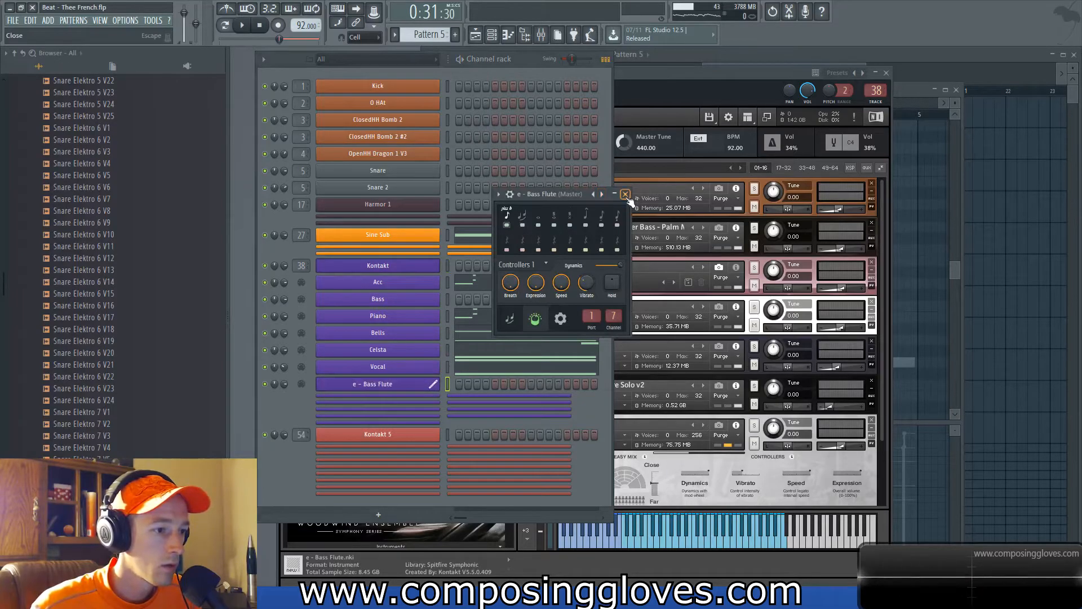
{"action": "left_click", "coordinate": [626, 194]}
{"action": "right_click", "coordinate": [430, 385]}
{"action": "key", "text": "Escape"}
{"action": "right_click", "coordinate": [430, 383]}
{"action": "left_click", "coordinate": [467, 383]}
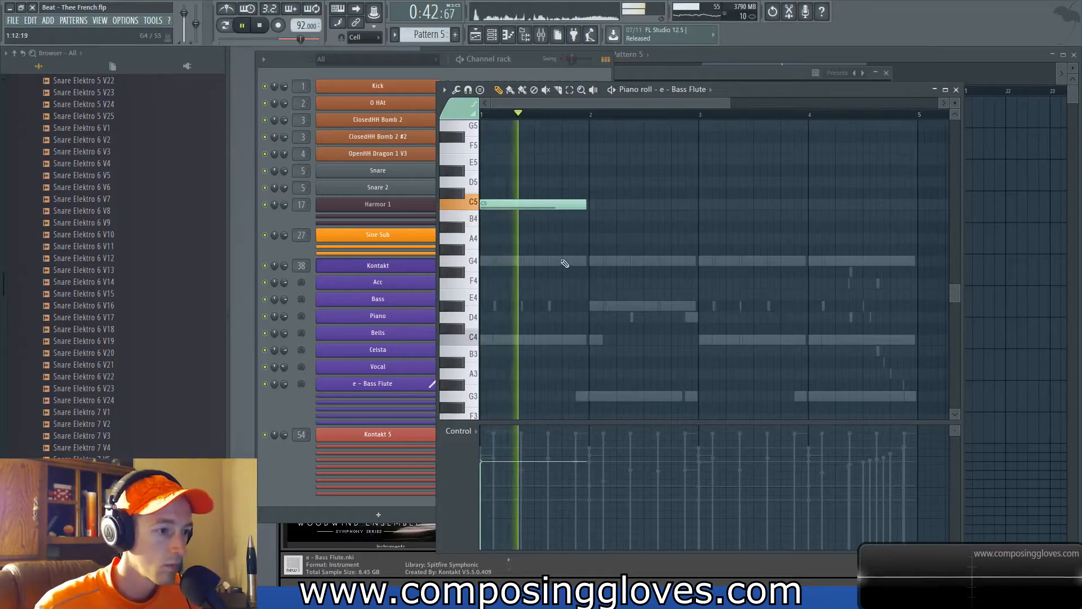
Step: Add a C5 in bar 2 of the Bass Flute part with a short B4 bridging the two C5 notes, and audition the phrase
{"action": "scroll", "coordinate": [564, 261], "scroll_direction": "down", "scroll_amount": 2, "text": "ctrl"}
{"action": "scroll", "coordinate": [592, 285], "scroll_direction": "up", "scroll_amount": 1}
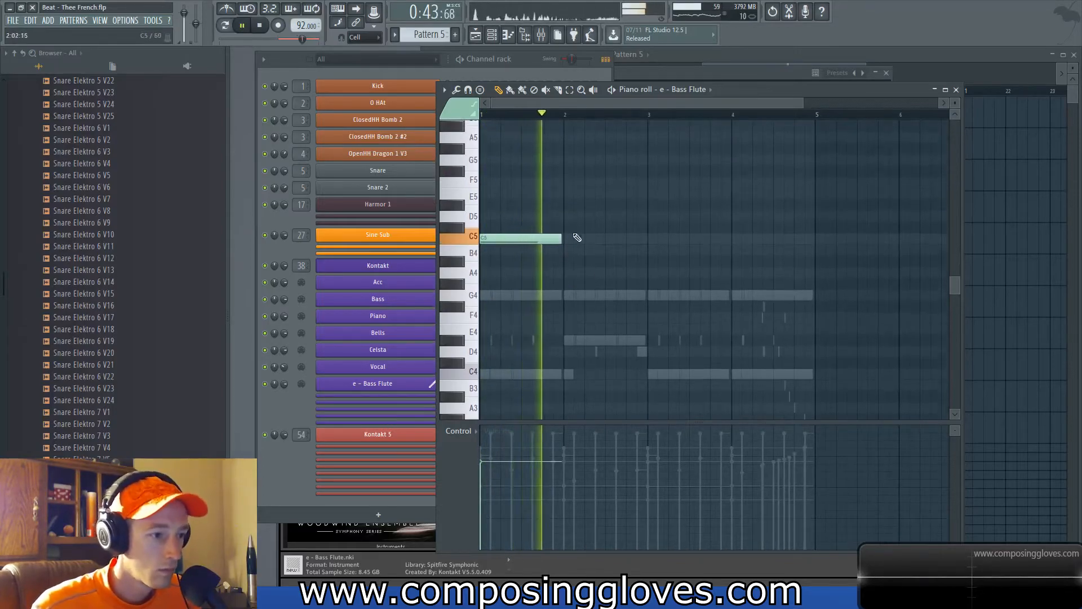
{"action": "left_click", "coordinate": [568, 216]}
{"action": "scroll", "coordinate": [558, 234], "scroll_direction": "up", "scroll_amount": 3, "text": "ctrl"}
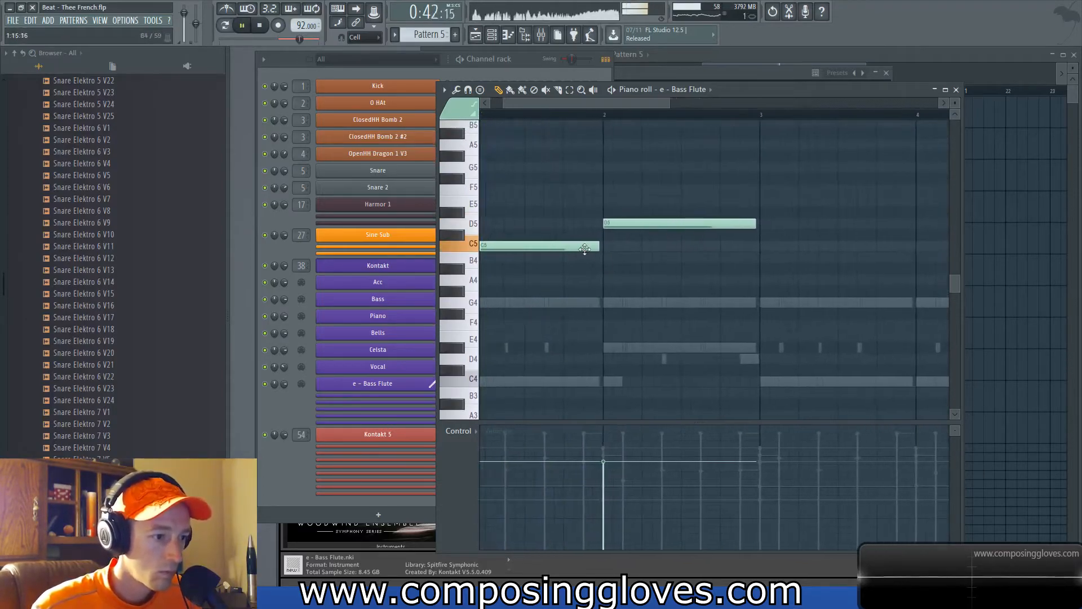
{"action": "left_click", "coordinate": [596, 258]}
{"action": "key", "text": "space"}
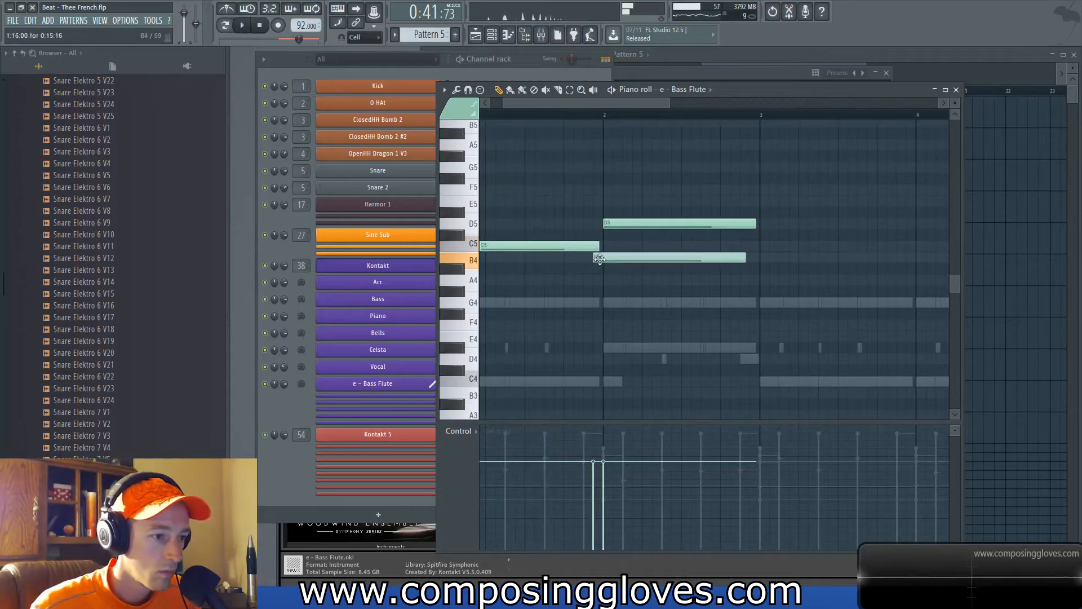
{"action": "left_click_drag", "start_coordinate": [641, 236], "coordinate": [643, 257]}
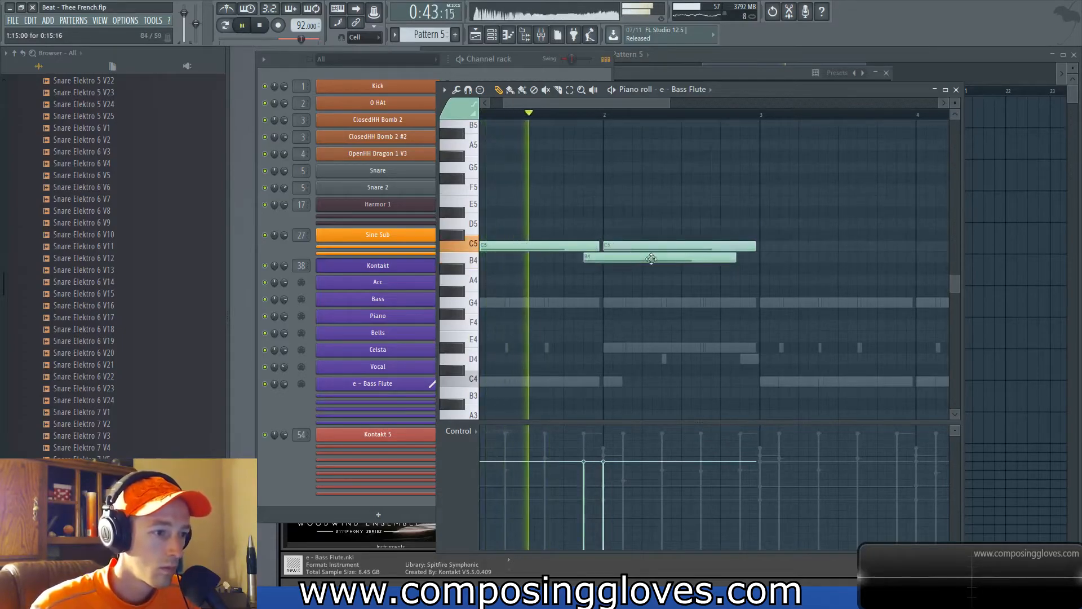
{"action": "left_click_drag", "start_coordinate": [737, 259], "coordinate": [619, 259]}
{"action": "key", "text": "space"}
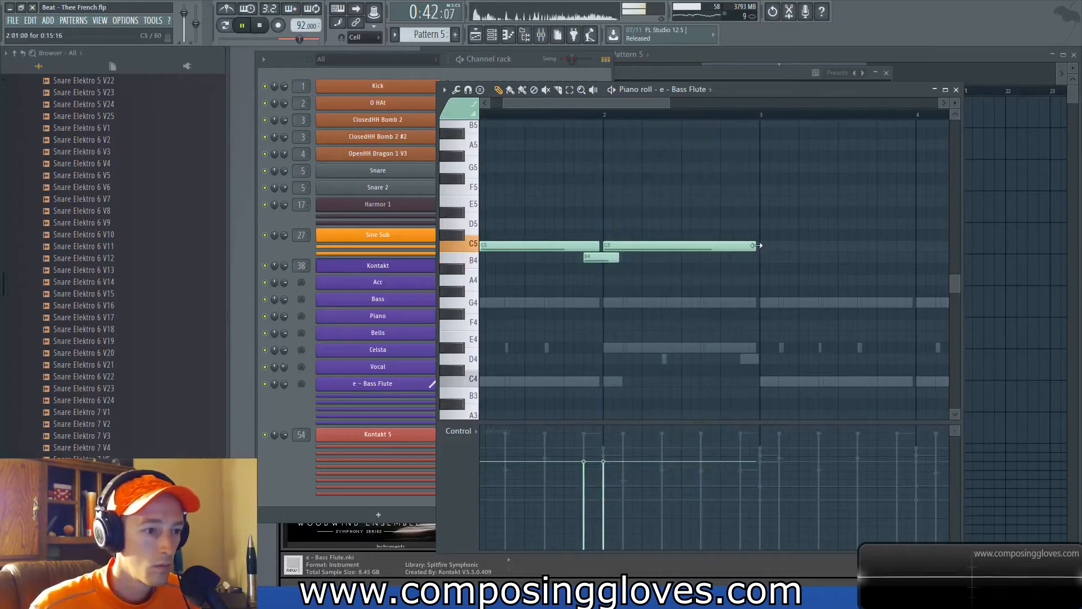
{"action": "scroll", "coordinate": [592, 305], "scroll_direction": "down", "scroll_amount": 1}
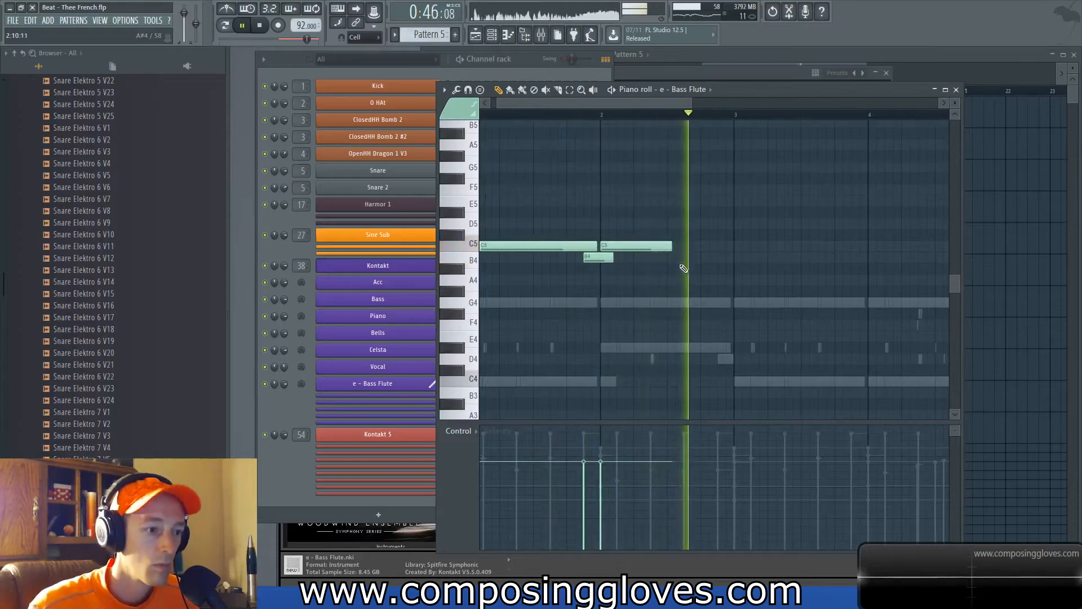
{"action": "left_click_drag", "start_coordinate": [683, 267], "coordinate": [624, 270]}
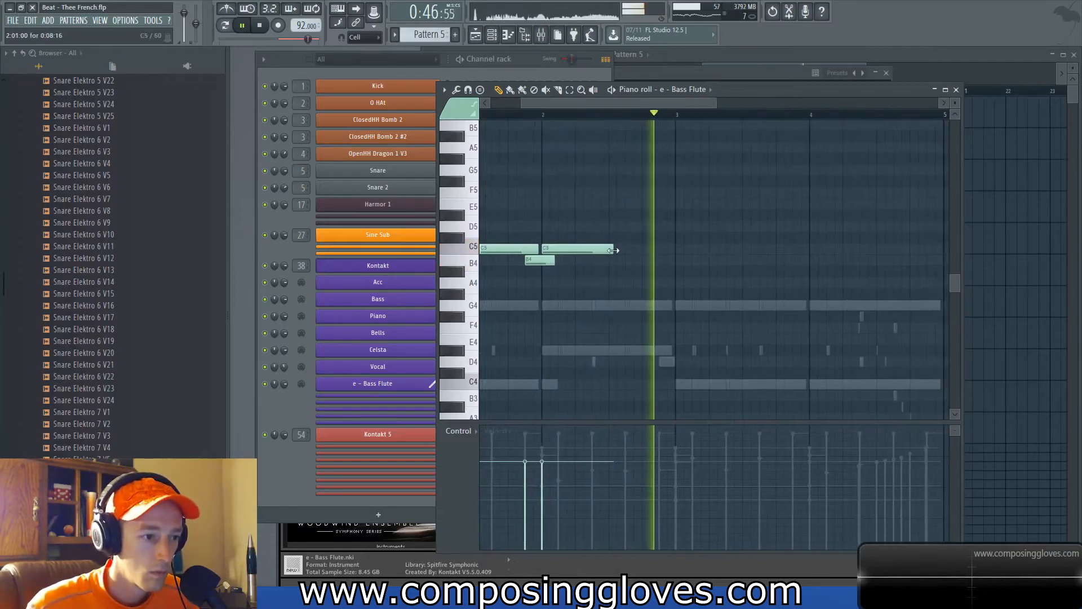
Step: Draw a Dynamics curve for the Bass Flute over bars 1 and 2 and extend the second C5 to the end of bar 2
{"action": "left_click", "coordinate": [381, 385]}
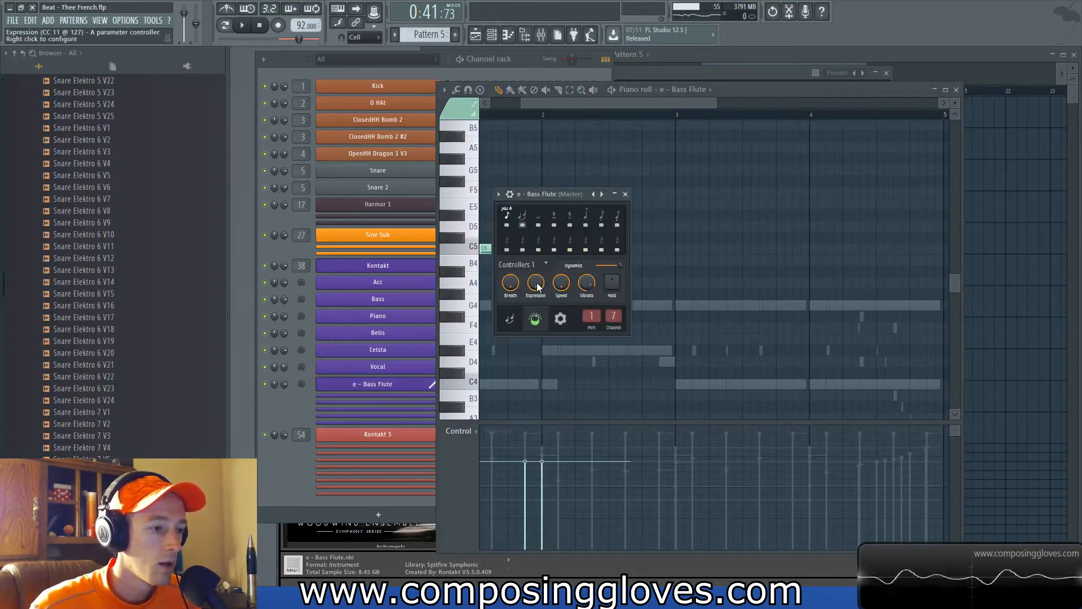
{"action": "right_click", "coordinate": [614, 267]}
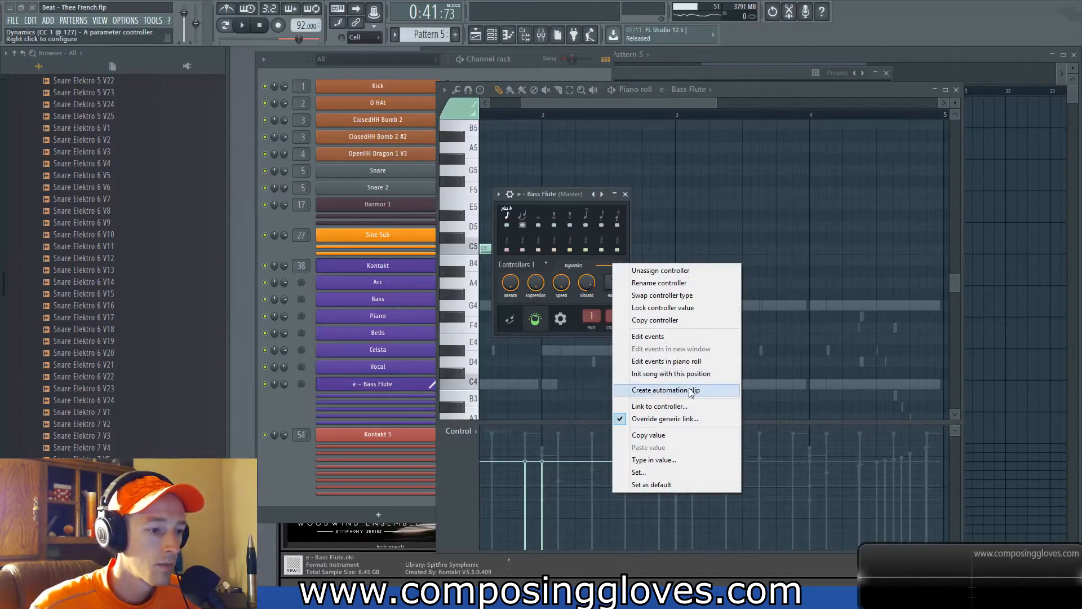
{"action": "left_click", "coordinate": [681, 361]}
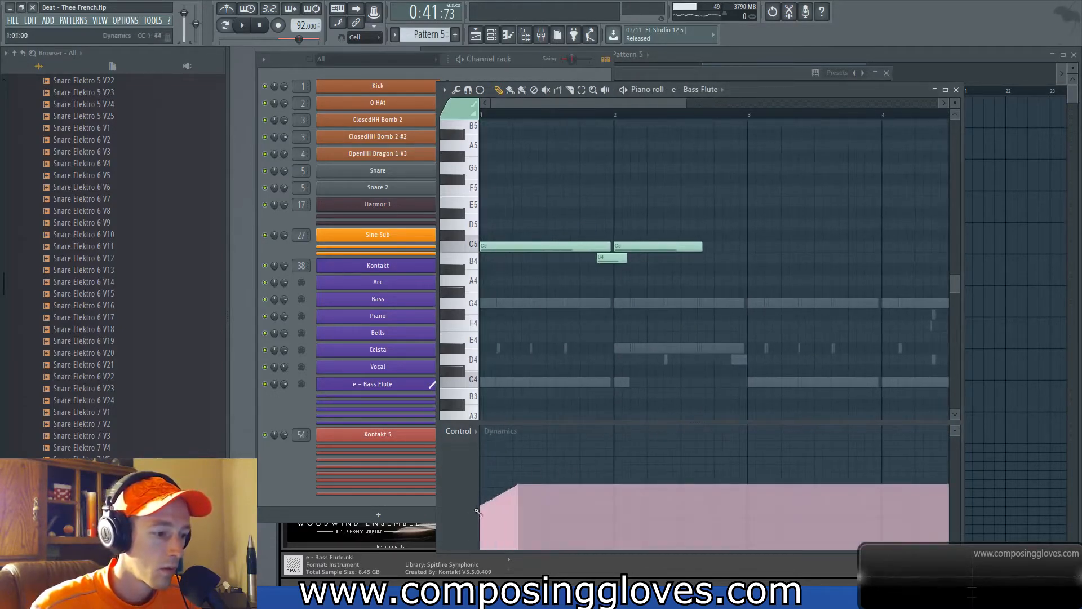
{"action": "left_click_drag", "start_coordinate": [532, 458], "coordinate": [472, 472]}
{"action": "left_click_drag", "start_coordinate": [540, 438], "coordinate": [472, 447]}
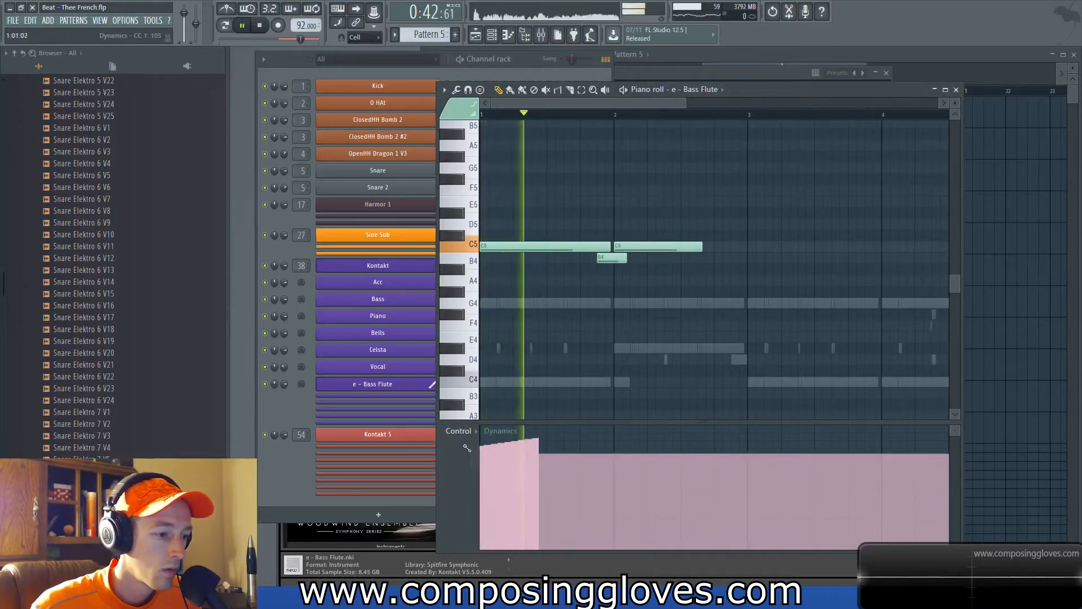
{"action": "left_click_drag", "start_coordinate": [544, 442], "coordinate": [668, 449]}
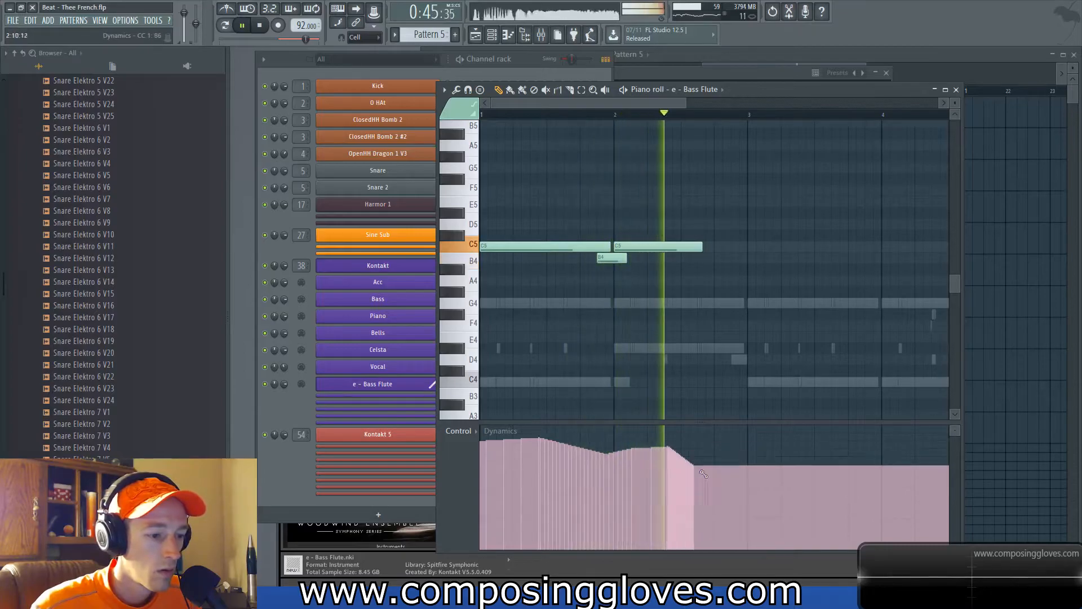
{"action": "left_click_drag", "start_coordinate": [700, 245], "coordinate": [744, 246]}
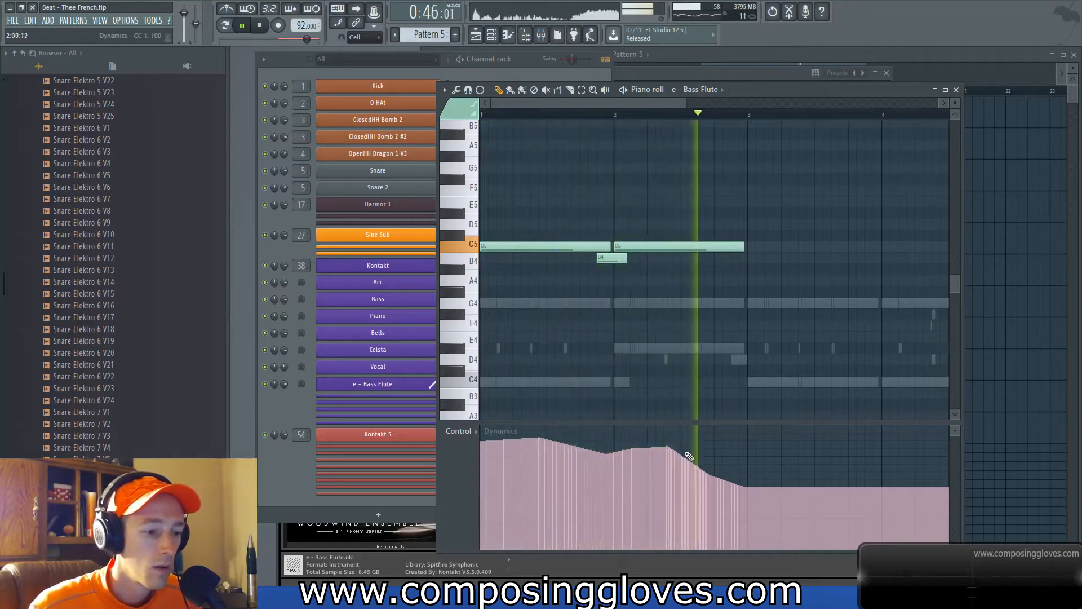
Step: Duplicate the three Bass Flute notes into bars 3 and 4 and raise the copied B4 to D#5
{"action": "scroll", "coordinate": [714, 338], "scroll_direction": "down", "scroll_amount": 2}
{"action": "key", "text": "space"}
{"action": "key", "text": "ctrl+a"}
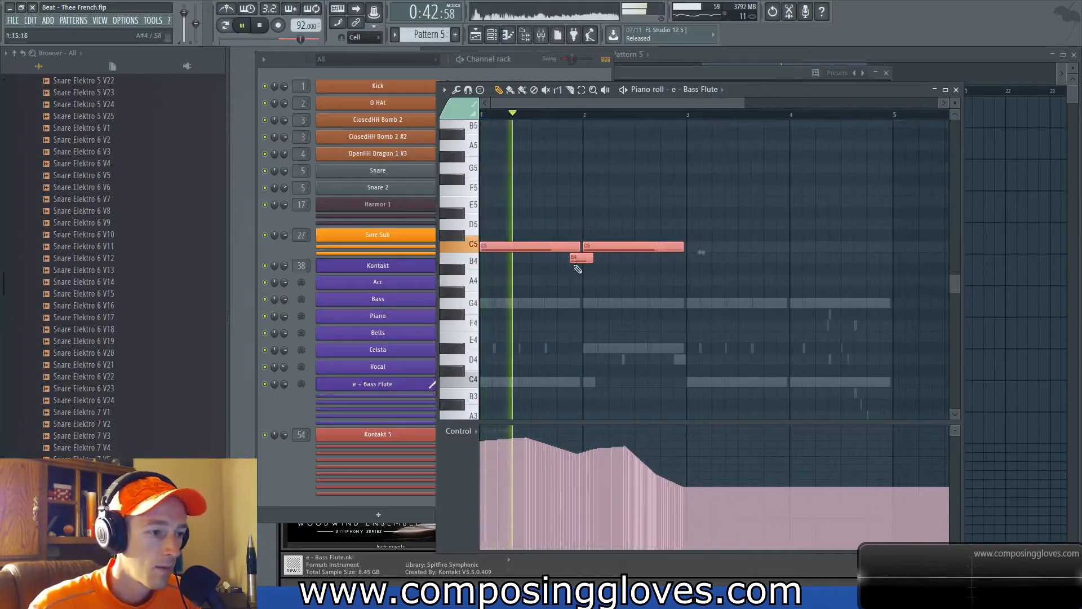
{"action": "key", "text": "ctrl+b"}
{"action": "key", "text": "ctrl+d"}
{"action": "left_click_drag", "start_coordinate": [787, 259], "coordinate": [788, 213]}
Step: Draw a rise and fall in the Bass Flute's Dynamics over bars 3 and 4, and reshape the curve in bars 1 to 3
{"action": "scroll", "coordinate": [736, 364], "scroll_direction": "down", "scroll_amount": 1}
{"action": "mouse_move", "coordinate": [683, 493]}
{"action": "left_mouse_down"}
{"action": "mouse_move", "coordinate": [775, 451]}
{"action": "mouse_move", "coordinate": [806, 455]}
{"action": "left_mouse_up"}
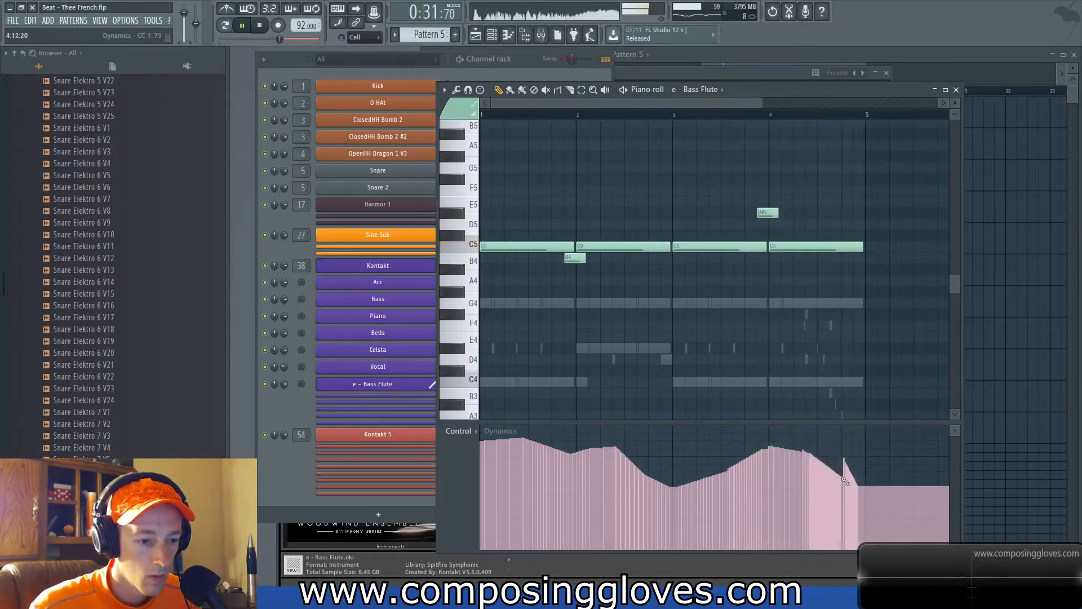
{"action": "scroll", "coordinate": [640, 345], "scroll_direction": "down", "scroll_amount": 1}
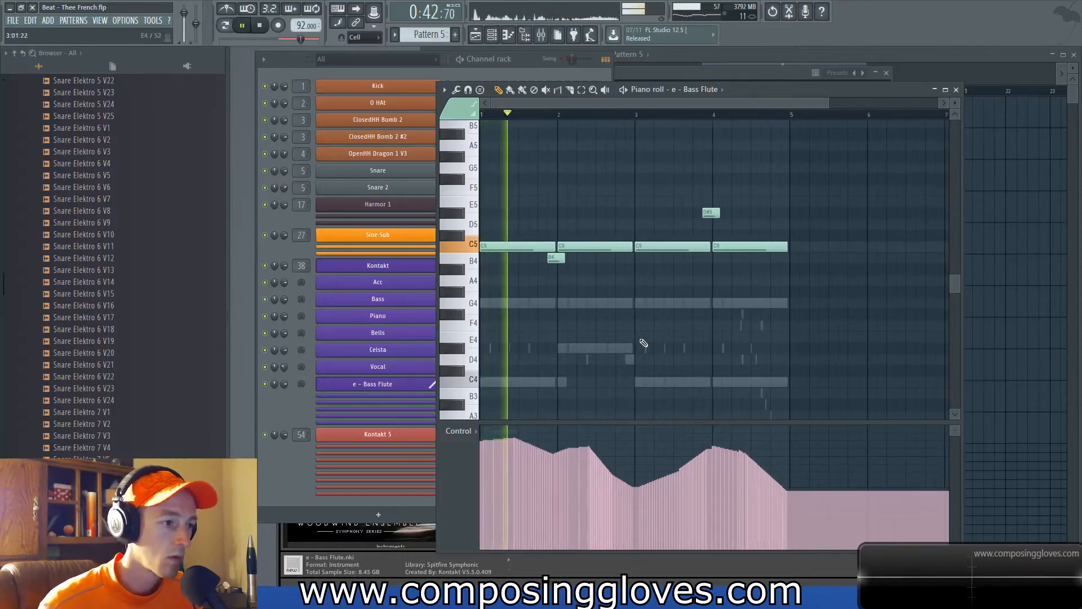
{"action": "mouse_move", "coordinate": [497, 455]}
{"action": "left_mouse_down"}
{"action": "mouse_move", "coordinate": [480, 457]}
{"action": "mouse_move", "coordinate": [528, 449]}
{"action": "left_mouse_up"}
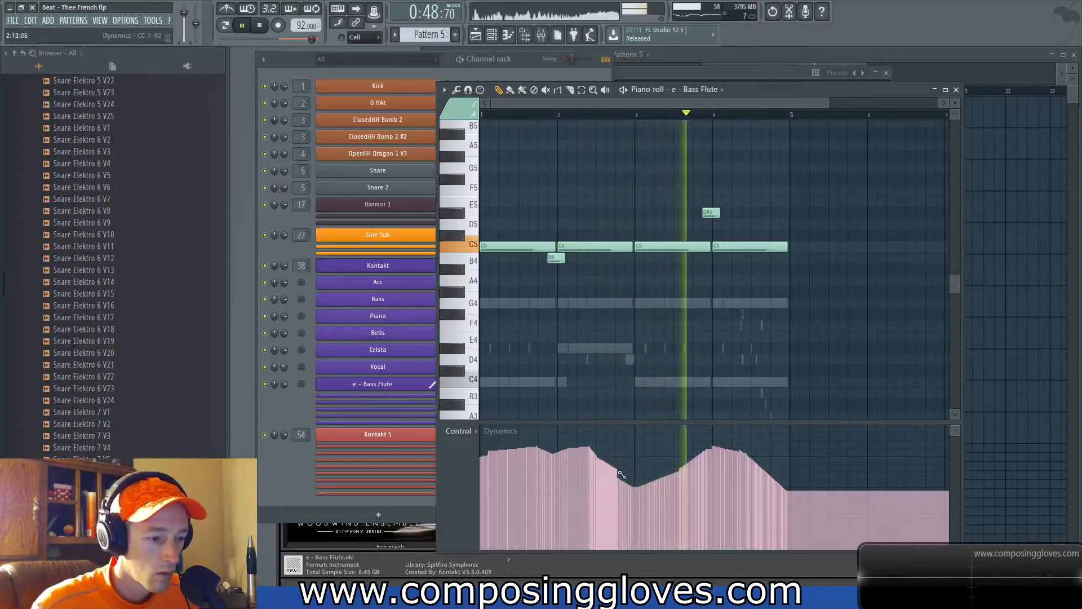
{"action": "mouse_move", "coordinate": [647, 479]}
{"action": "left_mouse_down"}
{"action": "mouse_move", "coordinate": [664, 460]}
{"action": "mouse_move", "coordinate": [694, 458]}
{"action": "left_mouse_up"}
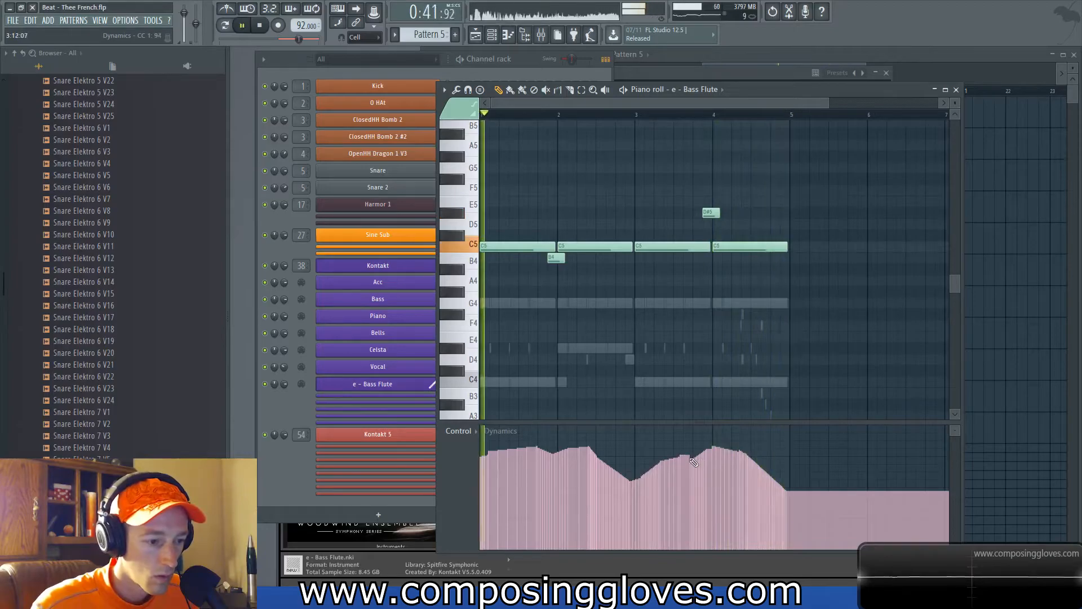
Step: Open the Bass Flute's microphone mix and controller settings in Kontakt and turn on its additional microphone positions
{"action": "left_click", "coordinate": [296, 412]}
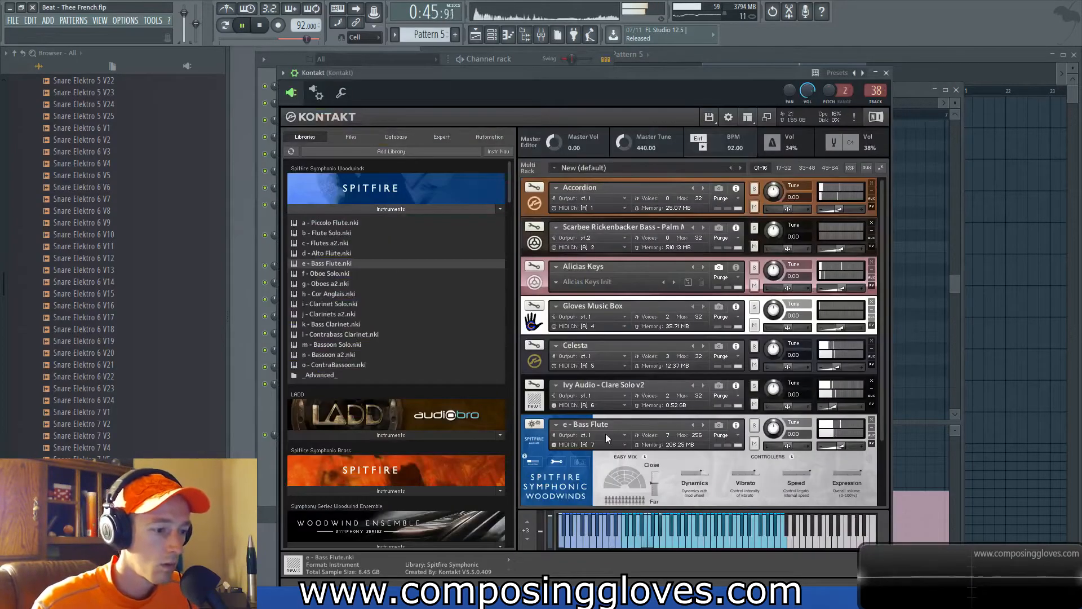
{"action": "left_click", "coordinate": [557, 462]}
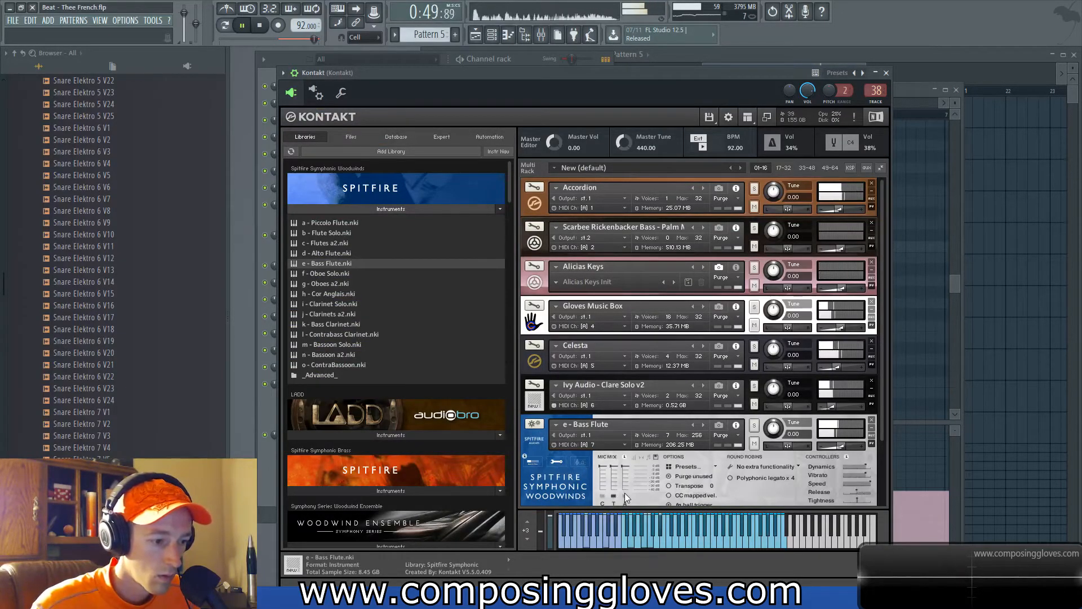
{"action": "scroll", "coordinate": [882, 444], "scroll_direction": "down", "scroll_amount": 2}
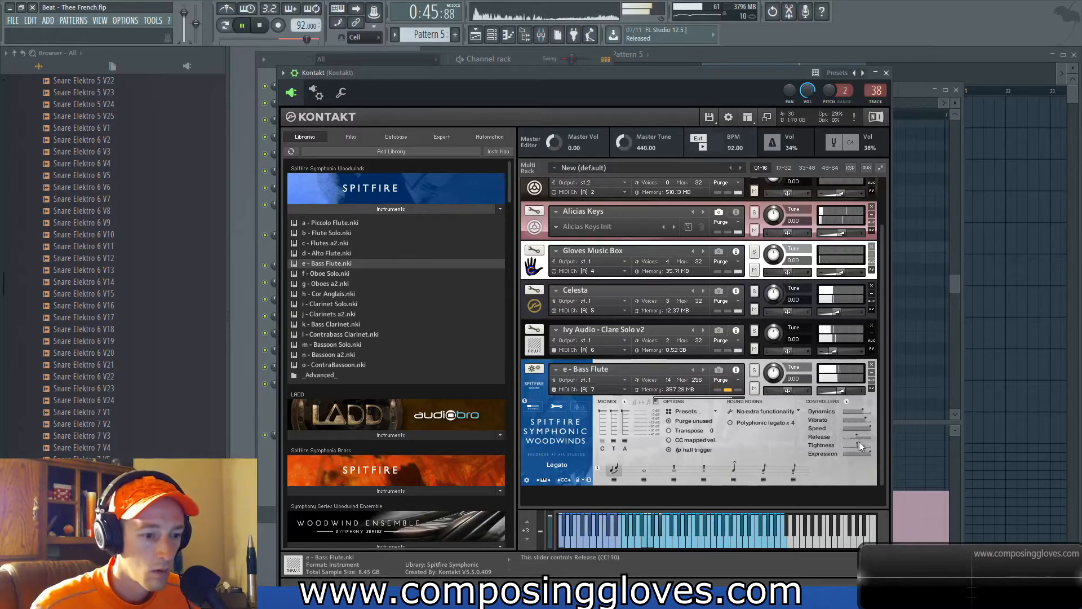
Step: Smooth out the dip in the Bass Flute's Dynamics curve around the start of bar 3 and audition from bar 2
{"action": "left_click", "coordinate": [960, 268]}
{"action": "left_click_drag", "start_coordinate": [634, 468], "coordinate": [681, 455]}
{"action": "left_click", "coordinate": [566, 116]}
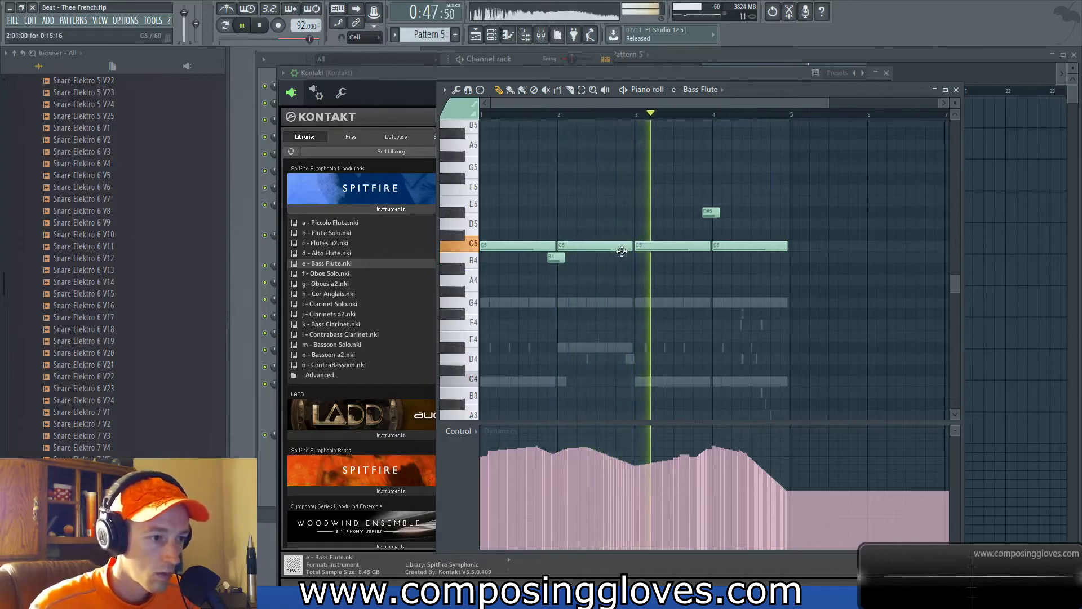
Step: Add a short D5 bridging the Bass Flute's C5 notes in bars 2 and 3
{"action": "scroll", "coordinate": [620, 248], "scroll_direction": "up", "scroll_amount": 2, "text": "ctrl"}
{"action": "left_click", "coordinate": [648, 225]}
{"action": "left_click_drag", "start_coordinate": [649, 226], "coordinate": [643, 163]}
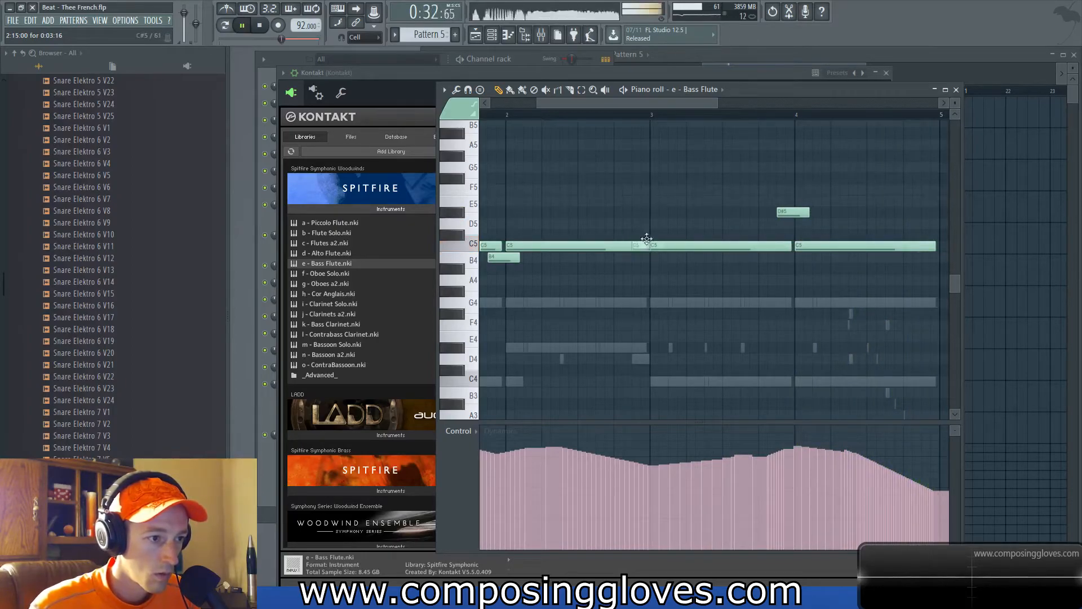
{"action": "scroll", "coordinate": [642, 218], "scroll_direction": "down", "scroll_amount": 2, "text": "ctrl"}
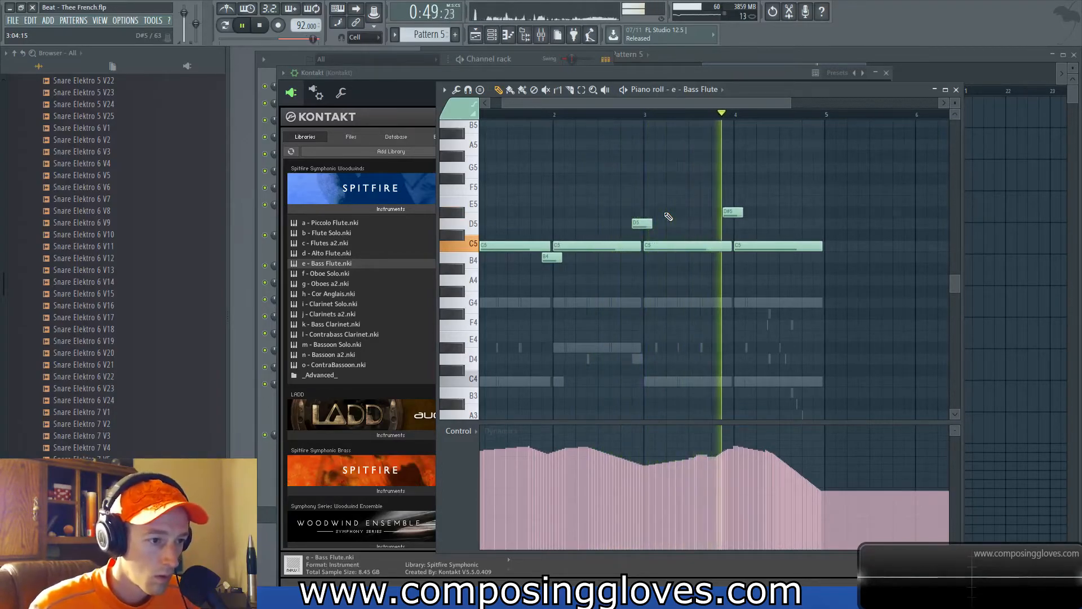
Step: Try a shorter D#5 leading into bar 4, and delete the D5 bridging bars 2 and 3
{"action": "scroll", "coordinate": [724, 220], "scroll_direction": "up", "scroll_amount": 2}
{"action": "left_click_drag", "start_coordinate": [736, 214], "coordinate": [748, 214]}
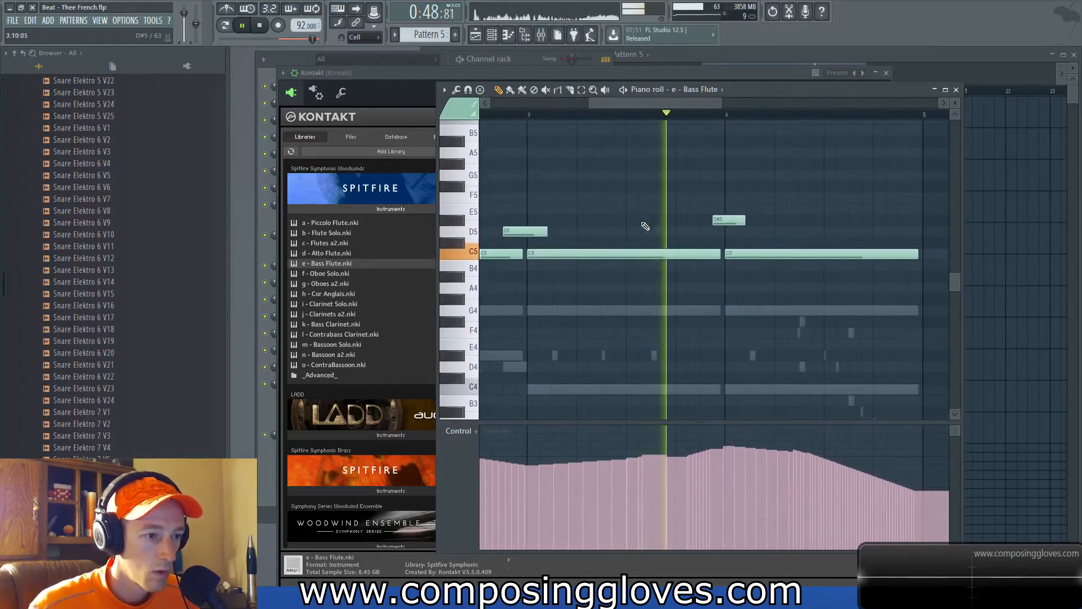
{"action": "scroll", "coordinate": [642, 225], "scroll_direction": "down", "scroll_amount": 3}
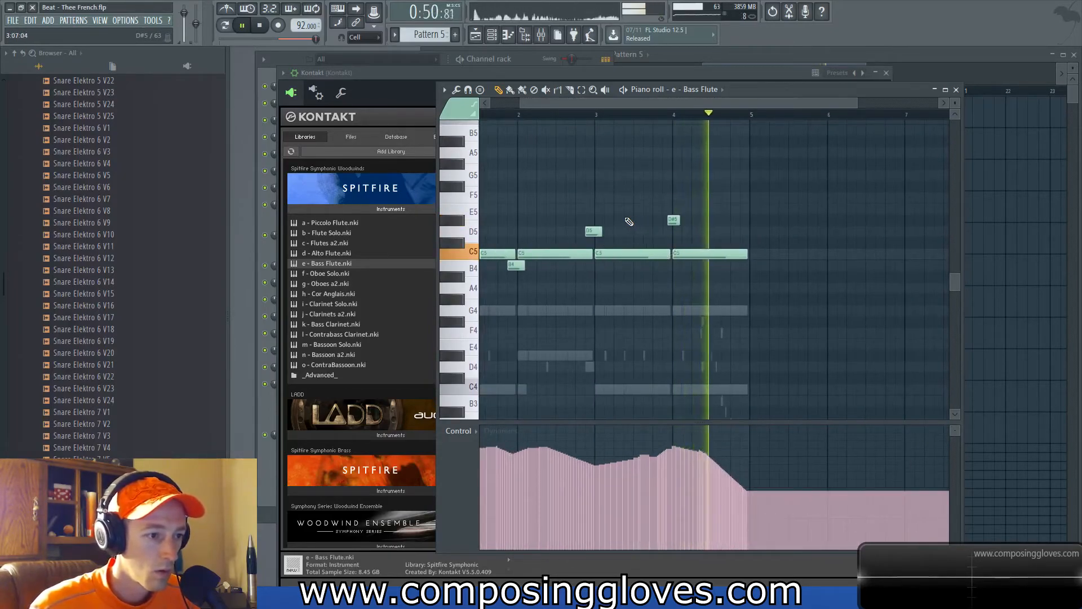
{"action": "scroll", "coordinate": [626, 220], "scroll_direction": "down", "scroll_amount": 2}
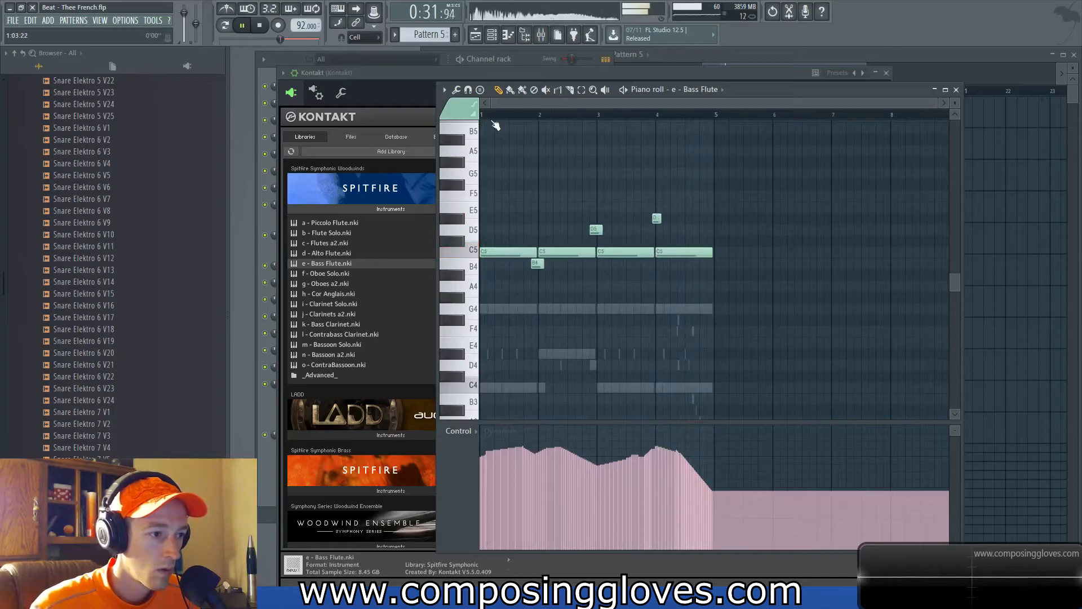
{"action": "scroll", "coordinate": [541, 228], "scroll_direction": "up", "scroll_amount": 3}
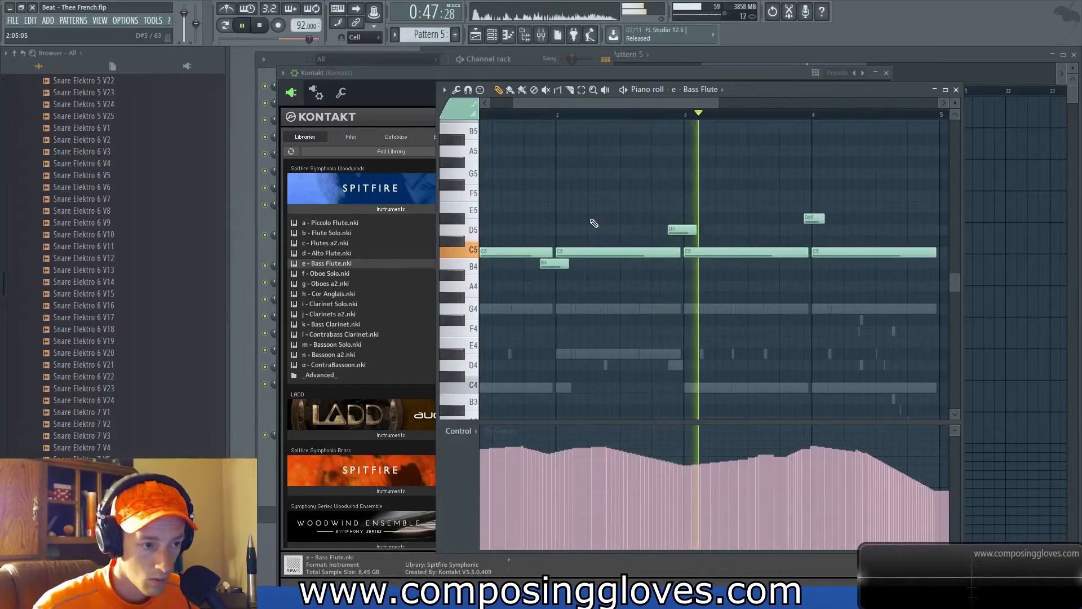
{"action": "right_click", "coordinate": [682, 229]}
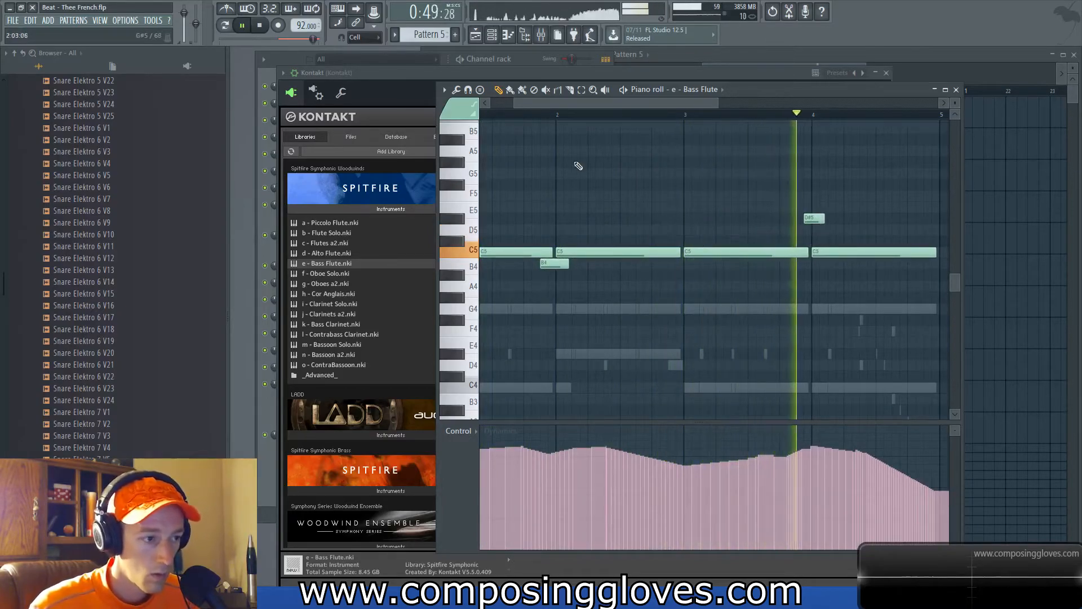
Step: Move the Bass Flute's D#5 earlier in bar 3 and shorten it to end just before bar 4
{"action": "scroll", "coordinate": [715, 177], "scroll_direction": "down", "scroll_amount": 1}
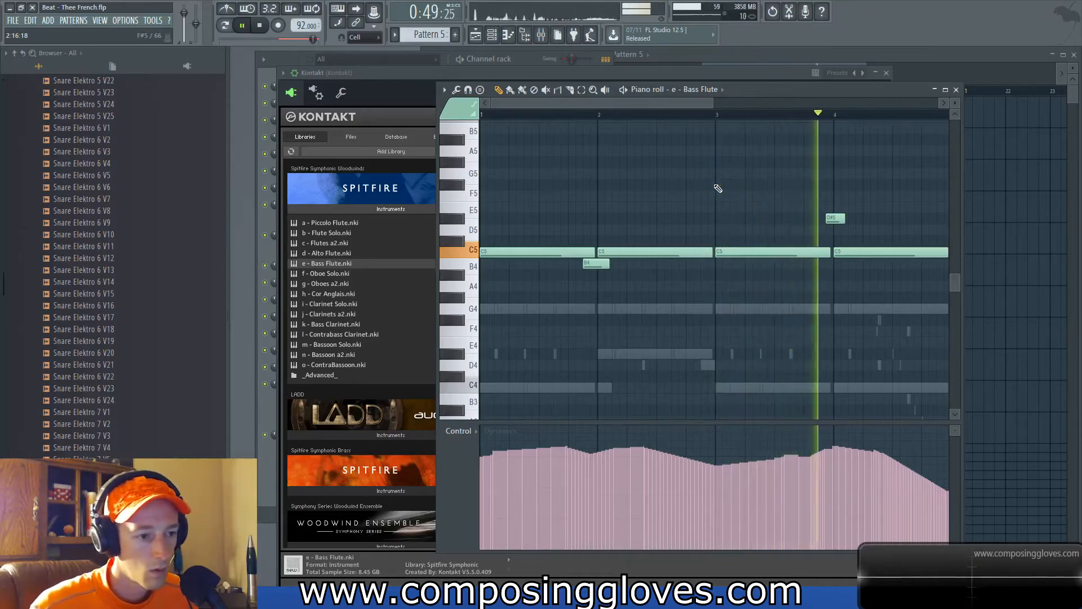
{"action": "scroll", "coordinate": [837, 221], "scroll_direction": "up", "scroll_amount": 2}
{"action": "left_click_drag", "start_coordinate": [837, 220], "coordinate": [825, 220]}
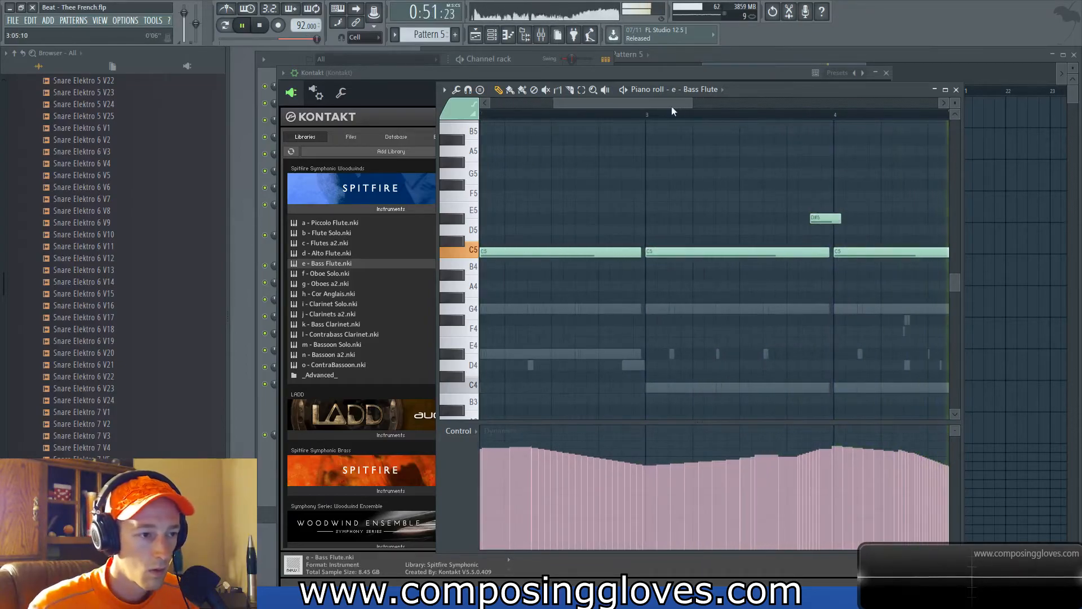
{"action": "scroll", "coordinate": [759, 249], "scroll_direction": "down", "scroll_amount": 1}
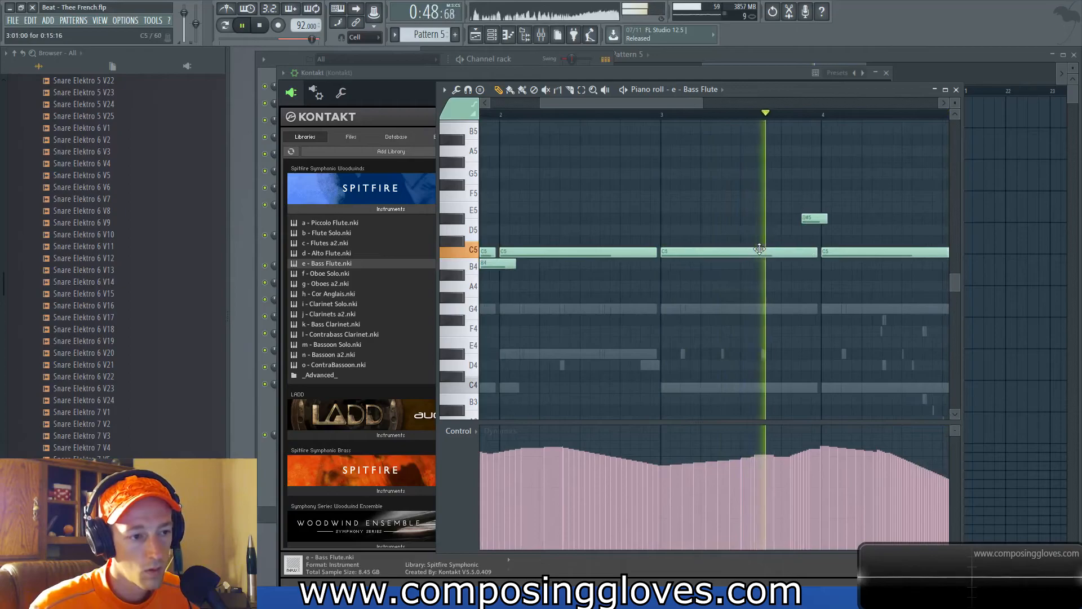
{"action": "key", "text": "space"}
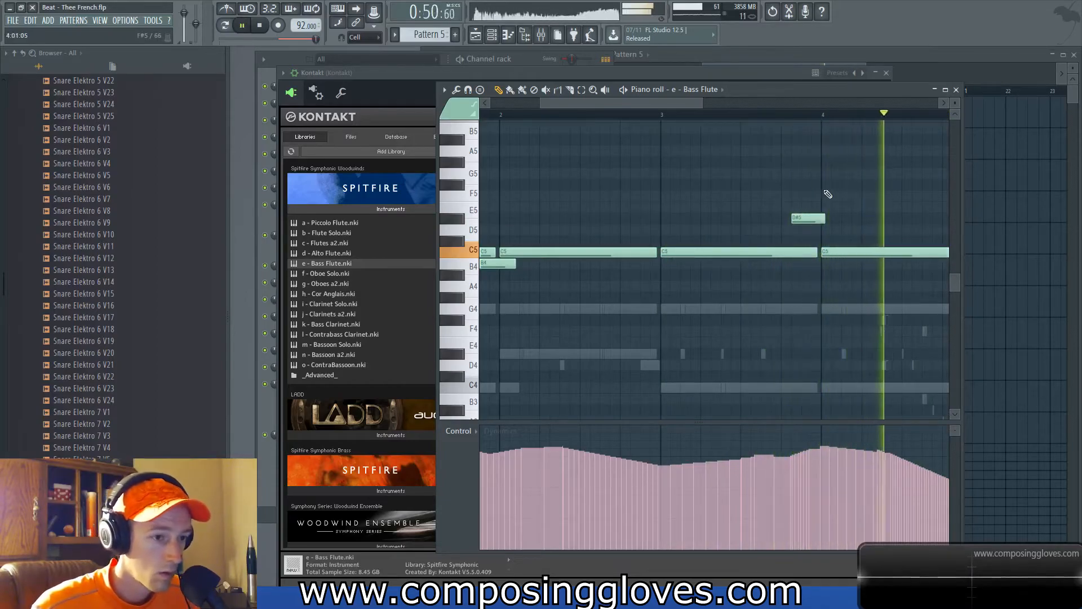
{"action": "left_click_drag", "start_coordinate": [805, 220], "coordinate": [815, 221]}
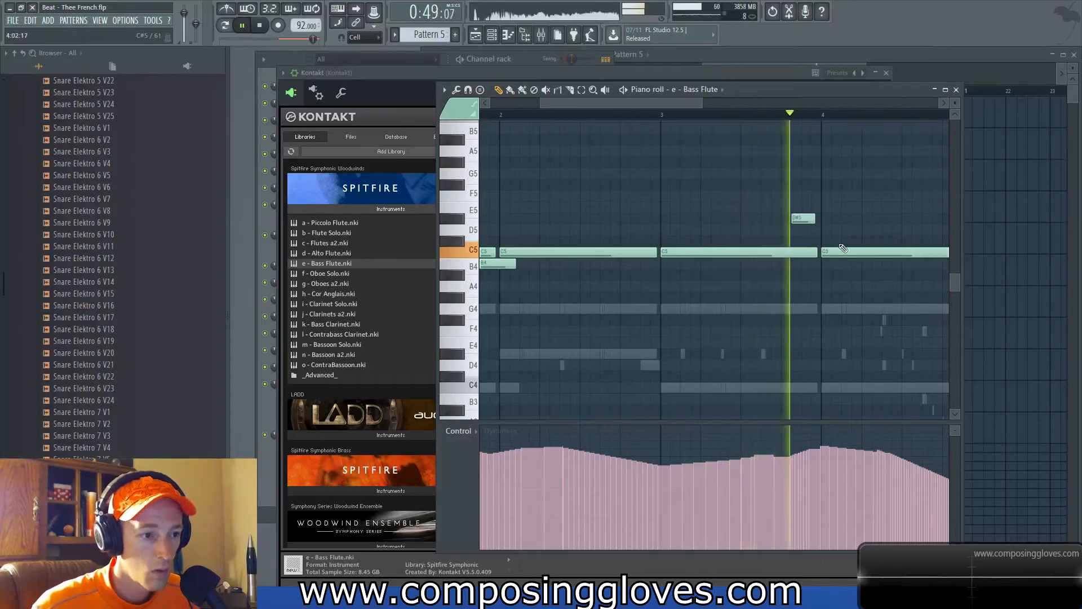
Step: Stop playback, collapse the Bass Flute's settings in Kontakt and return to the playlist
{"action": "left_click", "coordinate": [955, 91]}
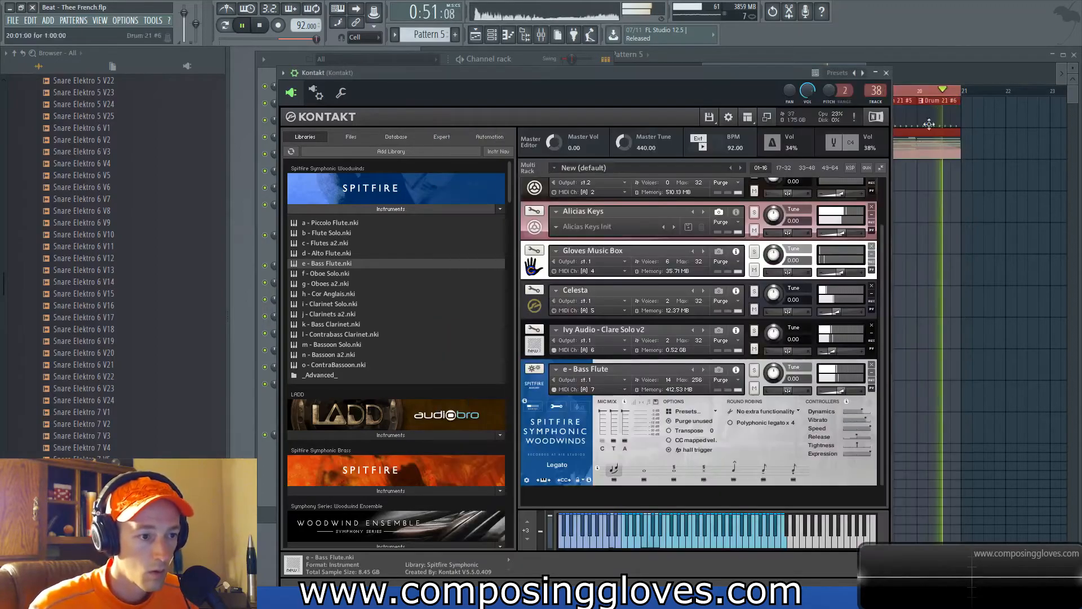
{"action": "key", "text": "space"}
{"action": "left_click", "coordinate": [535, 368]}
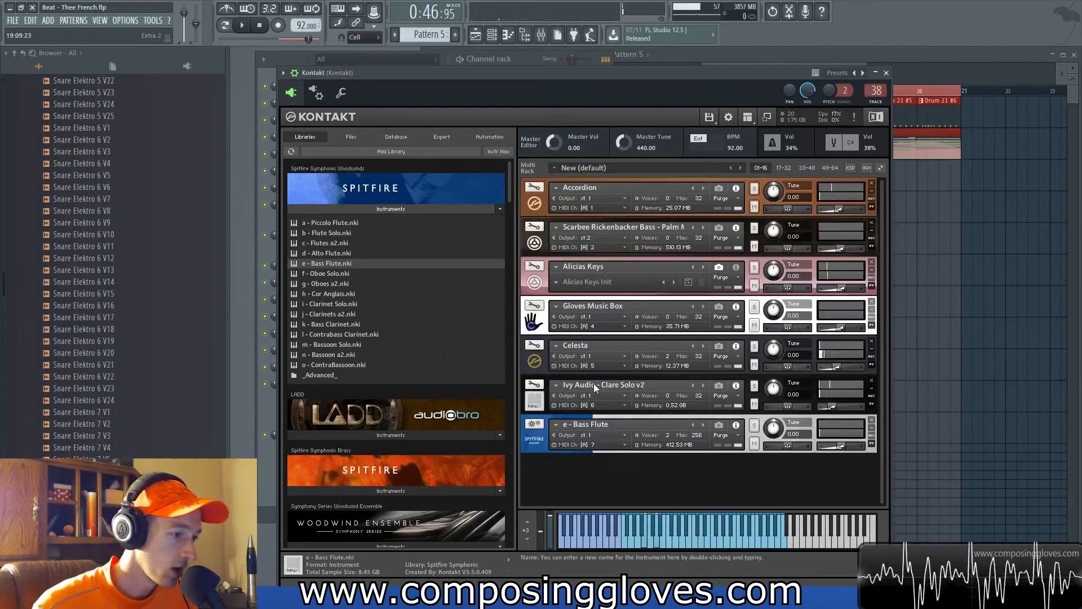
{"action": "left_click", "coordinate": [924, 62]}
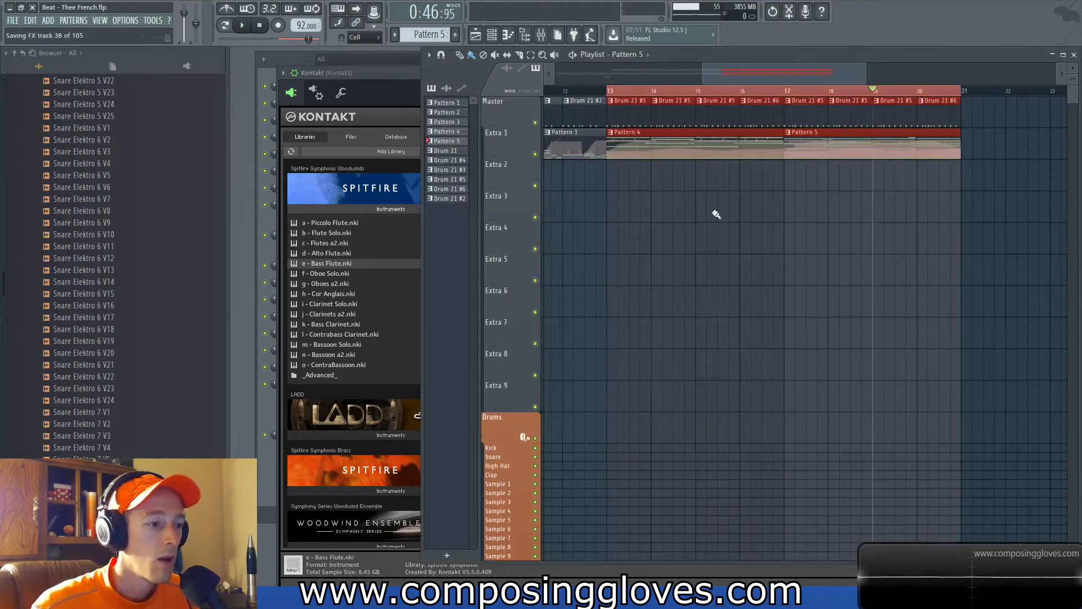
Step: Clear the time selection and copy Pattern 1 and Pattern 3 with drum clips into bars 21 to 28, with Pattern 2 in bars 29 to 32
{"action": "scroll", "coordinate": [713, 192], "scroll_direction": "down", "scroll_amount": 3}
{"action": "left_click", "coordinate": [688, 169]}
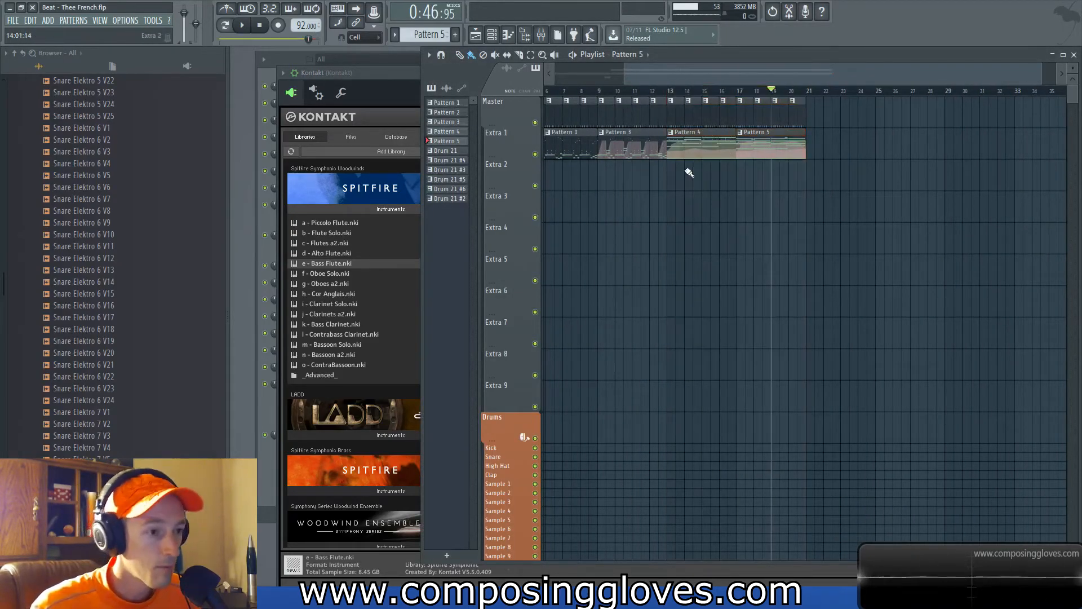
{"action": "scroll", "coordinate": [690, 172], "scroll_direction": "down", "scroll_amount": 2}
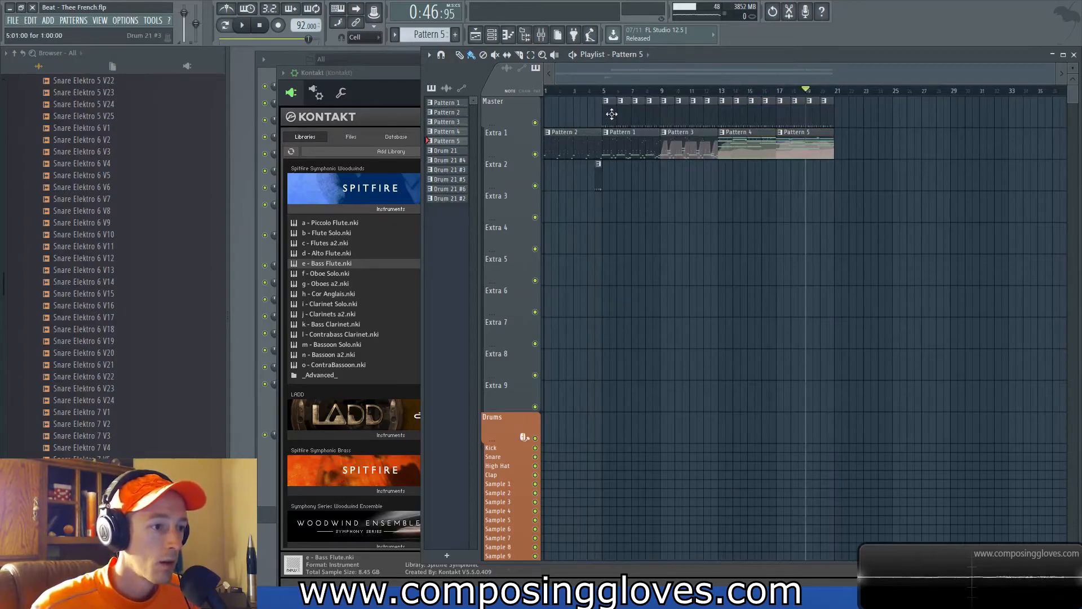
{"action": "left_click_drag", "start_coordinate": [699, 156], "coordinate": [712, 158]}
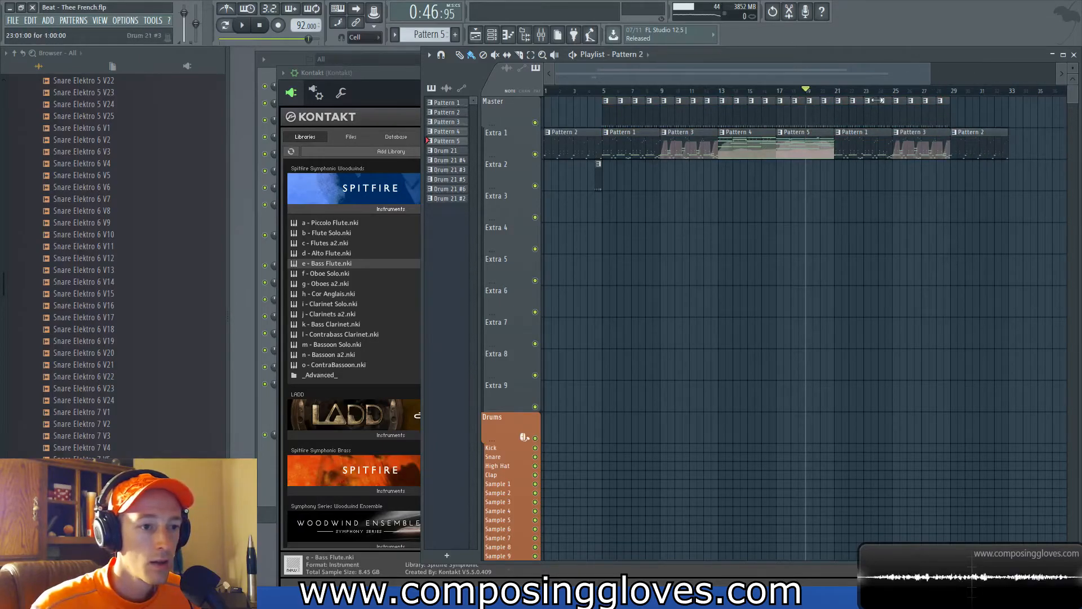
{"action": "scroll", "coordinate": [886, 198], "scroll_direction": "up", "scroll_amount": 3}
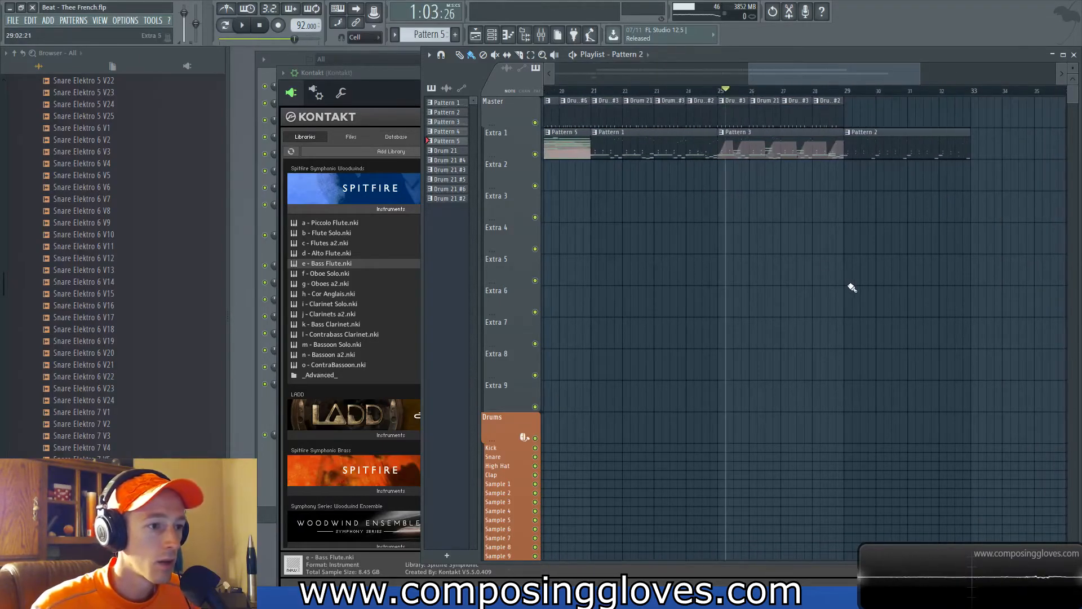
Step: Audition from bar 21 and swap the copied clips so Pattern 3 fills bars 21 to 24 and Pattern 1 bars 25 to 28
{"action": "left_click", "coordinate": [601, 93]}
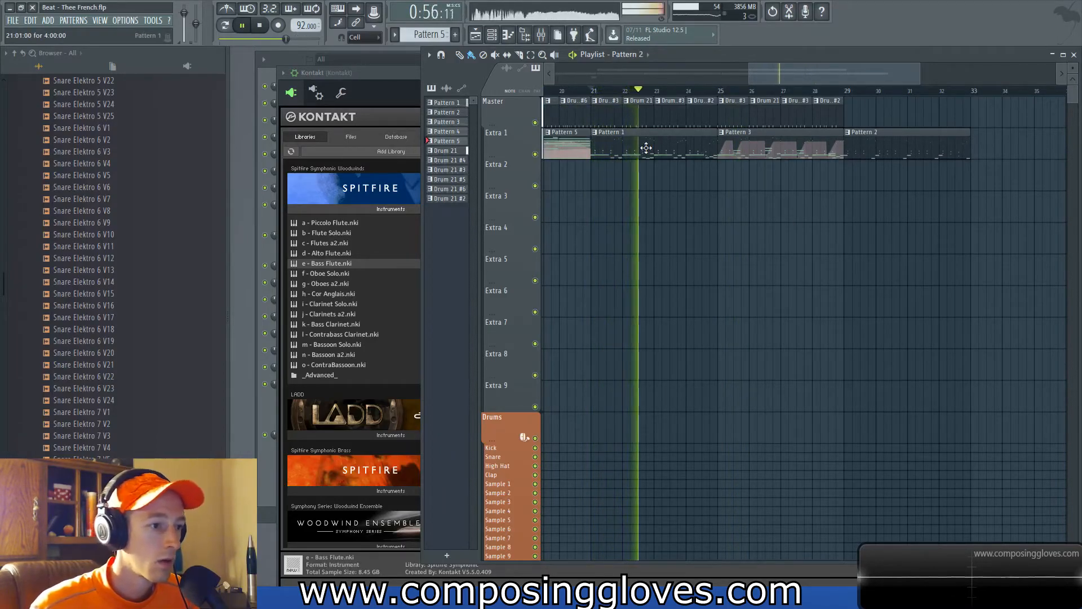
{"action": "key", "text": "space"}
{"action": "left_click_drag", "start_coordinate": [645, 147], "coordinate": [730, 136]}
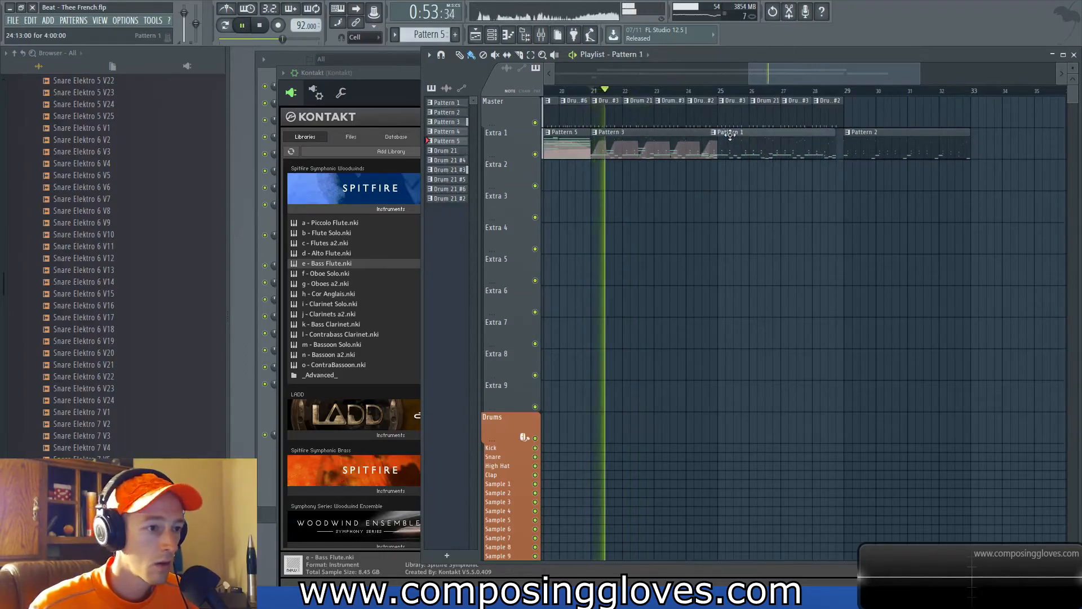
{"action": "left_click", "coordinate": [691, 90]}
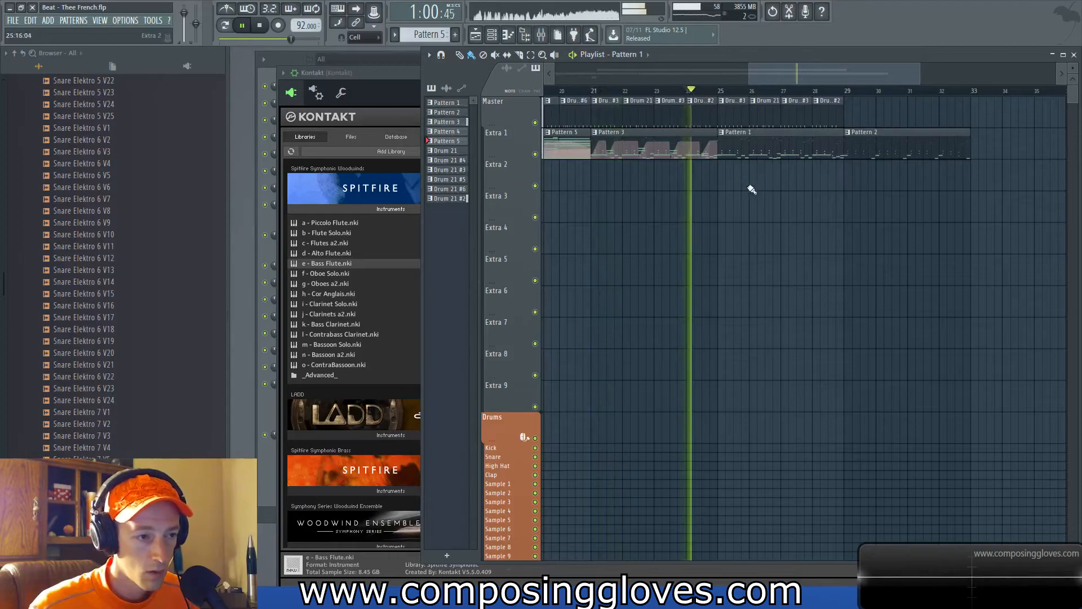
Step: Delete Pattern 1 from bars 25 to 28 and move Pattern 2 into its place at bar 25
{"action": "scroll", "coordinate": [755, 185], "scroll_direction": "down", "scroll_amount": 1}
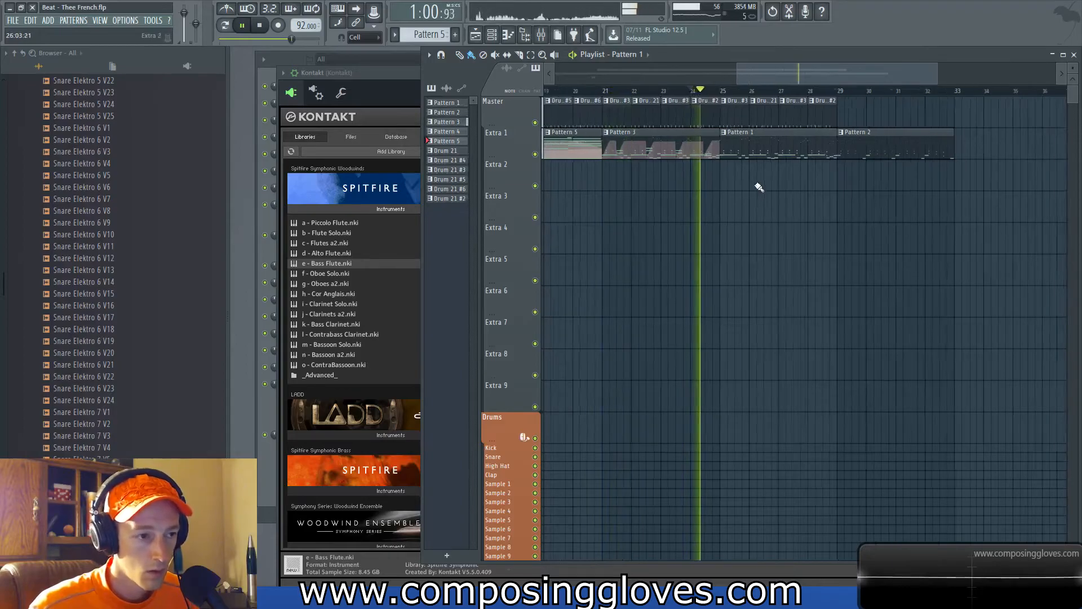
{"action": "right_click", "coordinate": [765, 140]}
{"action": "left_click_drag", "start_coordinate": [869, 147], "coordinate": [760, 158]}
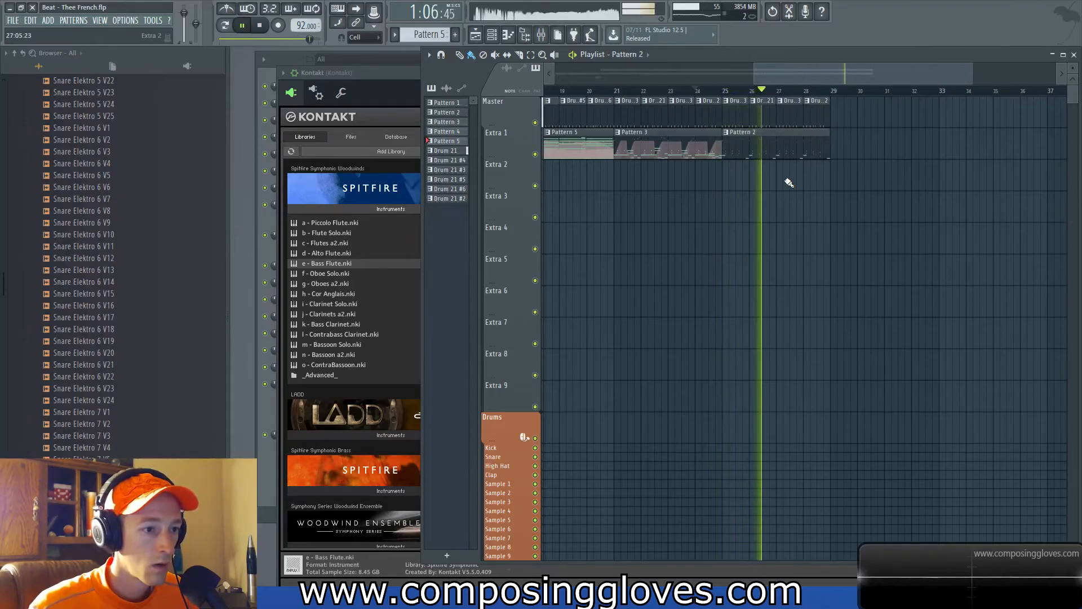
Step: Make the pattern clip at bar 25 unique and delete the Celsta notes from it
{"action": "left_click", "coordinate": [726, 133]}
{"action": "key", "text": "u"}
{"action": "key", "text": "F6"}
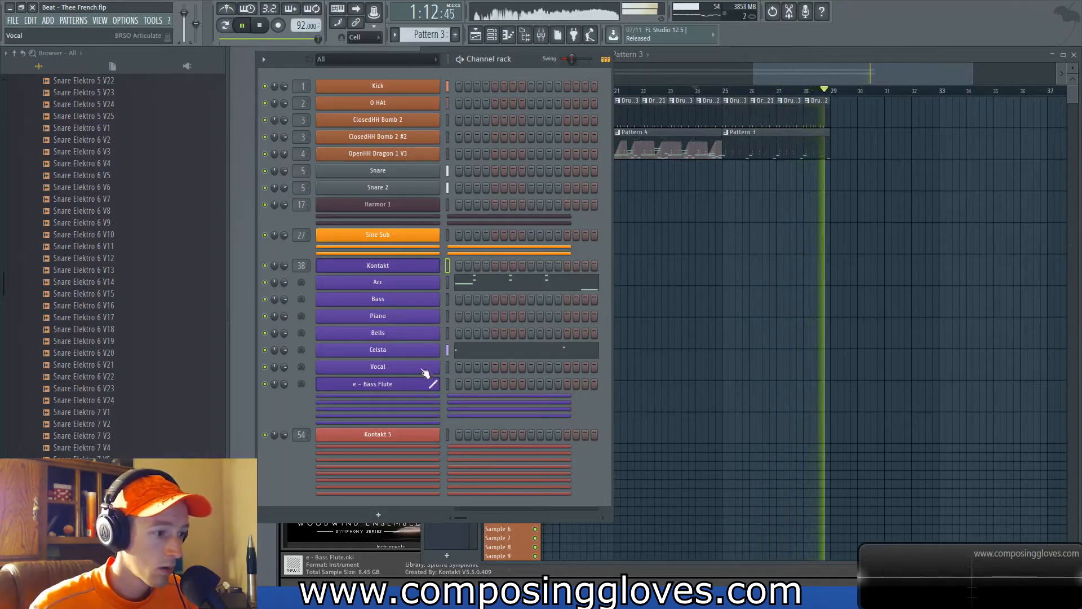
{"action": "right_click", "coordinate": [428, 349]}
{"action": "left_click", "coordinate": [548, 354]}
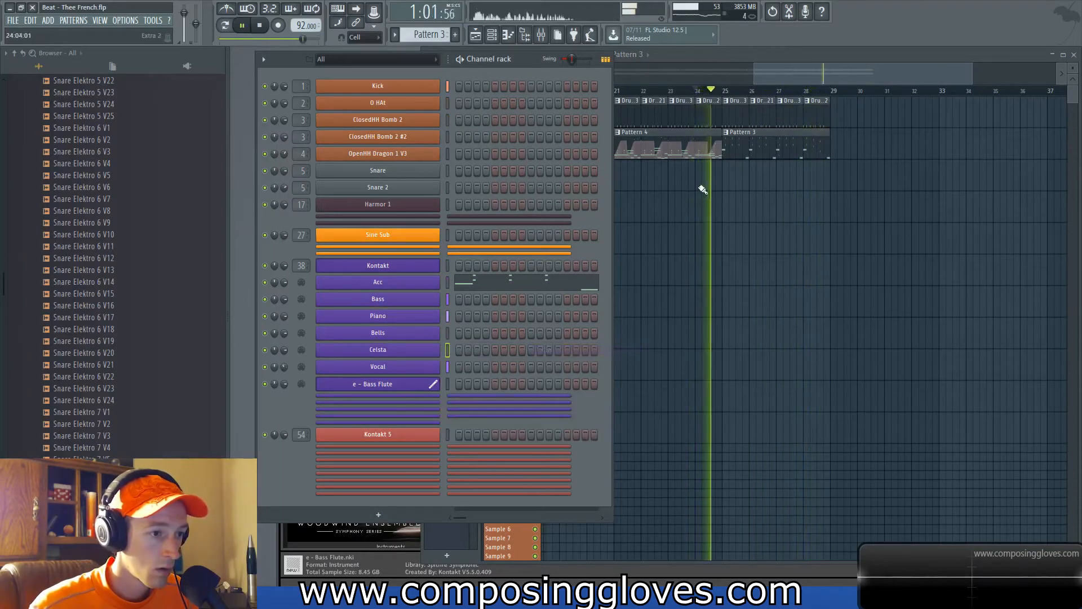
Step: Delete the drum clips over bars 25 to 28 and place a unique copy of Pattern 3 at bar 29
{"action": "right_click", "coordinate": [731, 117]}
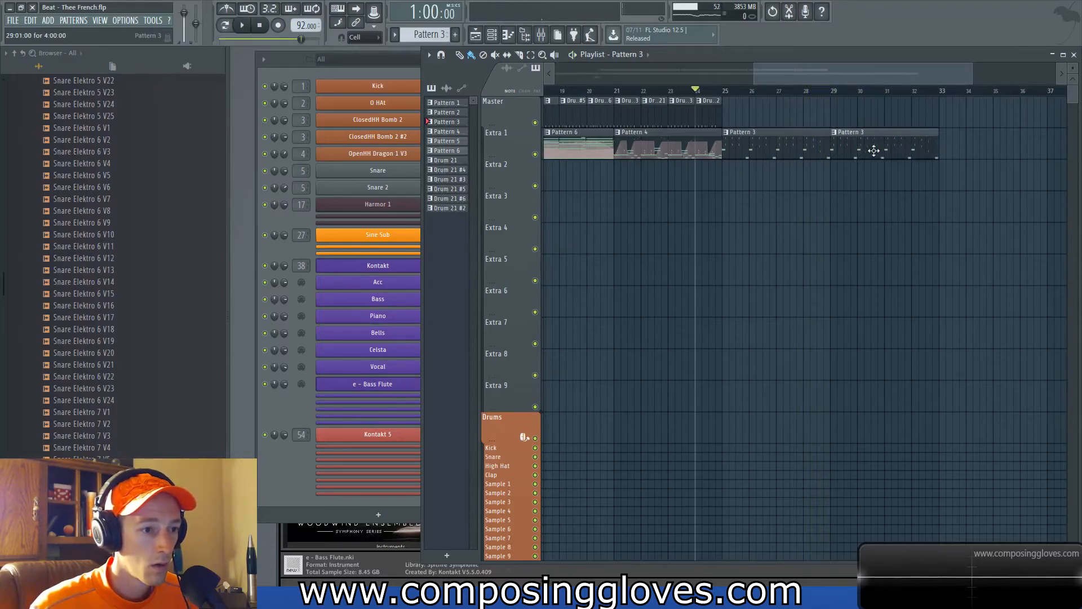
{"action": "left_click", "coordinate": [834, 131]}
{"action": "left_click", "coordinate": [872, 145]}
Step: In the Acc part of the pattern at bar 29, delete every note except the opening C4 and the G4 right after it
{"action": "double_click", "coordinate": [855, 149]}
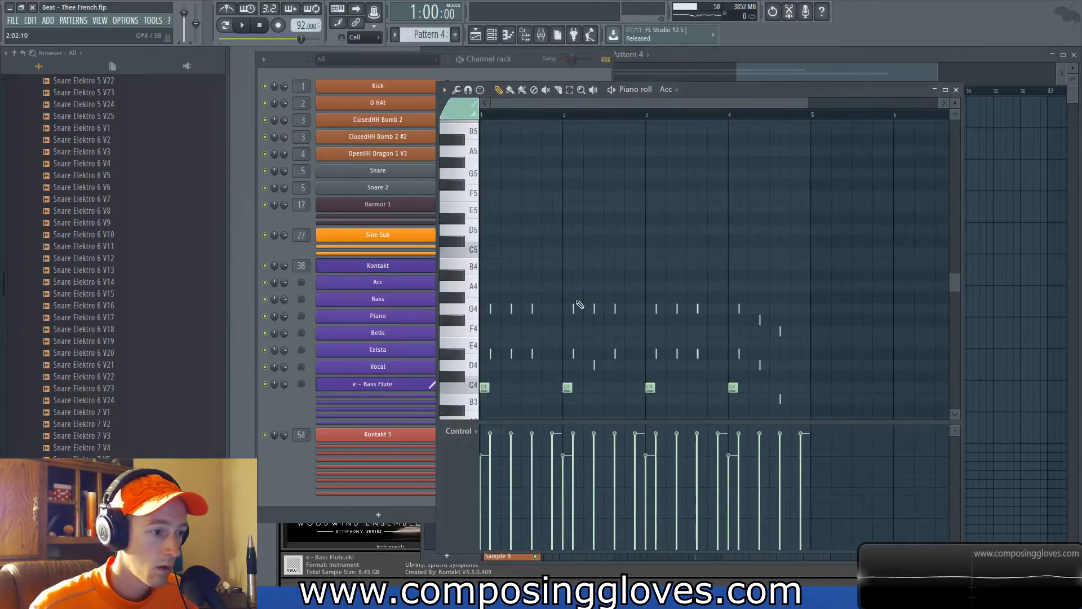
{"action": "scroll", "coordinate": [499, 226], "scroll_direction": "down", "scroll_amount": 3}
{"action": "left_click_drag", "start_coordinate": [510, 132], "coordinate": [920, 372]}
{"action": "key", "text": "Delete"}
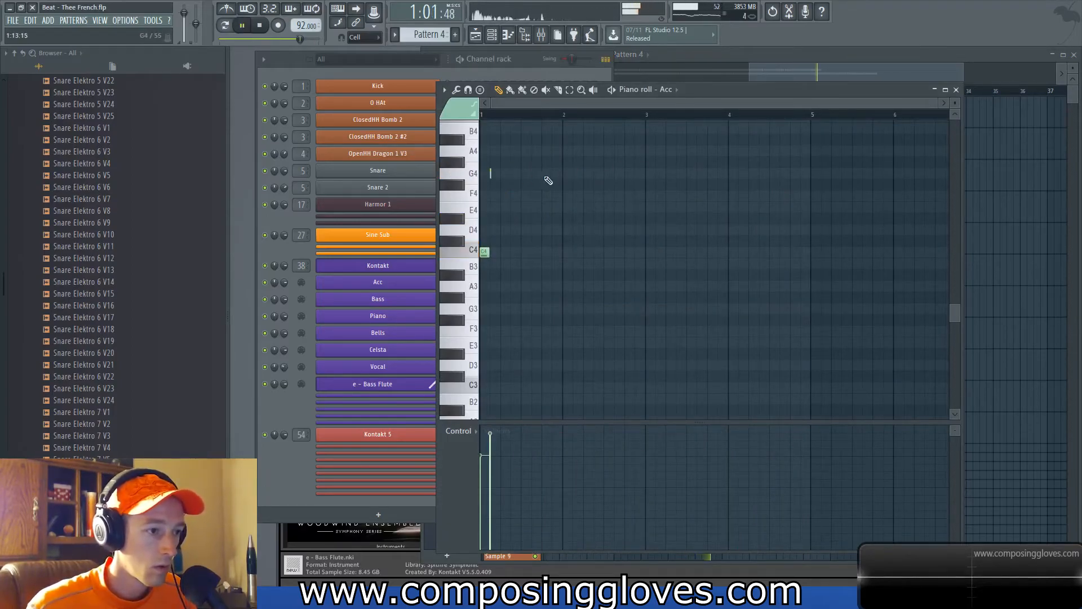
Step: Audition the transition into bar 29 from the playlist and reopen the Acc notes of Pattern 4
{"action": "left_click", "coordinate": [841, 71]}
{"action": "left_click", "coordinate": [813, 92]}
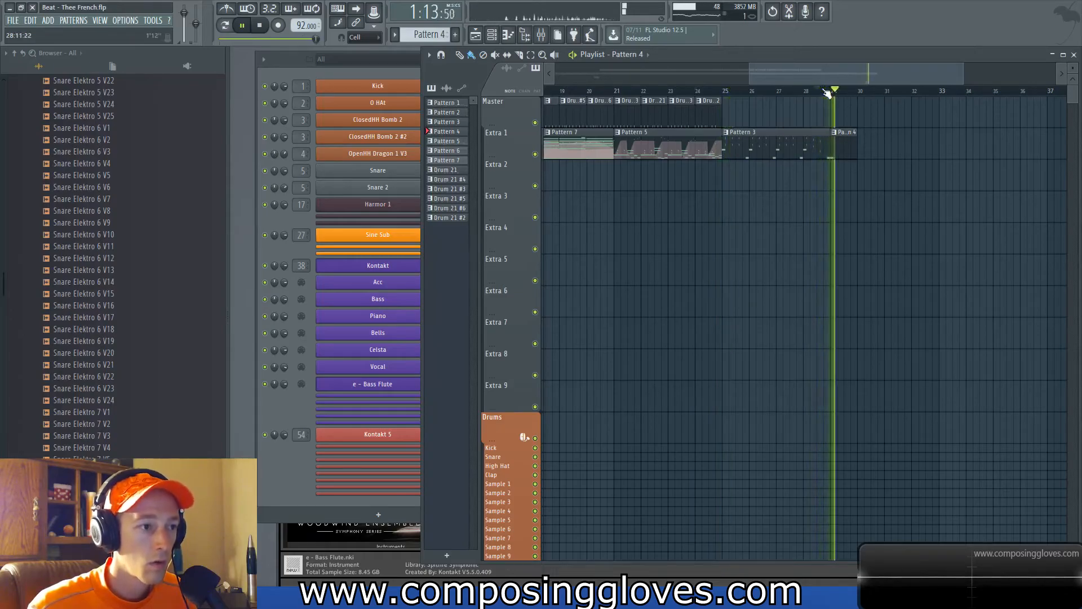
{"action": "key", "text": "space"}
{"action": "double_click", "coordinate": [845, 157]}
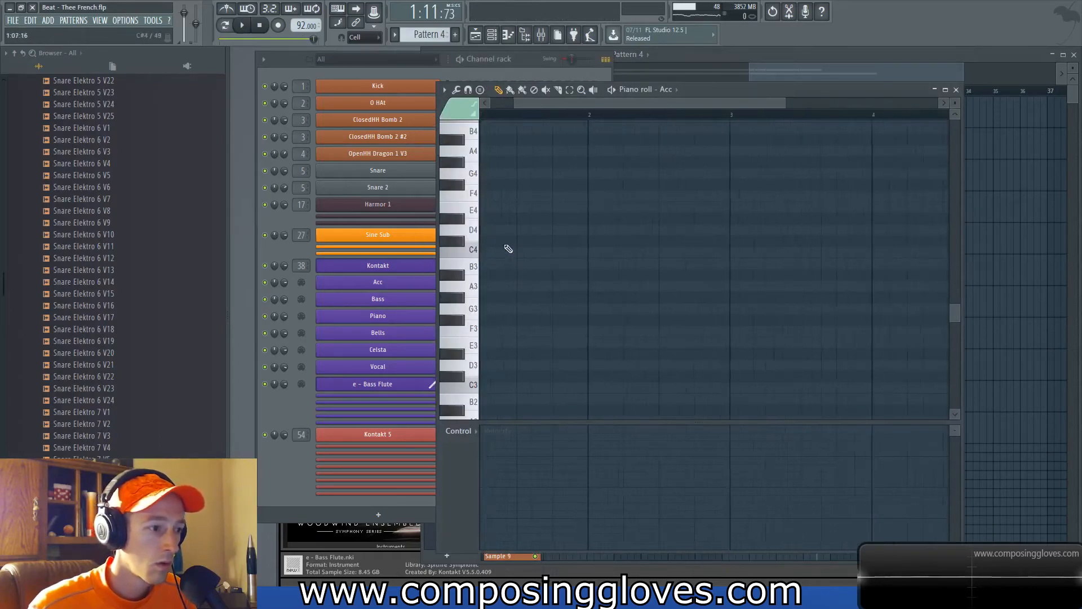
Step: Place a short C4 note at the very start of the Acc part in Pattern 4 and audition the ending from the playlist
{"action": "left_click", "coordinate": [488, 264]}
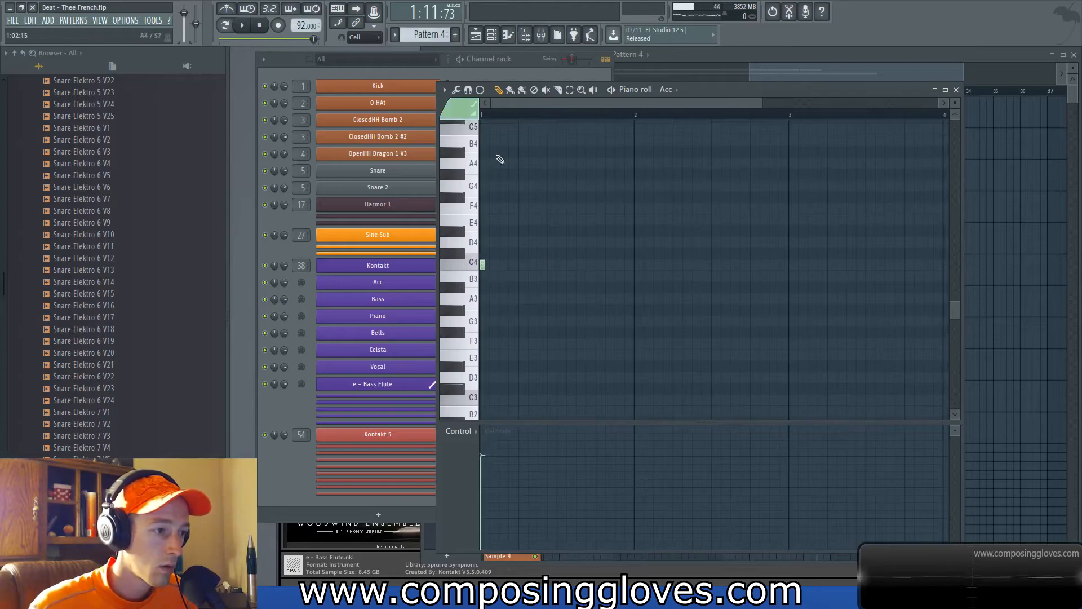
{"action": "key", "text": "space"}
{"action": "key", "text": "space"}
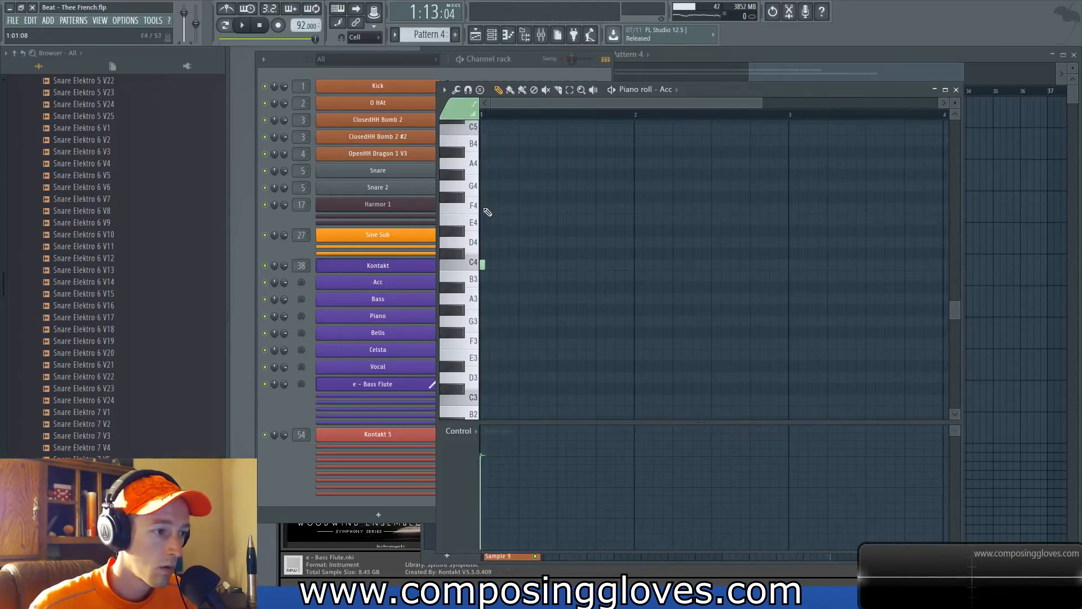
{"action": "key", "text": "space"}
{"action": "key", "text": "space"}
{"action": "key", "text": "space"}
{"action": "key", "text": "space"}
{"action": "left_click", "coordinate": [892, 79]}
{"action": "key", "text": "space"}
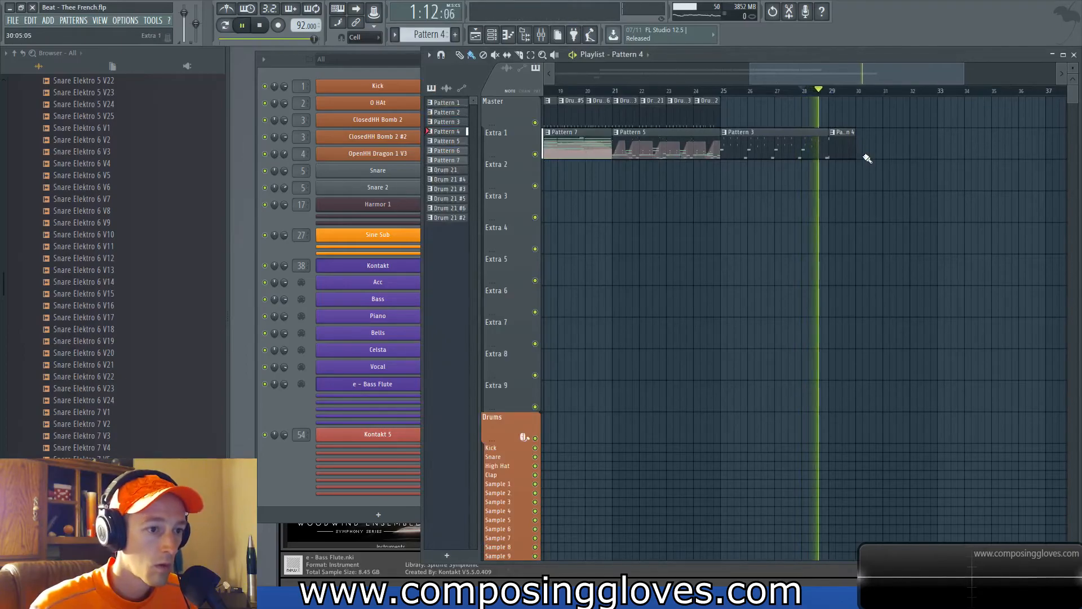
{"action": "key", "text": "space"}
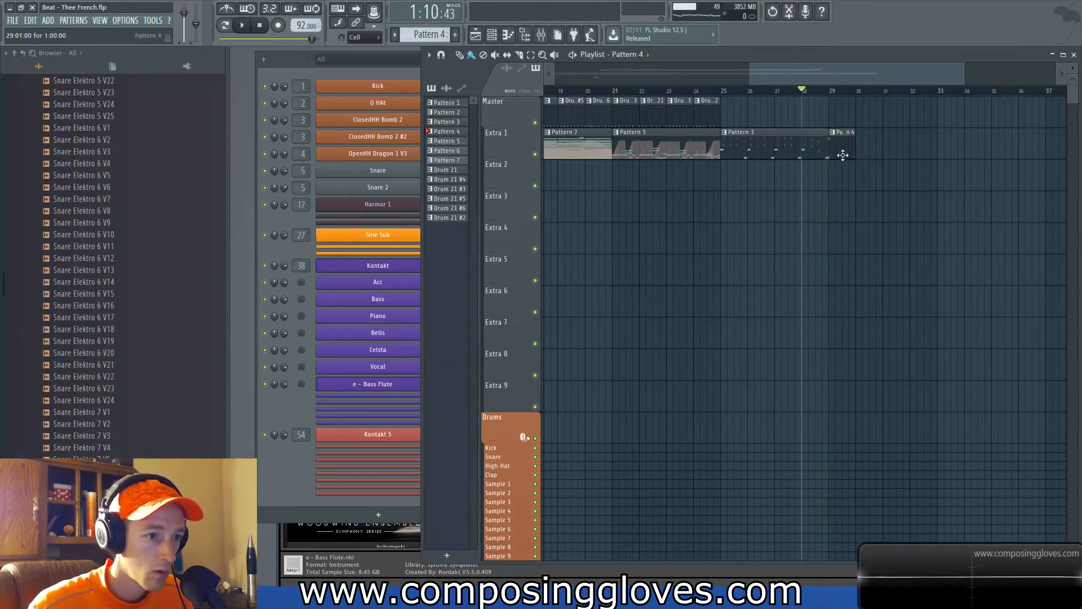
Step: Audition the ending with the short opening C4 in the Acc part of Pattern 4, comparing it with a D#4 added above
{"action": "key", "text": "F7"}
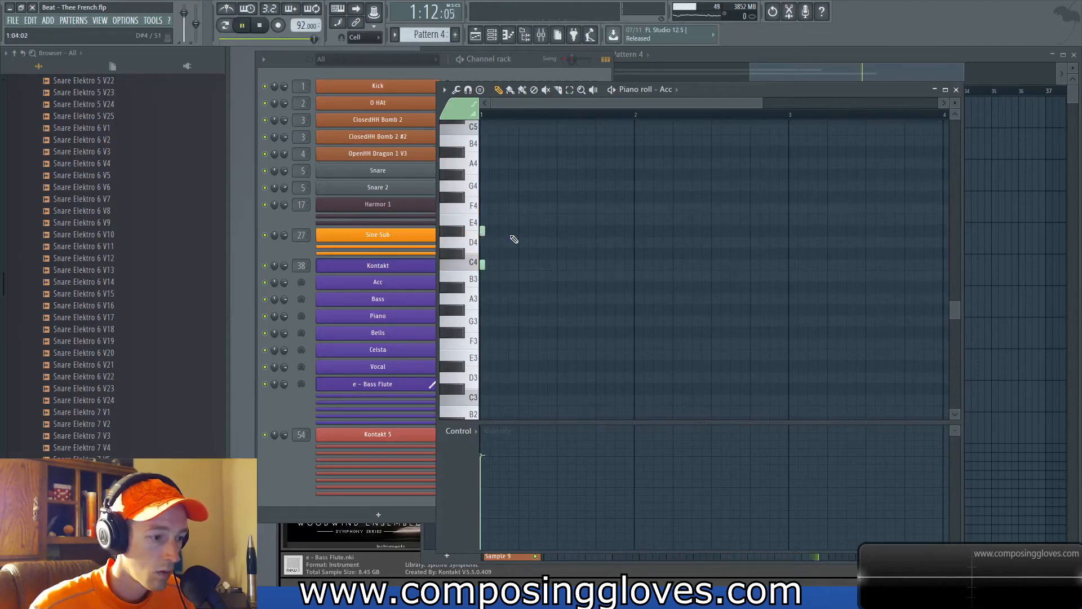
{"action": "key", "text": "space"}
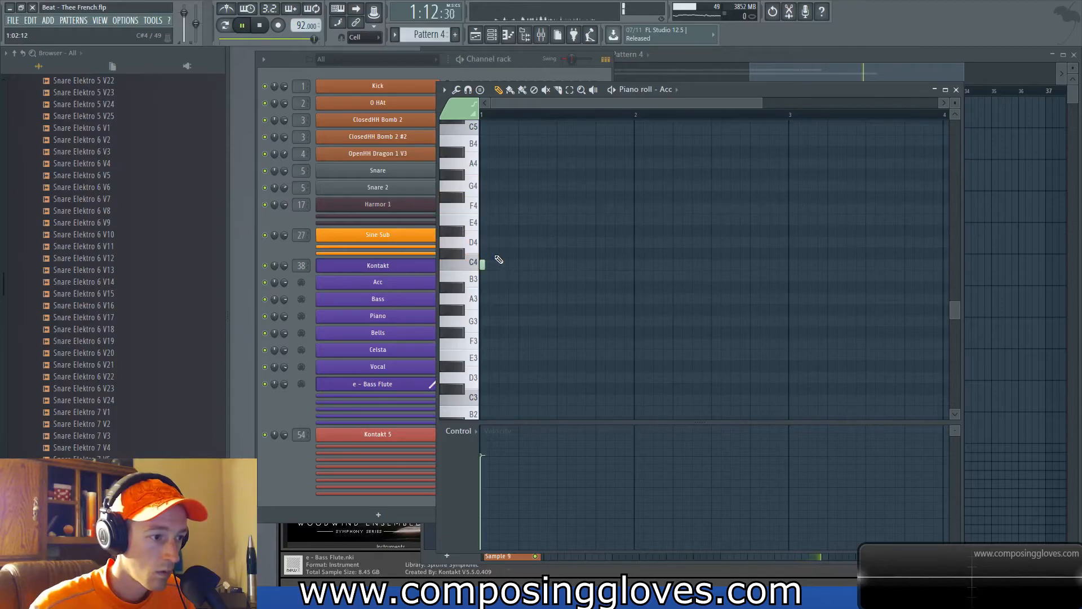
{"action": "key", "text": "space"}
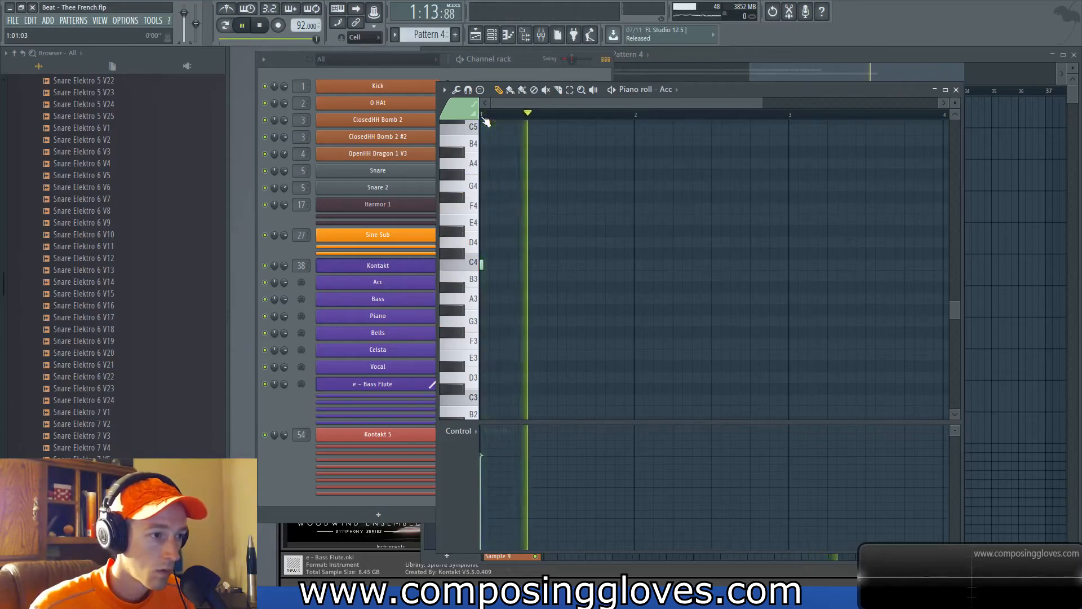
{"action": "key", "text": "space"}
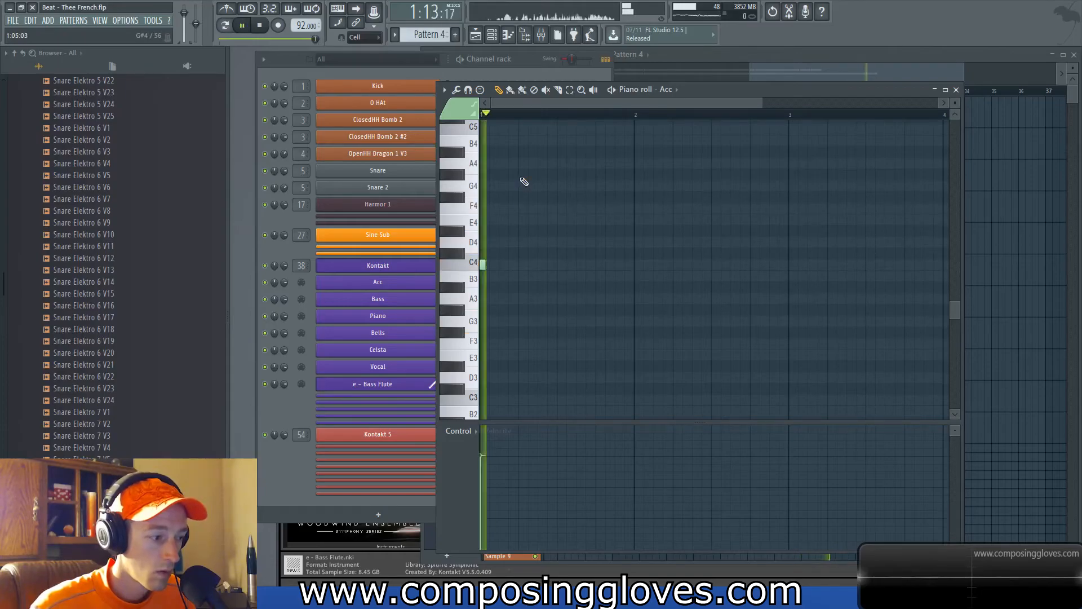
{"action": "left_click", "coordinate": [956, 91]}
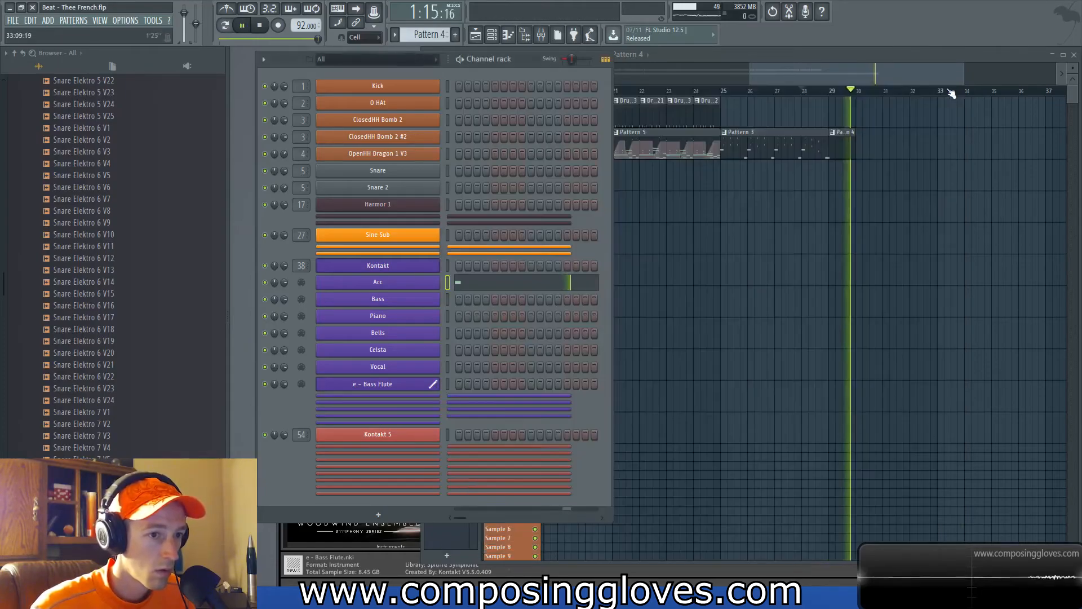
{"action": "key", "text": "space"}
Step: Return to the full arrangement in the playlist and save the project
{"action": "left_click", "coordinate": [844, 57]}
{"action": "scroll", "coordinate": [810, 220], "scroll_direction": "down", "scroll_amount": 4}
{"action": "key", "text": "ctrl+s"}
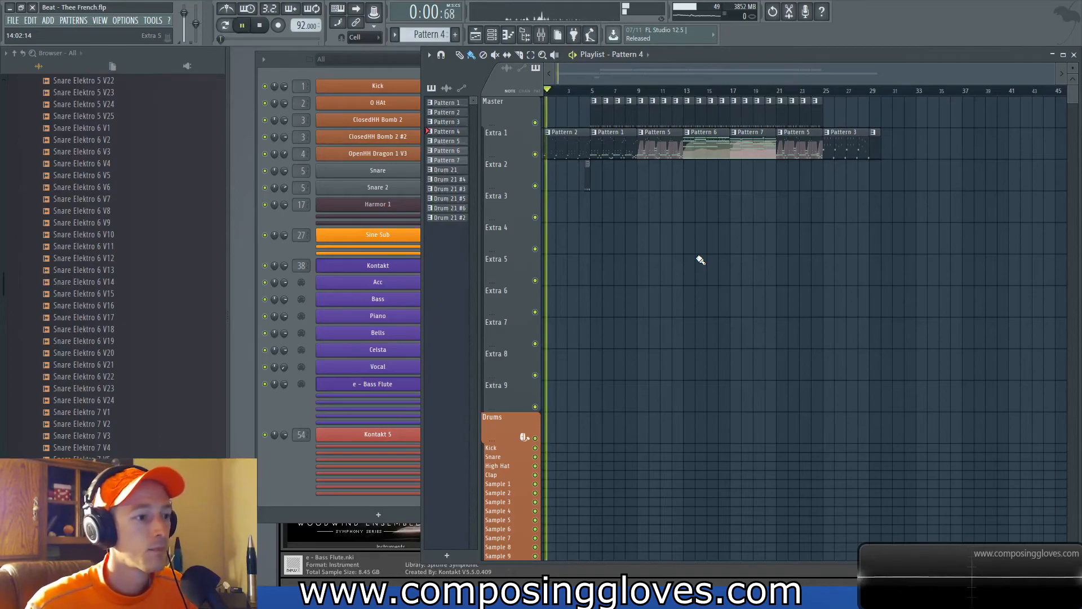
Step: Play the song from the beginning while reviewing the Acc notes of Pattern 2 and the Acc and Bass notes of Pattern 1
{"action": "double_click", "coordinate": [587, 164]}
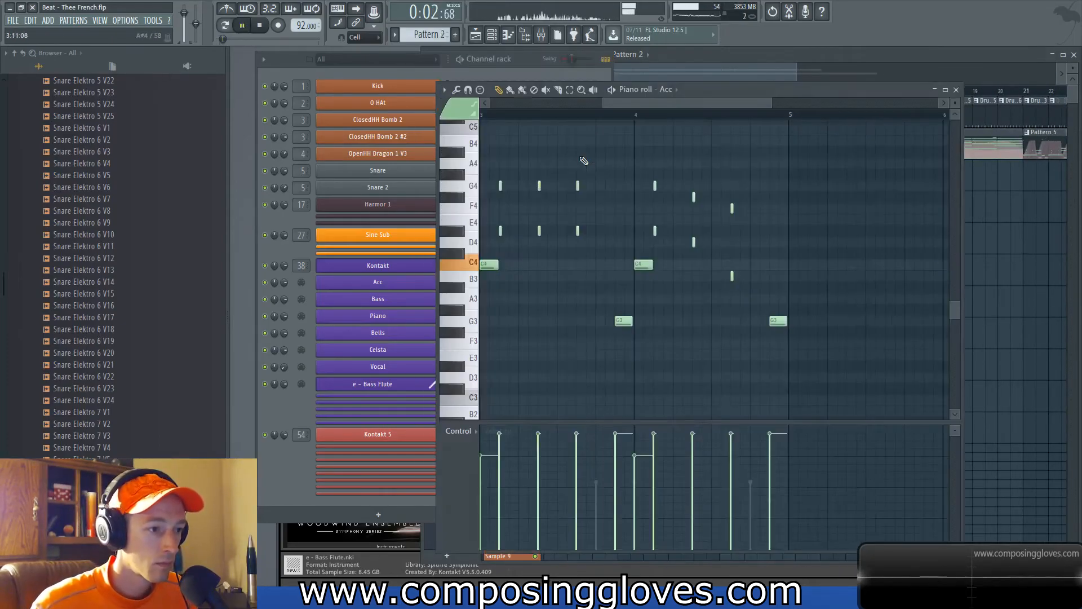
{"action": "left_click_drag", "start_coordinate": [709, 210], "coordinate": [914, 231]}
{"action": "scroll", "coordinate": [706, 236], "scroll_direction": "down", "scroll_amount": 2}
{"action": "left_click_drag", "start_coordinate": [726, 192], "coordinate": [643, 163]}
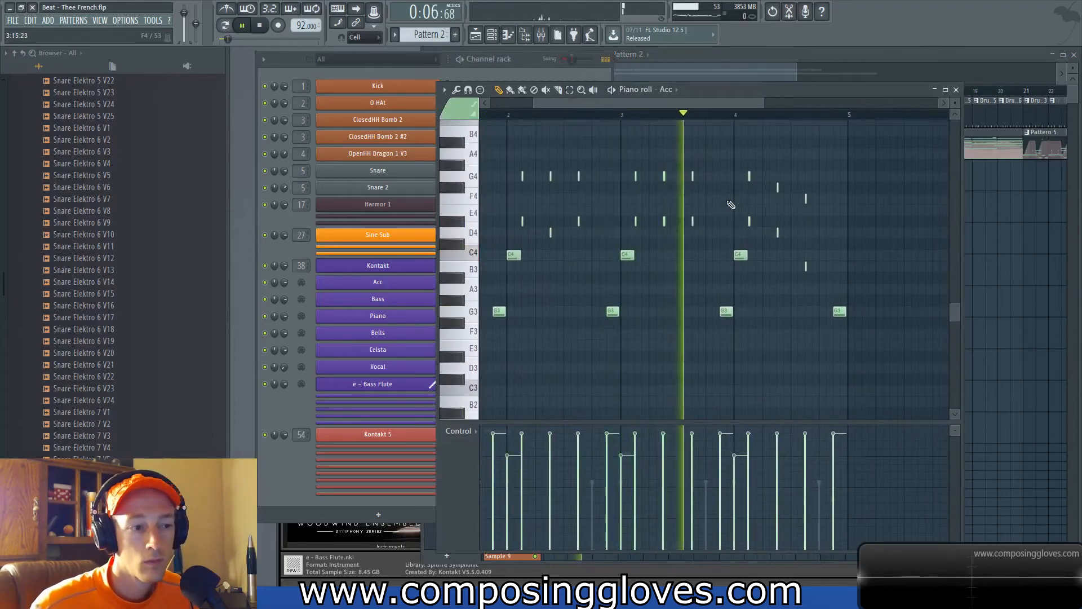
{"action": "left_click", "coordinate": [763, 73]}
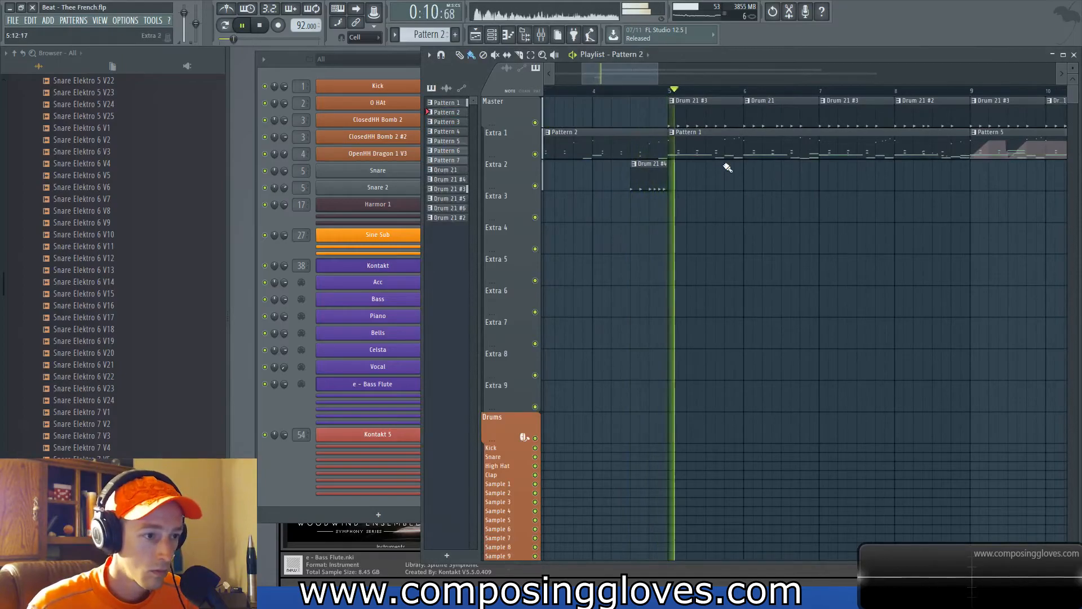
{"action": "double_click", "coordinate": [739, 152]}
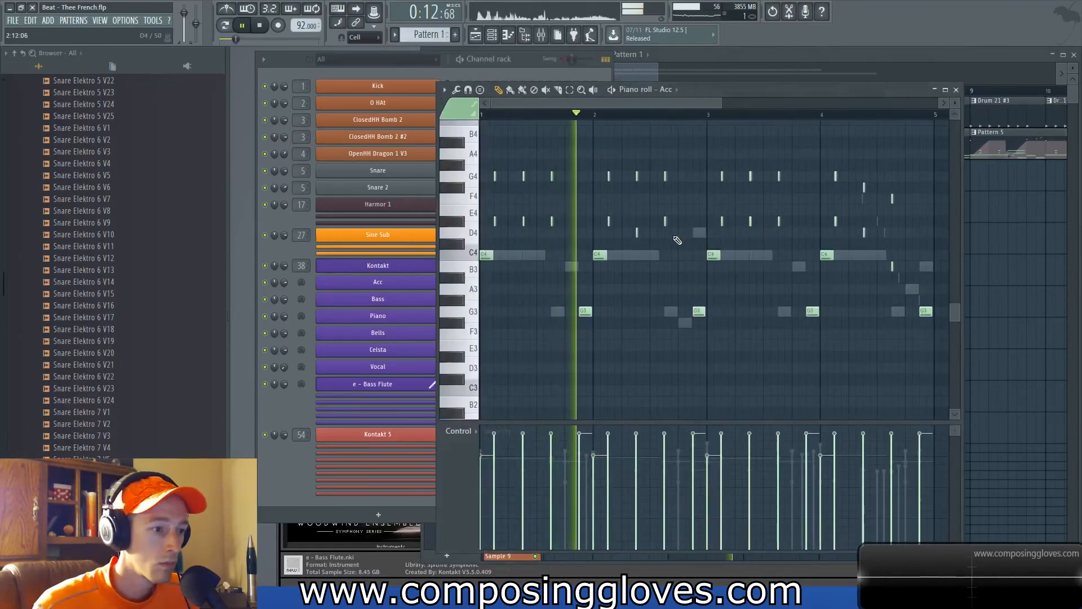
{"action": "right_click", "coordinate": [651, 259]}
{"action": "right_click", "coordinate": [650, 258]}
{"action": "left_click_drag", "start_coordinate": [745, 240], "coordinate": [644, 242]}
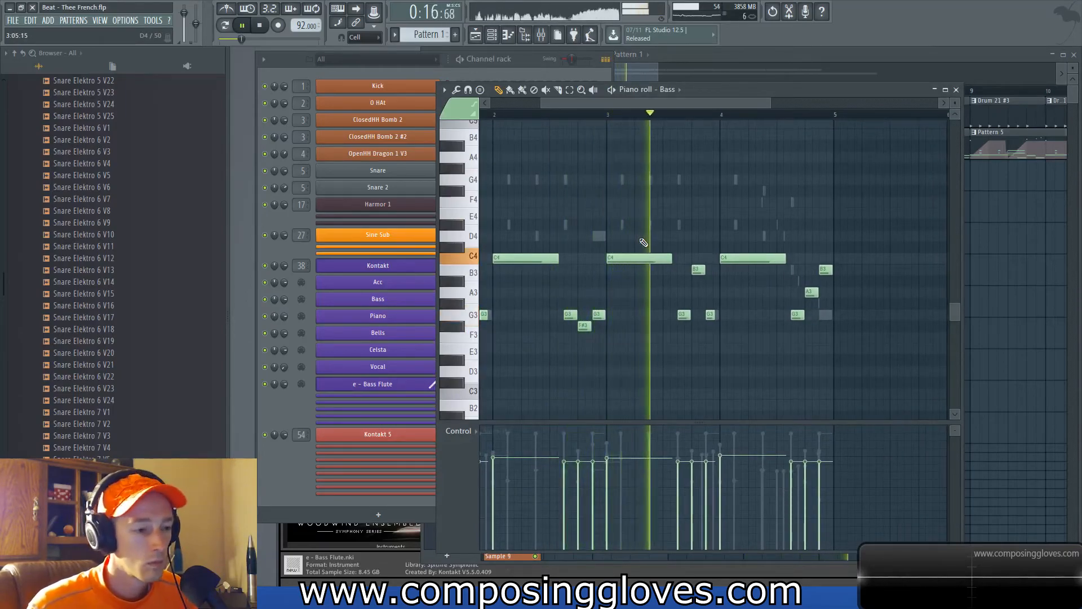
{"action": "left_click_drag", "start_coordinate": [709, 222], "coordinate": [638, 221]}
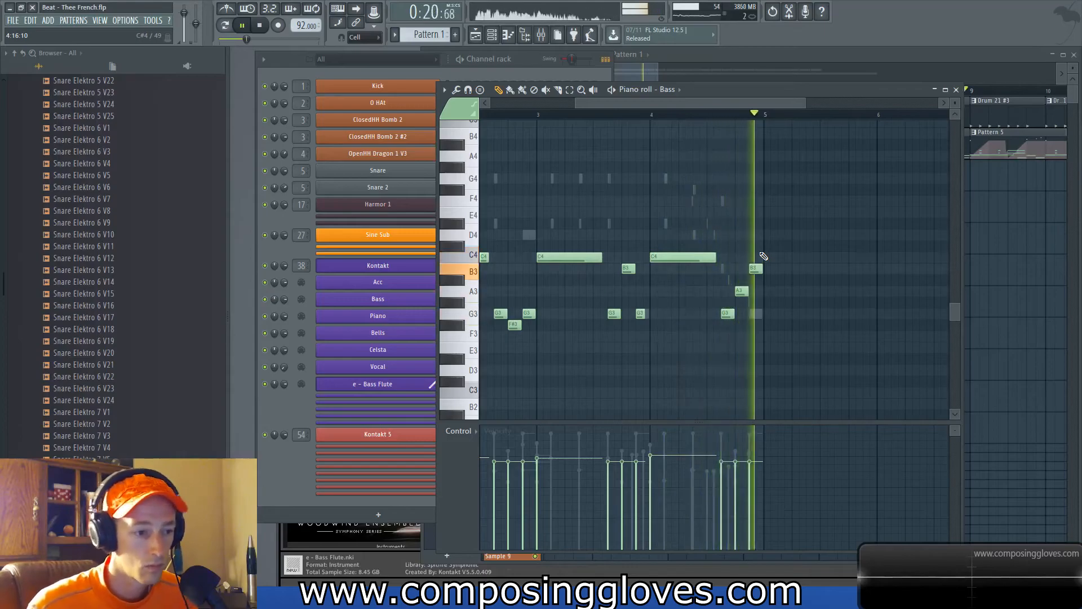
Step: Review the Acc, Bass and Piano notes of the Pattern 5 clip at bar 9 as the song plays
{"action": "left_click", "coordinate": [956, 90]}
{"action": "scroll", "coordinate": [960, 221], "scroll_direction": "down", "scroll_amount": 2}
{"action": "left_click_drag", "start_coordinate": [944, 227], "coordinate": [683, 242]}
{"action": "double_click", "coordinate": [809, 141]}
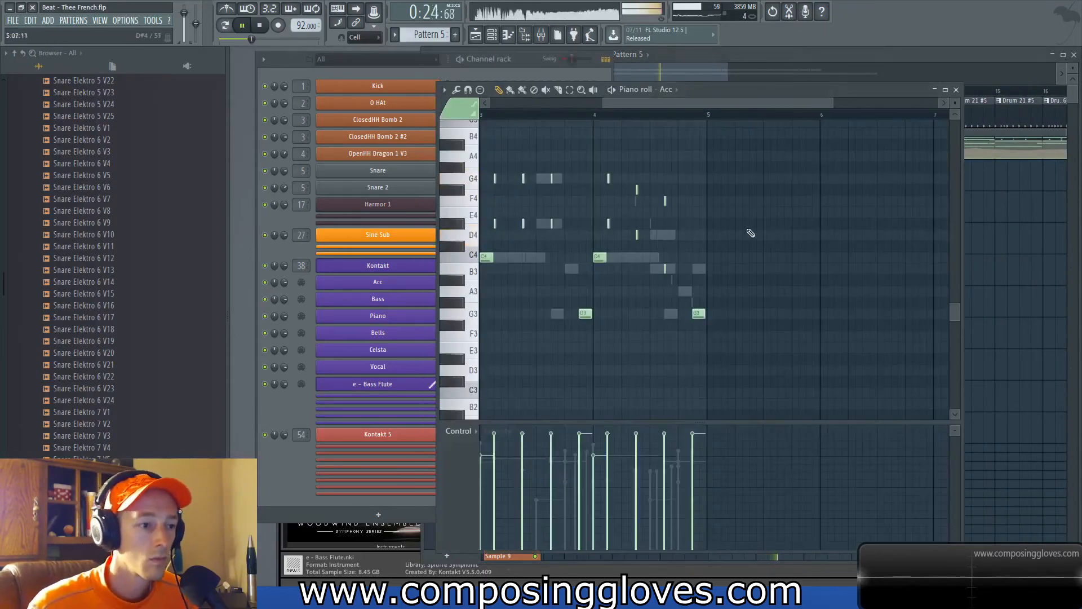
{"action": "double_click", "coordinate": [635, 259]}
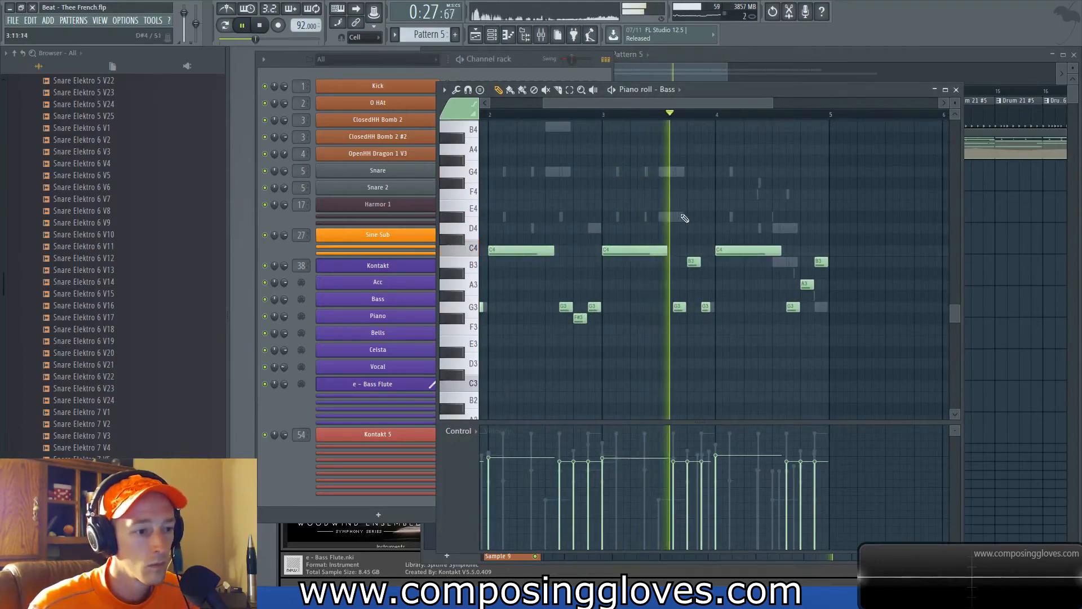
{"action": "double_click", "coordinate": [733, 217]}
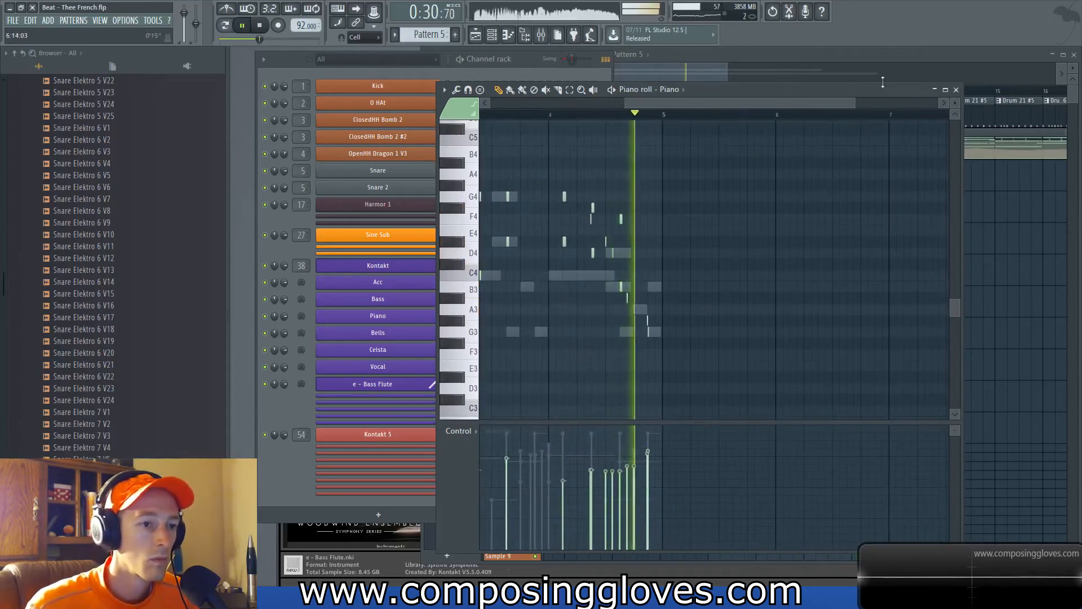
{"action": "left_click", "coordinate": [912, 51]}
Step: Listen through Patterns 6 and 7 and review the Sine Sub and Vocal notes of Pattern 7
{"action": "left_click_drag", "start_coordinate": [954, 156], "coordinate": [724, 216]}
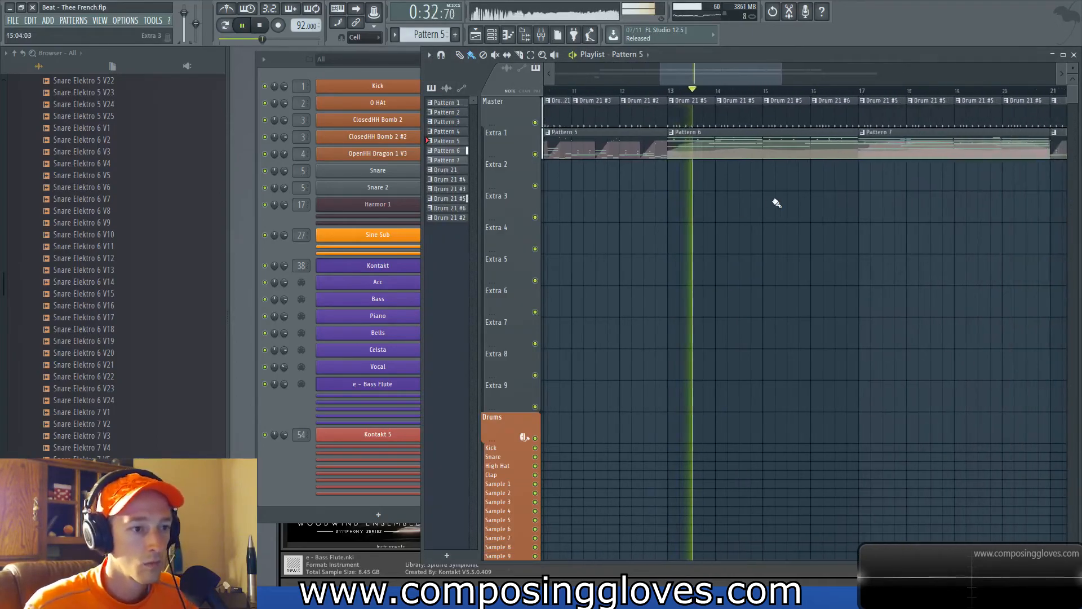
{"action": "scroll", "coordinate": [775, 203], "scroll_direction": "down", "scroll_amount": 3}
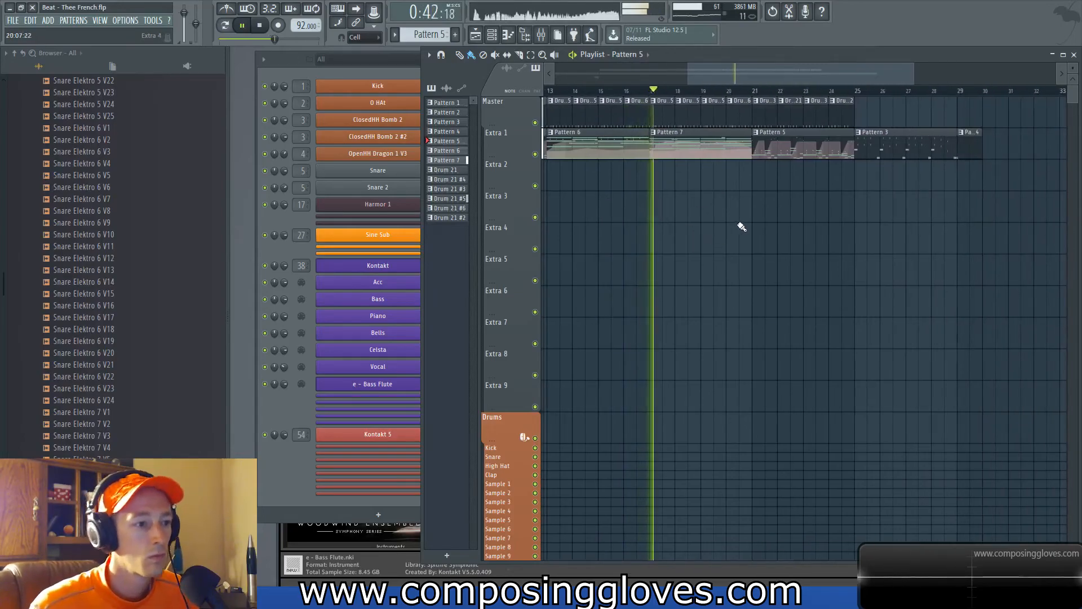
{"action": "double_click", "coordinate": [713, 156]}
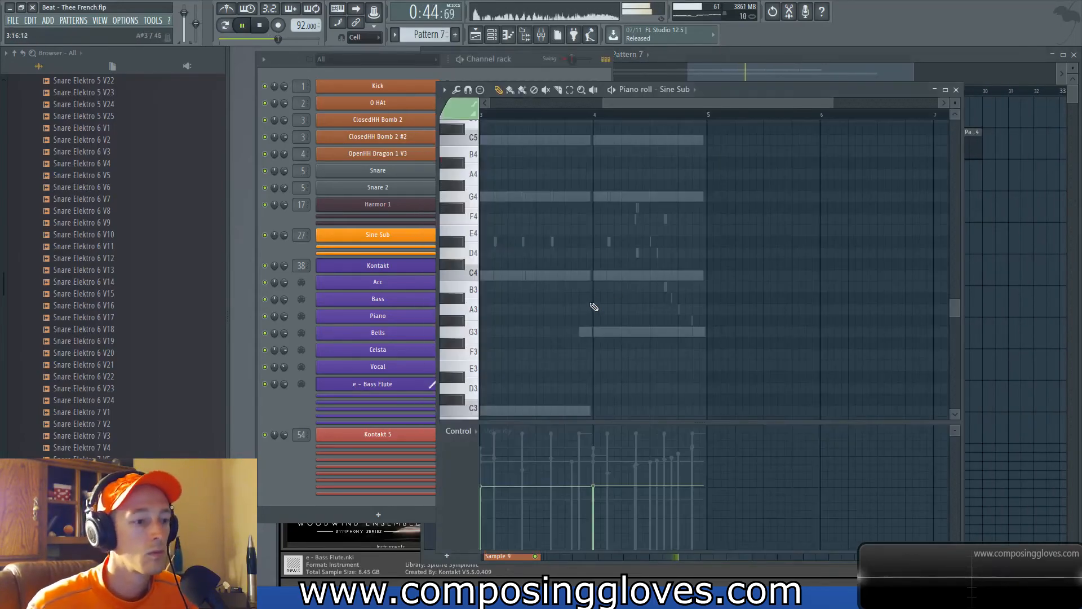
{"action": "double_click", "coordinate": [623, 280]}
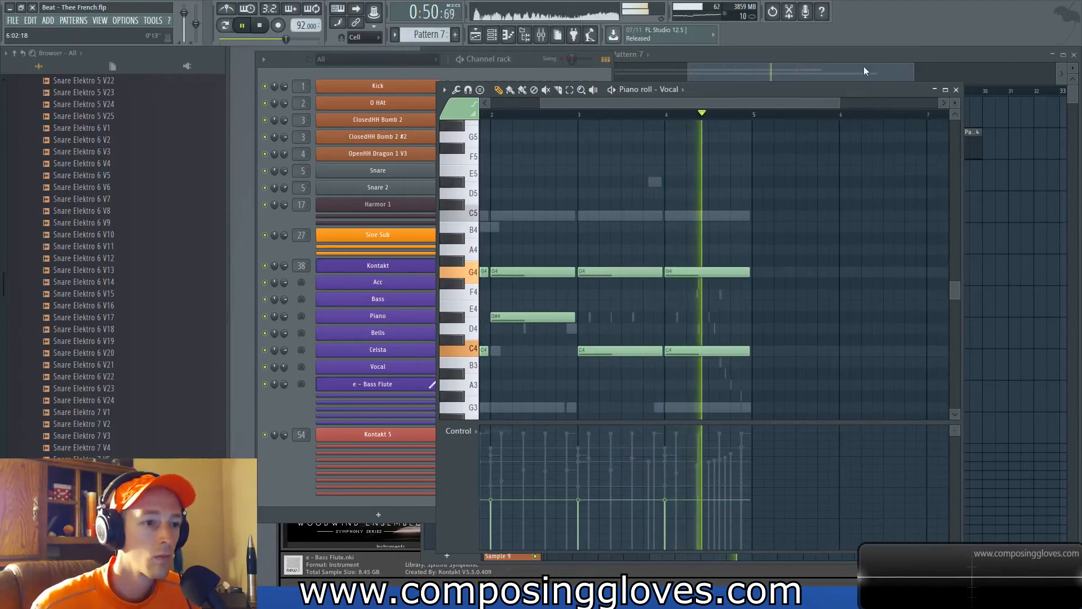
{"action": "left_click", "coordinate": [863, 66]}
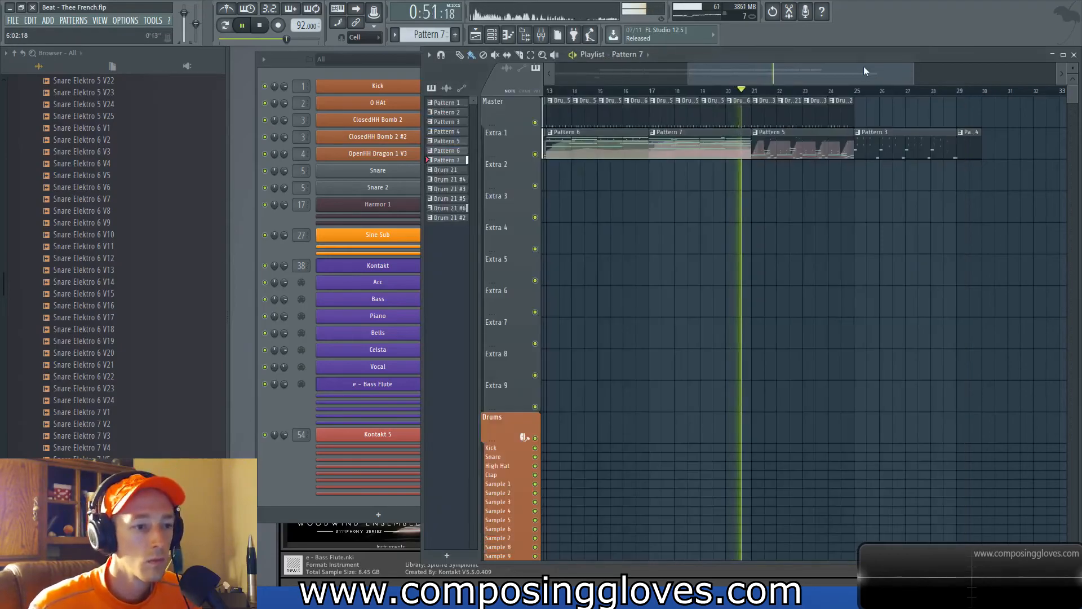
Step: Review the Acc and Bass notes of the Pattern 5 clip at bar 21, listen through the ending and stop playback
{"action": "double_click", "coordinate": [786, 152]}
{"action": "scroll", "coordinate": [670, 271], "scroll_direction": "down", "scroll_amount": 3}
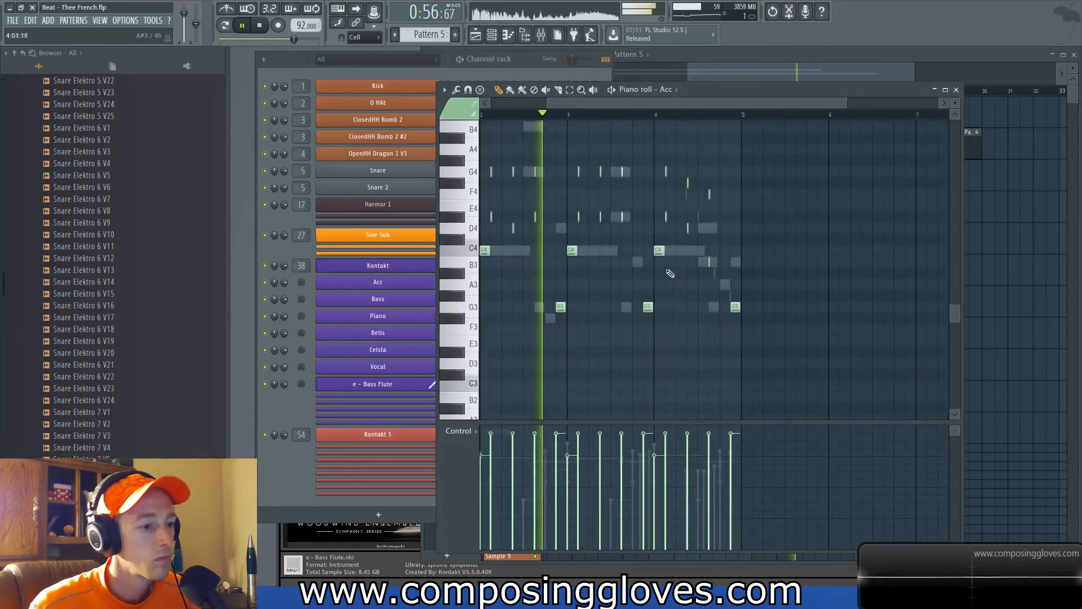
{"action": "scroll", "coordinate": [643, 271], "scroll_direction": "up", "scroll_amount": 2}
{"action": "right_click", "coordinate": [645, 262]}
{"action": "right_click", "coordinate": [645, 263]}
{"action": "left_click_drag", "start_coordinate": [674, 202], "coordinate": [558, 216]}
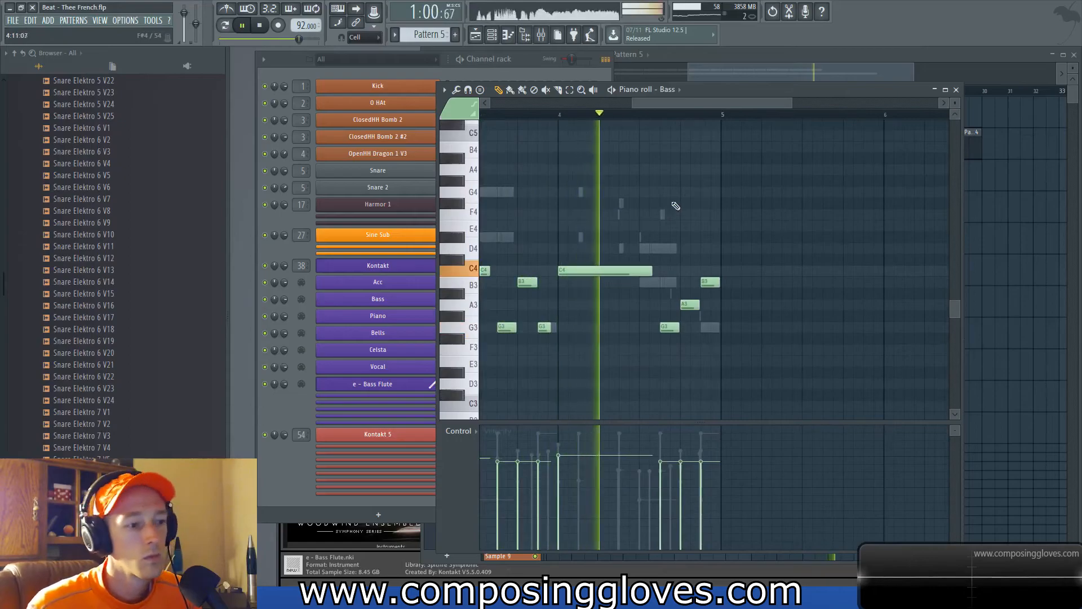
{"action": "left_click_drag", "start_coordinate": [875, 68], "coordinate": [925, 72]}
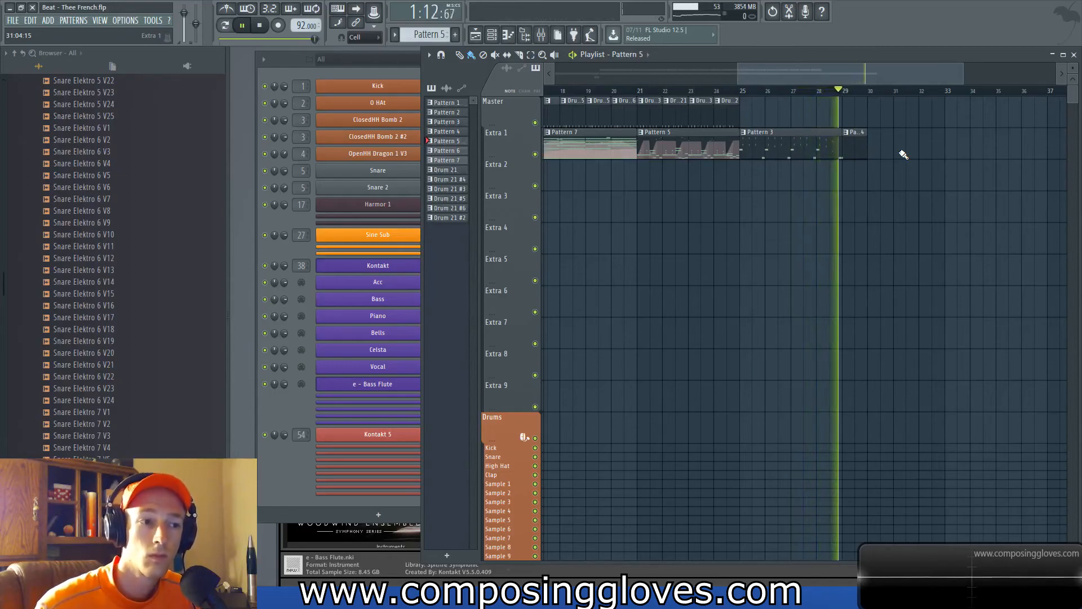
{"action": "key", "text": "space"}
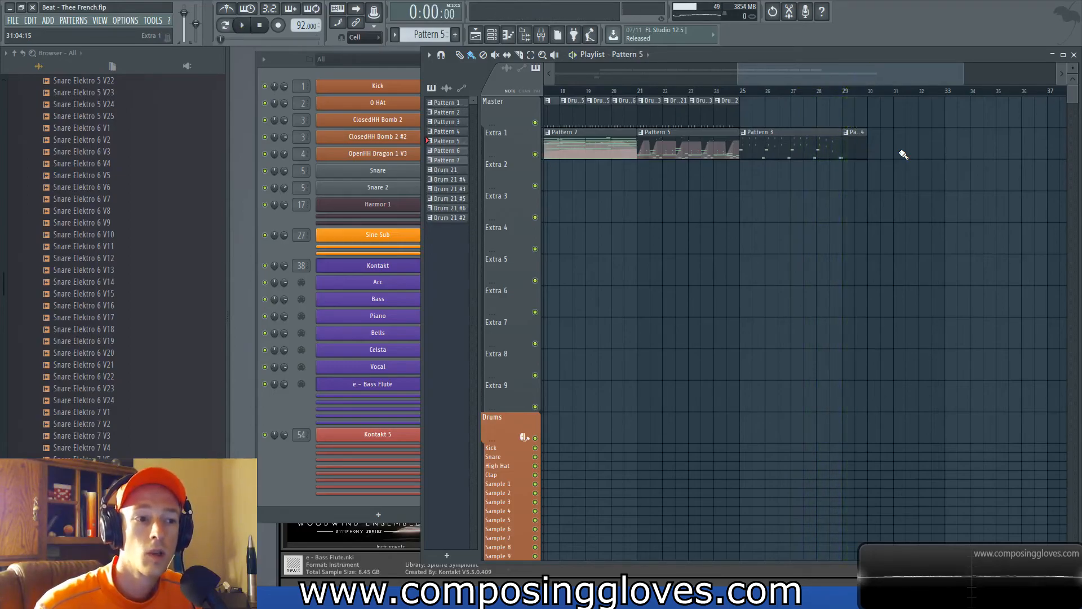
{"action": "scroll", "coordinate": [699, 227], "scroll_direction": "down", "scroll_amount": 5}
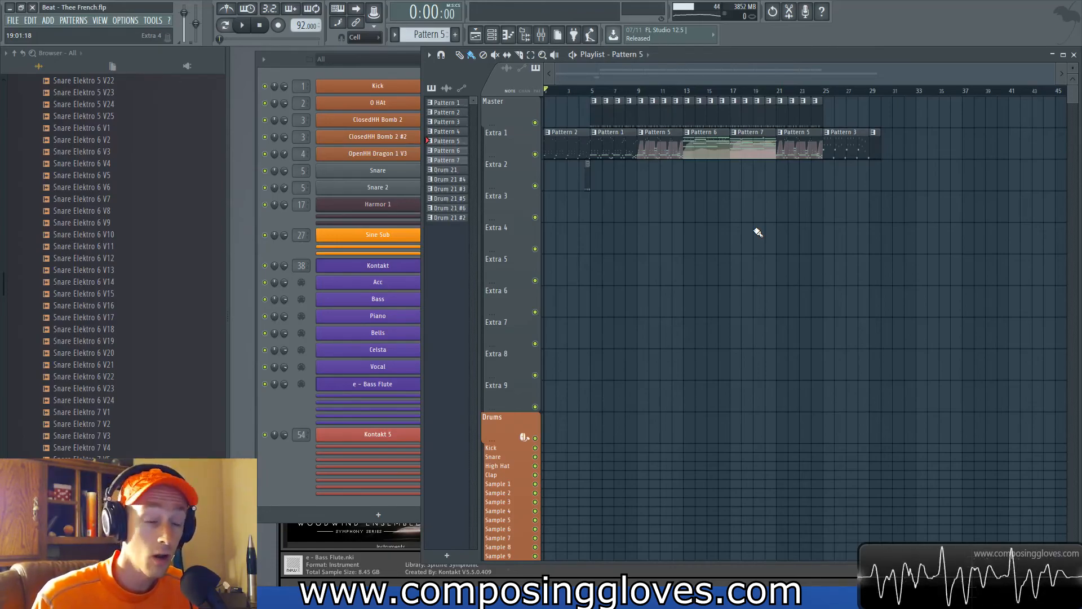
{"action": "left_click_drag", "start_coordinate": [660, 148], "coordinate": [862, 157]}
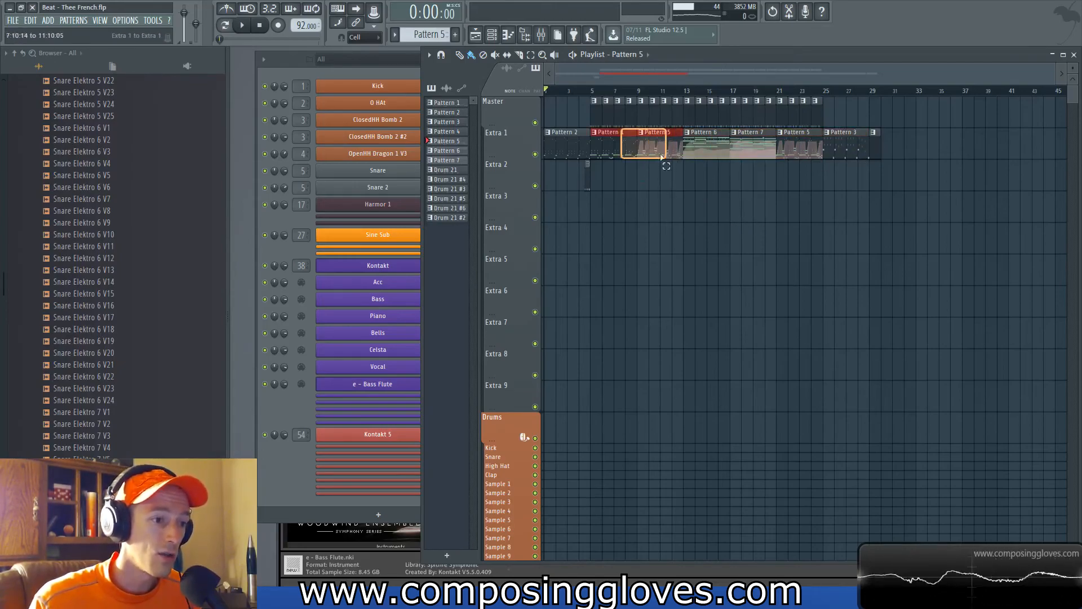
{"action": "left_click_drag", "start_coordinate": [807, 162], "coordinate": [776, 161]}
{"action": "left_click_drag", "start_coordinate": [611, 120], "coordinate": [795, 180]}
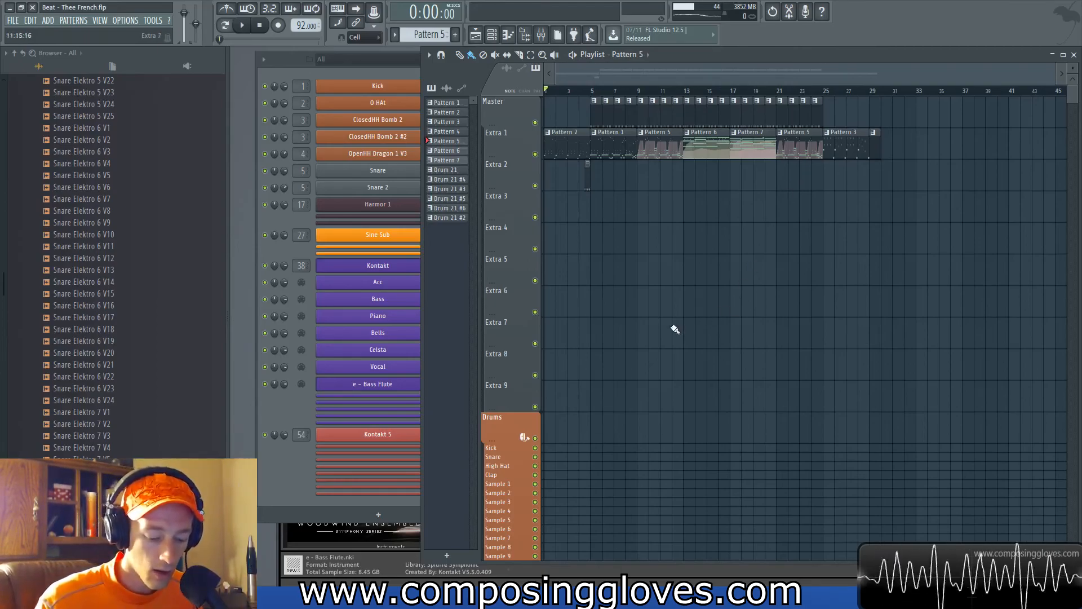
Step: Check the total working time in the project info and close the settings
{"action": "key", "text": "F11"}
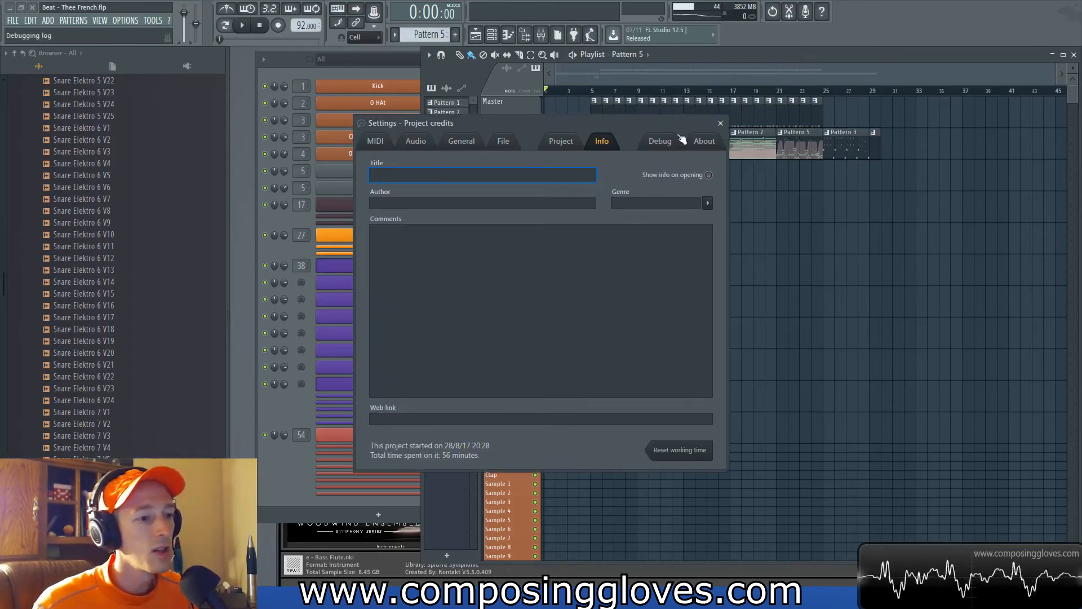
{"action": "left_click", "coordinate": [720, 124]}
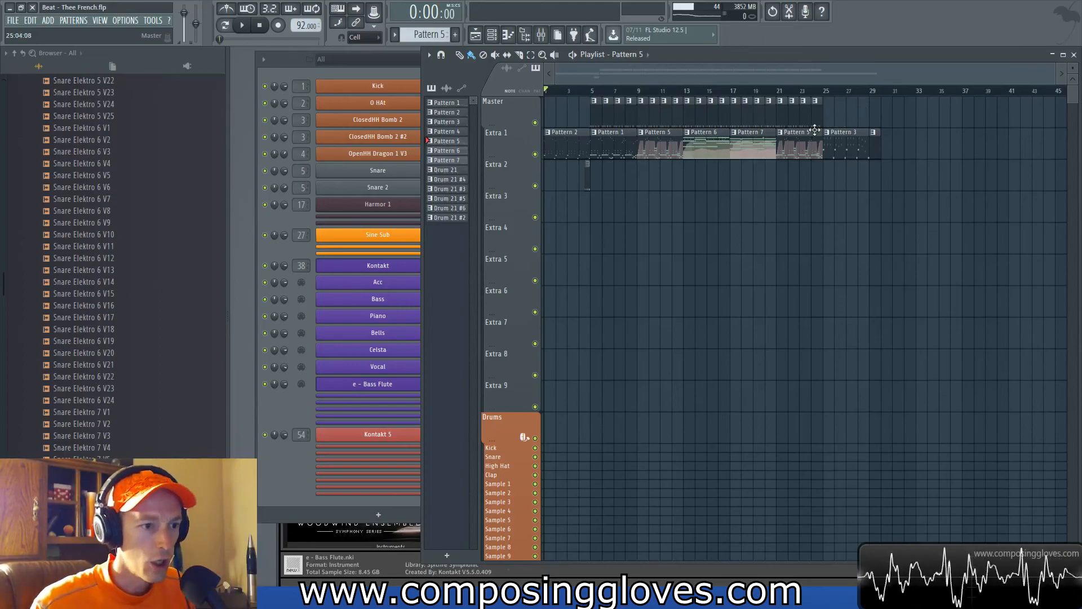
Step: Set the playlist's playback position to bar 13, at the start of Pattern 6
{"action": "scroll", "coordinate": [671, 177], "scroll_direction": "up", "scroll_amount": 3}
{"action": "scroll", "coordinate": [684, 194], "scroll_direction": "down", "scroll_amount": 3}
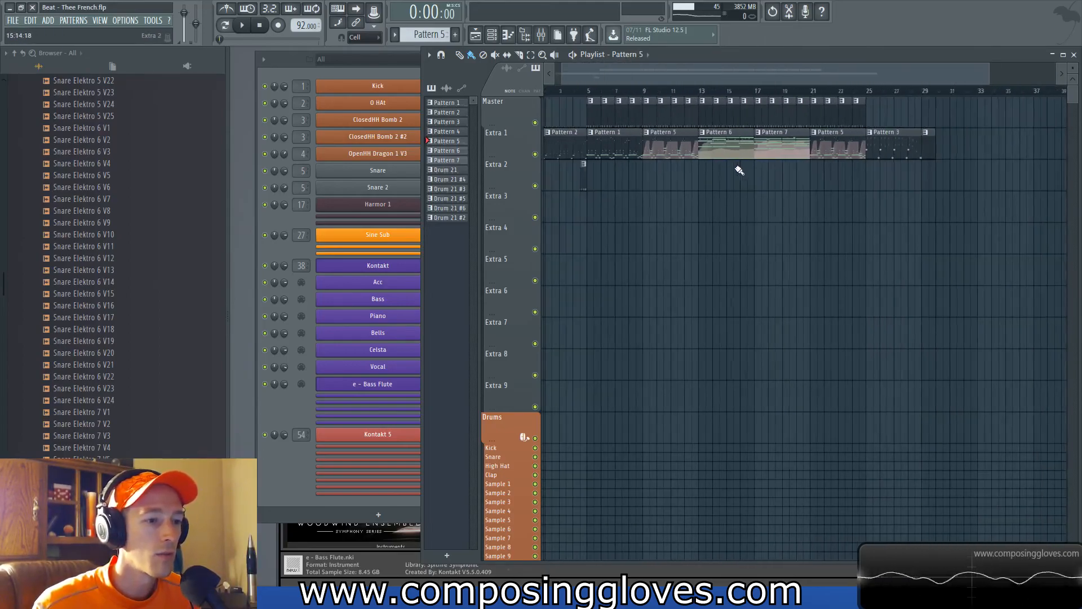
{"action": "left_click", "coordinate": [705, 92]}
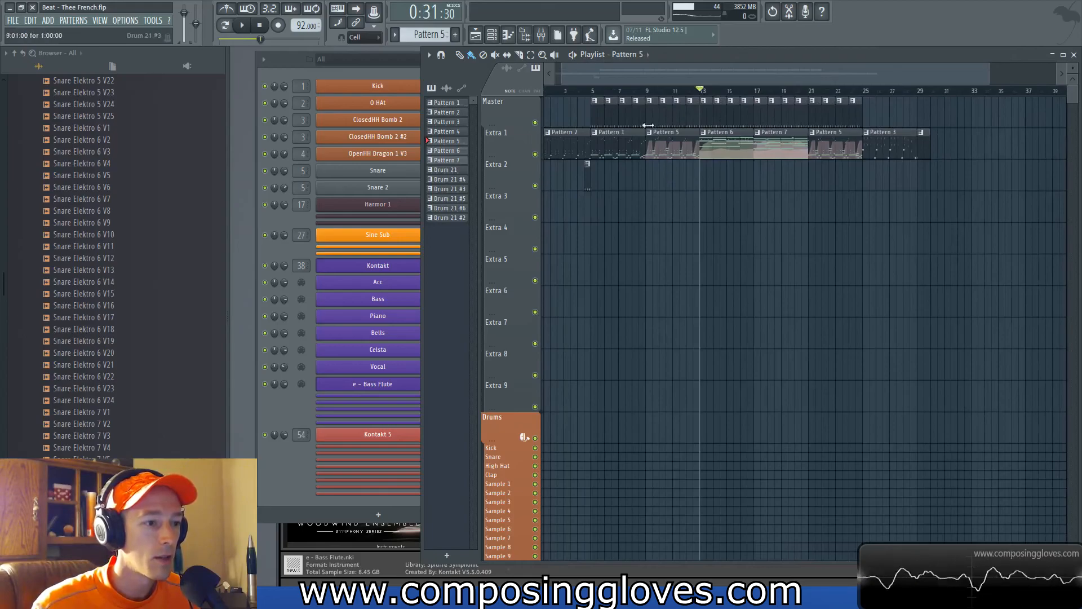
Step: Select the drum, Pattern 1 and Pattern 5 clips from bar 5 through bar 12, and clear the selection
{"action": "left_click_drag", "start_coordinate": [605, 99], "coordinate": [699, 164]}
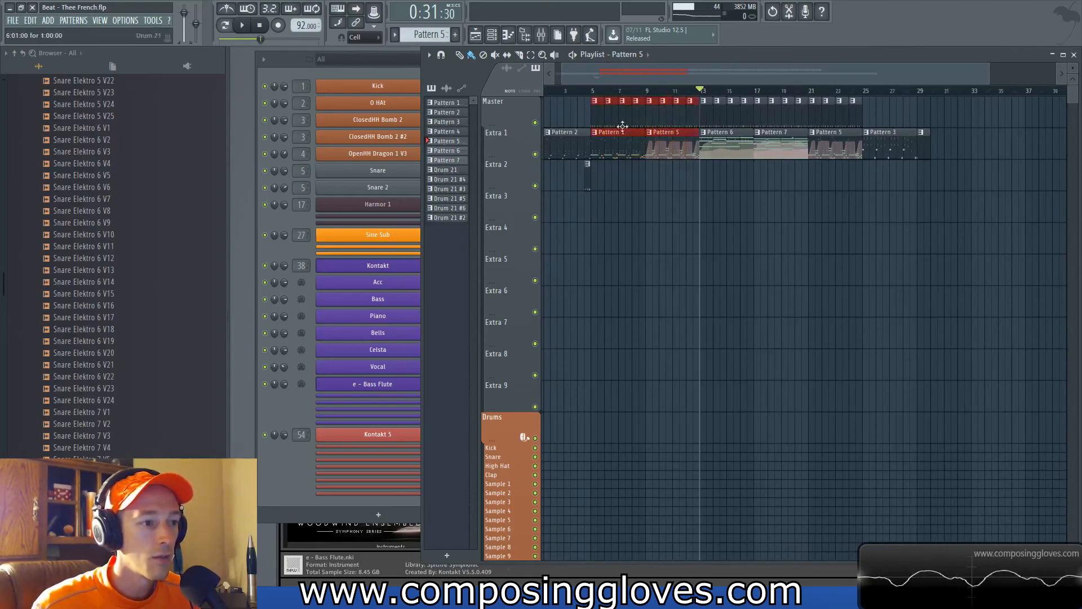
{"action": "left_click_drag", "start_coordinate": [721, 128], "coordinate": [777, 162]}
{"action": "left_click_drag", "start_coordinate": [592, 98], "coordinate": [667, 141]}
{"action": "left_click_drag", "start_coordinate": [598, 98], "coordinate": [698, 164]}
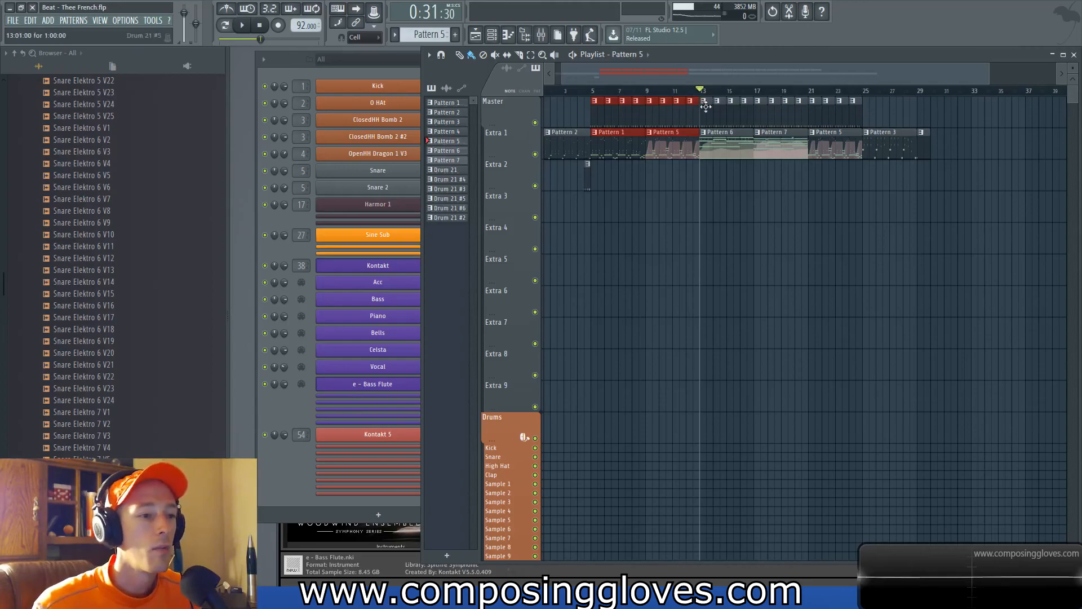
{"action": "scroll", "coordinate": [707, 107], "scroll_direction": "up", "scroll_amount": 2}
{"action": "scroll", "coordinate": [691, 169], "scroll_direction": "down", "scroll_amount": 3}
{"action": "left_click_drag", "start_coordinate": [608, 115], "coordinate": [845, 169]}
{"action": "left_click", "coordinate": [856, 178], "text": "ctrl"}
Step: Listen briefly to the start of Pattern 6 from bar 13 and stop playback
{"action": "scroll", "coordinate": [738, 188], "scroll_direction": "up", "scroll_amount": 1}
{"action": "scroll", "coordinate": [741, 191], "scroll_direction": "up", "scroll_amount": 3}
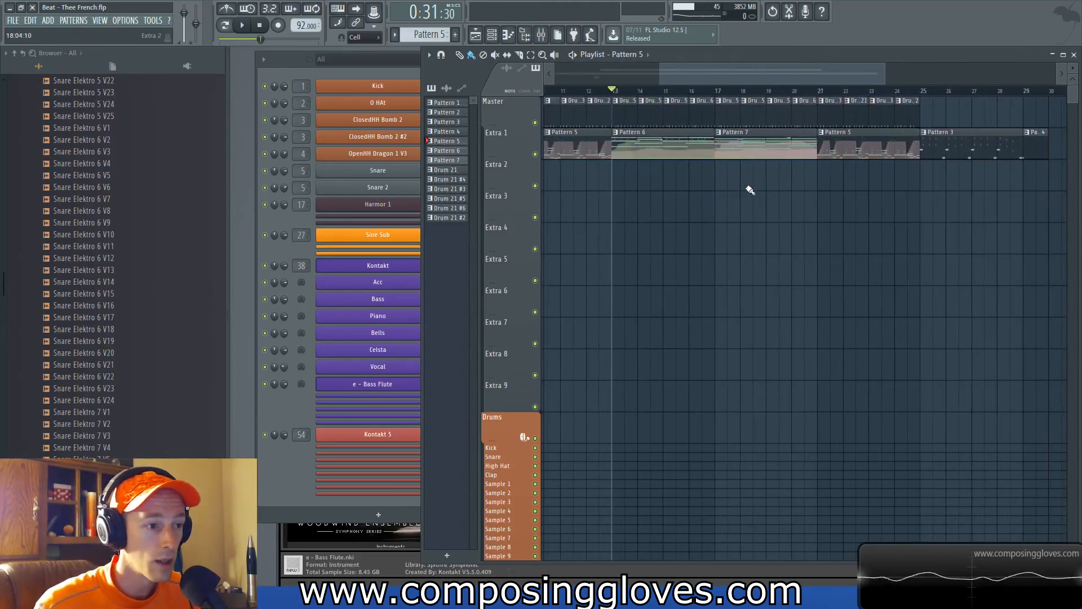
{"action": "key", "text": "space"}
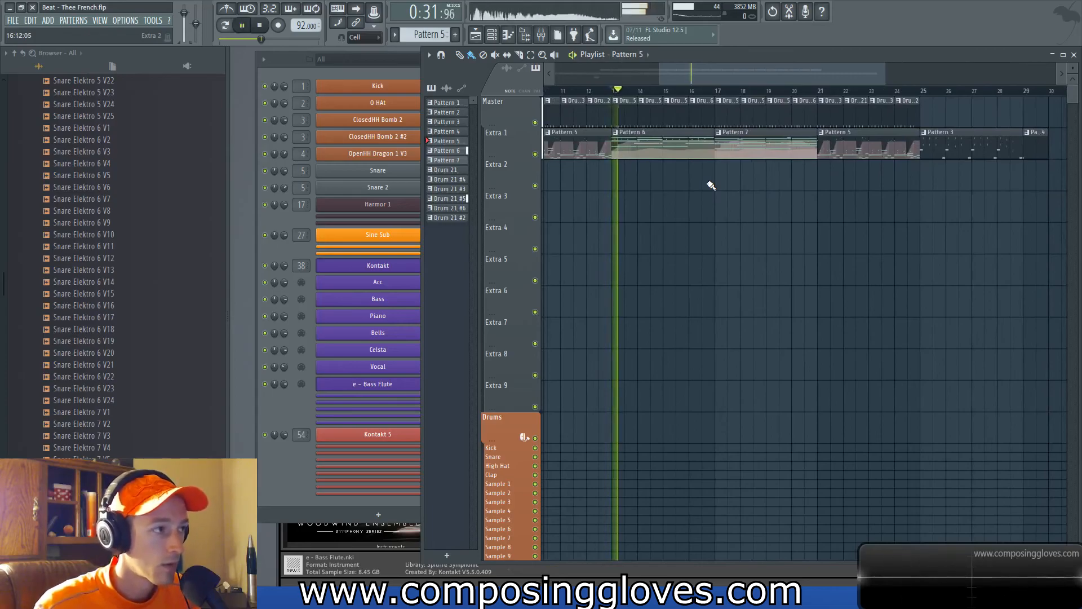
{"action": "key", "text": "space"}
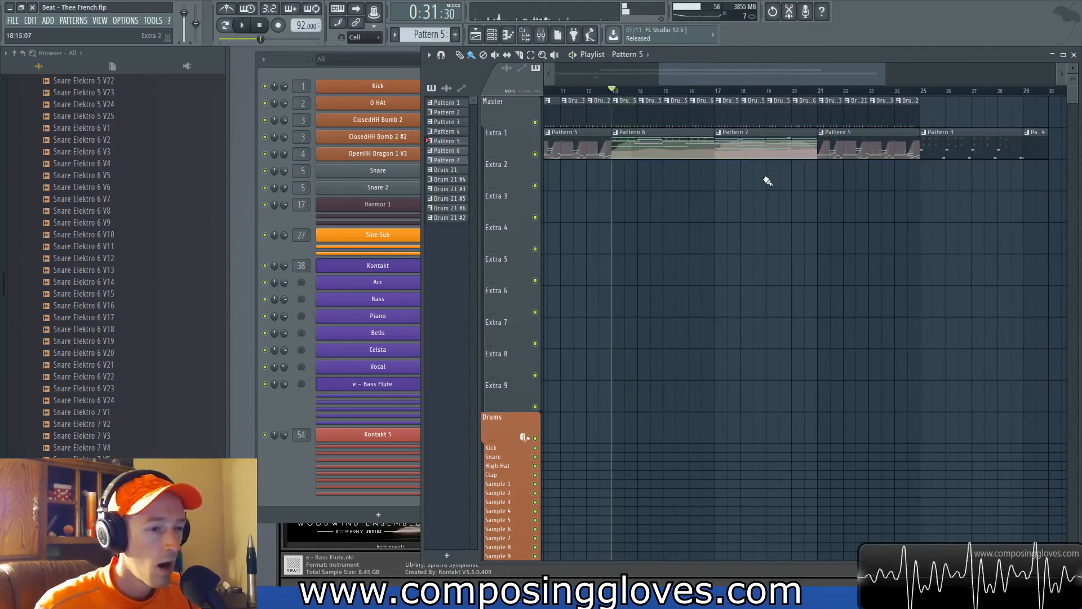
Step: Select the Pattern 7 clip at bar 17 on the Extra 1 track
{"action": "scroll", "coordinate": [769, 181], "scroll_direction": "down", "scroll_amount": 1}
{"action": "left_click", "coordinate": [763, 147]}
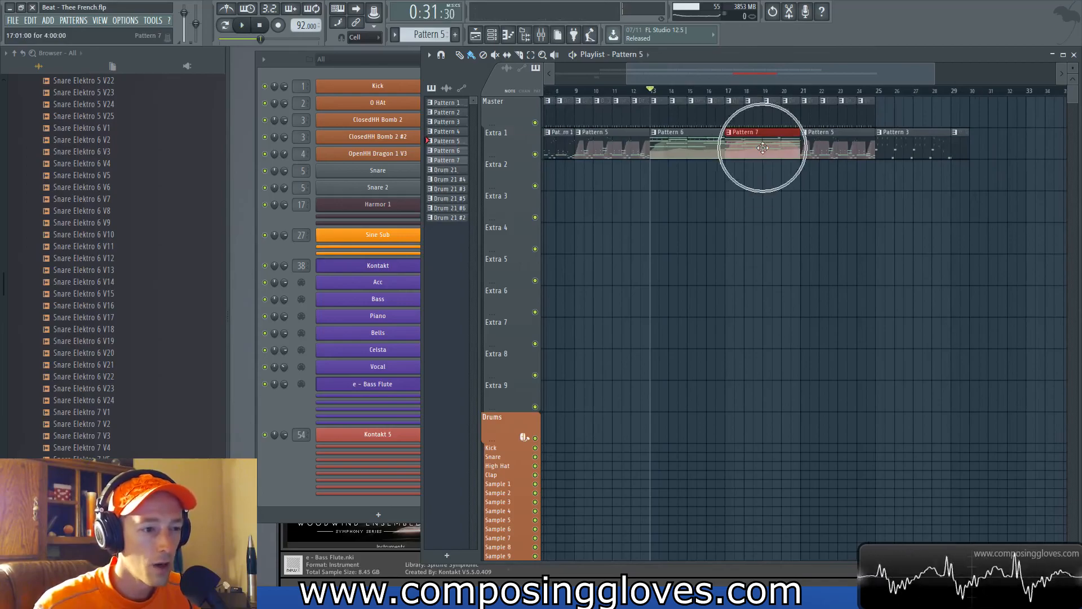
{"action": "left_click_drag", "start_coordinate": [639, 197], "coordinate": [738, 197]}
{"action": "scroll", "coordinate": [730, 199], "scroll_direction": "down", "scroll_amount": 2}
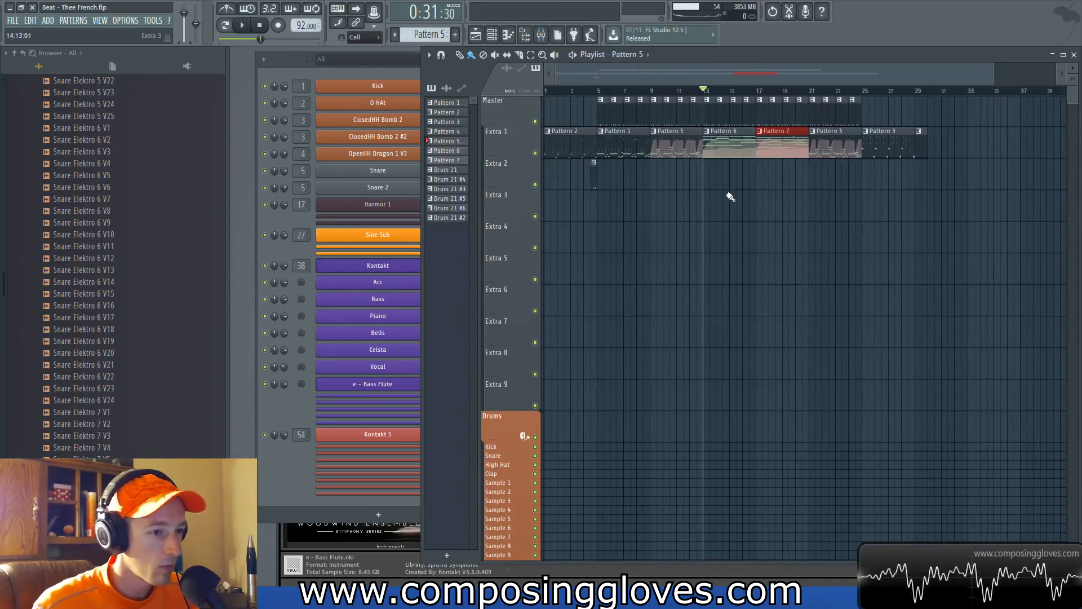